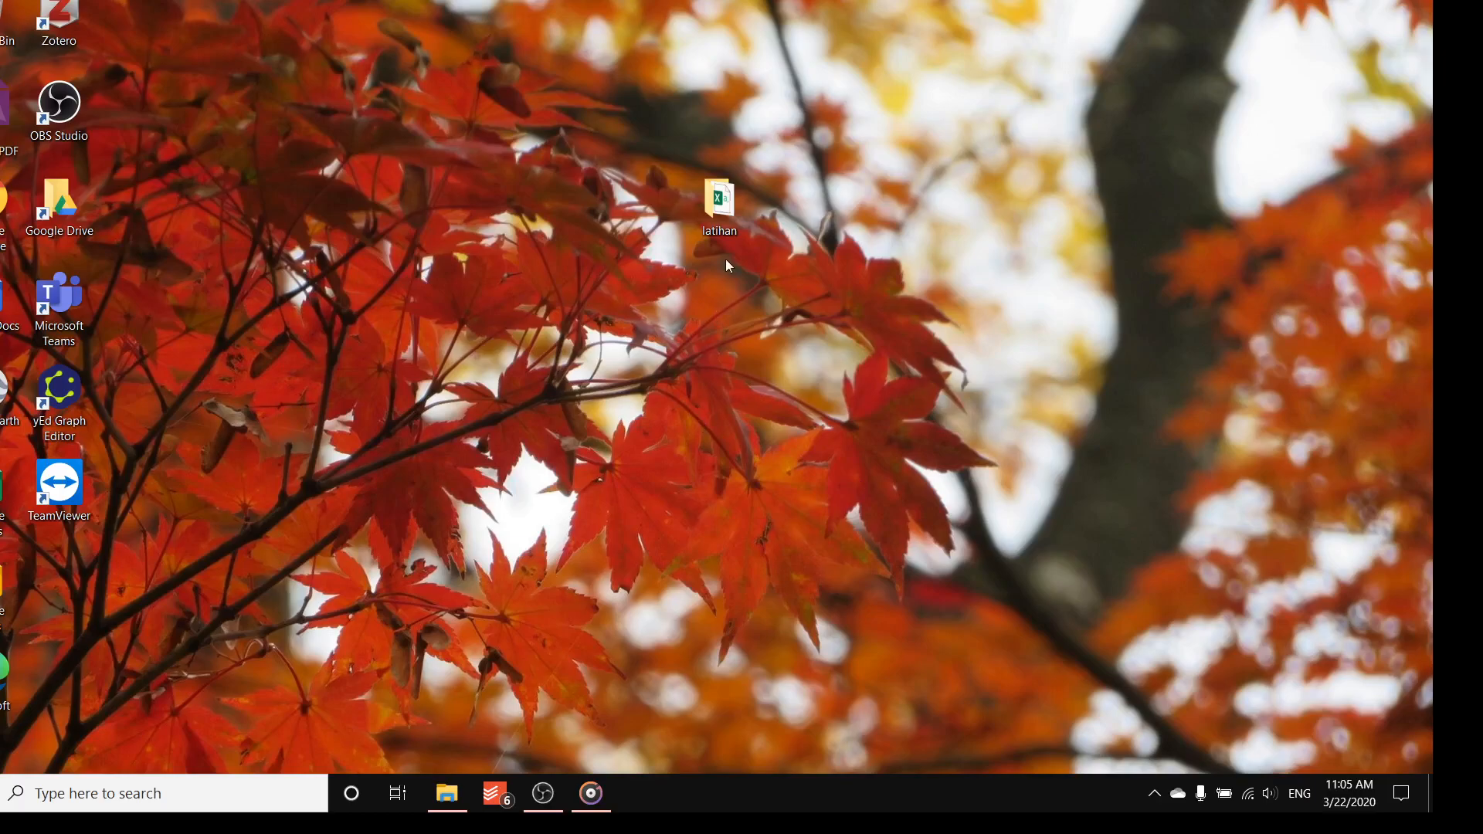
- Open 1024.csv from the desktop's latihan folder and check its data from the first row to the last
double_click(719, 202)
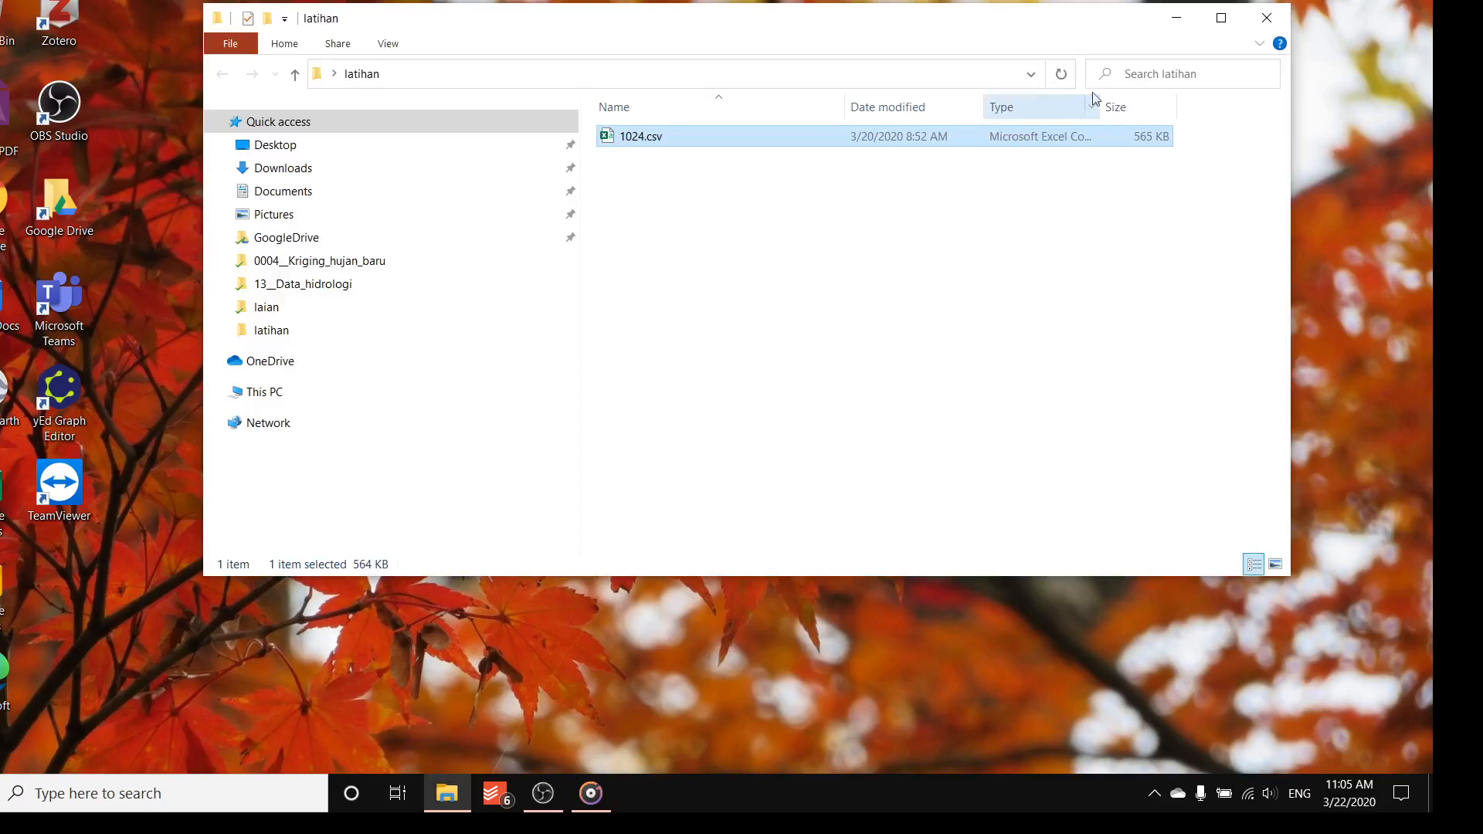
left_click(1221, 18)
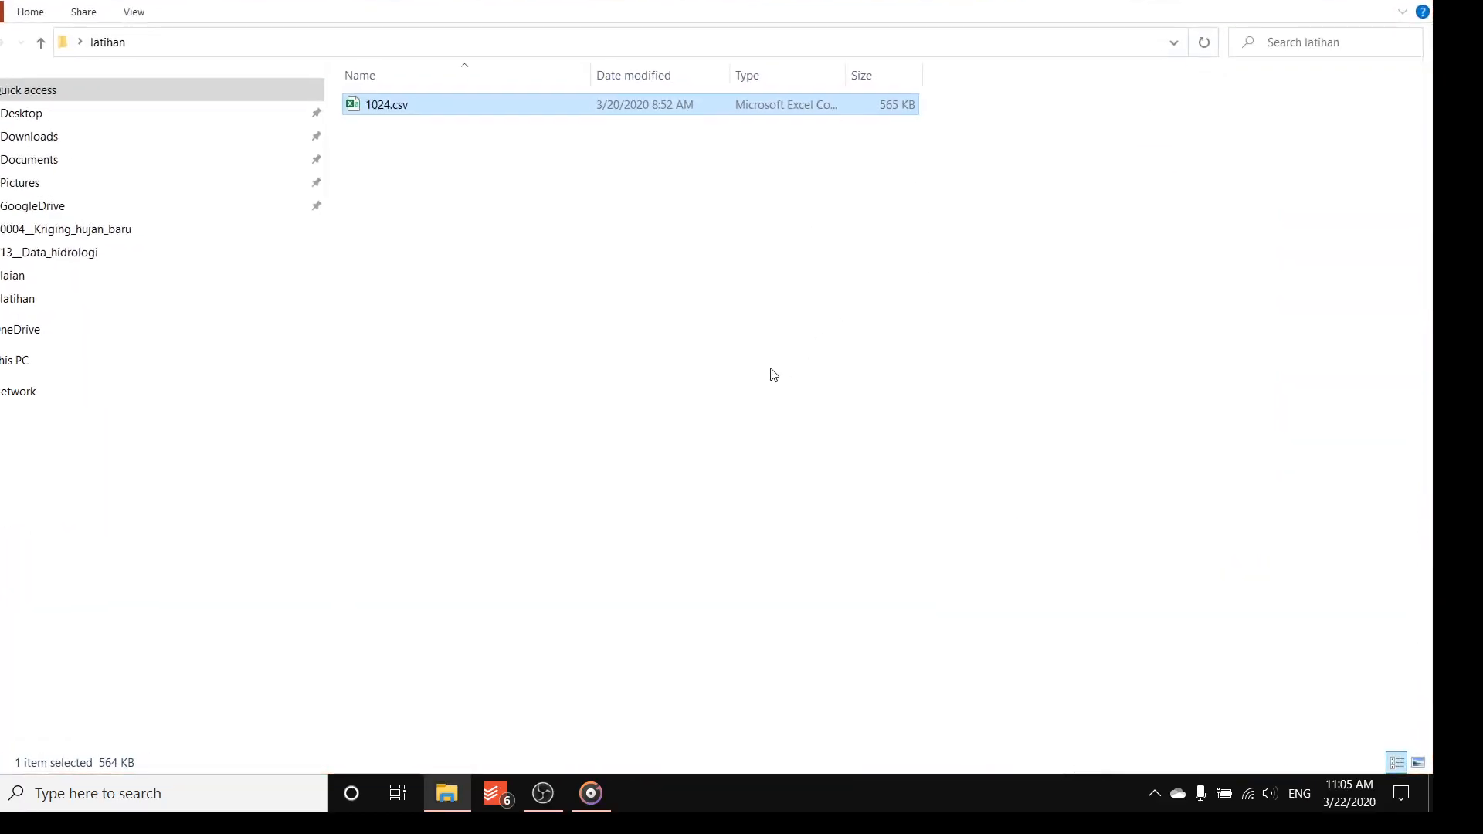
double_click(427, 104)
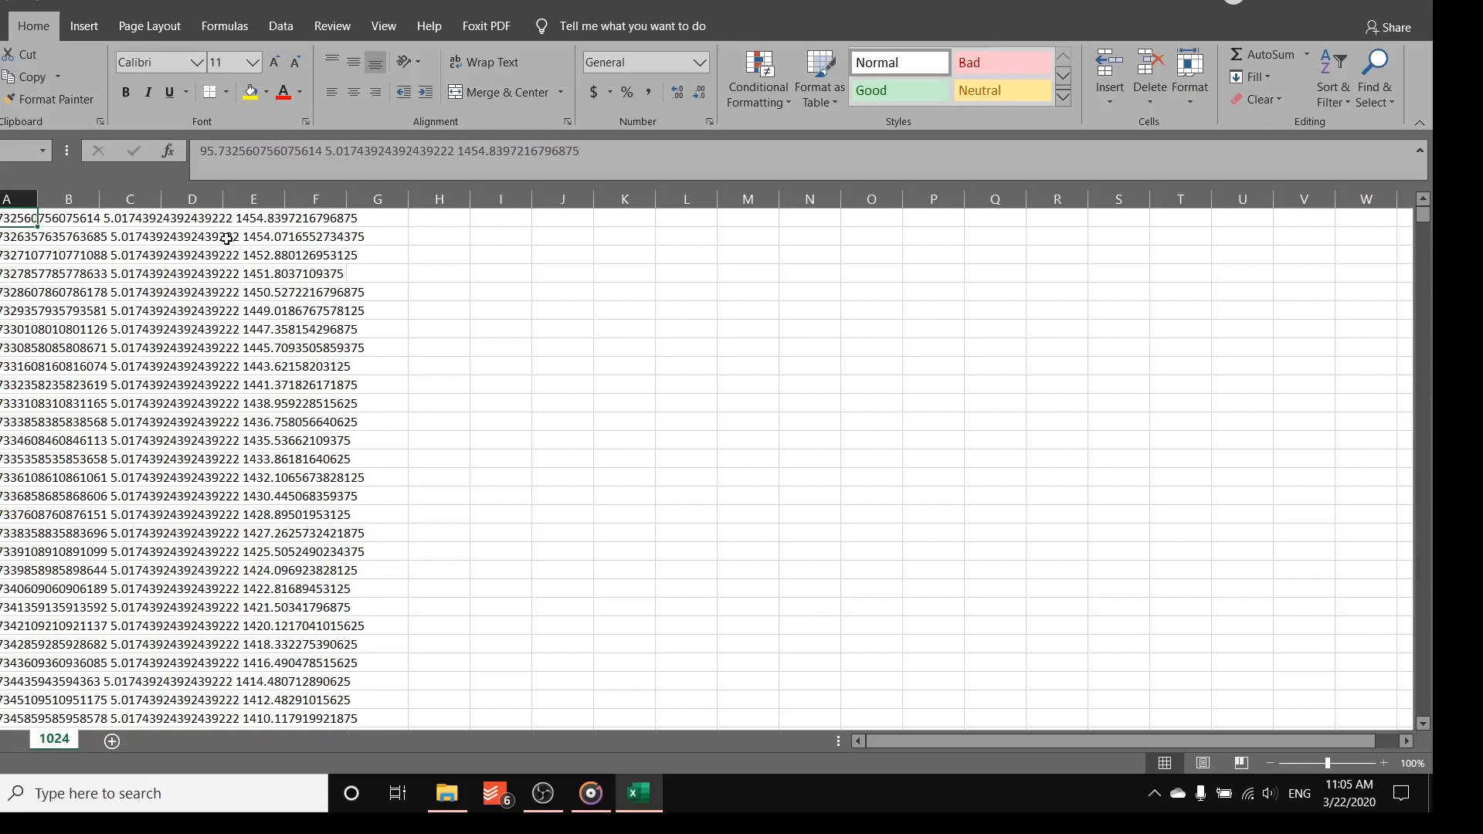
key("ctrl+Down")
key("ctrl+Up")
key("ctrl+Down")
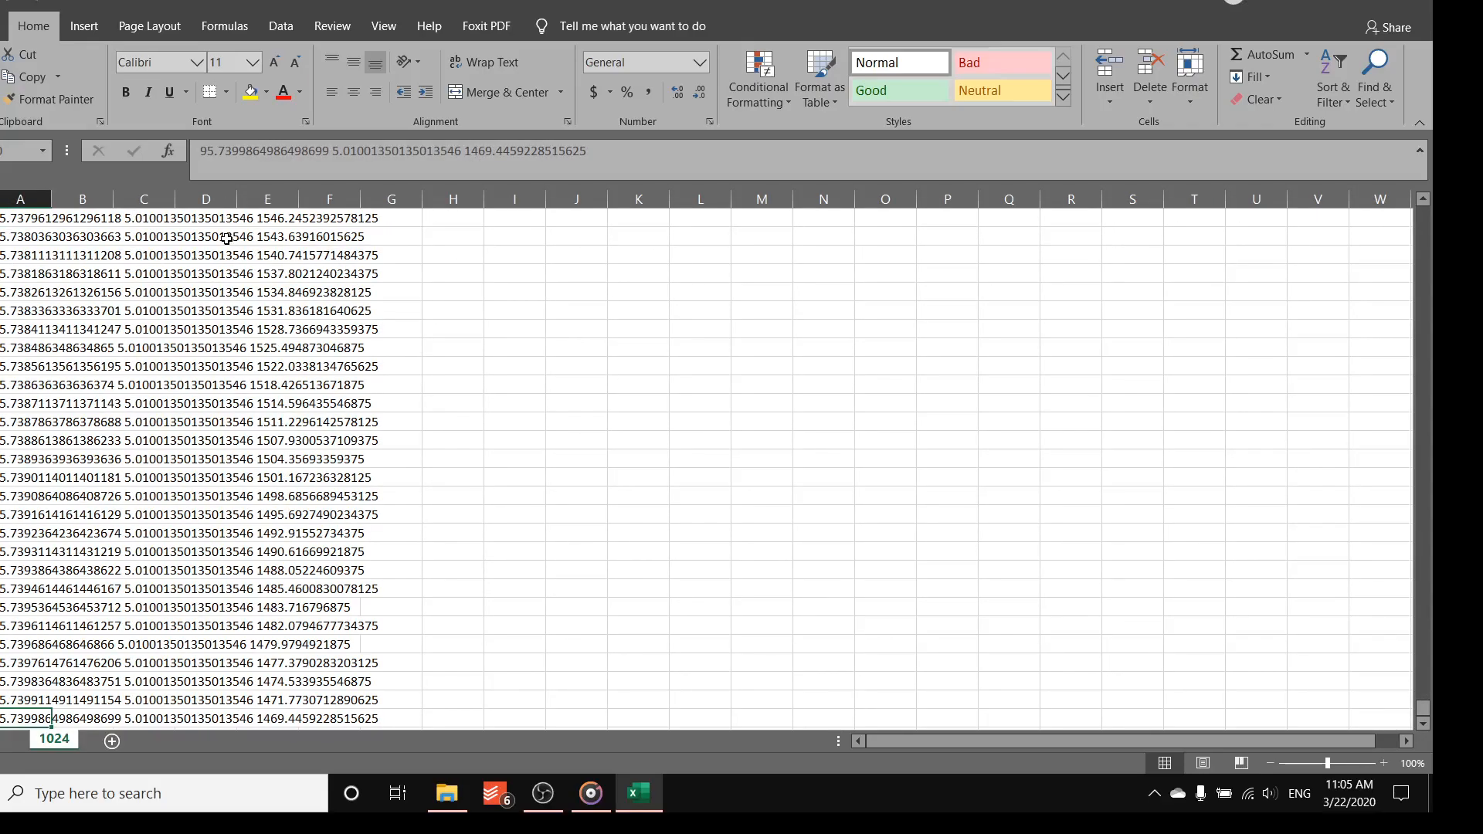
key("ctrl+Up")
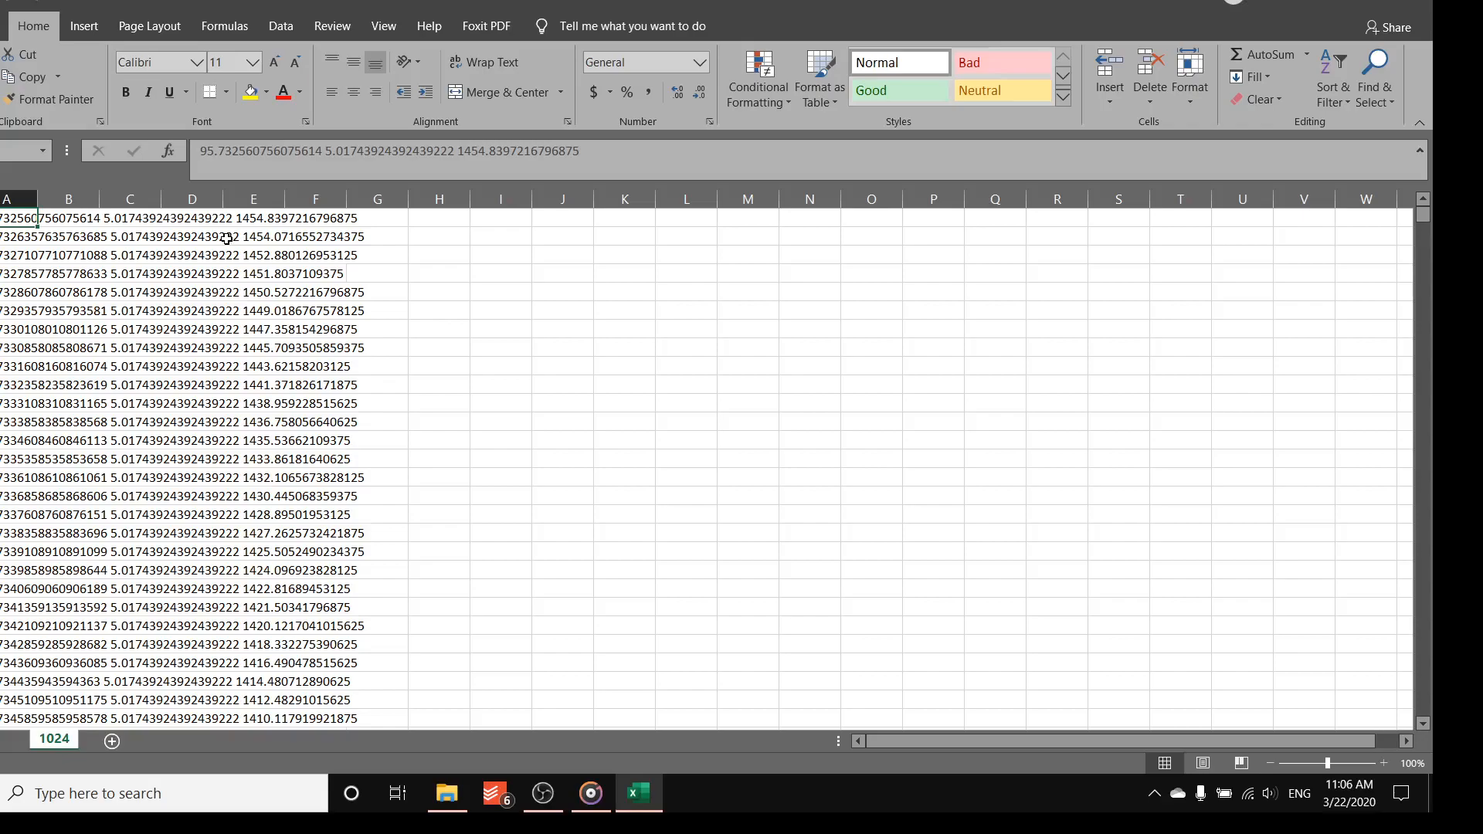
- Widen column A and split its text into separate columns as delimited data, with Tab and Space as delimiters
left_click_drag(39, 194, 377, 199)
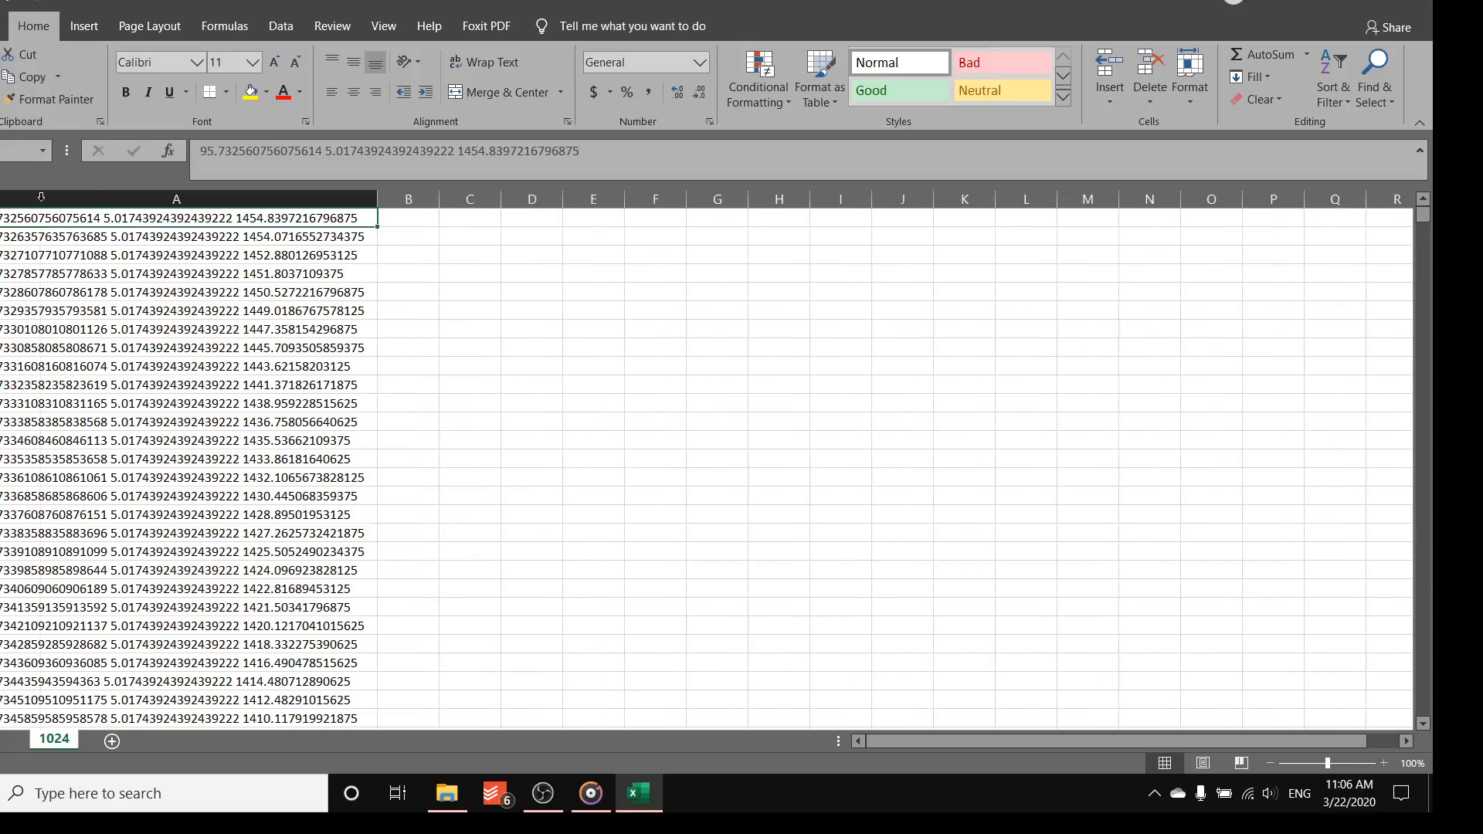
left_click(440, 291)
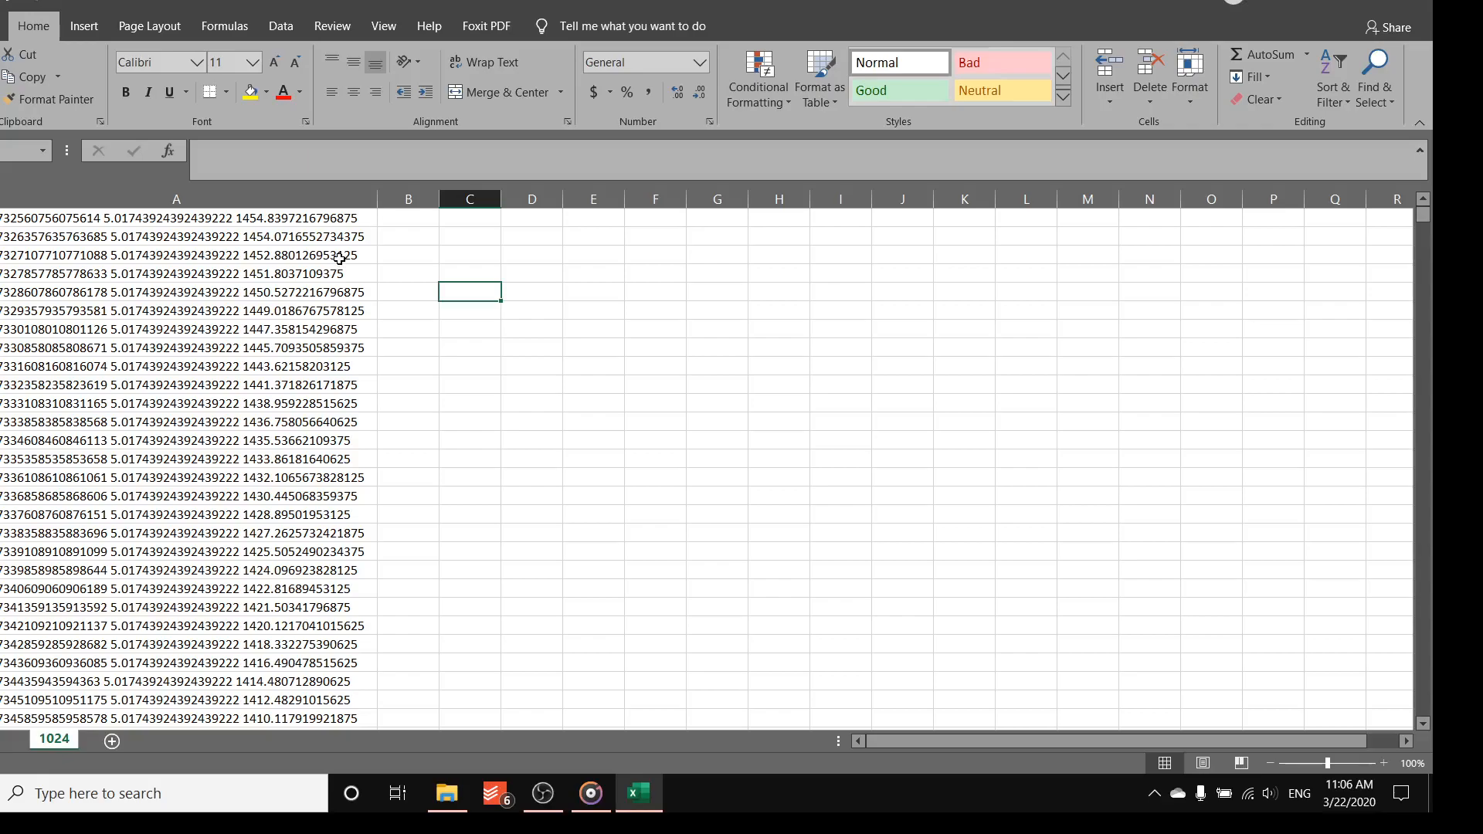
left_click(267, 199)
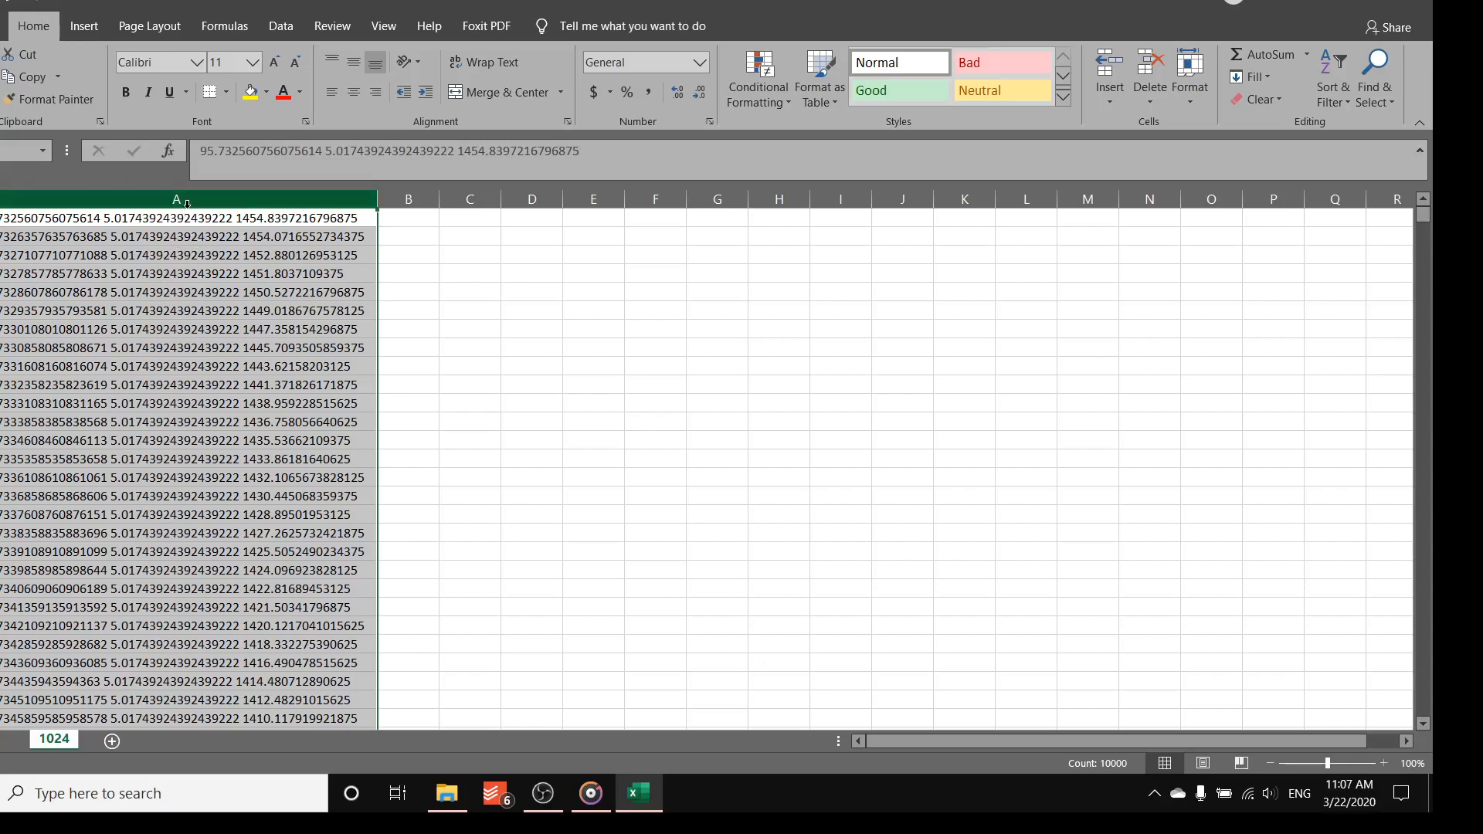
left_click(275, 29)
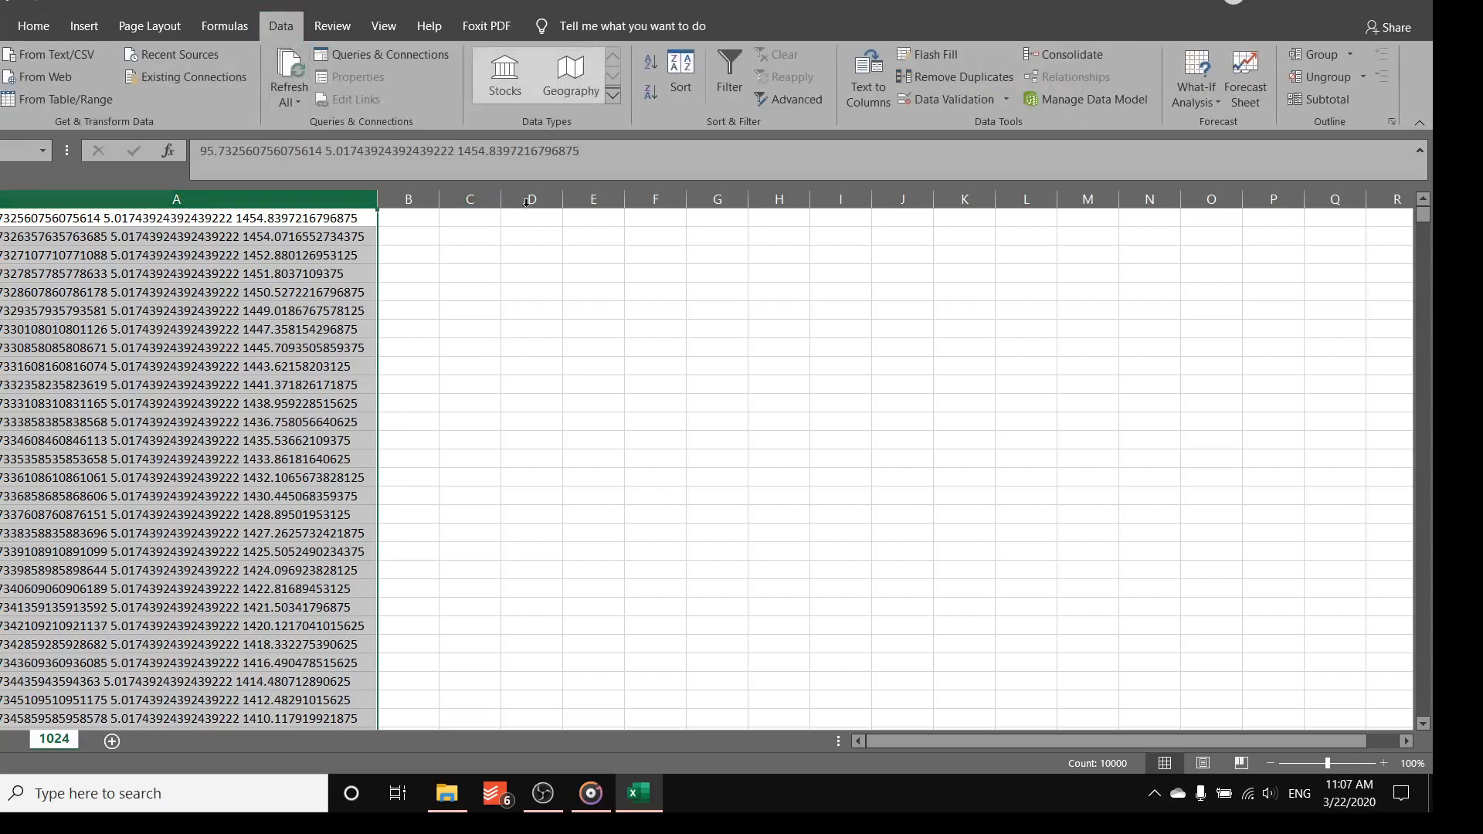
left_click(871, 99)
left_click(551, 287)
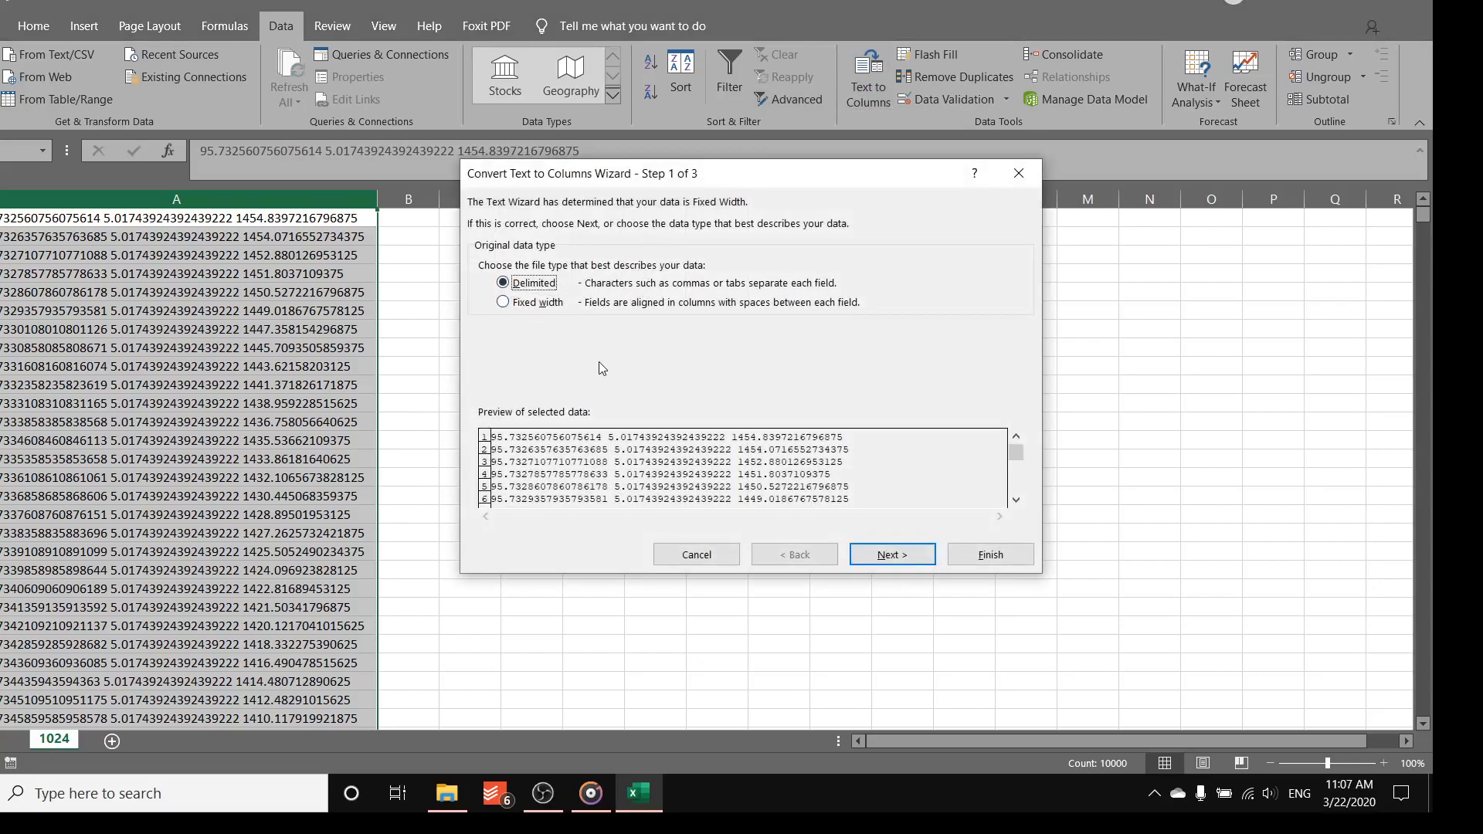
left_click(893, 556)
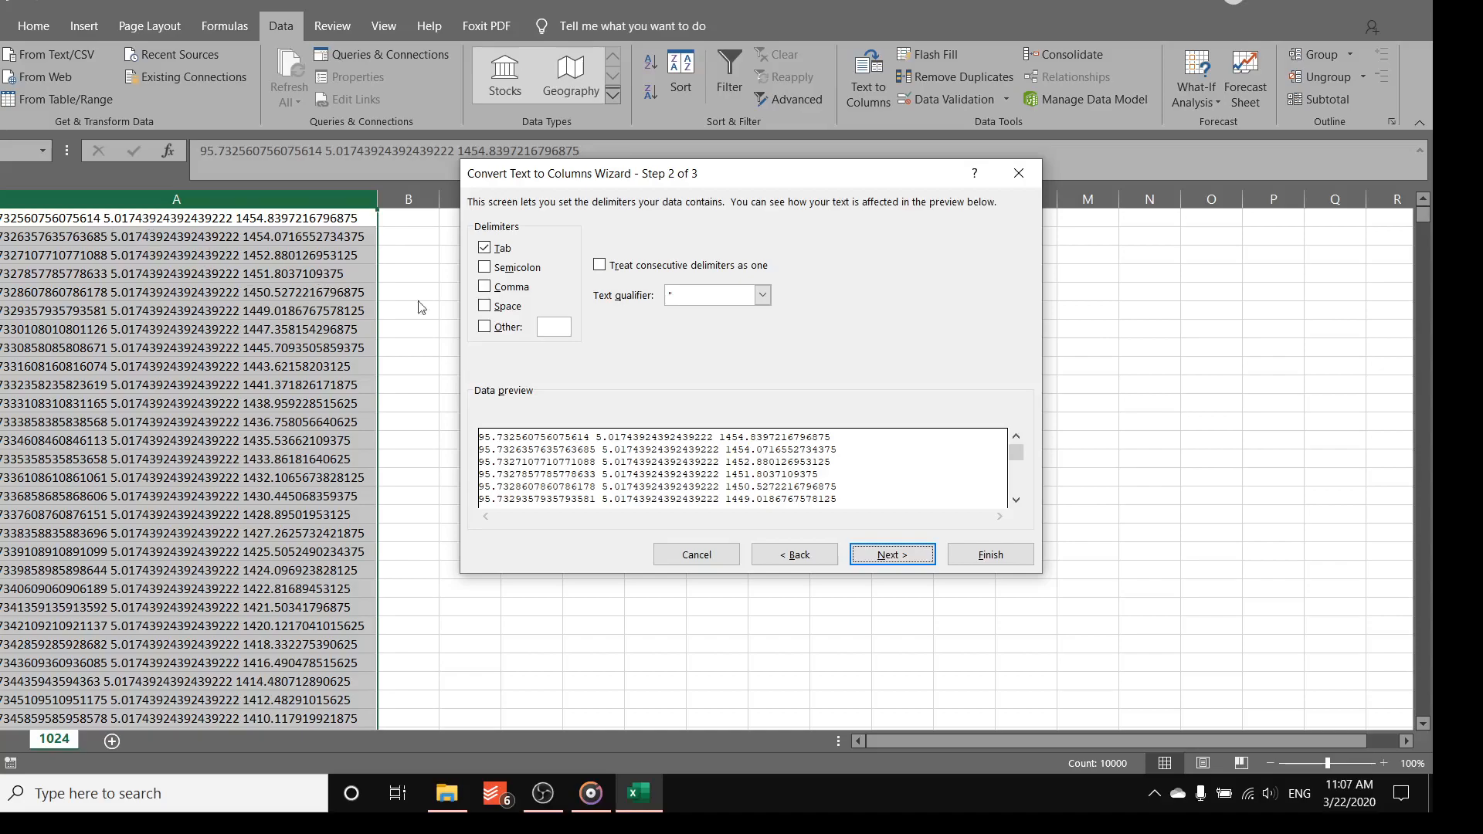
left_click(485, 307)
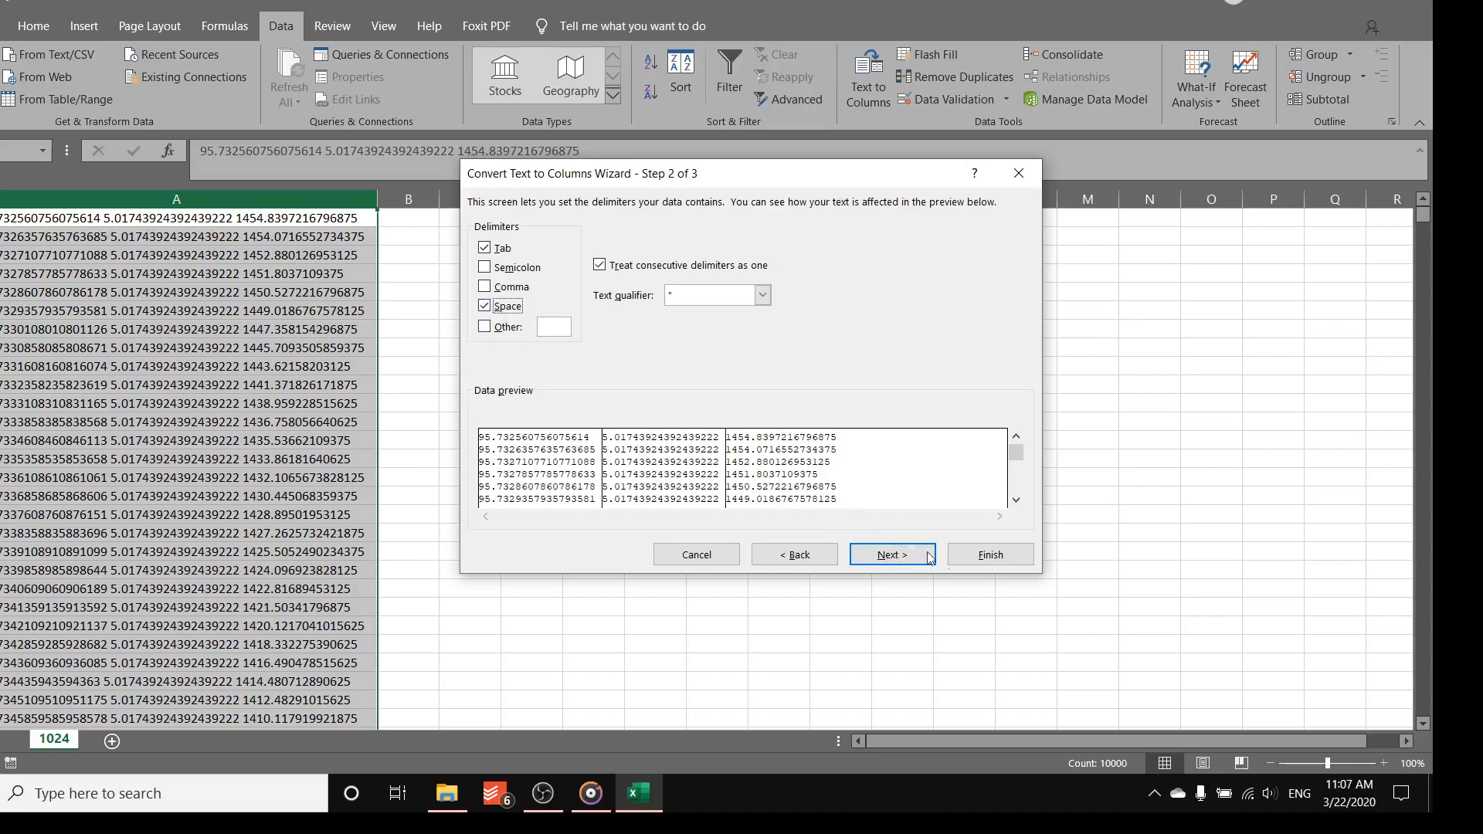
left_click(991, 556)
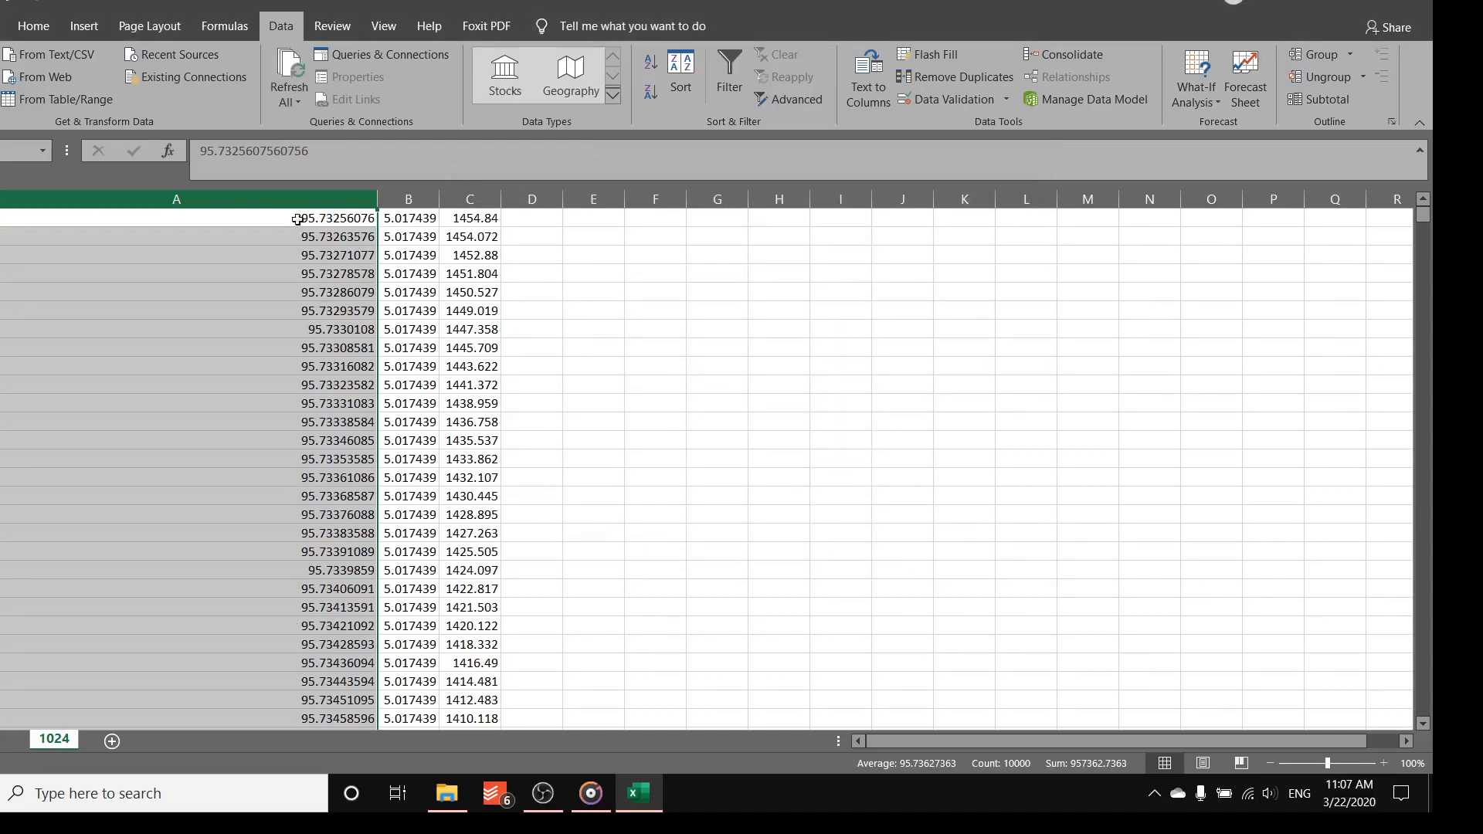
- Autofit the widths of columns A, B and C to their values
double_click(367, 191)
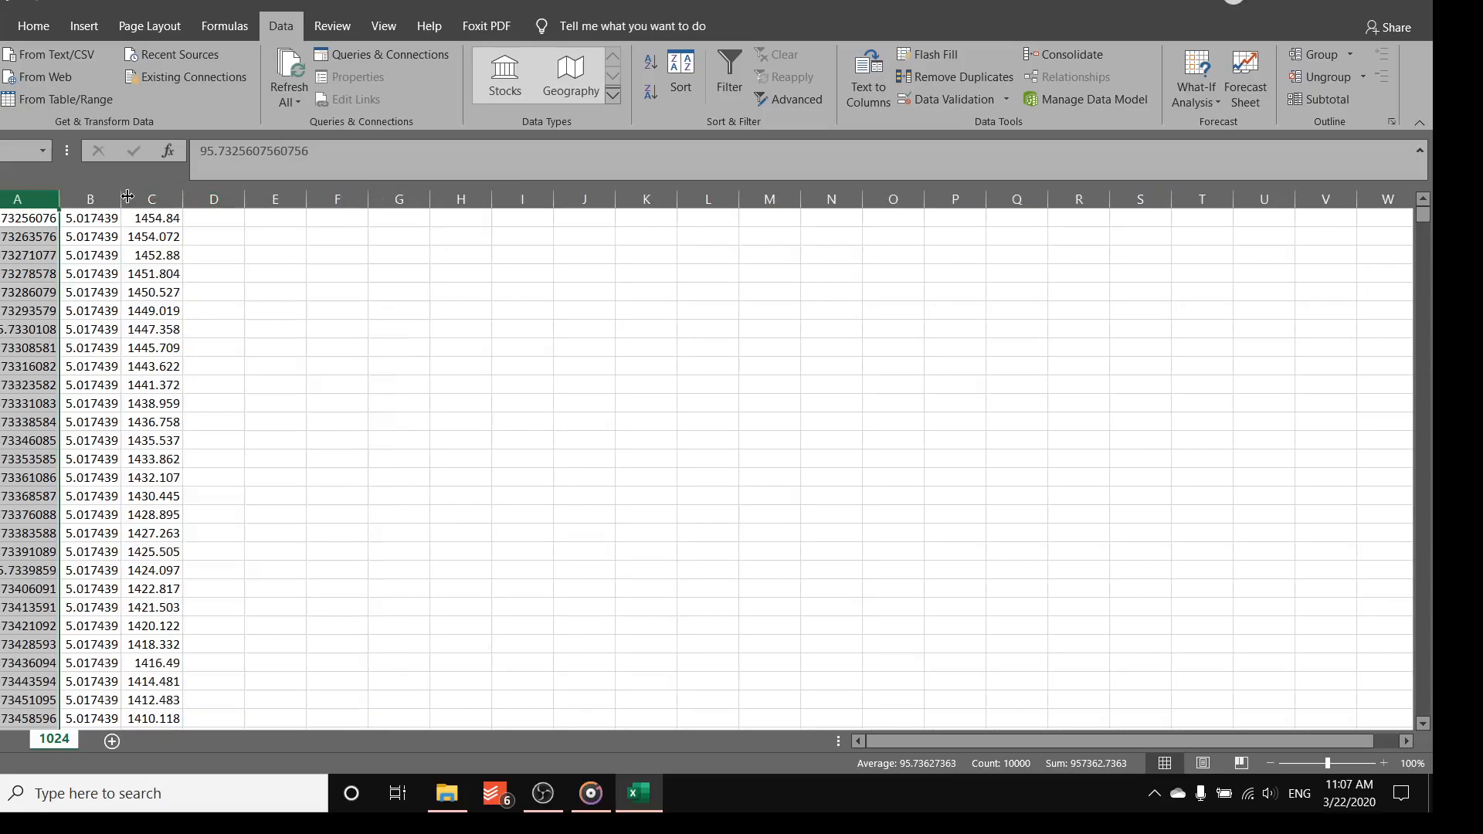
double_click(128, 192)
double_click(204, 198)
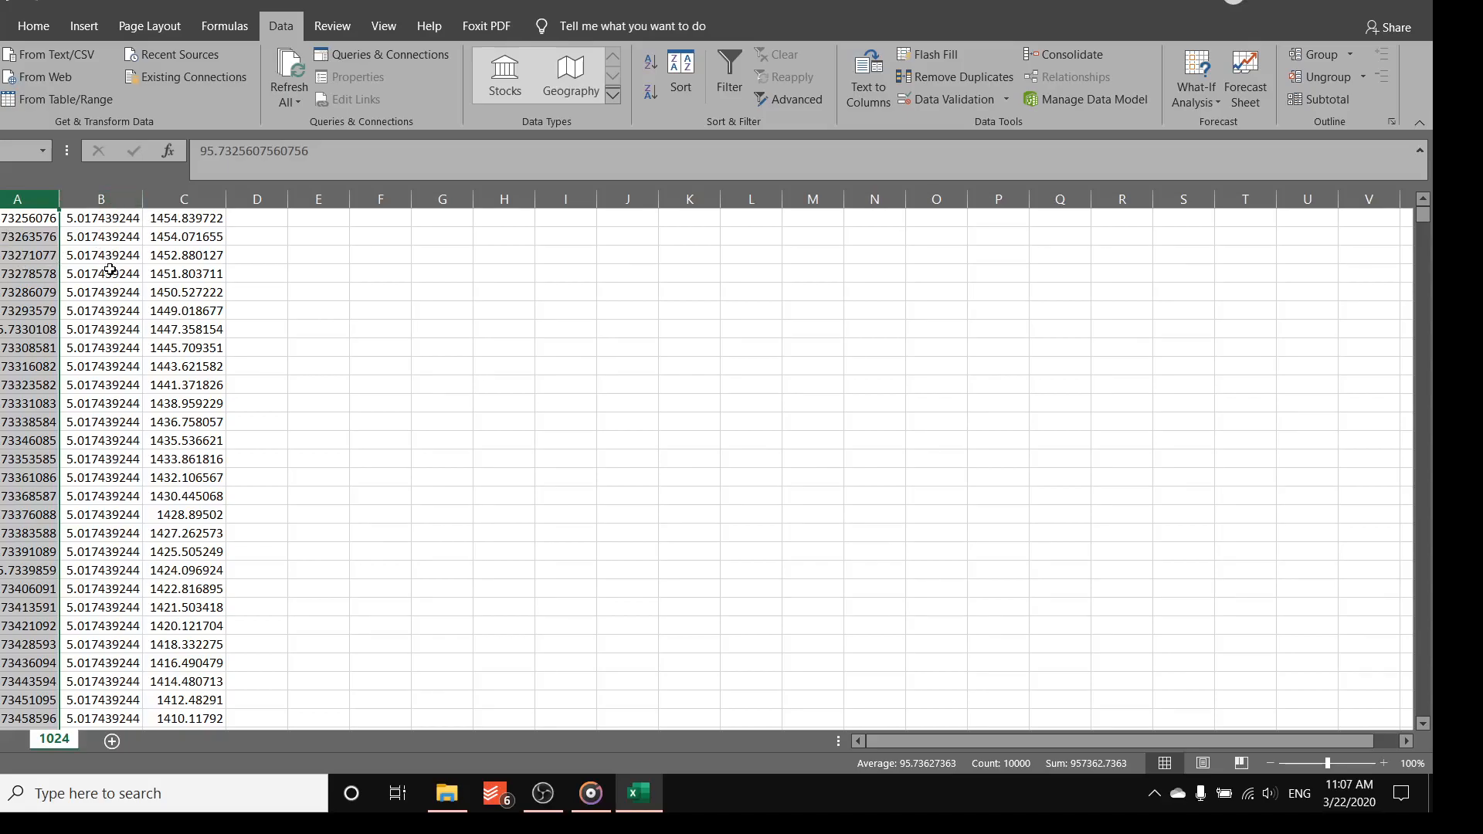
left_click(313, 285)
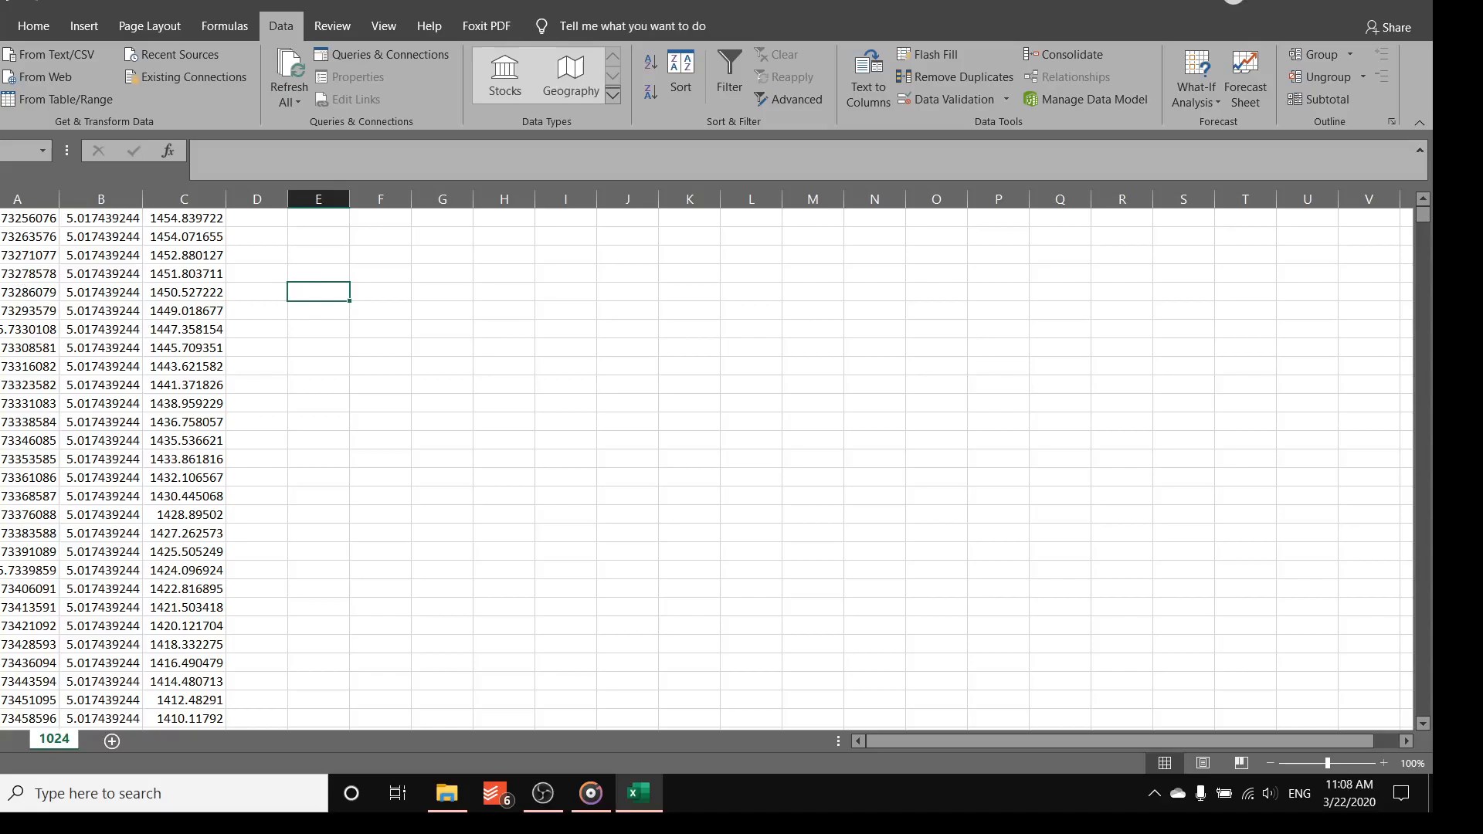
- Insert an empty row above the data and enter the longitude header in cell A1
left_click(0, 218)
right_click(0, 218)
left_click(37, 355)
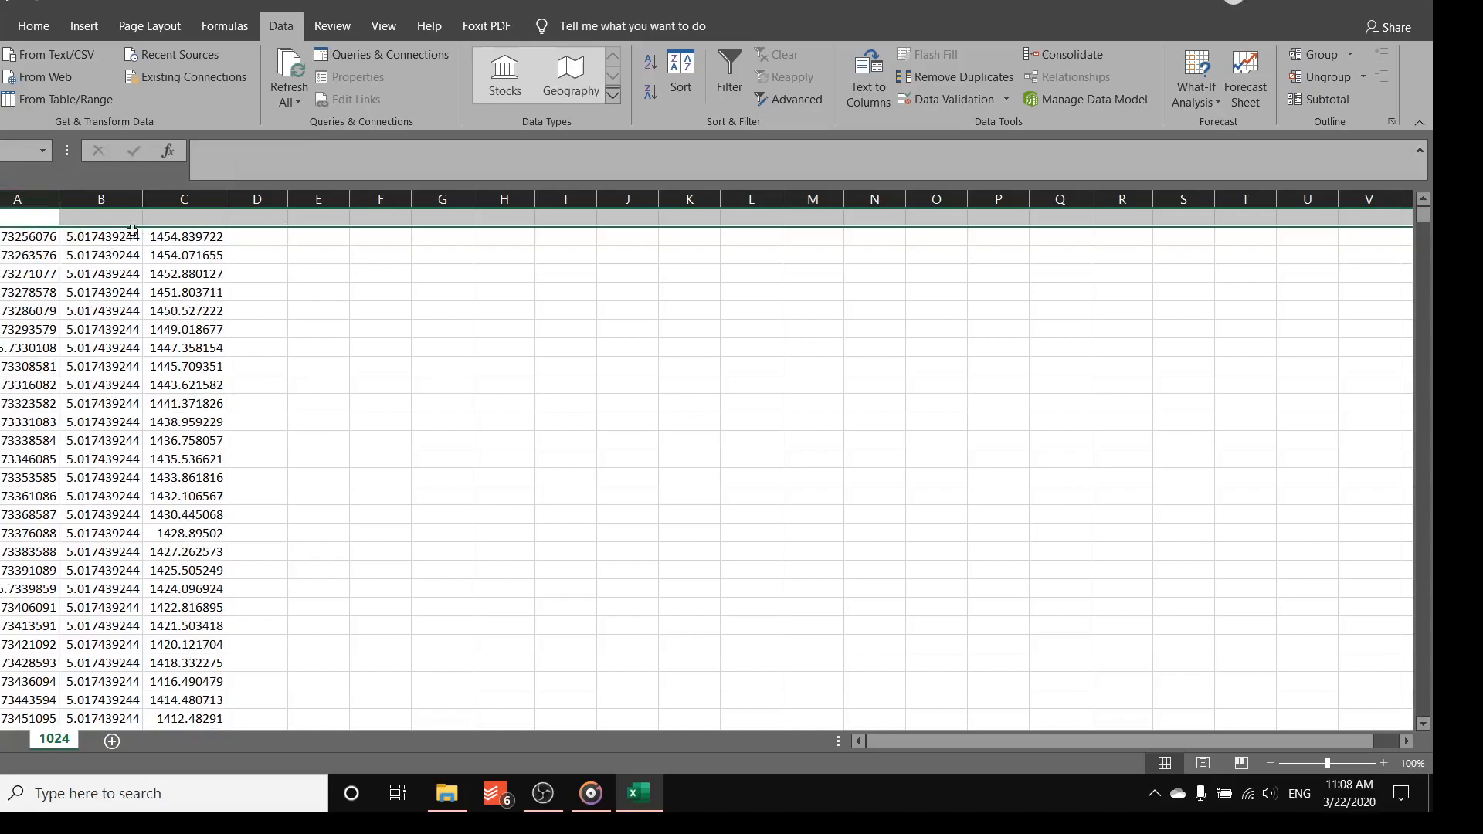
left_click(21, 213)
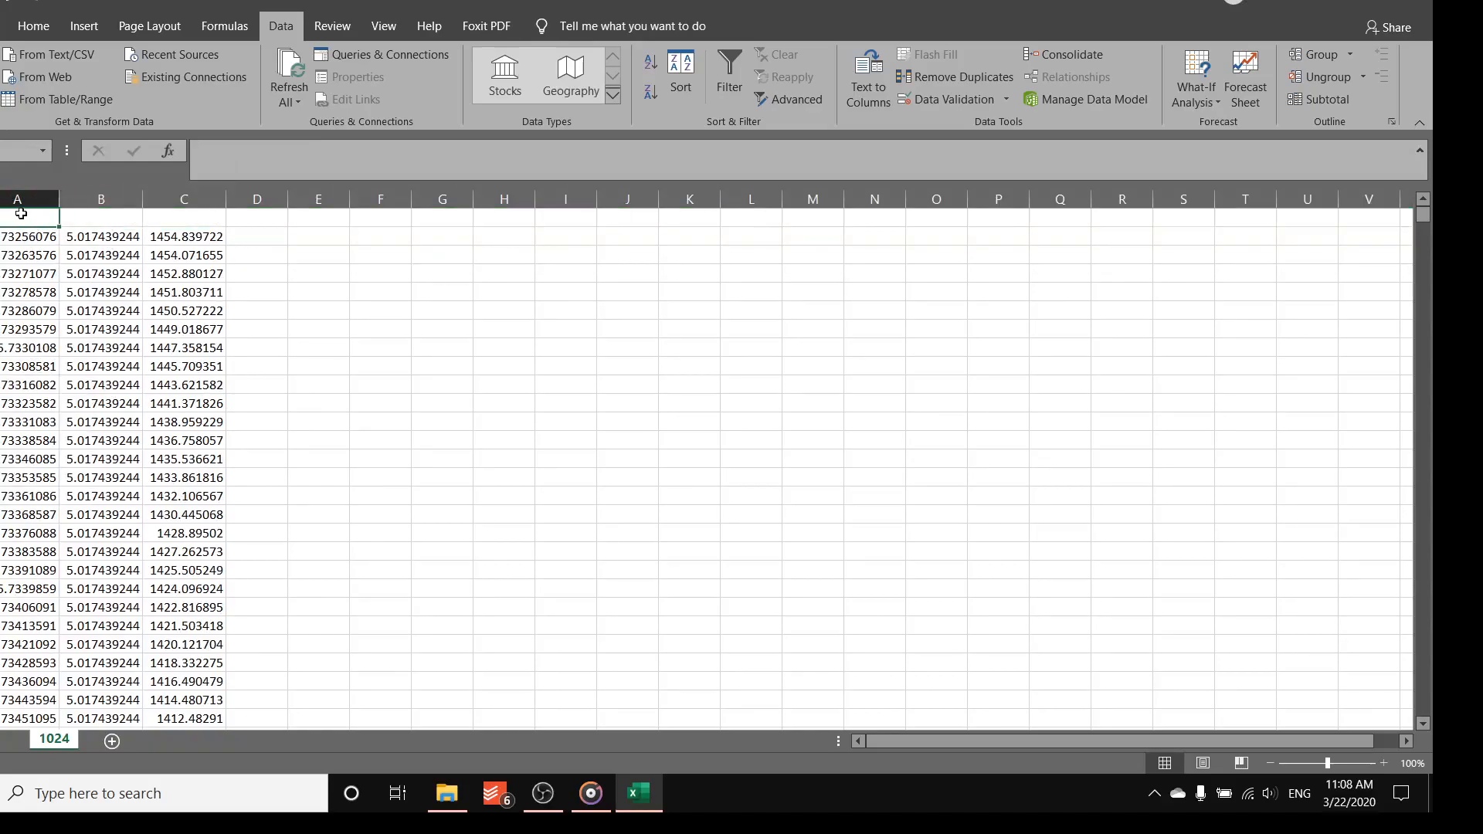
type("Hour")
key("Return")
- Enter the header Lintang in cell B1 and Elevasi in cell C1
key("Right")
key("Up")
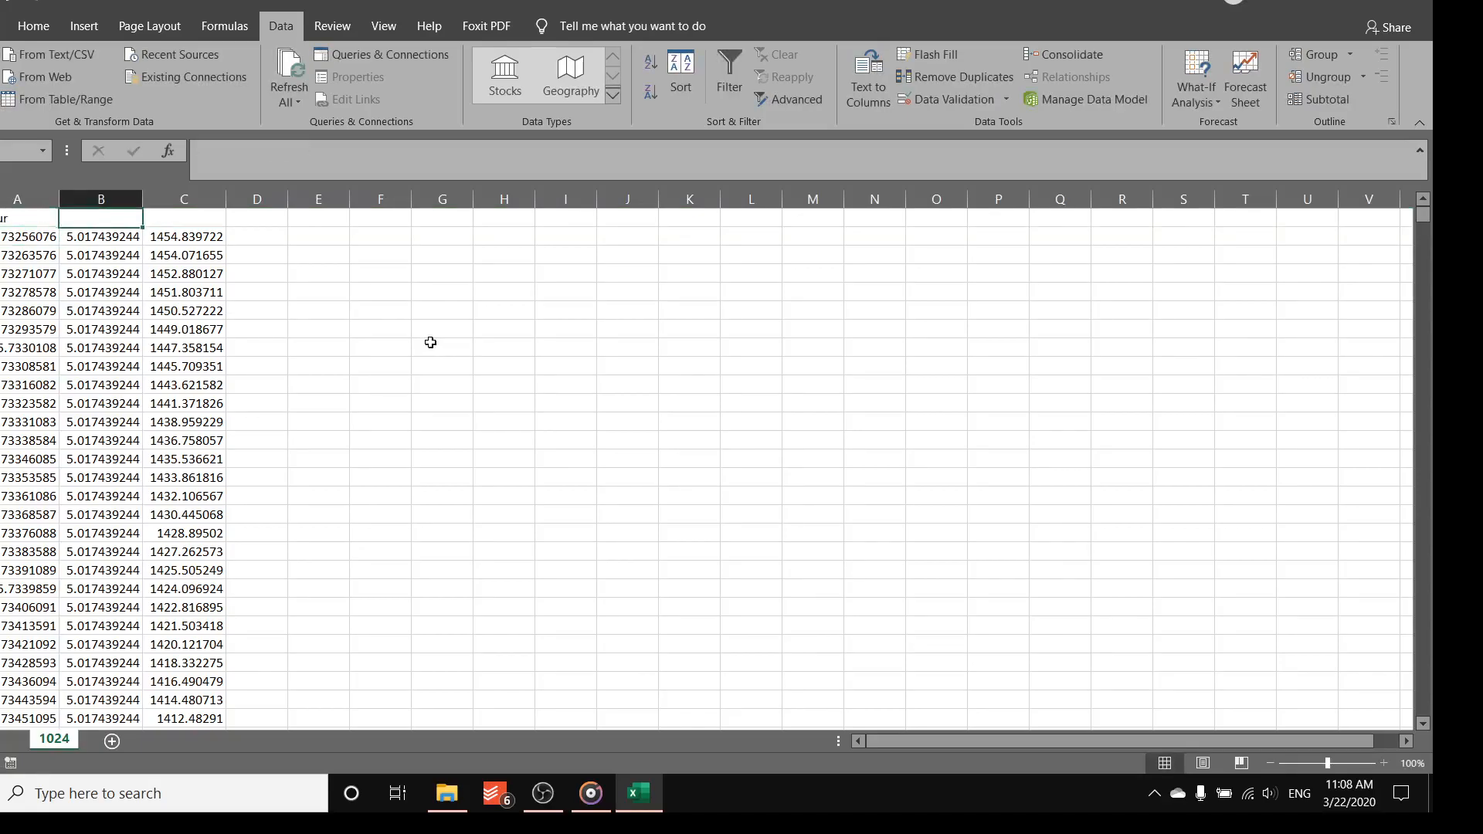
type("L")
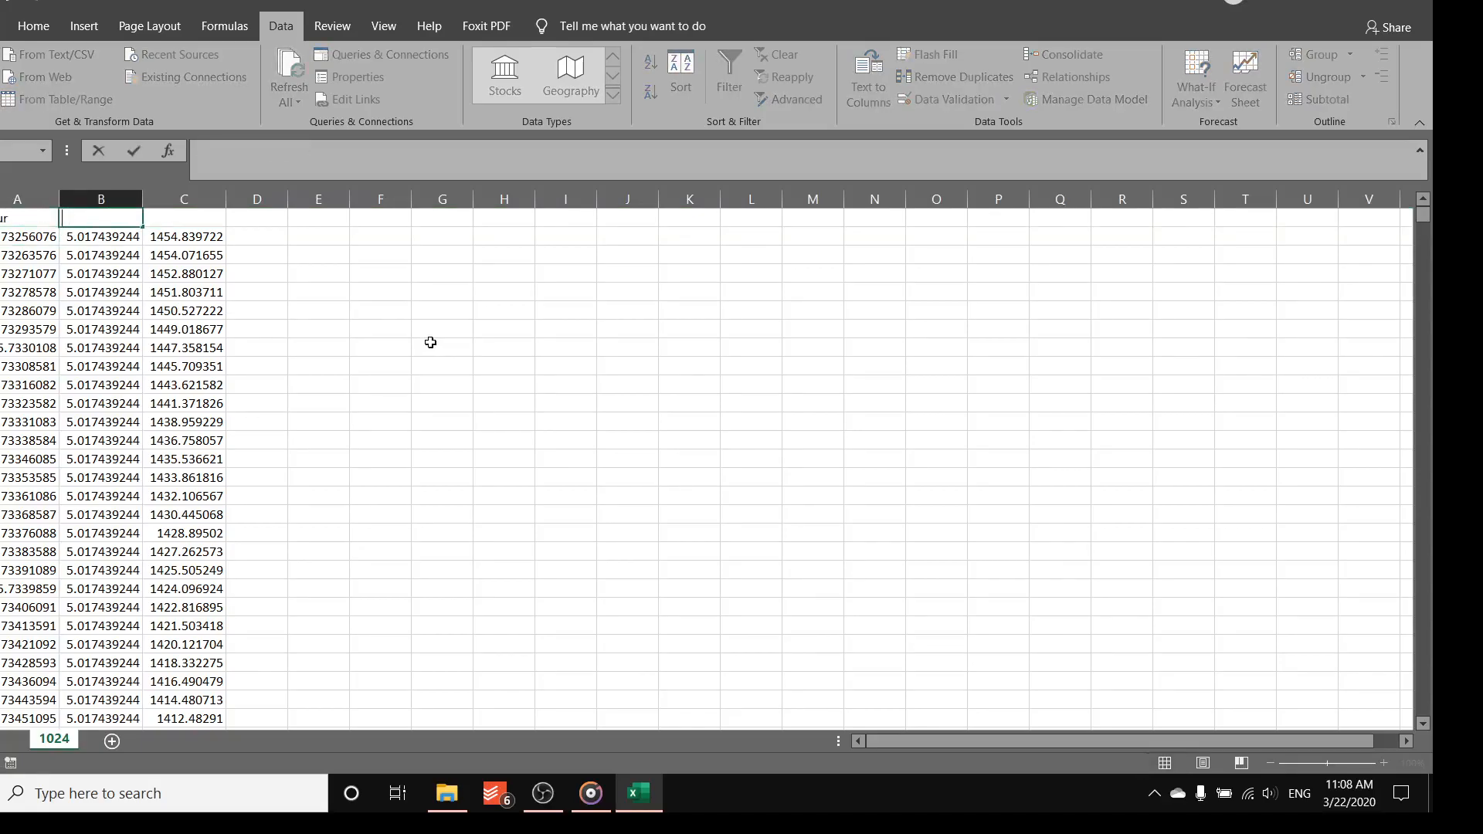
type("intang")
key("Return")
key("Right")
key("Up")
type("Elevasi")
key("Return")
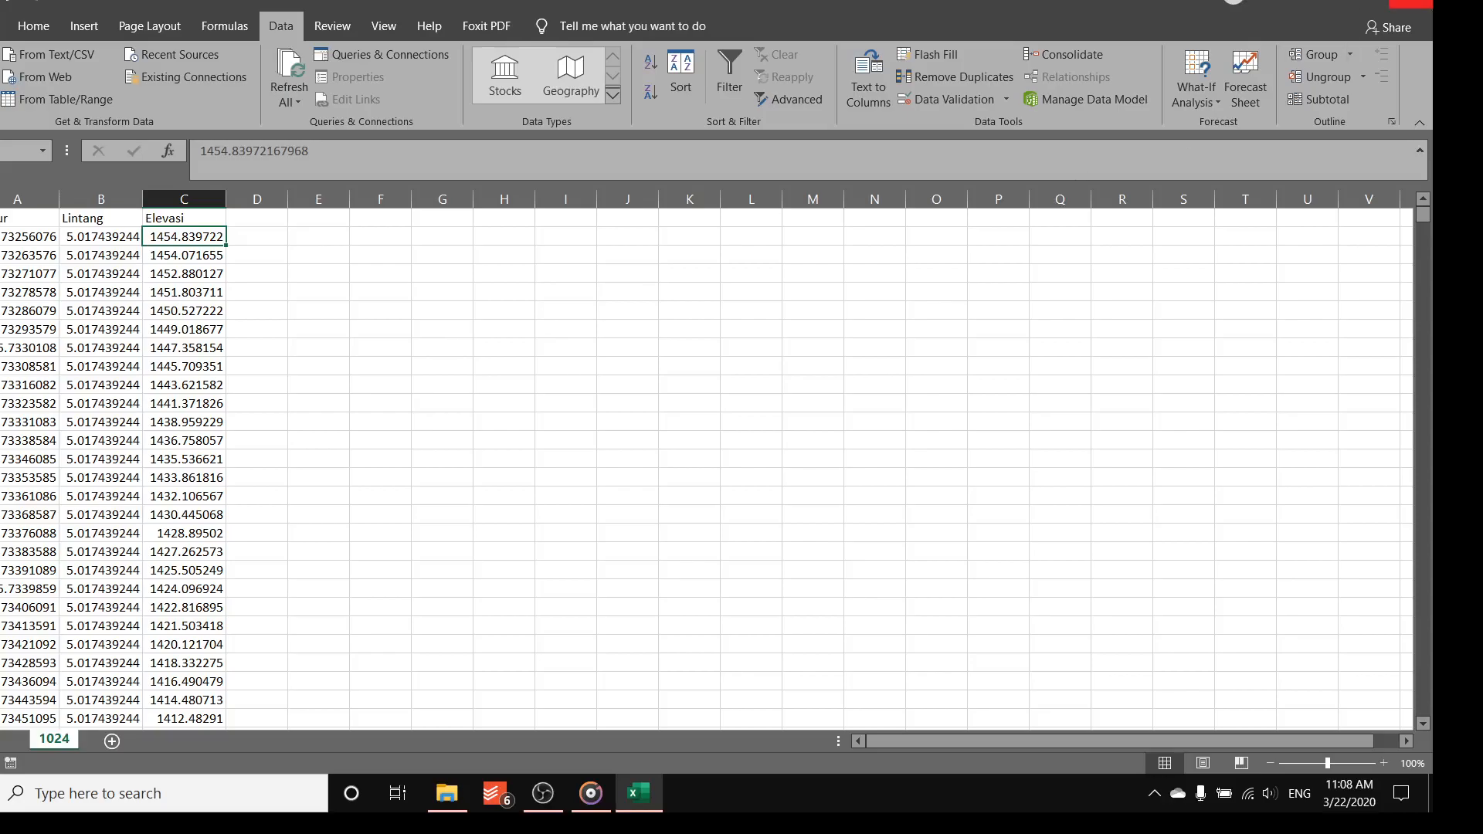
- Close the workbook and save it as 1024.csv in CSV (Comma delimited) format, replacing the existing file in latihan
left_click(1413, 4)
left_click(615, 408)
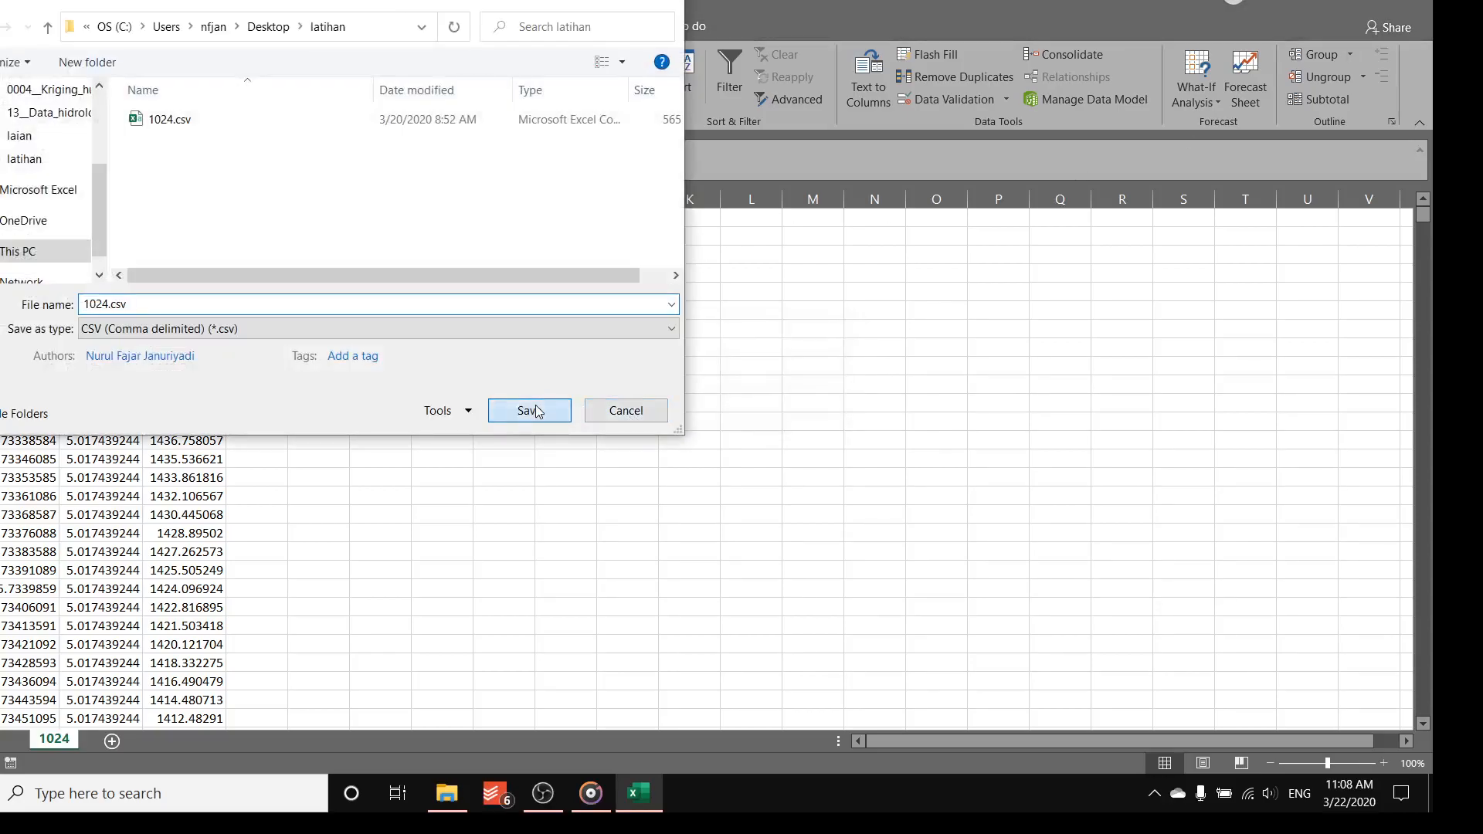
left_click(539, 409)
left_click(729, 389)
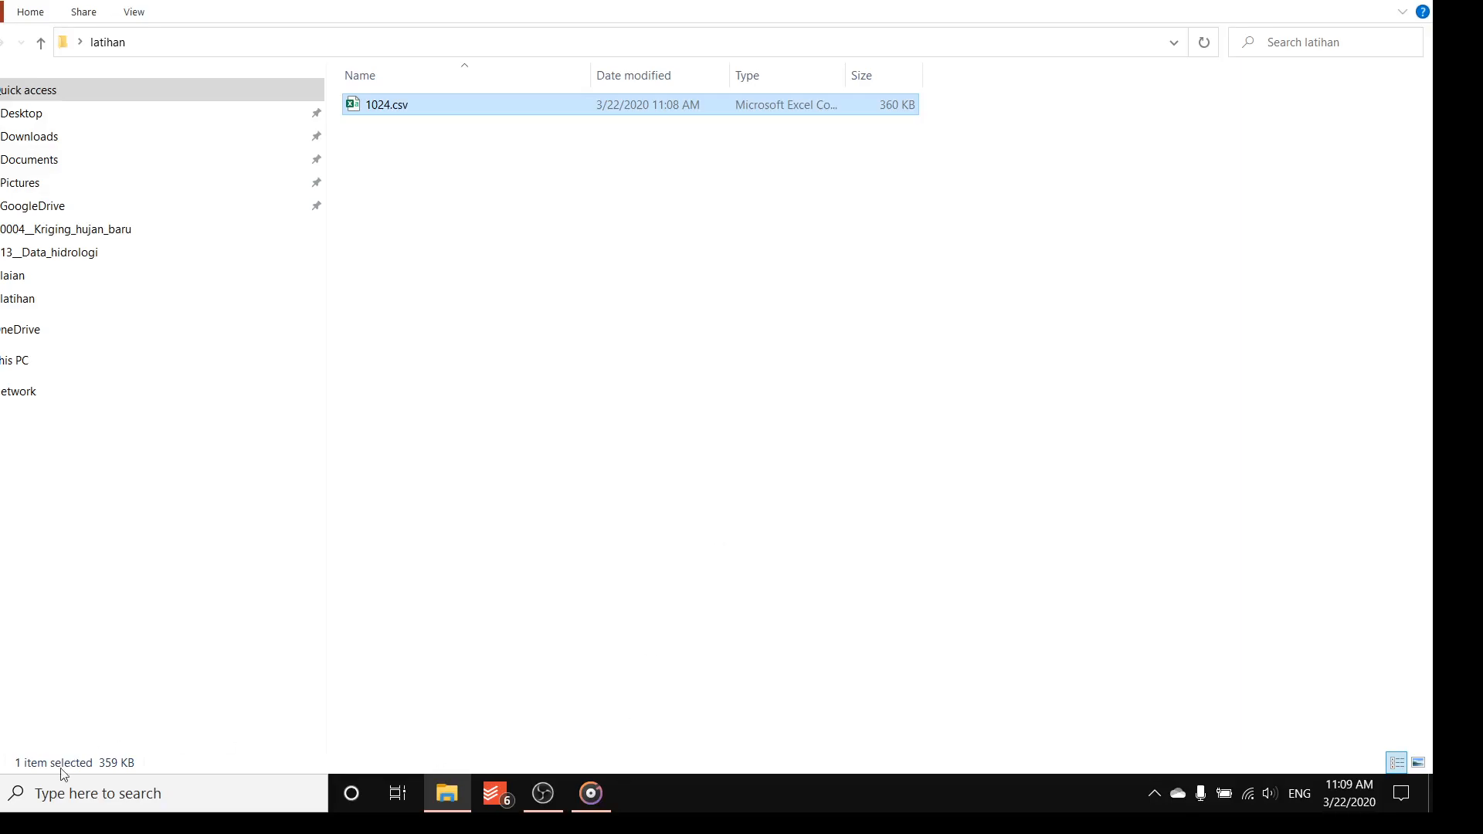
left_click(65, 788)
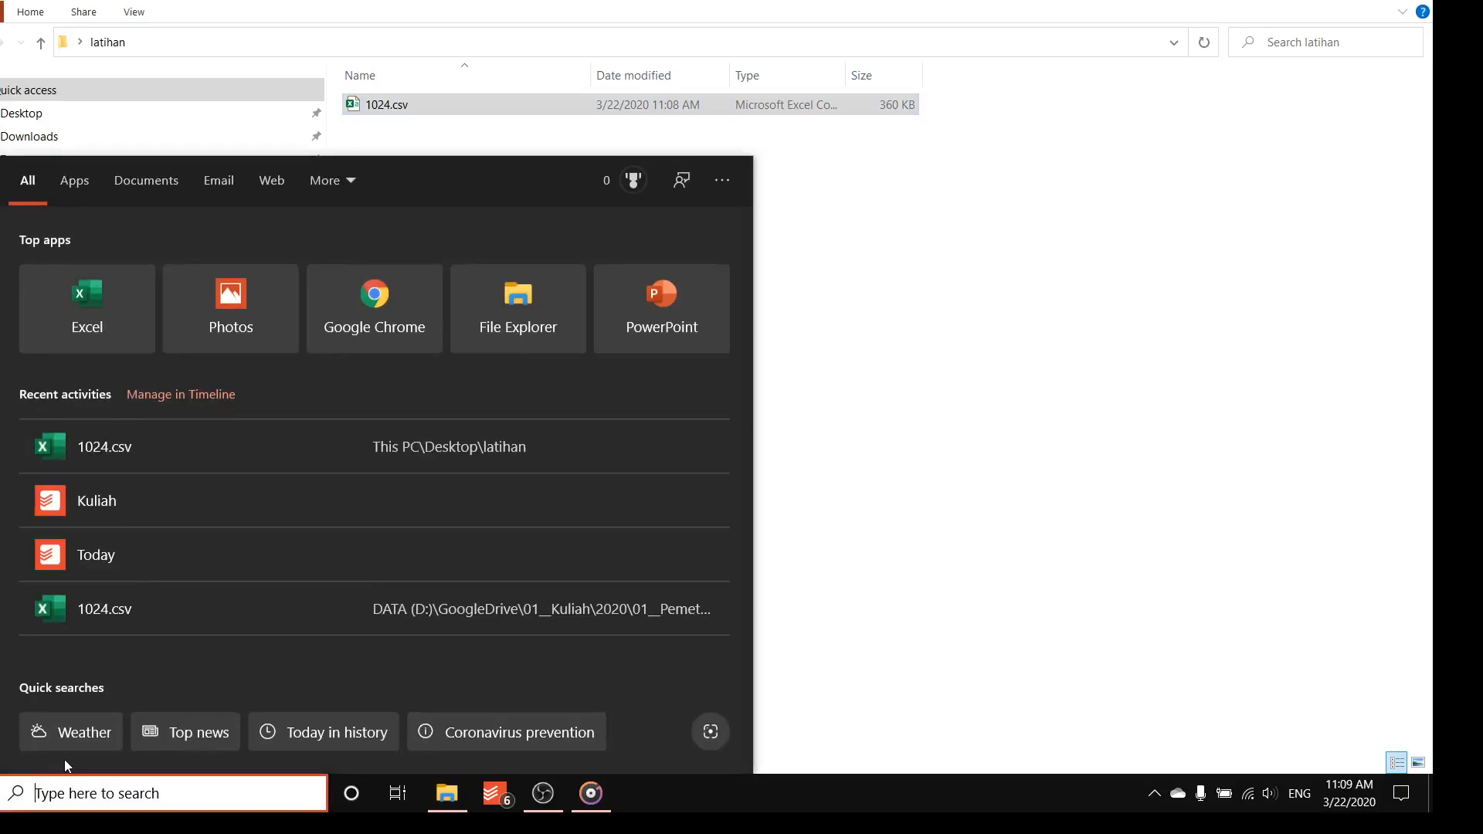
type("ar")
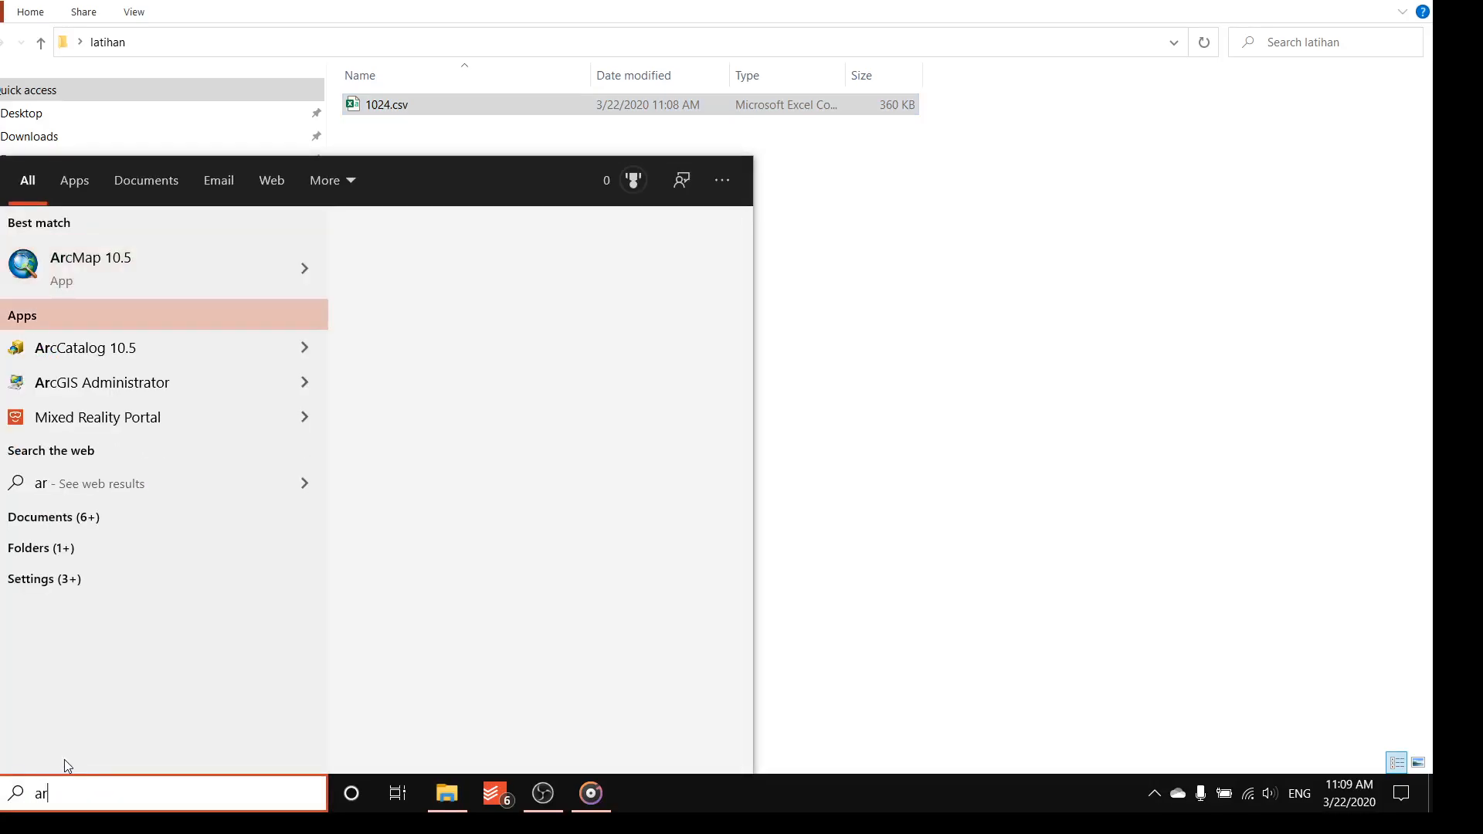
key("BackSpace")
key("BackSpace")
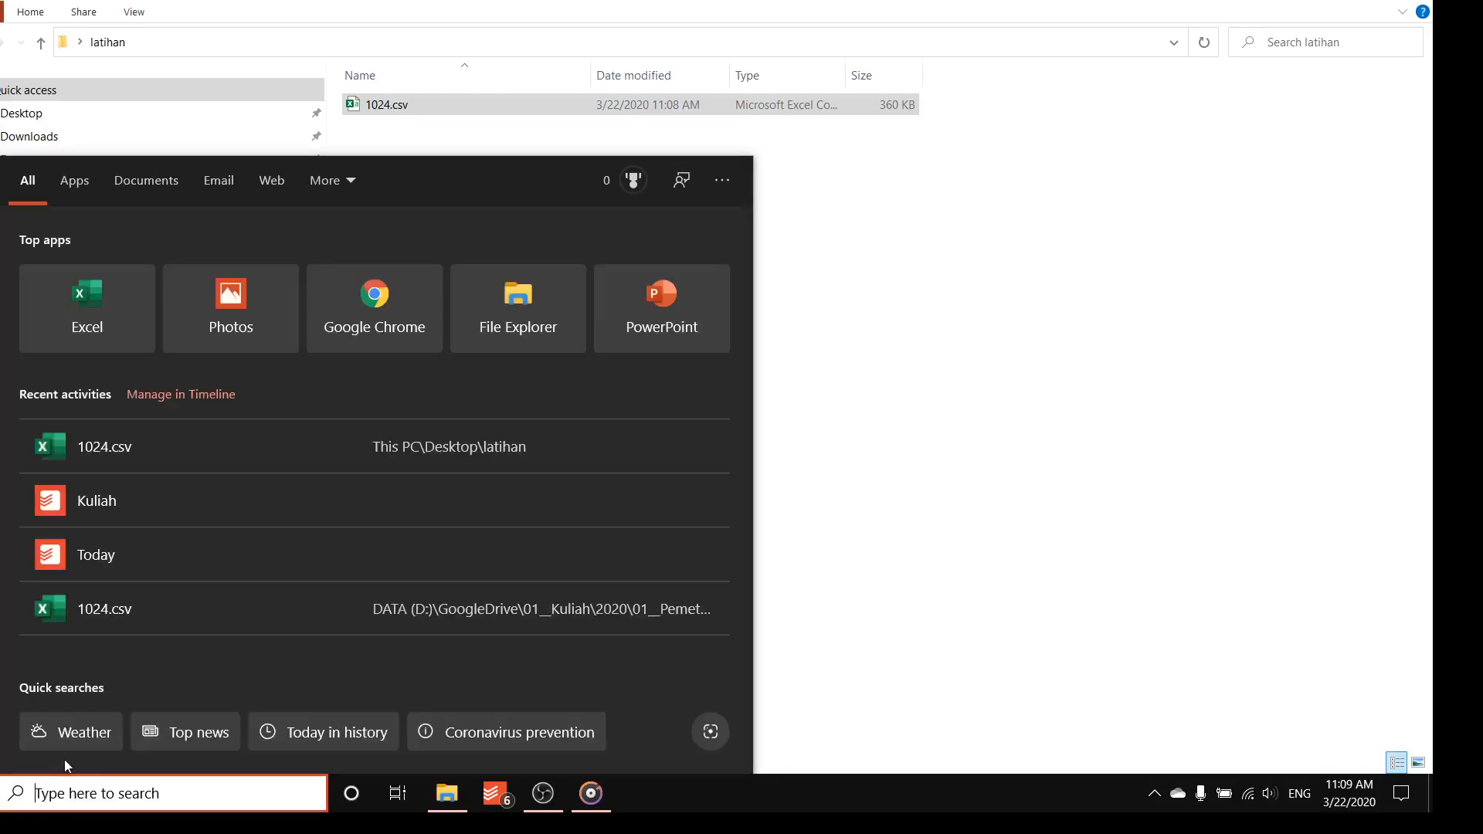
- Start ArcCatalog 10.5 from the installed ArcGIS programs
left_click(0, 793)
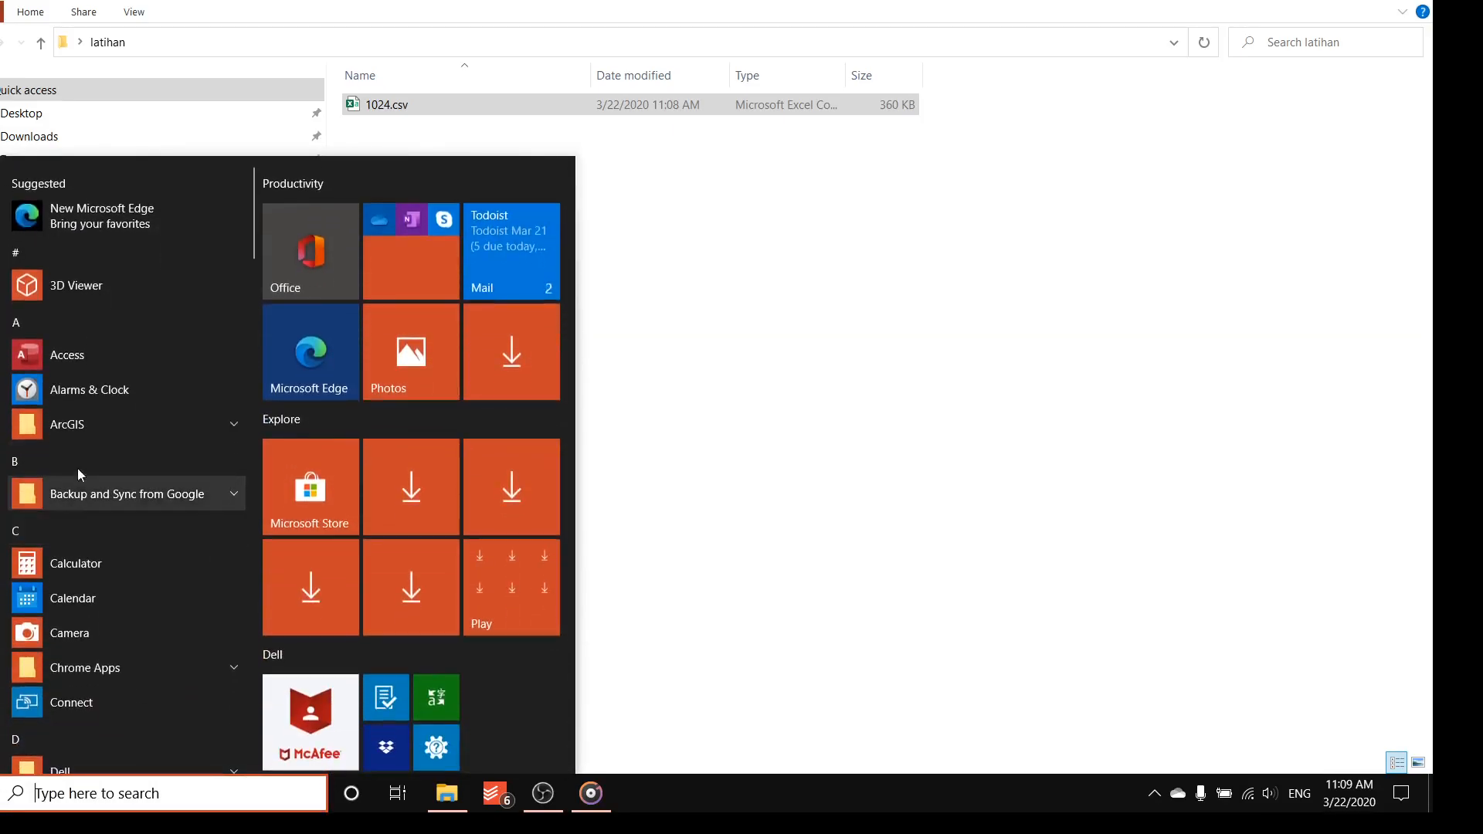
left_click(78, 425)
scroll(105, 377, "up", 4)
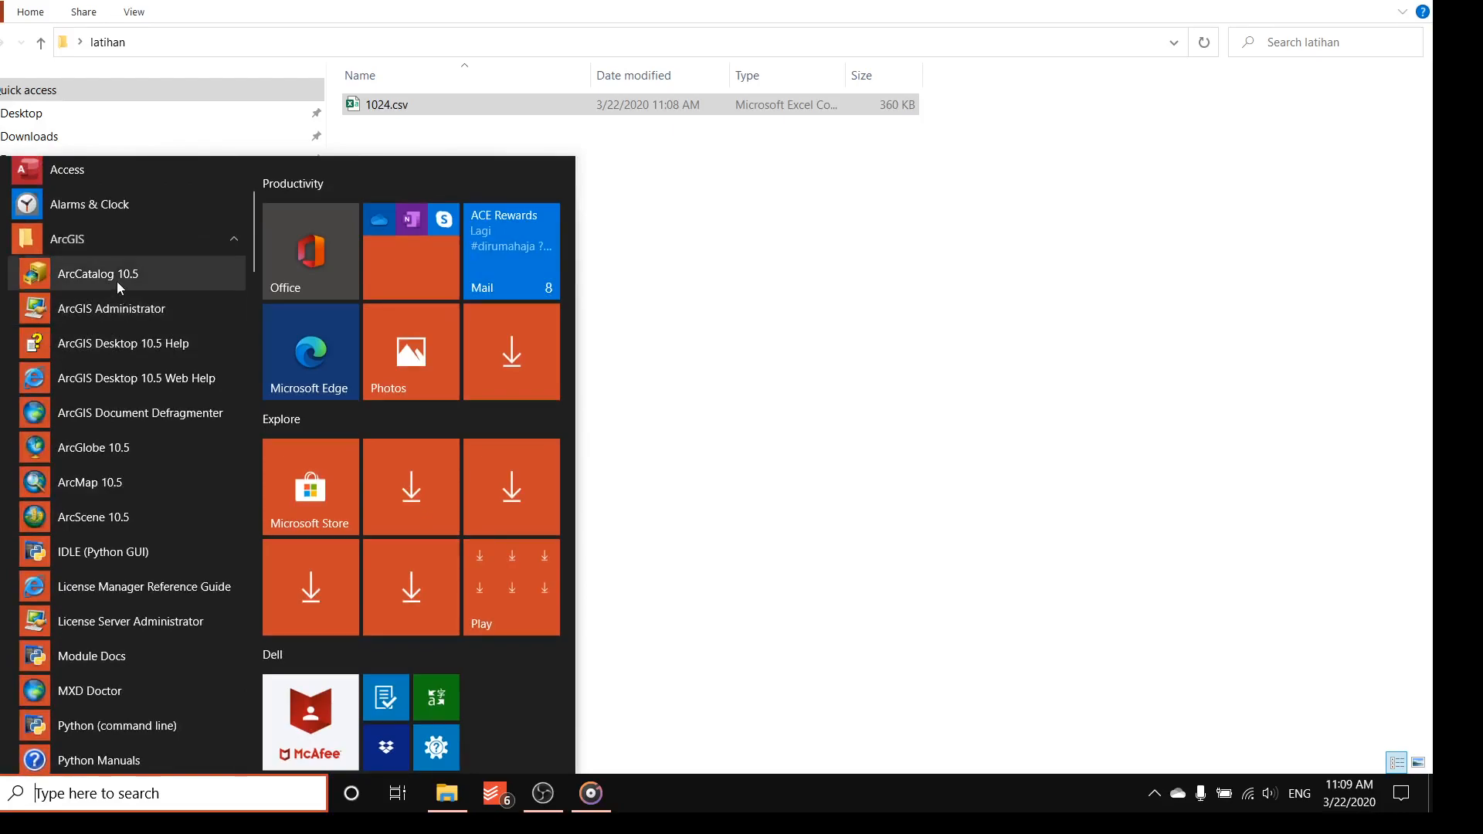
left_click(118, 277)
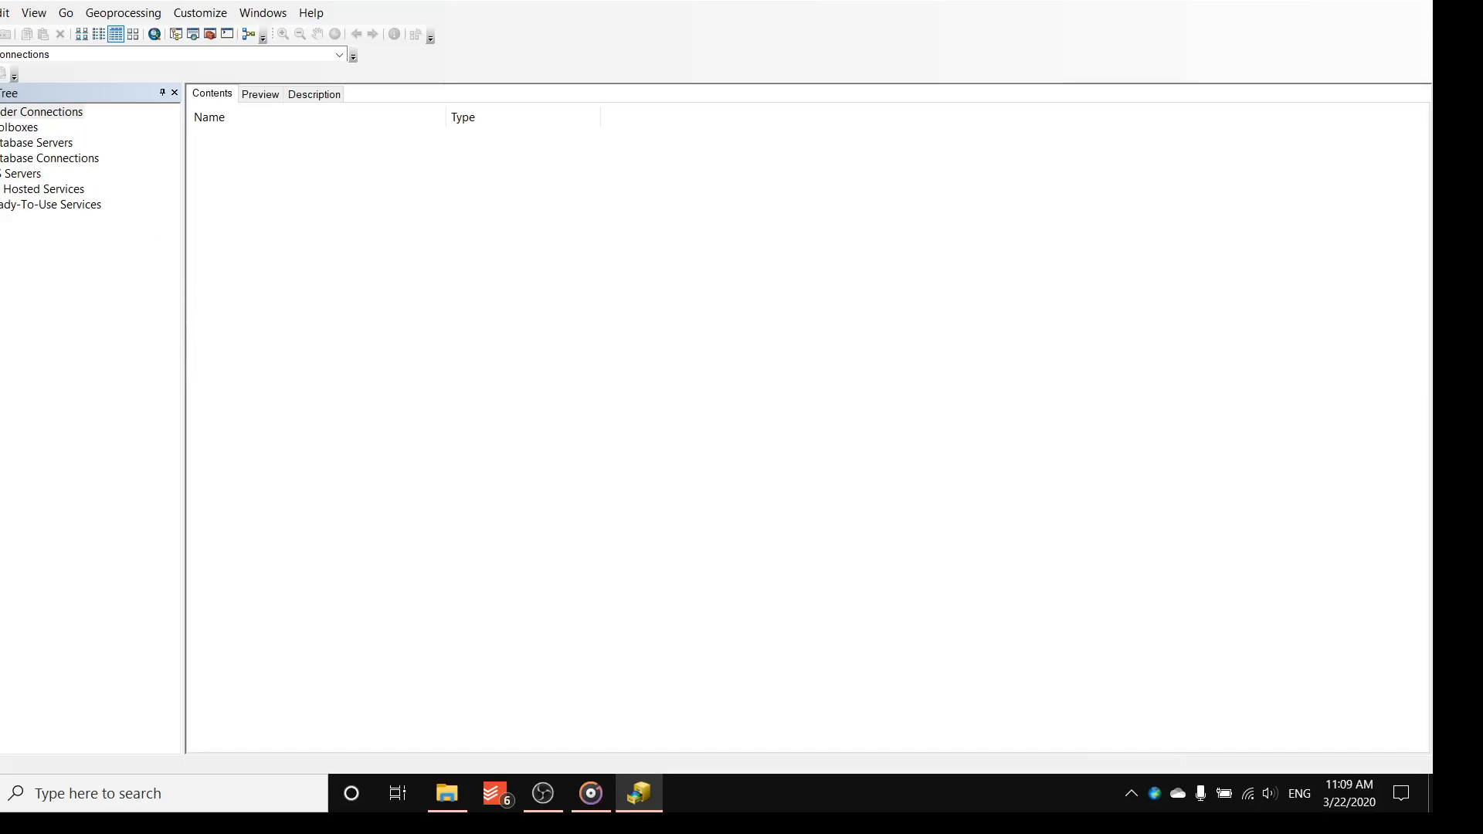
- Add a folder connection to the Desktop and open its latihan folder
right_click(34, 115)
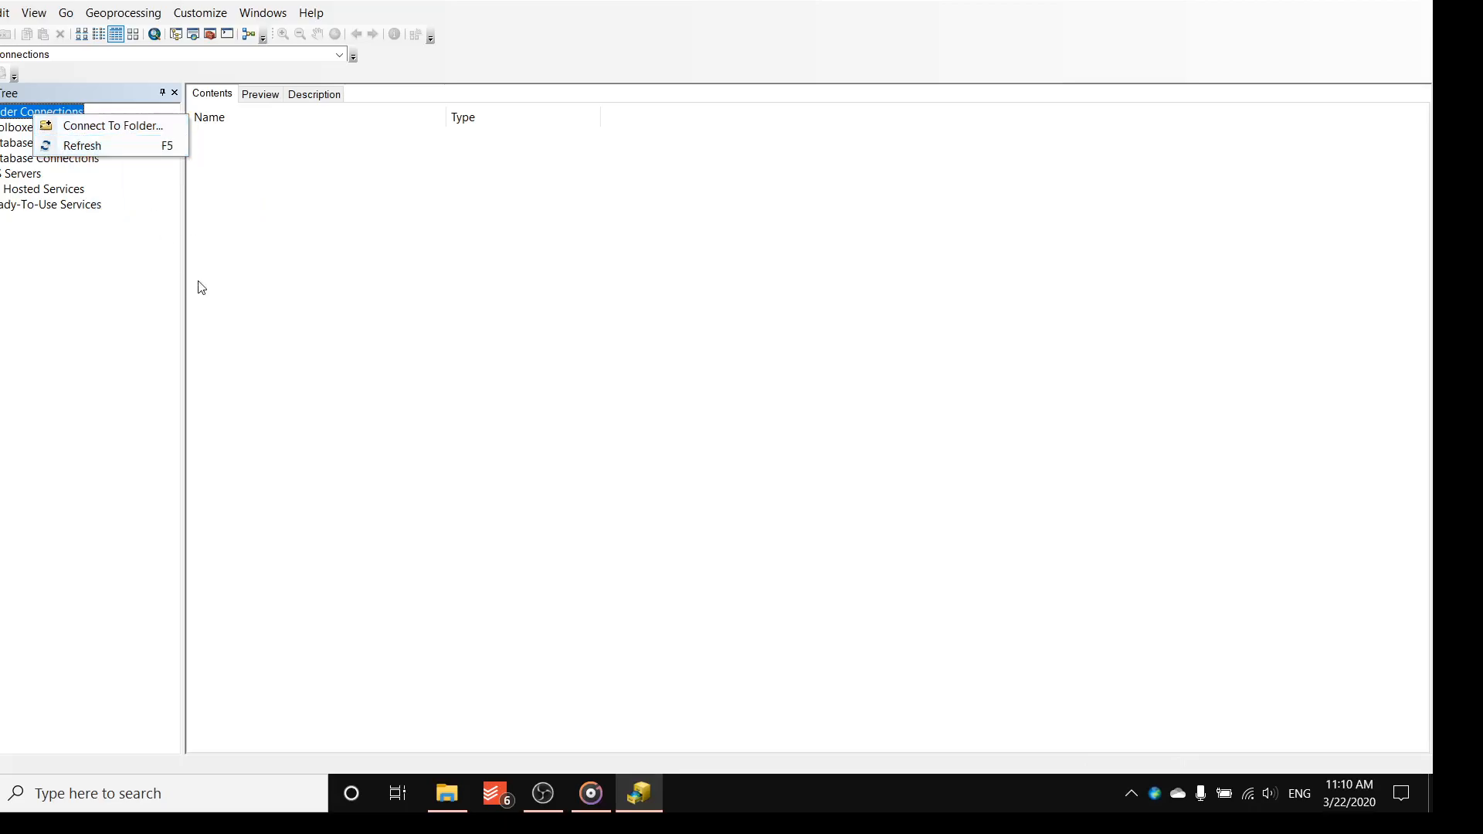
left_click(55, 258)
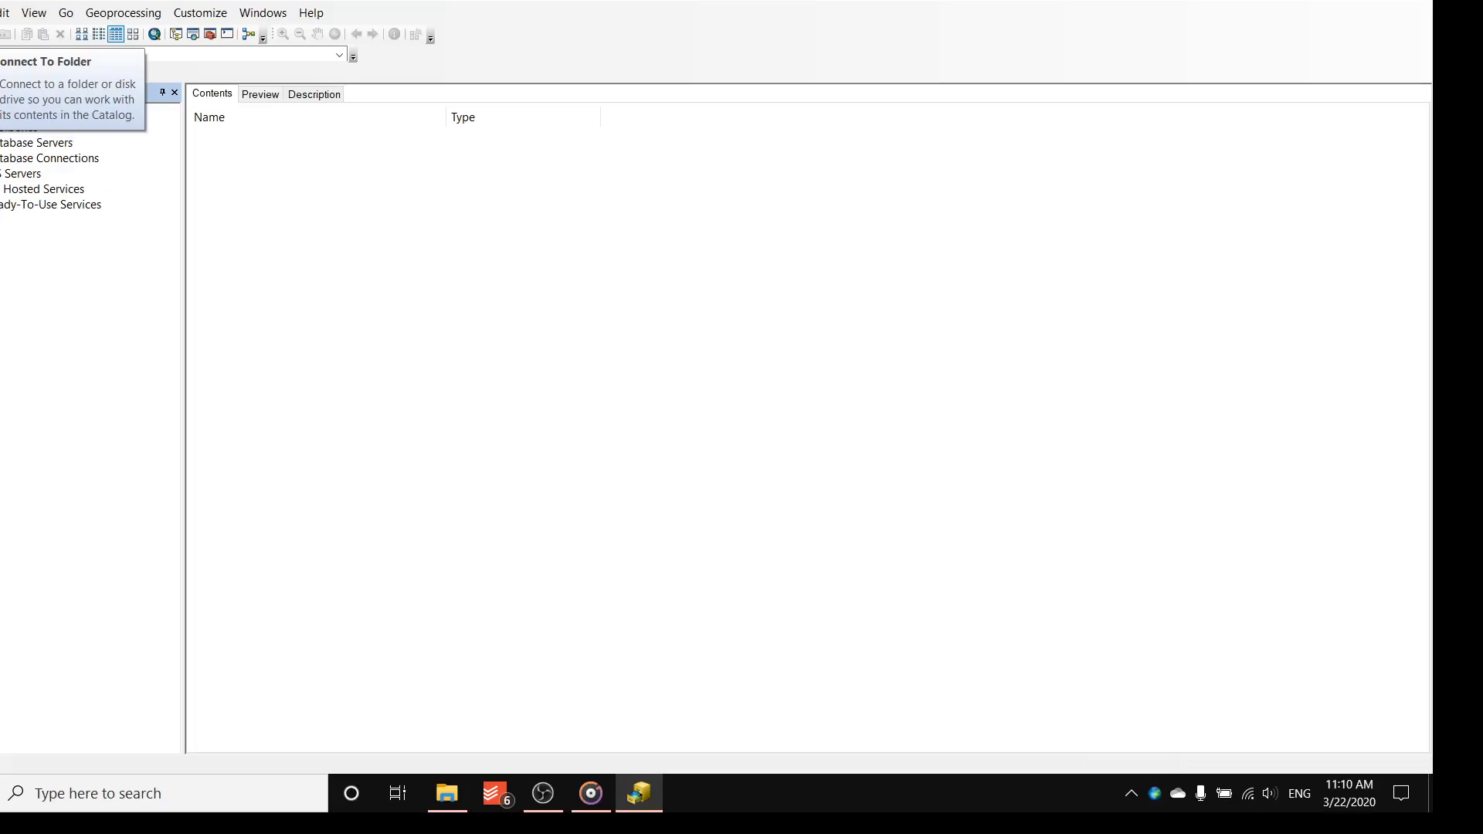
left_click(4, 73)
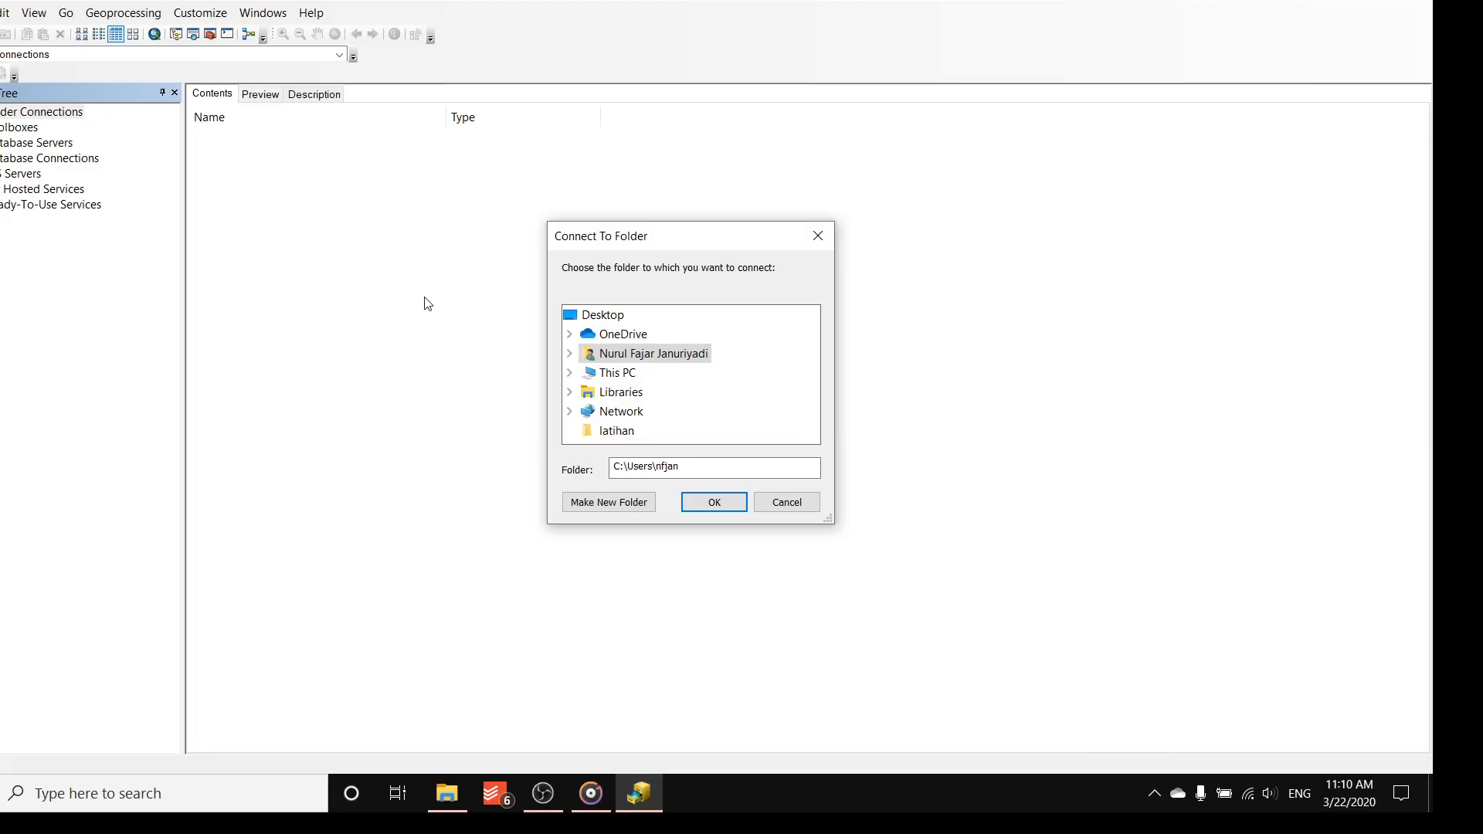
left_click(585, 316)
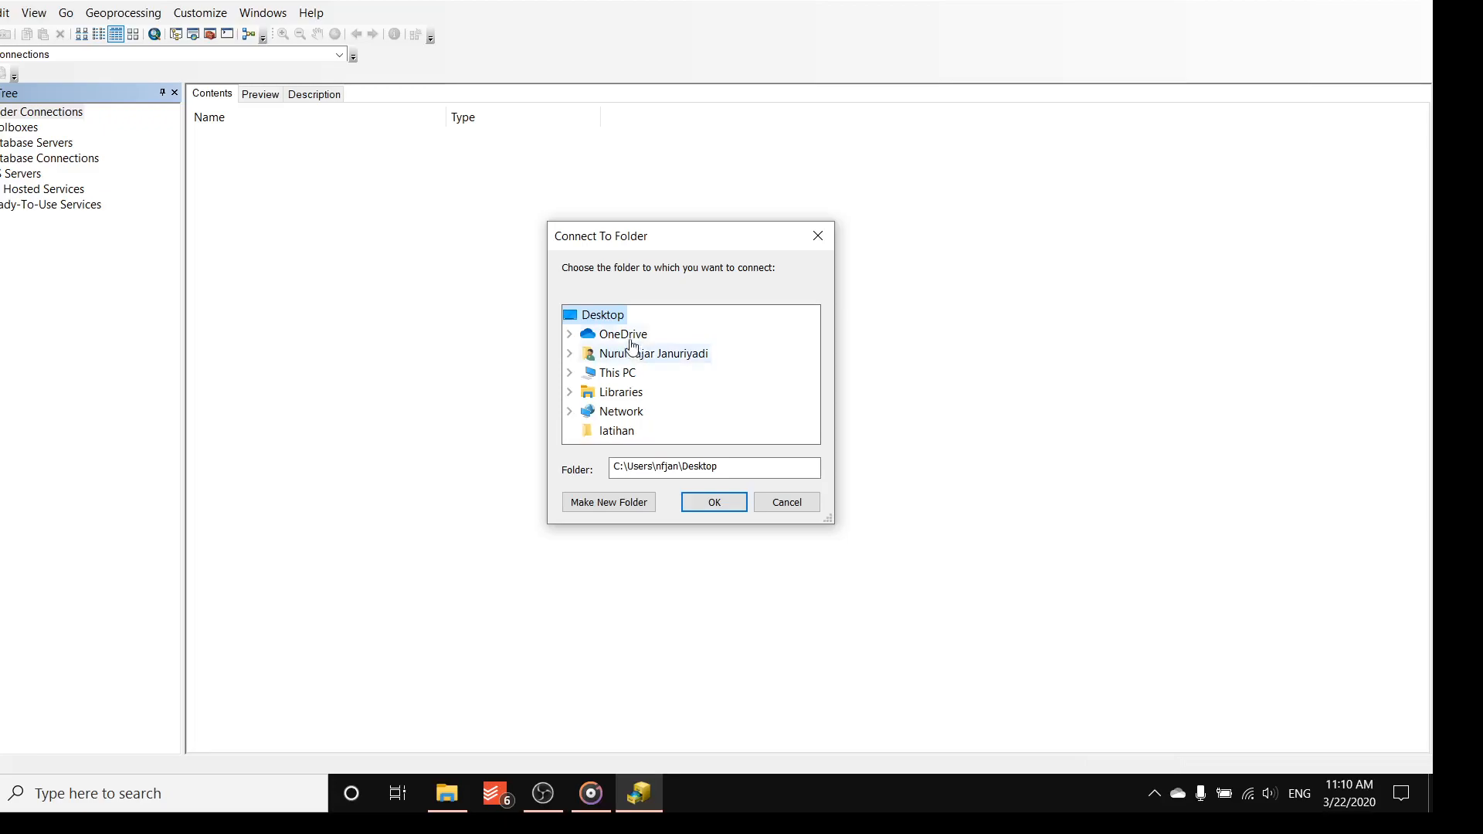
left_click(707, 506)
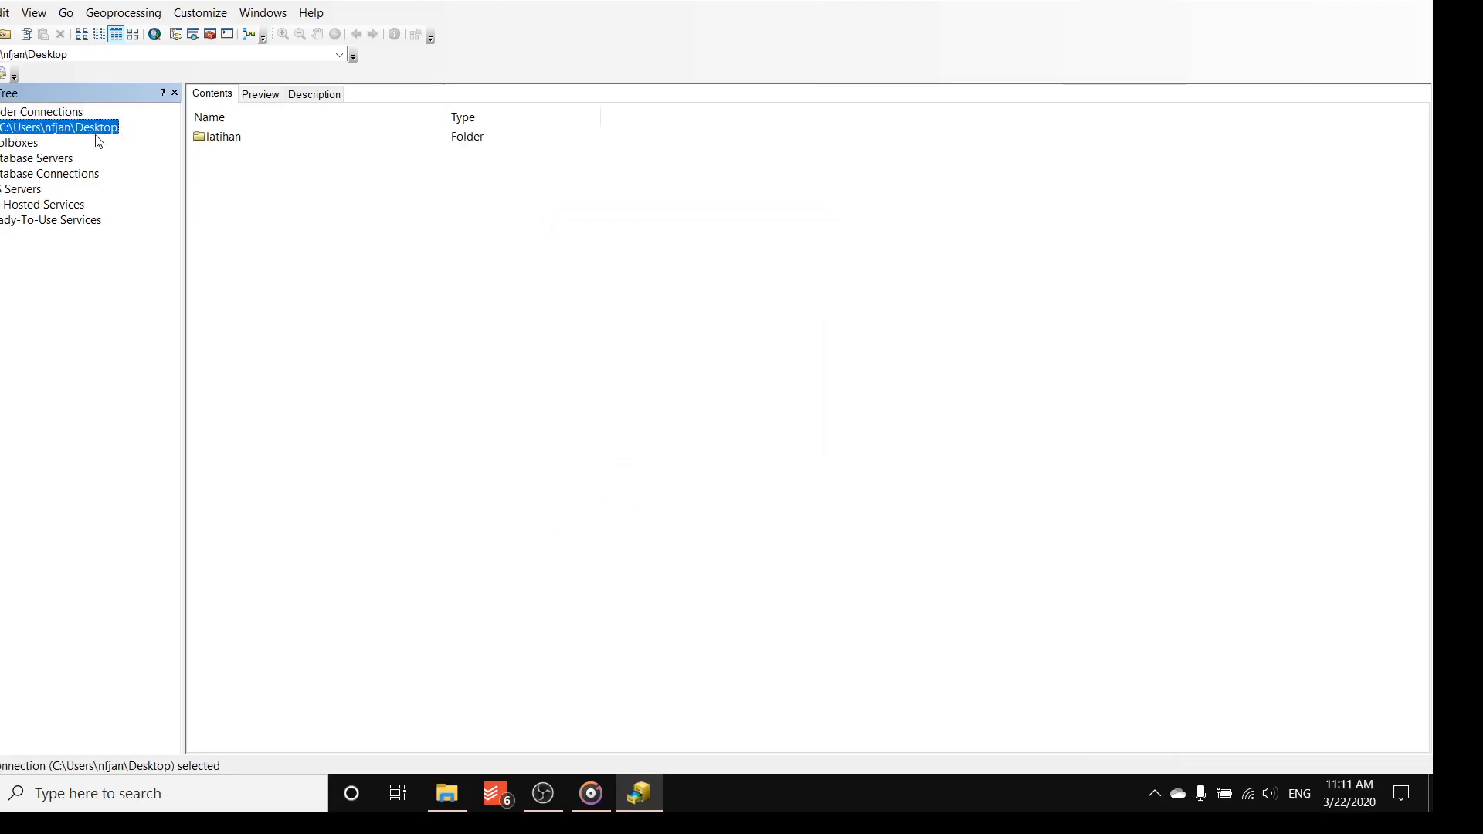
double_click(222, 139)
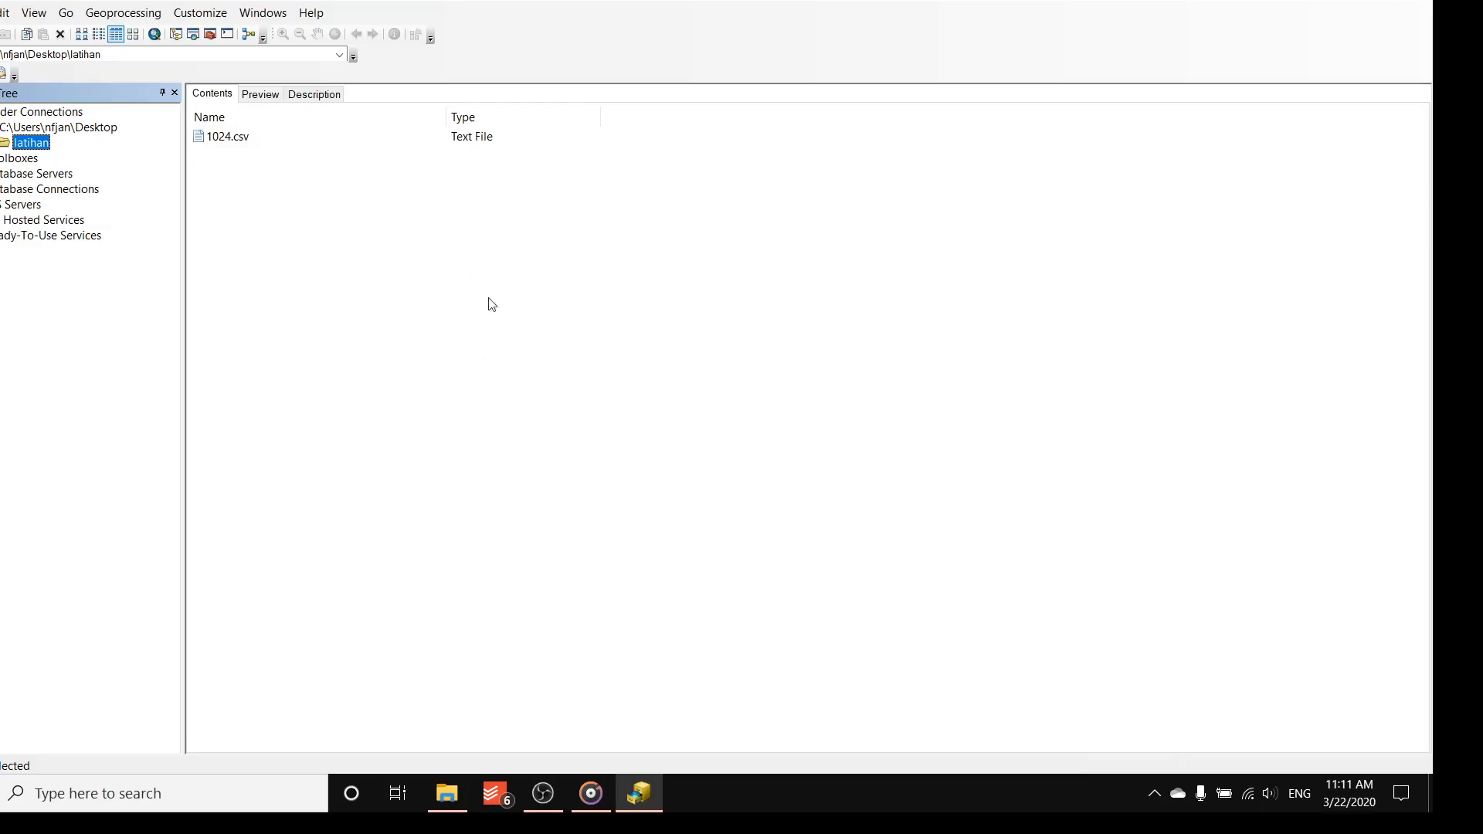
- Create a new file geodatabase named kontur.gdb in the latihan folder
right_click(349, 200)
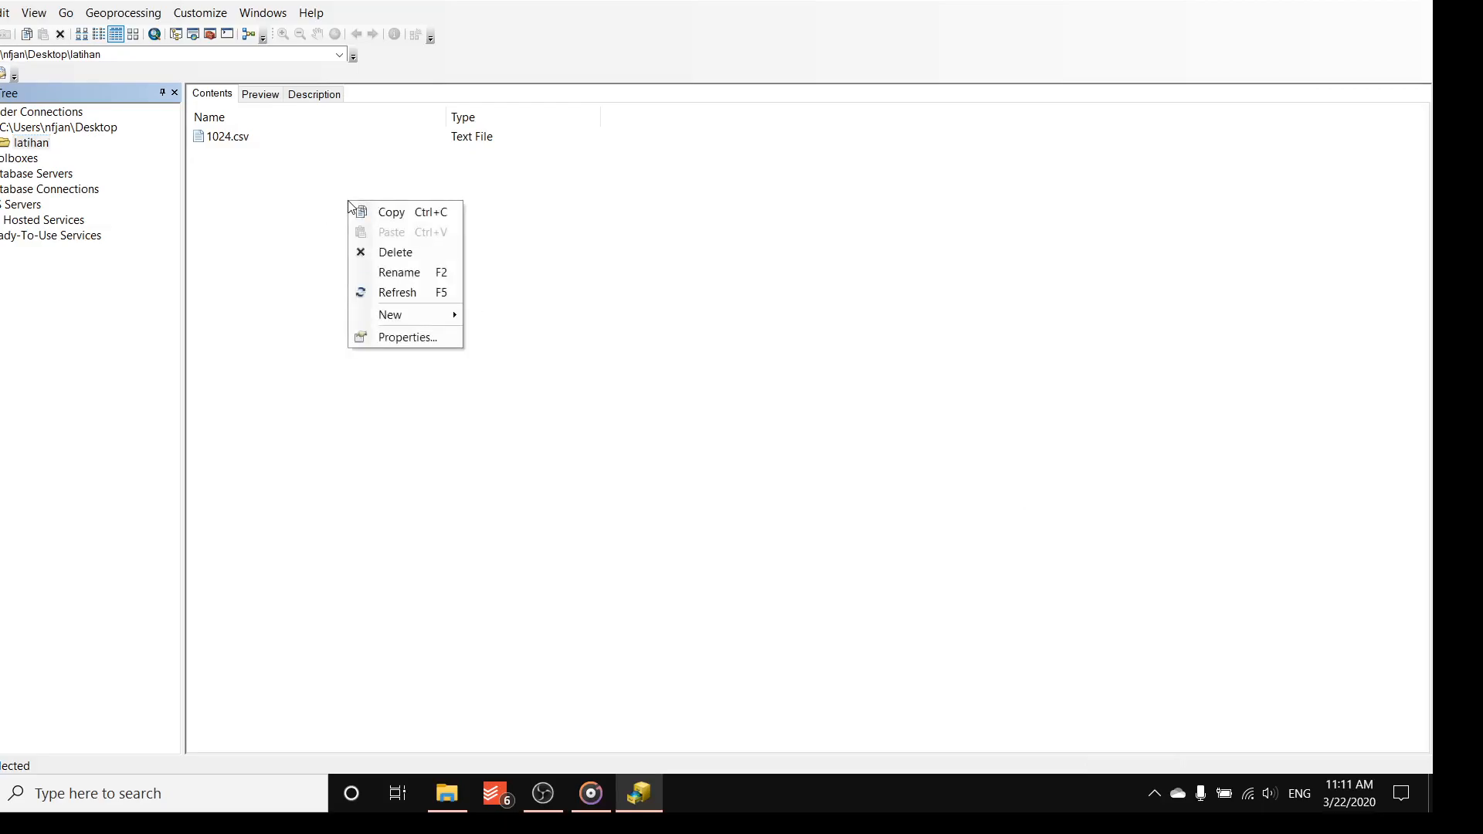
mouse_move(410, 330)
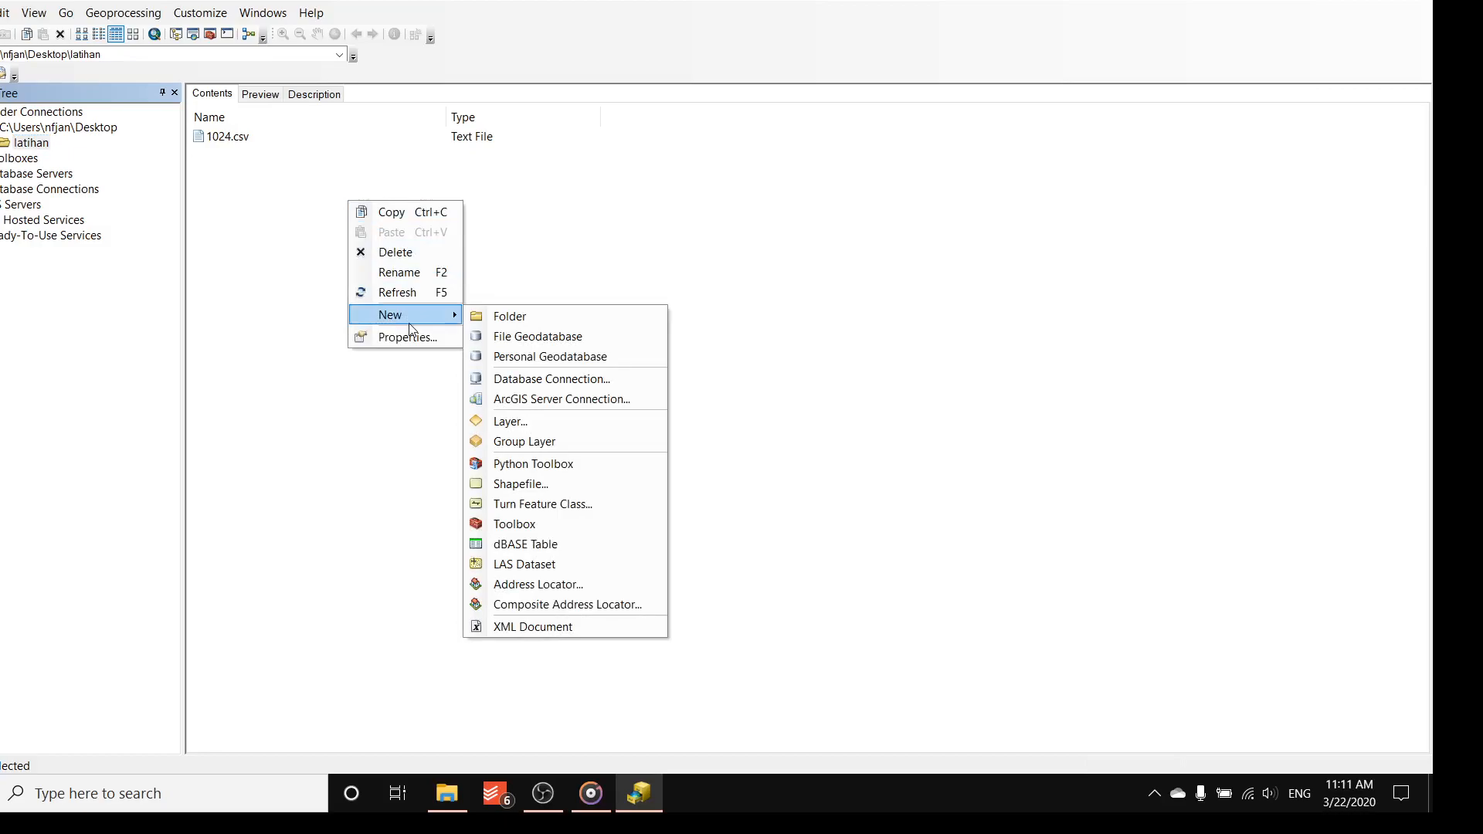
left_click(528, 338)
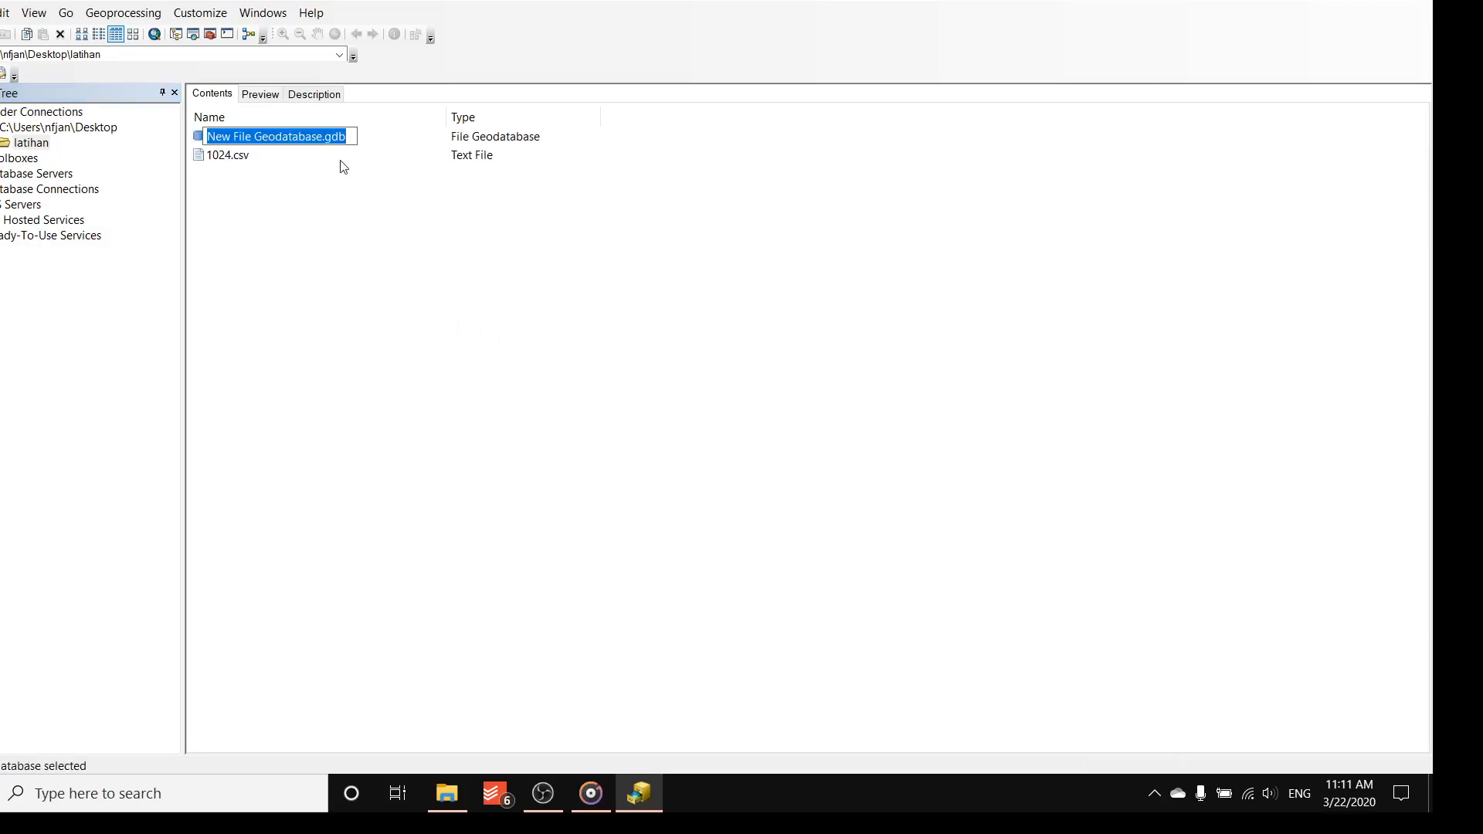
left_click_drag(323, 137, 172, 147)
type("kontur")
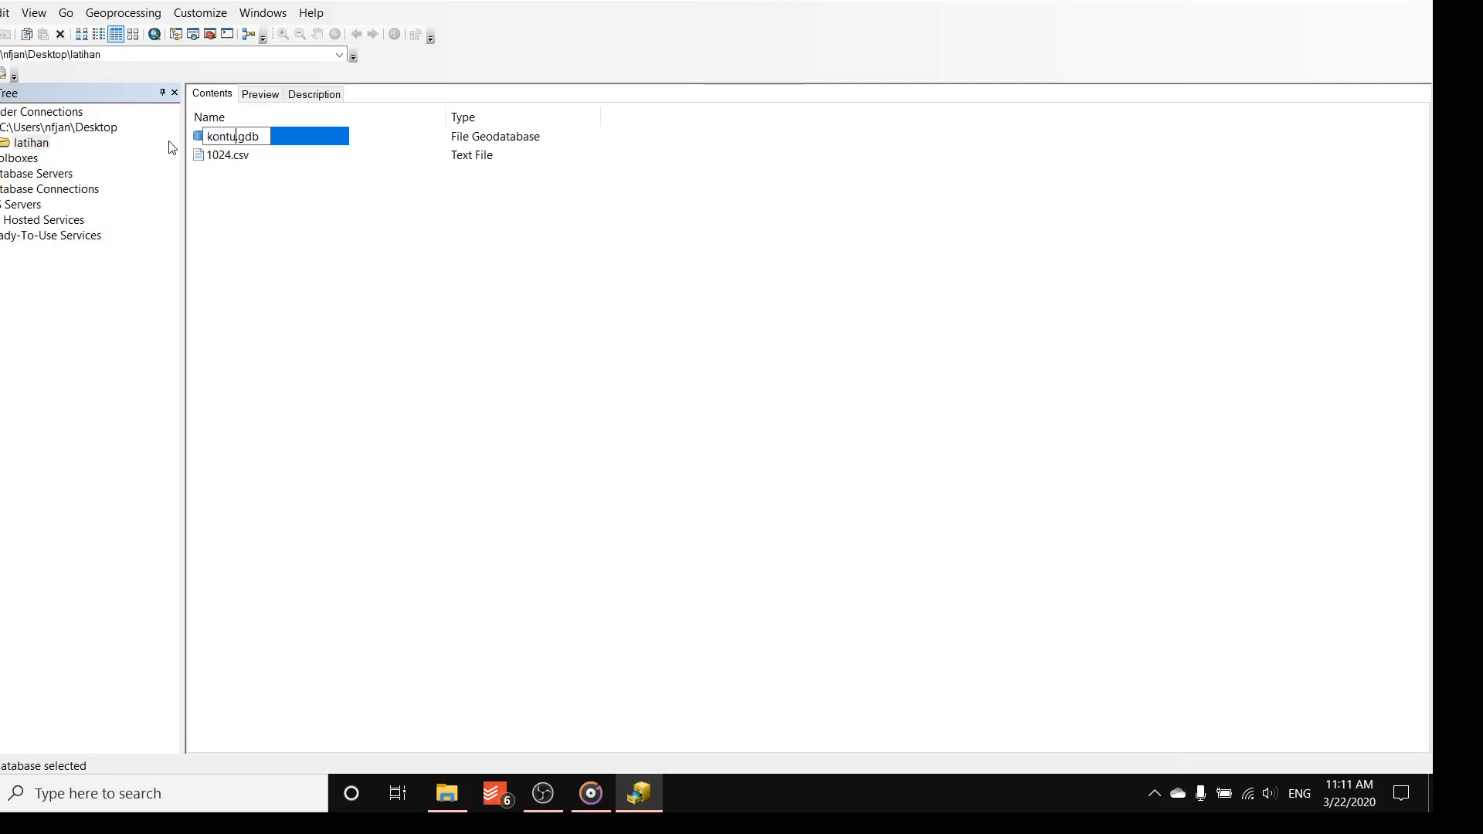
key("Return")
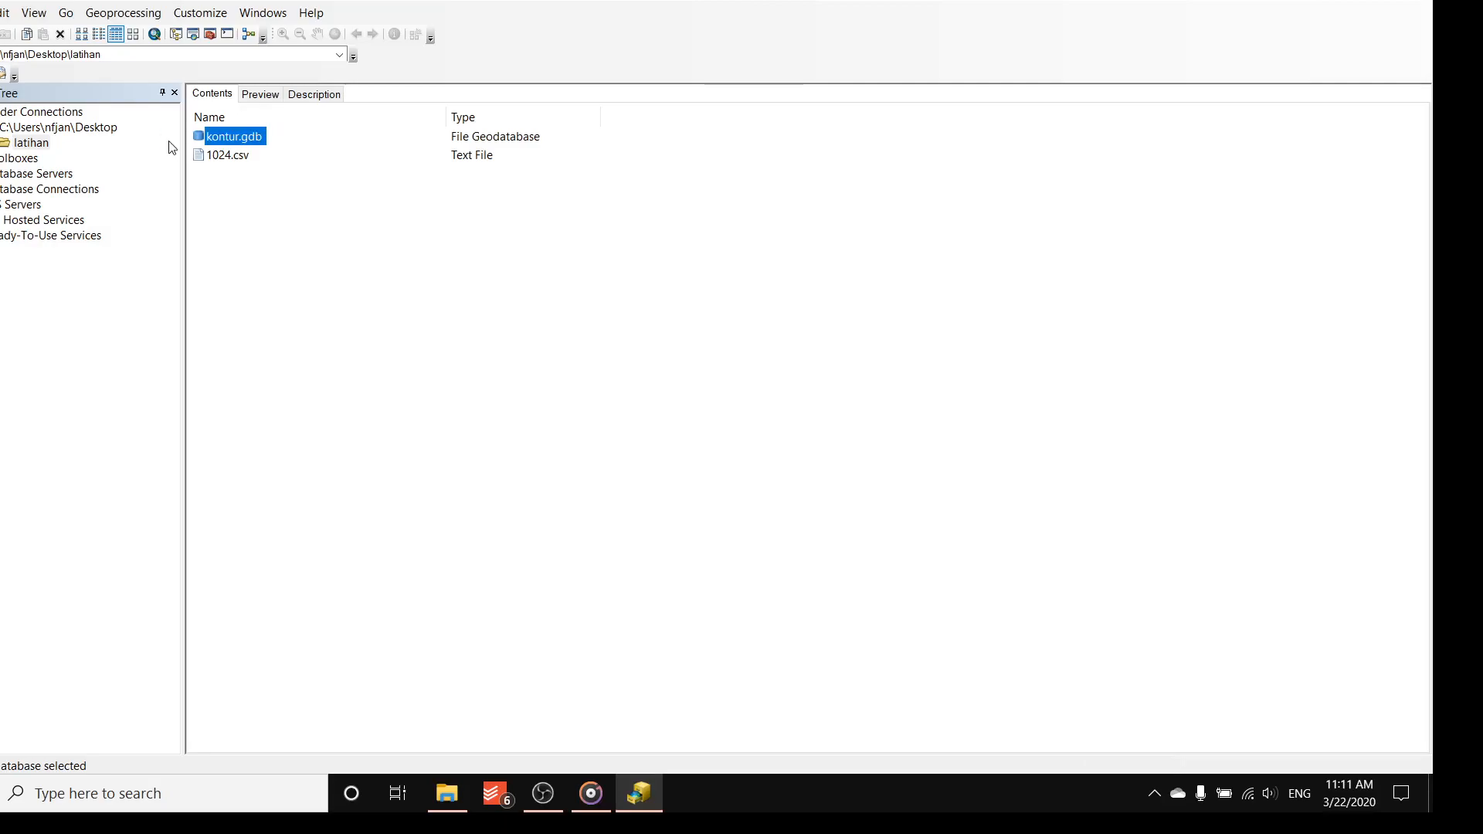
left_click(511, 311)
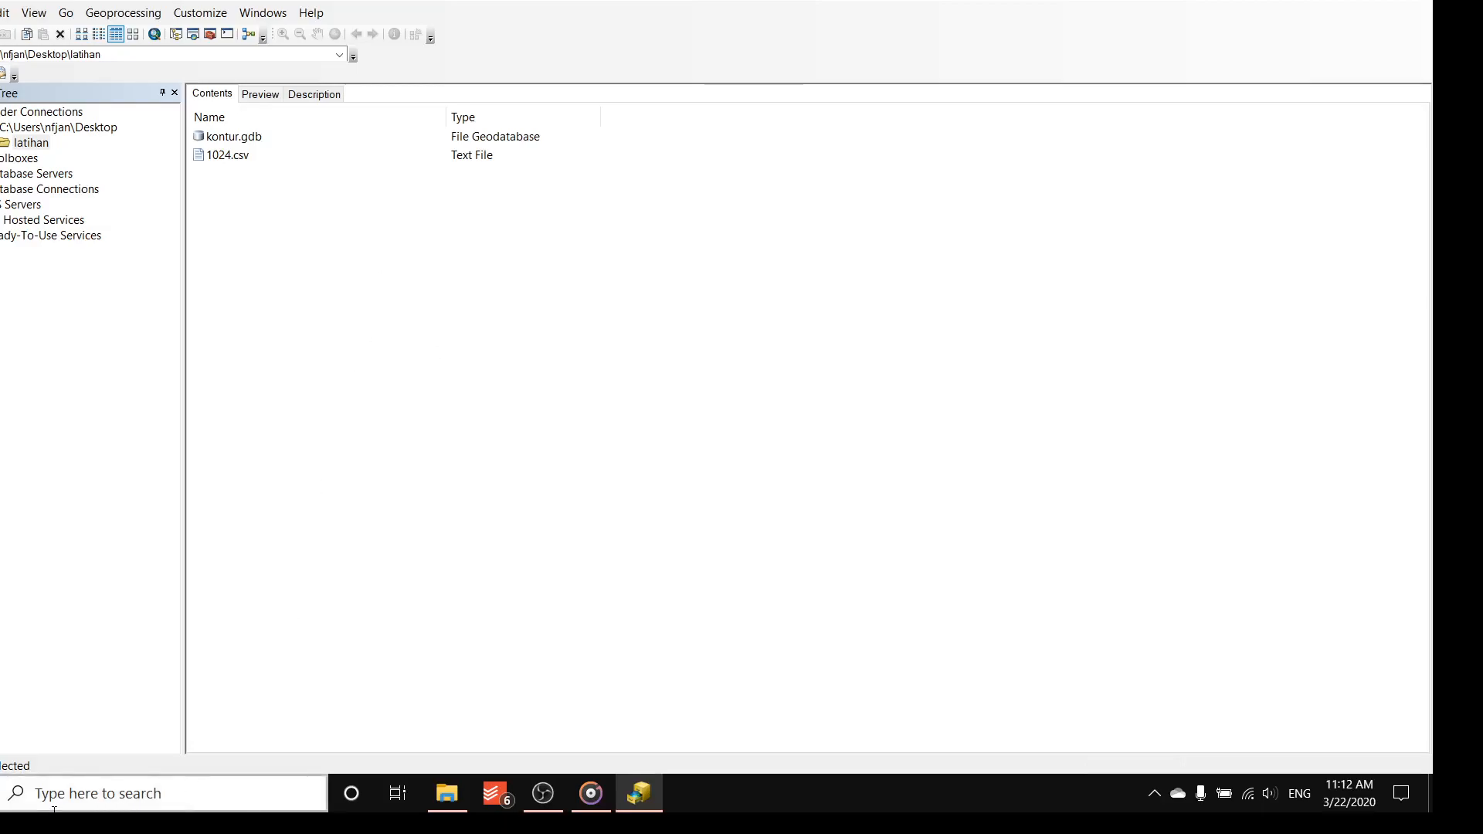
- Start ArcMap 10.5 from the installed ArcGIS programs and dismiss its Getting Started dialog
key("super")
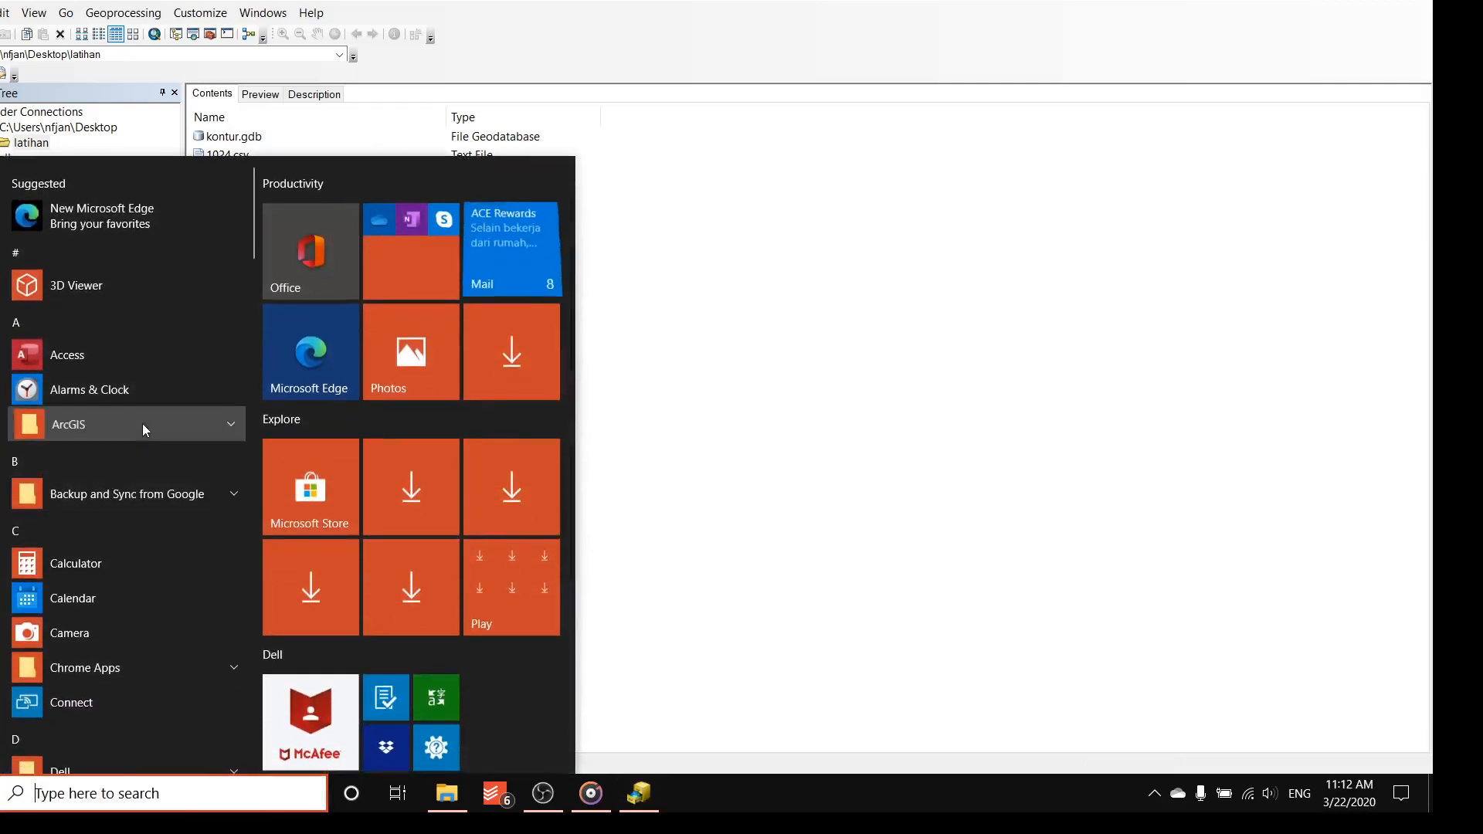
left_click(142, 423)
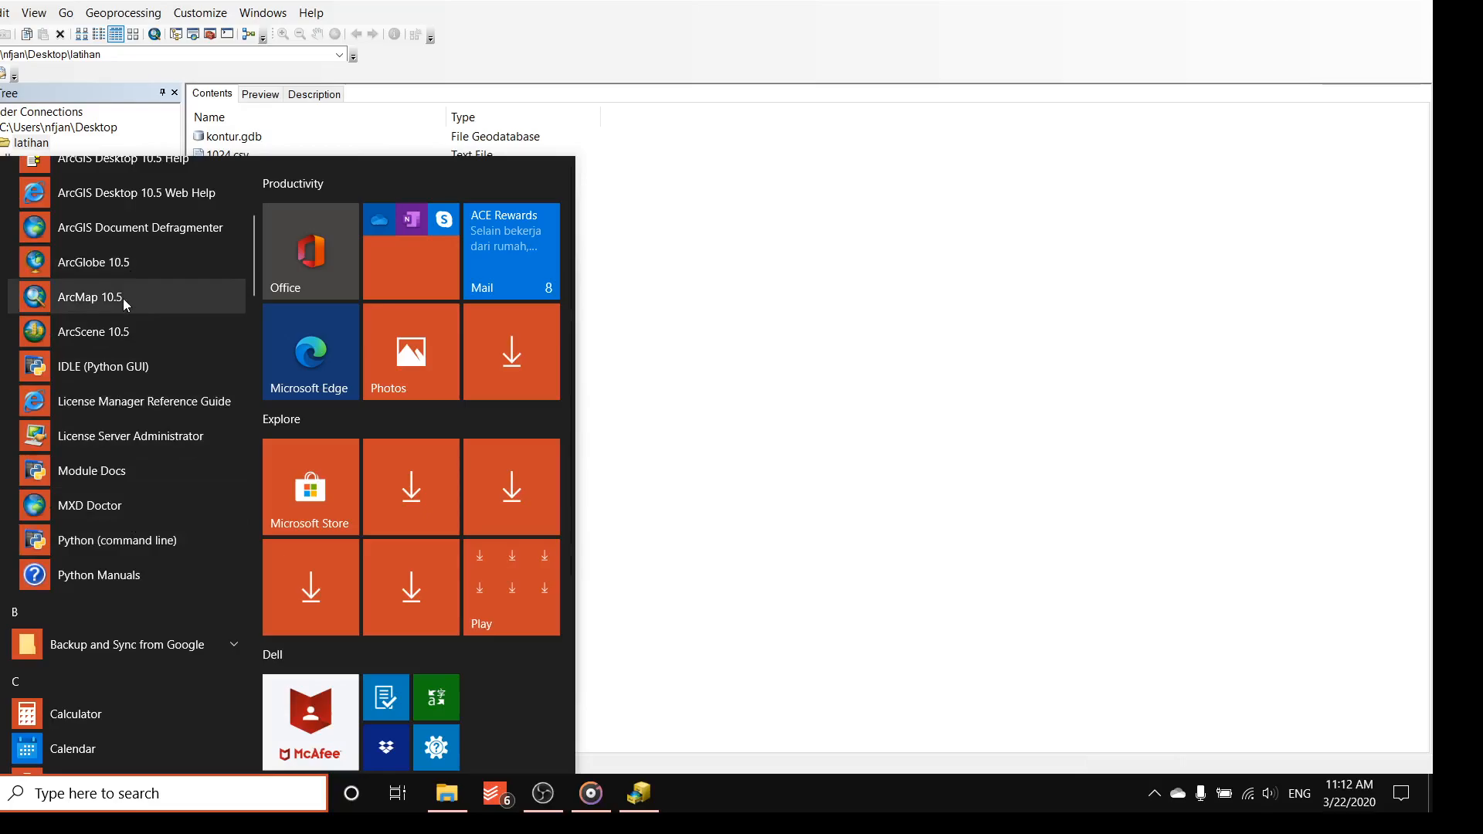
left_click(123, 298)
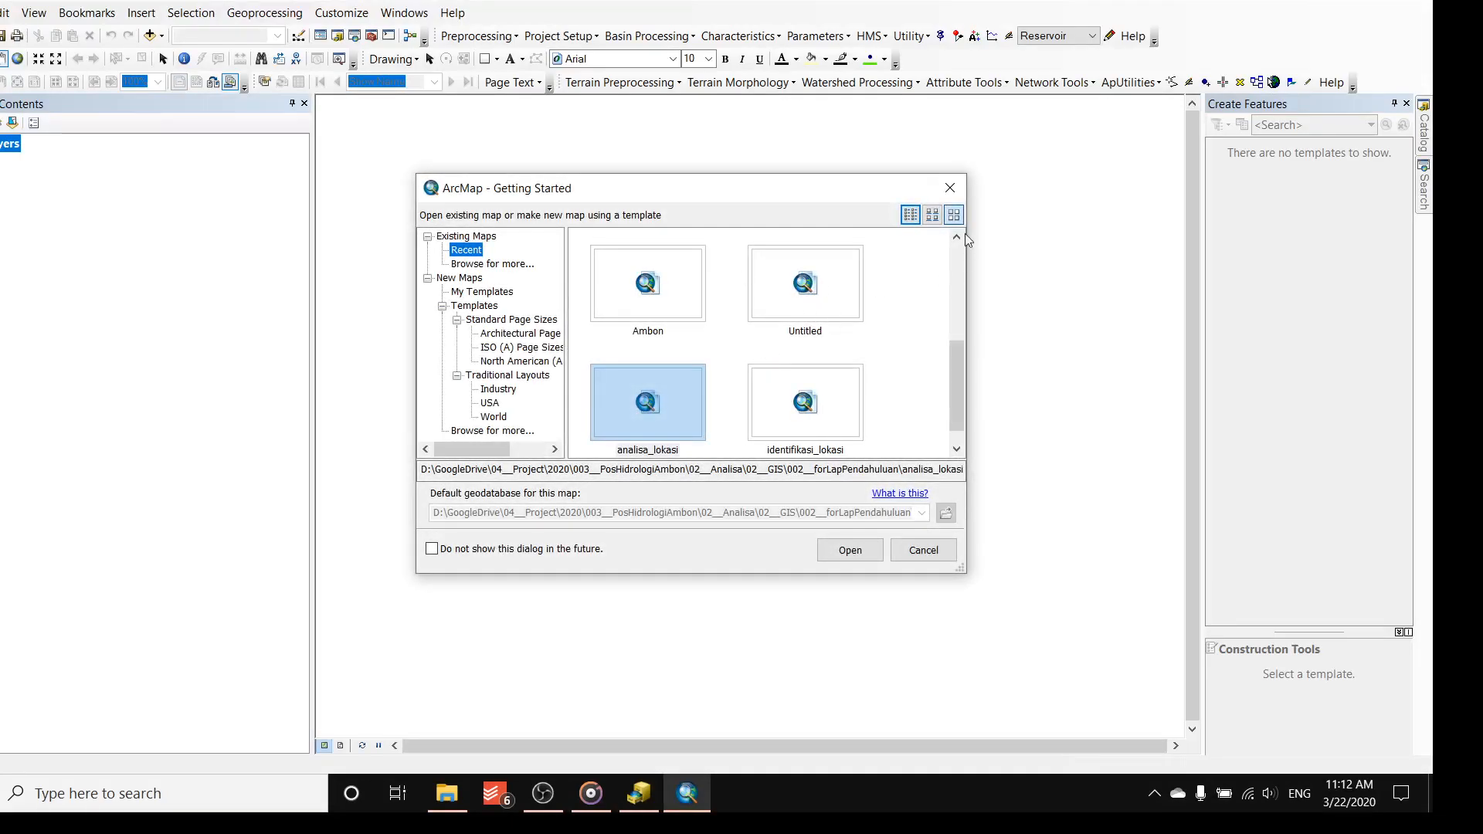
left_click(951, 187)
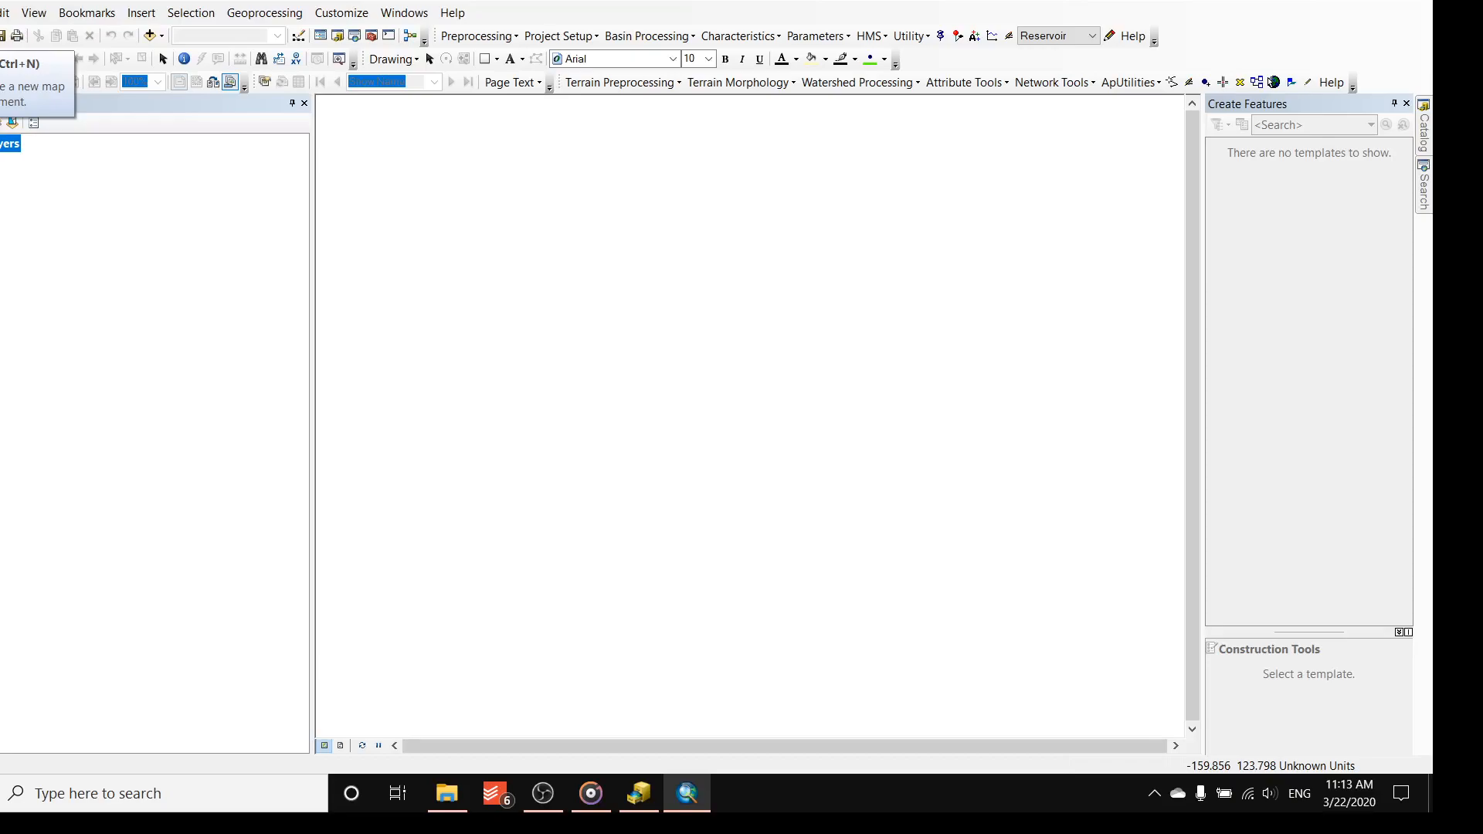
- Create a new blank map with kontur.gdb from the Desktop's latihan folder as its default geodatabase
left_click(0, 36)
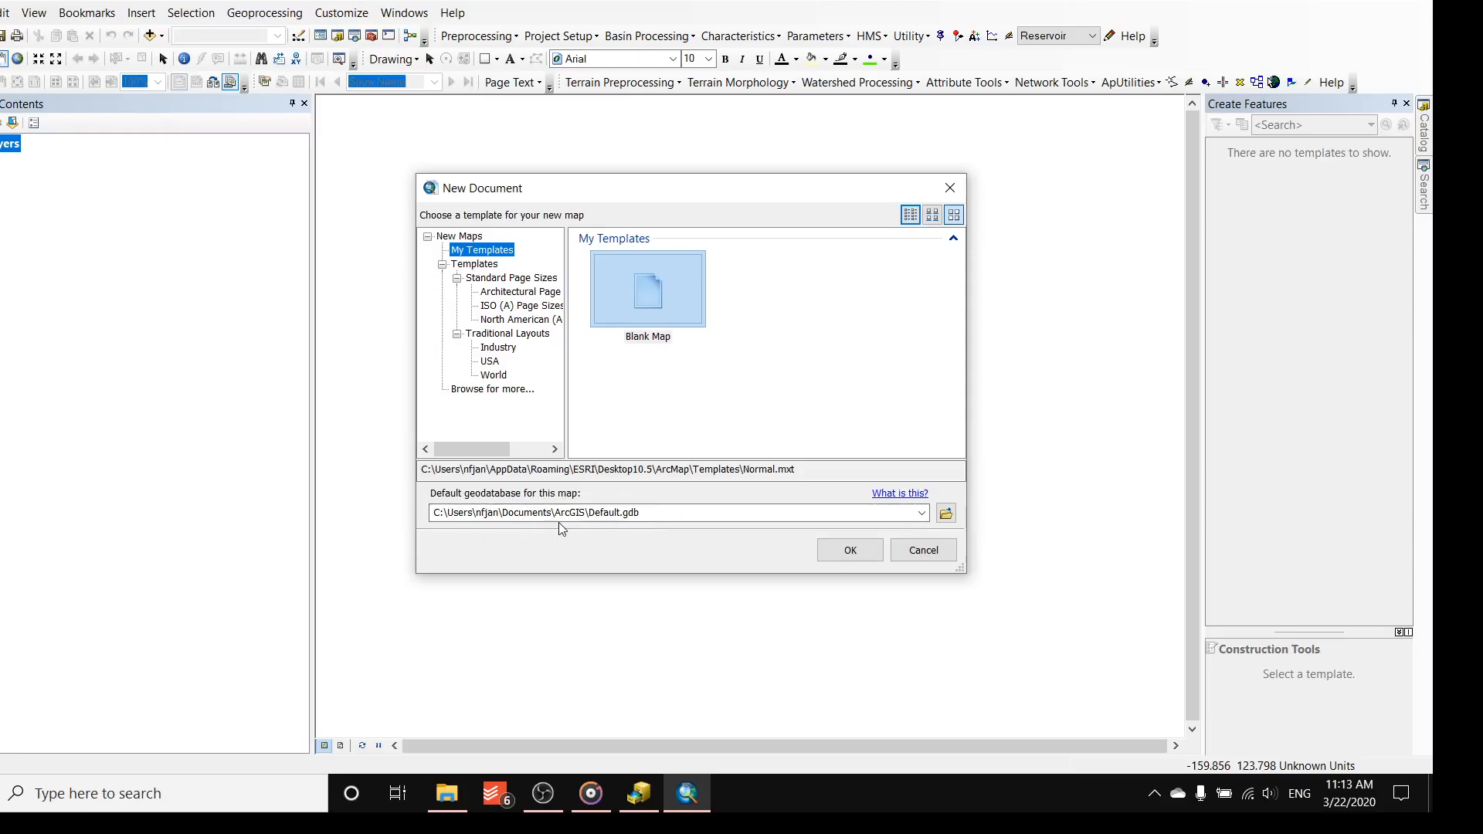
left_click(946, 514)
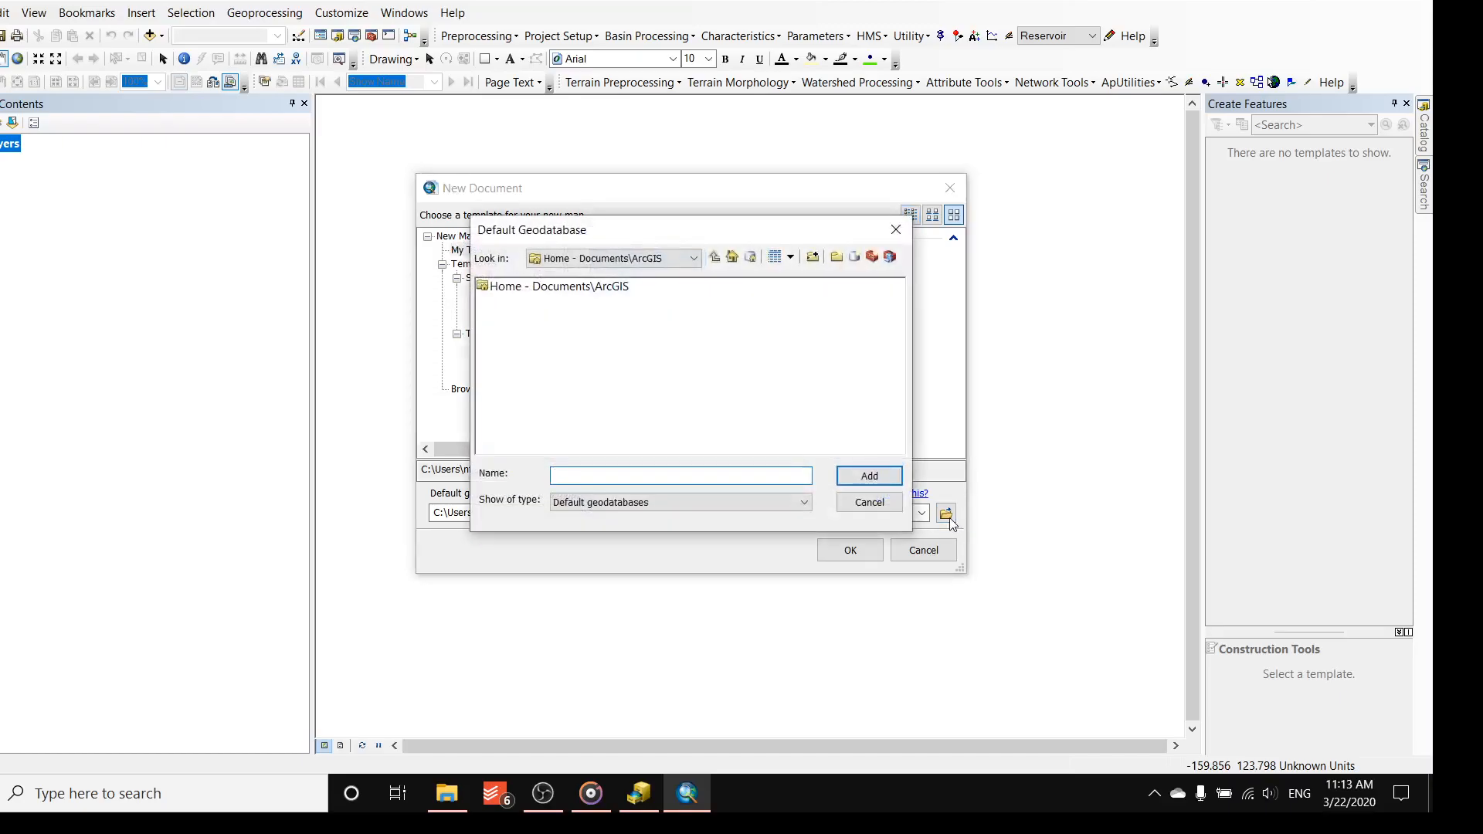
left_click(584, 260)
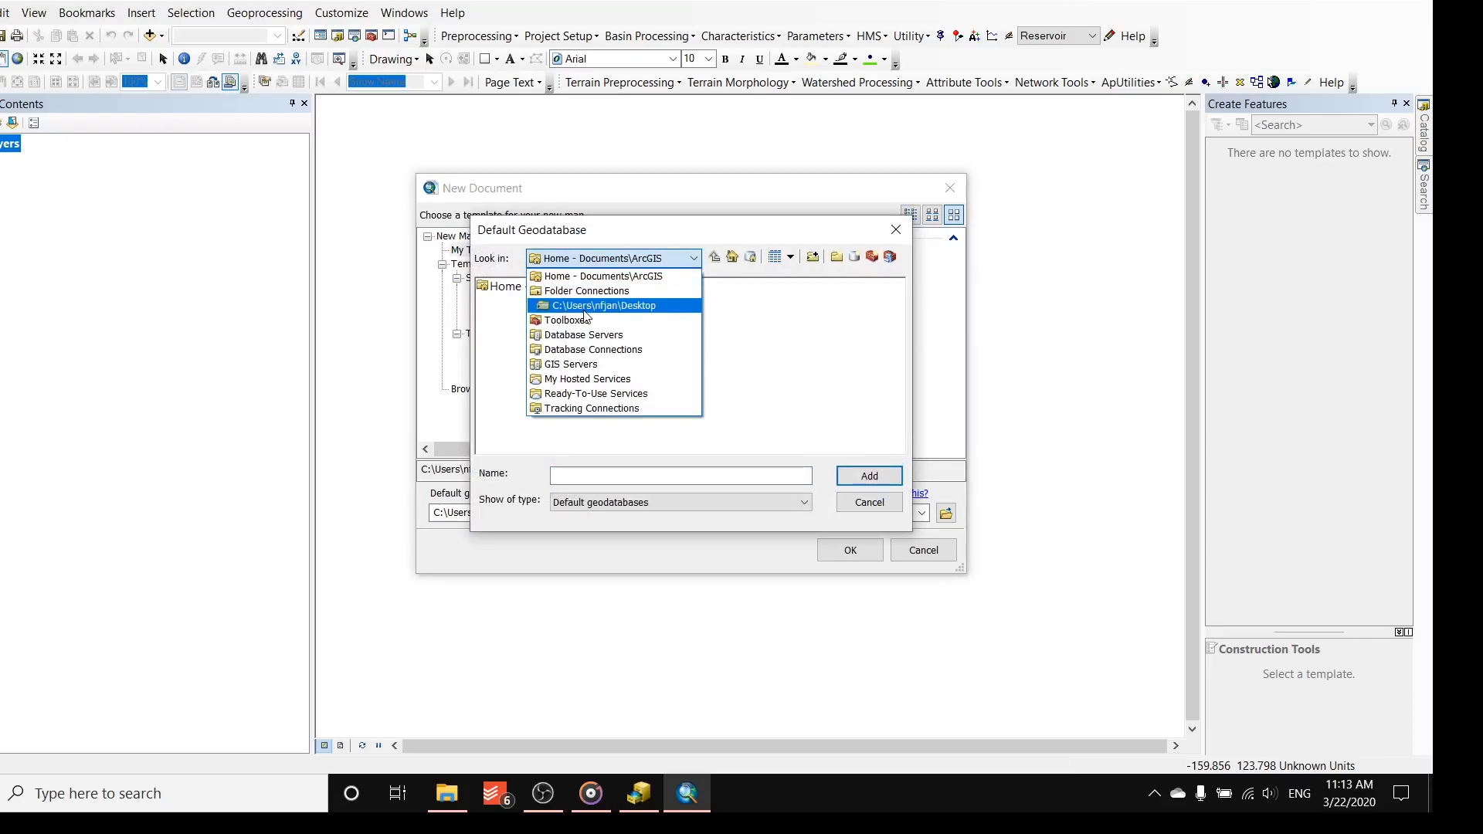
left_click(572, 292)
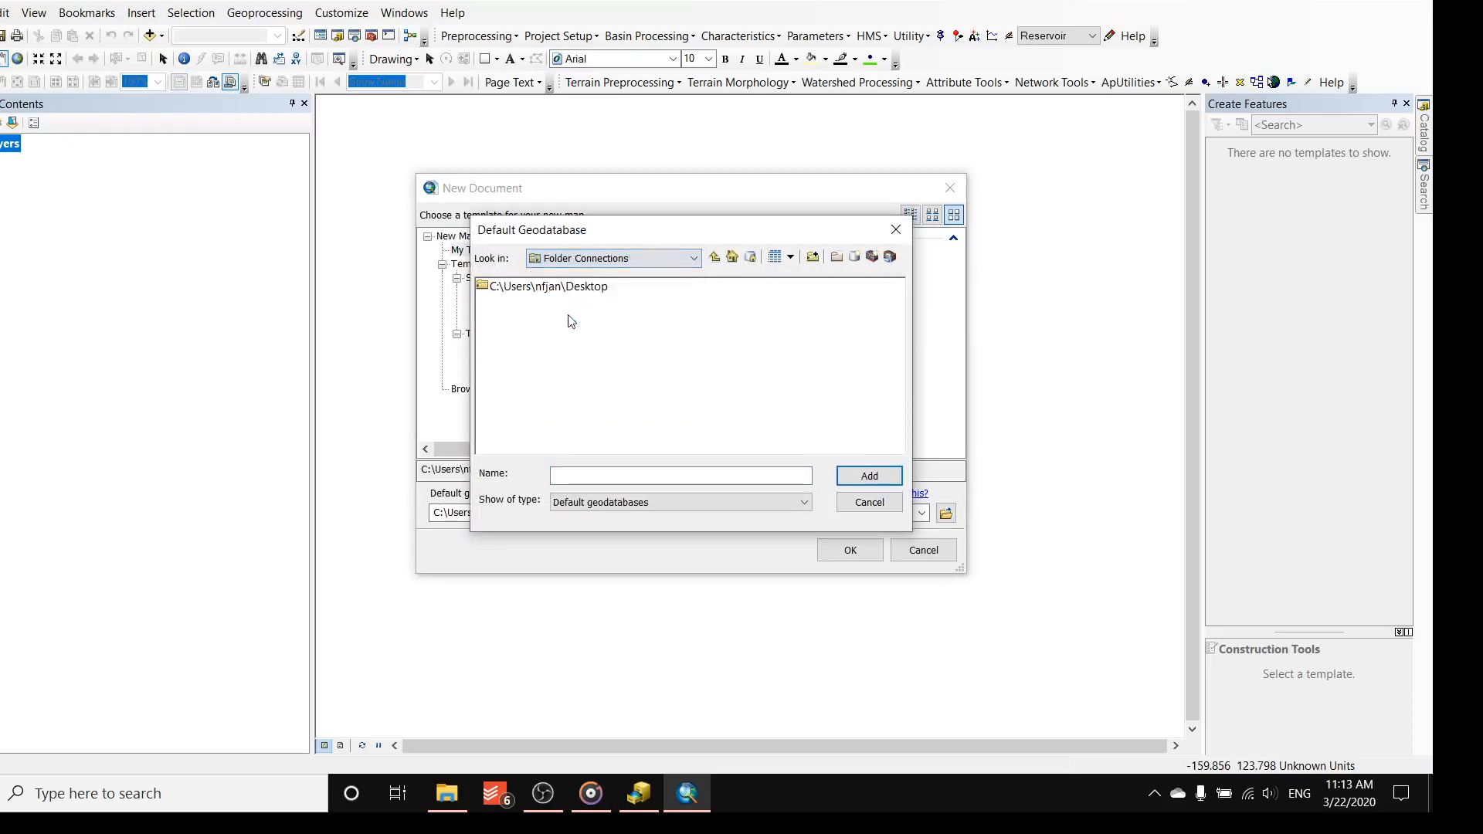
double_click(544, 287)
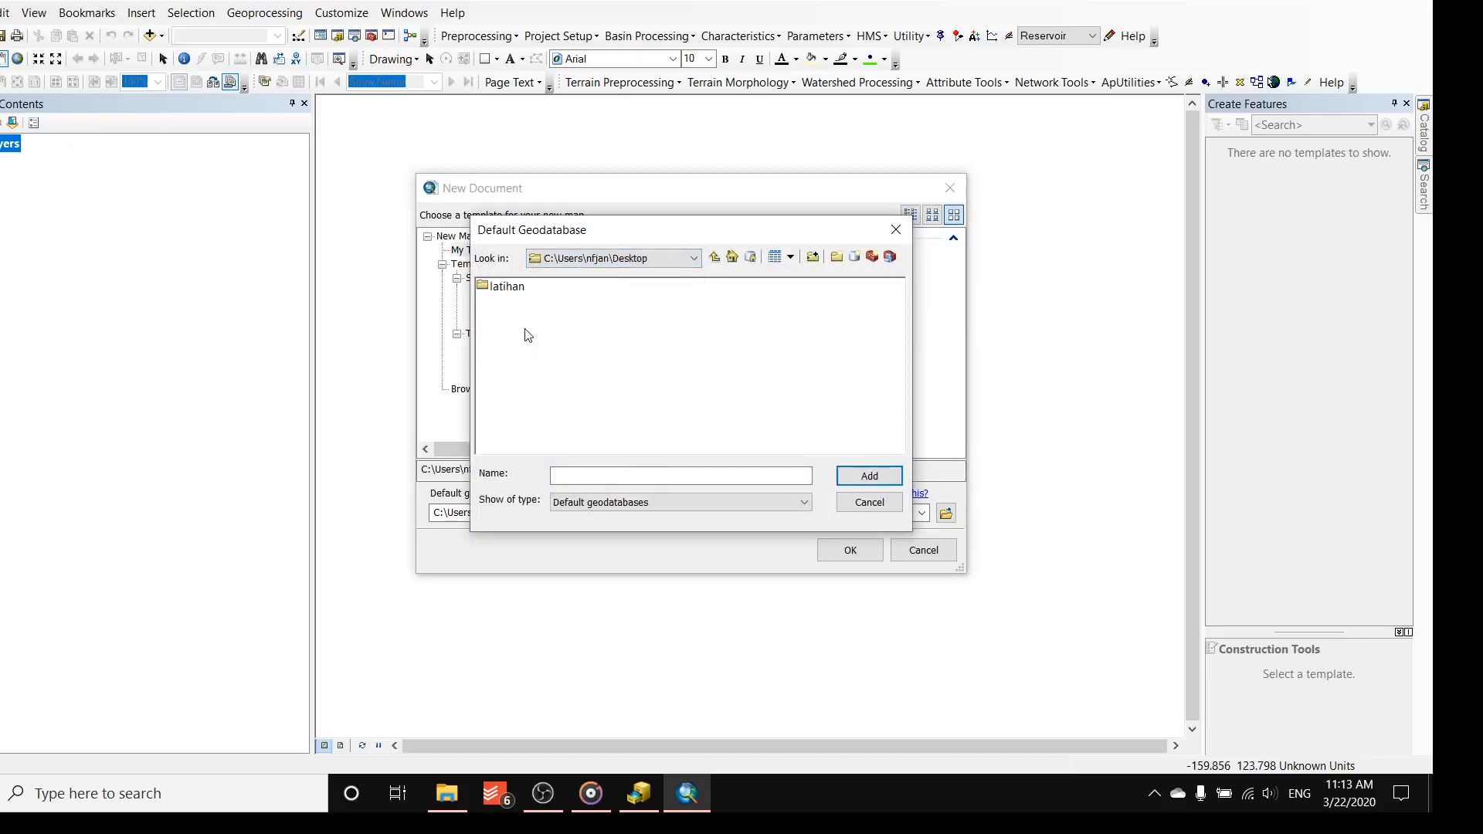
double_click(508, 287)
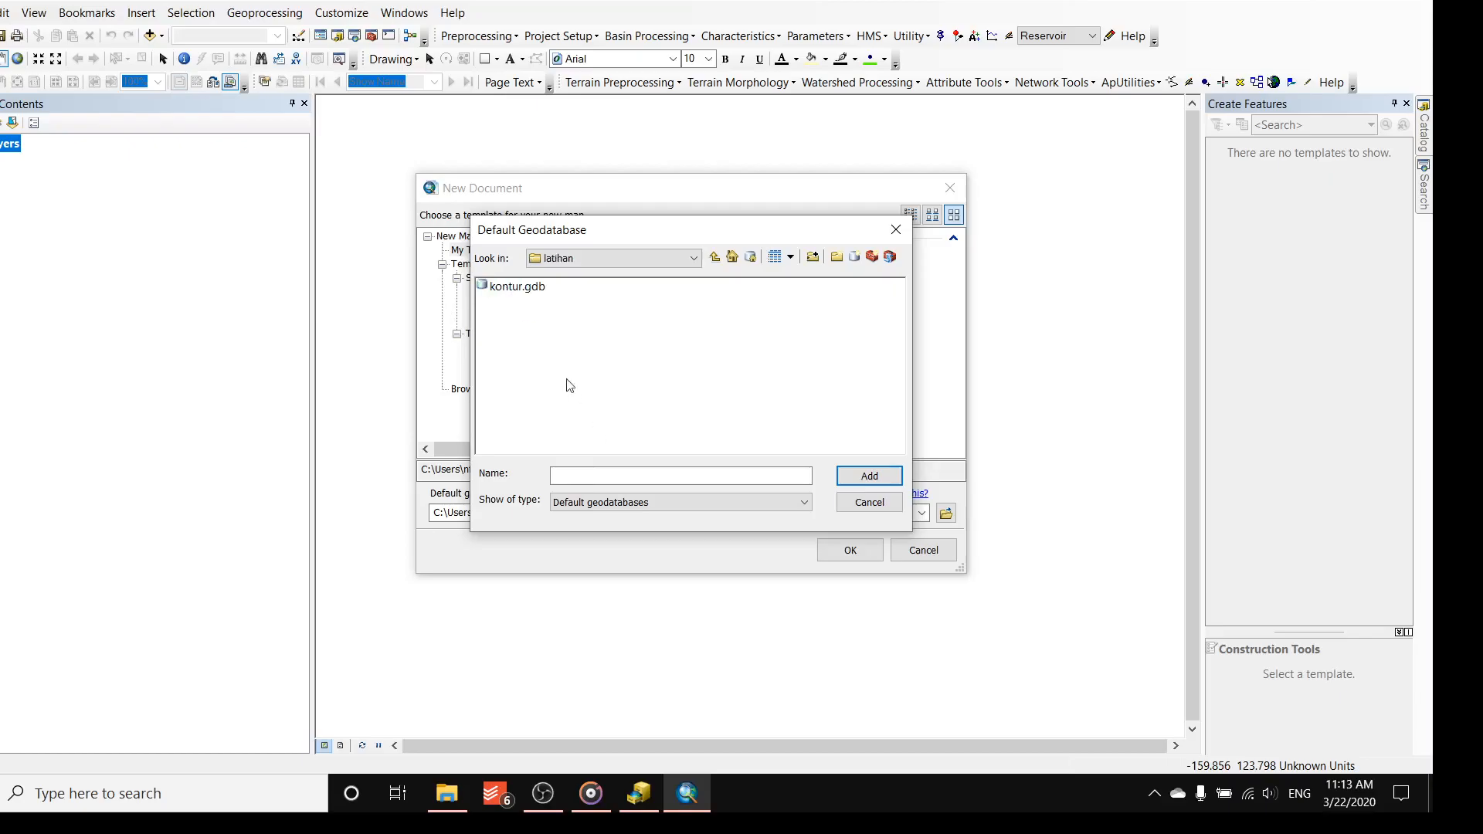
left_click(500, 288)
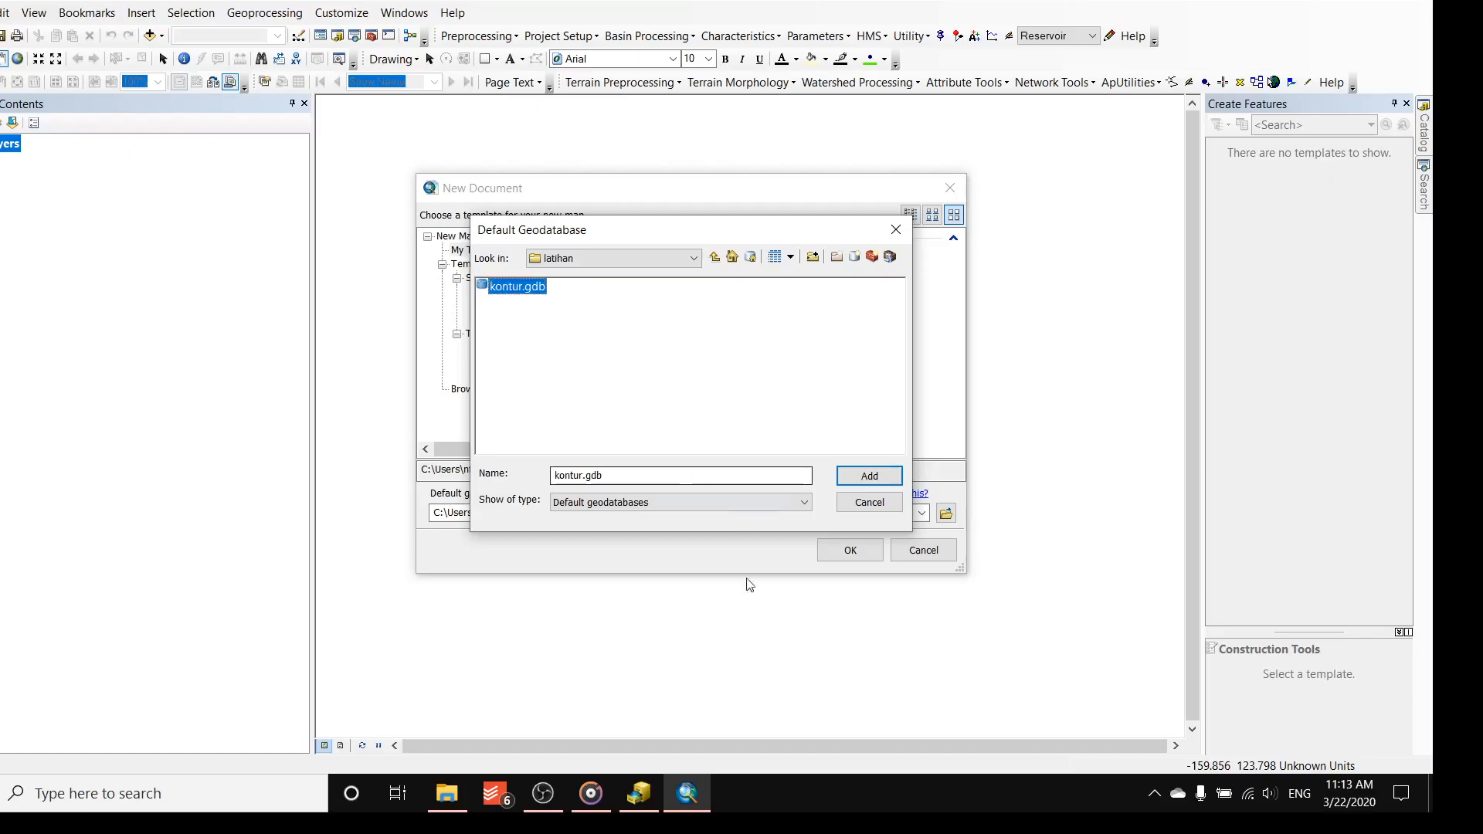
left_click(869, 478)
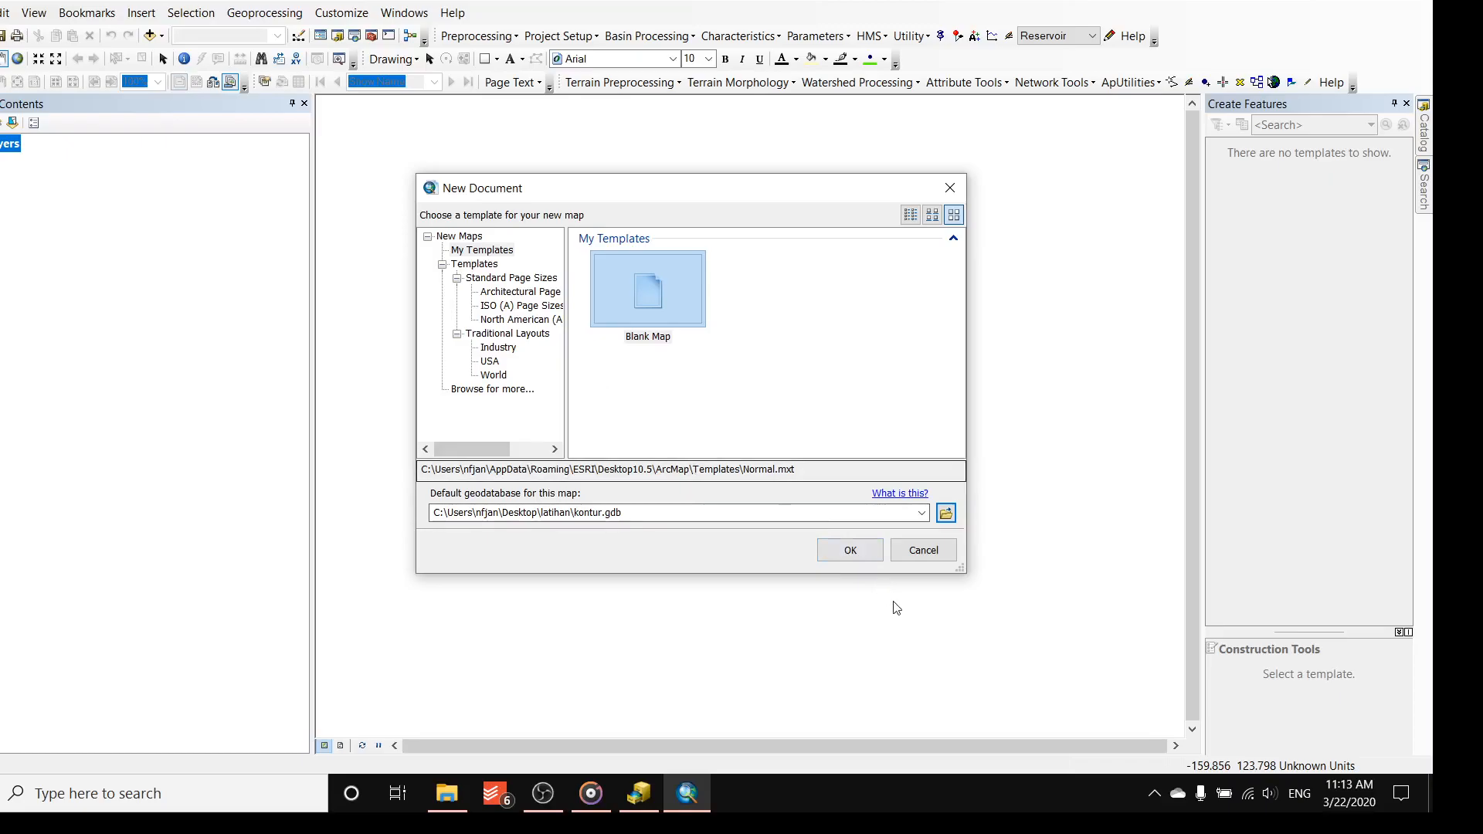
left_click(849, 550)
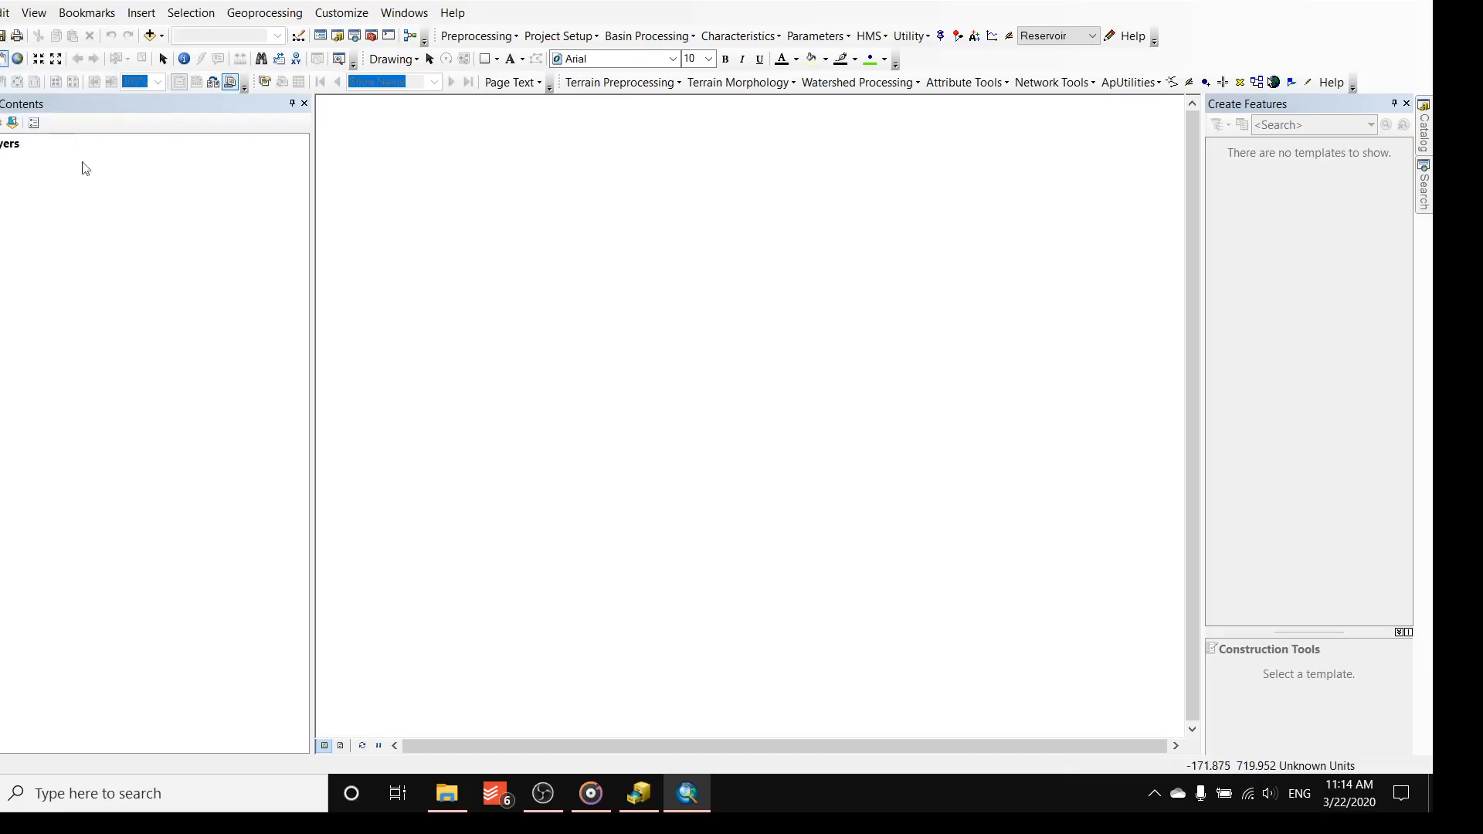
- Save the map as an ArcMap document named kontur in the Desktop's latihan folder
key("ctrl+s")
left_click(460, 438)
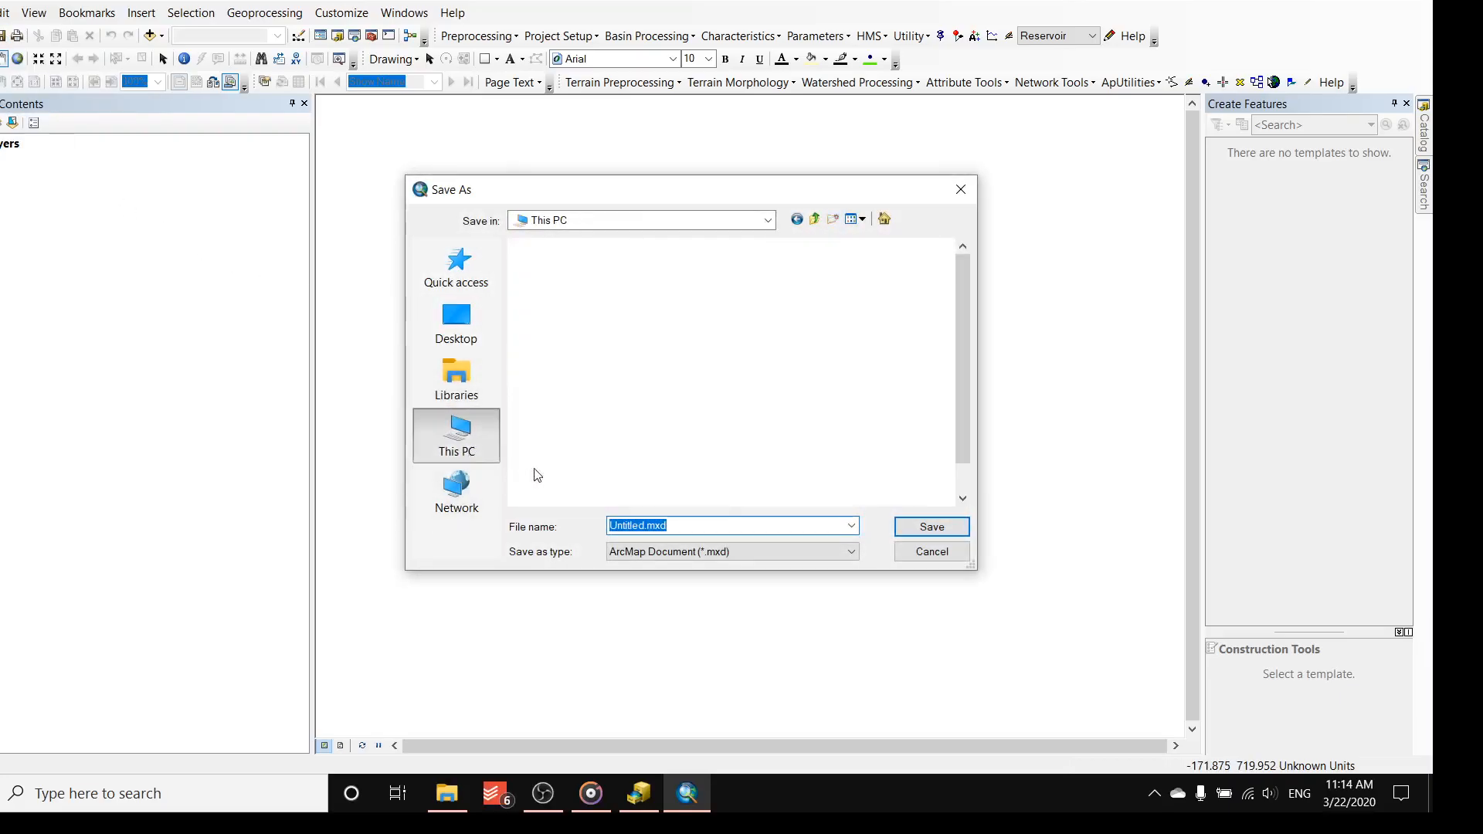
scroll(611, 454, "down", 1)
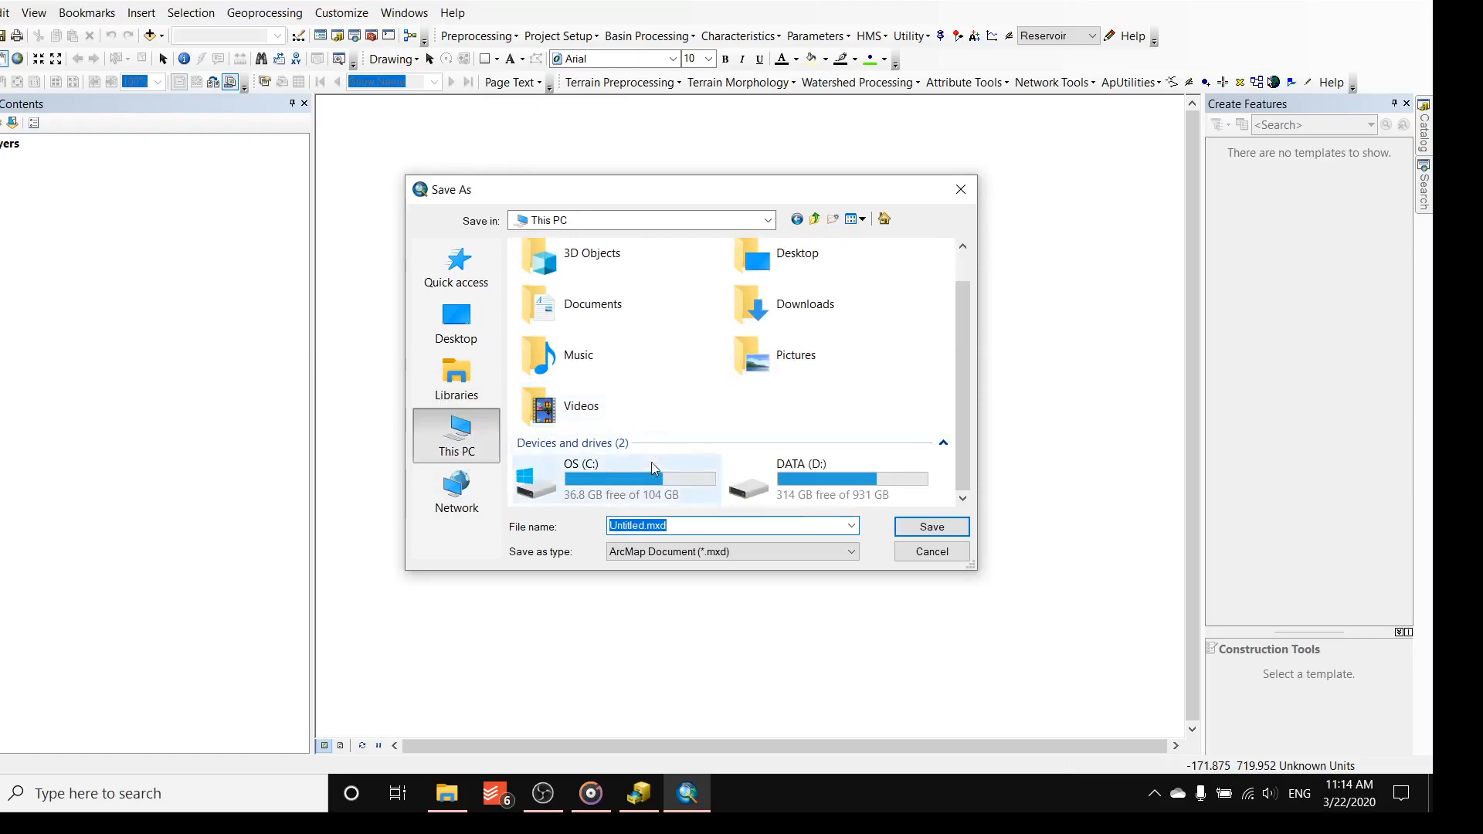
left_click(477, 323)
double_click(781, 369)
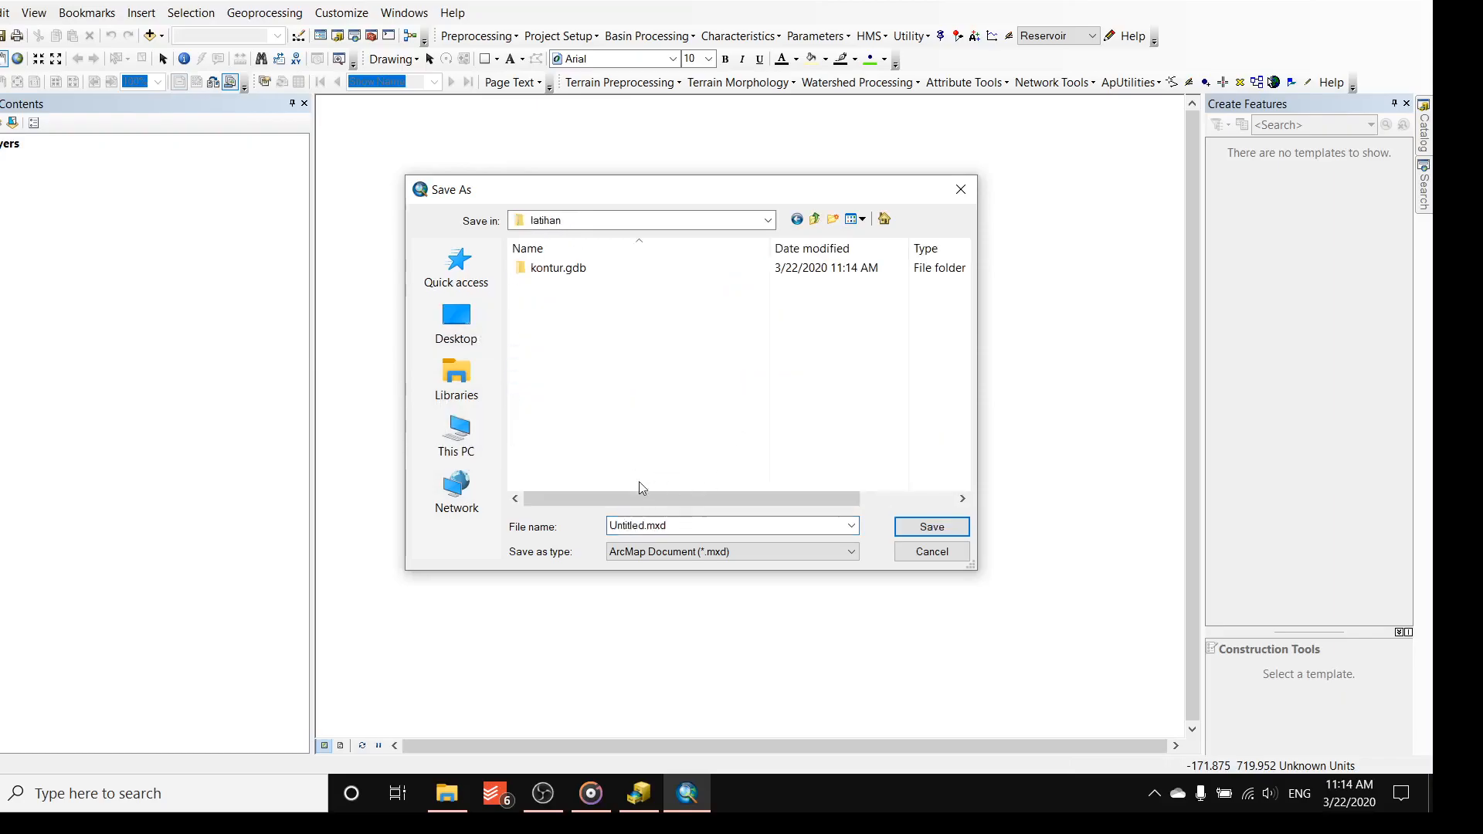
double_click(700, 526)
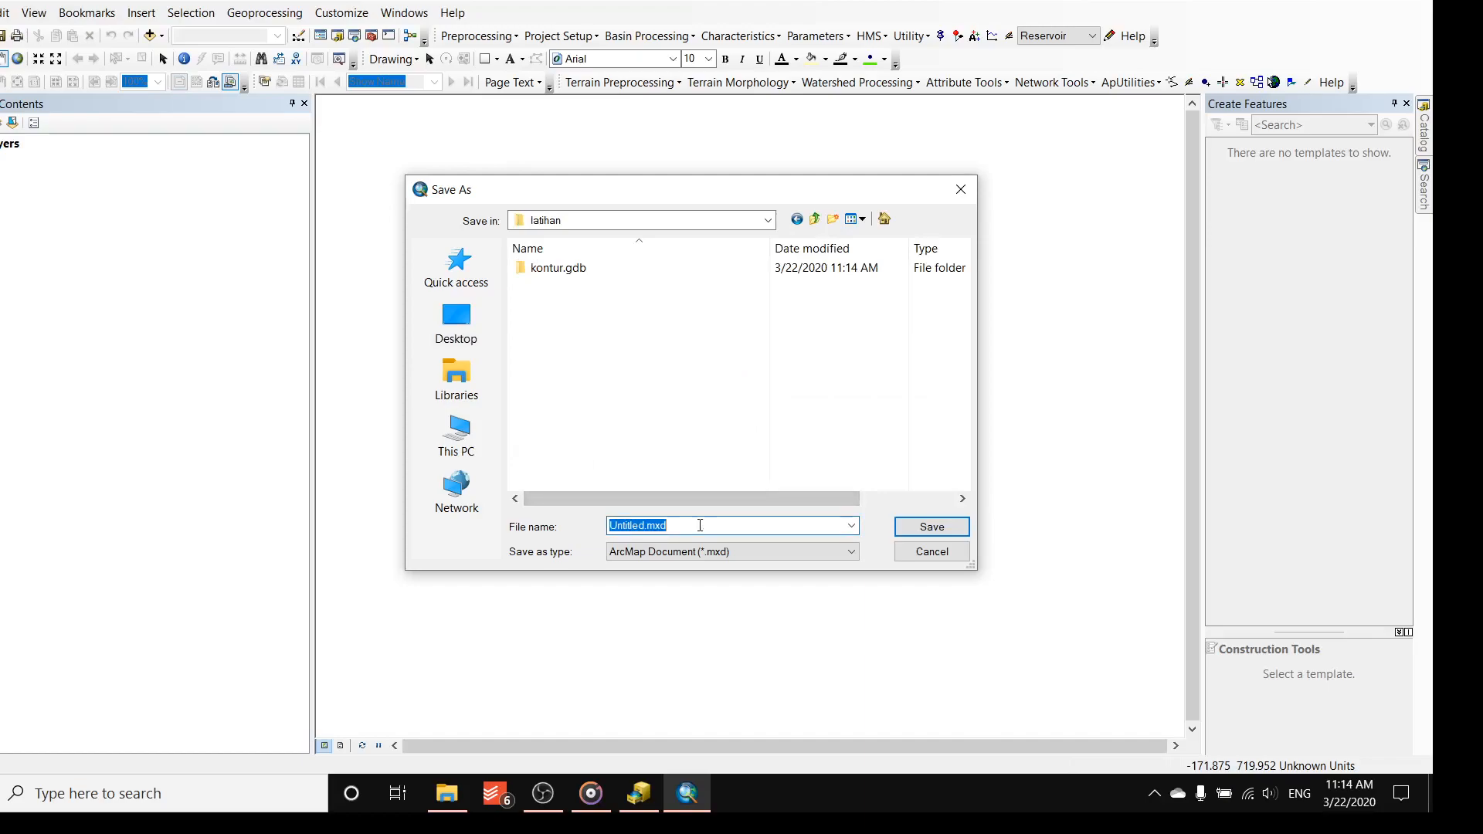
type("kon")
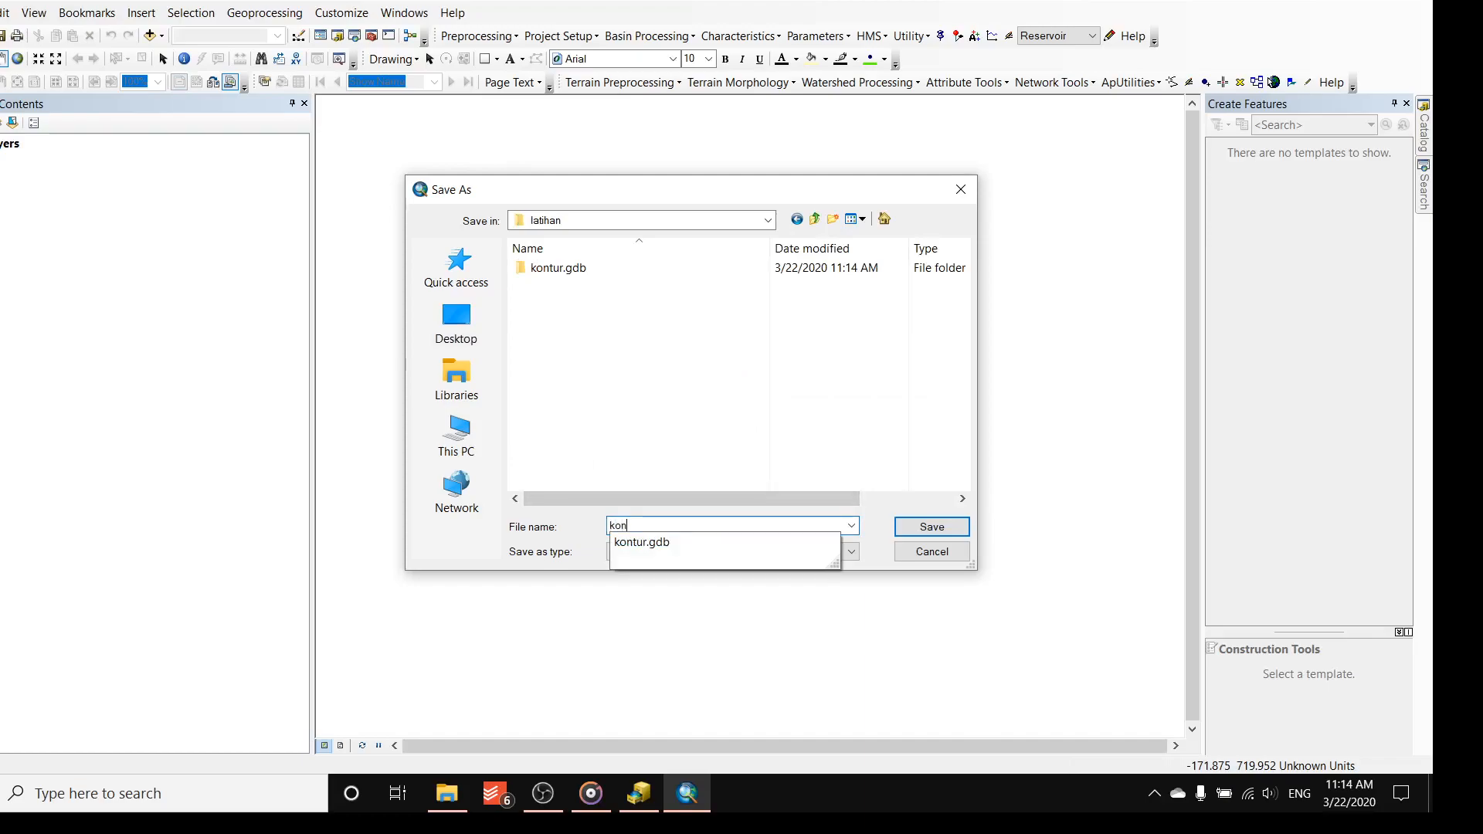
key("Down")
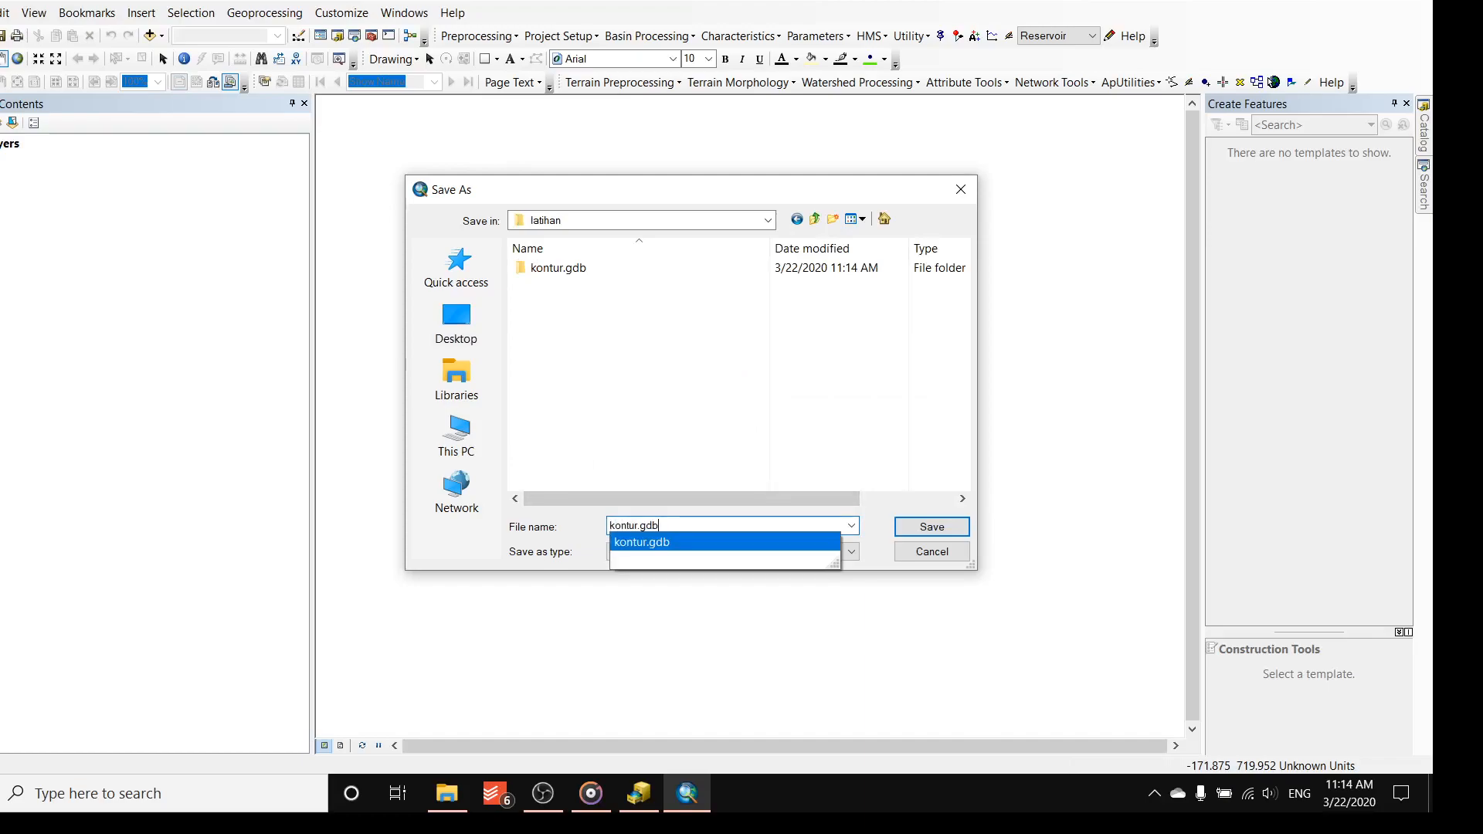
key("BackSpace")
key("BackSpace")
key("BackSpace")
key("BackSpace")
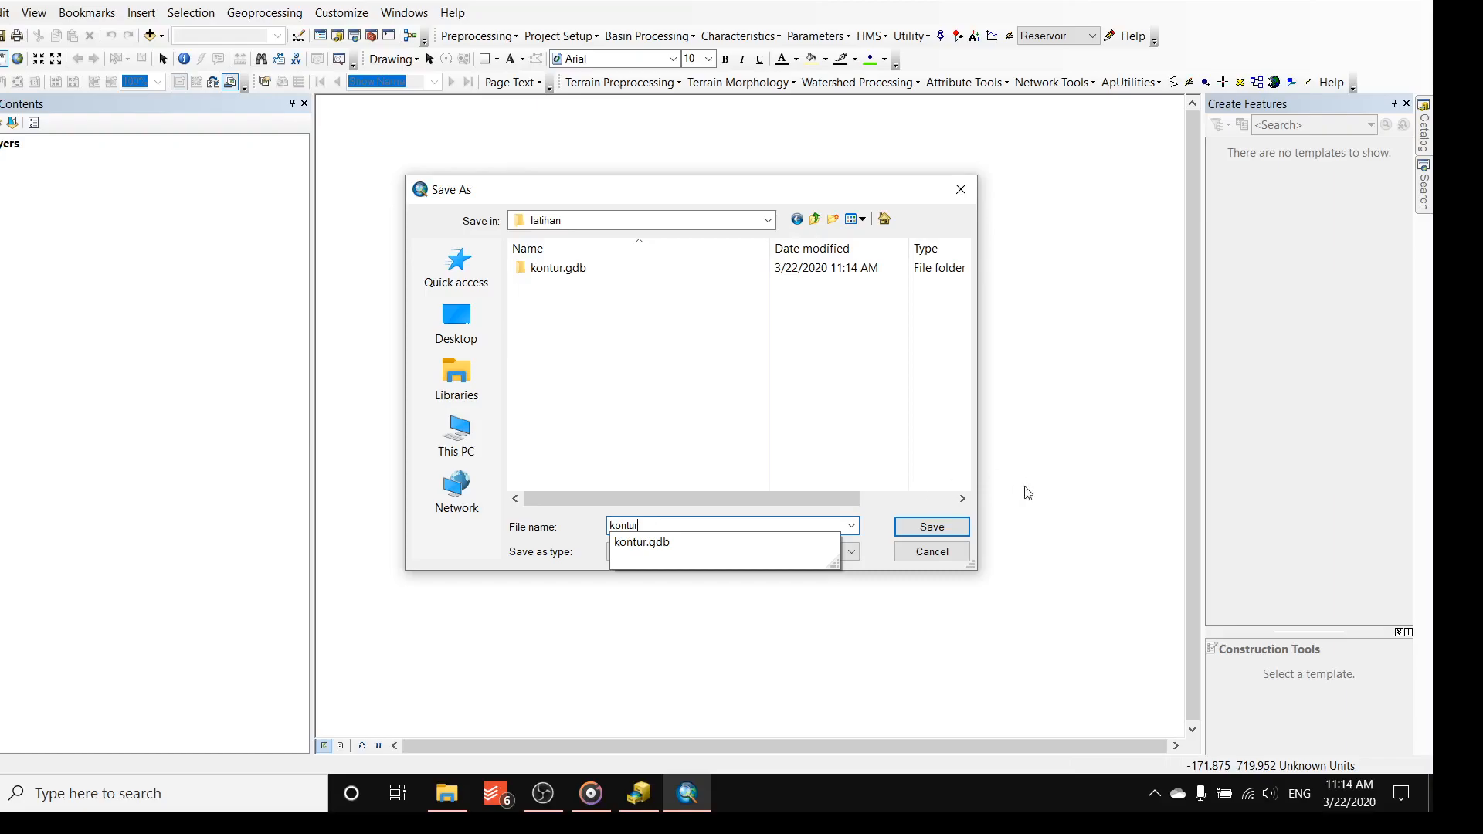
left_click(932, 527)
left_click(935, 527)
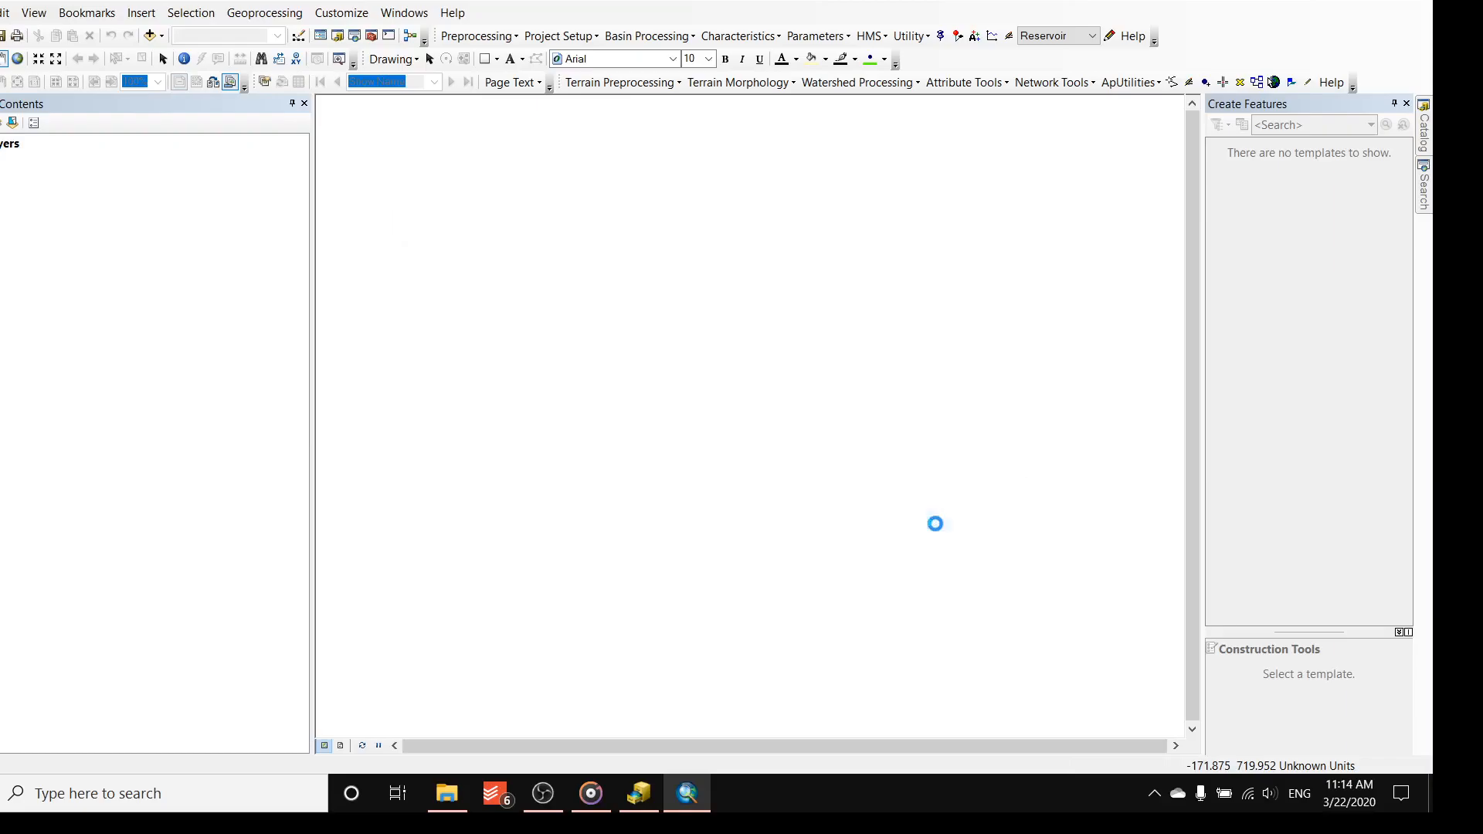
- Check the saved files in the latihan folder in File Explorer and return to ArcMap
left_click(1322, 1)
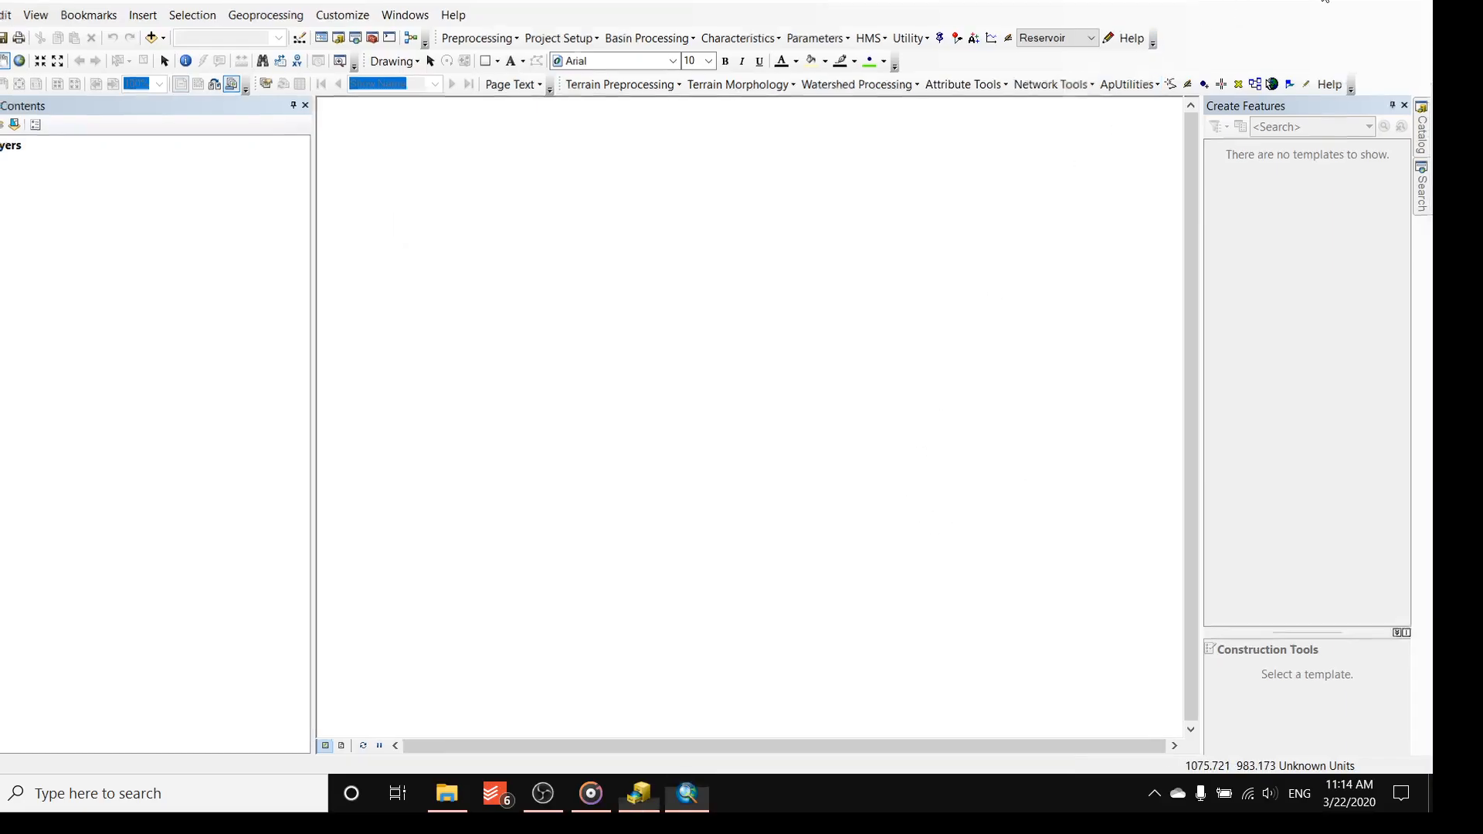
left_click(1307, 1)
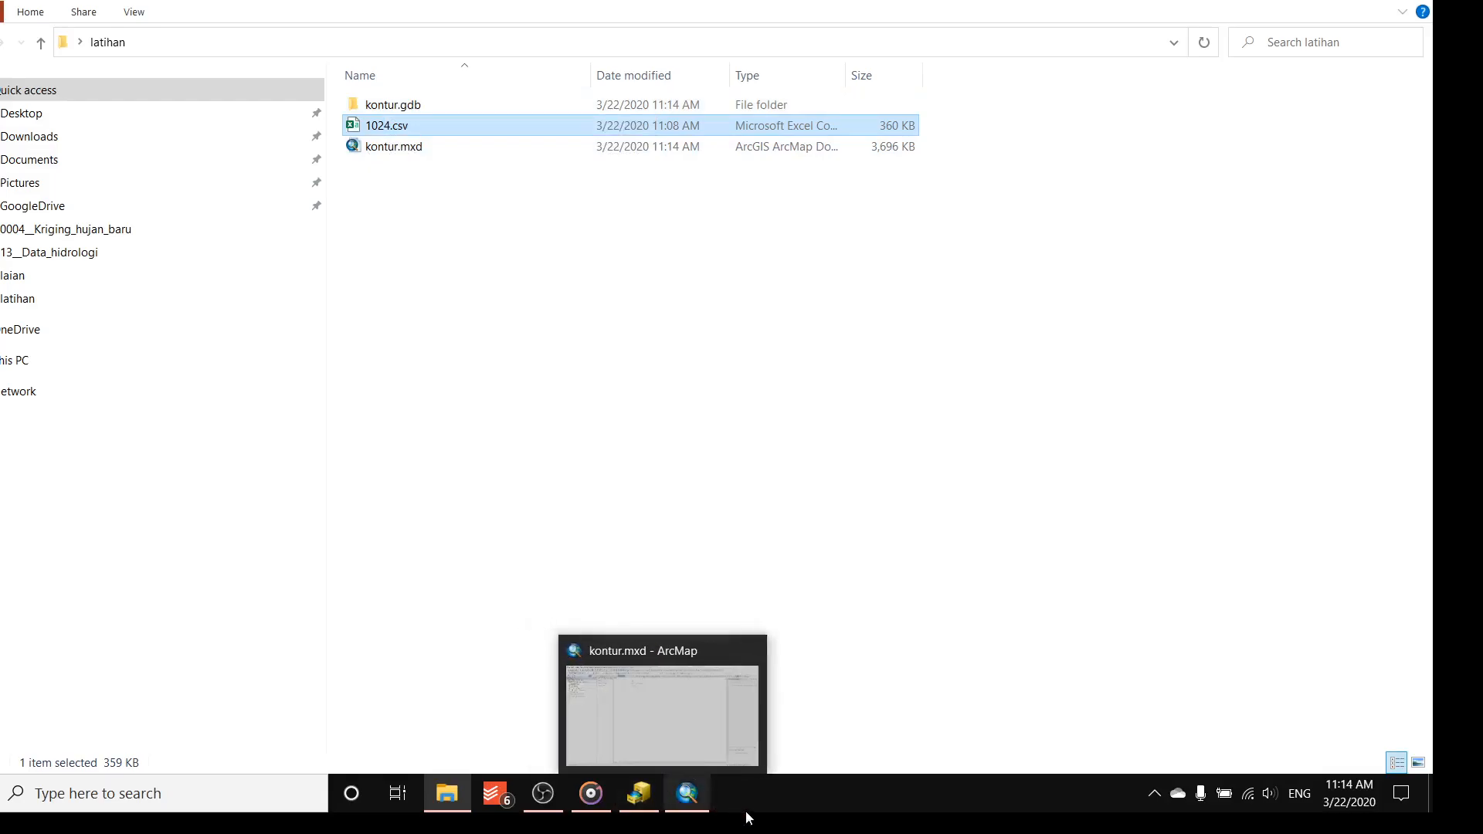
left_click(703, 801)
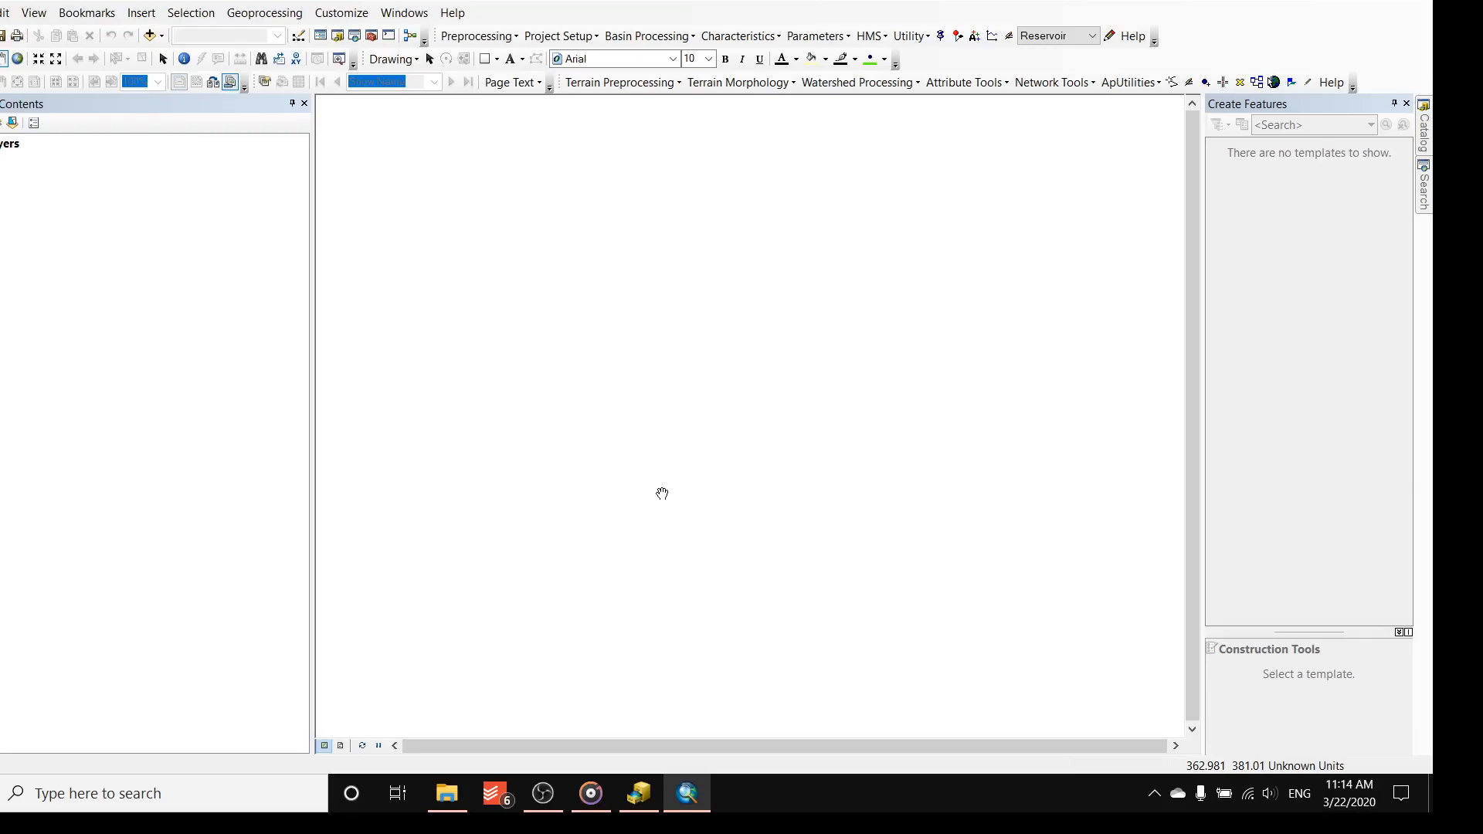
left_click(3, 146)
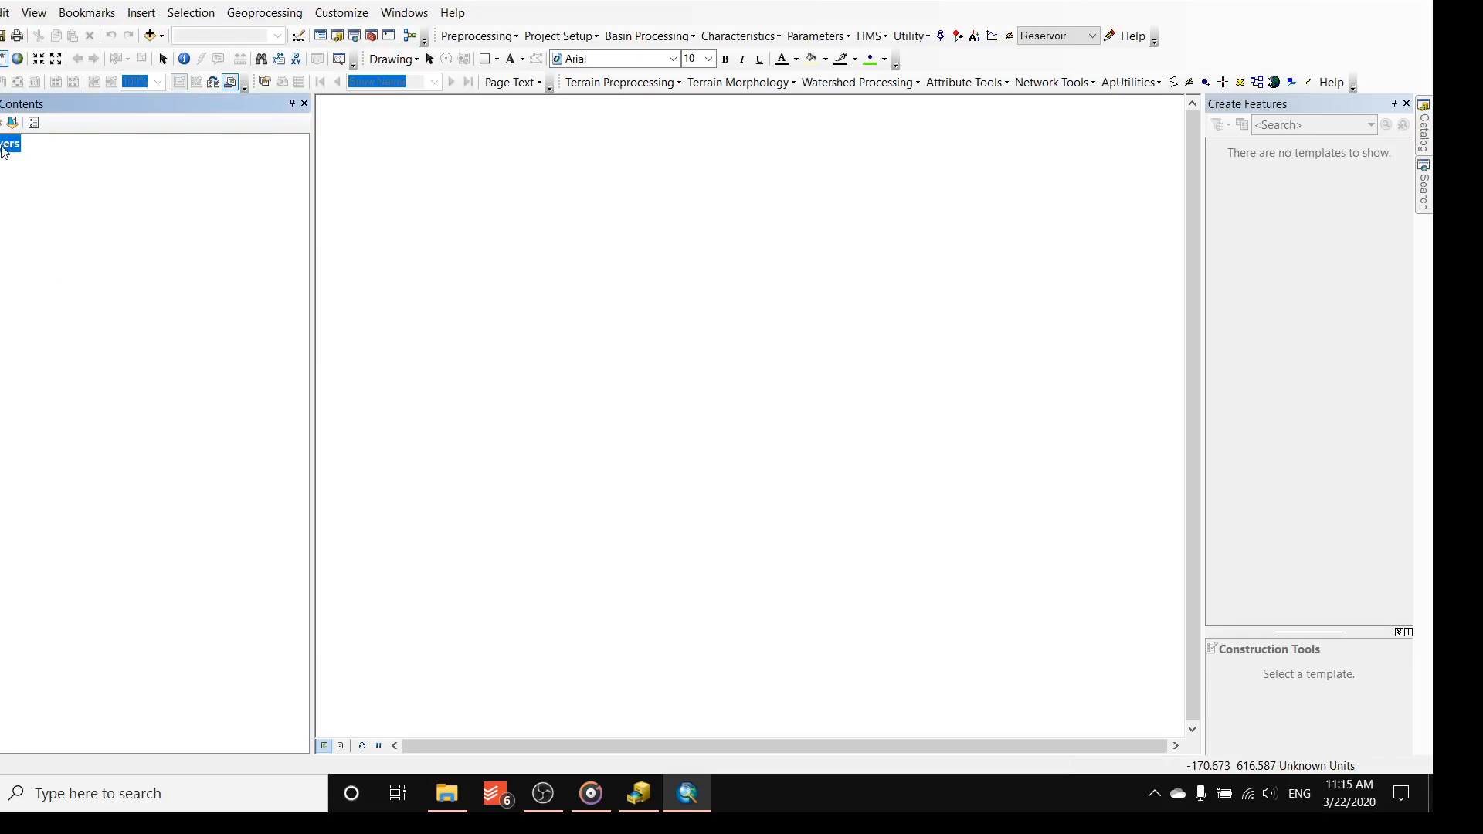
right_click(3, 148)
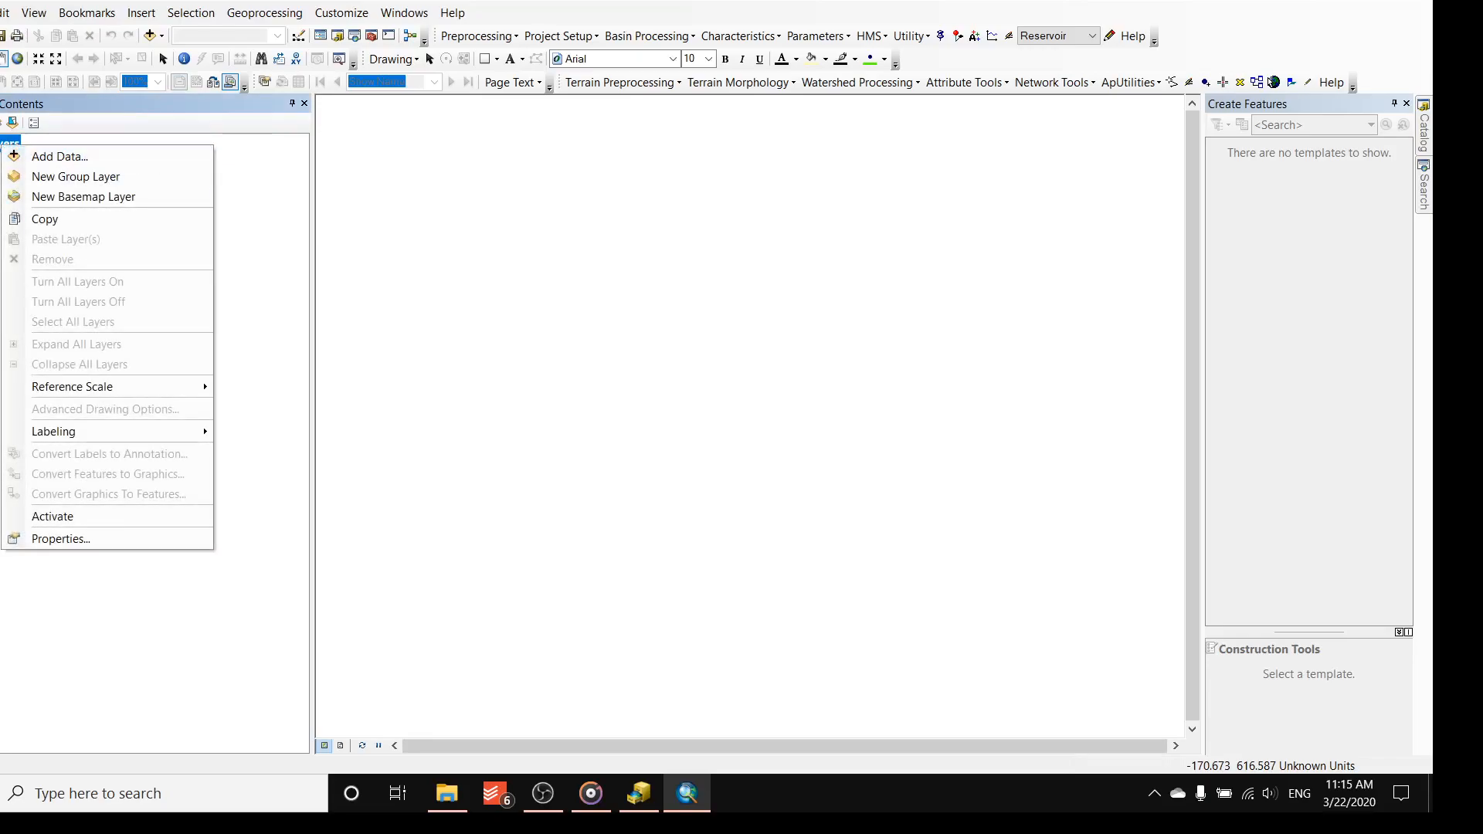
left_click(238, 202)
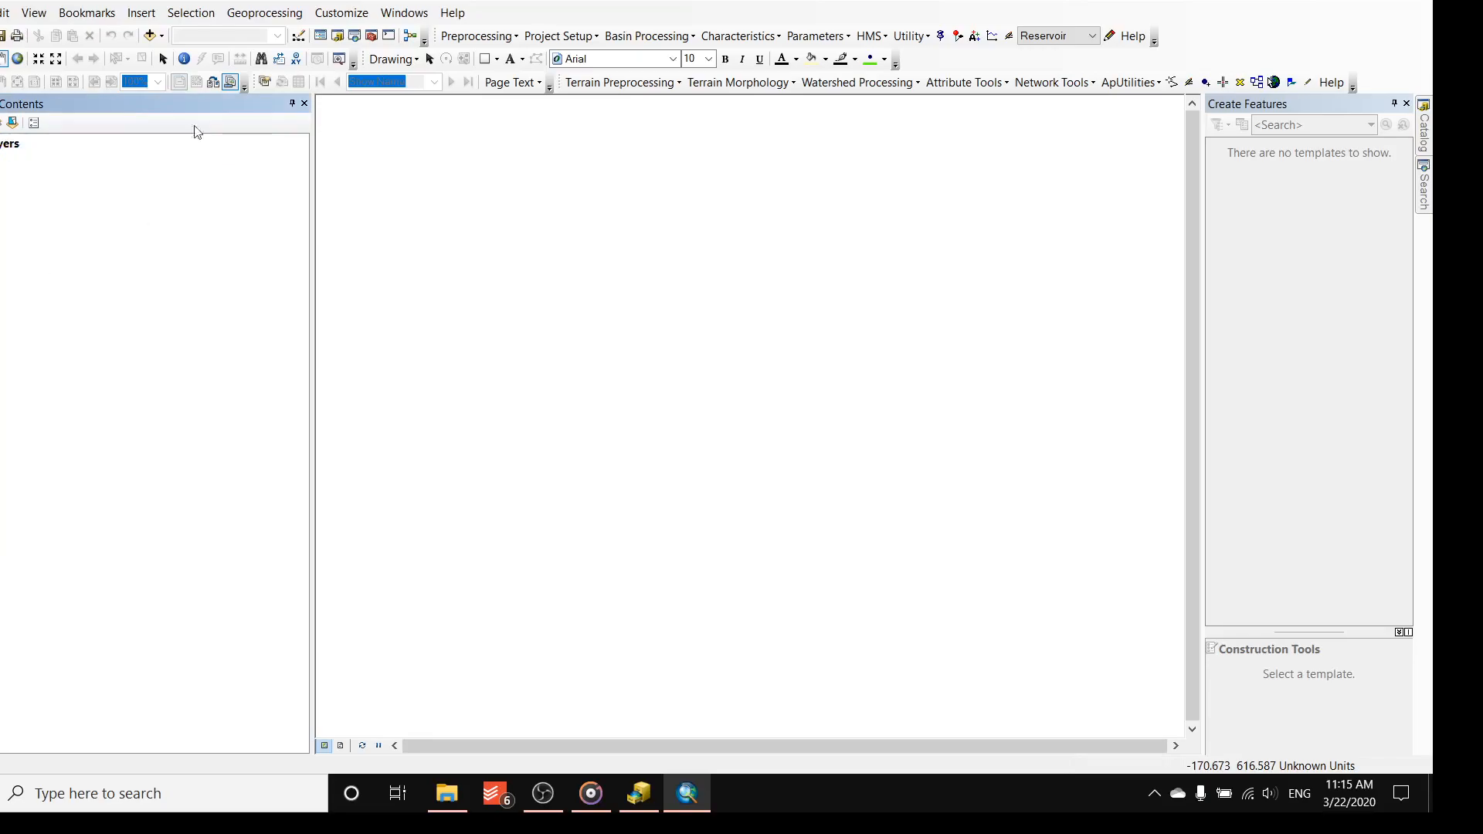
- Add the 1024.csv table from the Desktop's latihan home folder to the map
left_click(150, 37)
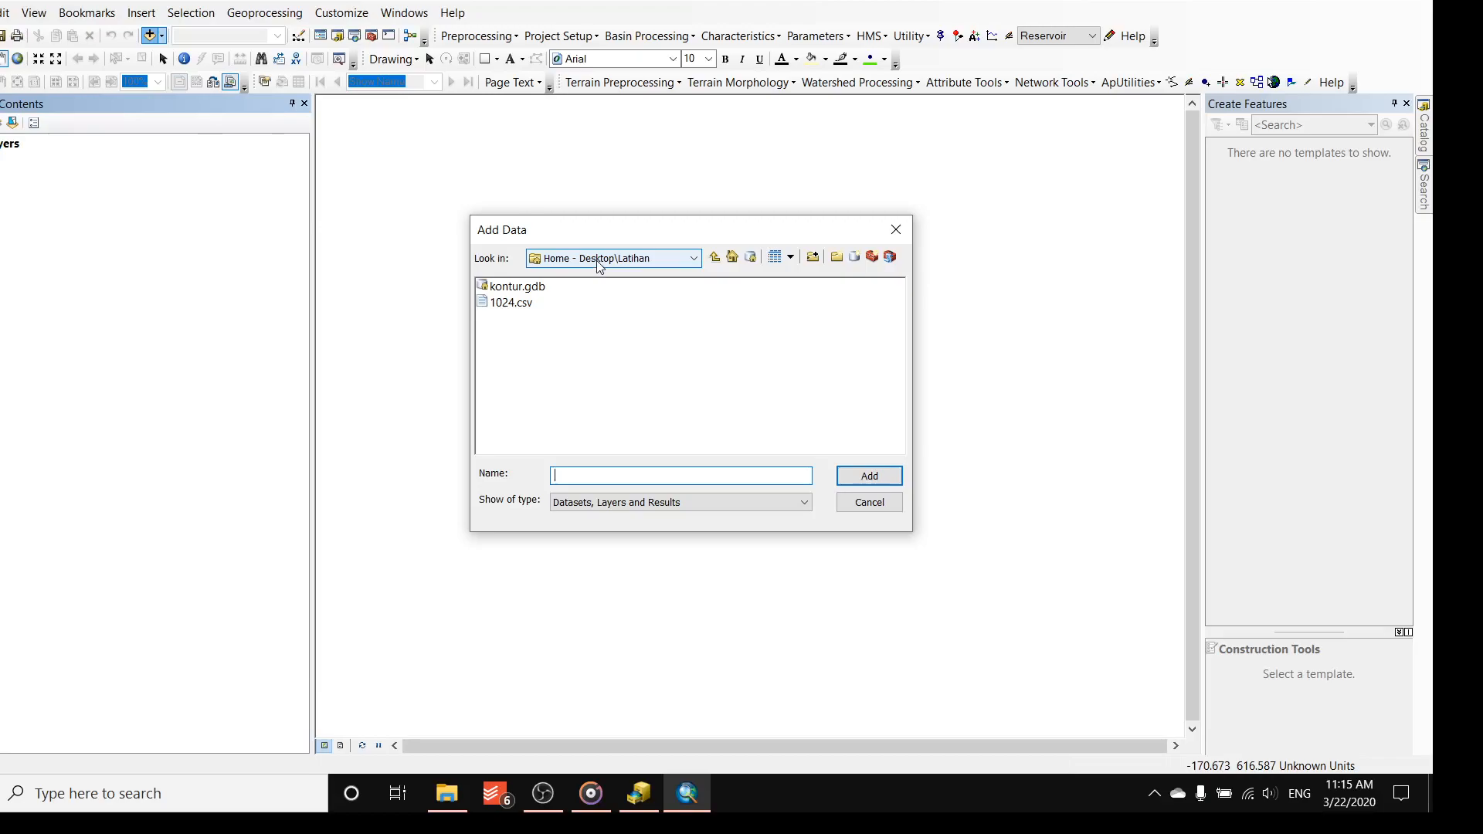
left_click(600, 265)
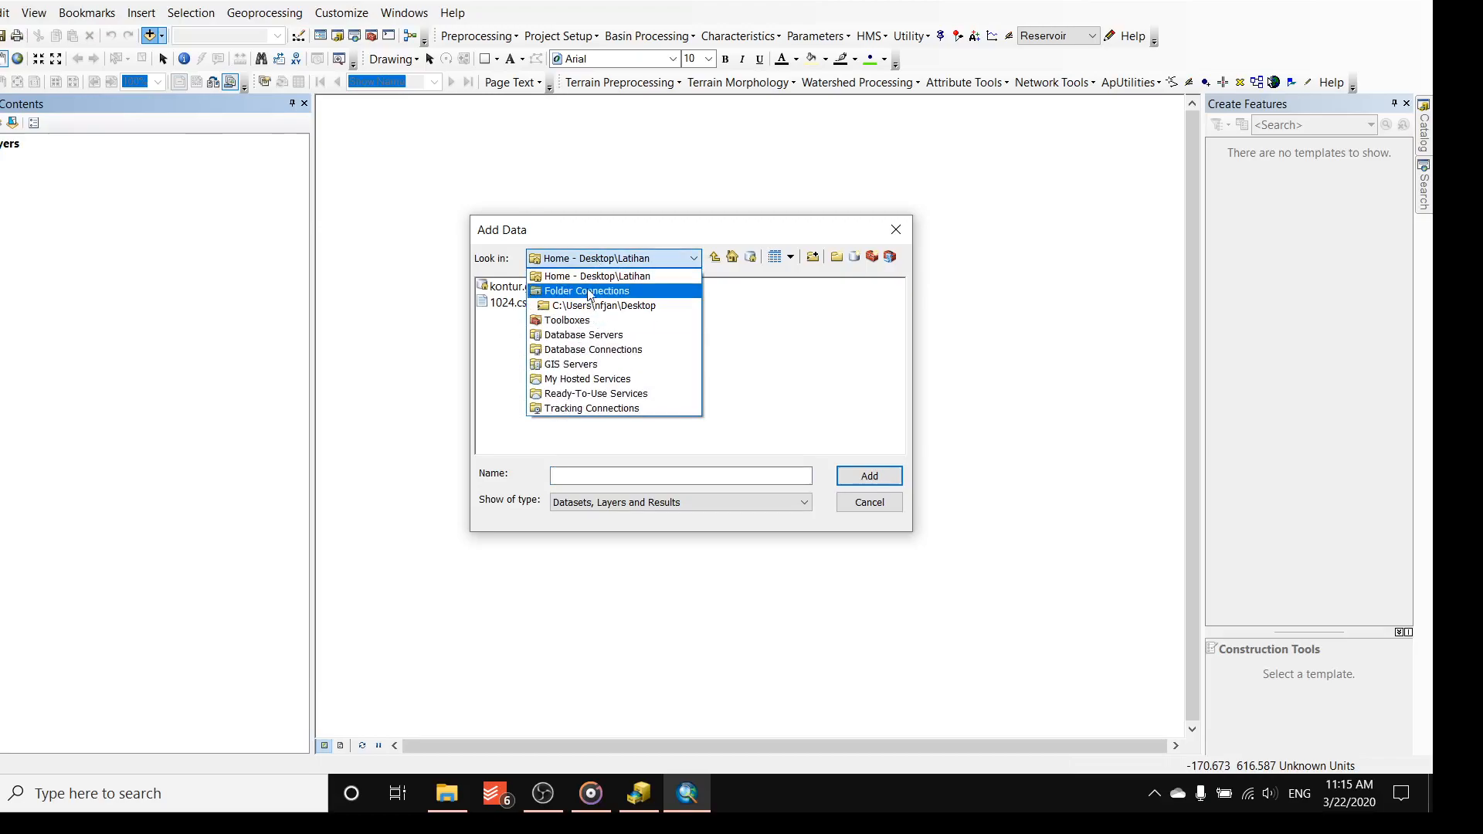
left_click(593, 280)
left_click(506, 305)
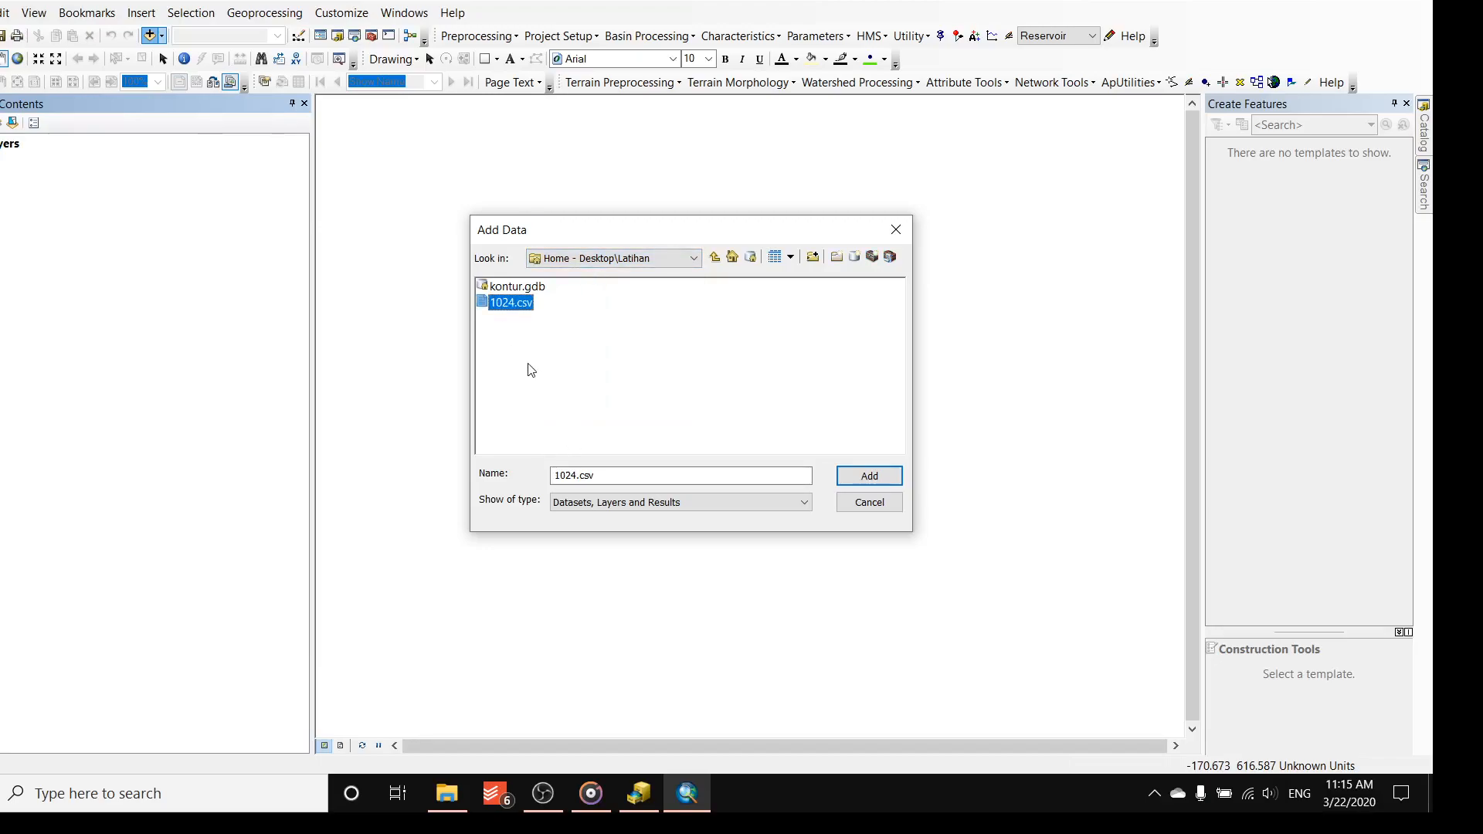
left_click(868, 475)
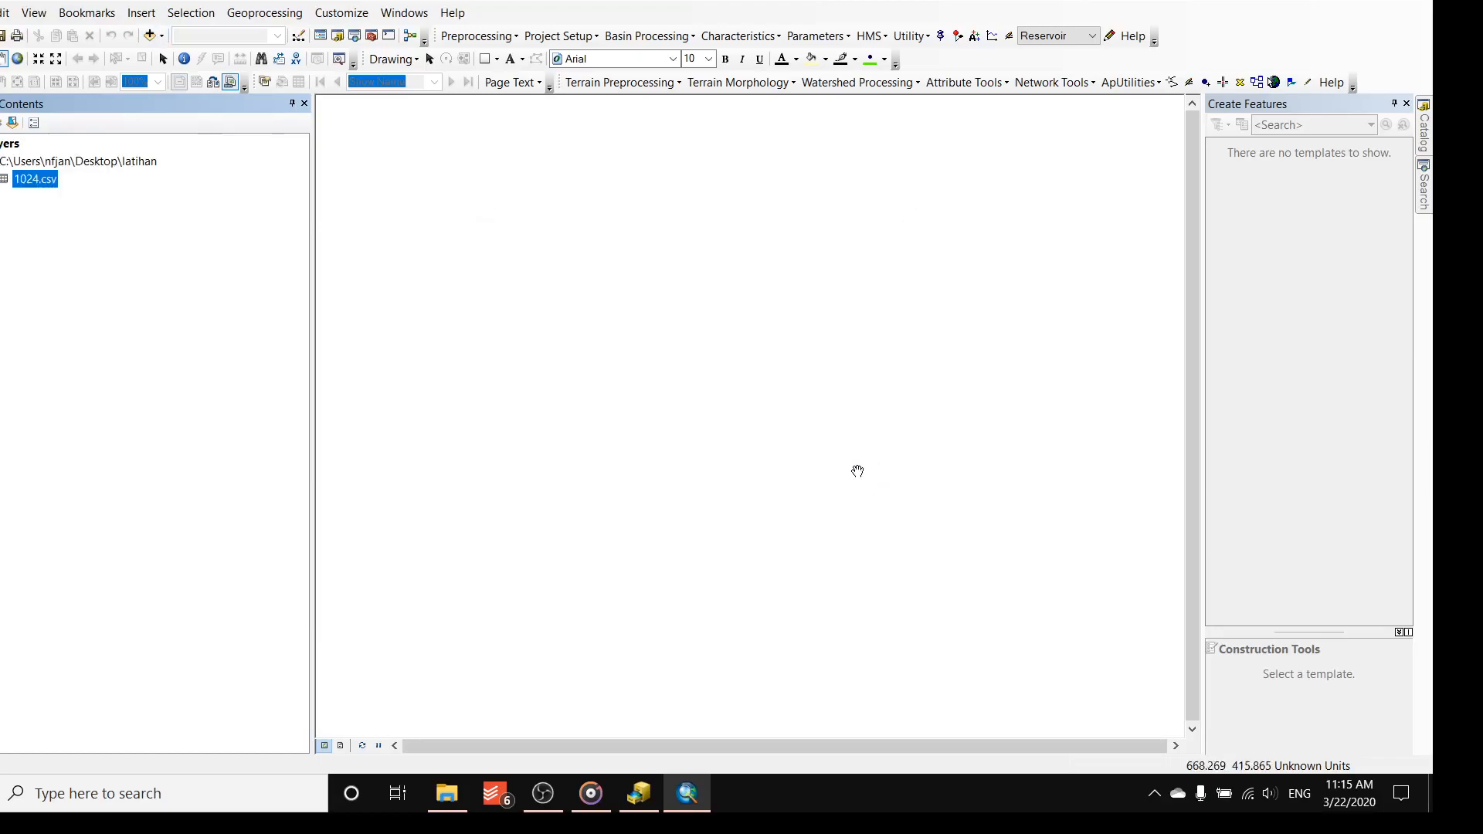
- Open the 1024.csv table to check its coordinate and elevation columns, and close it again
right_click(44, 182)
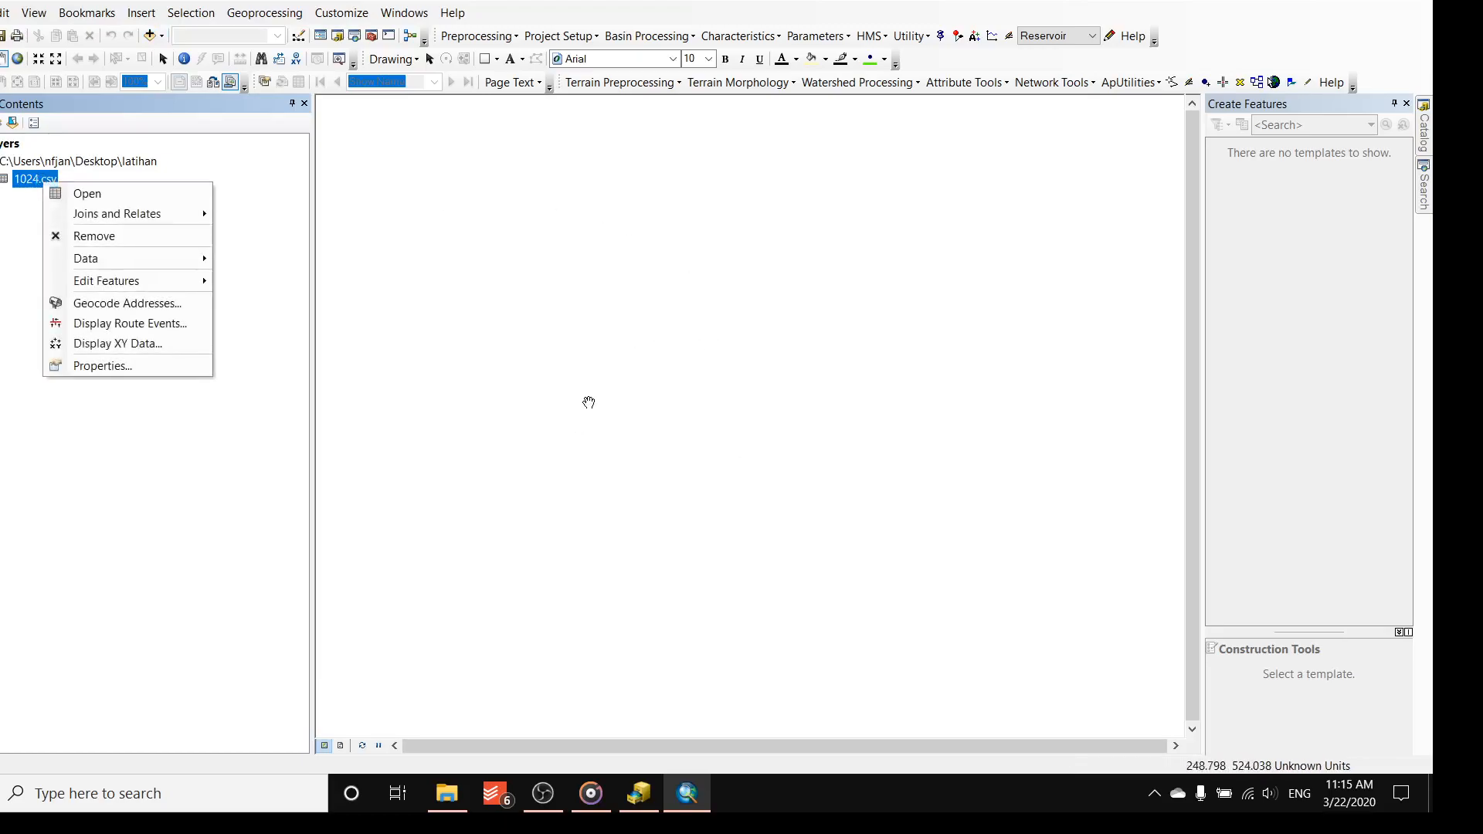
left_click(659, 441)
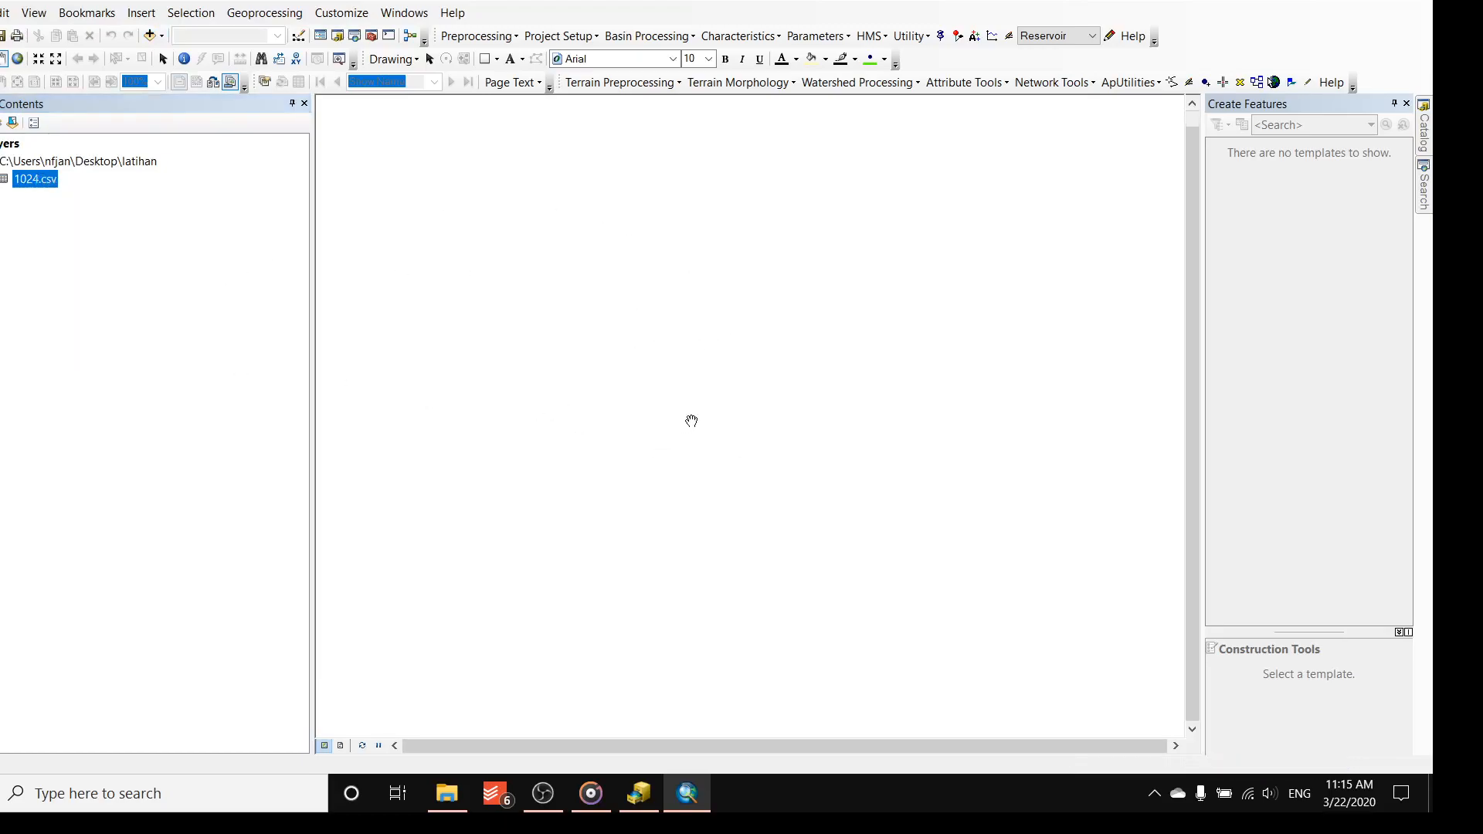
right_click(48, 192)
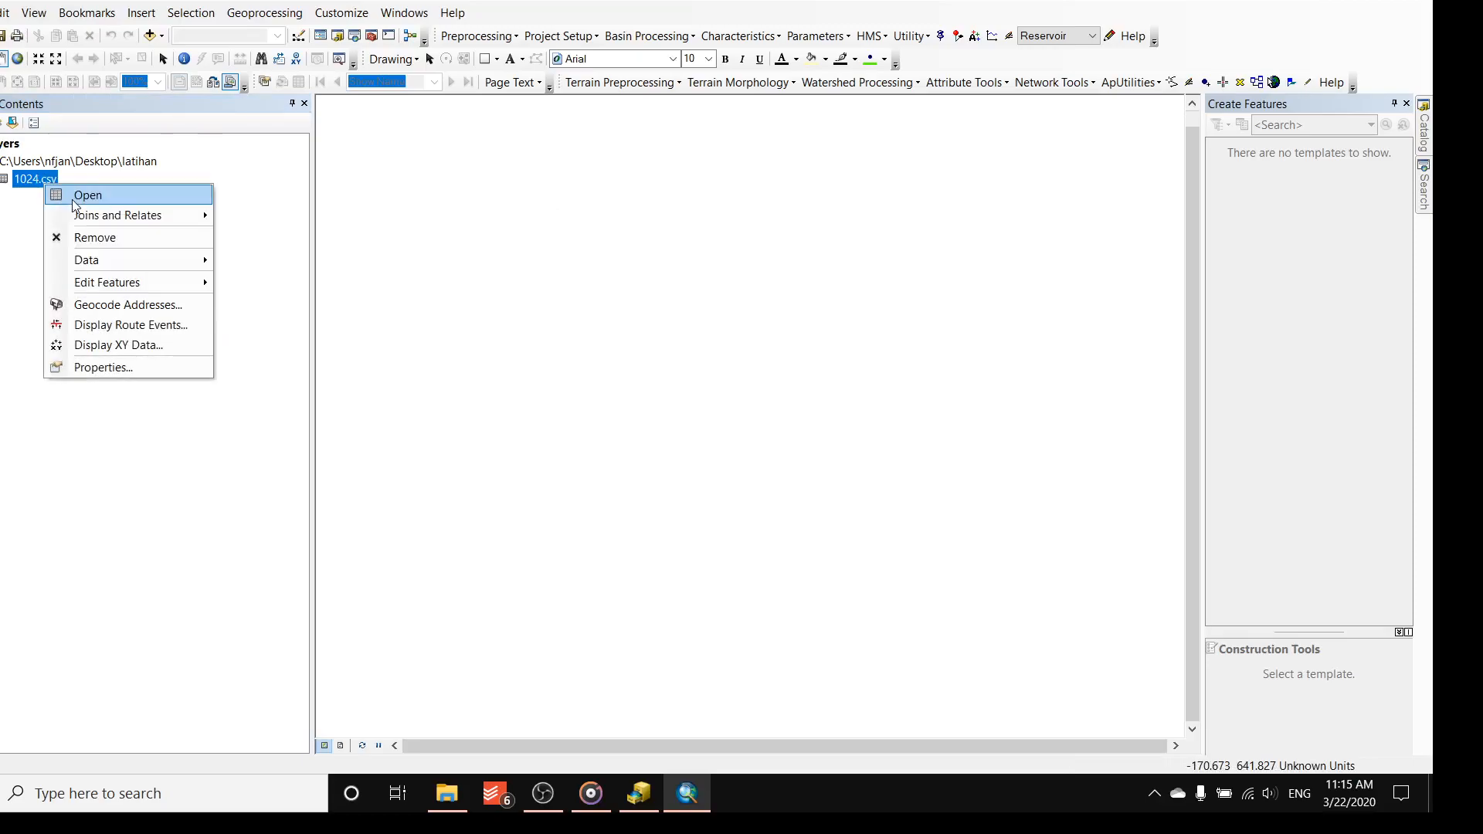
left_click(73, 201)
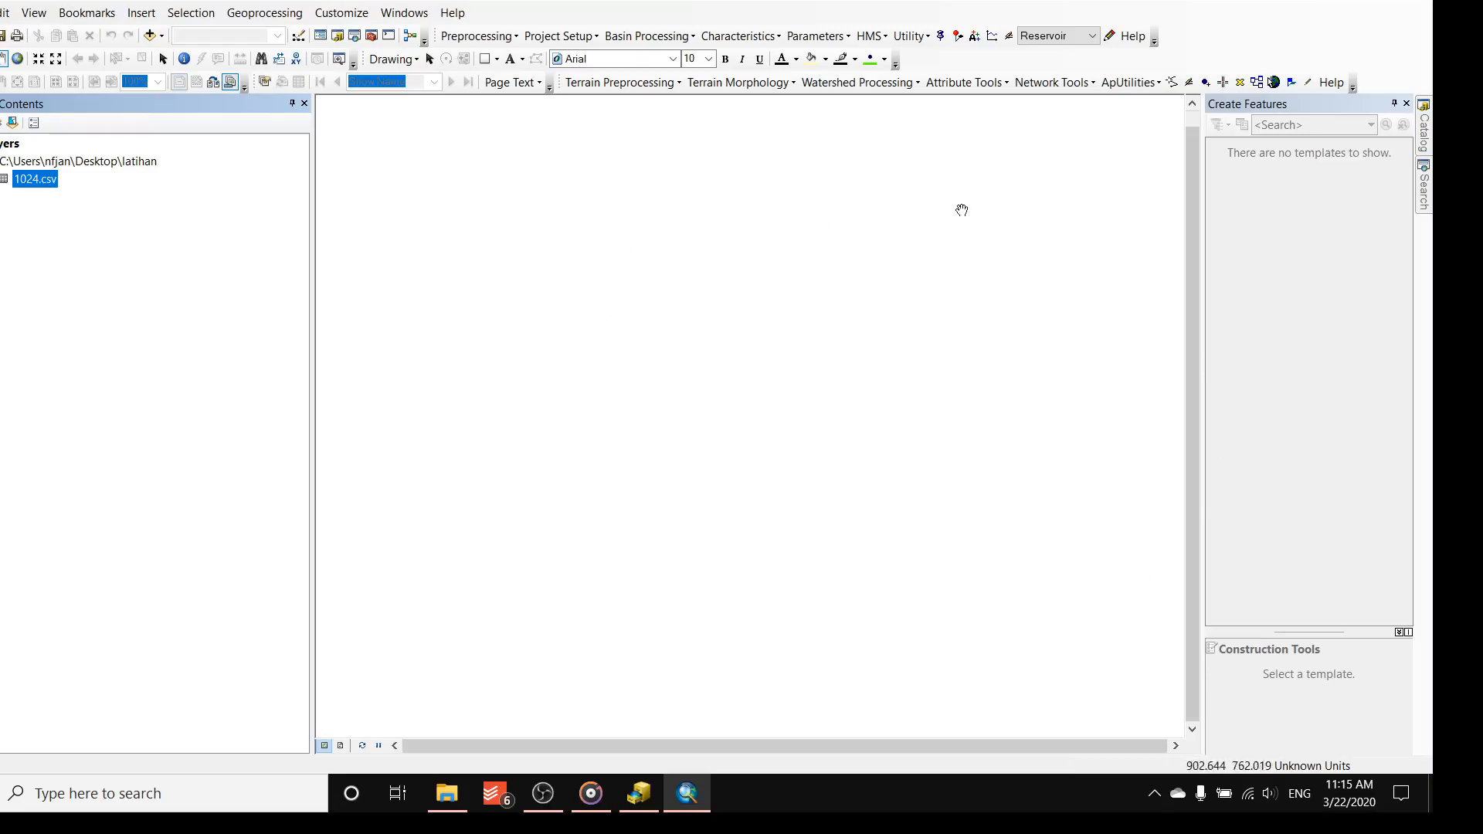
right_click(43, 175)
left_click(60, 184)
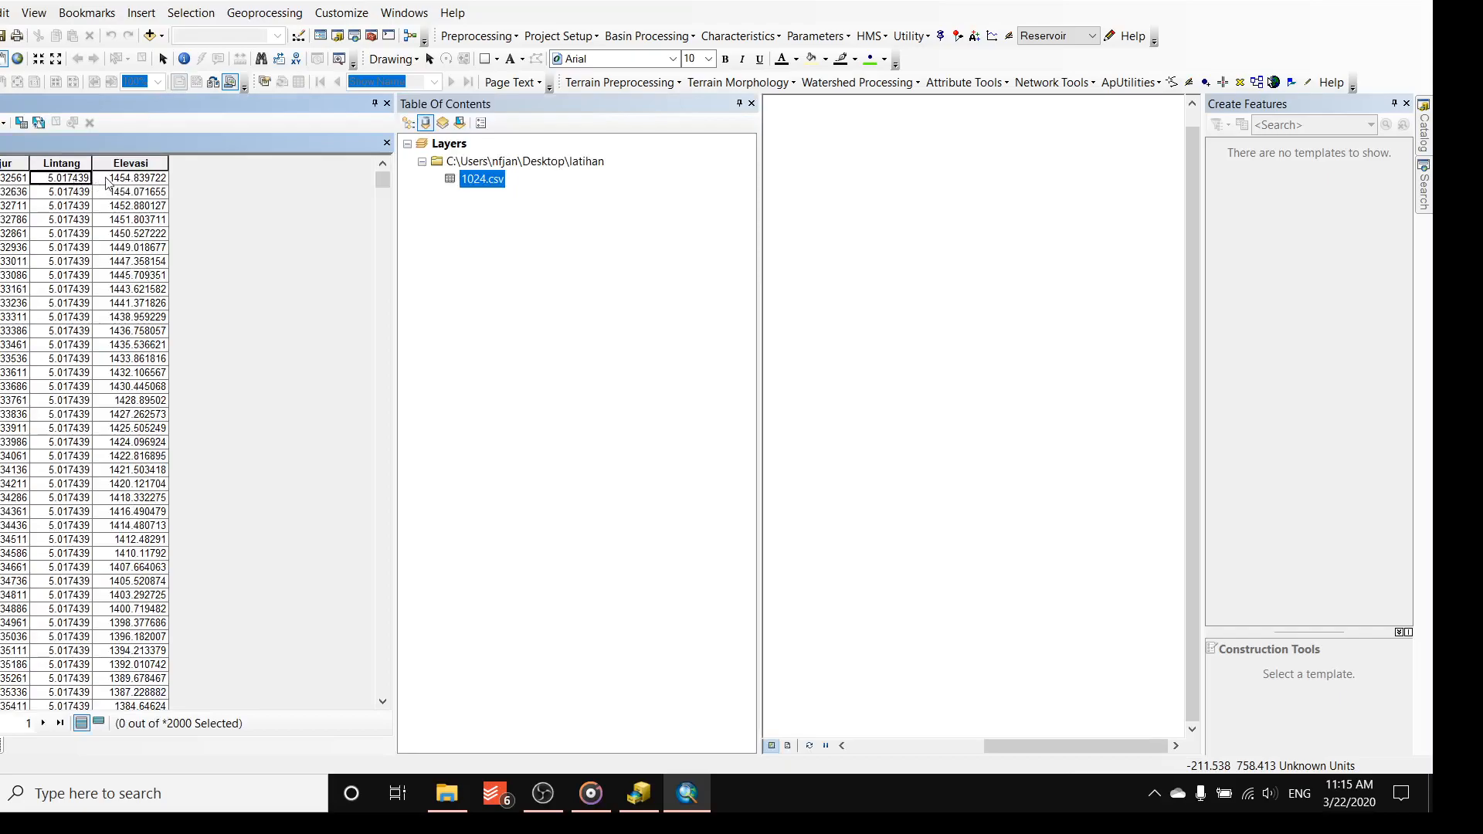
left_click(387, 145)
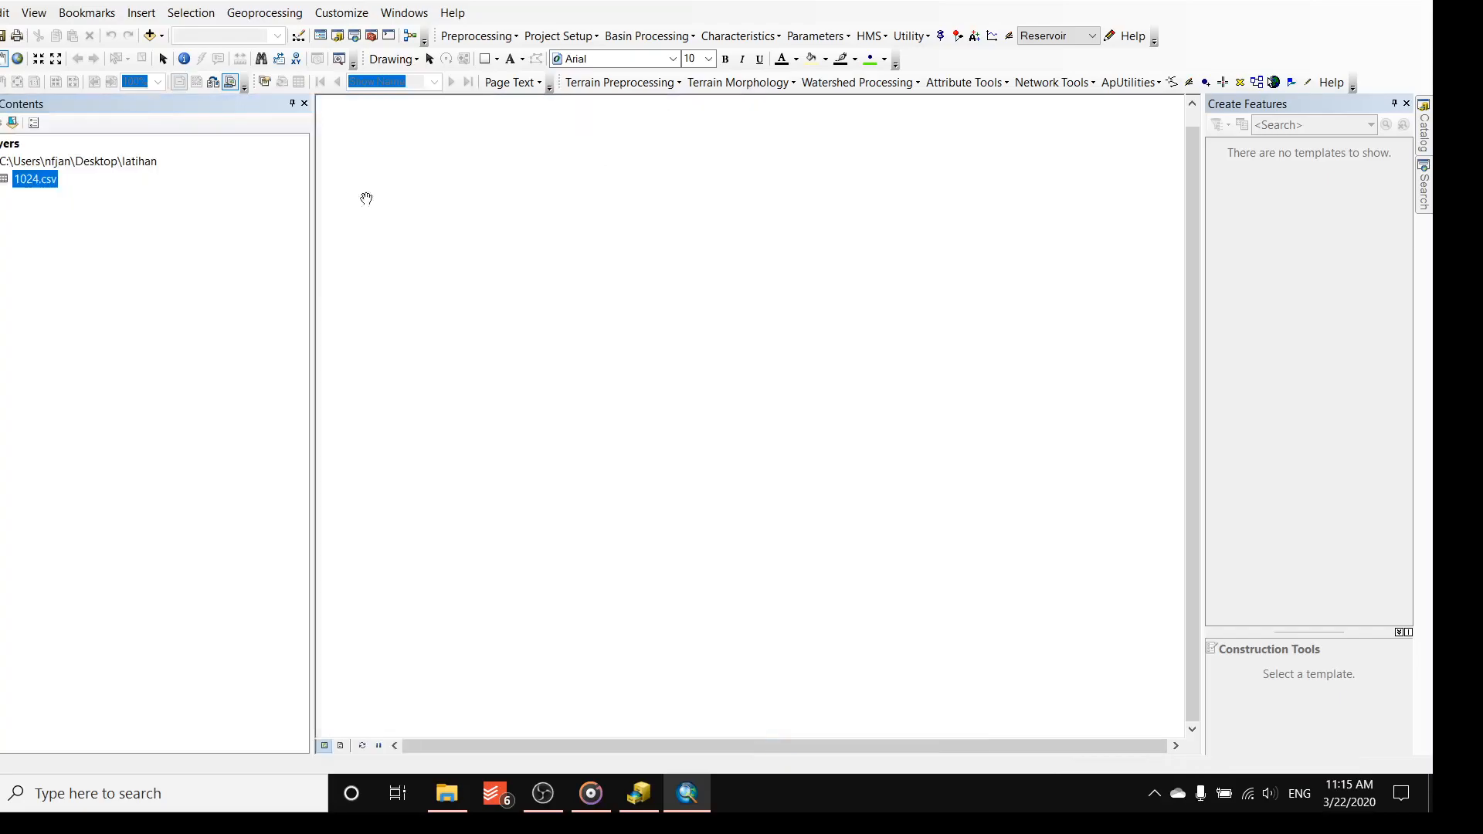
right_click(28, 180)
left_click(53, 198)
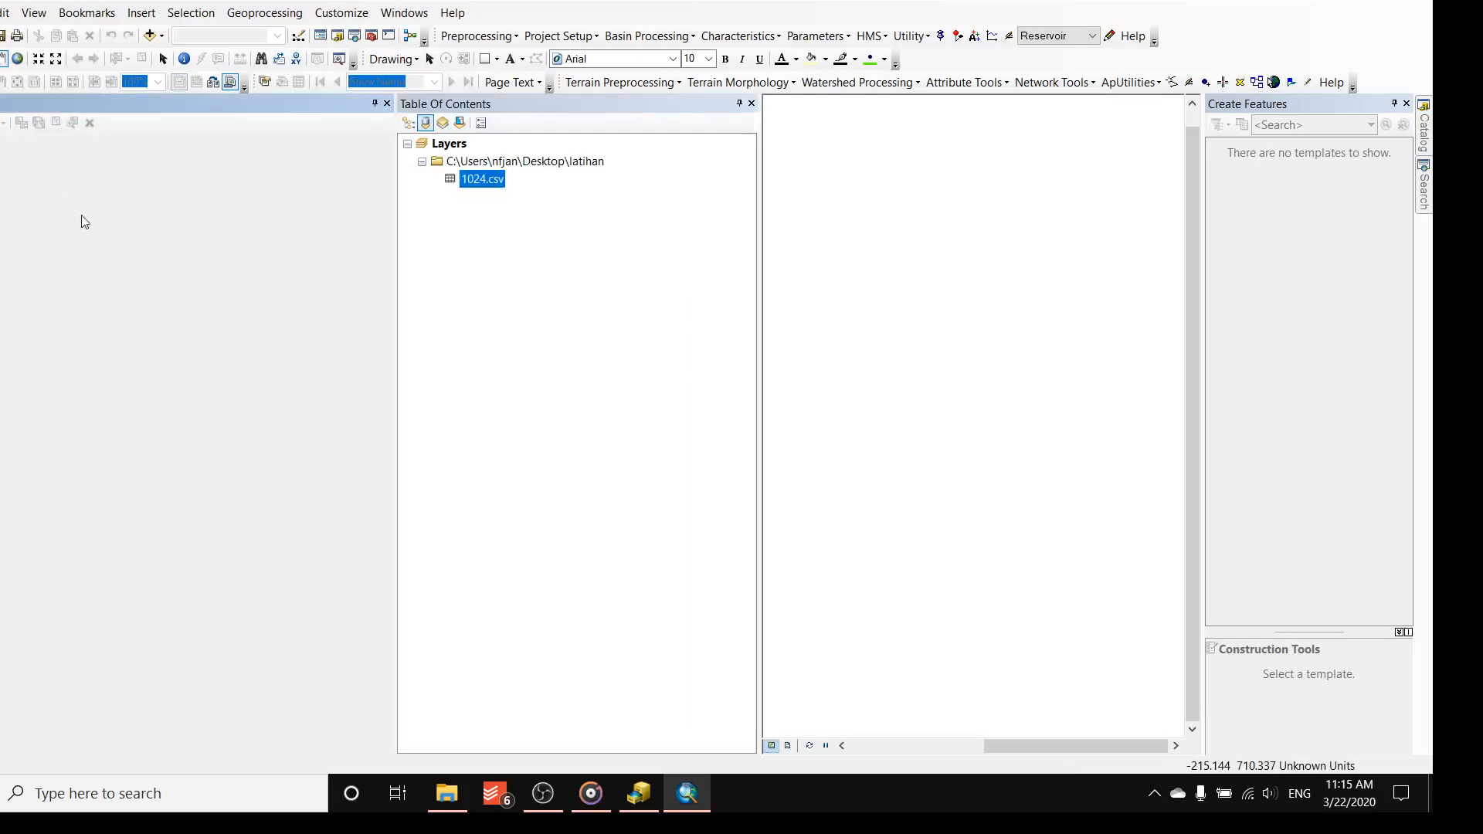
left_click(387, 144)
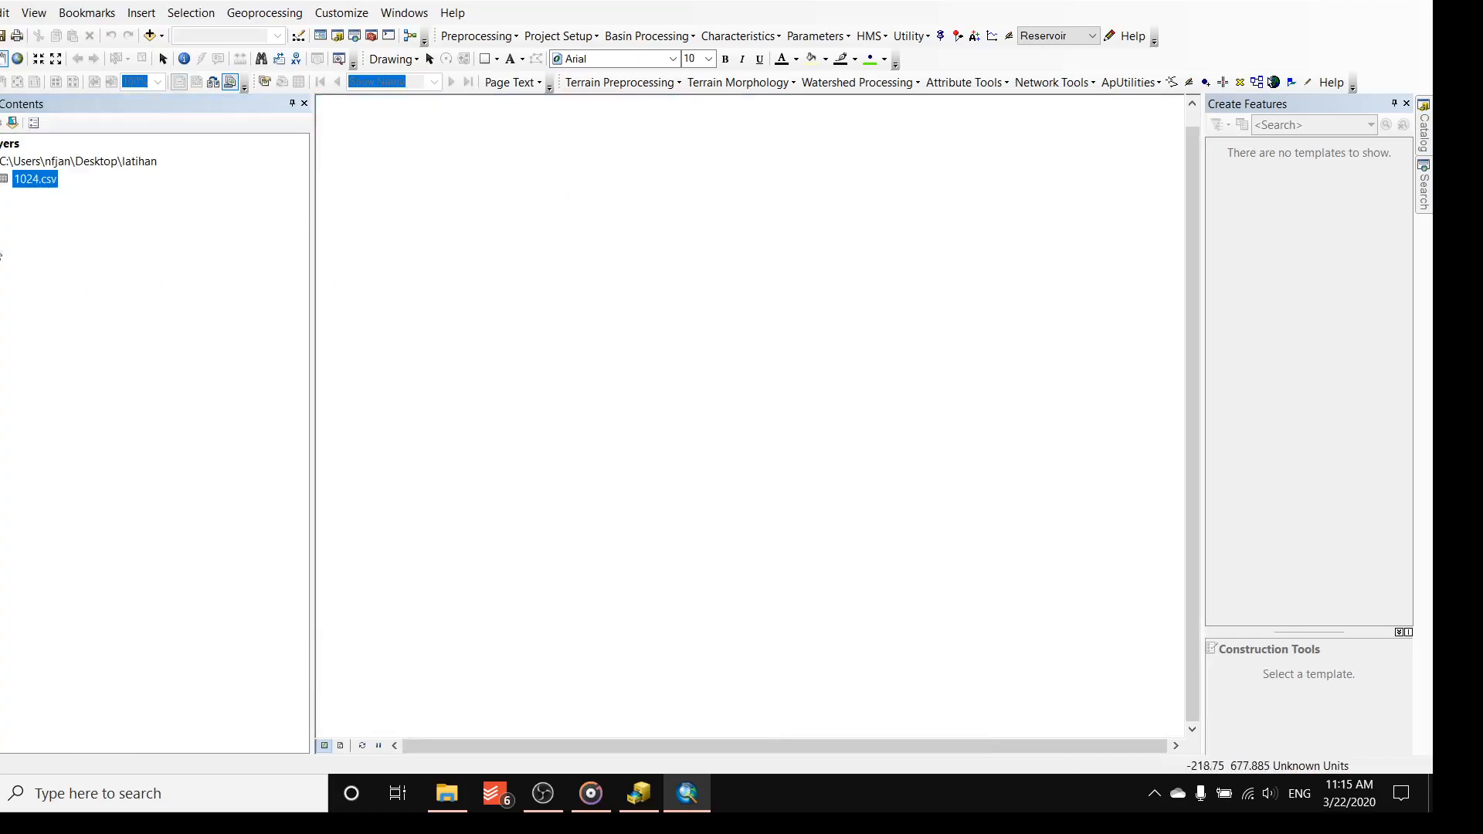
- Start Display XY Data for 1024.csv with Bujur as X field, Lintang as Y field and Elevasi as Z field
right_click(29, 187)
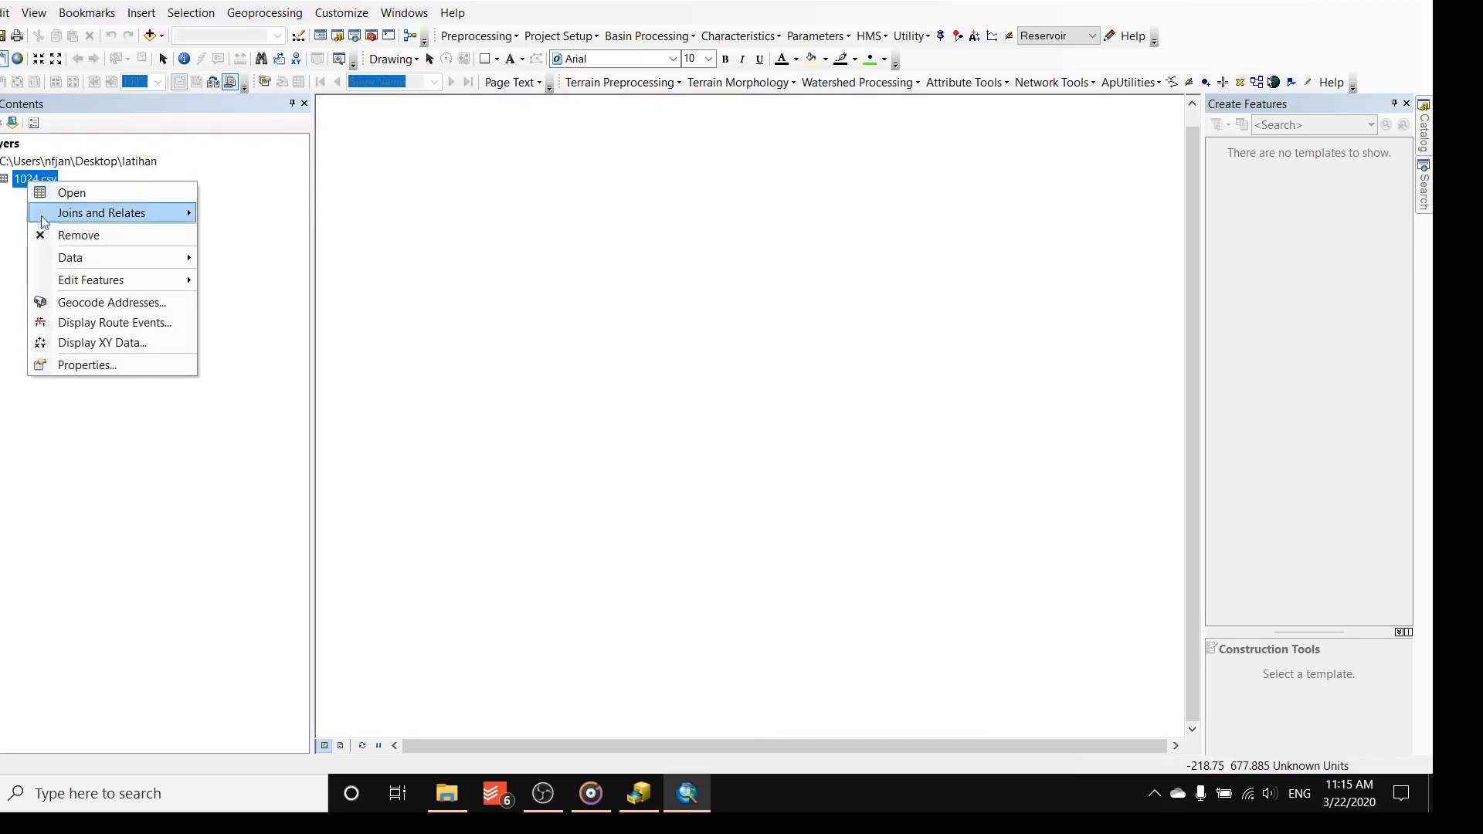
left_click(93, 345)
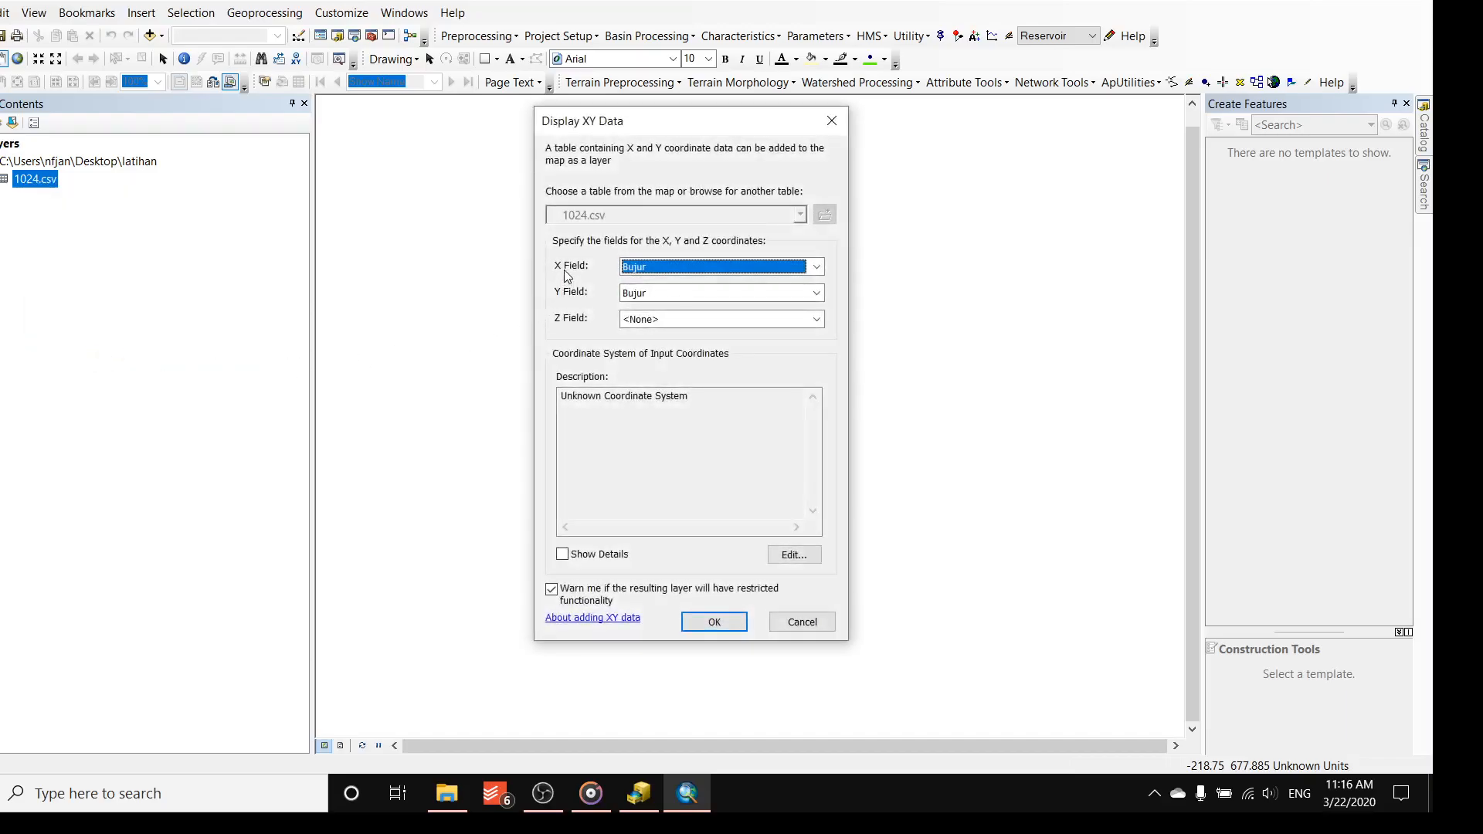
left_click(815, 295)
left_click(663, 321)
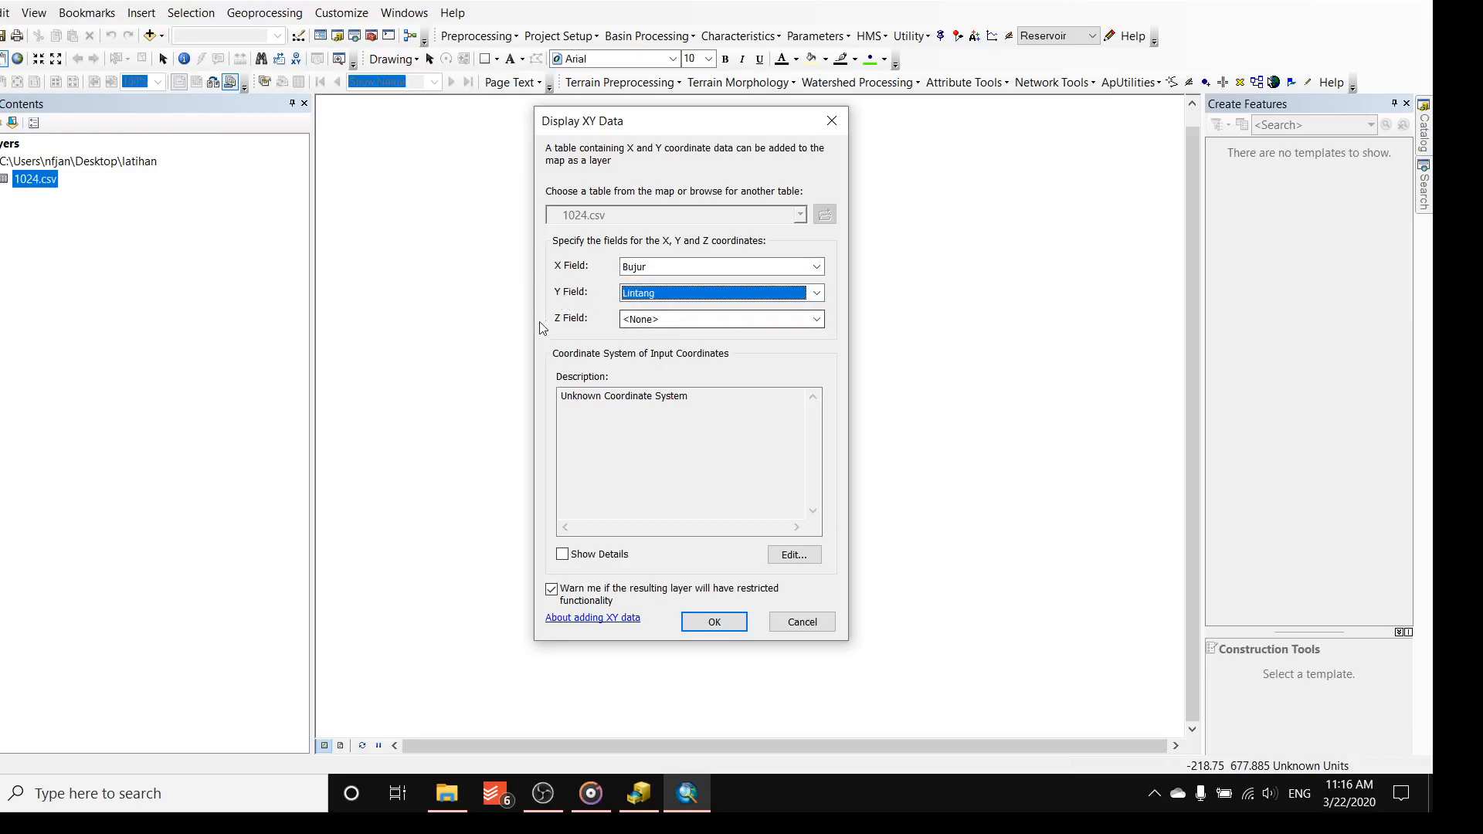
left_click(773, 319)
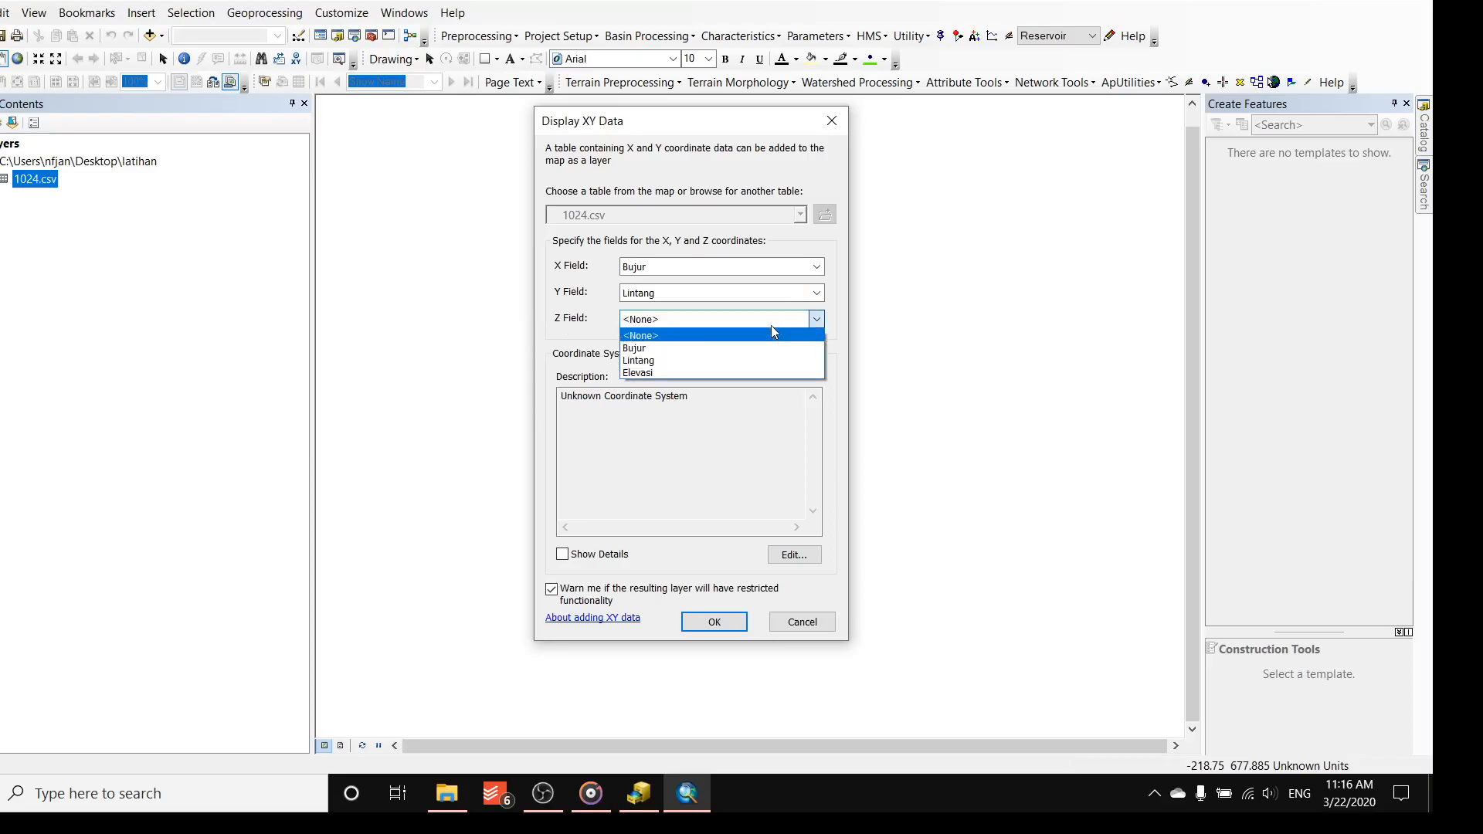
left_click(652, 375)
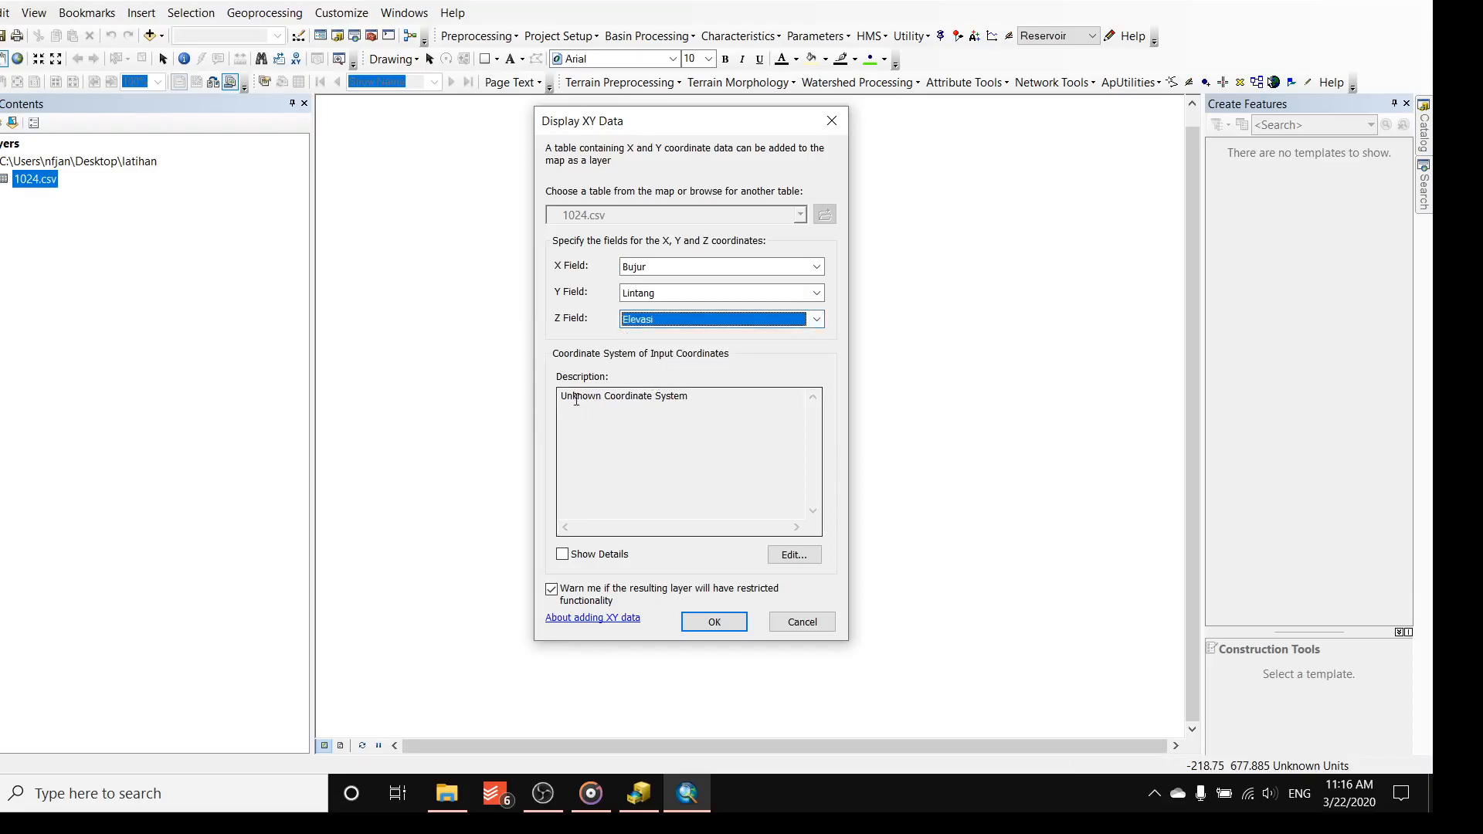
- Assign the WGS 1984 geographic coordinate system to the input coordinates and create the XY point layer, accepting the missing Object-ID notice
left_click_drag(689, 402, 561, 389)
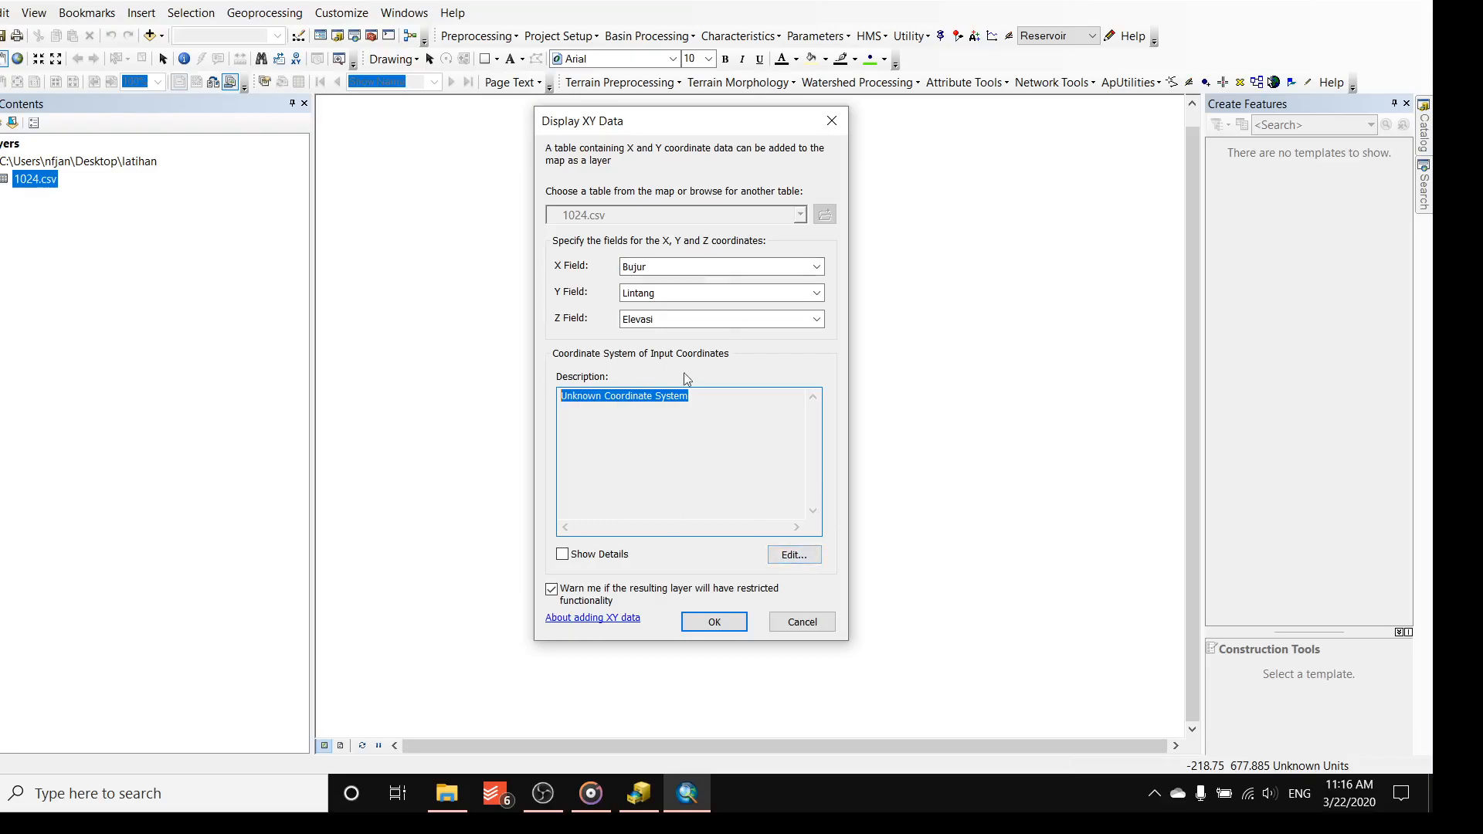
left_click(794, 553)
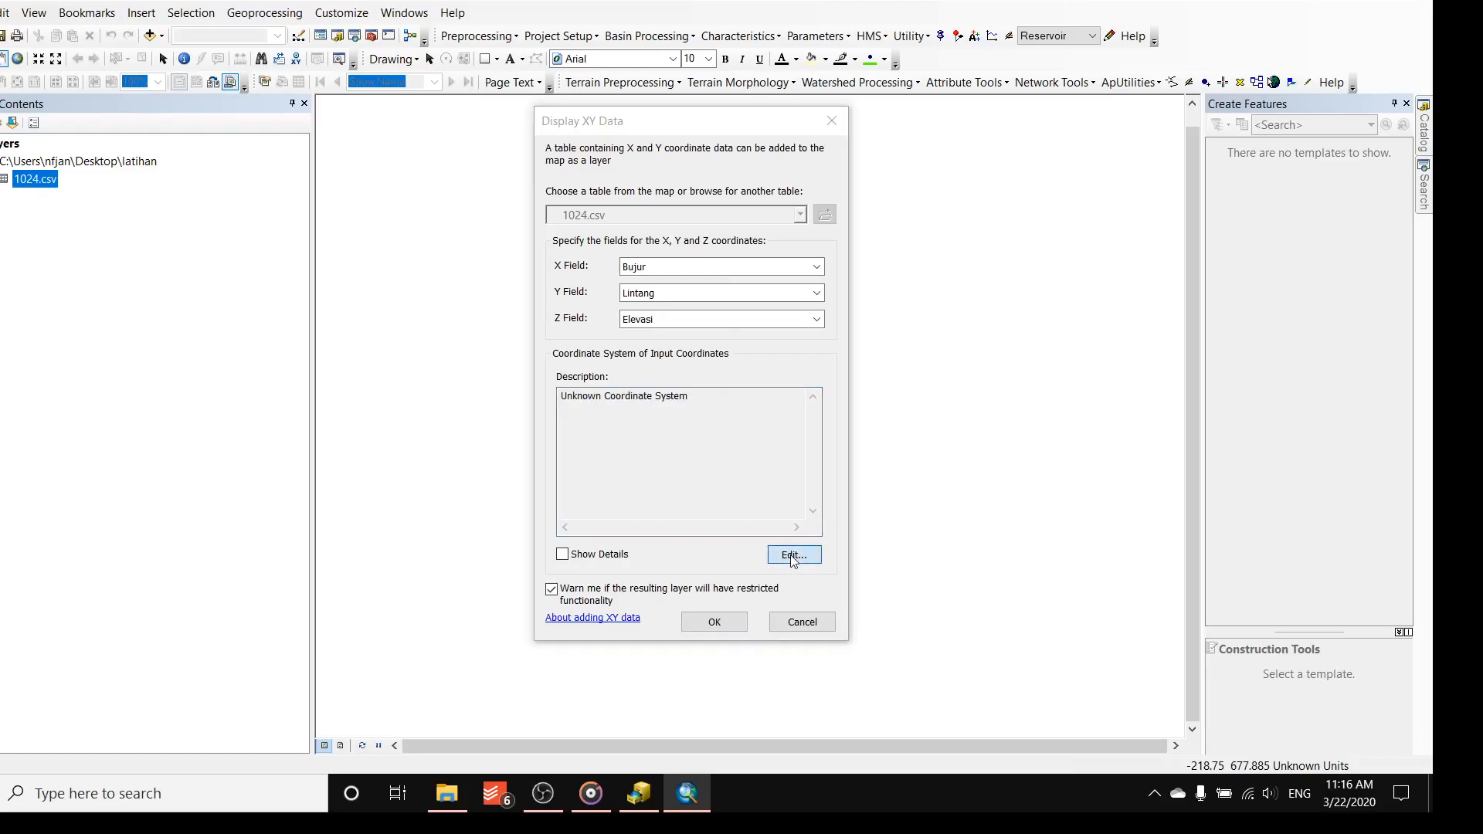
double_click(533, 237)
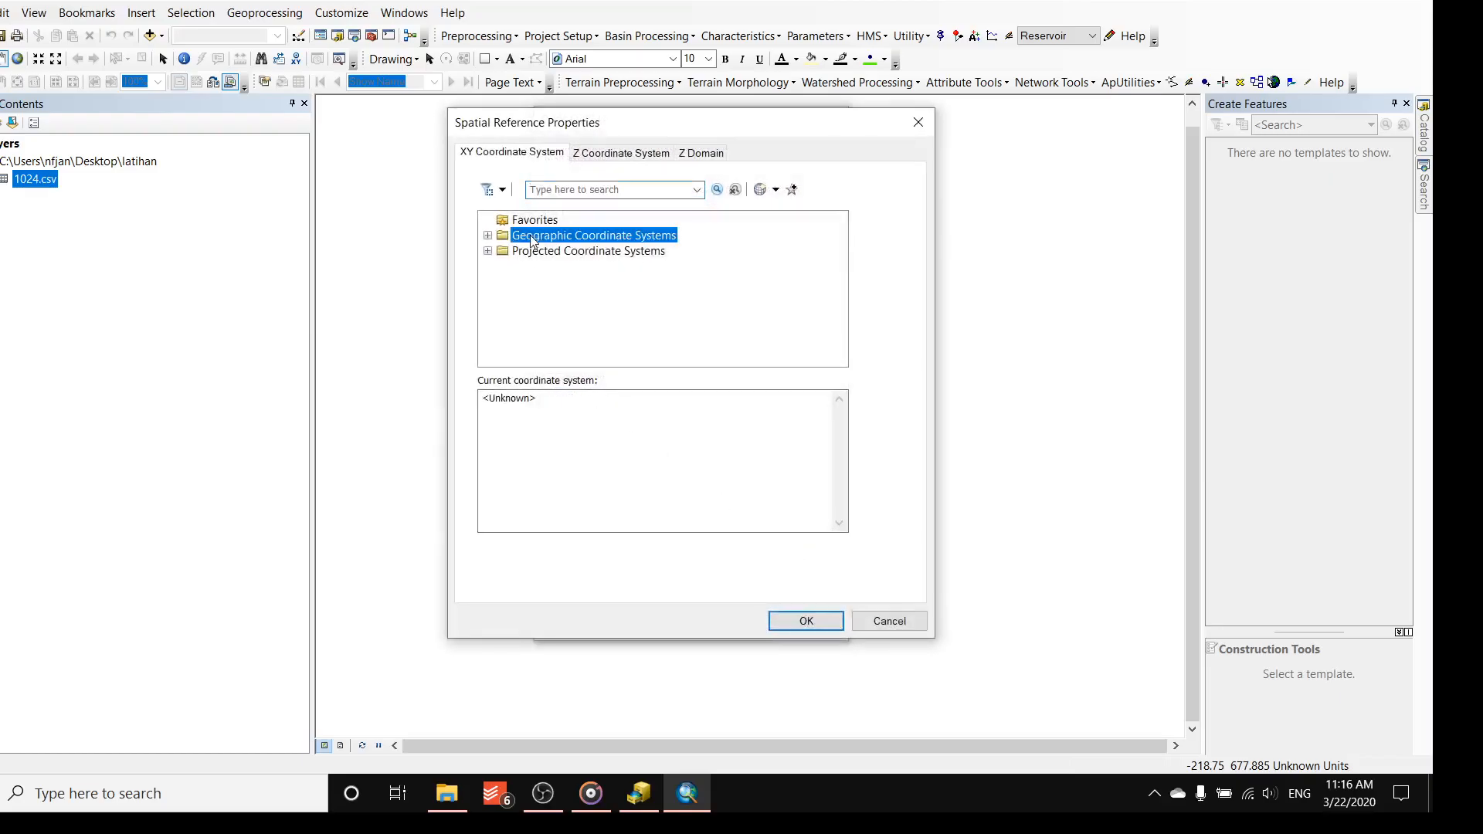
double_click(562, 344)
scroll(626, 345, "down", 3)
left_click(588, 345)
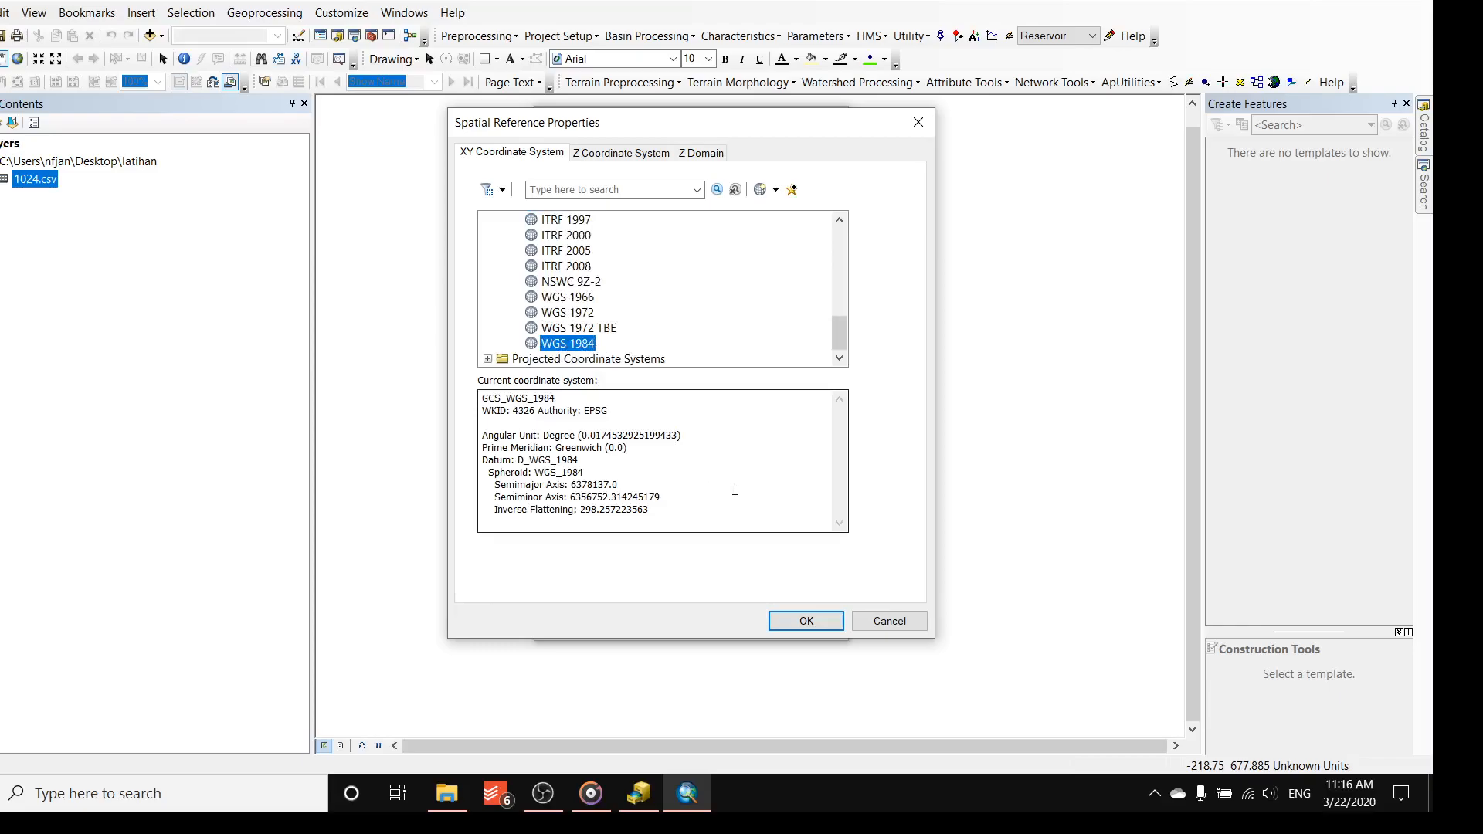
left_click(802, 623)
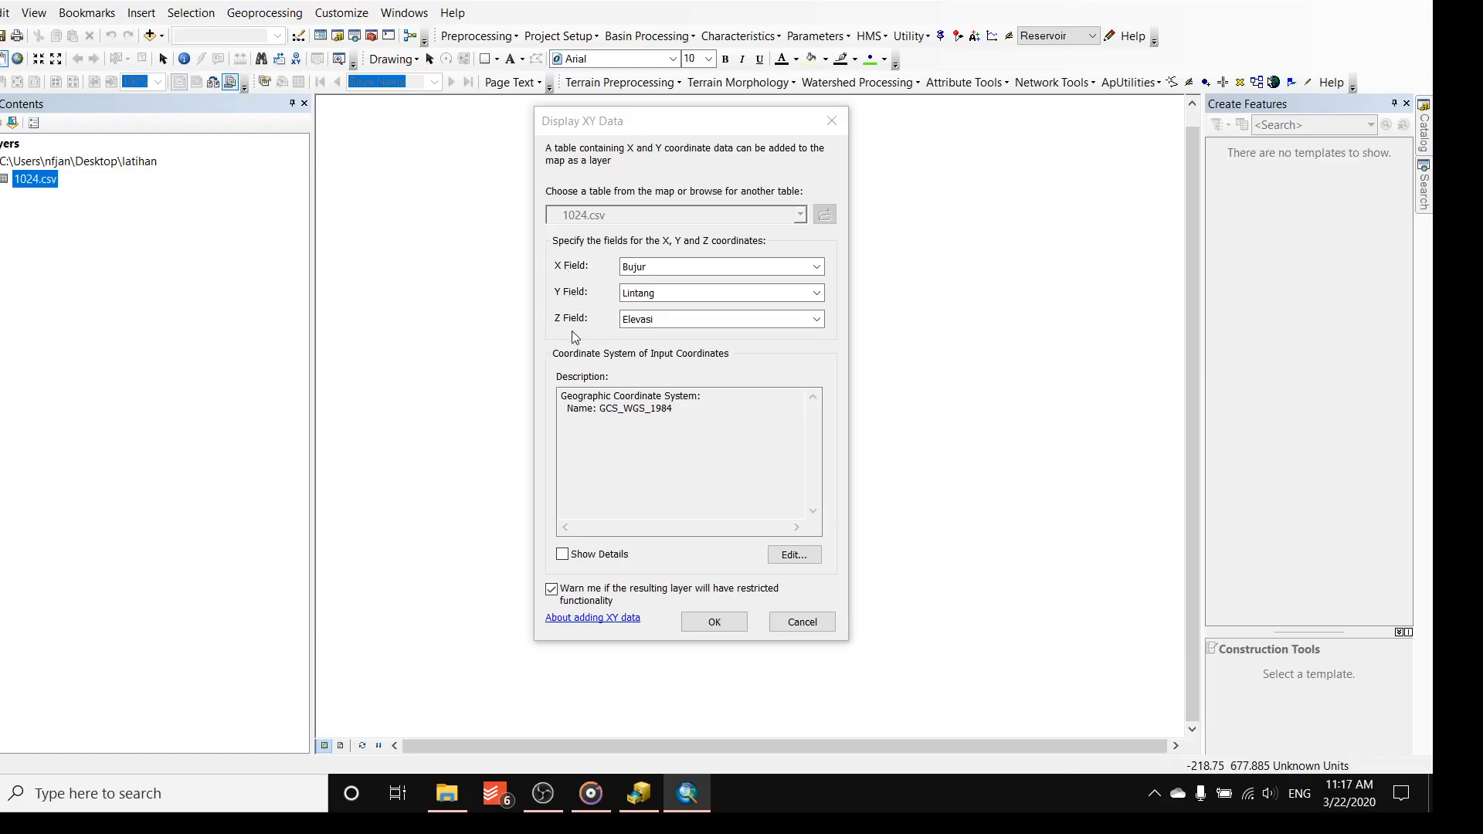
left_click(715, 623)
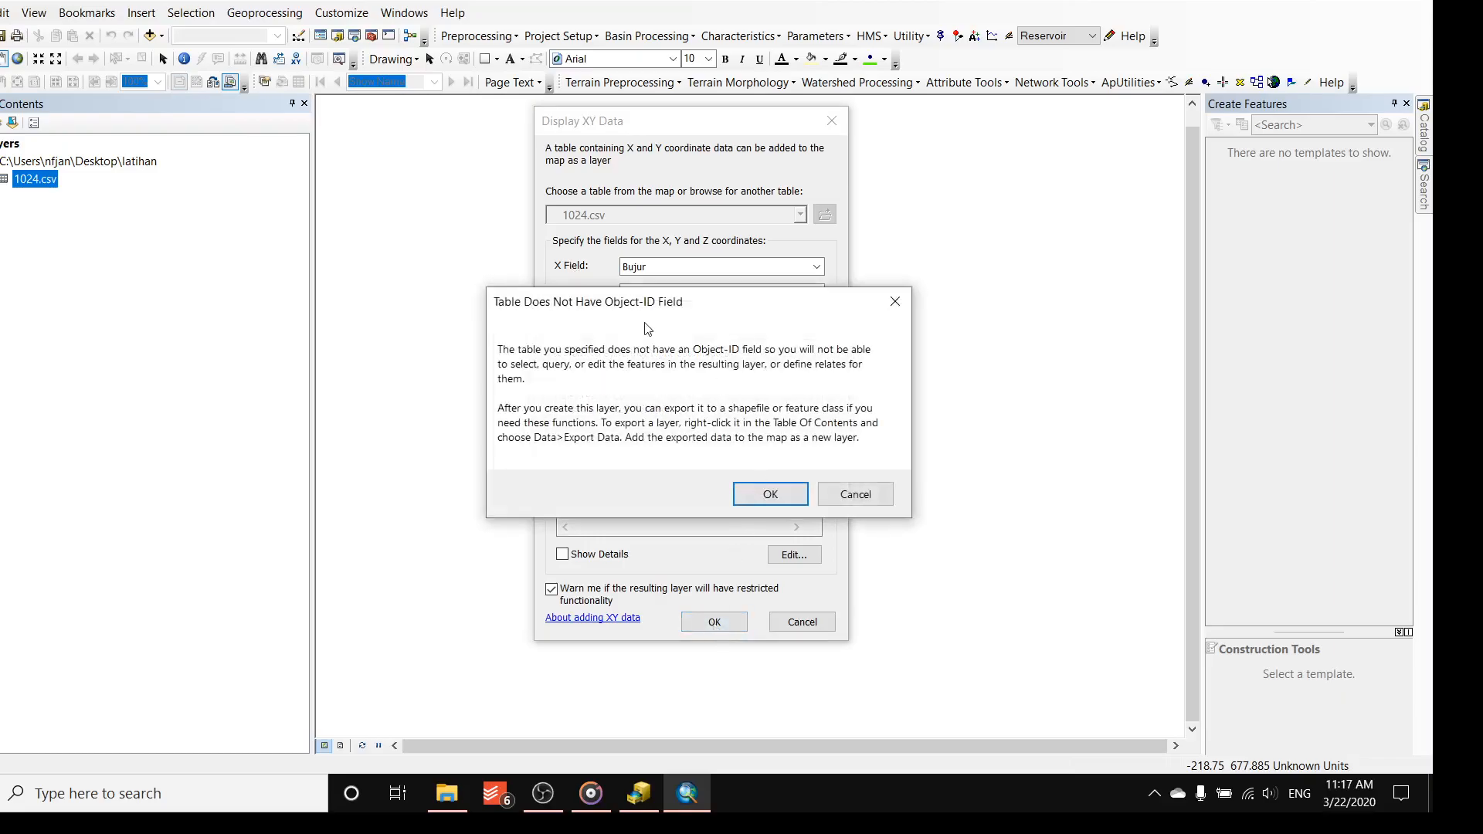
left_click(768, 495)
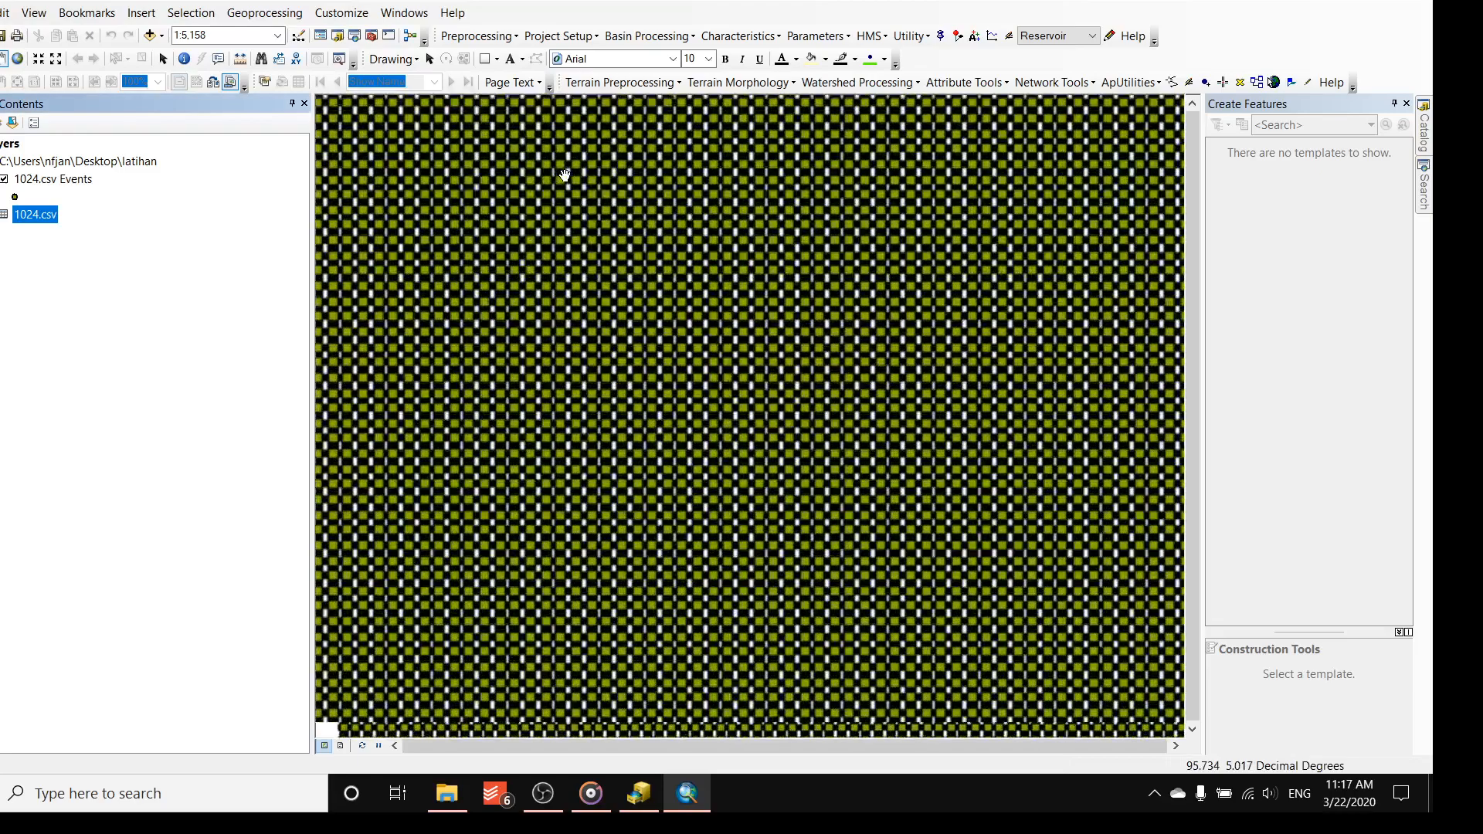
- Examine the point grid on the map and identify the attributes of its upper-left corner point
scroll(662, 272, "up", 3)
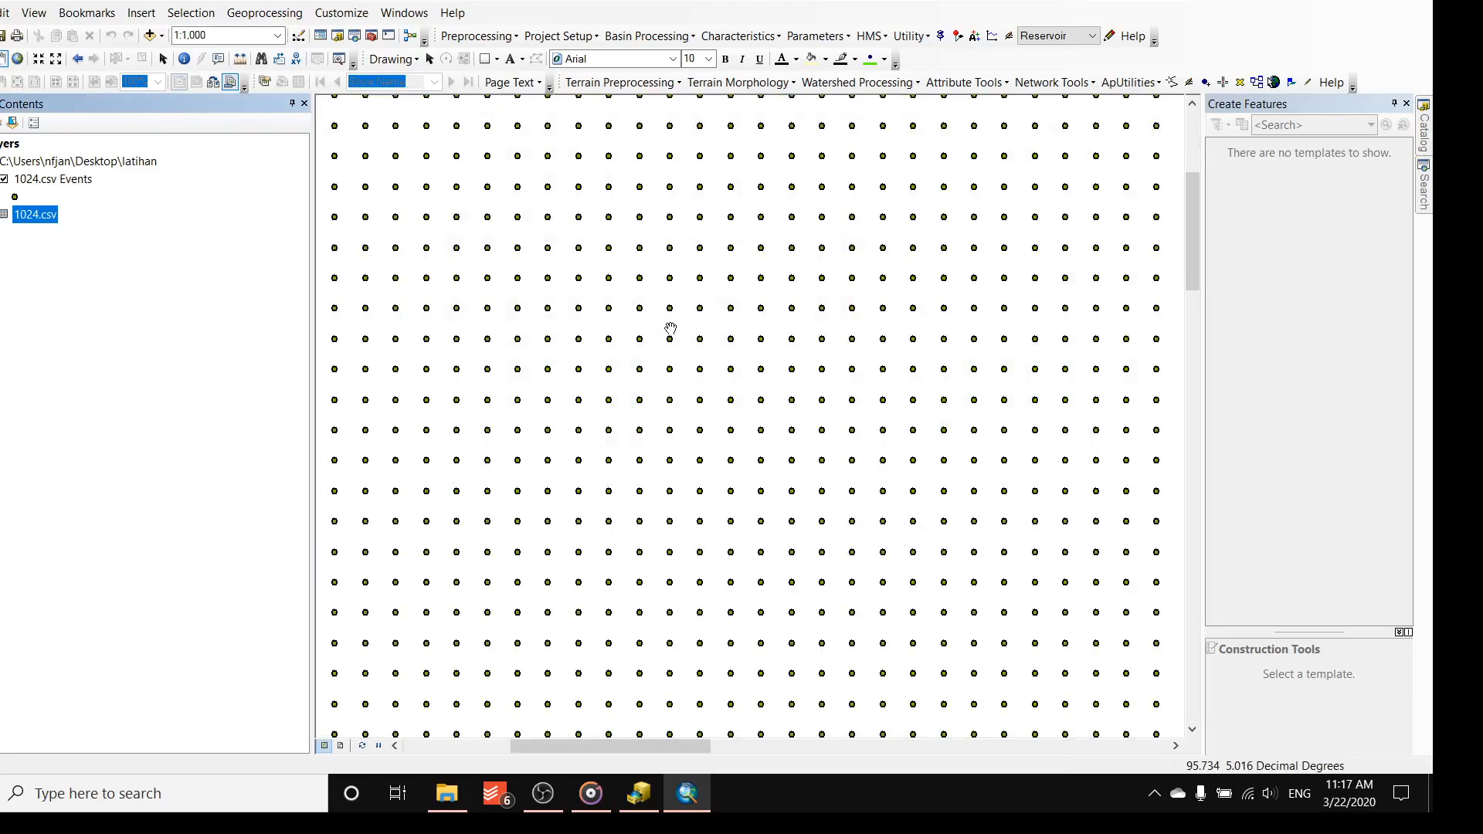
scroll(657, 322, "up", 3)
scroll(680, 324, "down", 2)
scroll(699, 331, "down", 3)
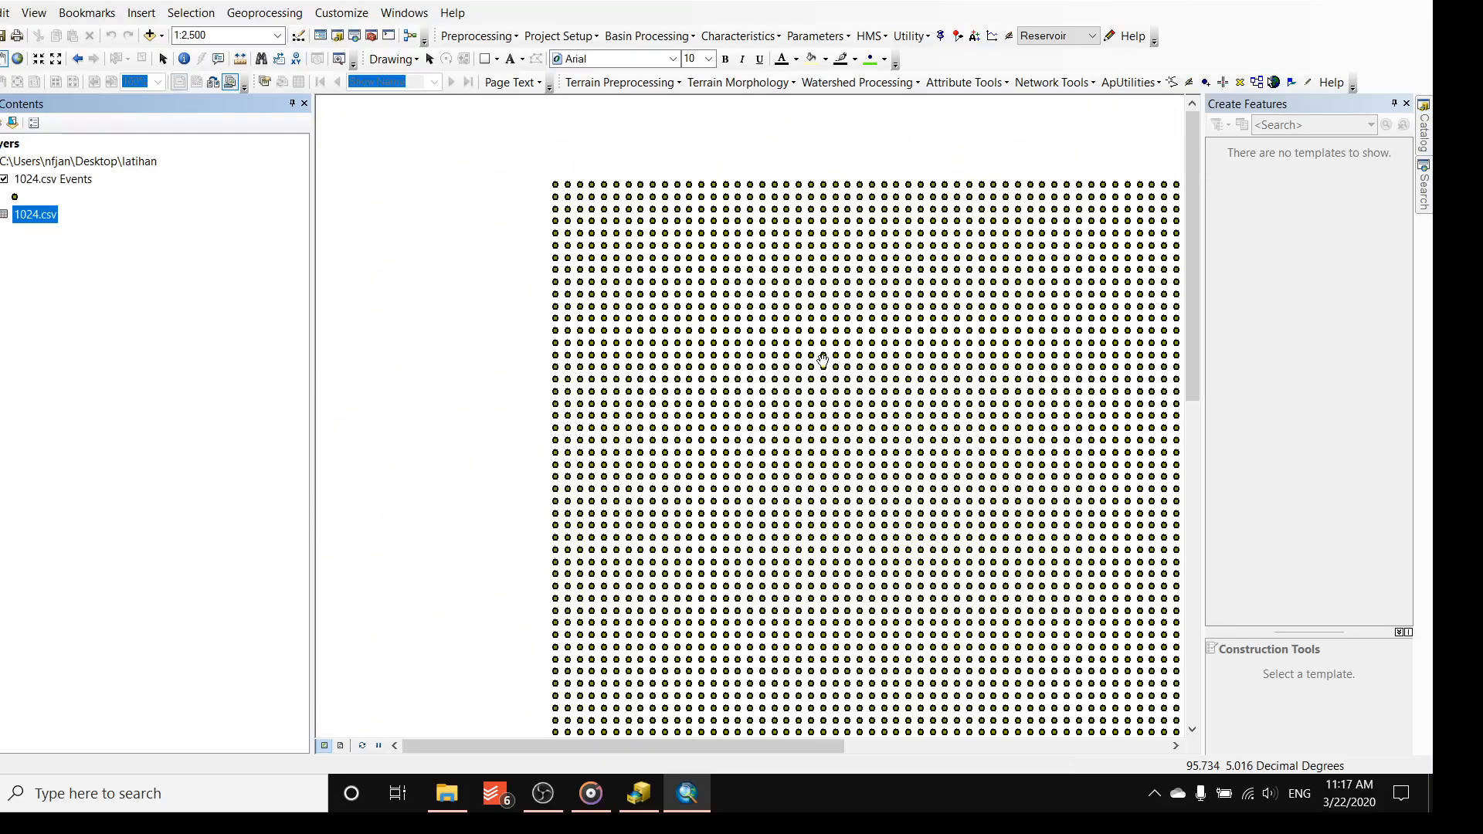
scroll(498, 282, "up", 3)
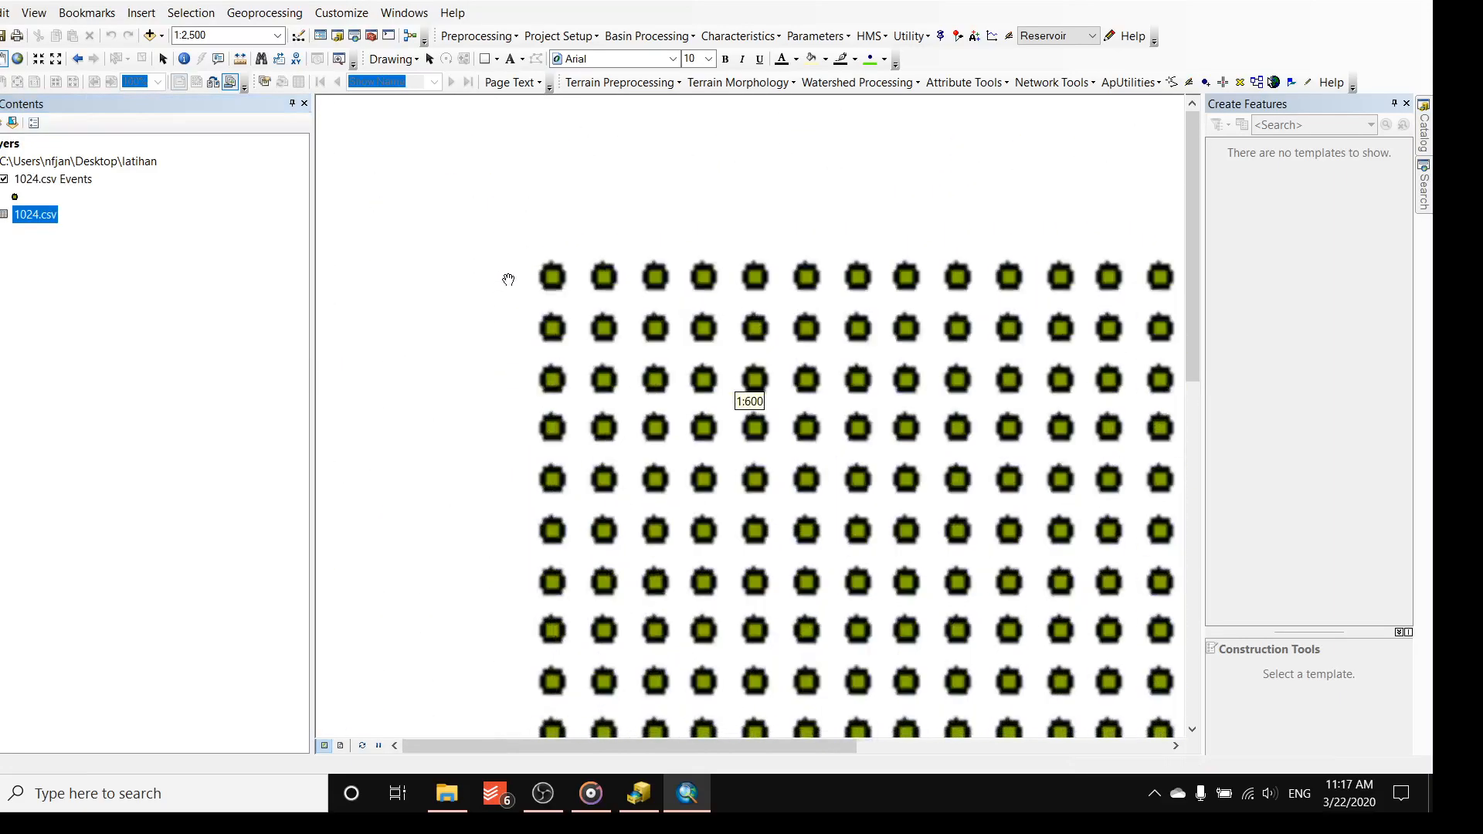
left_click(184, 60)
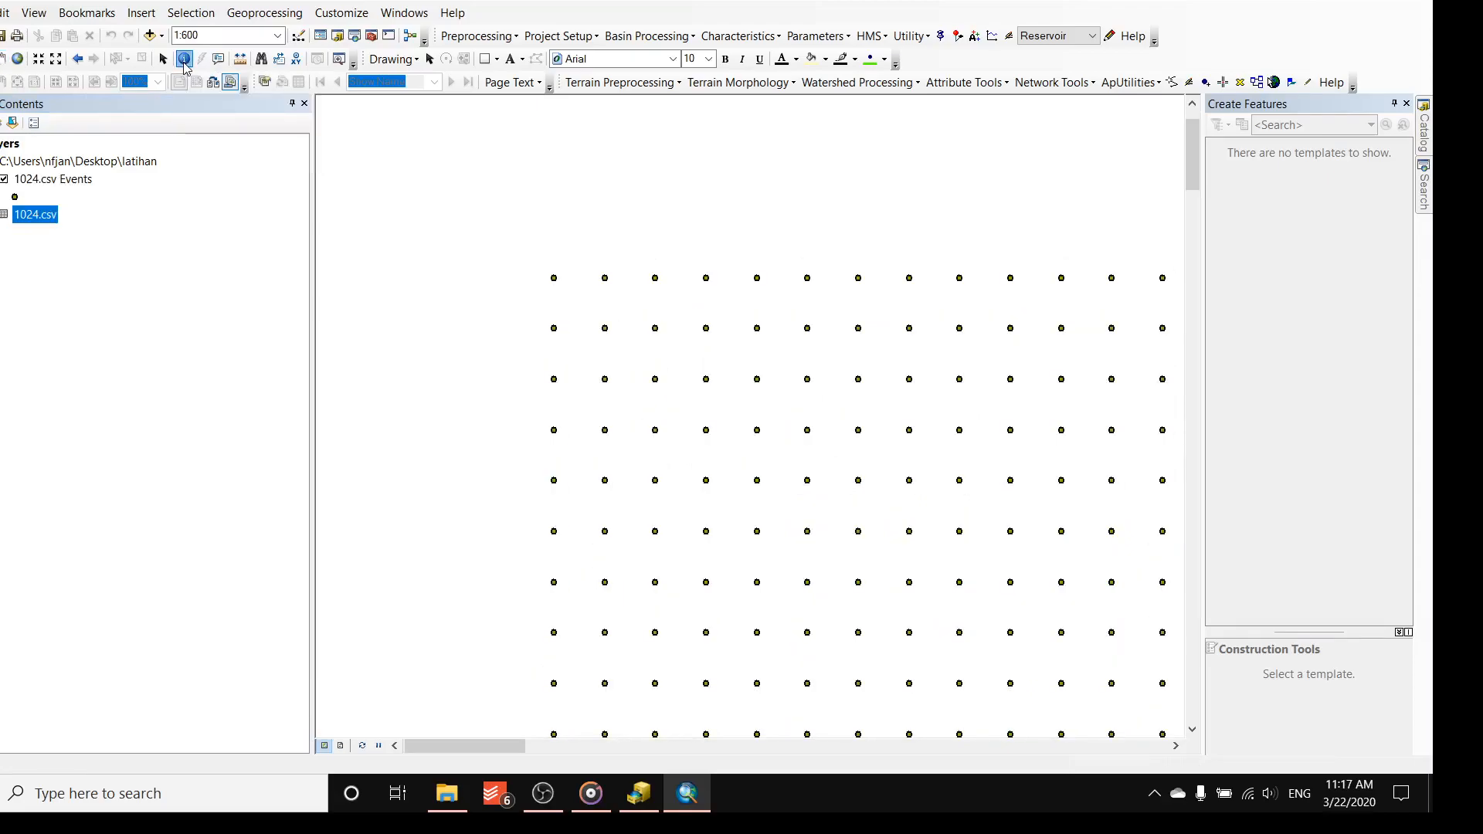
left_click(518, 272)
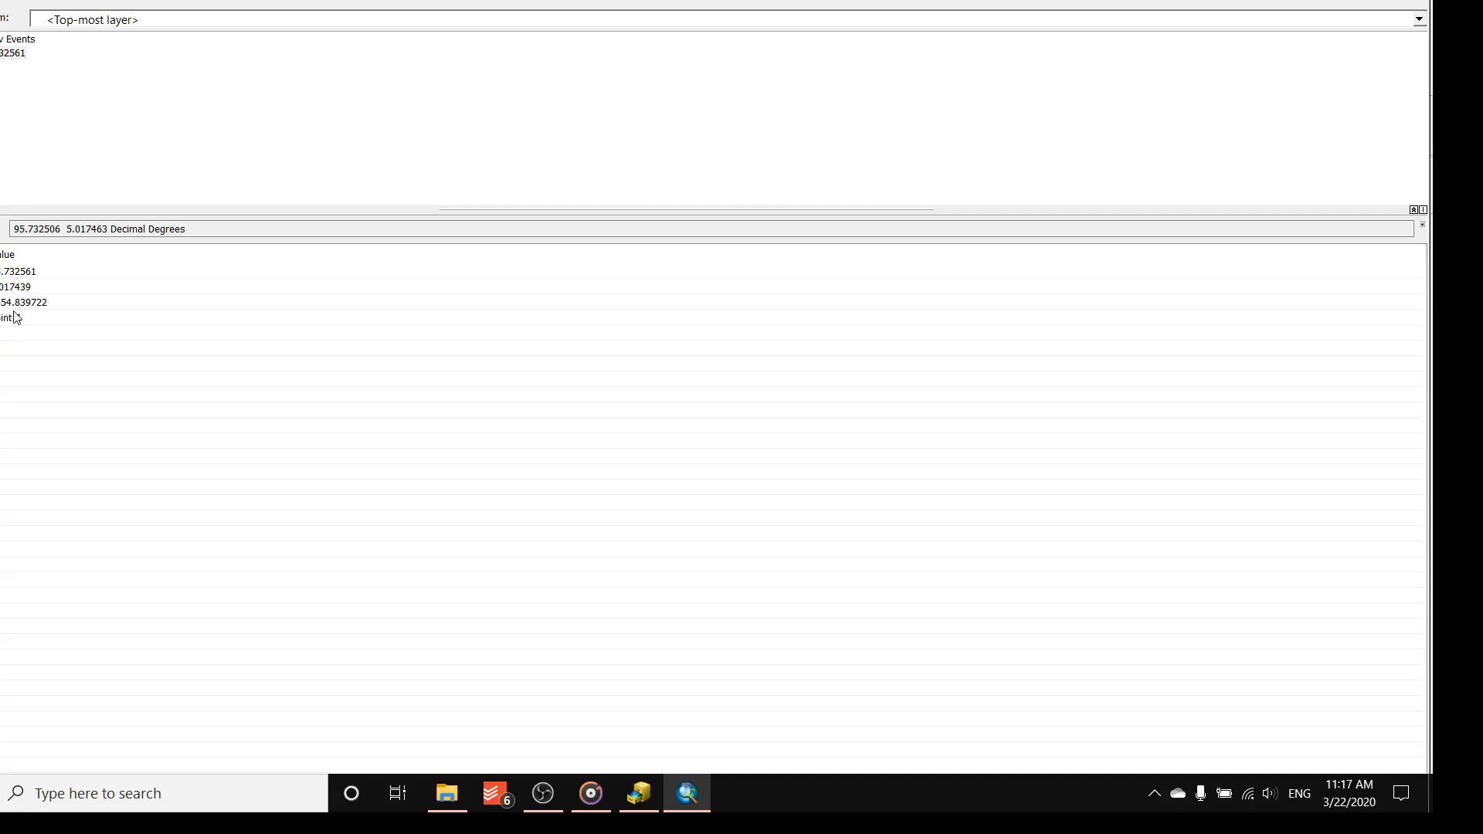
left_click(1418, 0)
- Review the whole point grid and the attribute table of the 1024.csv Events layer, and close the table
scroll(772, 351, "up", 2)
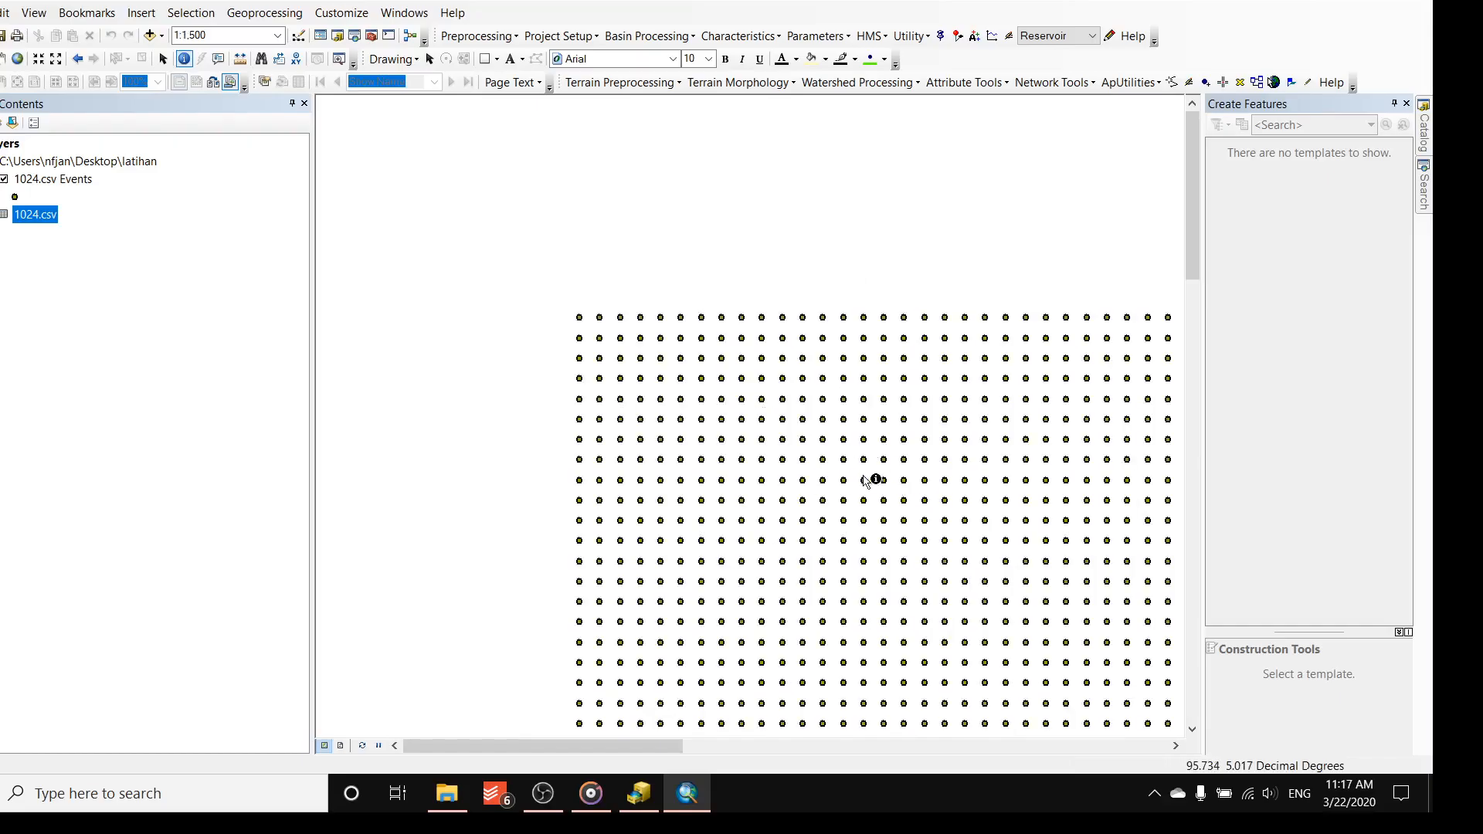
scroll(787, 392, "up", 3)
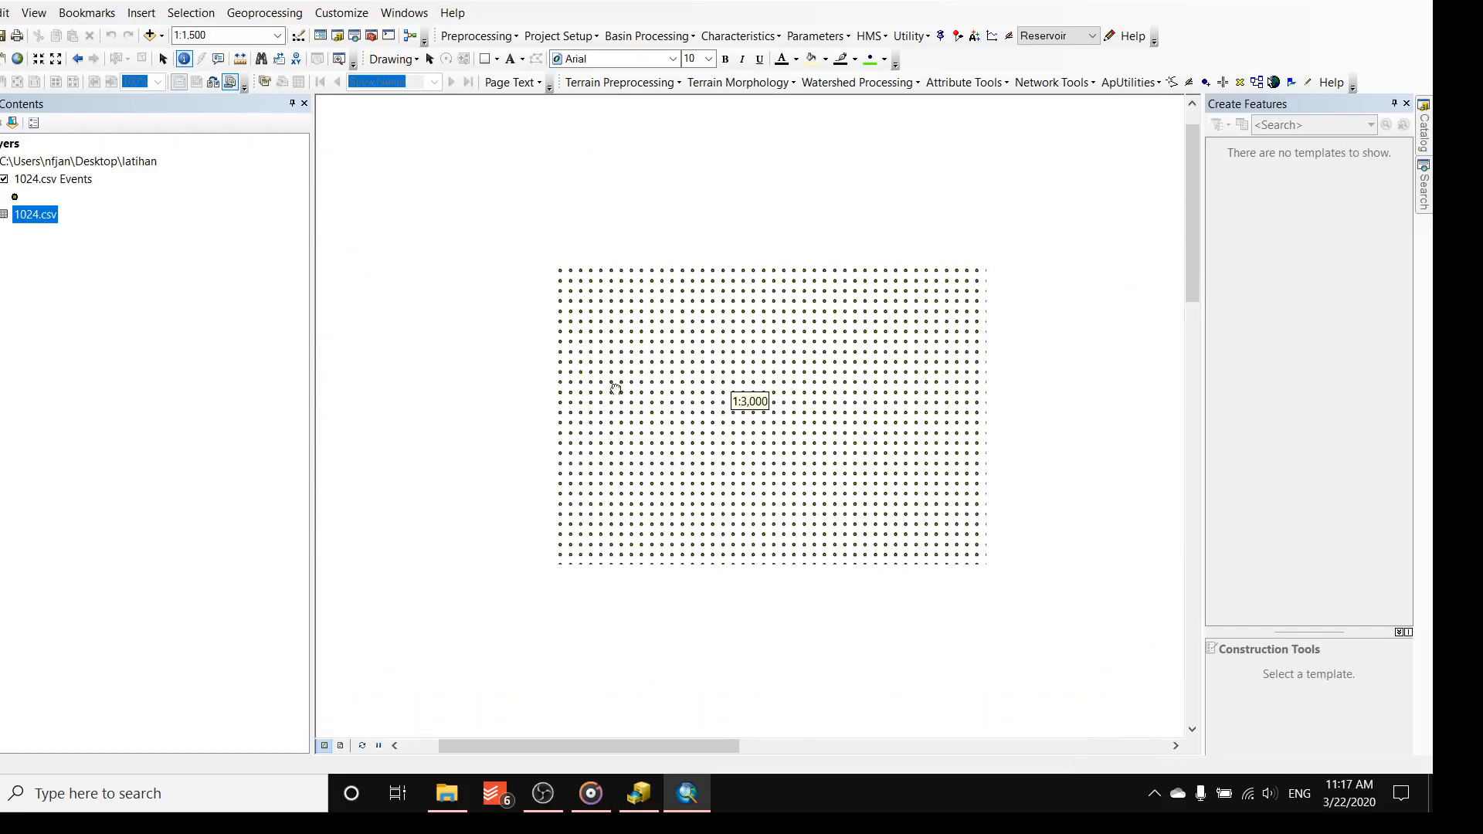
left_click_drag(875, 463, 670, 366)
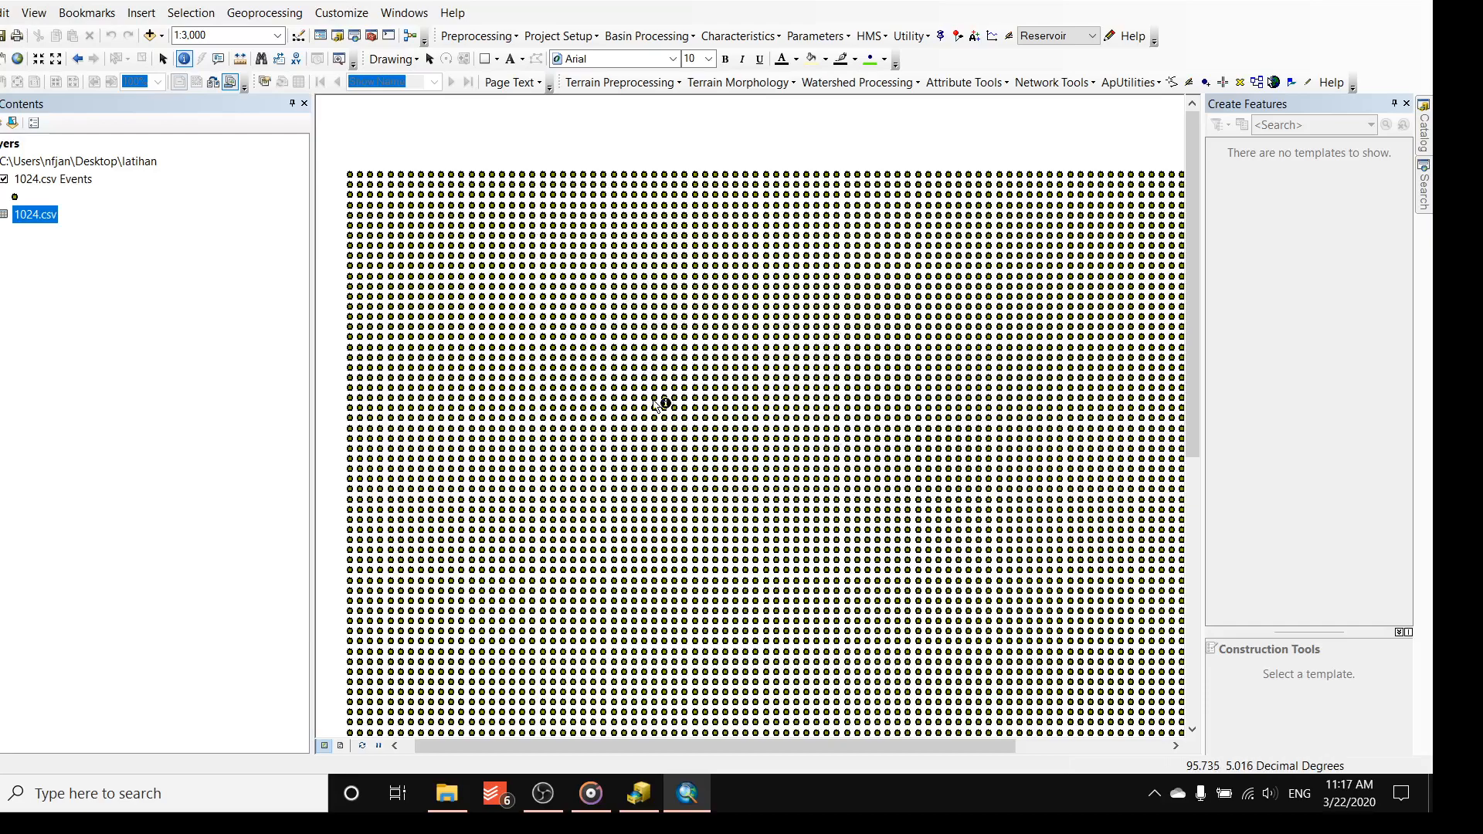
right_click(29, 181)
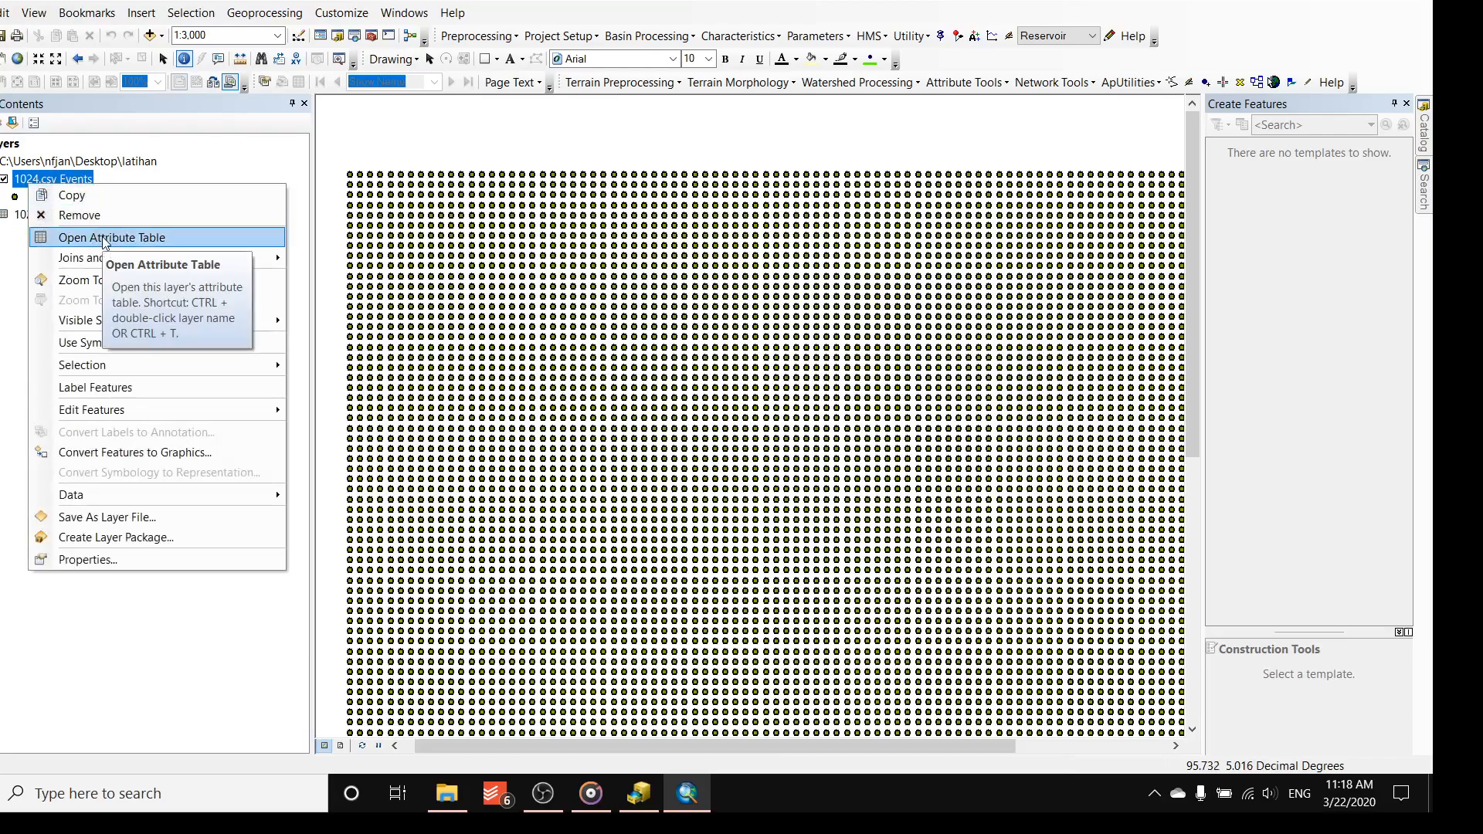
left_click(105, 238)
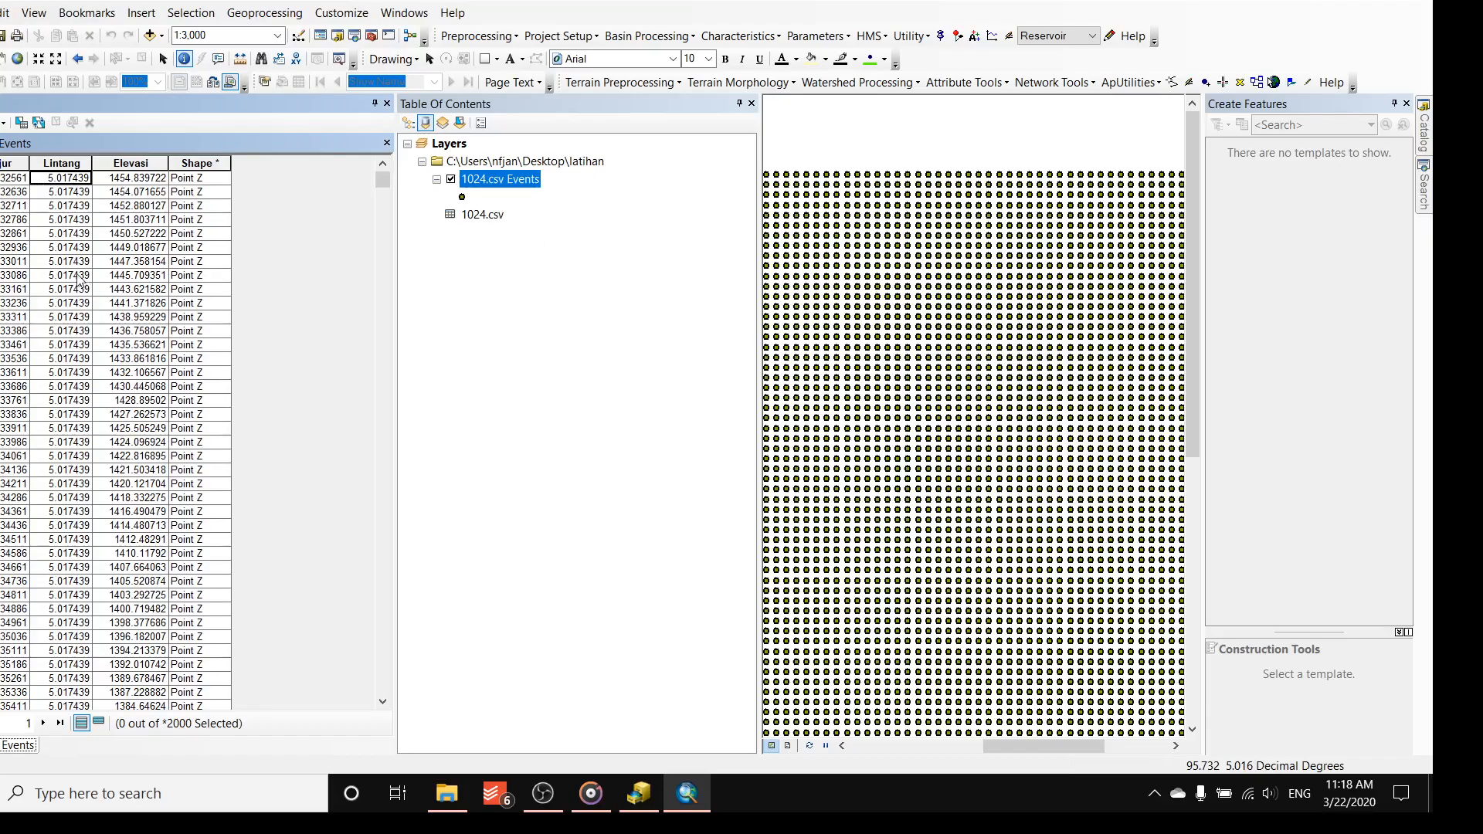
left_click(387, 143)
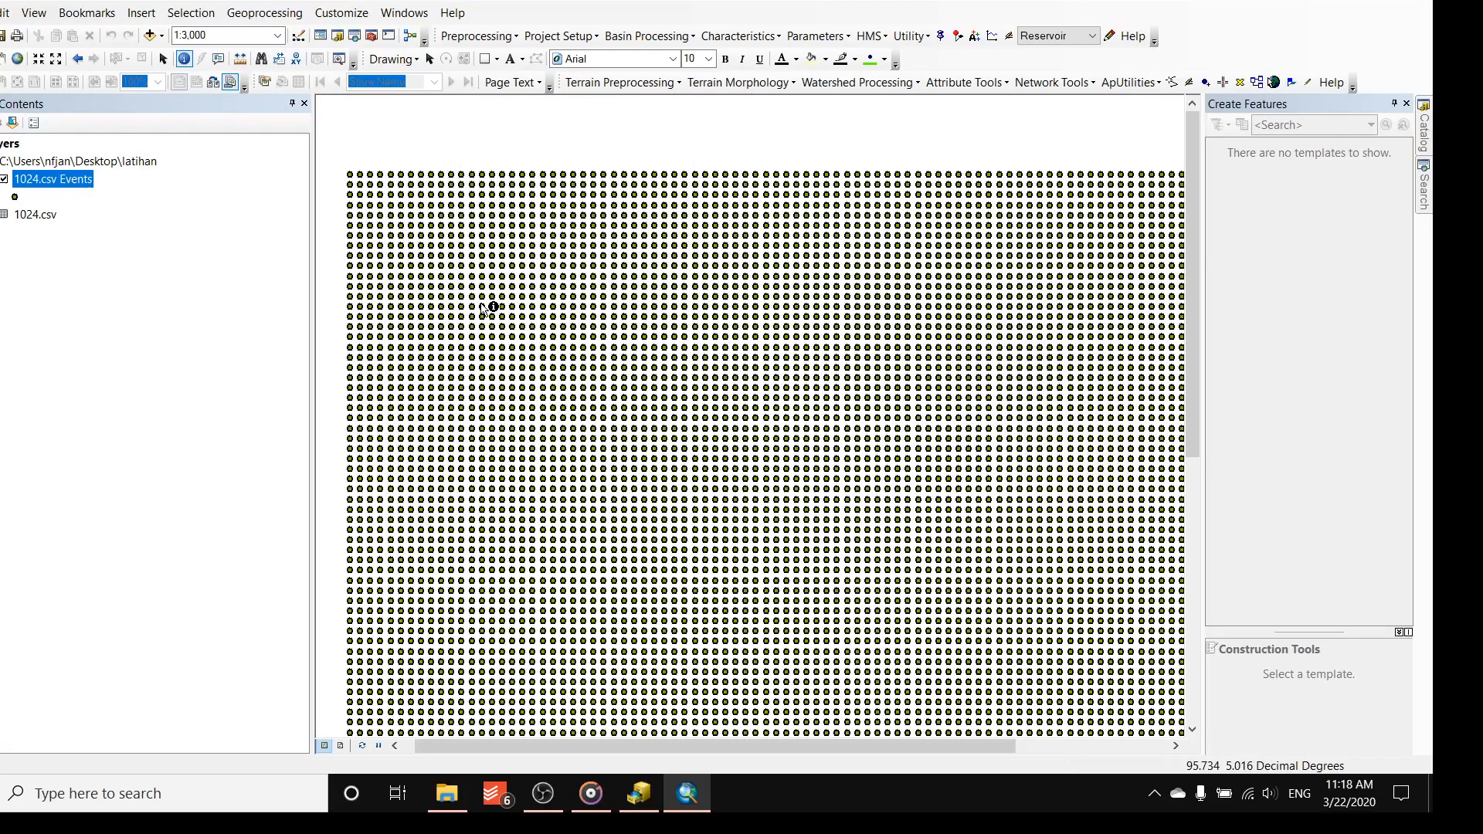
- Start exporting the data of the 1024.csv Events layer and choose the kontur.gdb geodatabase as the output location
left_click_drag(907, 389, 818, 356)
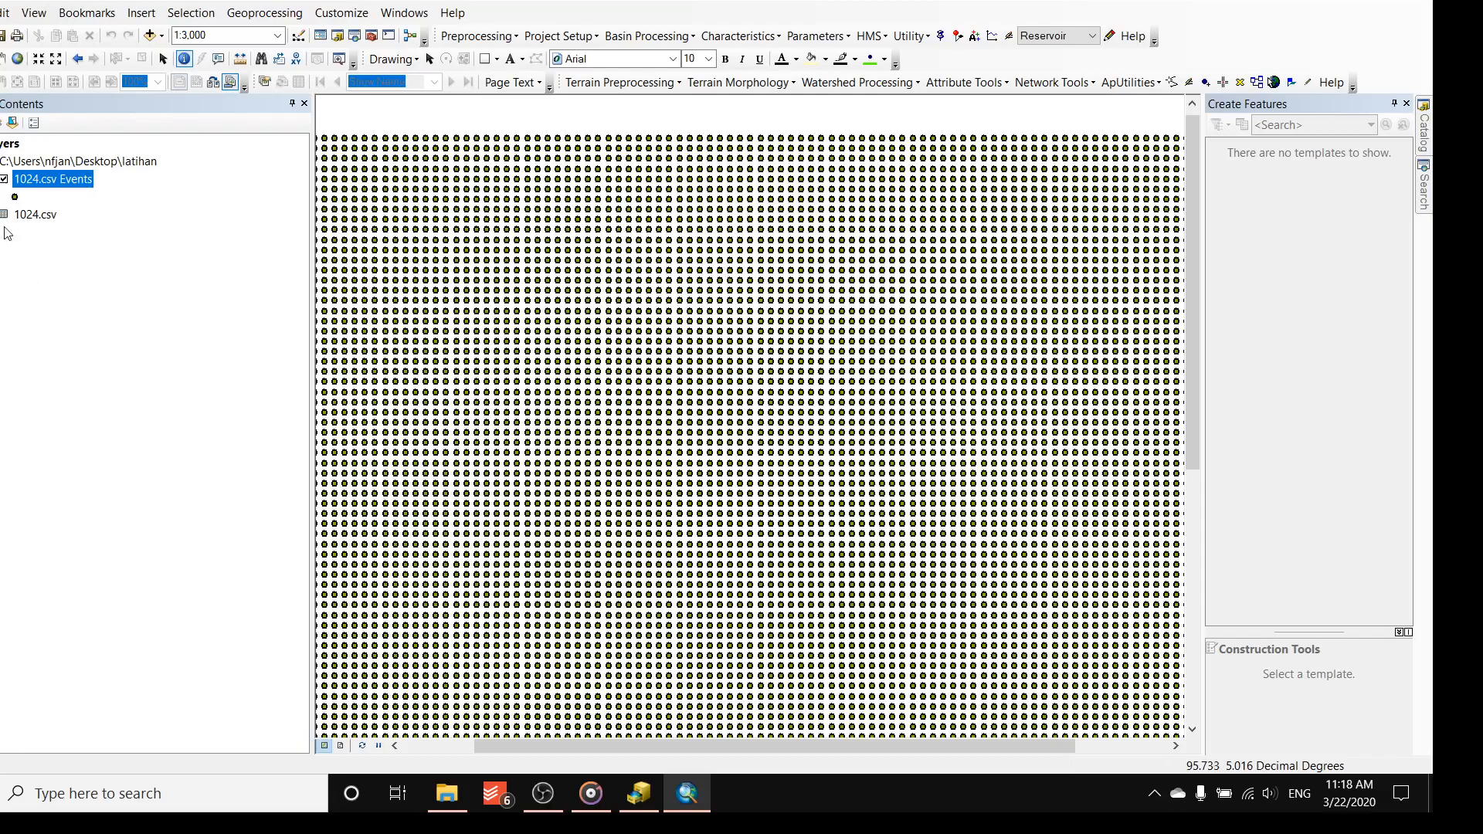
right_click(44, 183)
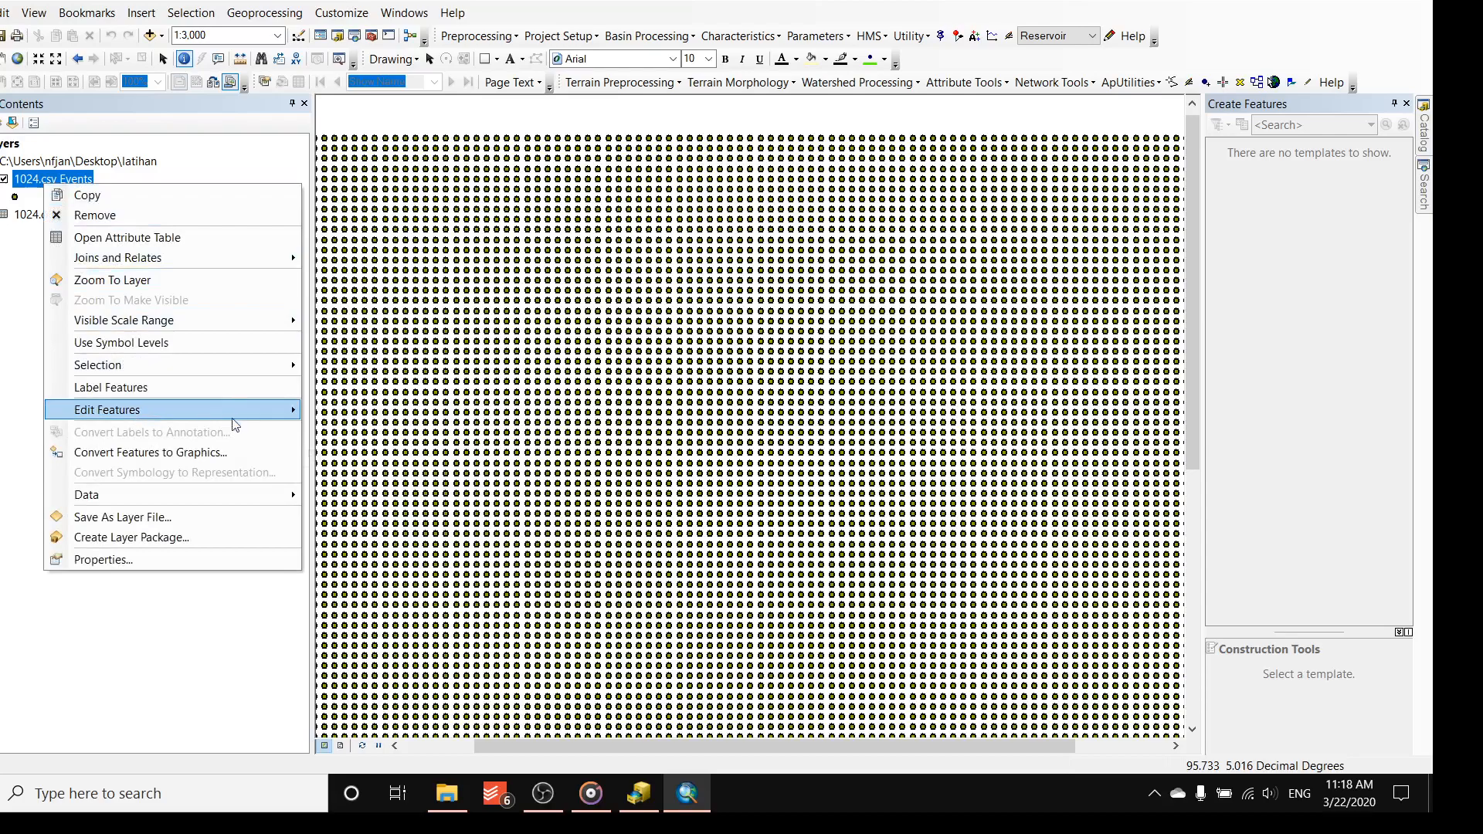
mouse_move(185, 505)
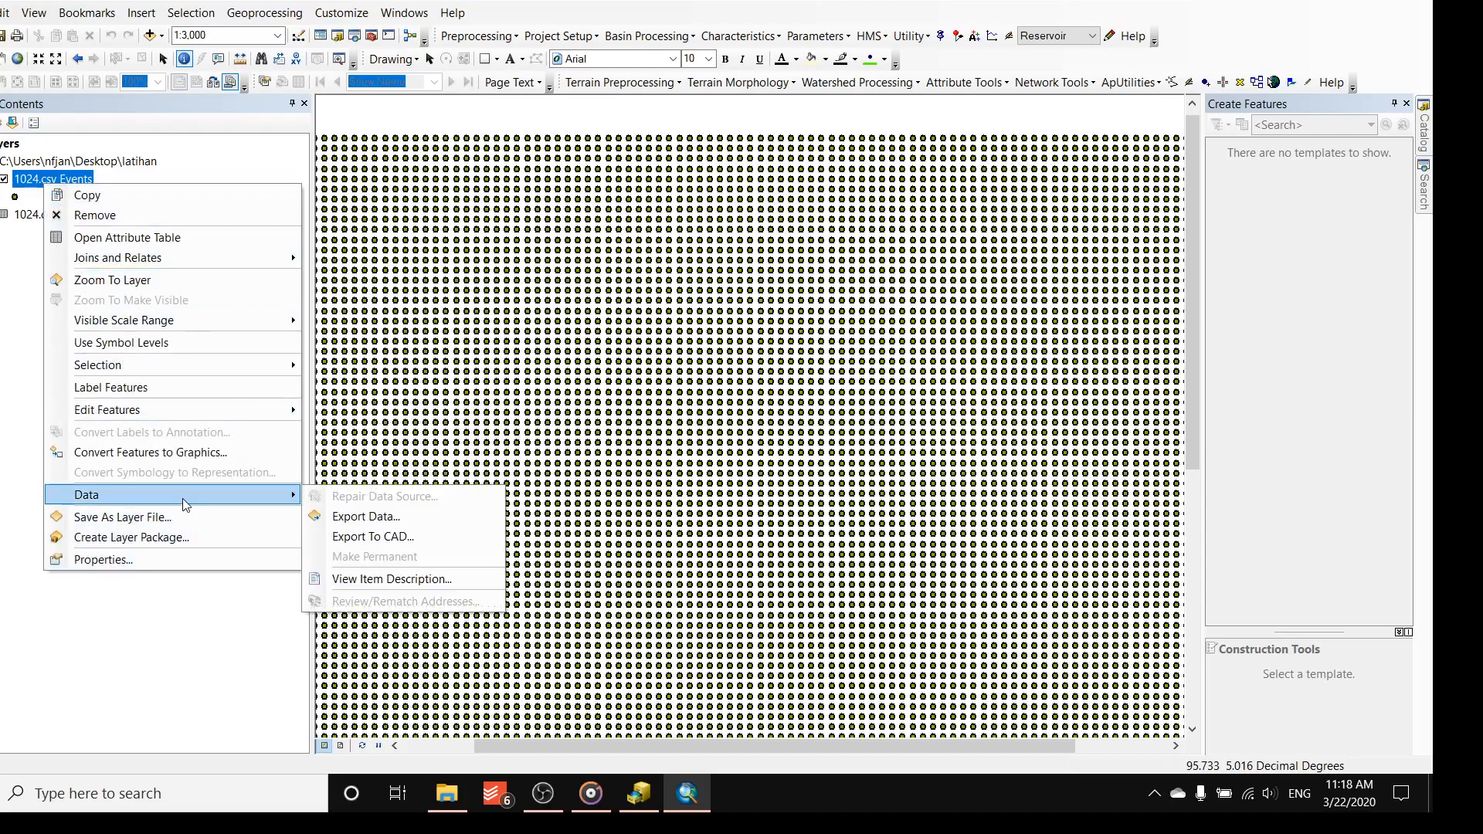
left_click(354, 518)
left_click(850, 418)
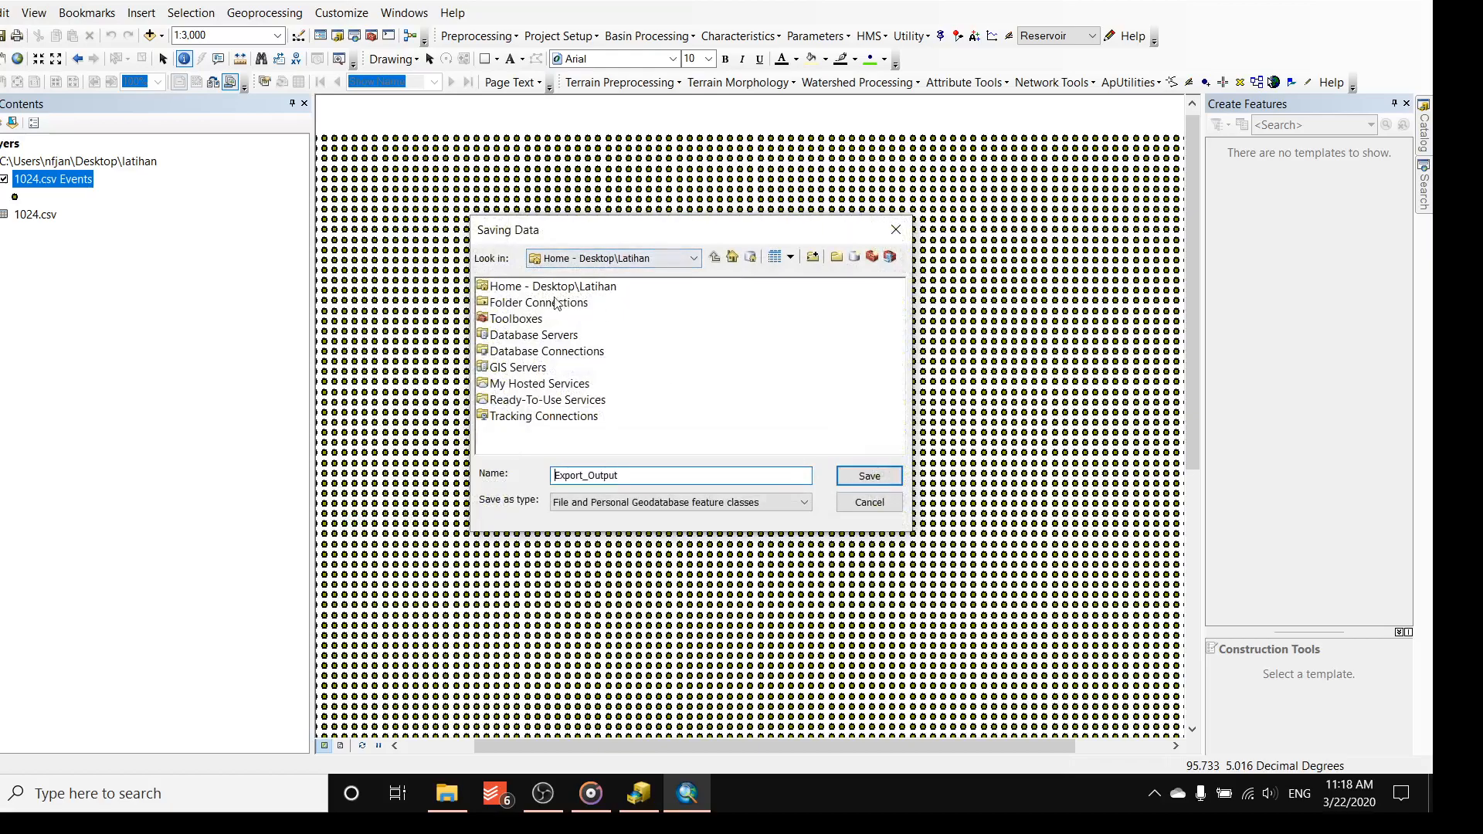
left_click(553, 288)
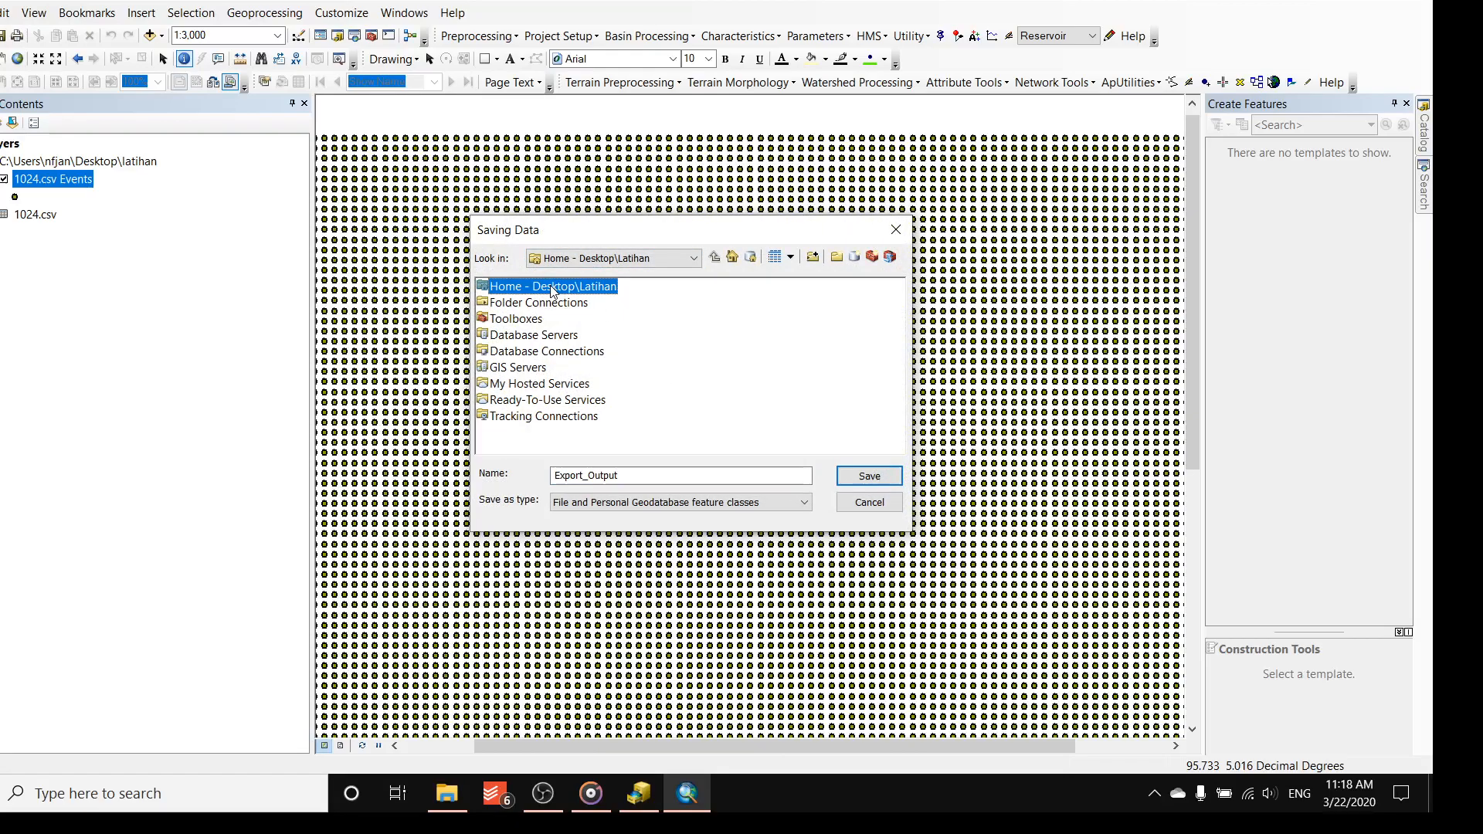
double_click(553, 290)
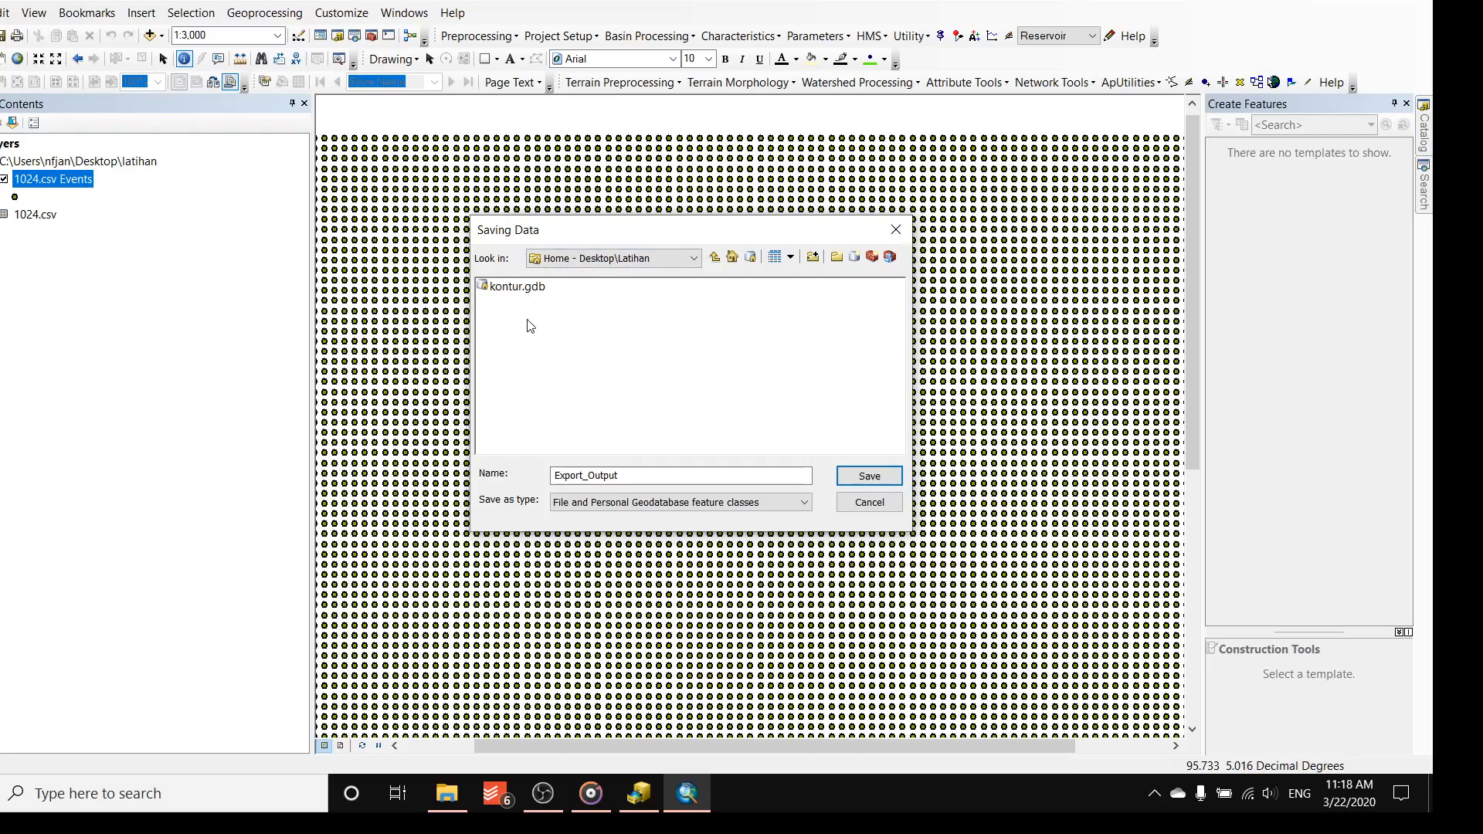
double_click(529, 291)
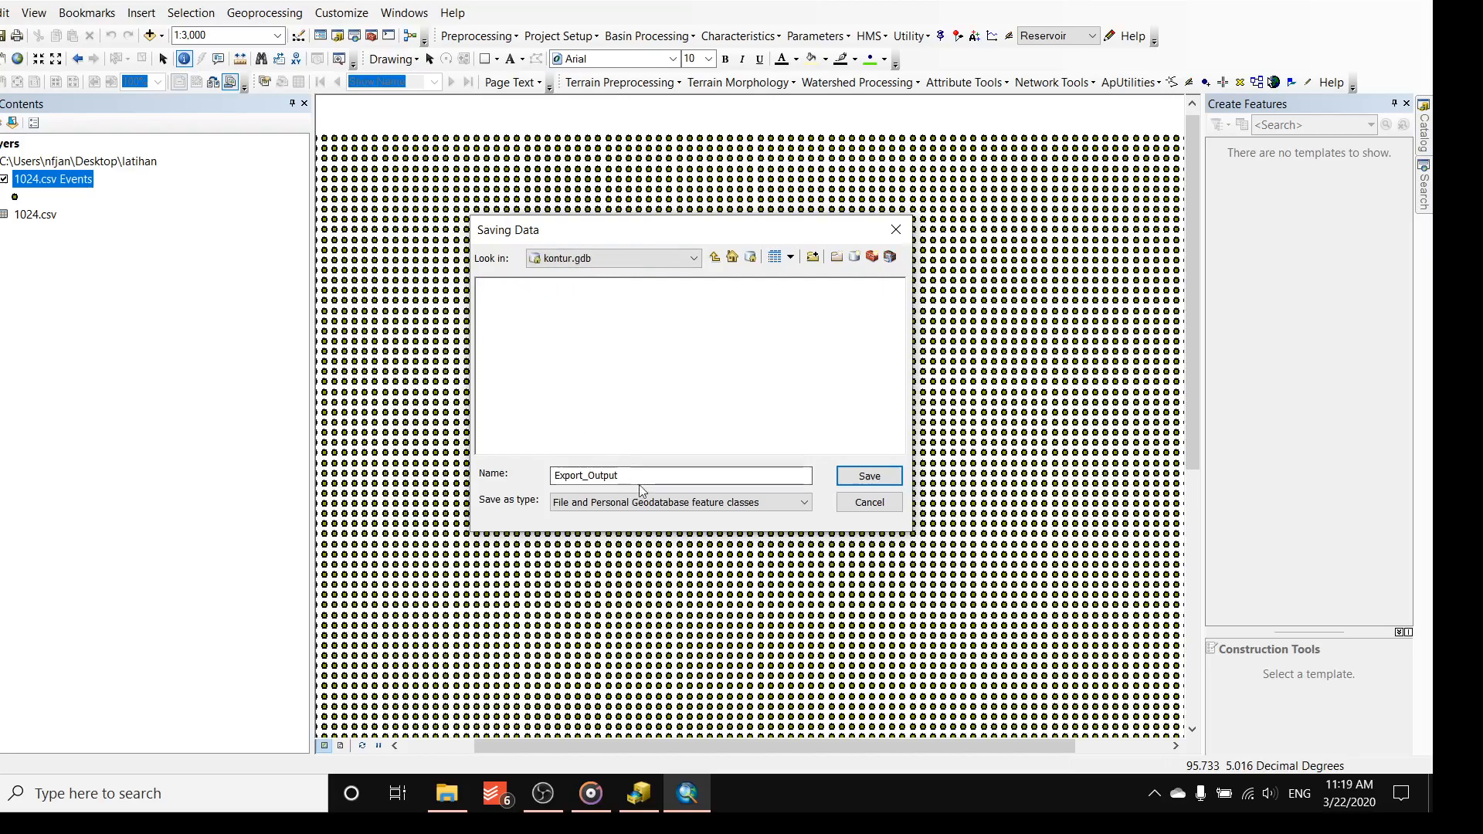
- Name the output feature class grid_points, export all features with the layer's source coordinate system, and add the result to the map
left_click_drag(647, 474, 341, 477)
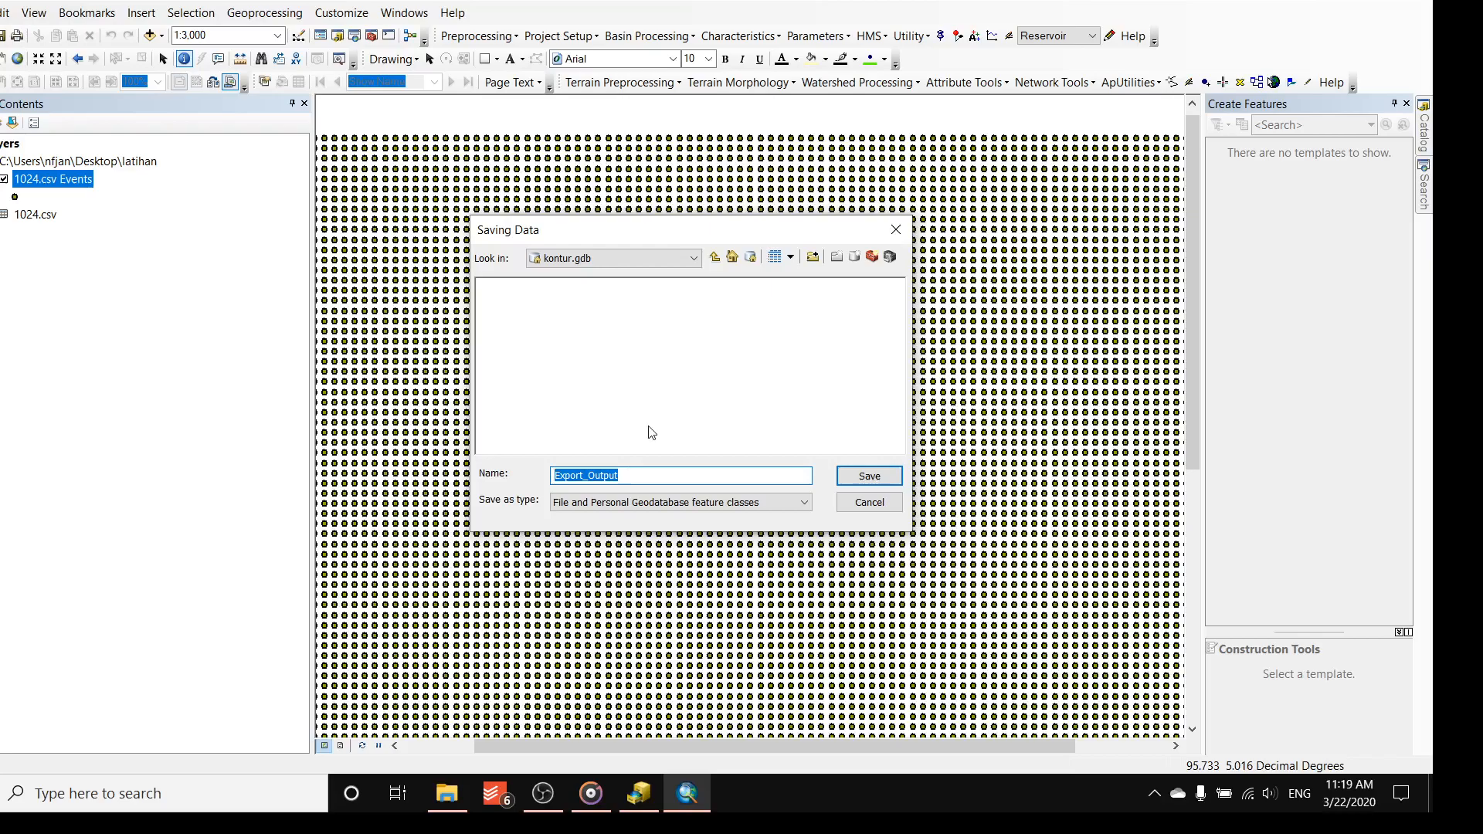
type("g")
type("rid_points")
key("Return")
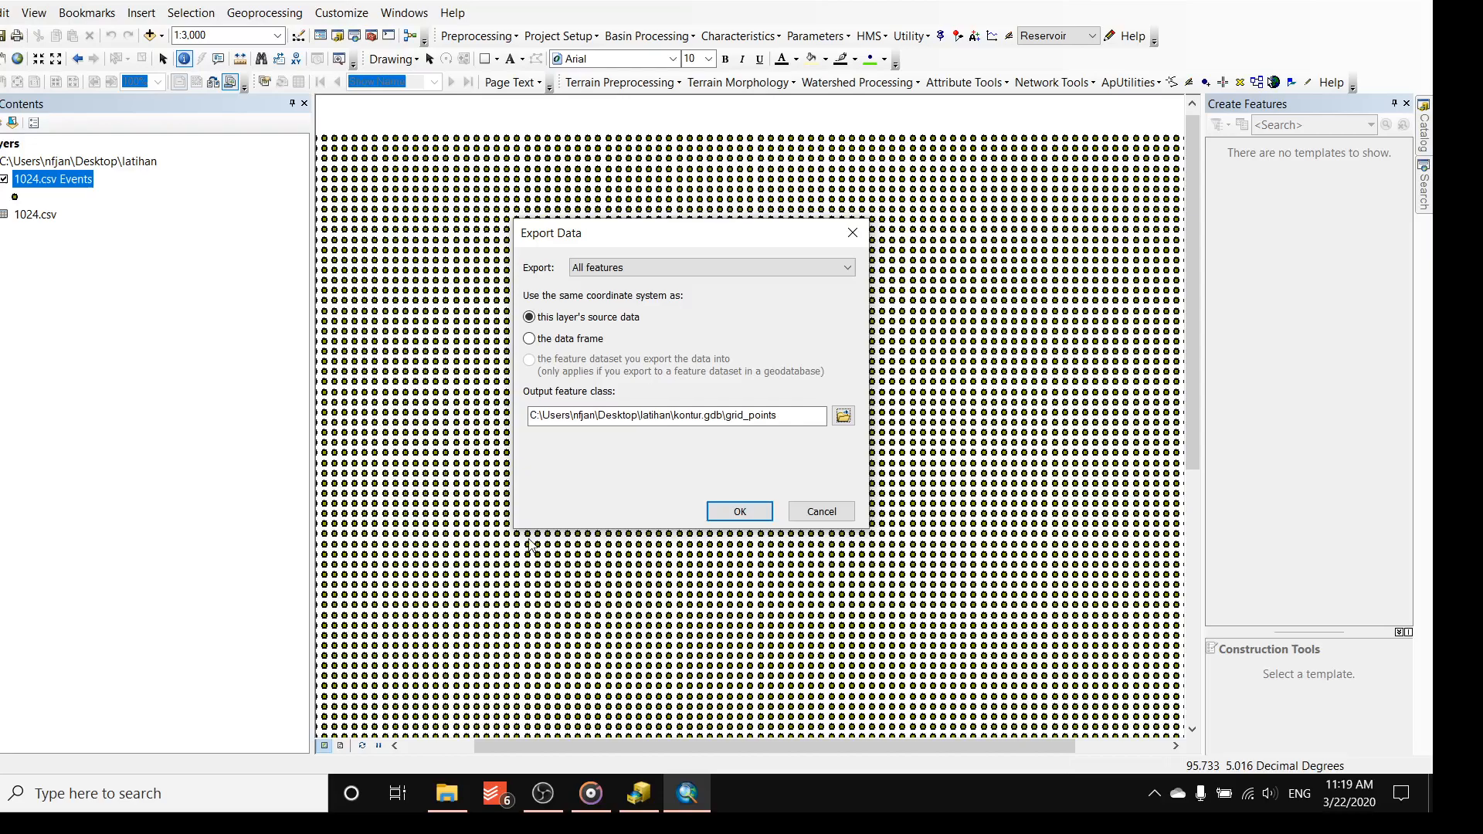
left_click(736, 508)
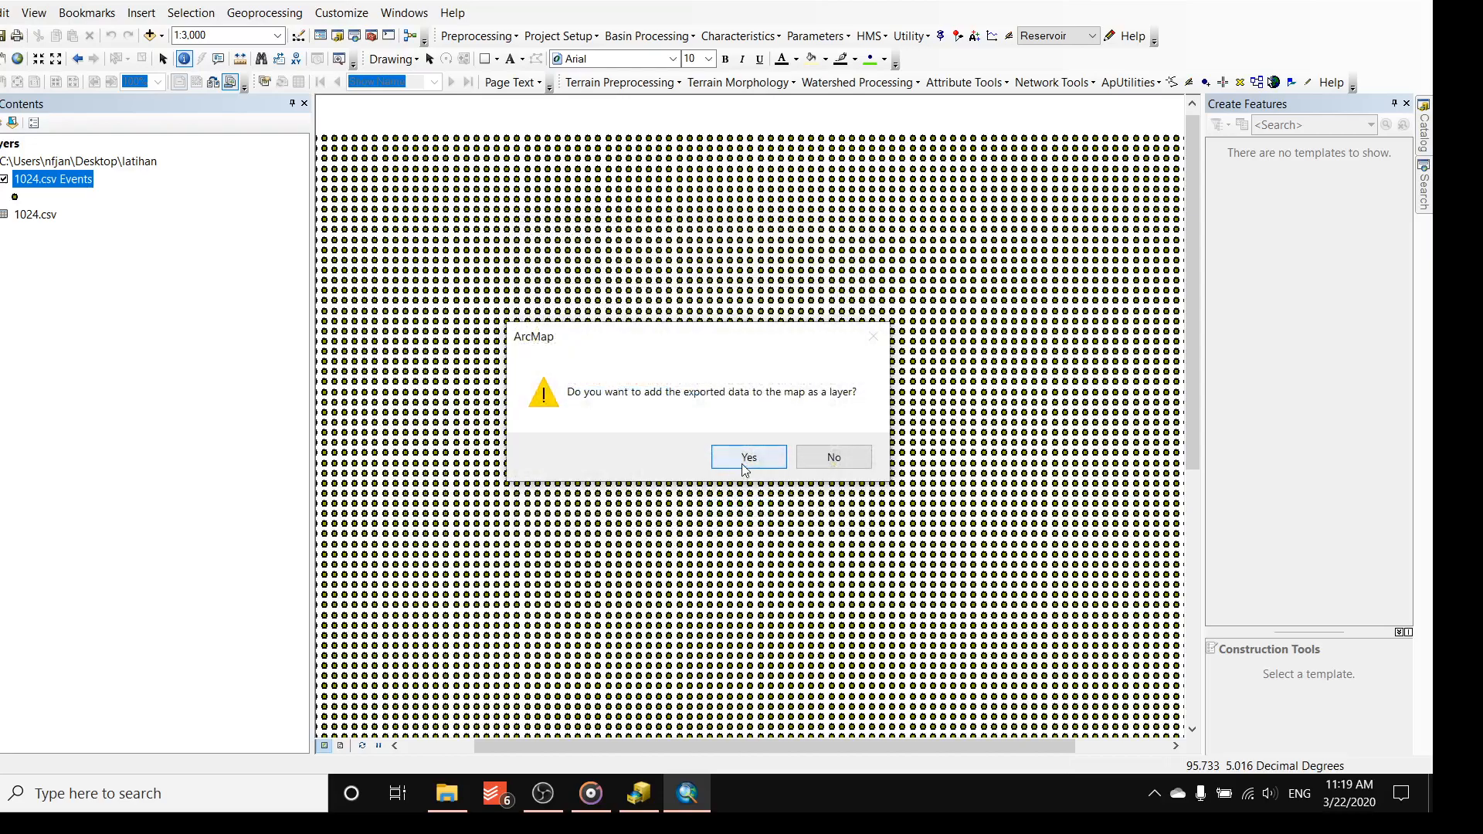
left_click(742, 467)
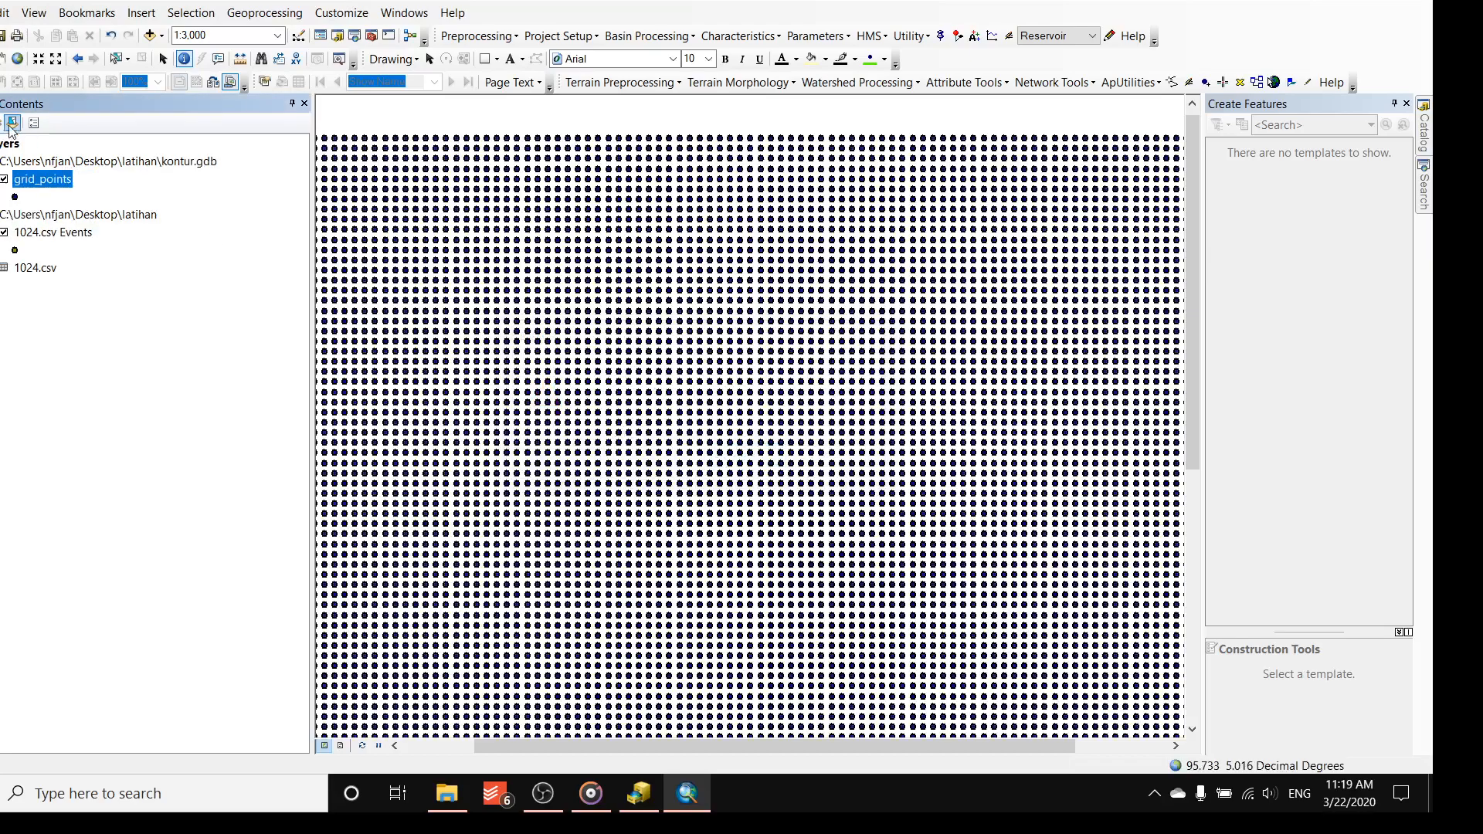
- Compare the attribute tables of the grid_points and 1024.csv Events layers, closing each table after viewing
right_click(42, 186)
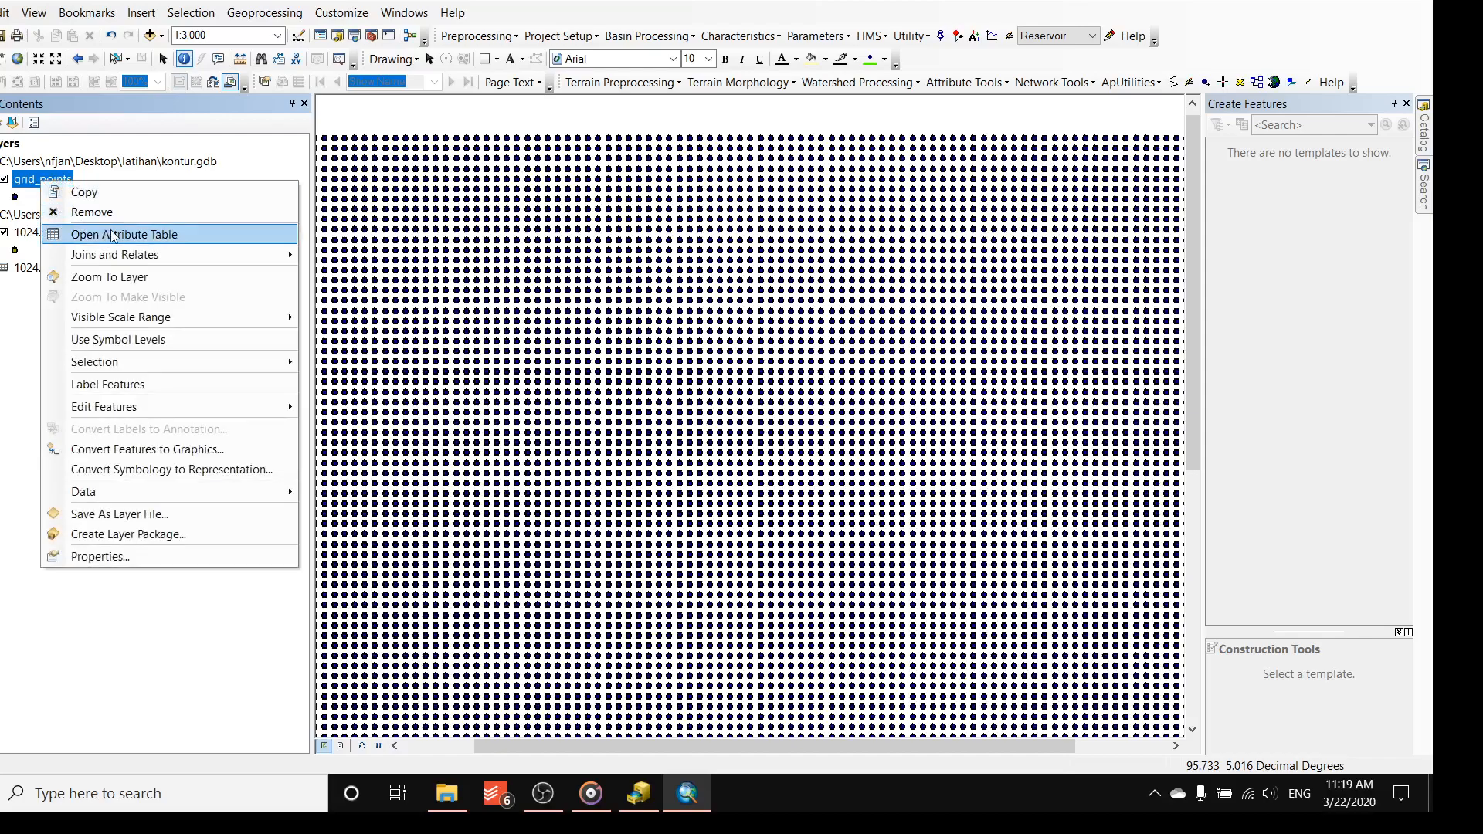
left_click(113, 234)
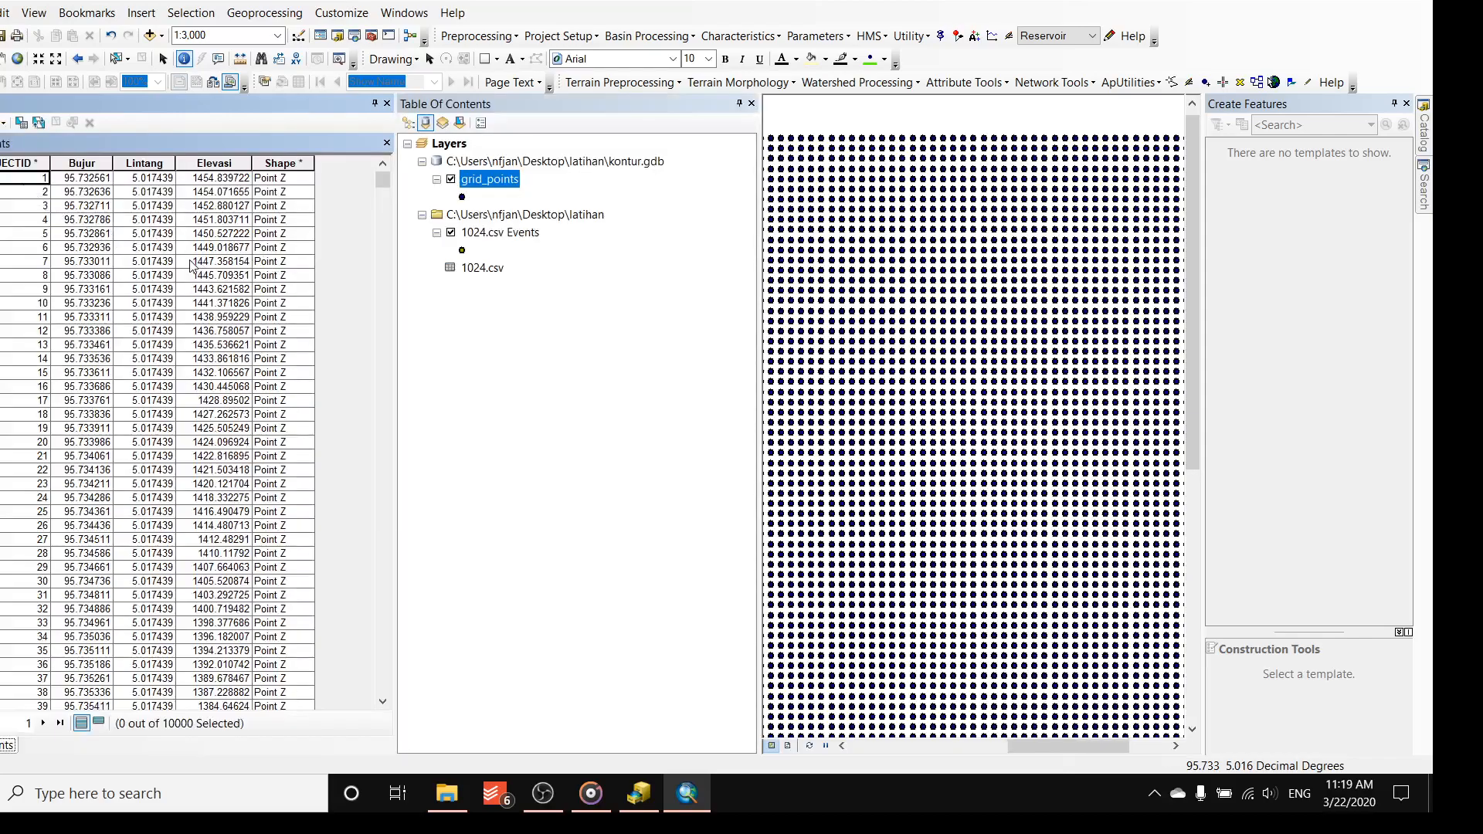
scroll(23, 228, "down", 10)
left_click(387, 144)
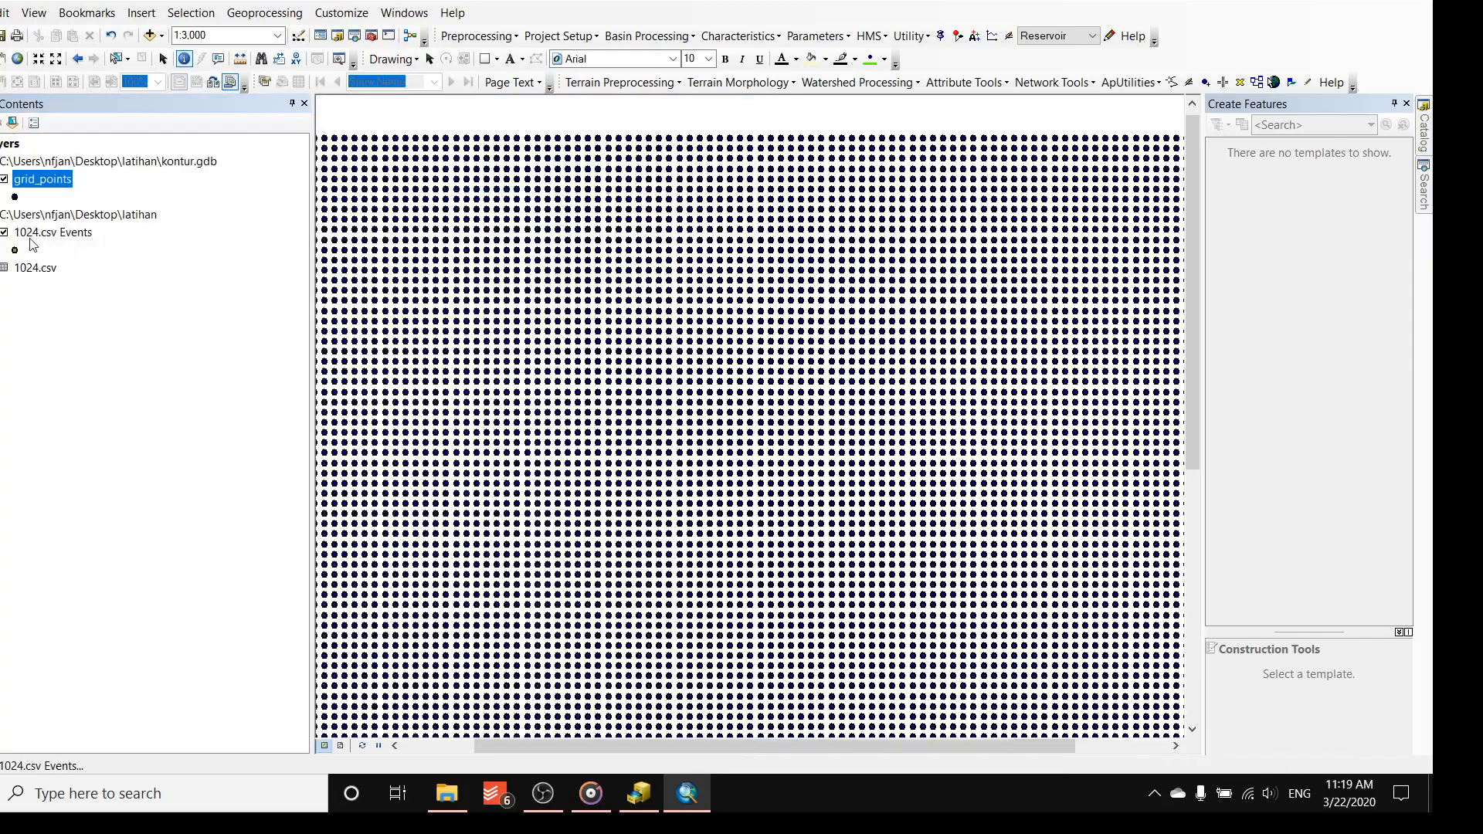
right_click(51, 184)
left_click(116, 239)
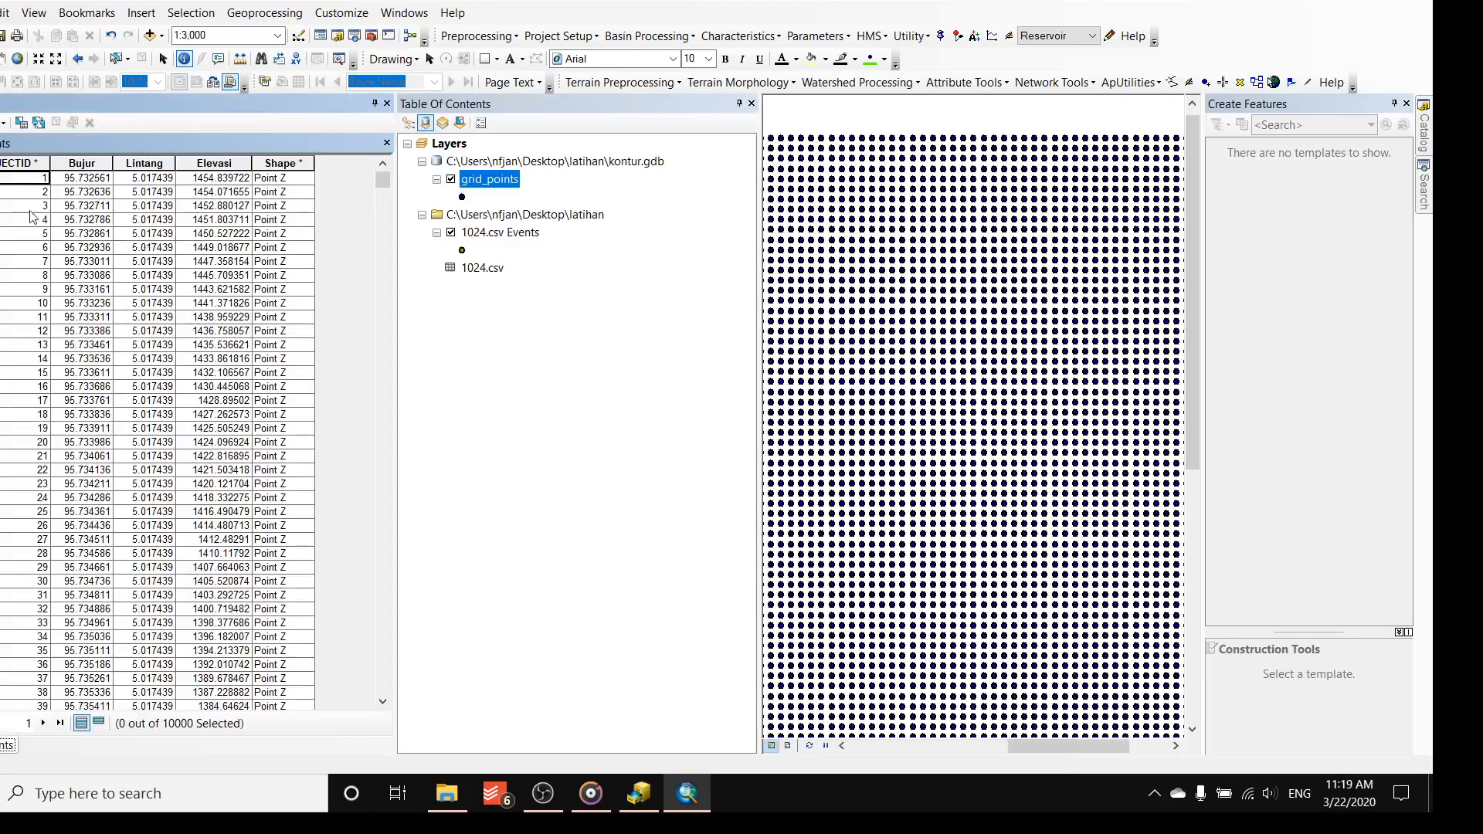
left_click(387, 144)
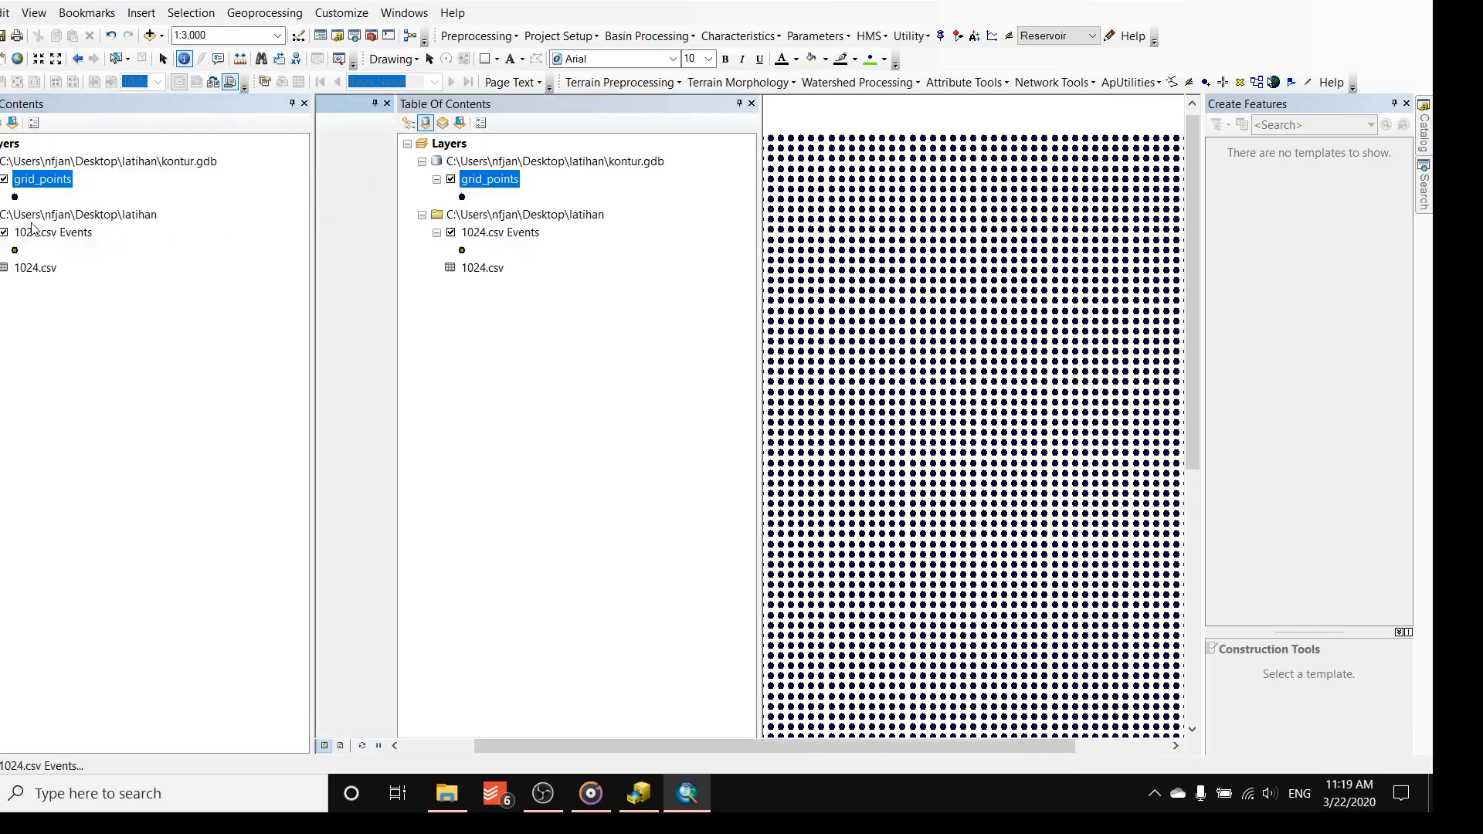
right_click(32, 234)
left_click(101, 289)
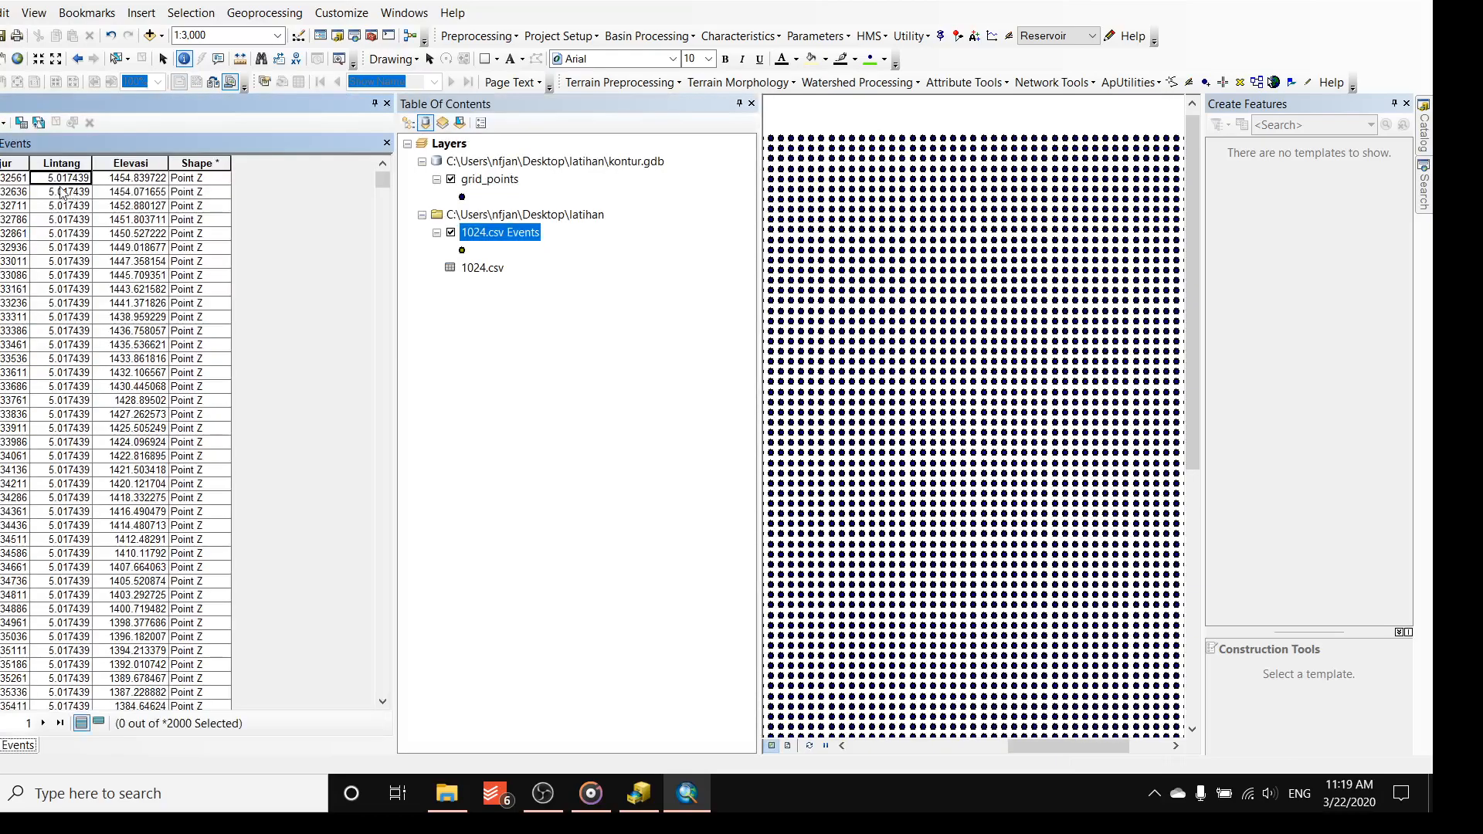
left_click(387, 143)
- Remove the Desktop\latihan source folder with its 1024.csv Events layer and 1024.csv table from the map's contents
scroll(581, 254, "up", 2)
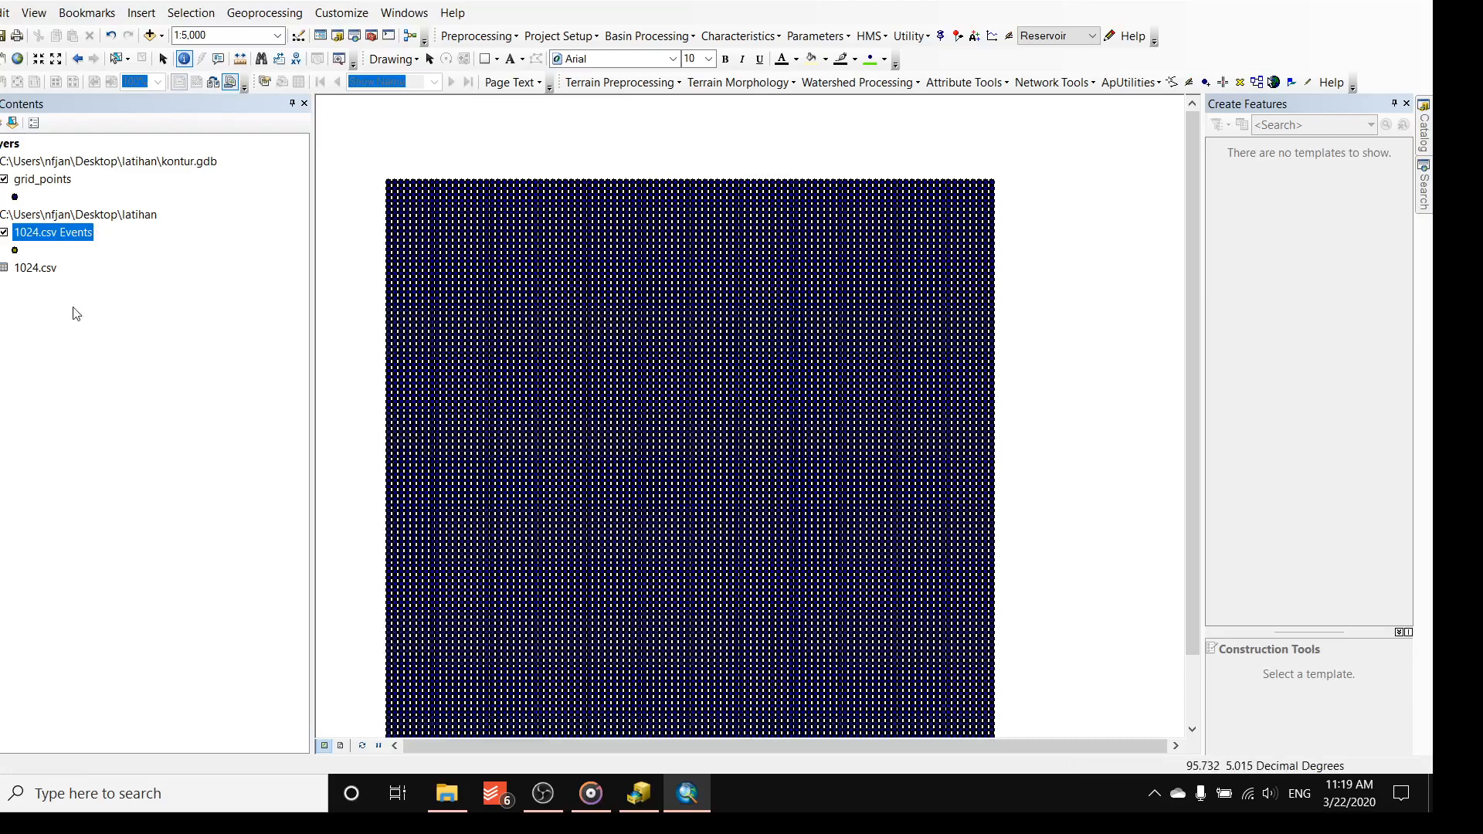
right_click(41, 215)
left_click(93, 365)
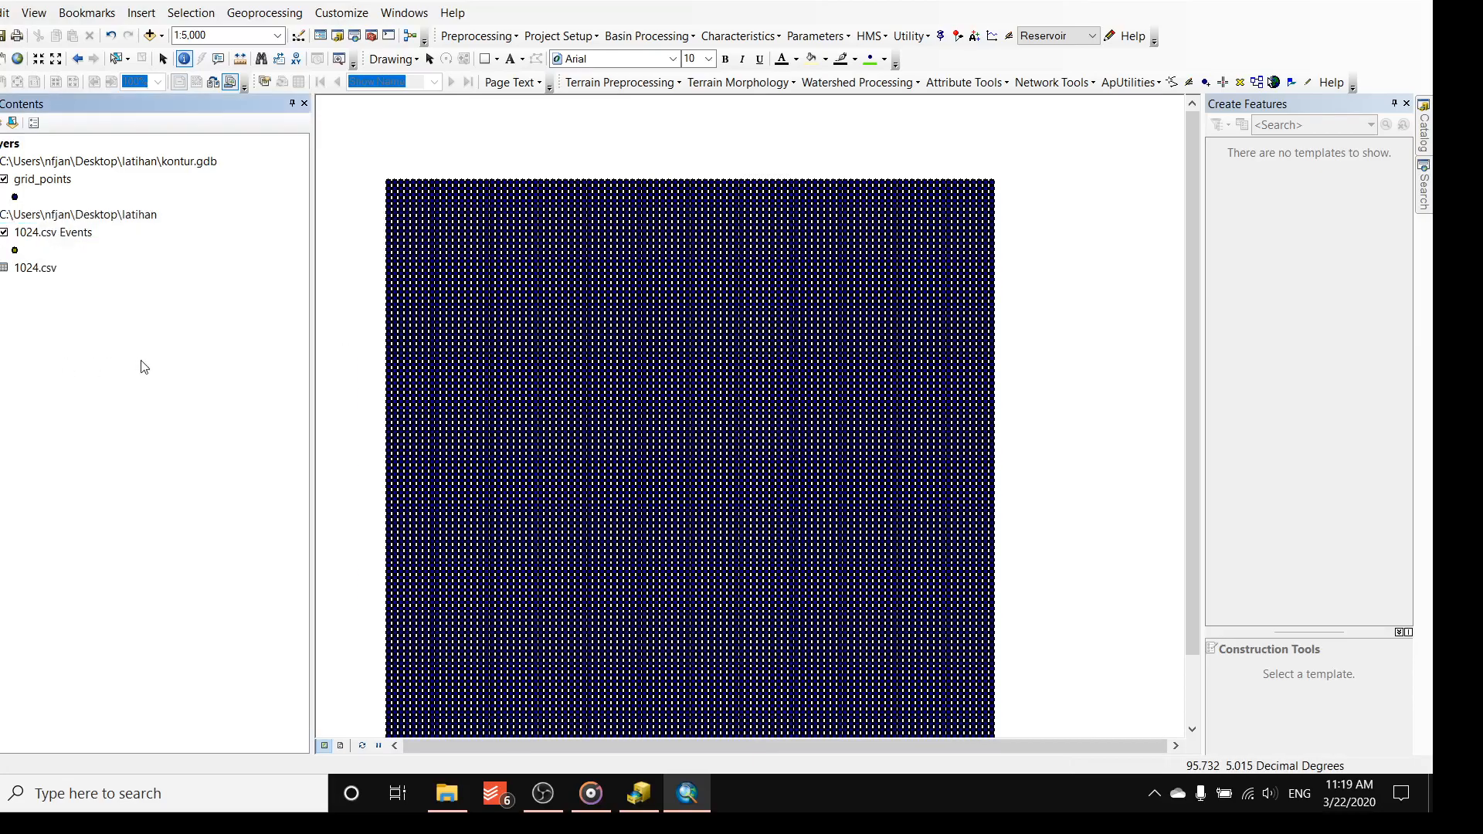
right_click(50, 219)
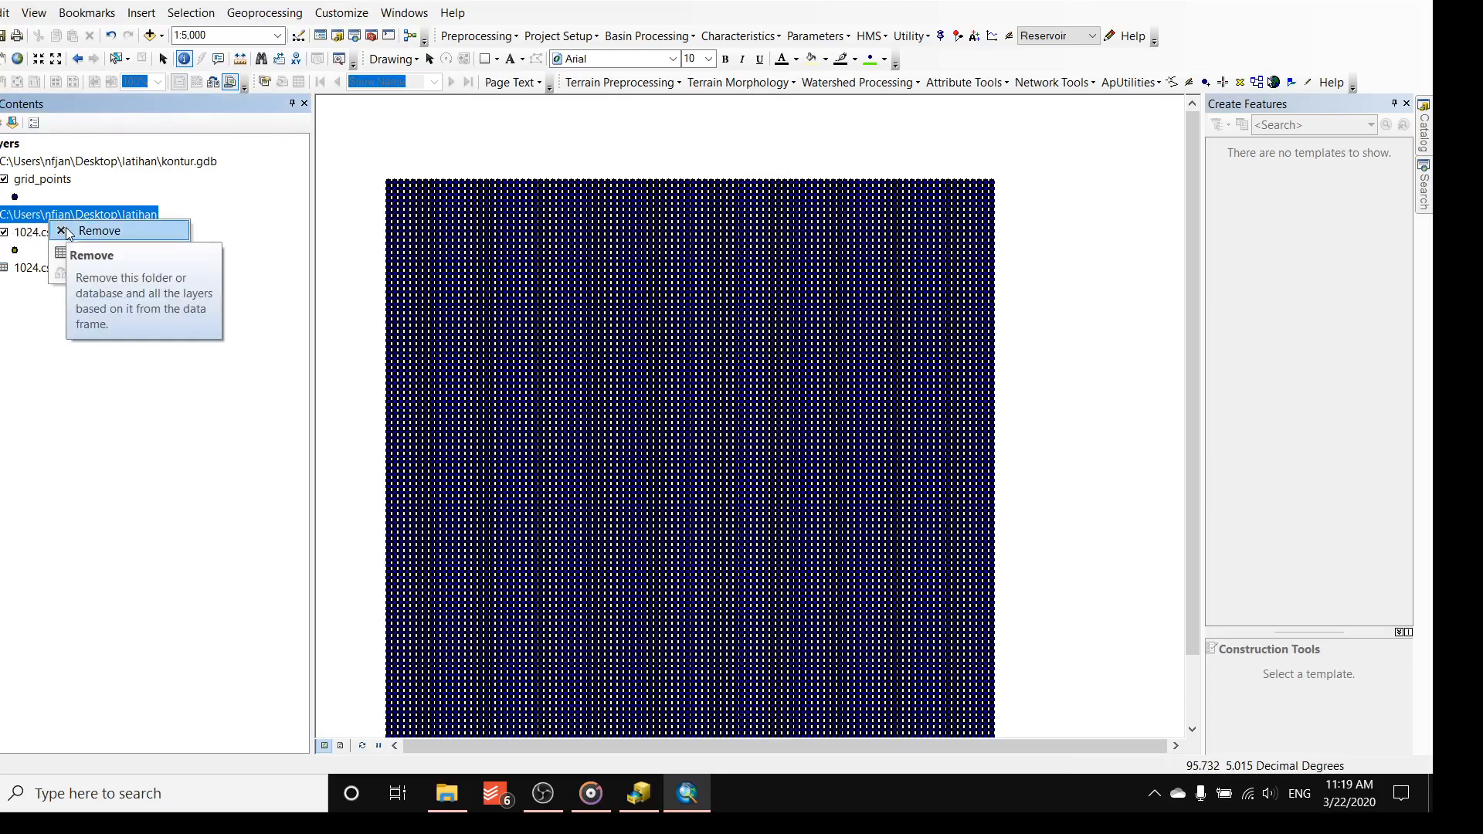
left_click(68, 231)
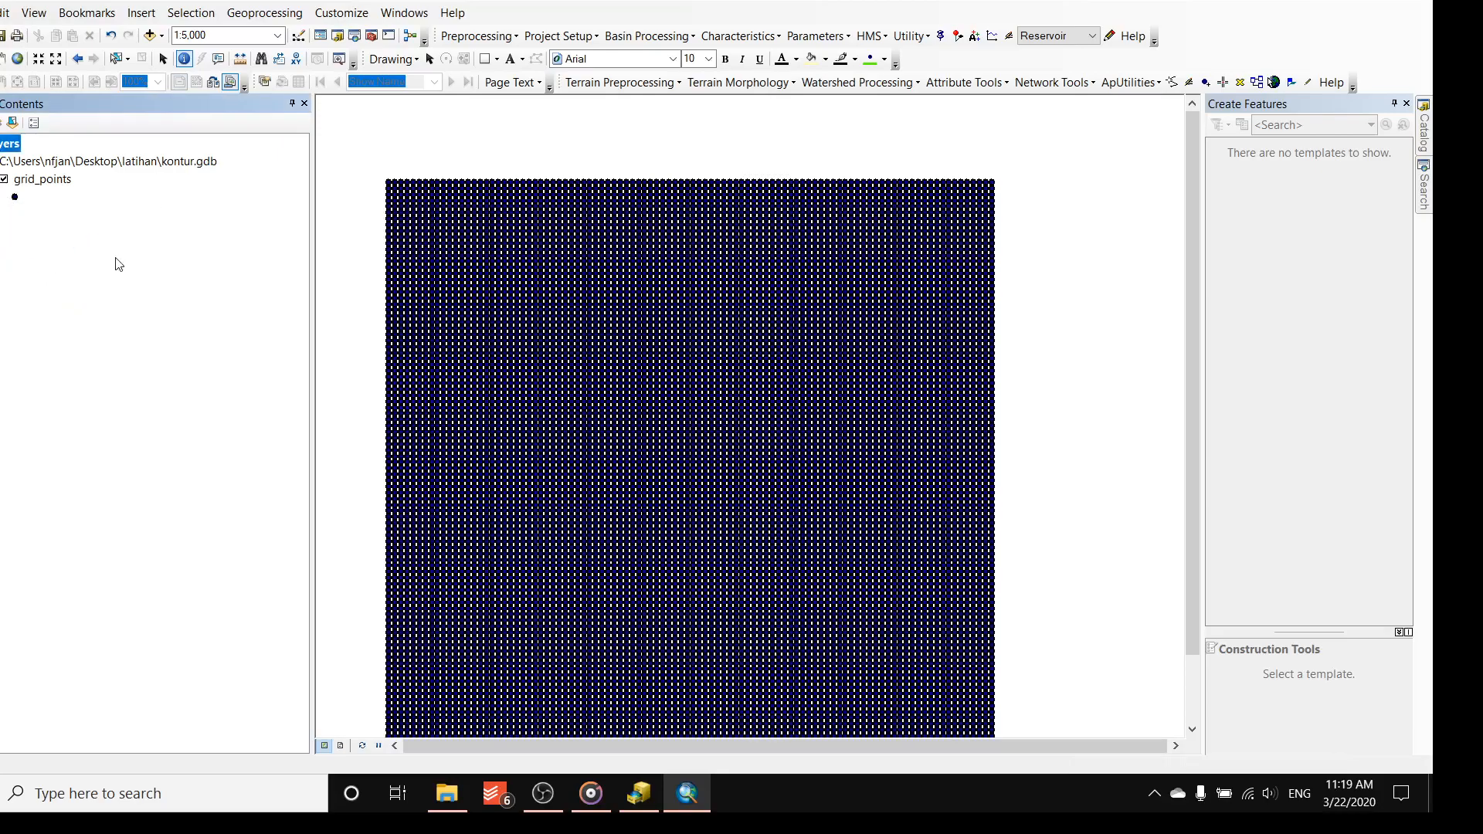
- Examine the grid_points layer on the map, both close up and as a whole grid
scroll(650, 285, "down", 1)
scroll(651, 286, "up", 1)
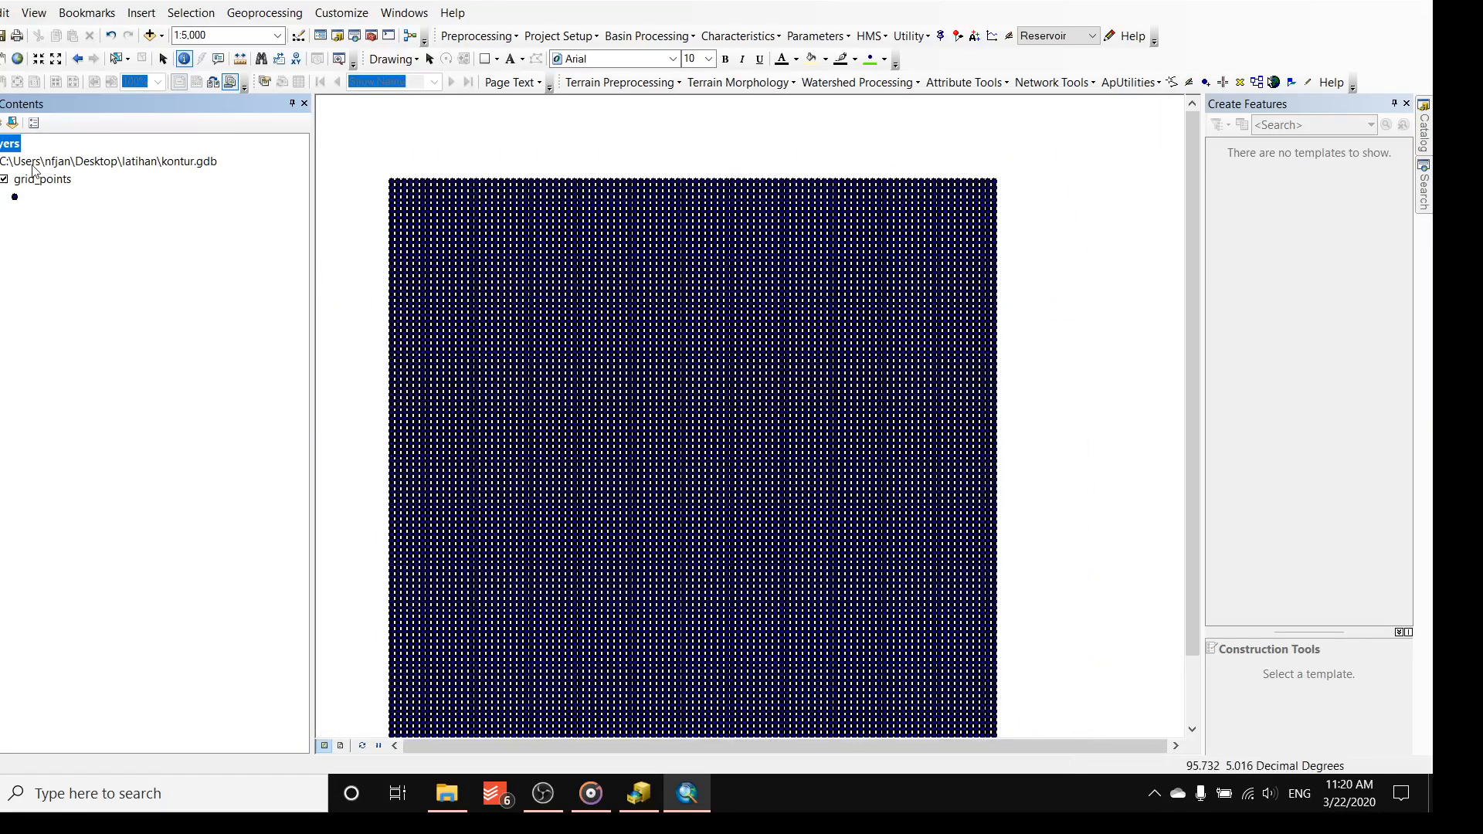
scroll(562, 291, "down", 1)
scroll(559, 292, "up", 2)
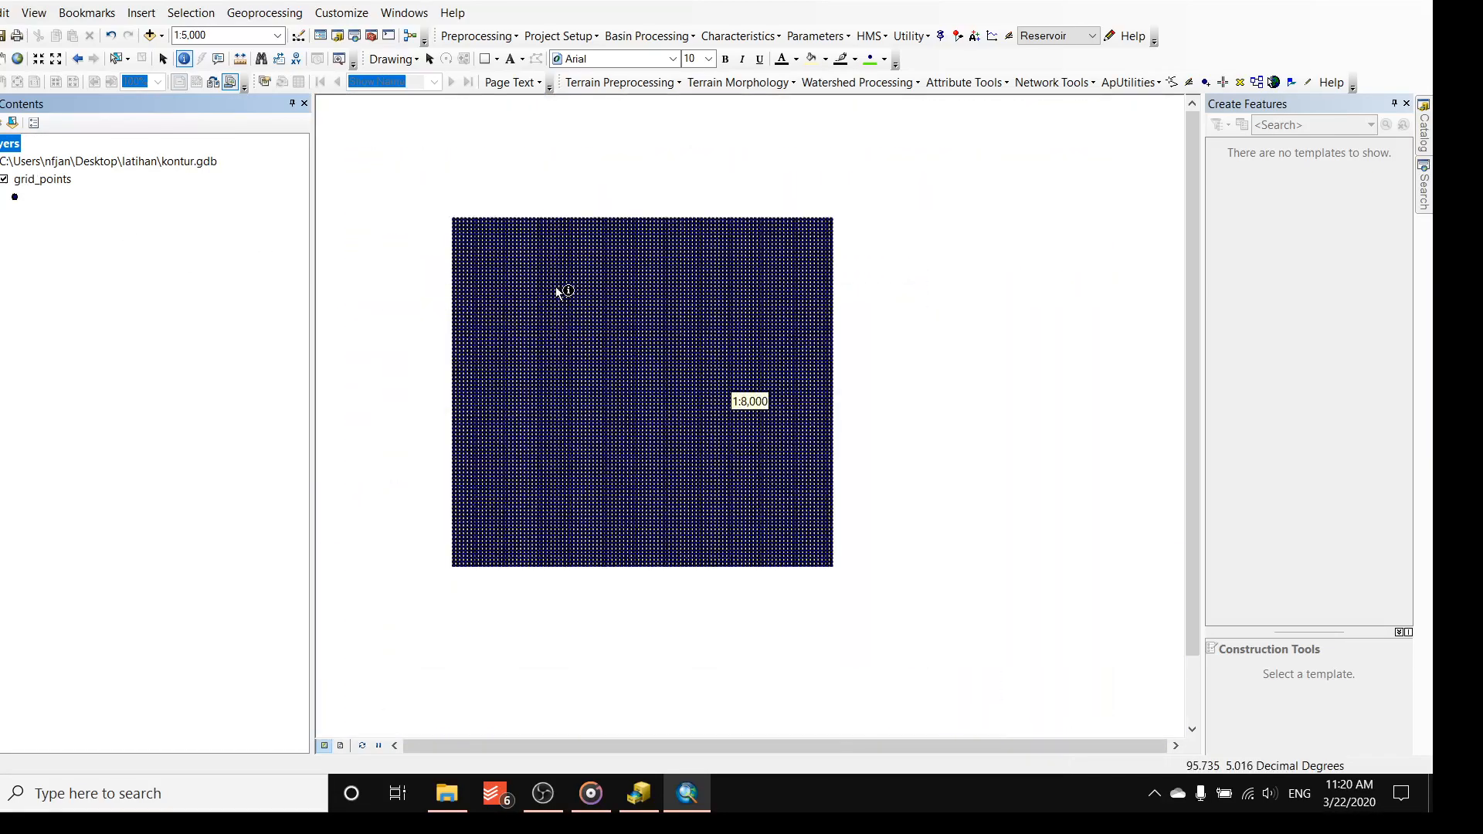
left_click_drag(558, 391, 517, 249)
scroll(610, 313, "down", 2)
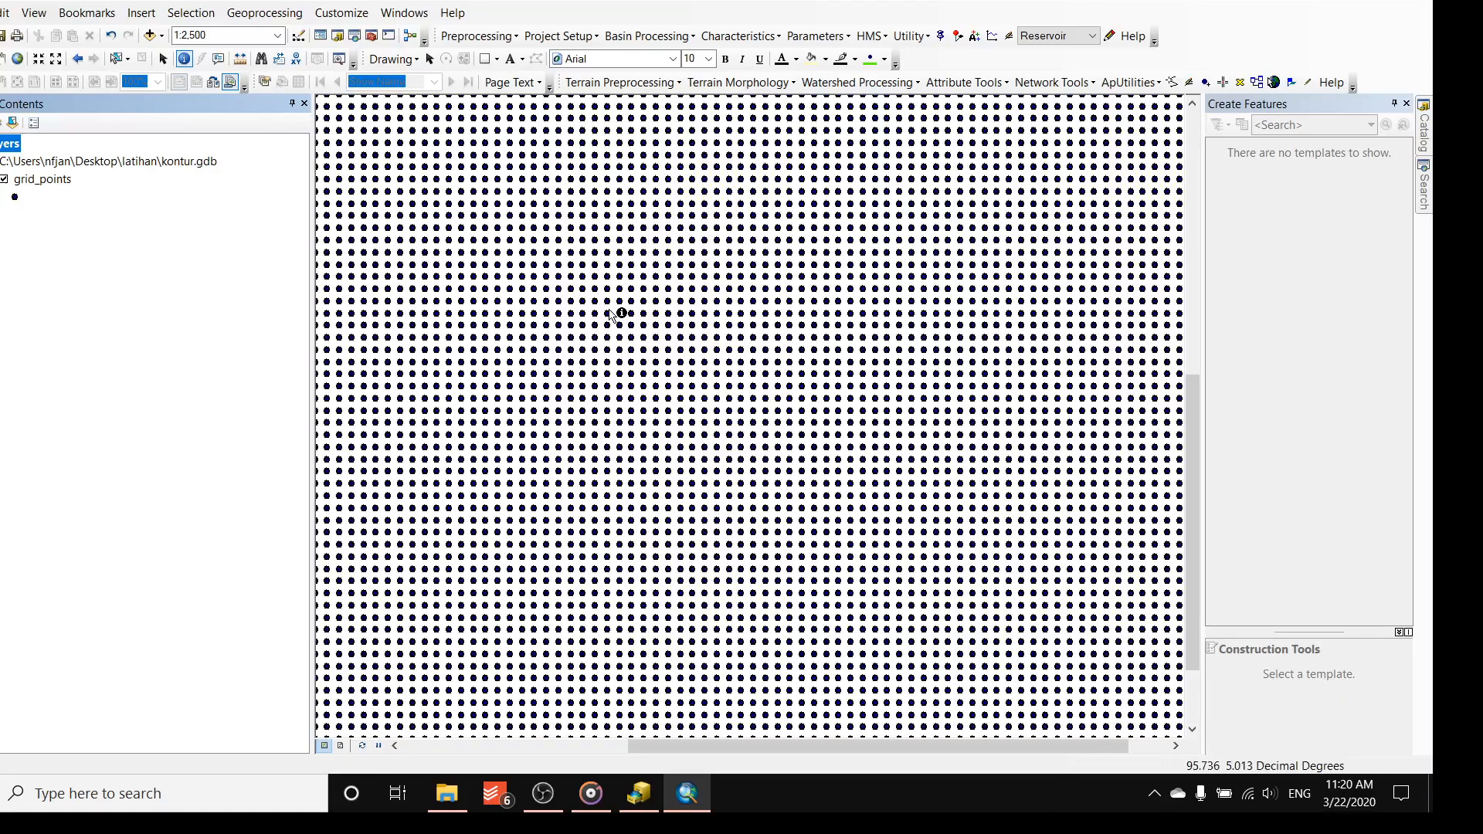
scroll(618, 330, "up", 2)
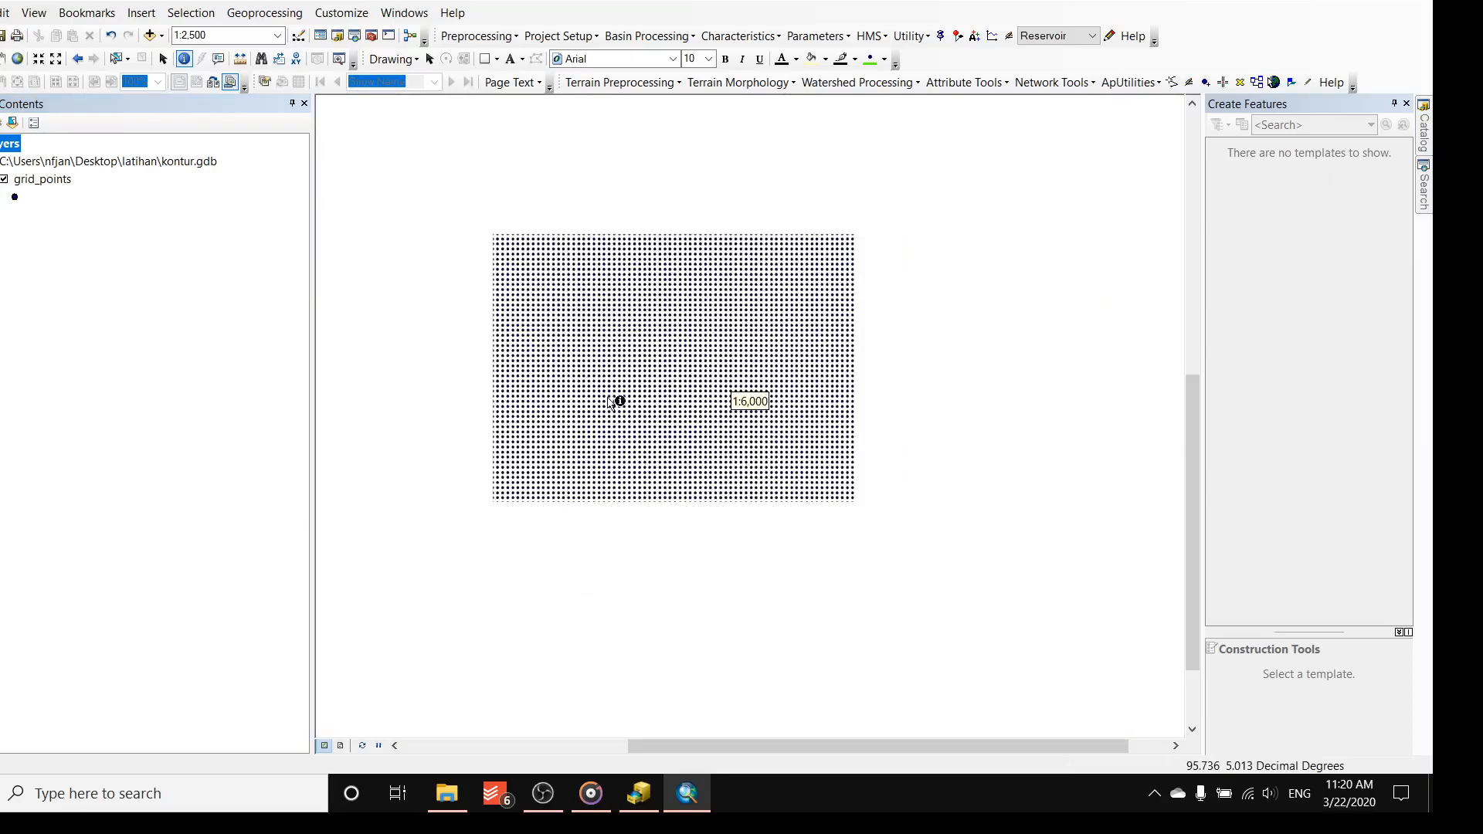
left_click_drag(474, 202, 533, 298)
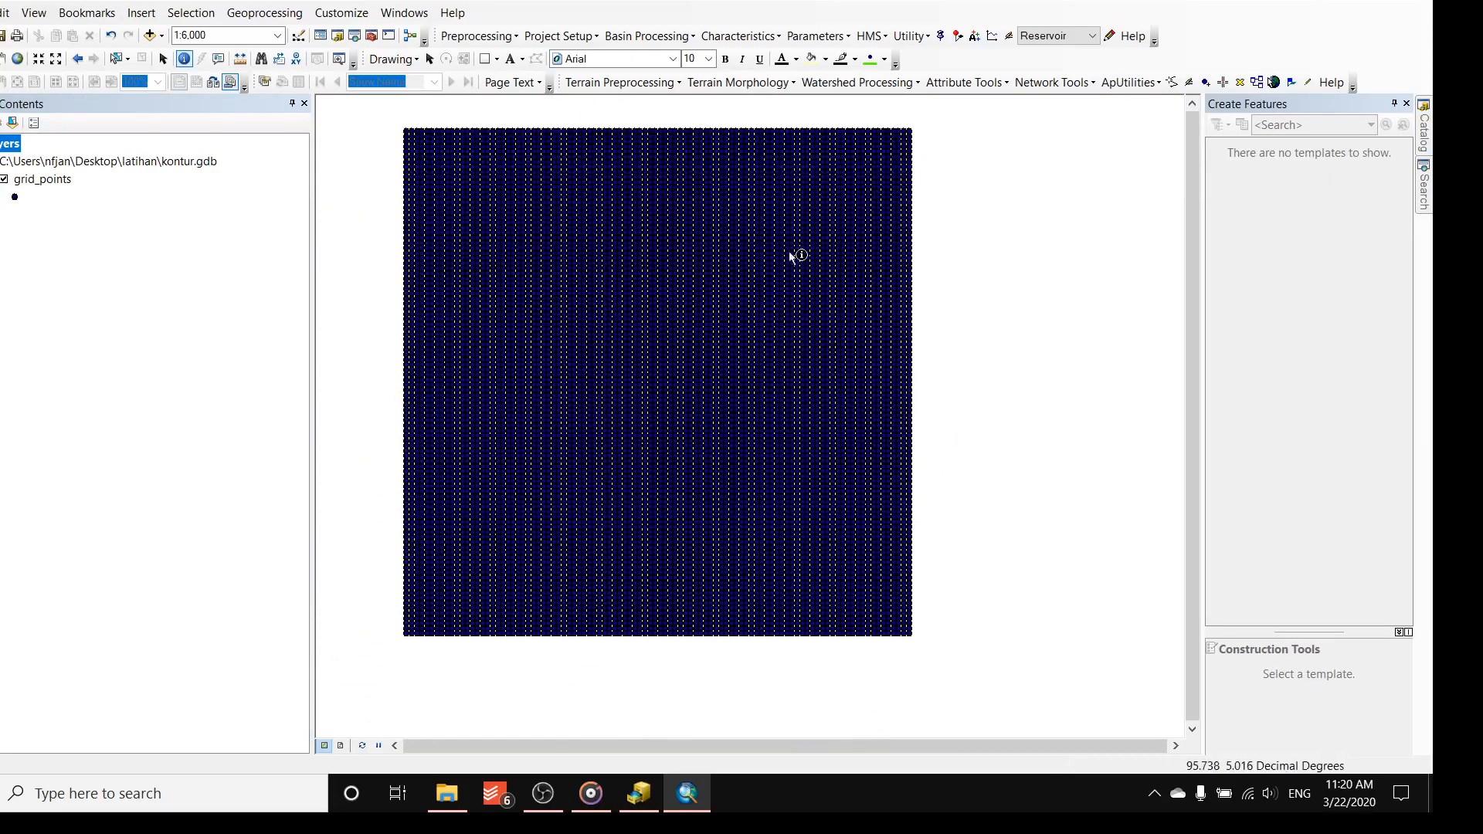
- Expand the Interpolation toolset of Spatial Analyst Tools in the Catalog's System Toolboxes and bring its tools into view
left_click(1422, 142)
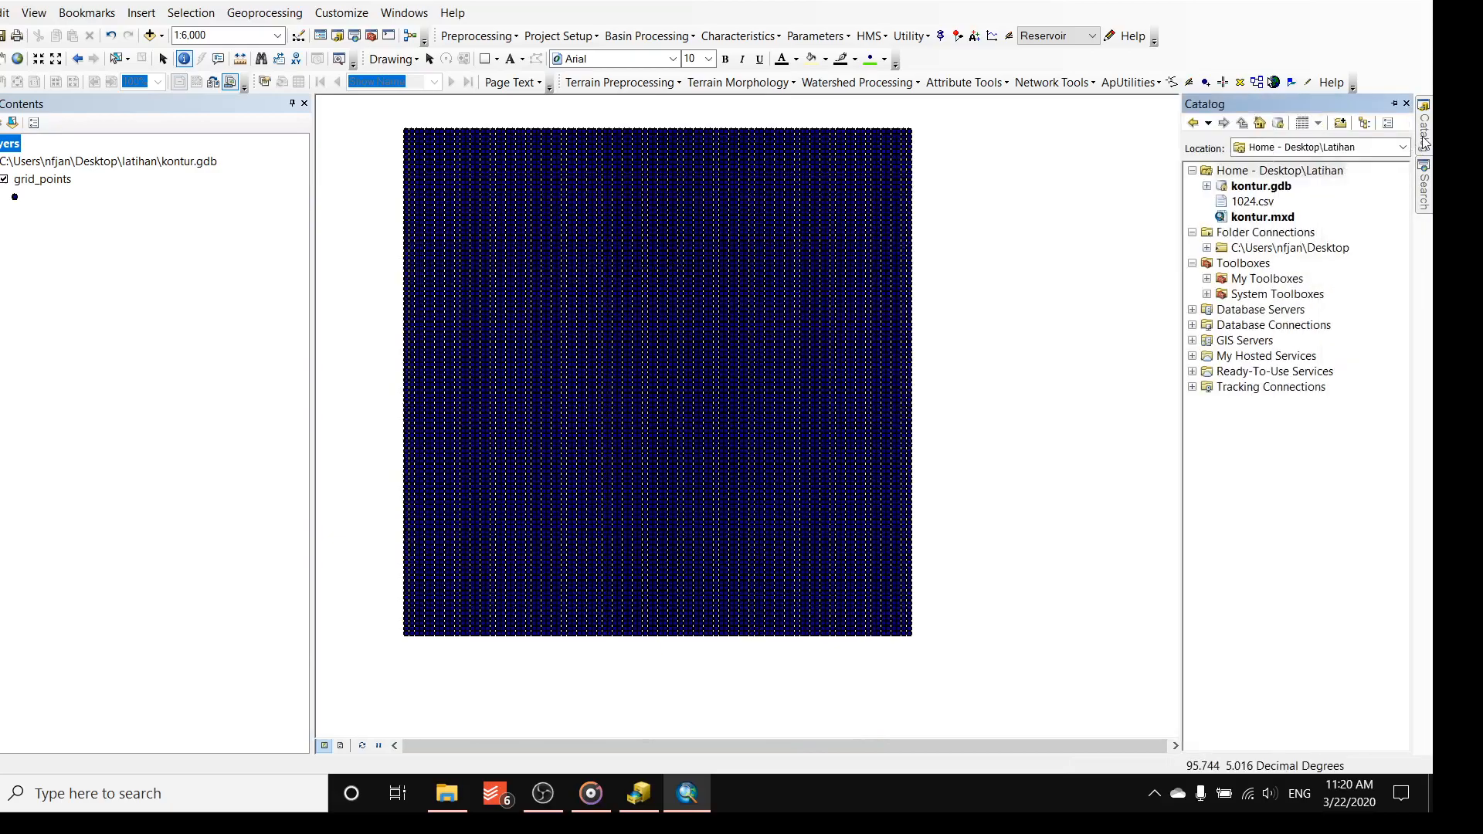
double_click(1255, 297)
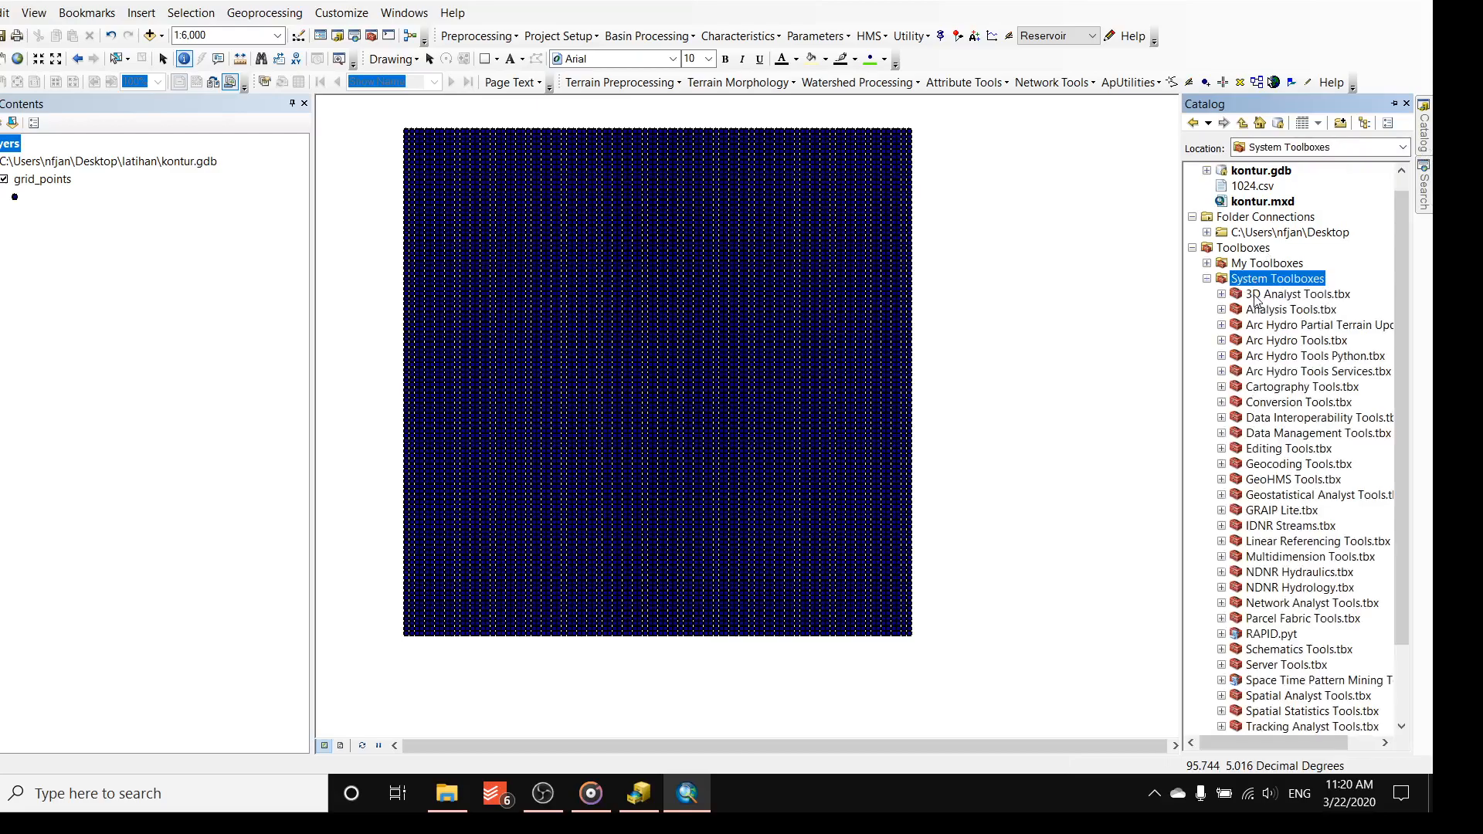
scroll(1288, 407, "down", 2)
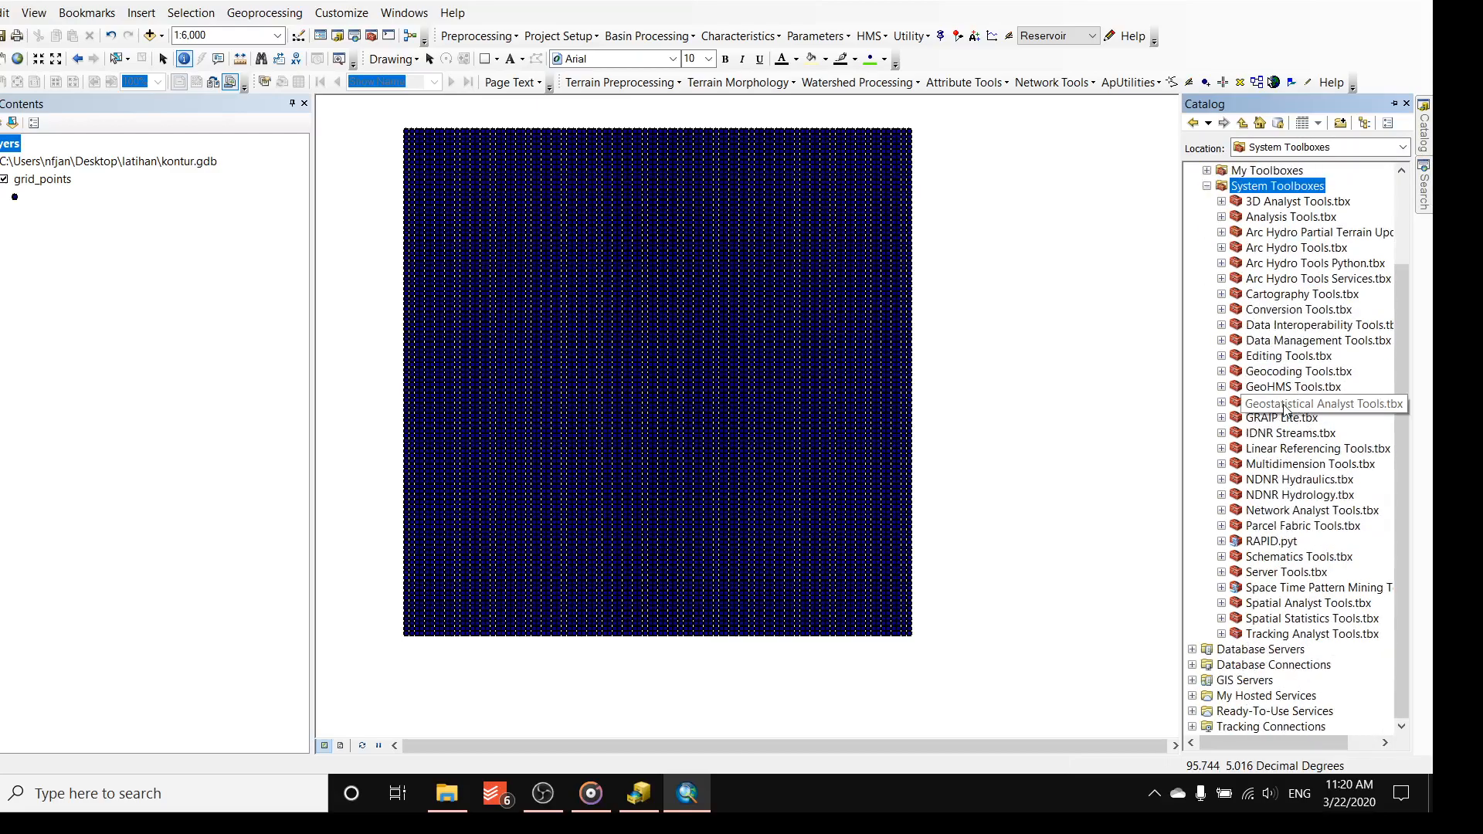
left_click(1274, 605)
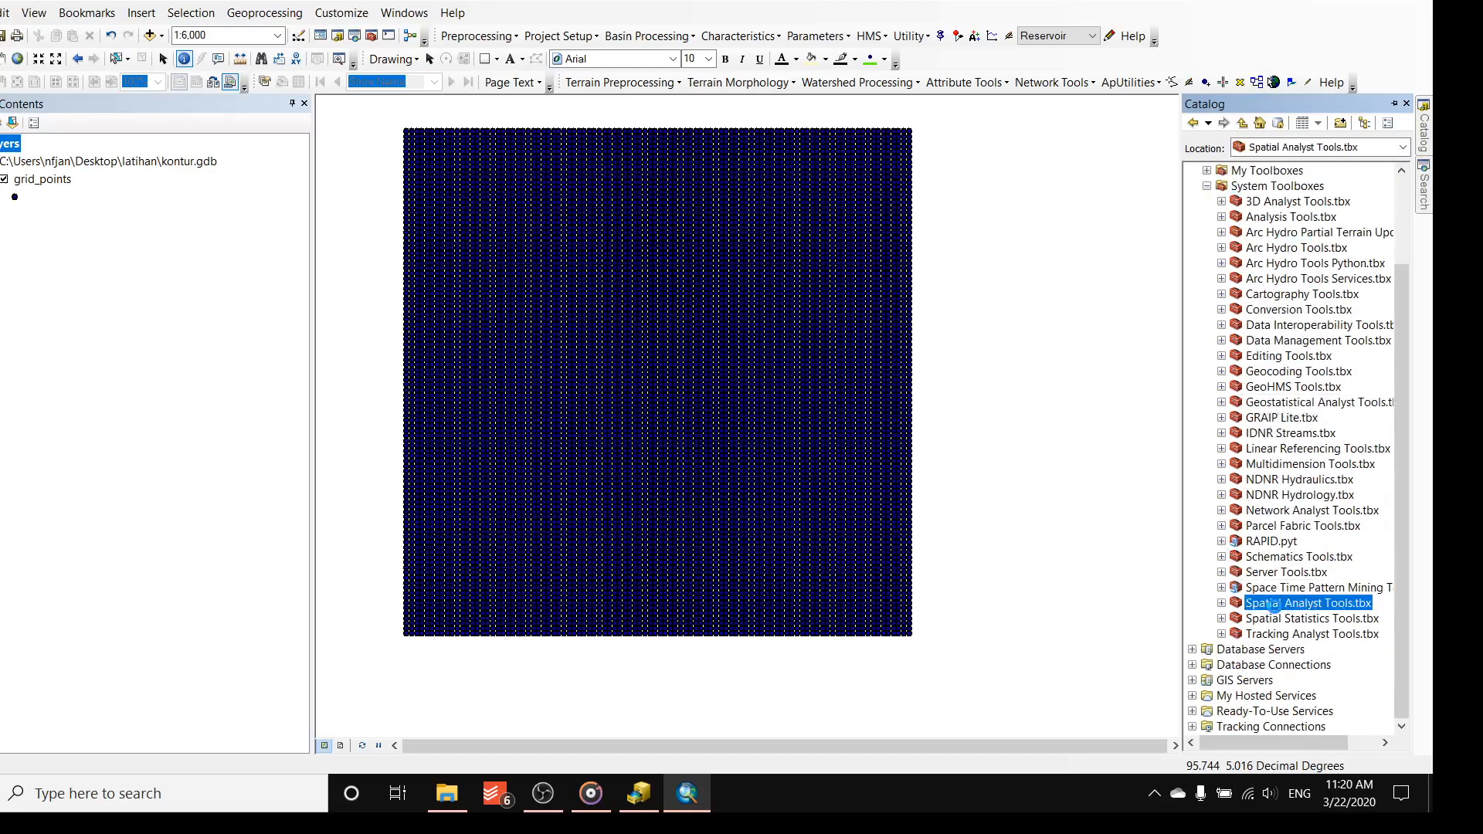
double_click(1275, 605)
double_click(1286, 543)
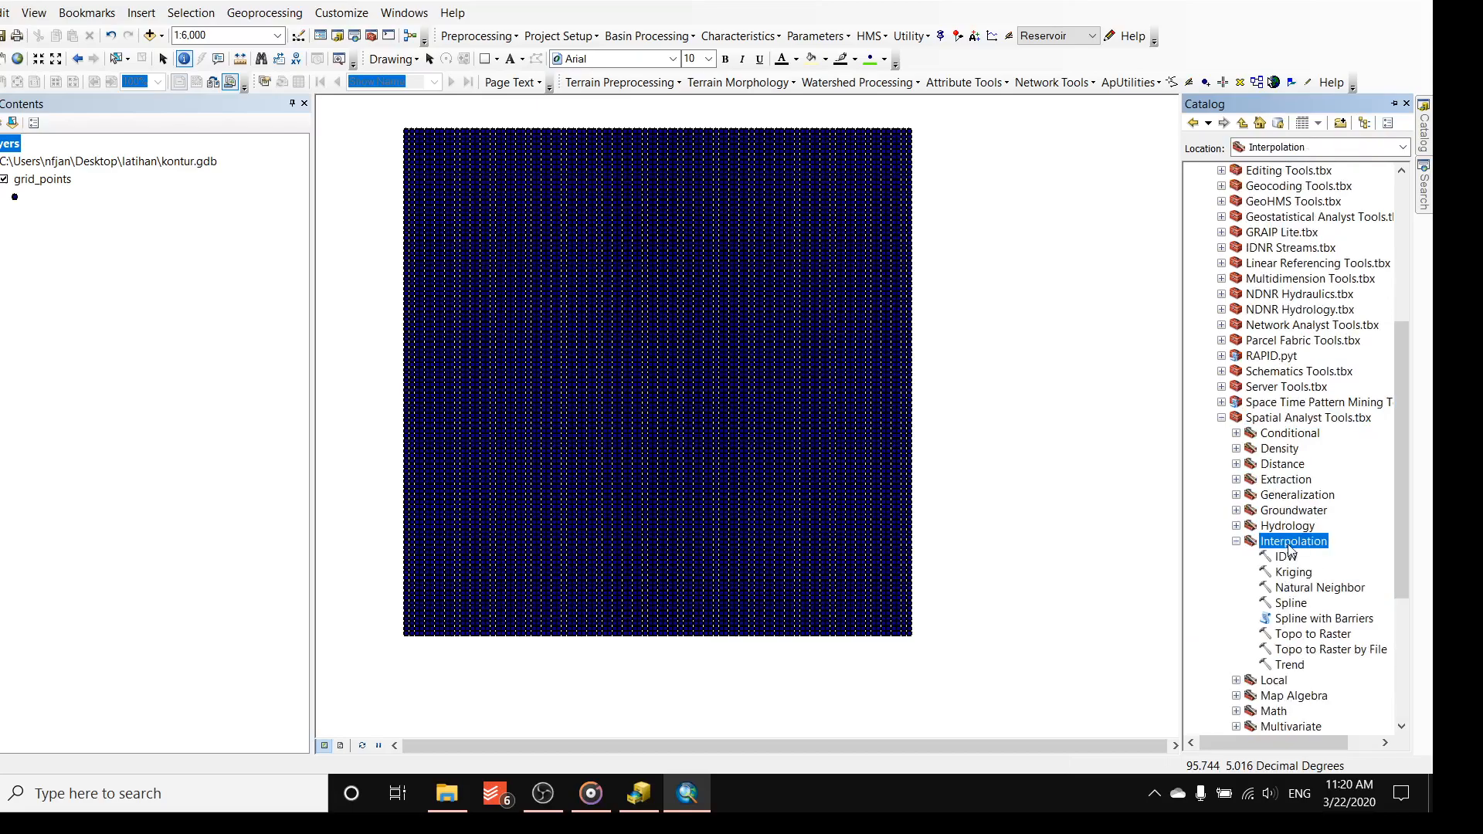
scroll(1128, 508, "up", 2)
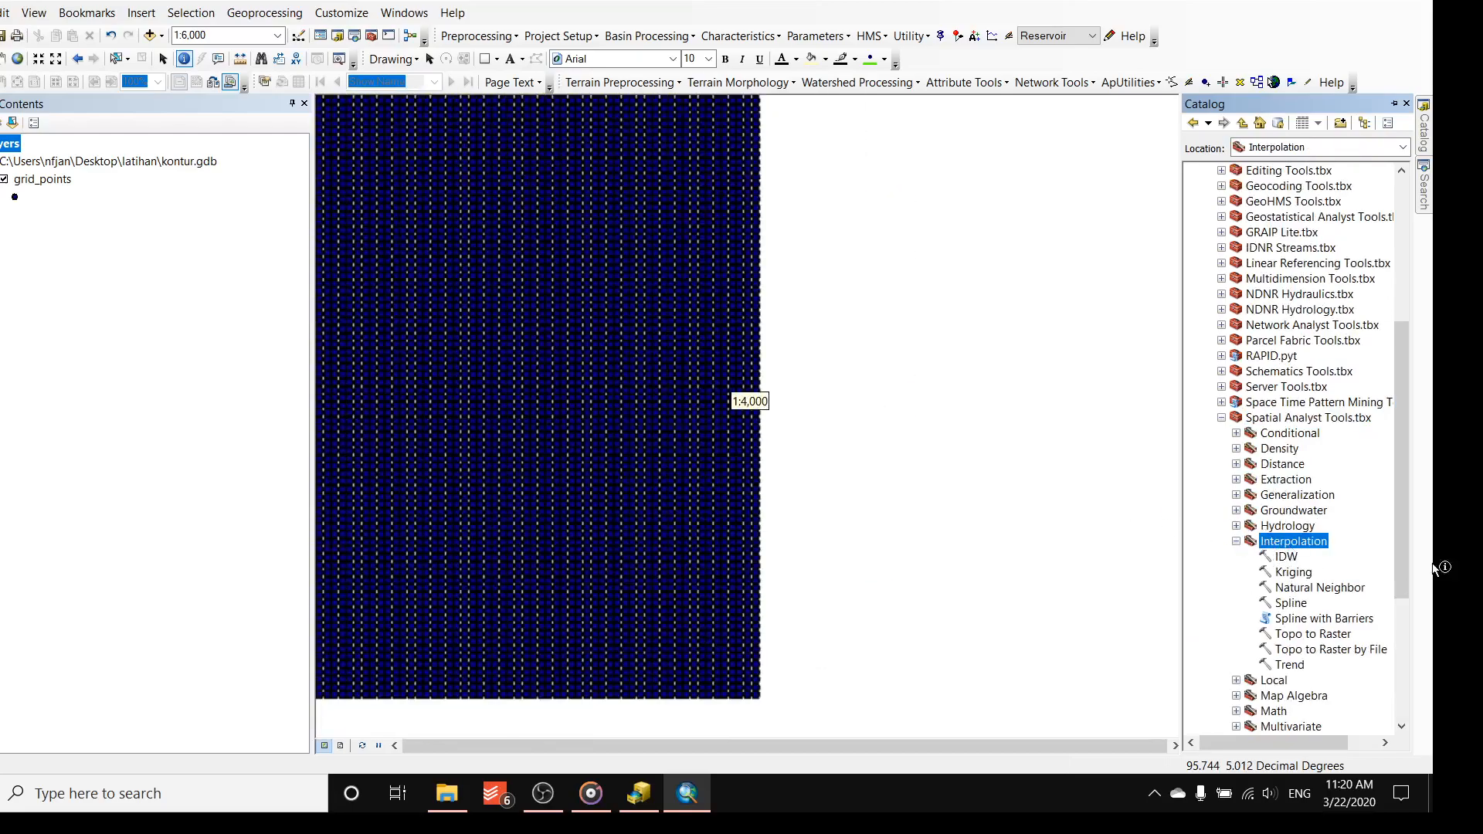
left_click_drag(1402, 530, 1402, 638)
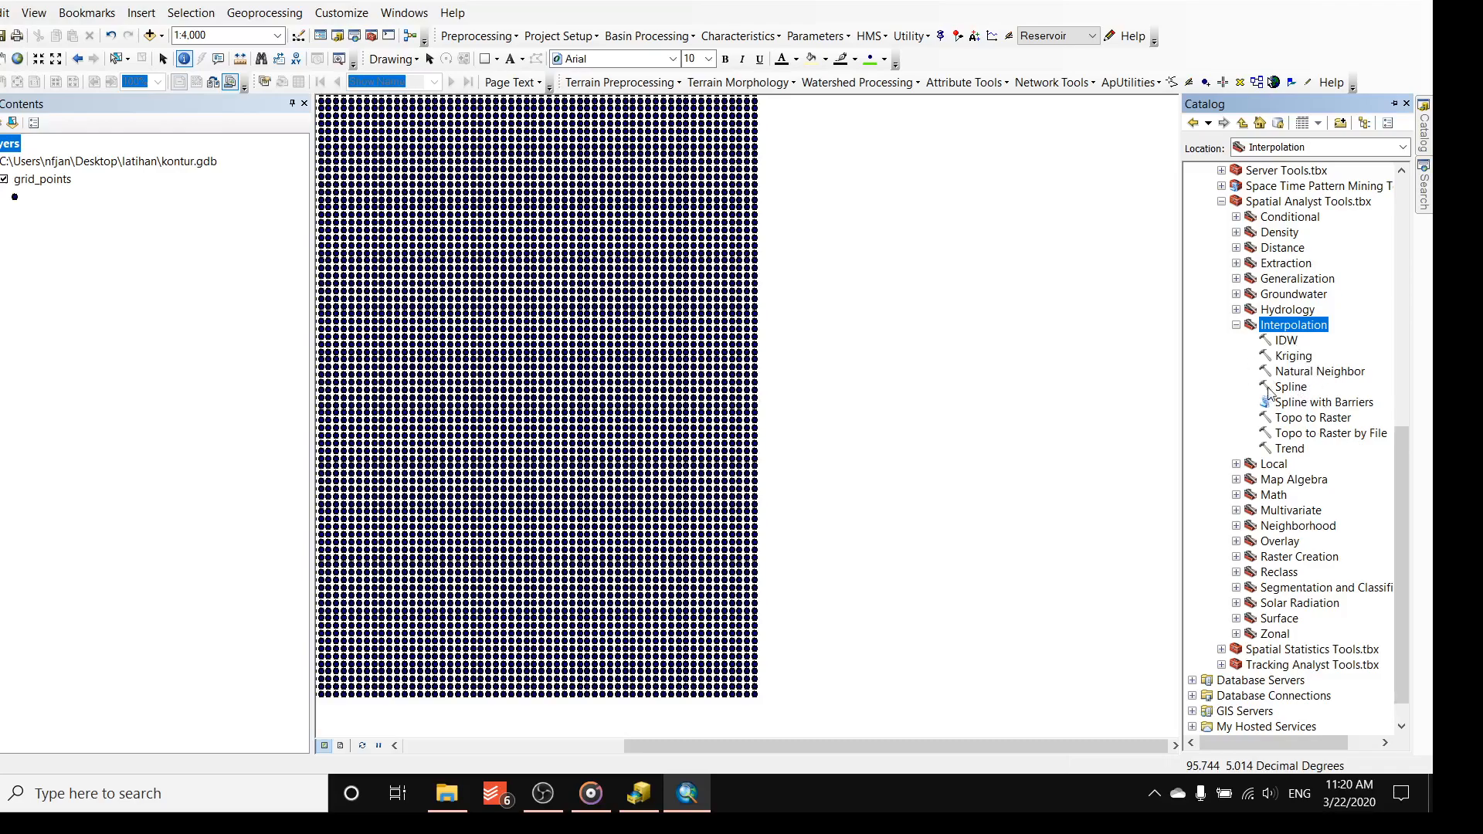
left_click_drag(536, 265, 688, 322)
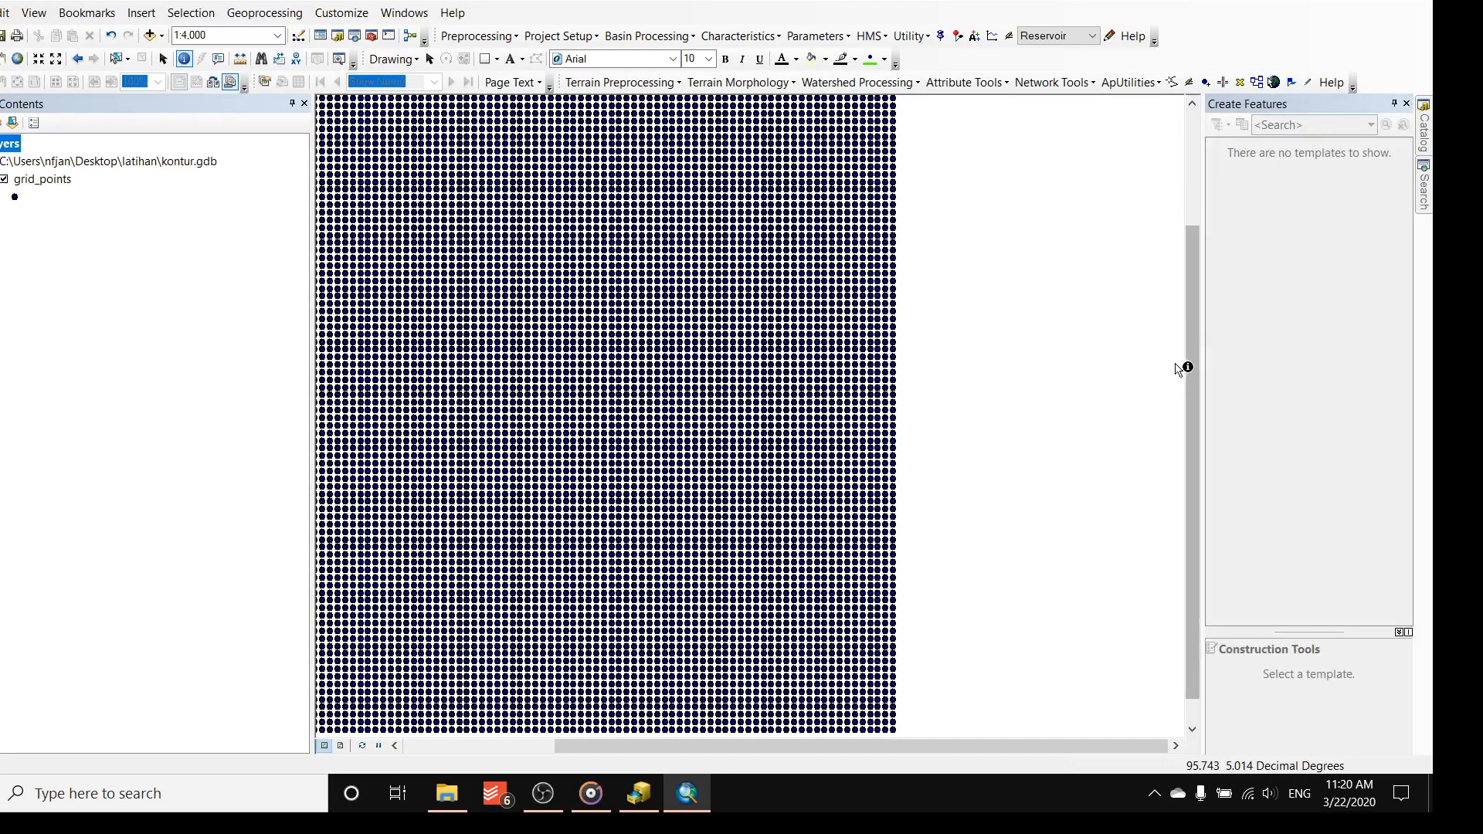
mouse_move(1425, 143)
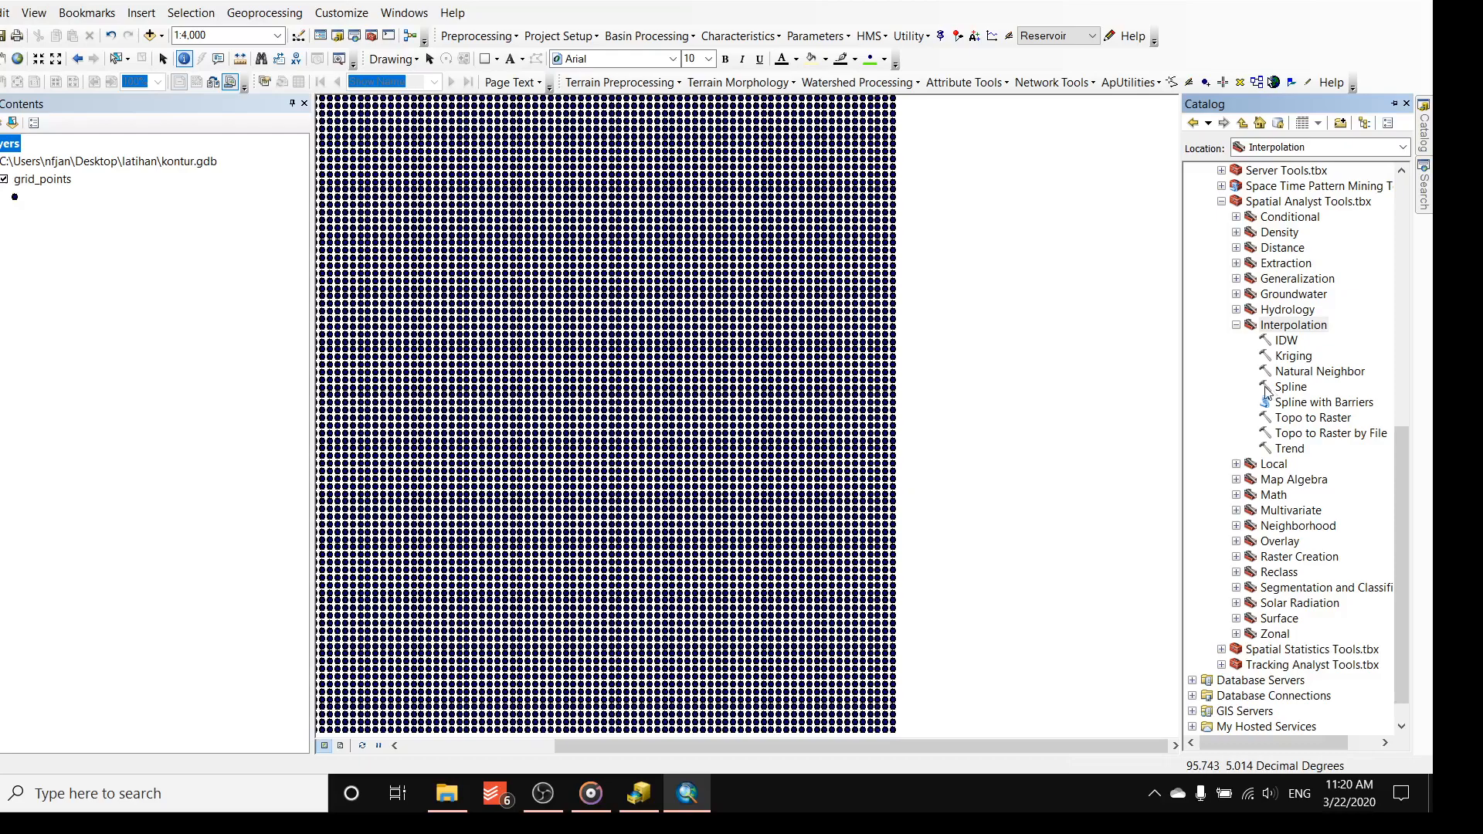
- Open the IDW interpolation tool and choose grid_points as the input point features
left_click(1281, 343)
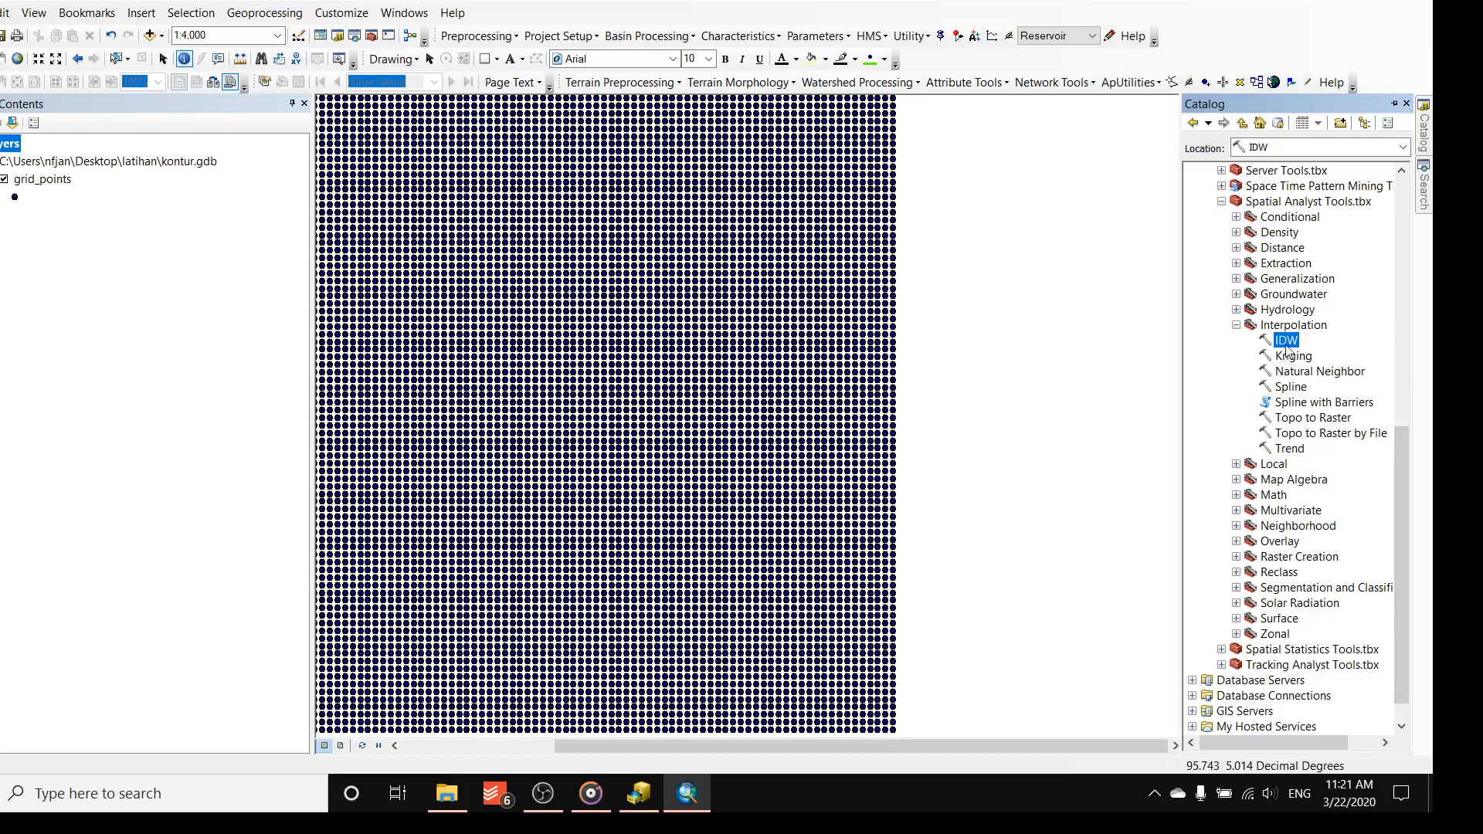
left_click_drag(864, 360, 925, 366)
scroll(926, 366, "up", 1)
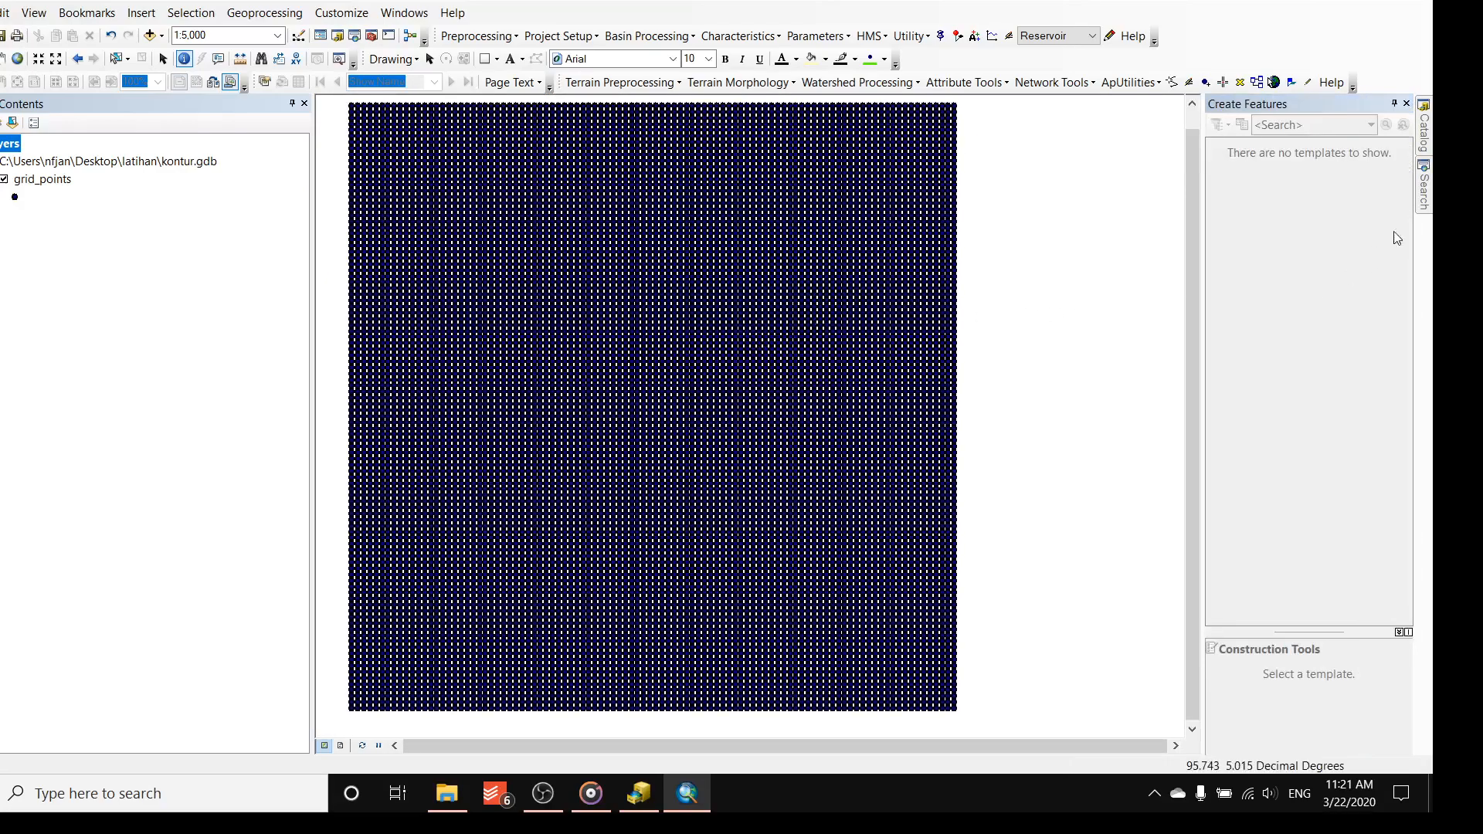
left_click(1422, 145)
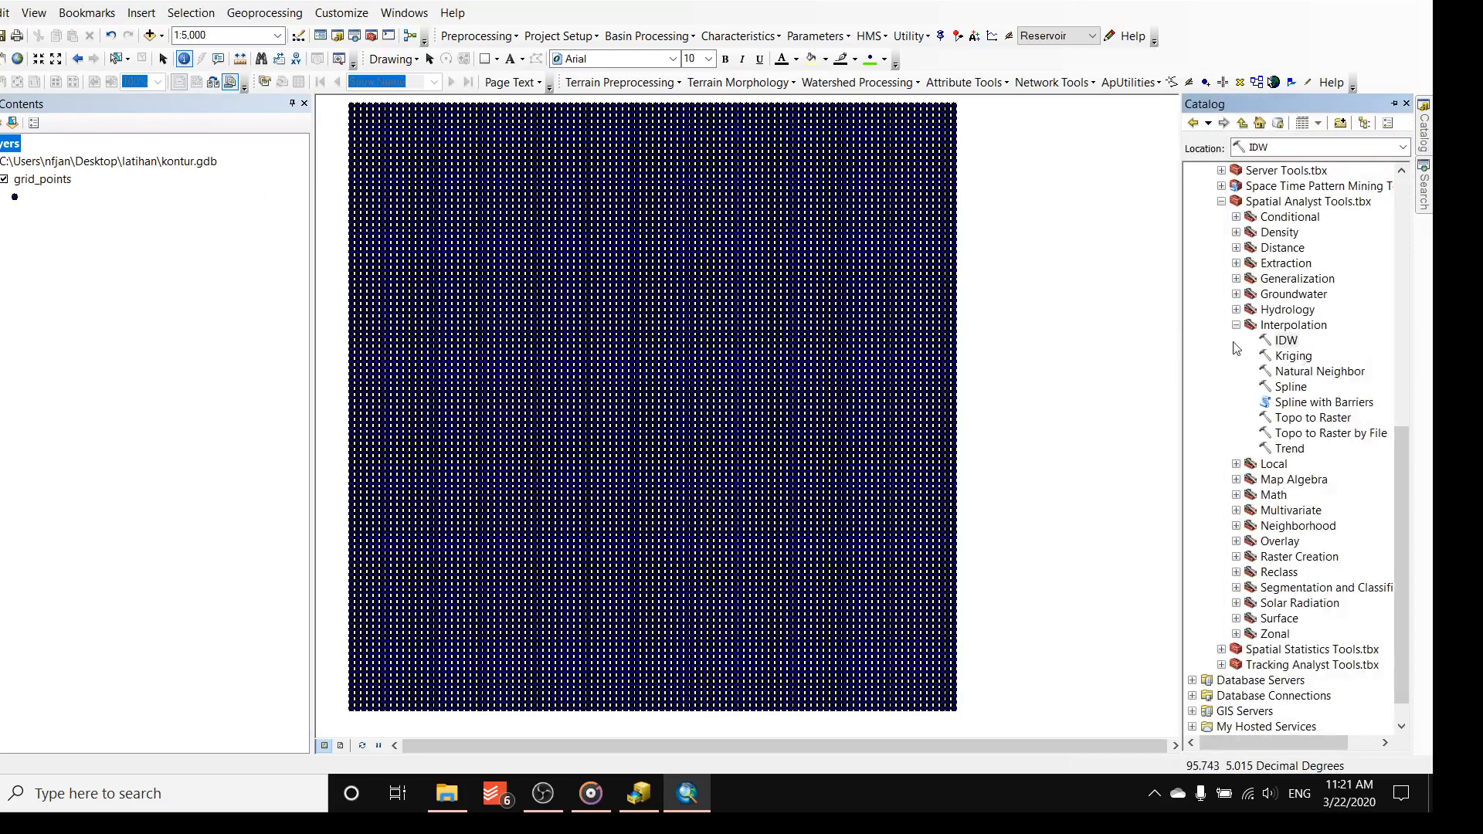
double_click(1287, 341)
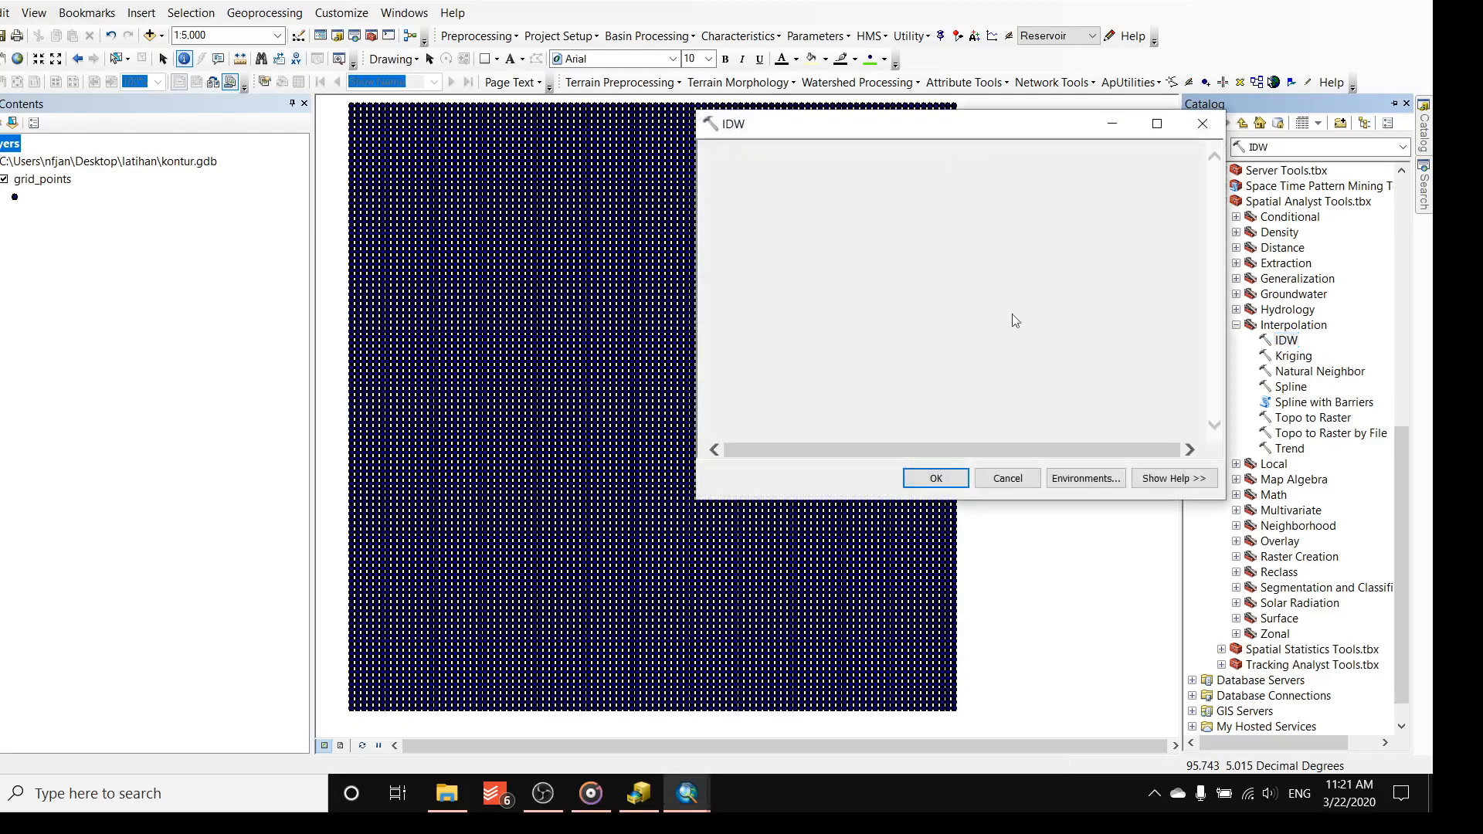
left_click_drag(838, 130, 565, 142)
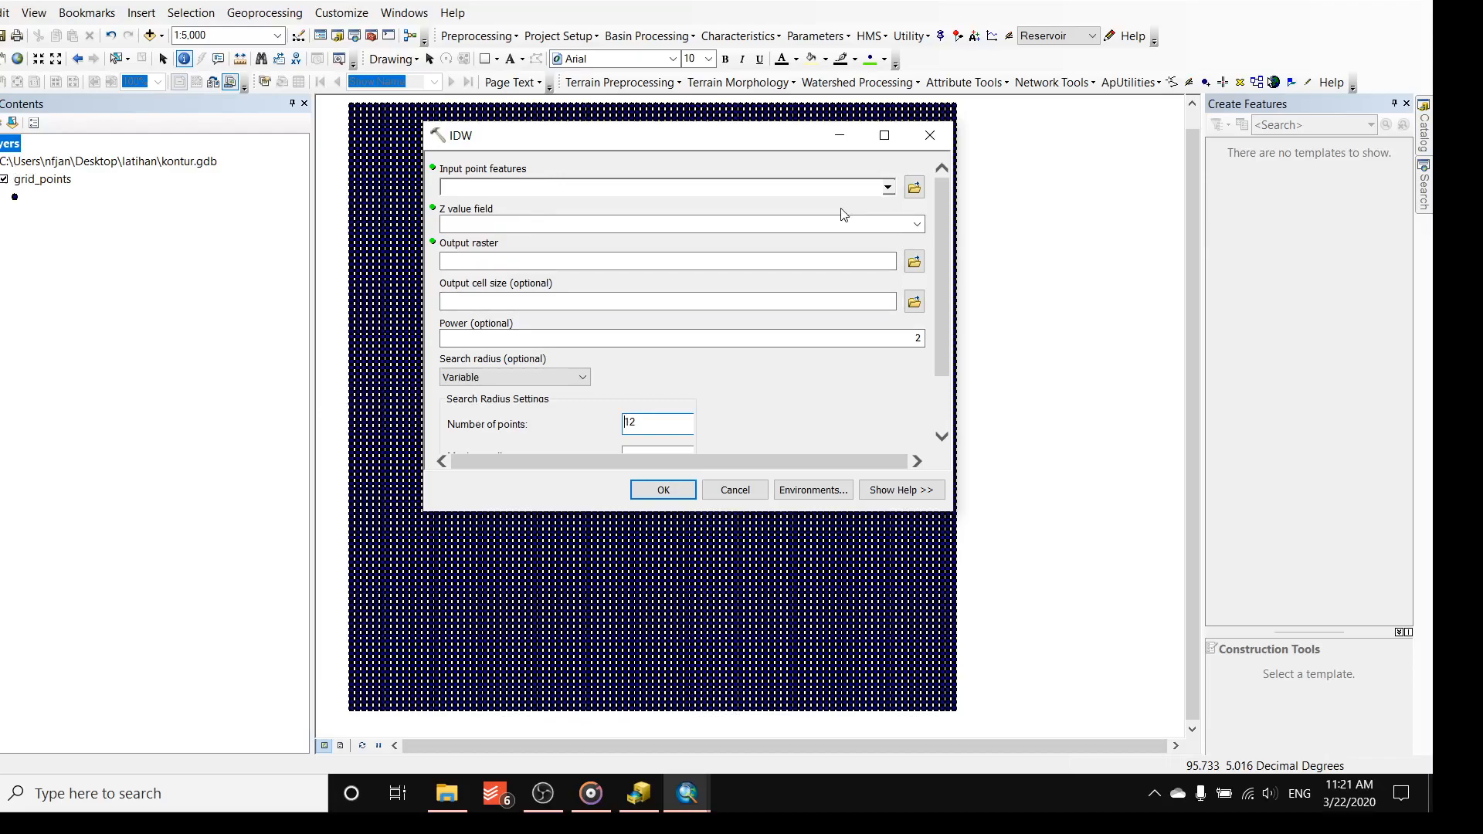
left_click(888, 187)
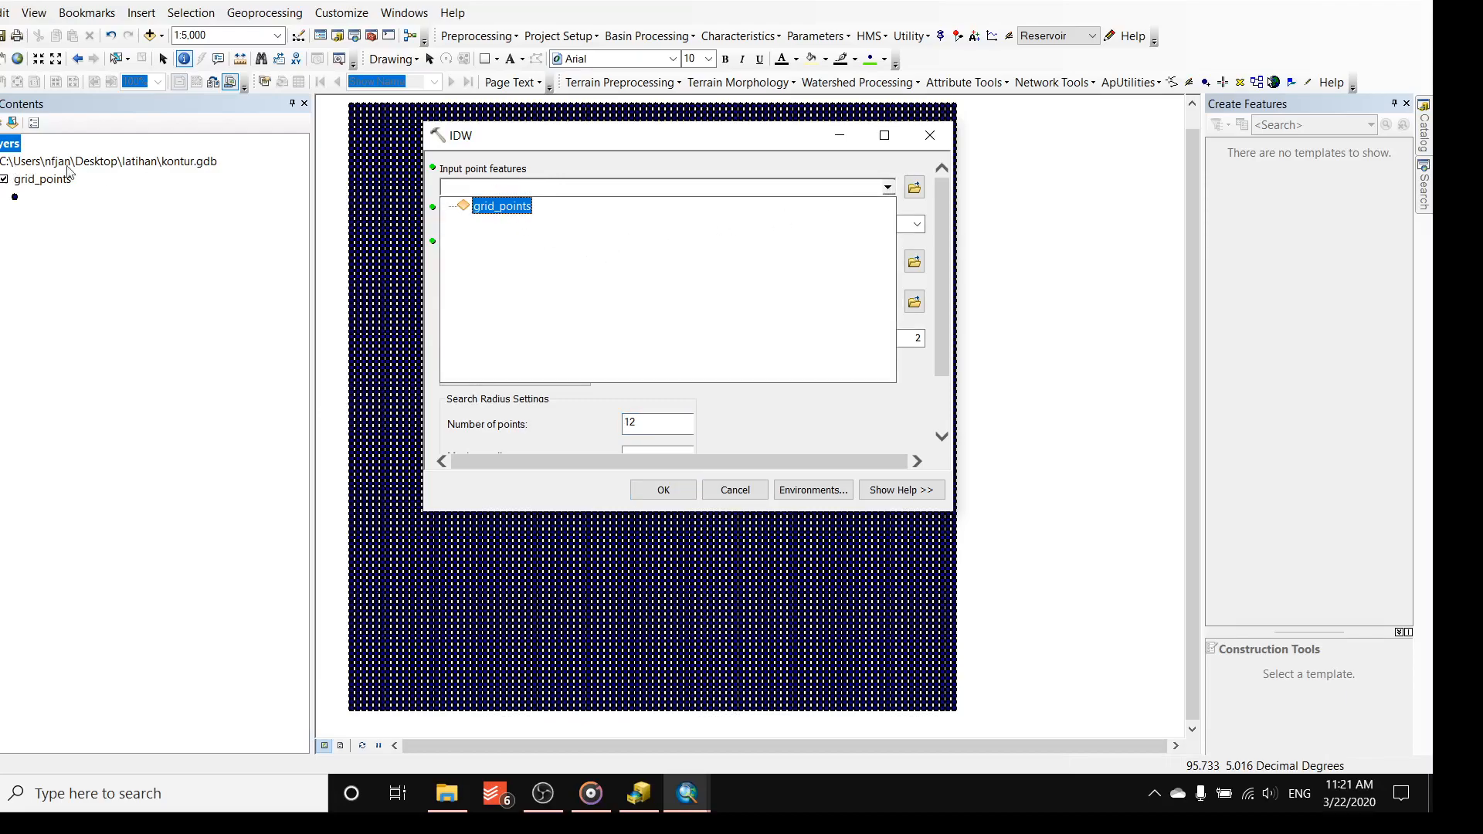
left_click(507, 211)
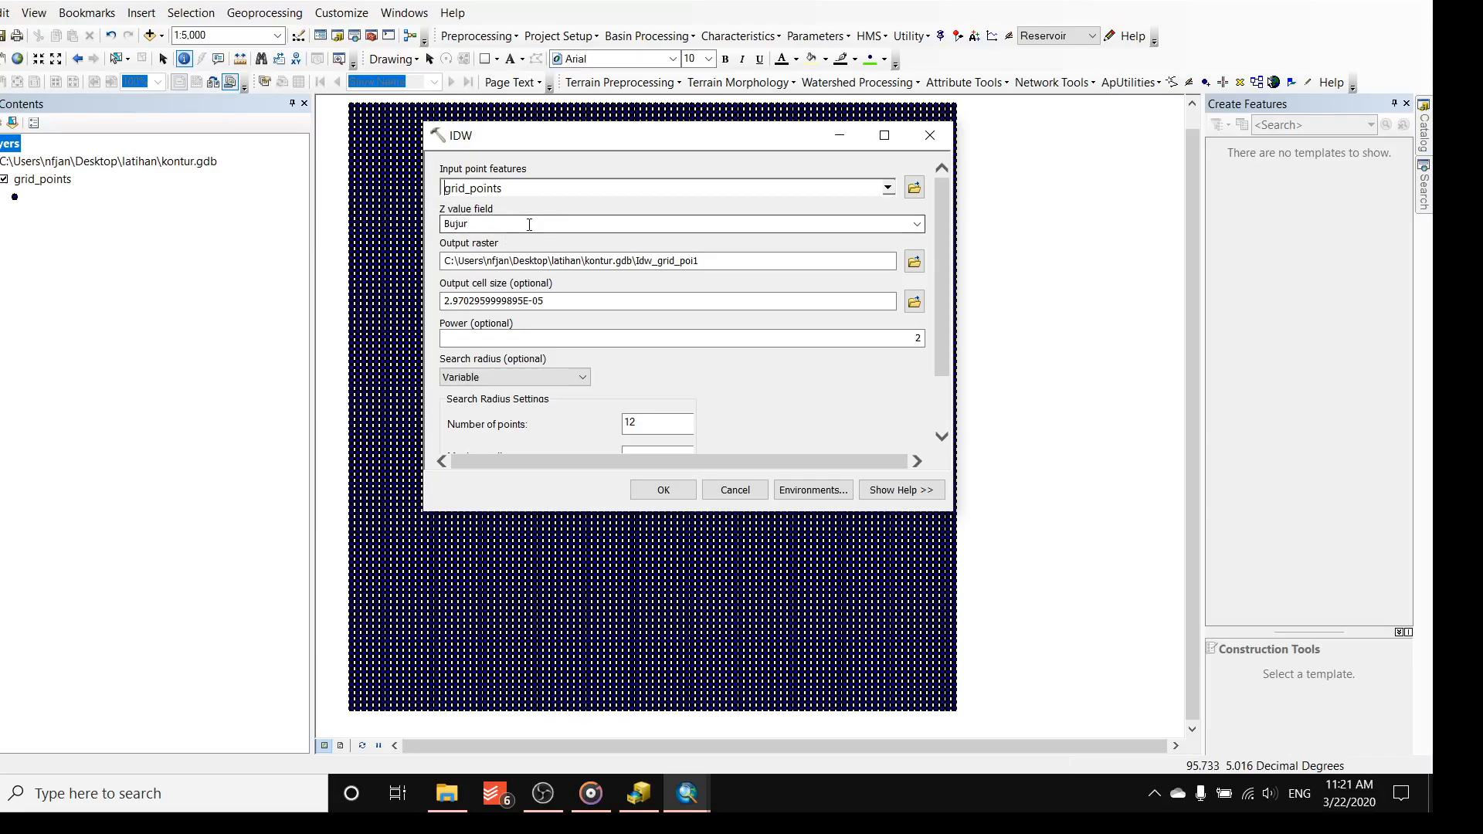
- Check the fields in the grid_points attribute table, set the IDW Z value field to Elevasi, and close the table
right_click(35, 179)
left_click(96, 233)
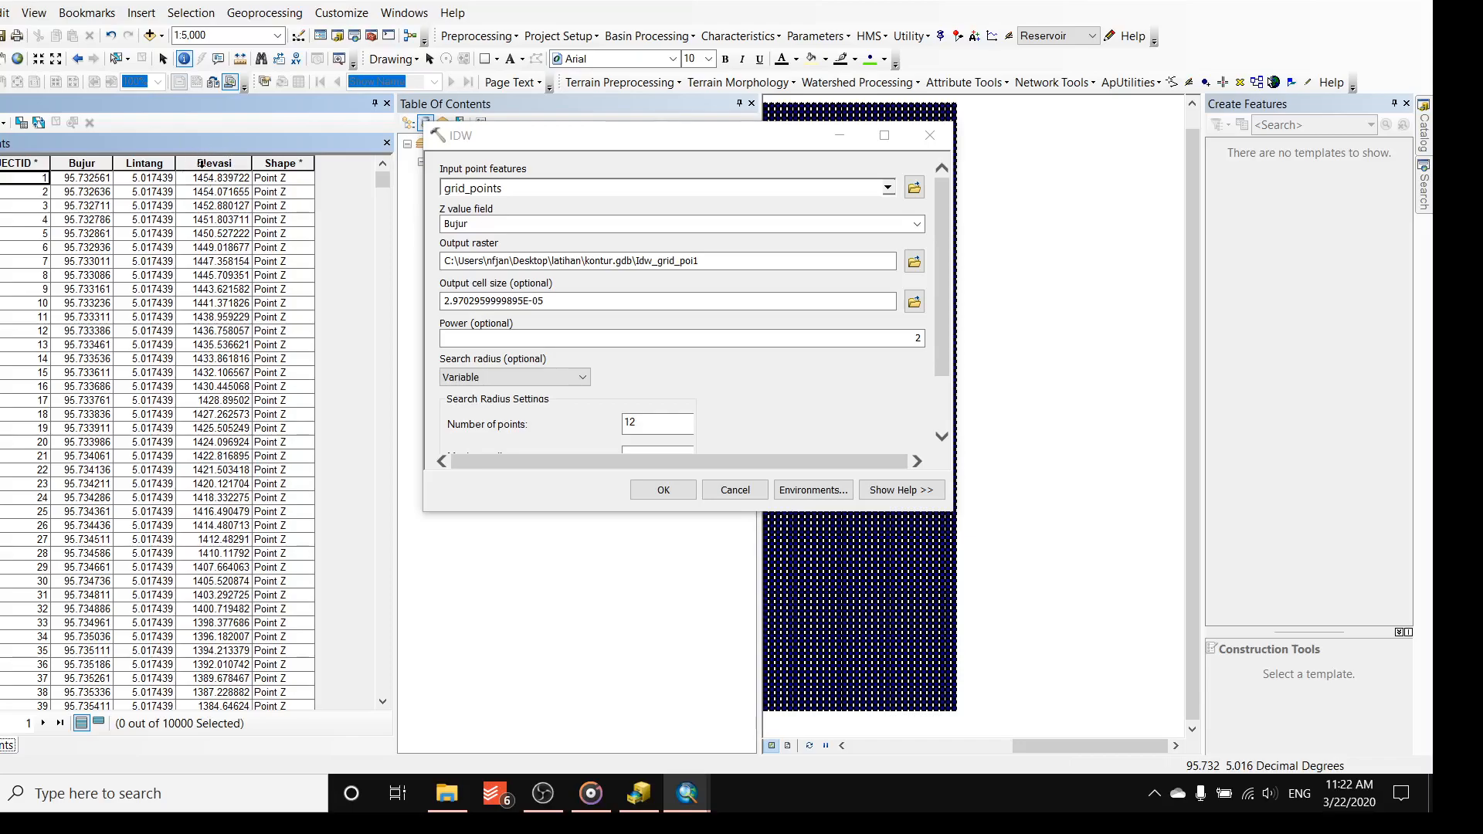
left_click(917, 224)
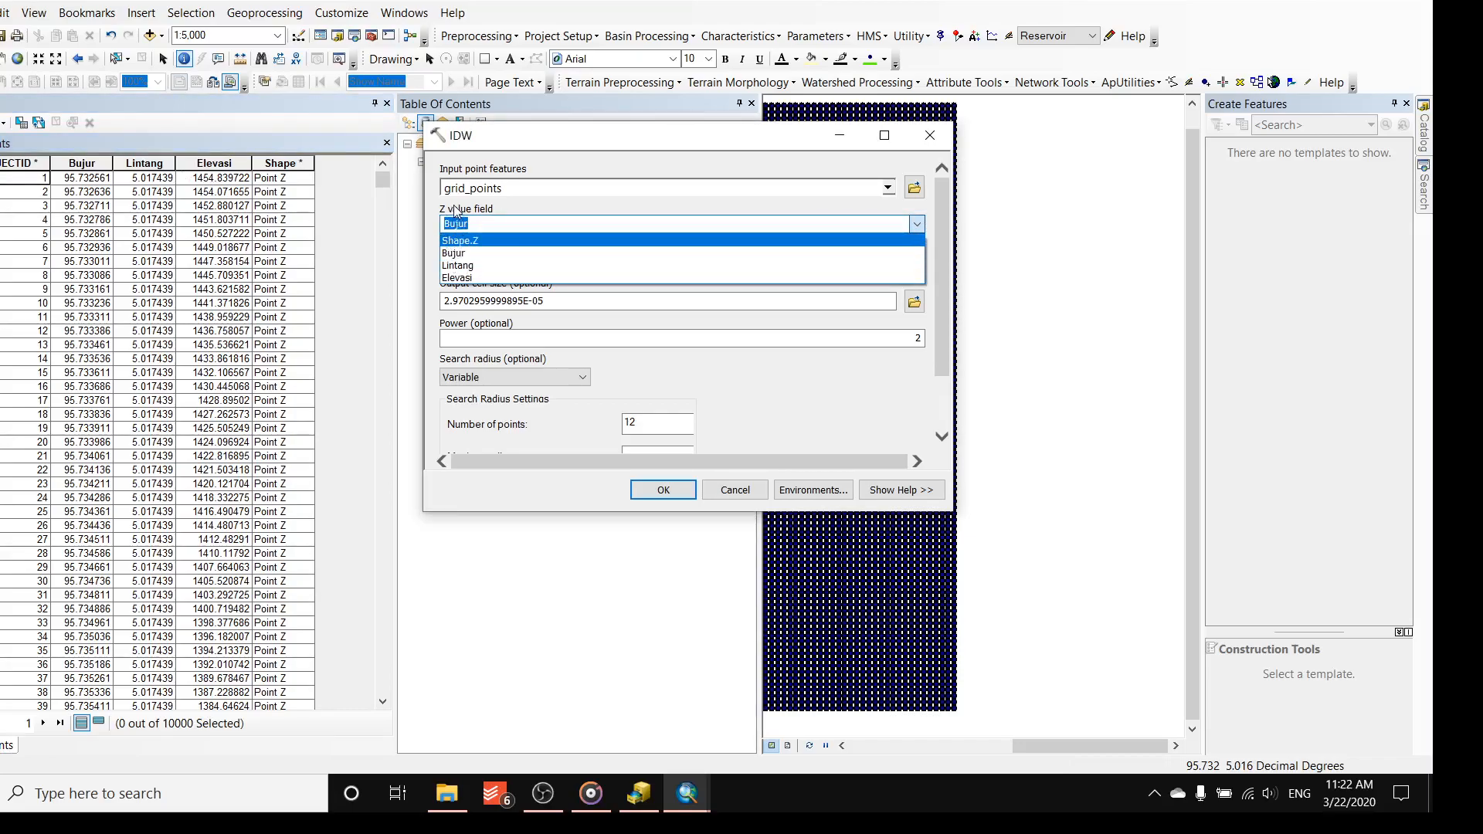
left_click(479, 280)
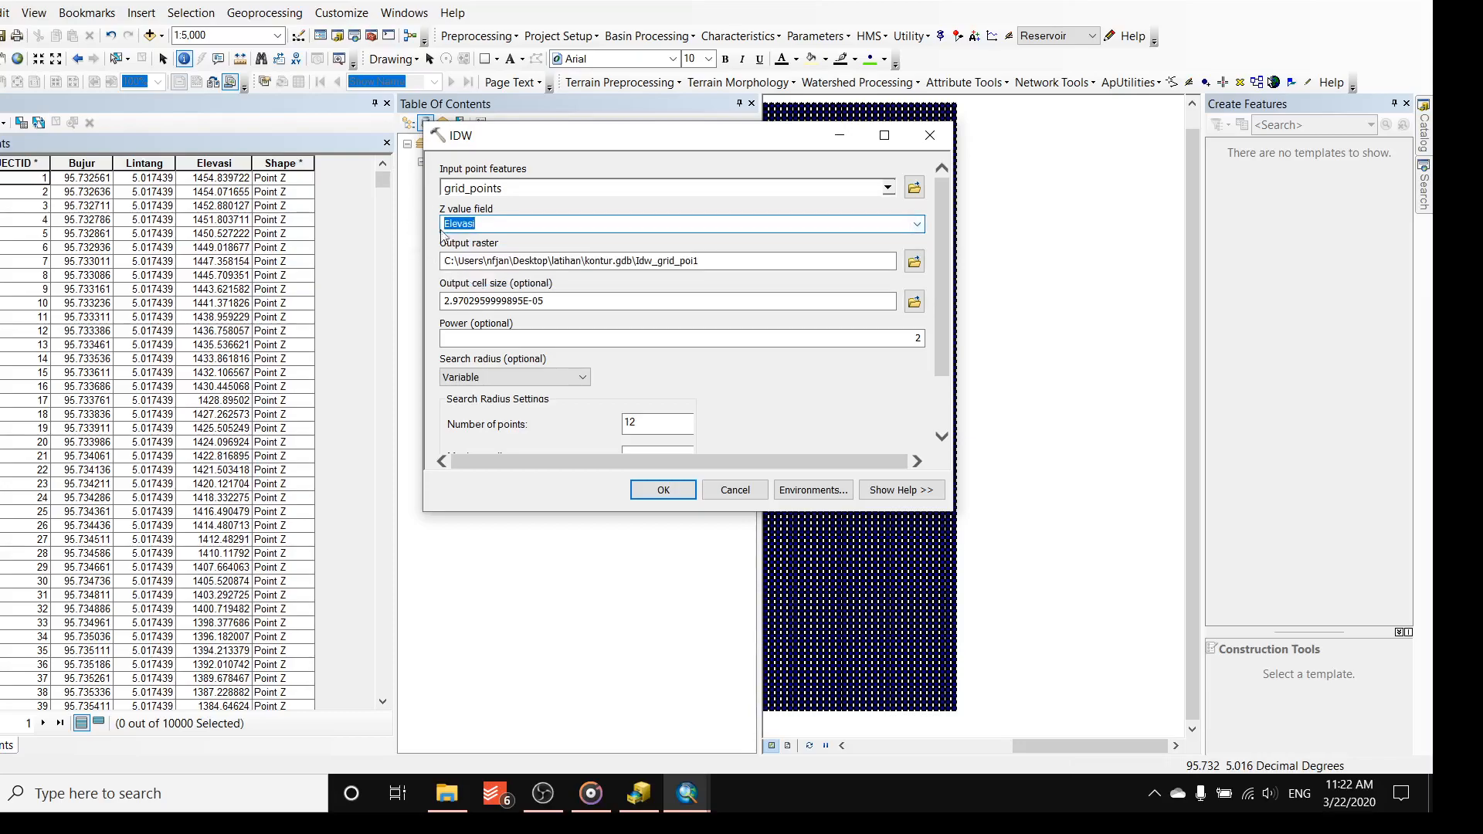
left_click(533, 224)
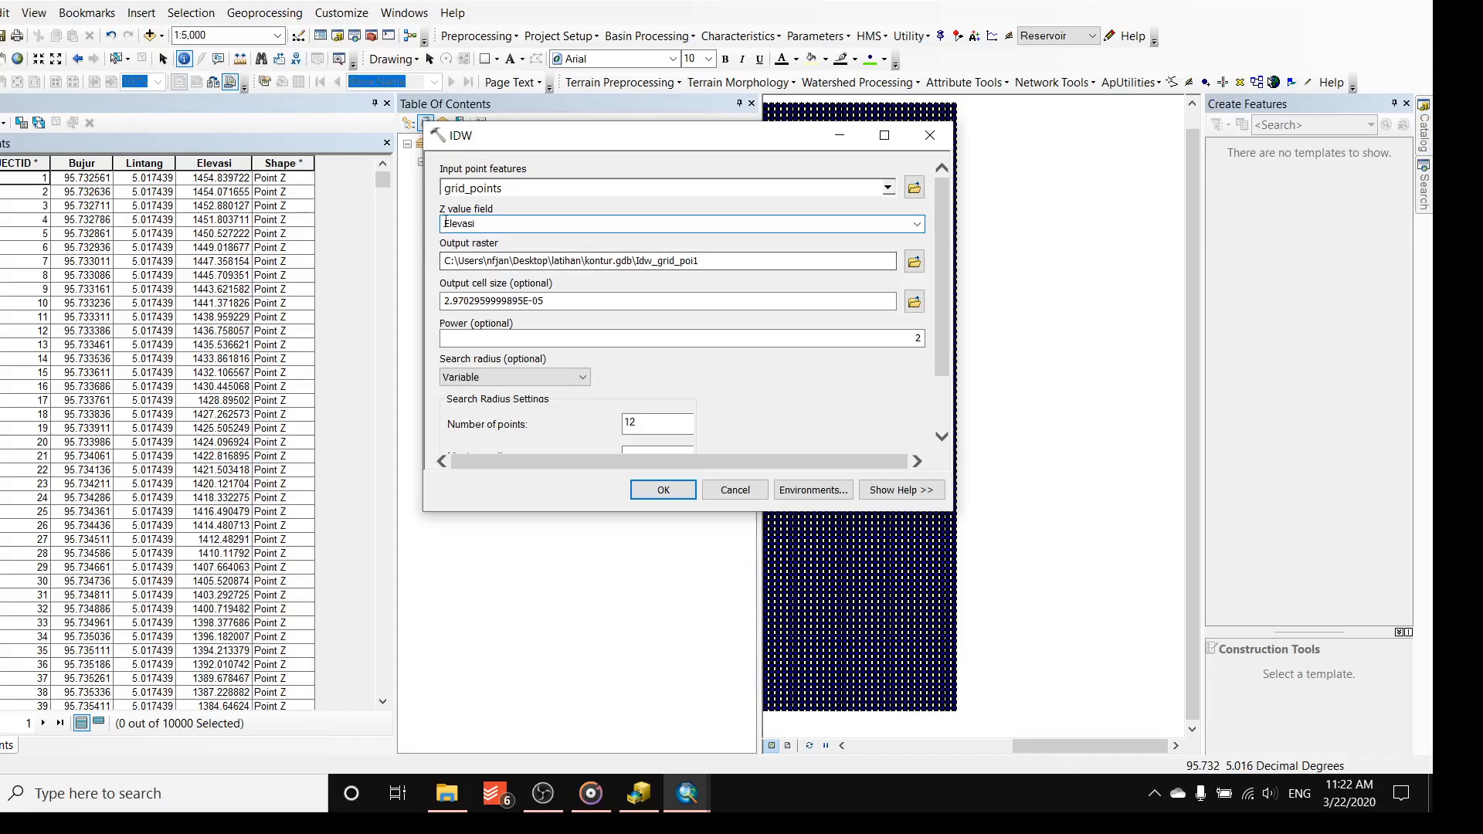
left_click(387, 102)
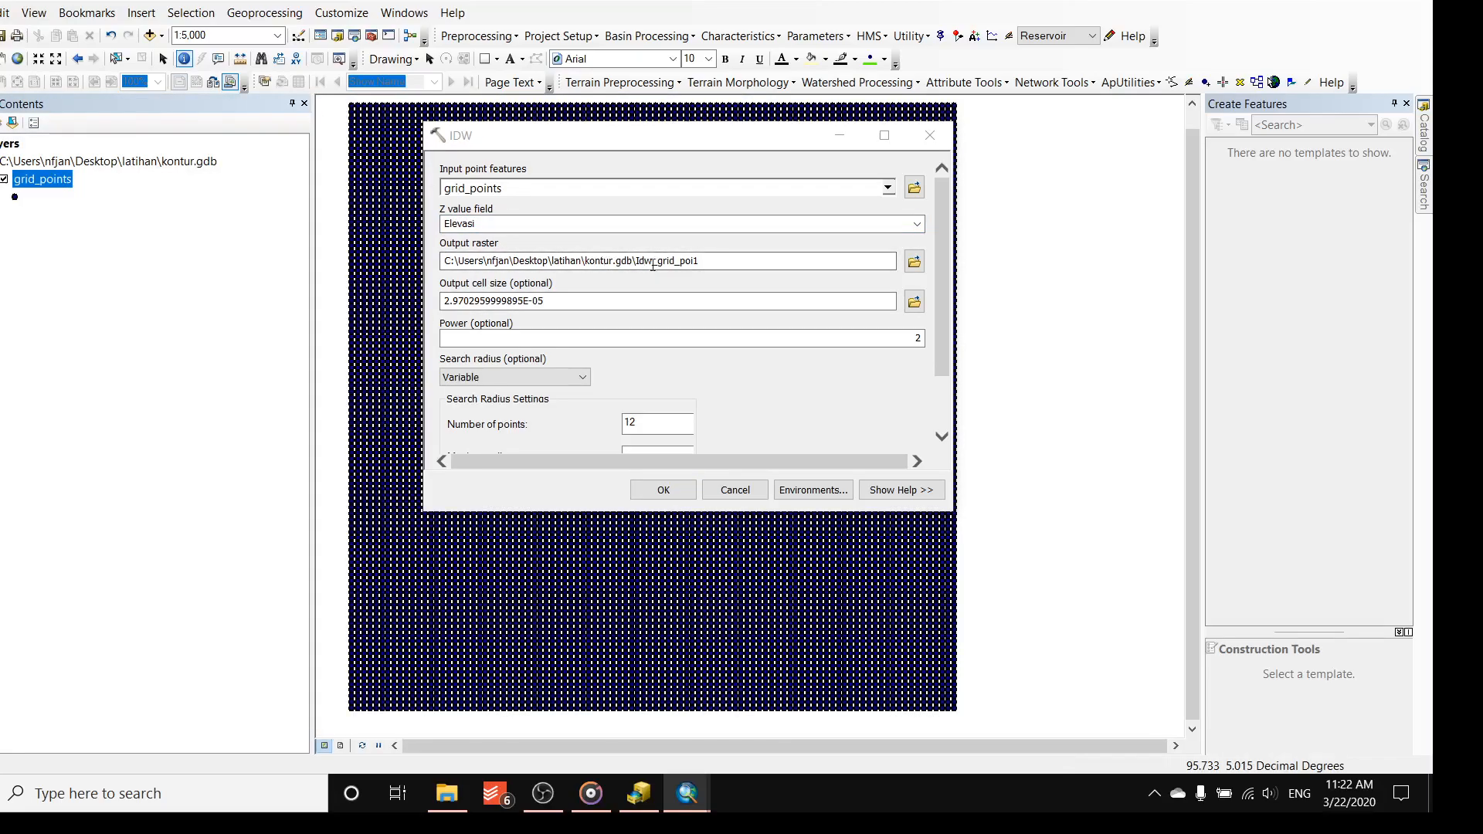
- Name the IDW output raster hasil_interpolasi in kontur.gdb and review the cell size, power and search radius settings
left_click_drag(638, 260, 710, 263)
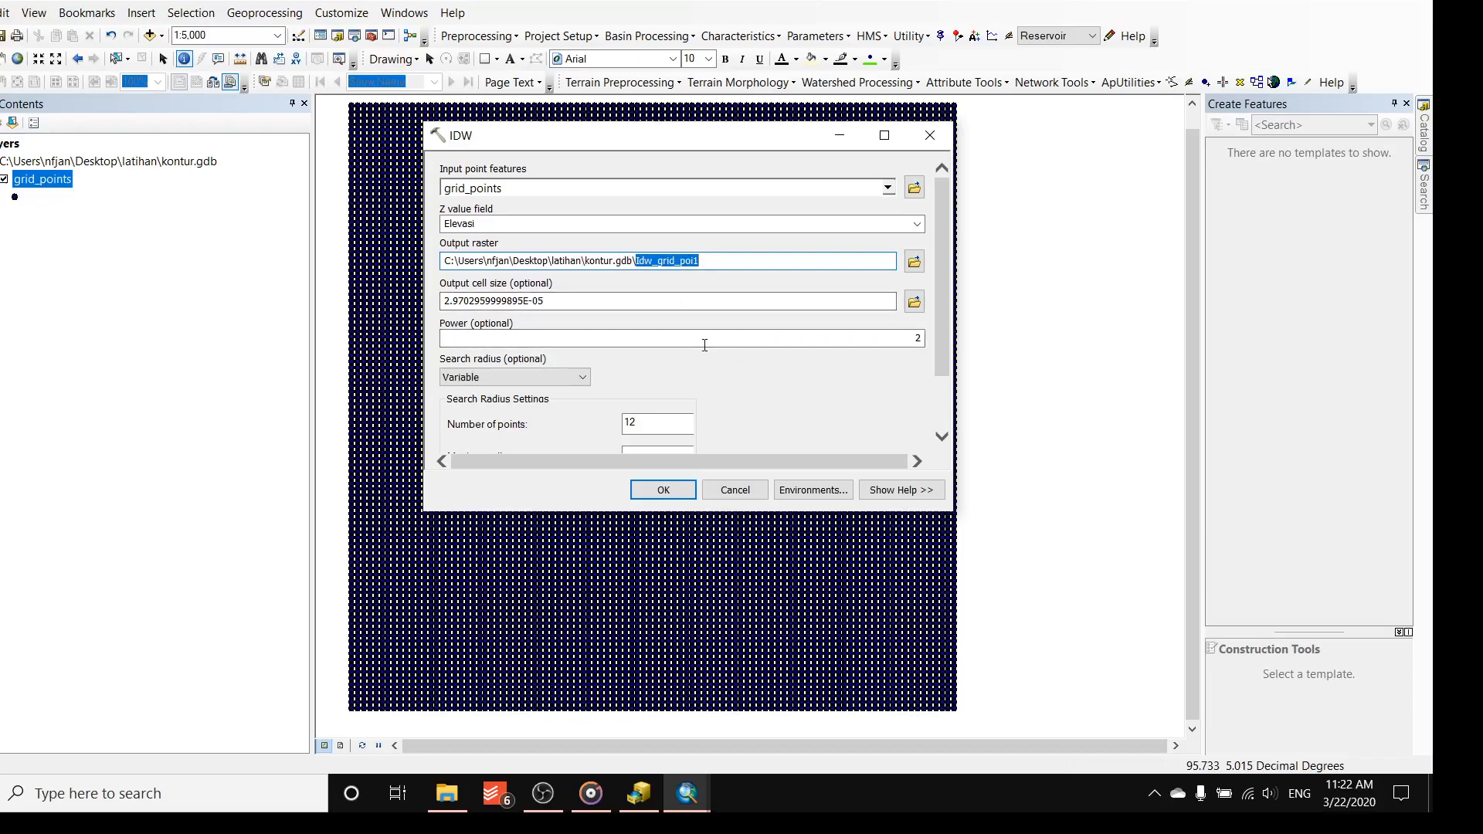
type("hasil_interpolas")
scroll(945, 395, "down", 1)
scroll(946, 396, "down", 3)
scroll(945, 395, "up", 4)
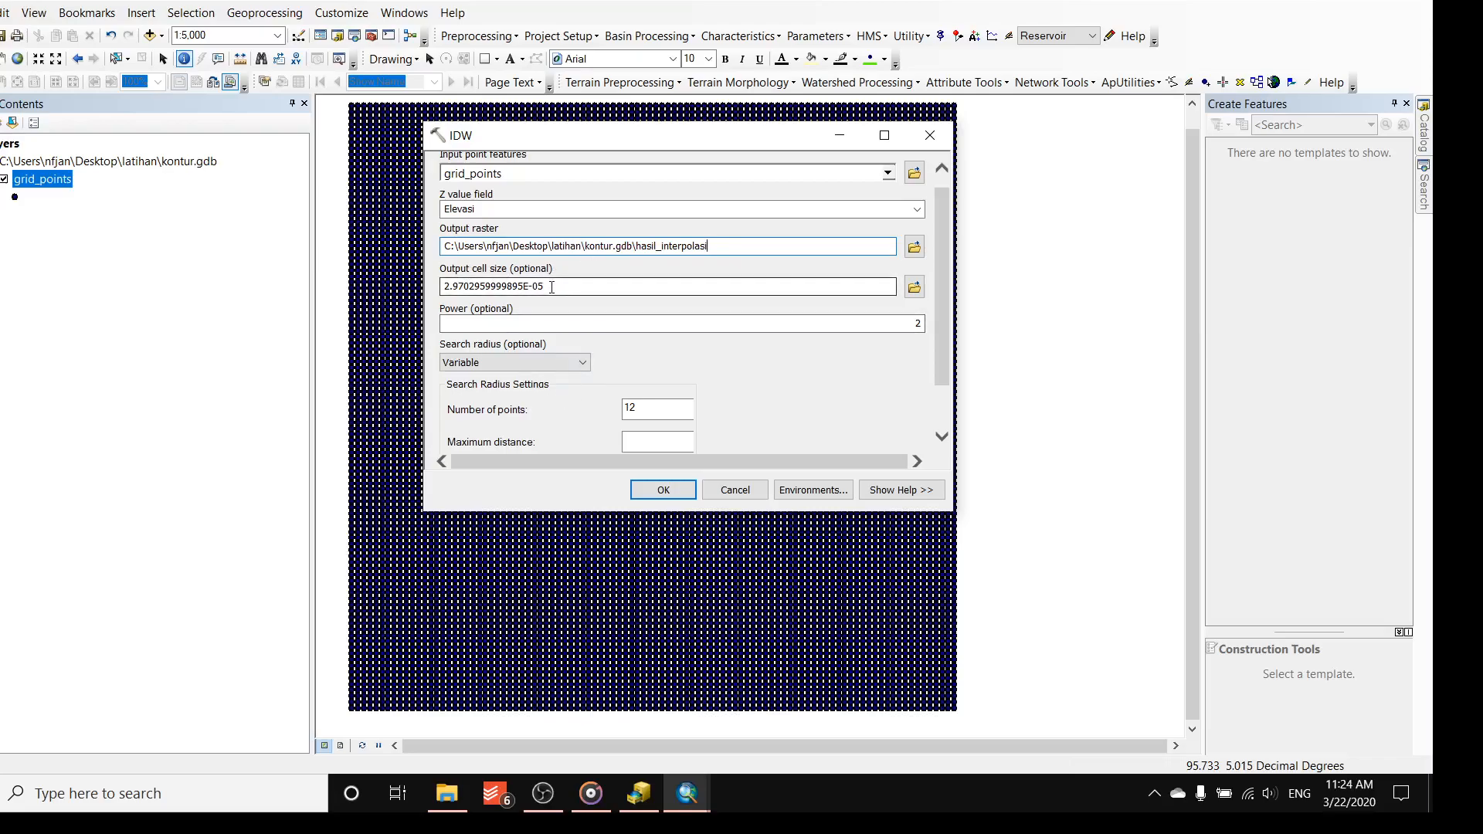
scroll(947, 345, "down", 1)
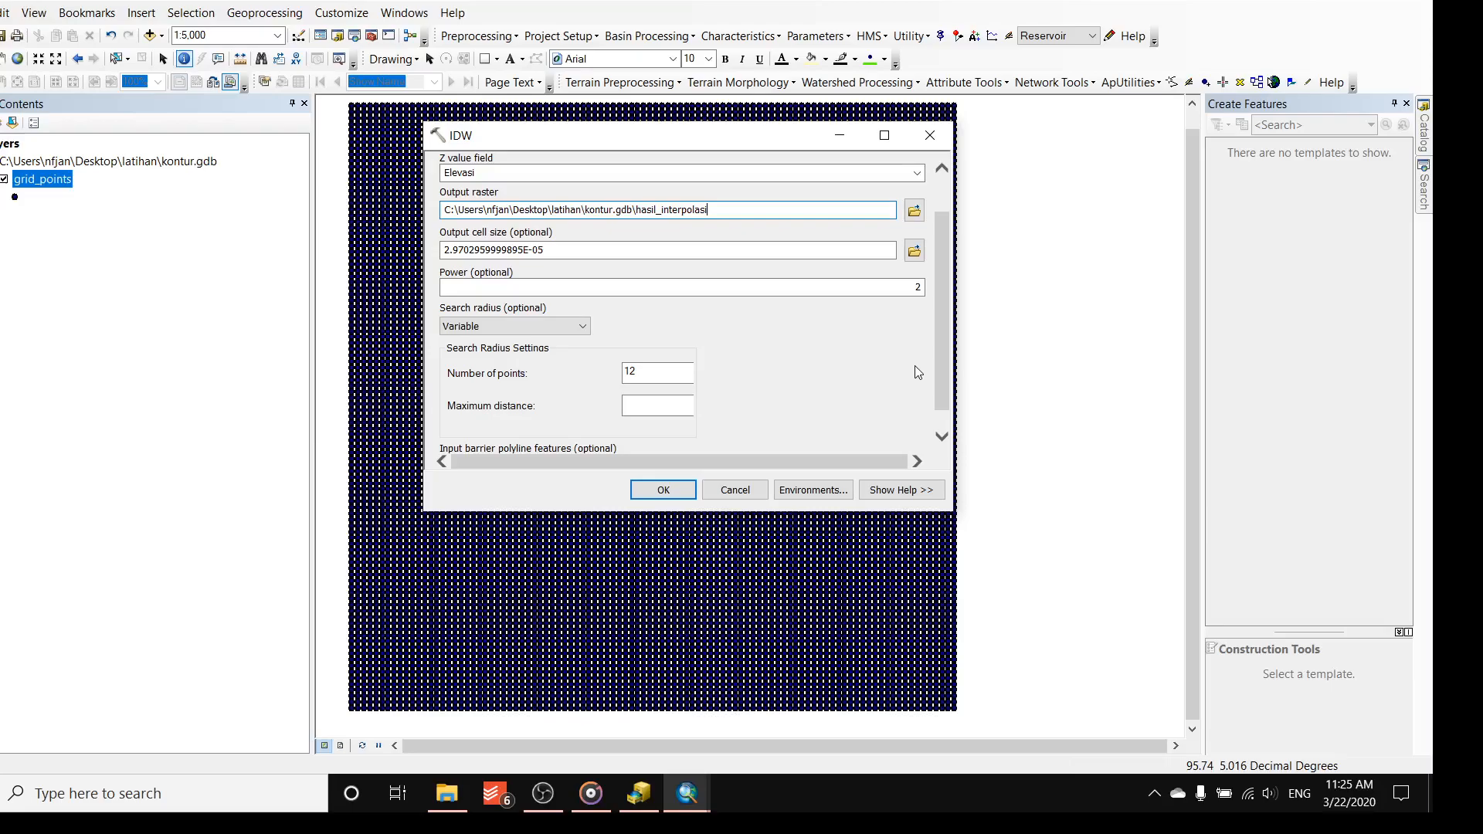
scroll(942, 373, "down", 1)
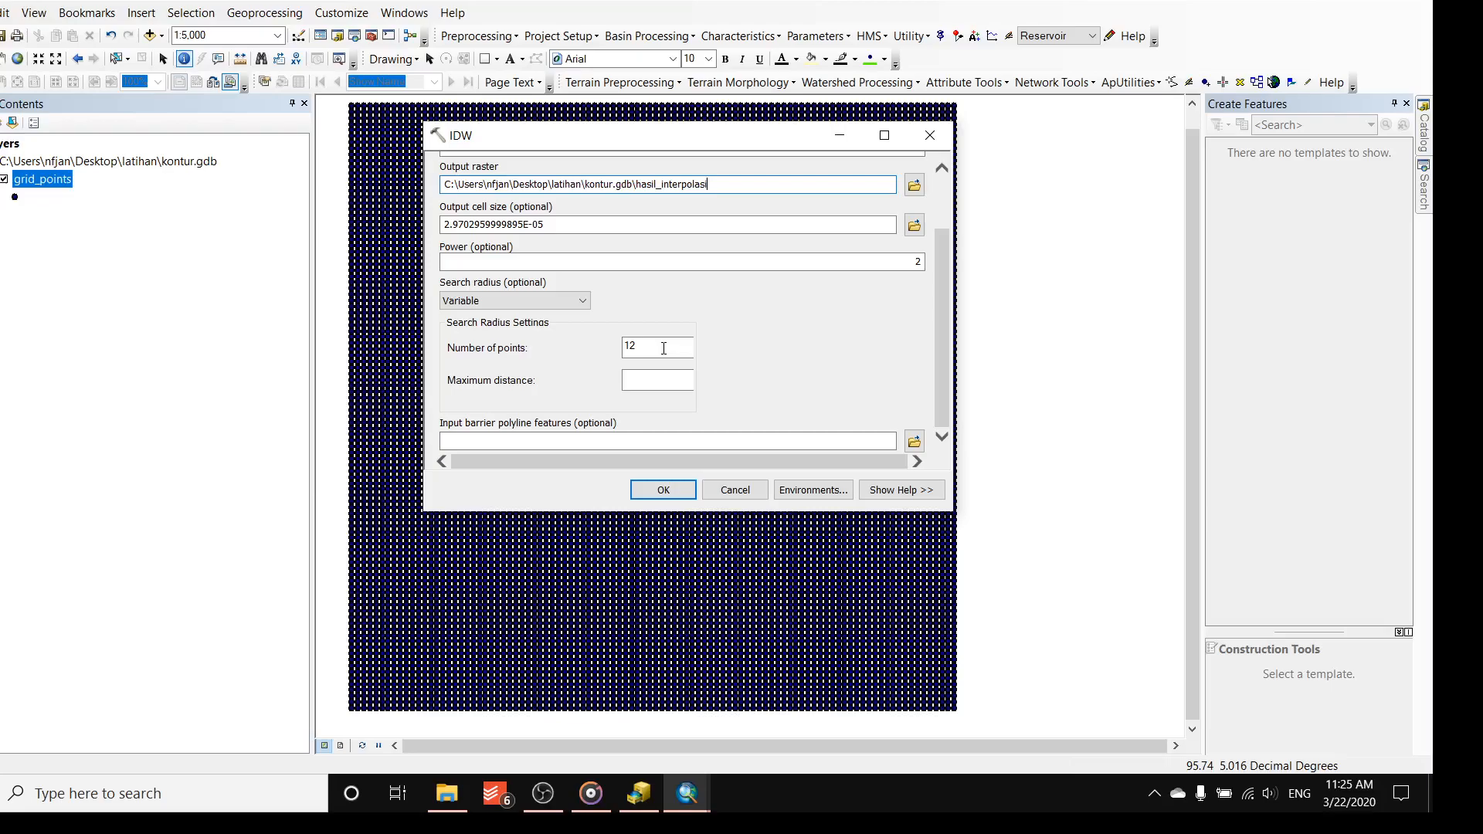
- Identify a small block of grid points near the grid's northwest corner and close the results
left_click_drag(672, 136, 833, 161)
scroll(374, 150, "up", 4)
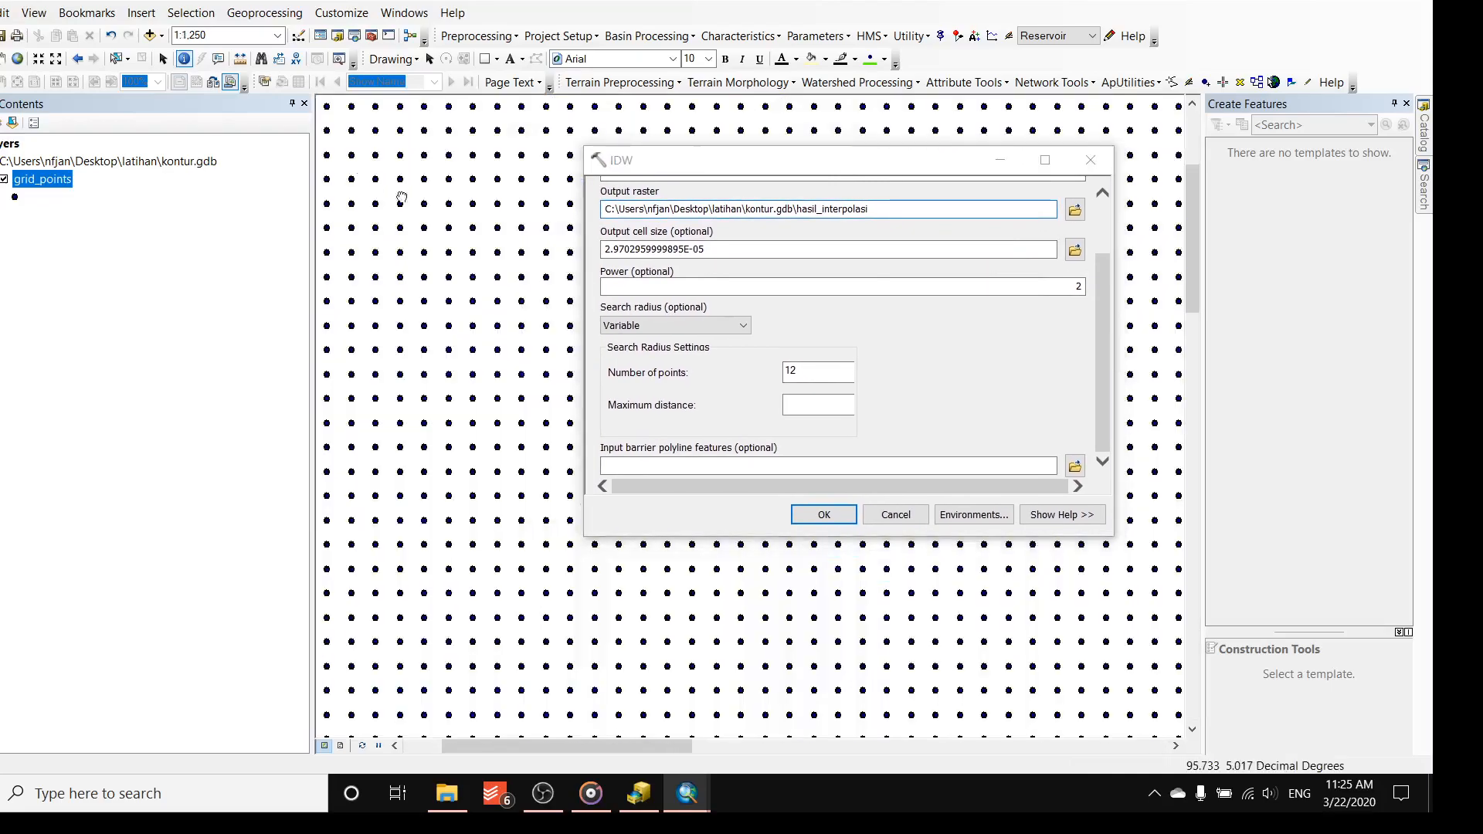
scroll(430, 317, "up", 3)
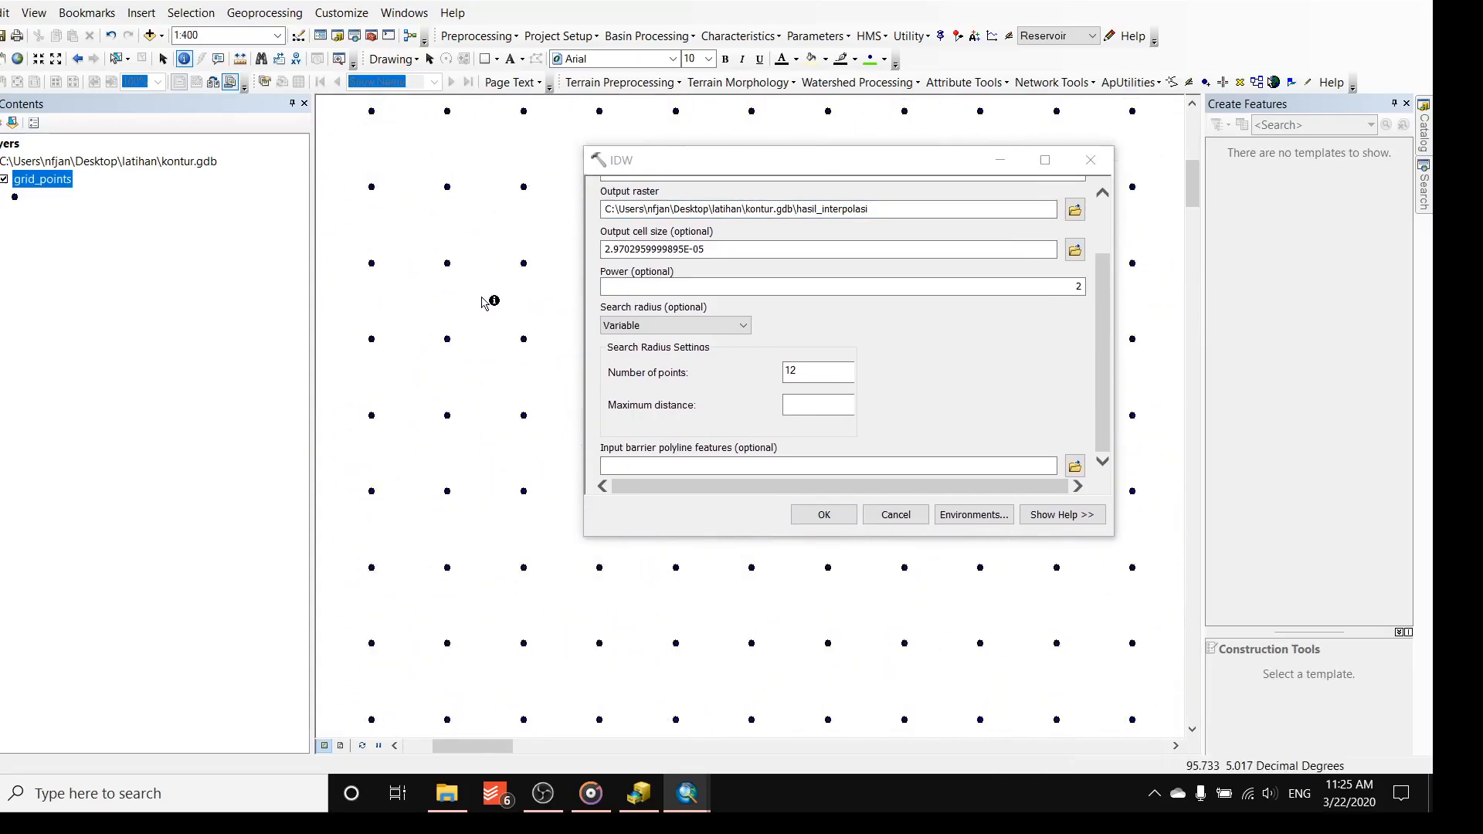
mouse_move(474, 297)
left_mouse_down()
mouse_move(401, 288)
mouse_move(459, 288)
left_mouse_up()
scroll(467, 295, "down", 1)
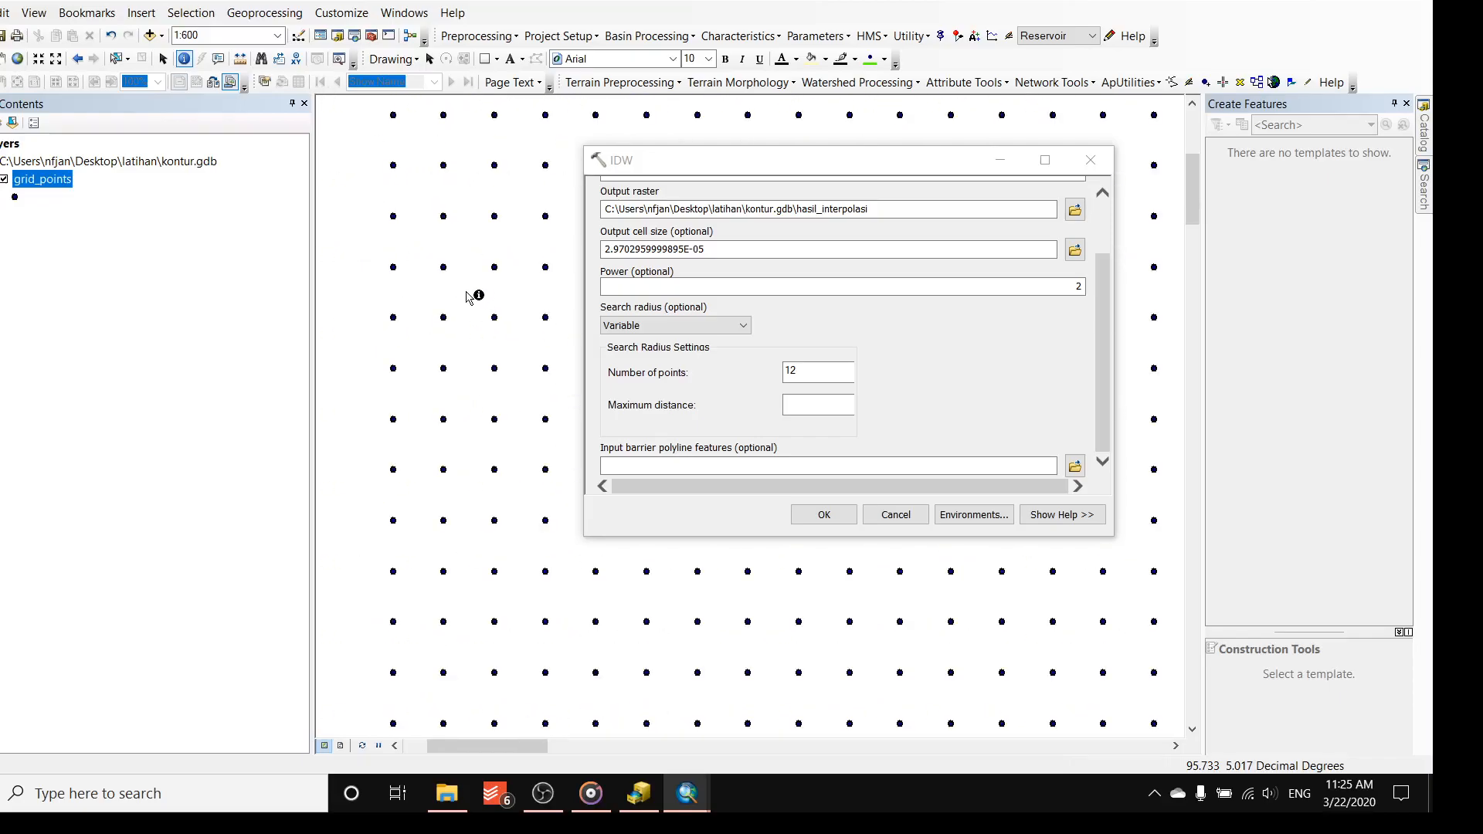
left_click_drag(364, 211, 572, 391)
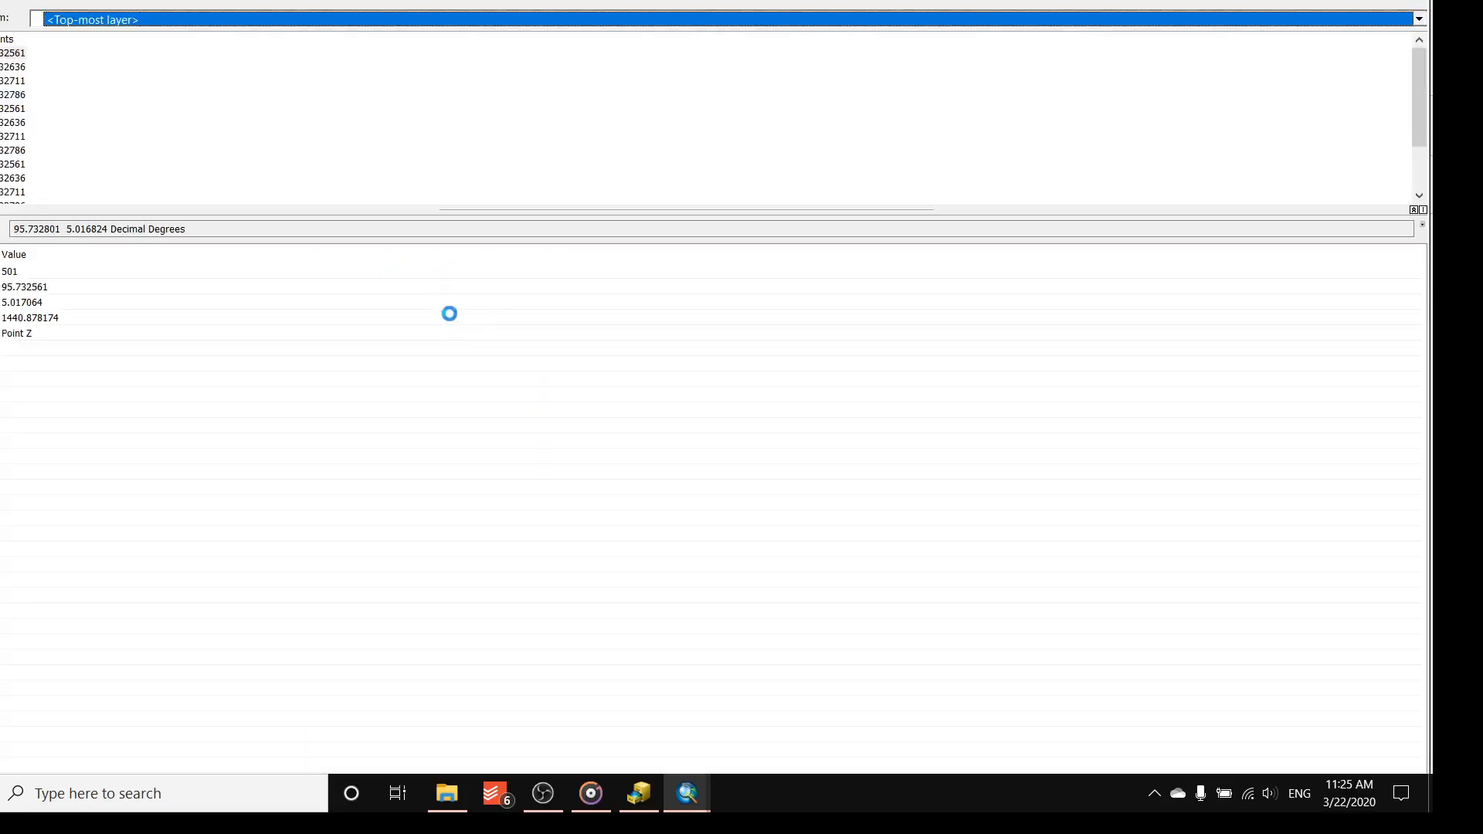
left_click(1428, 4)
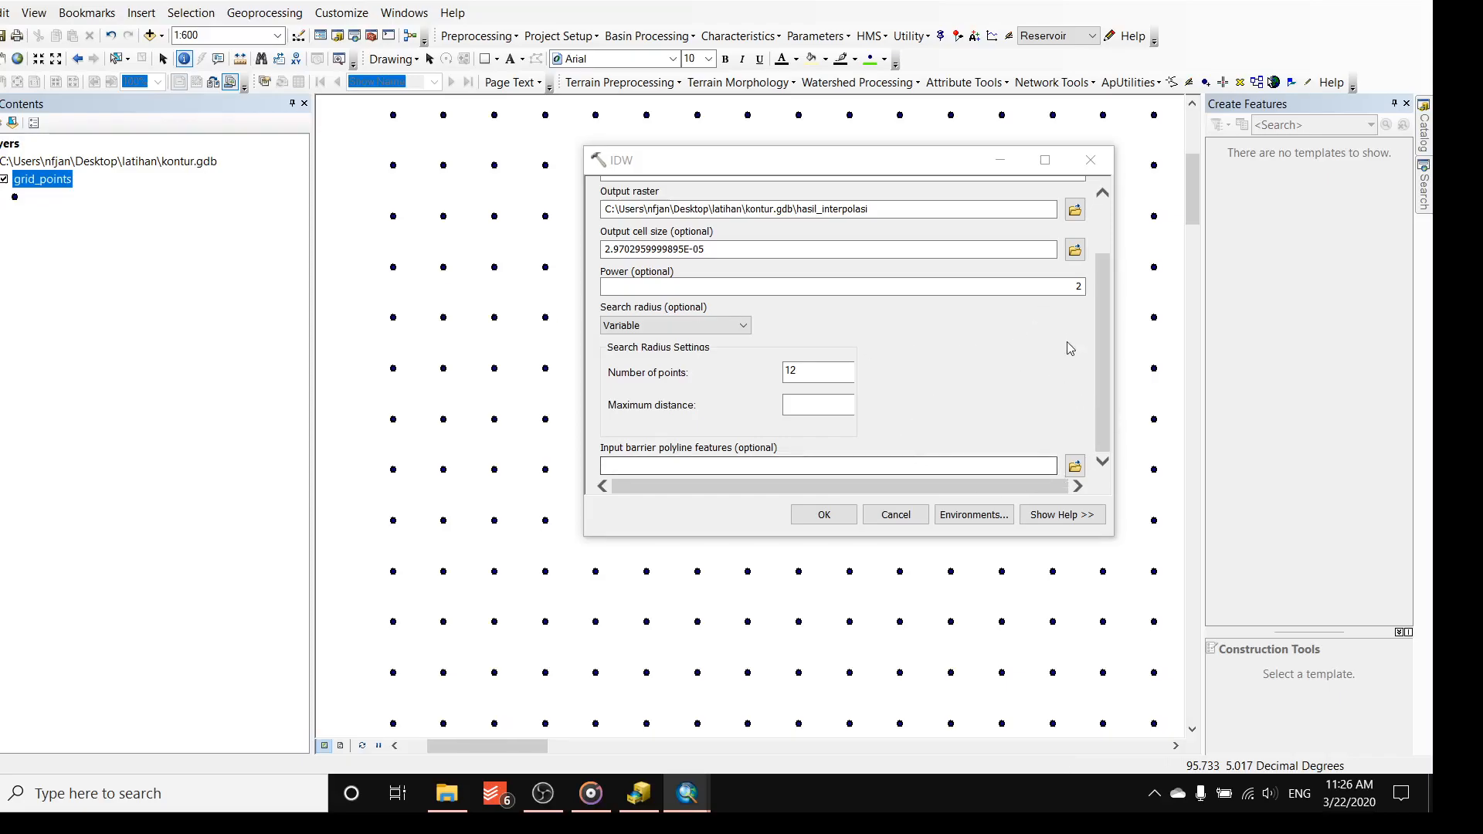
- Run the IDW interpolation of grid_points to produce the hasil_interpolasi raster
left_click_drag(1107, 382, 1134, 304)
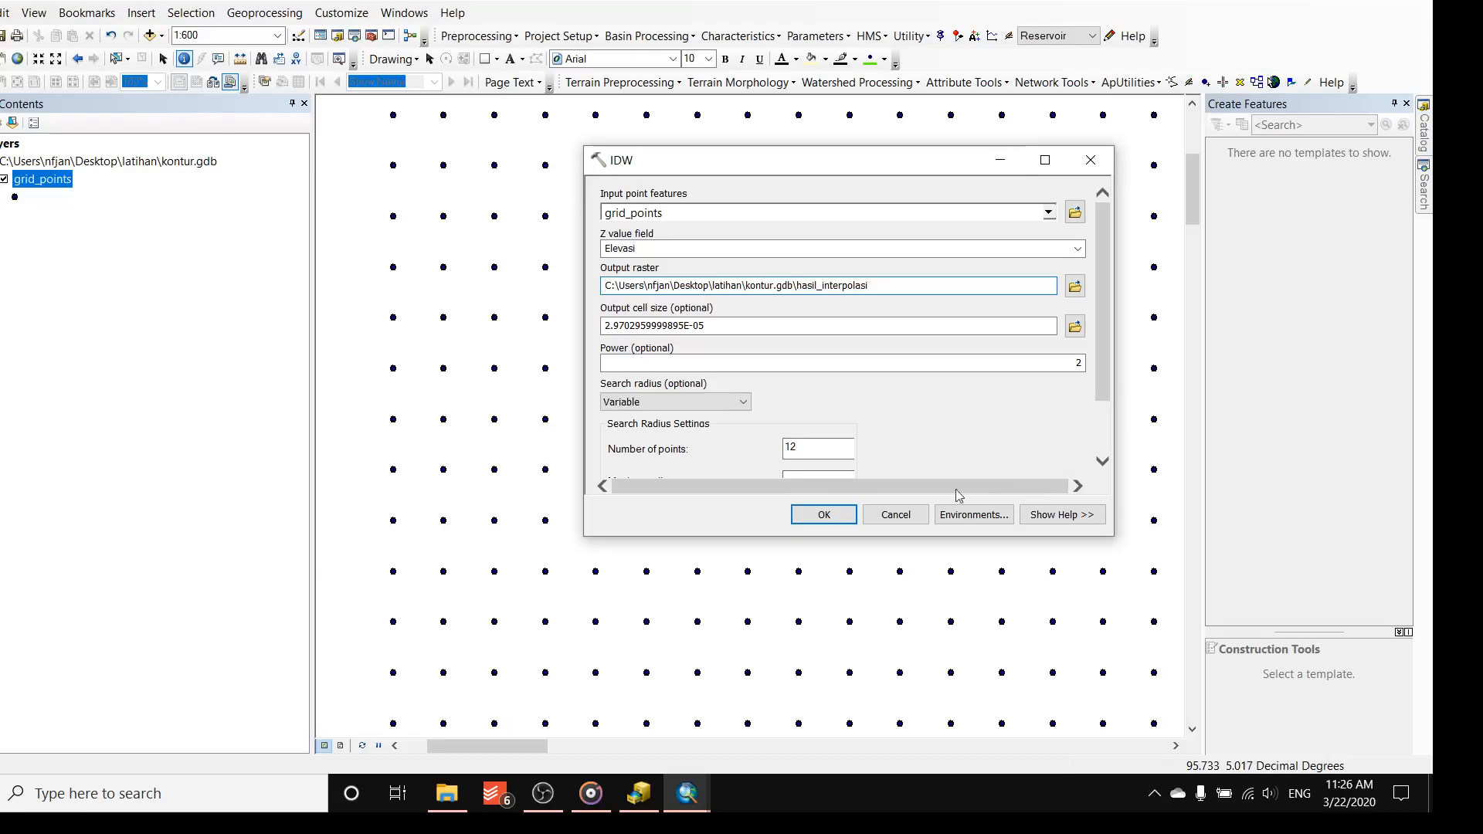
left_click(825, 515)
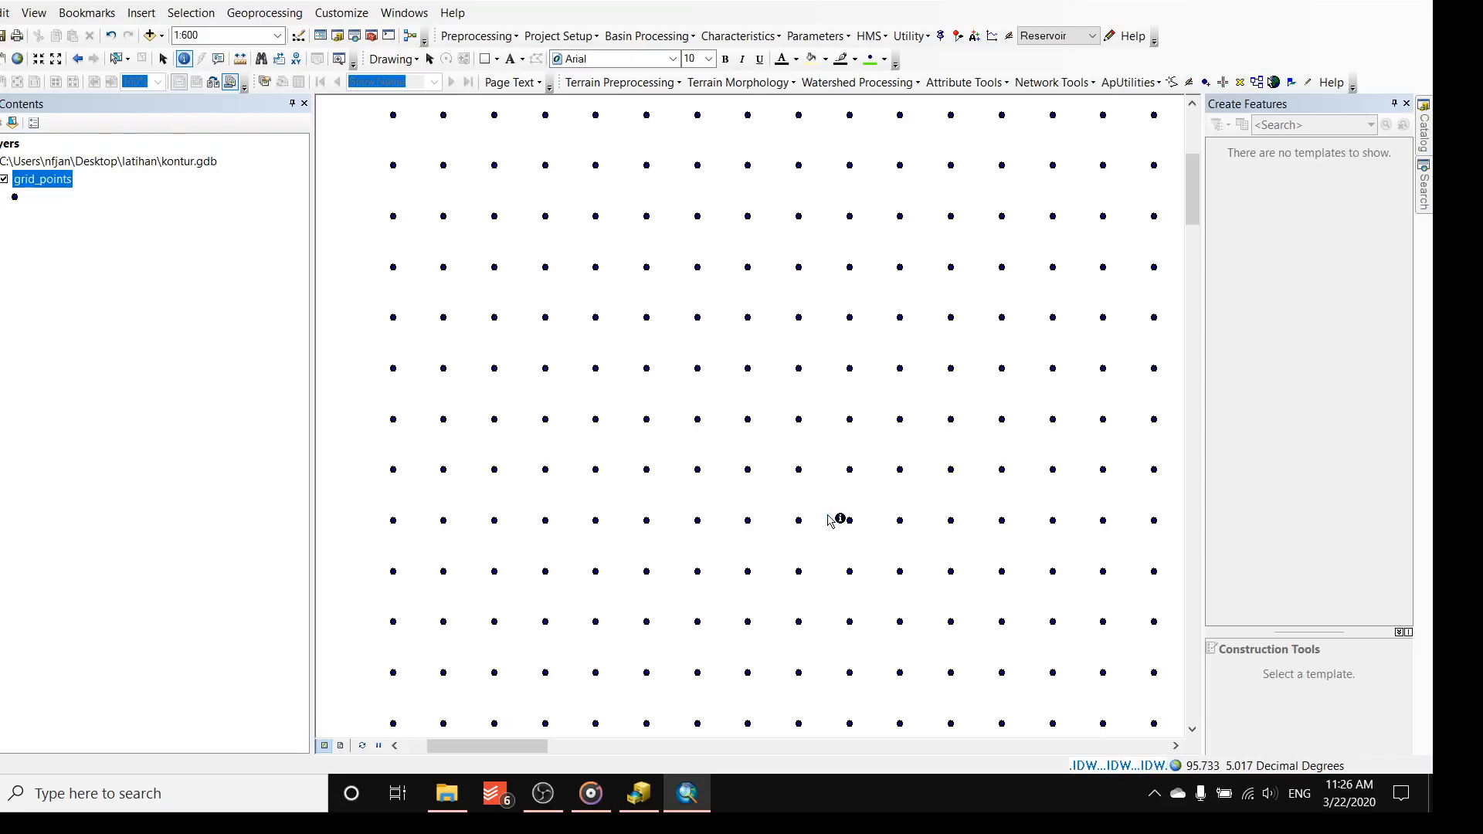
scroll(820, 469, "up", 3)
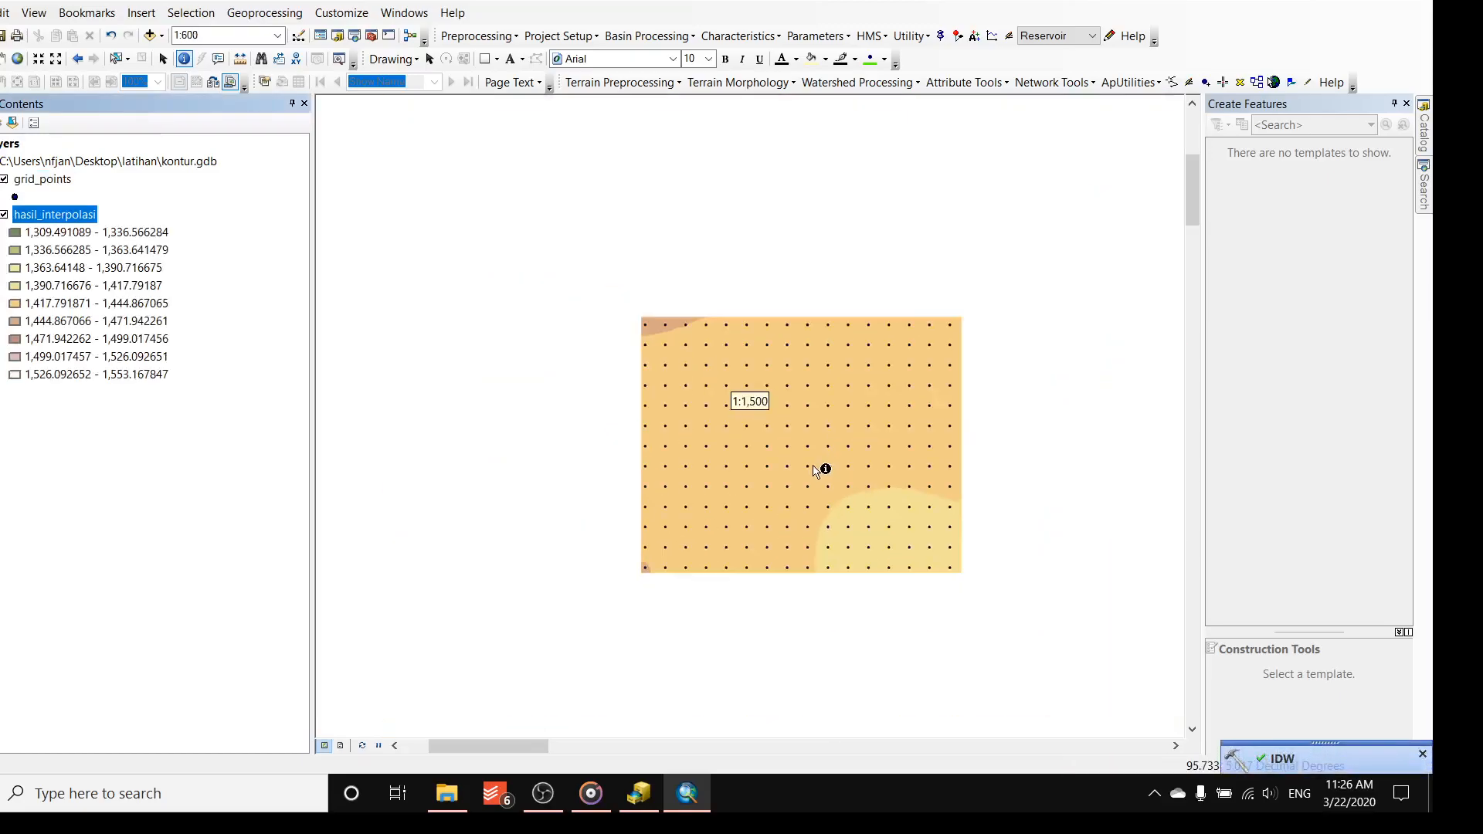
scroll(821, 468, "up", 2)
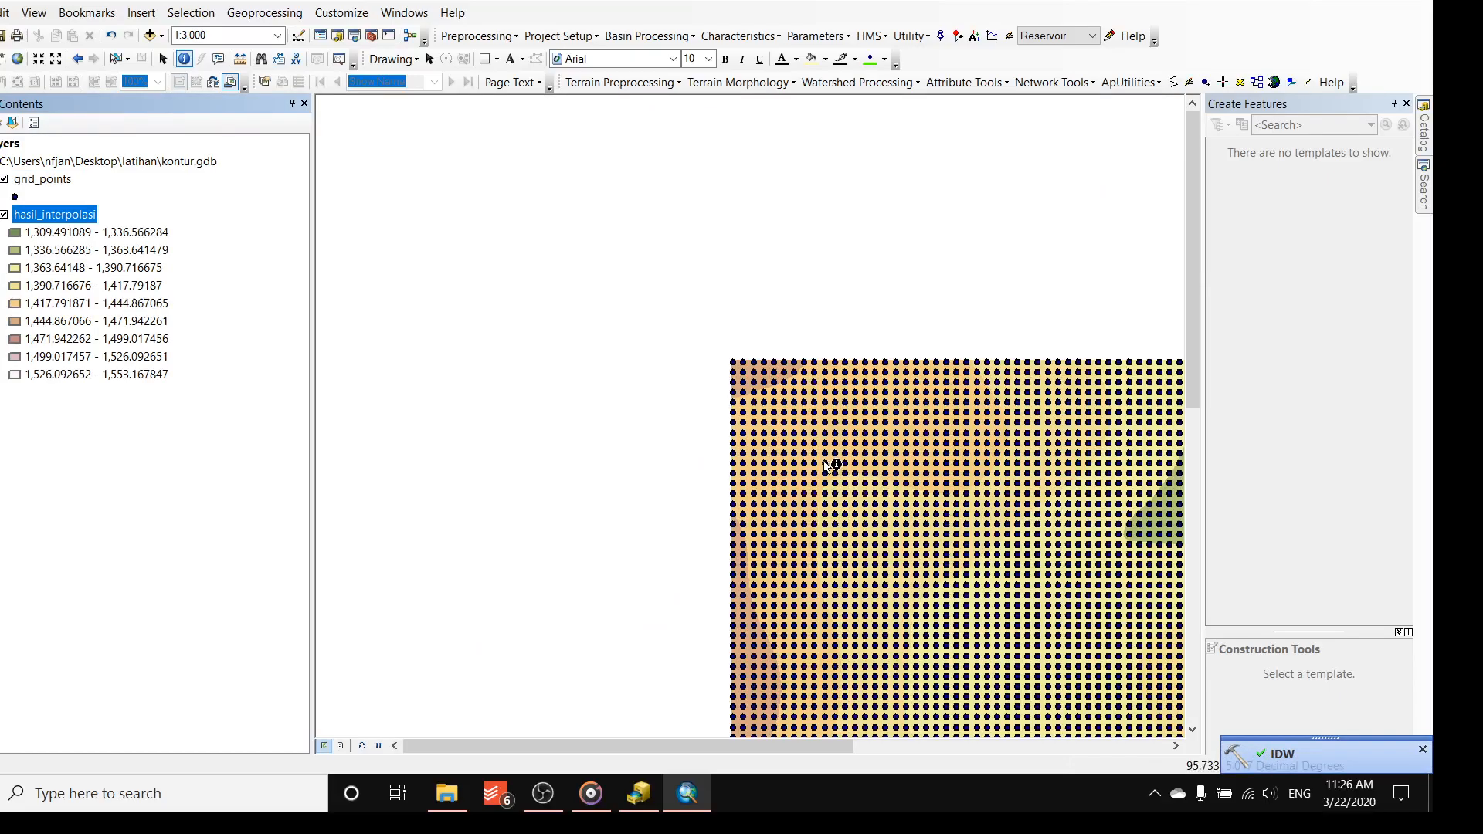
- Hide the grid_points layer so that only the whole hasil_interpolasi raster shows on the map
left_click(5, 179)
scroll(812, 436, "up", 2)
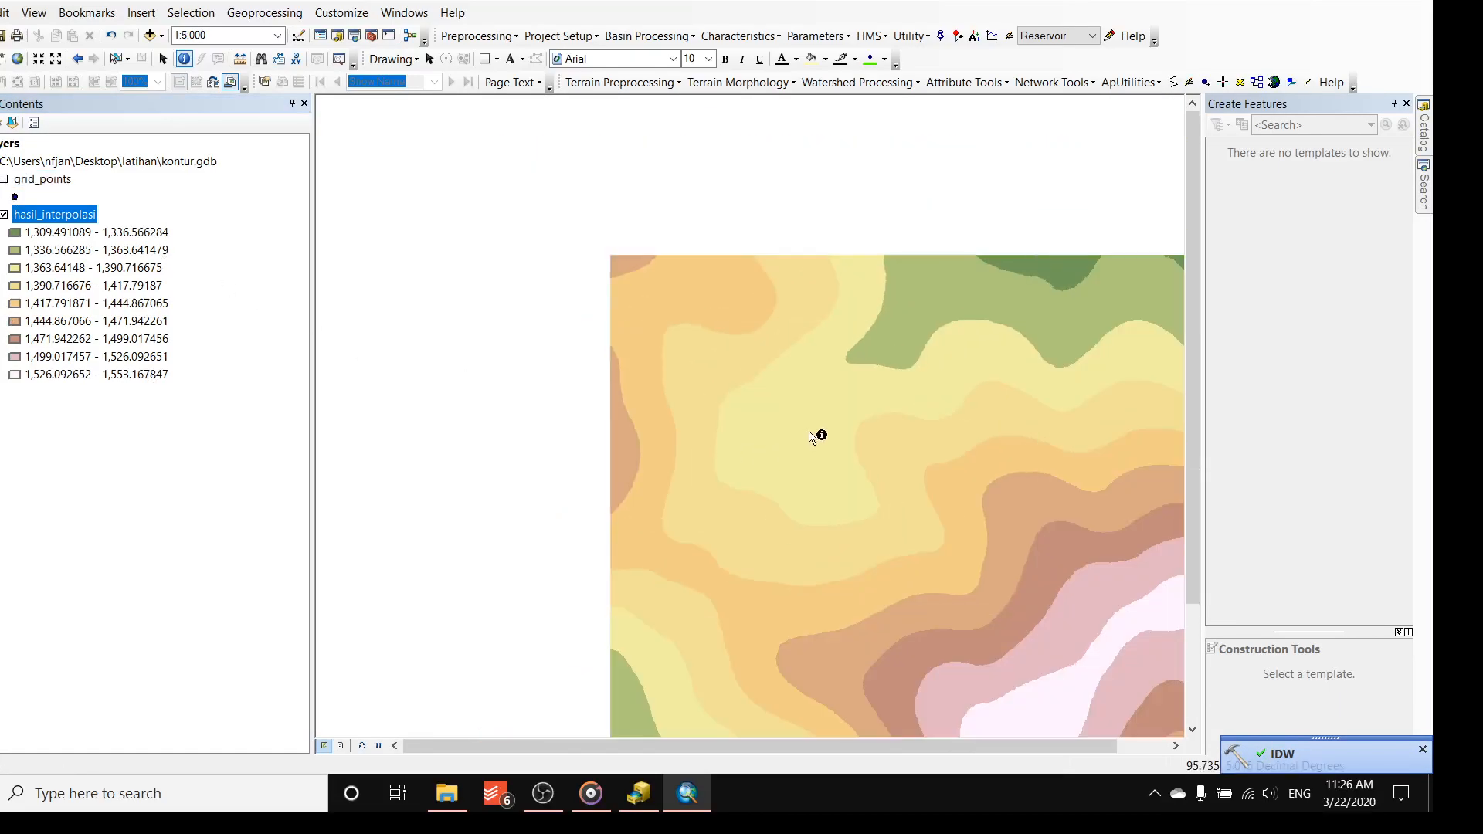
left_click_drag(845, 490, 710, 376)
scroll(657, 387, "up", 1)
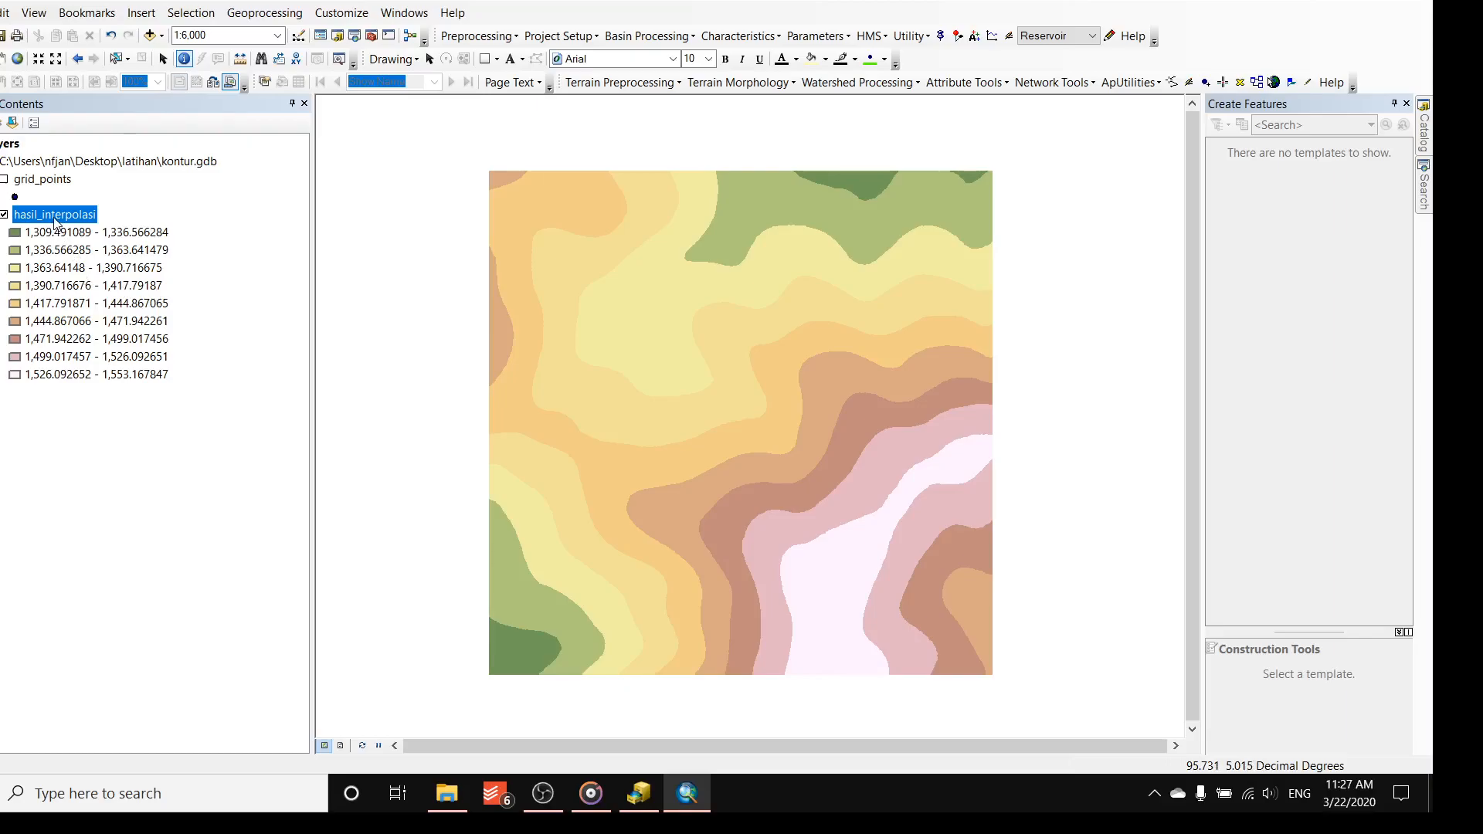
- Set the classified symbology of the hasil_interpolasi layer to 5 classes
right_click(55, 220)
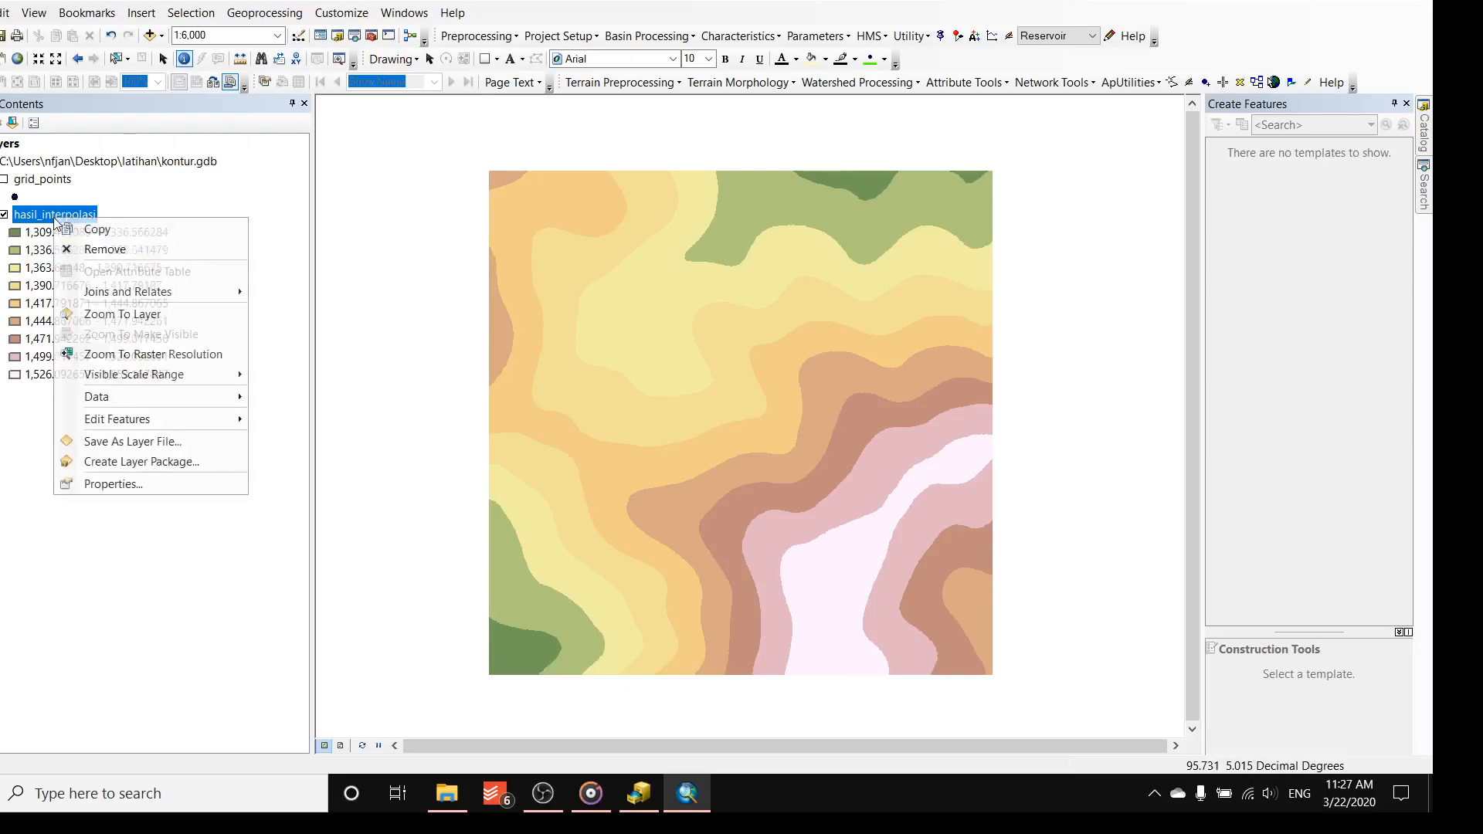
left_click(129, 485)
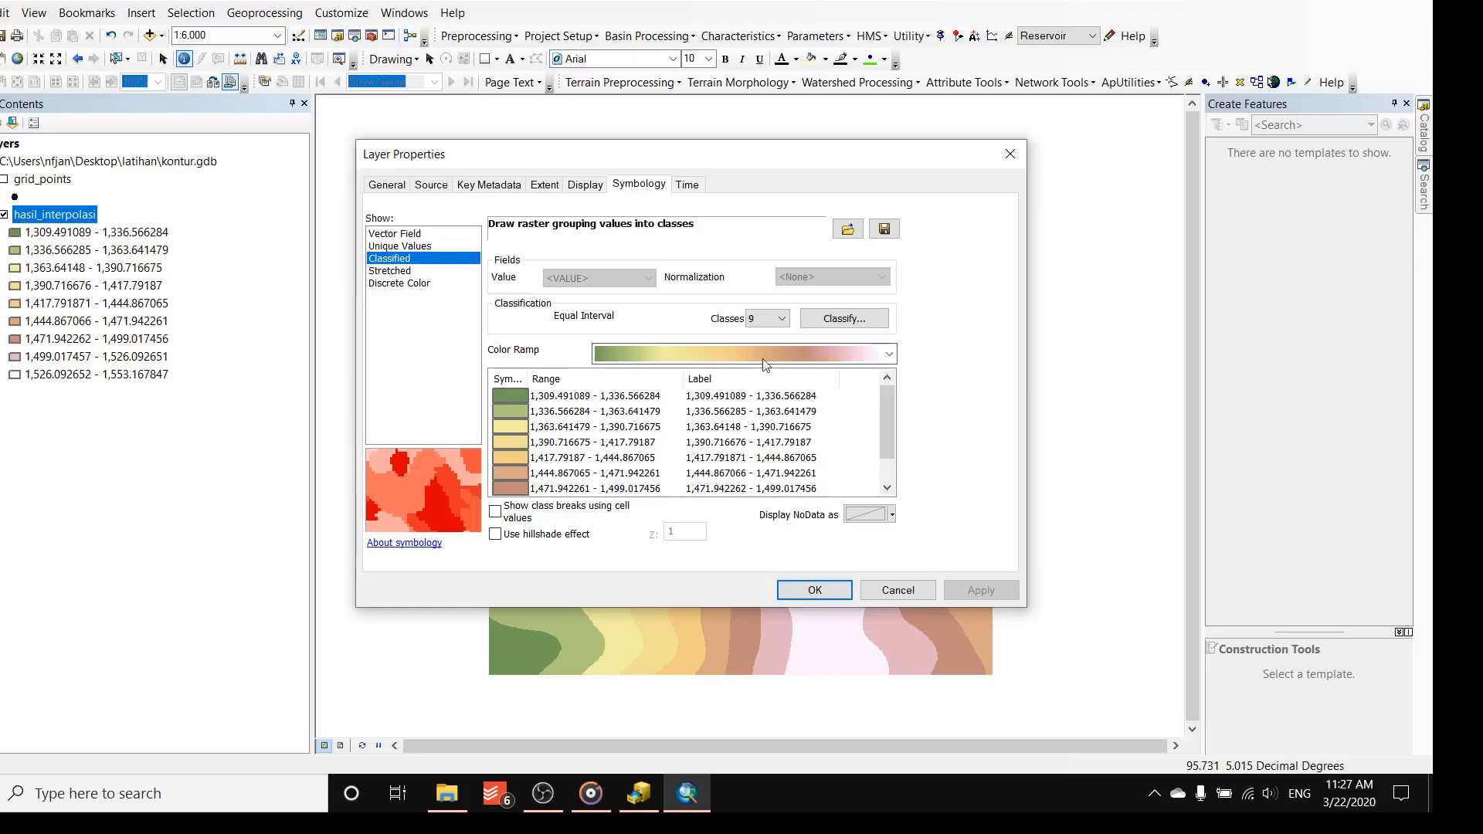
left_click(781, 318)
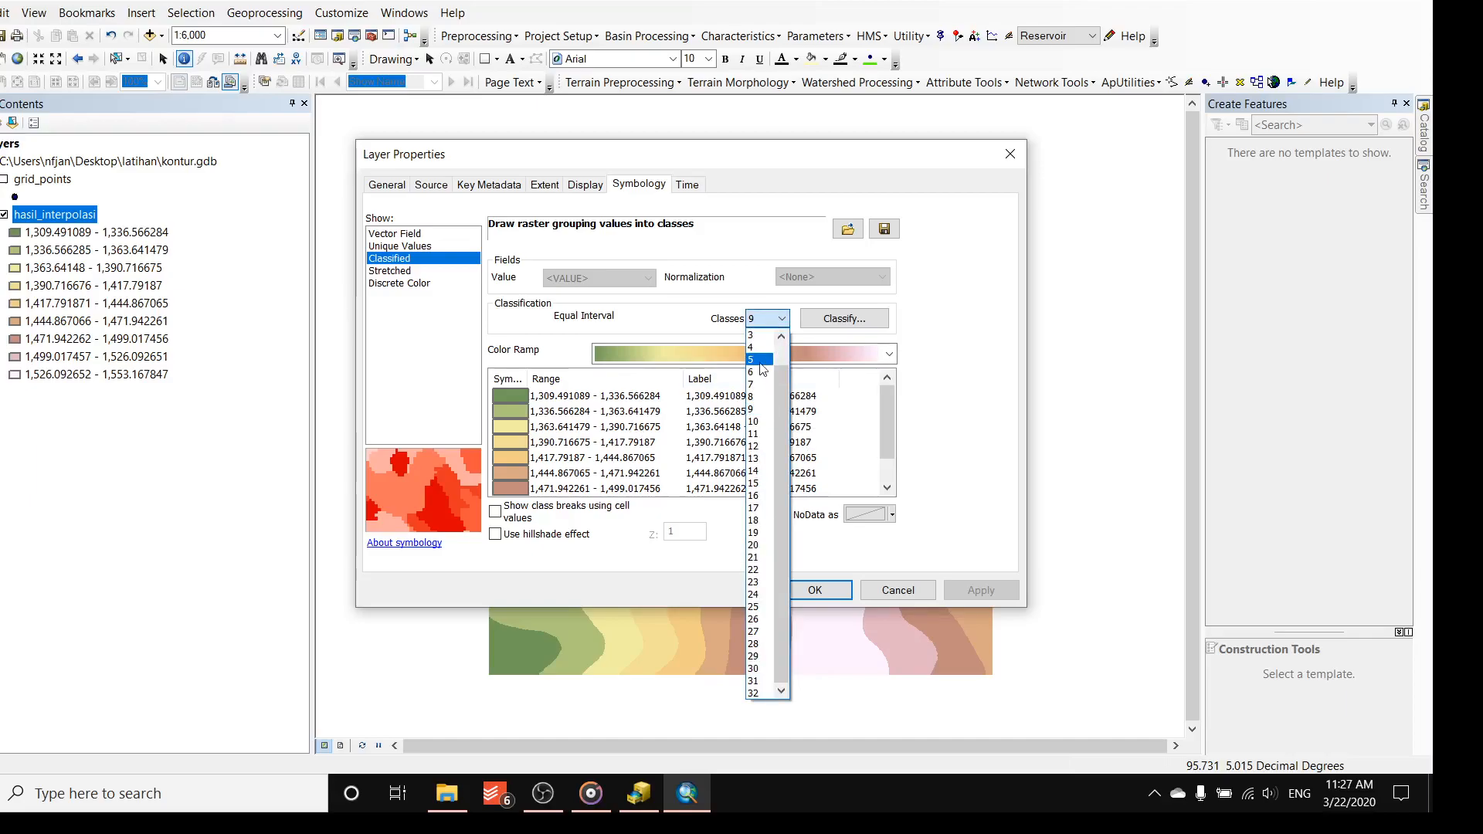
left_click(761, 359)
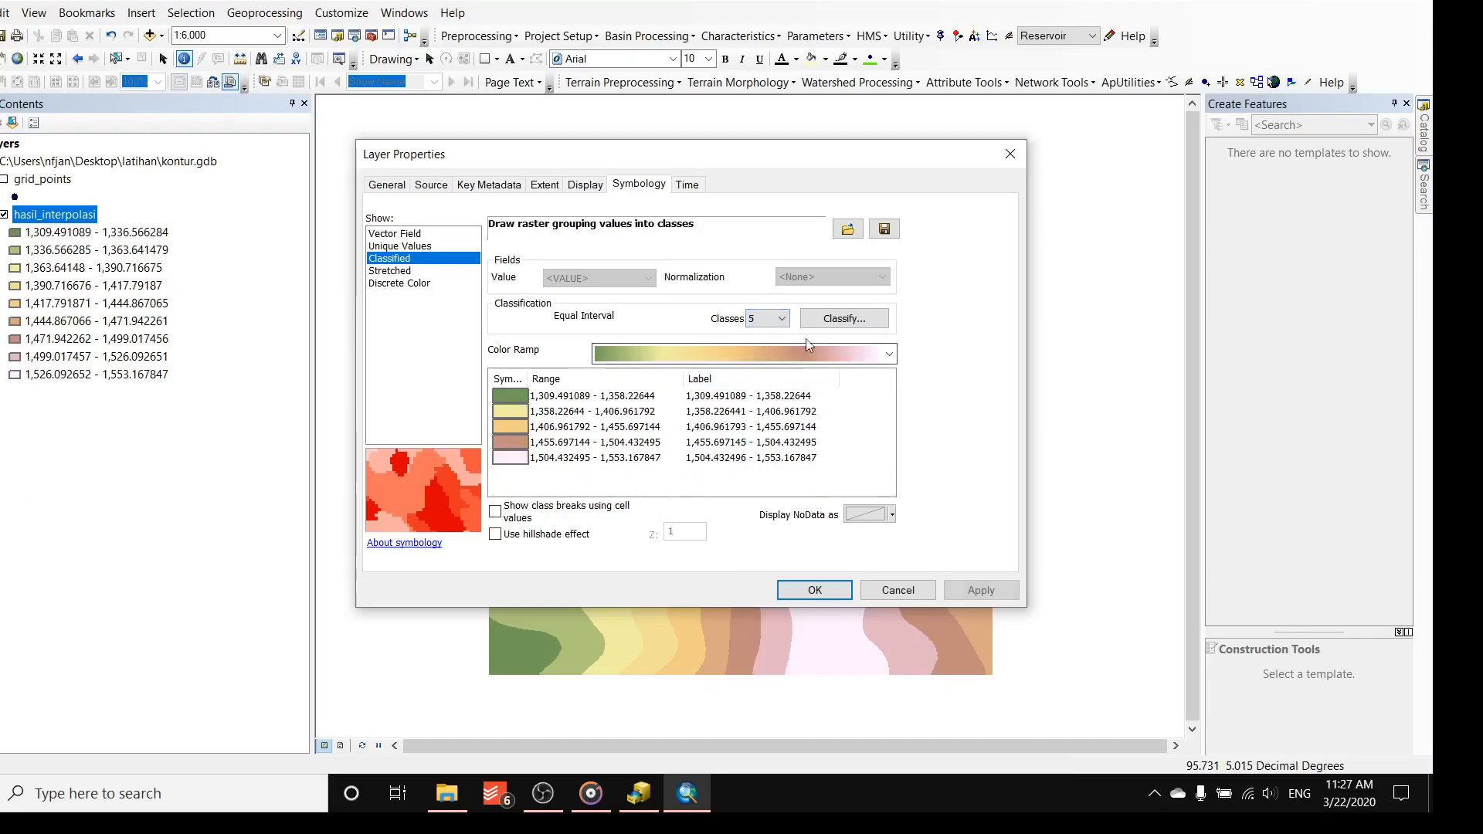
- Set the first four break values of the 5-class classification to 1350, 1400, 1450 and 1450
left_click(844, 319)
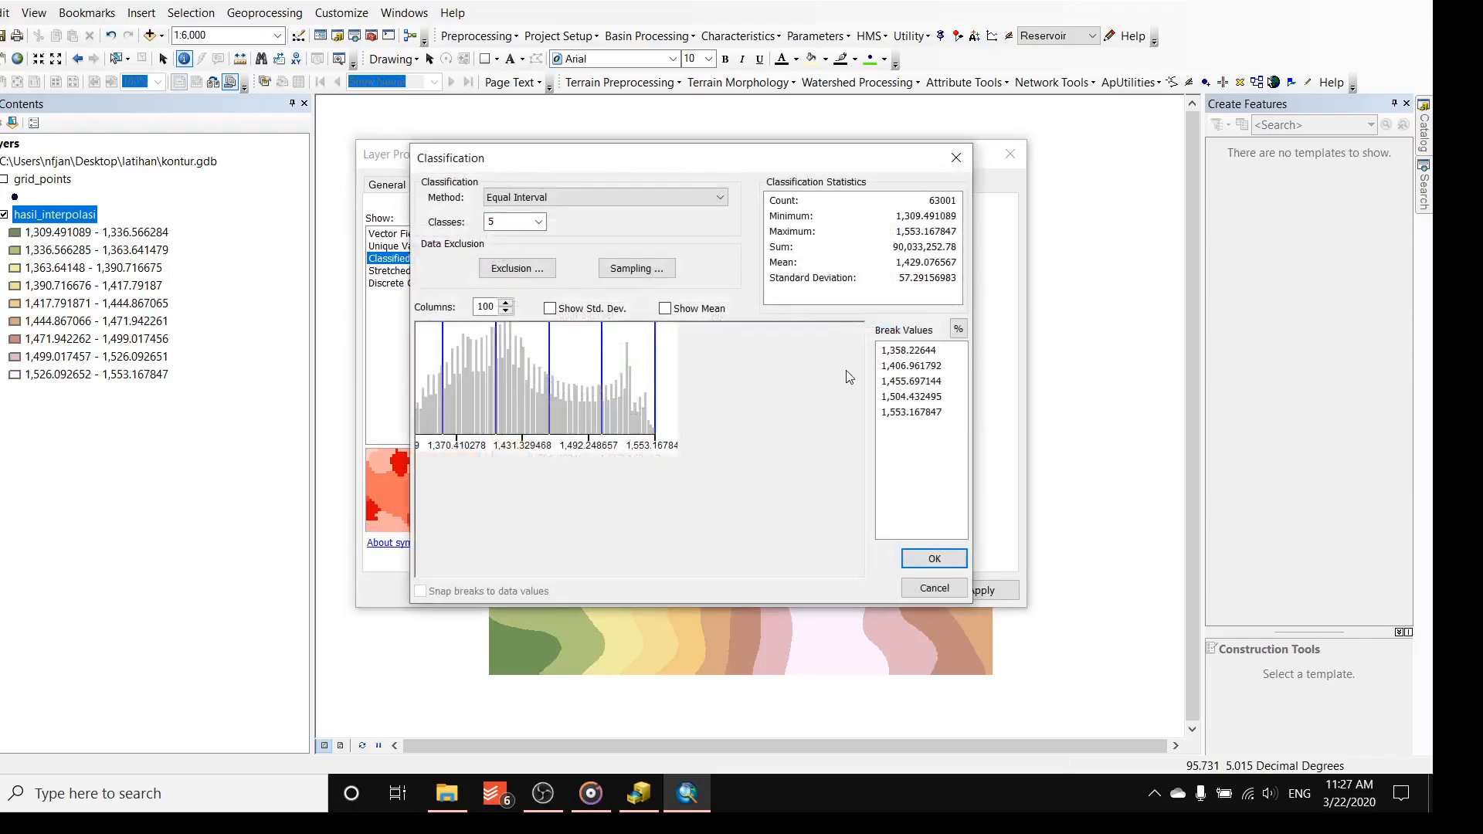
left_click(893, 352)
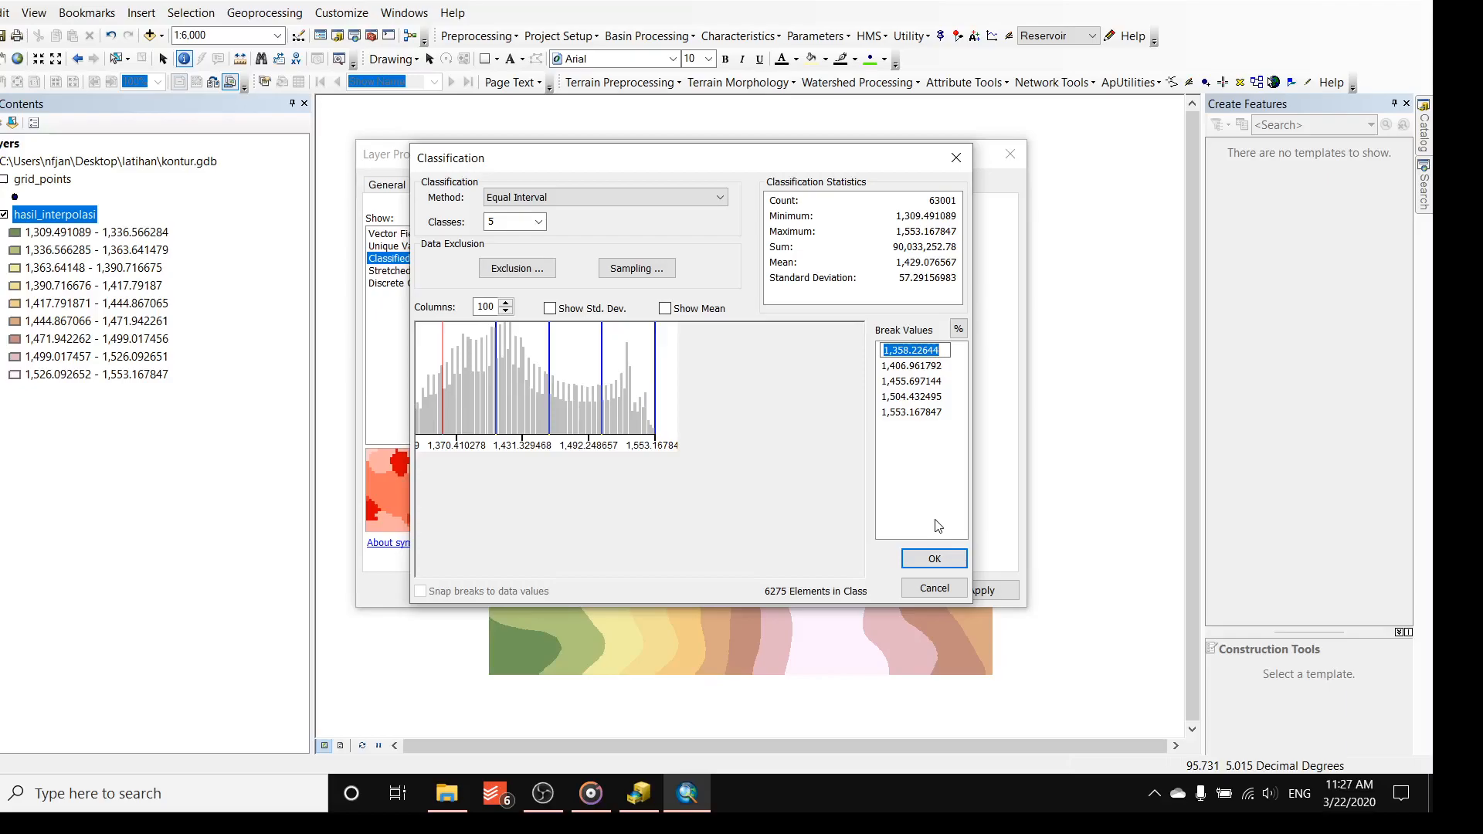
type("1350")
key("Return")
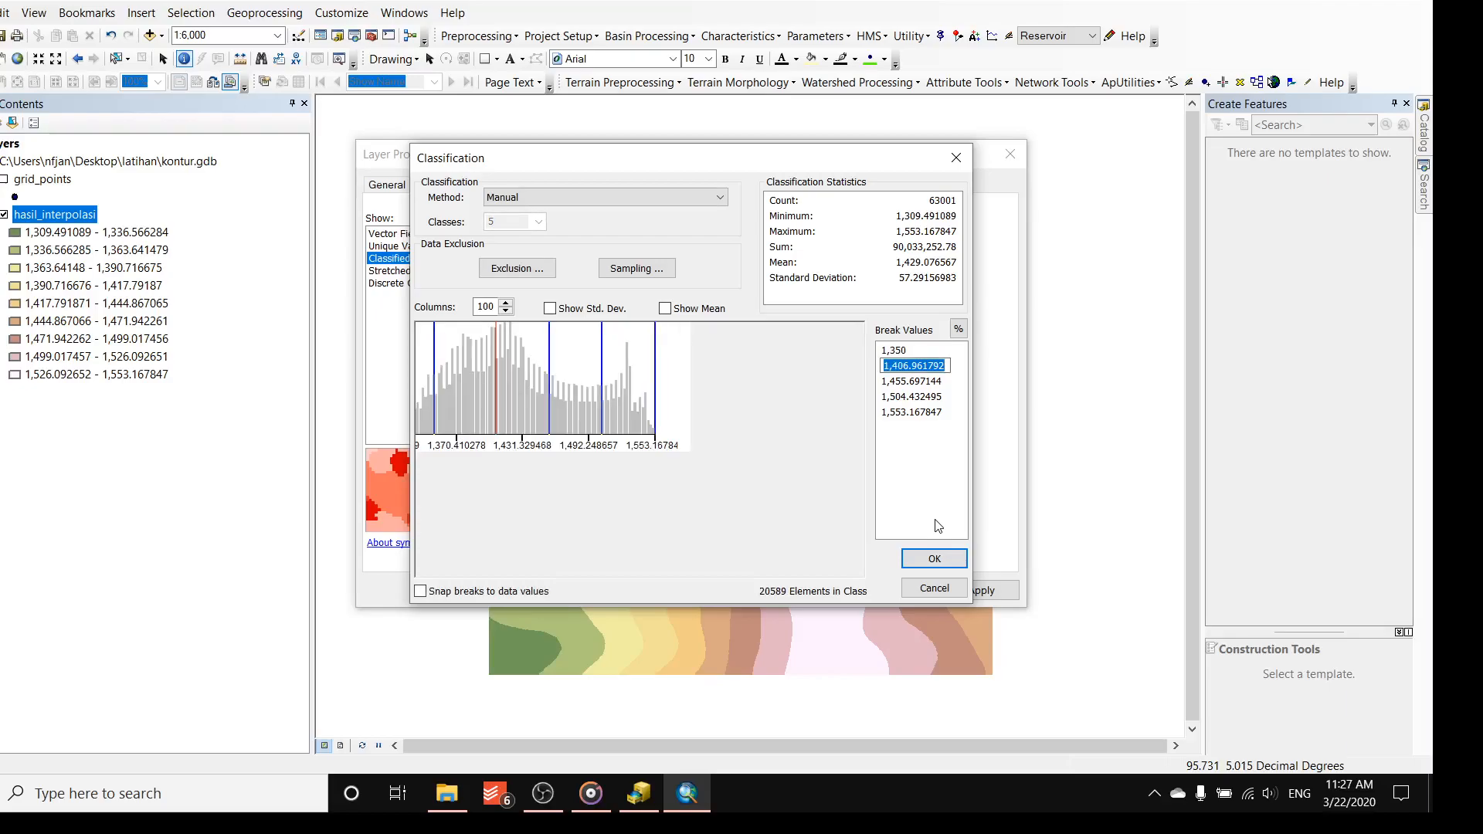
type("1400")
key("Return")
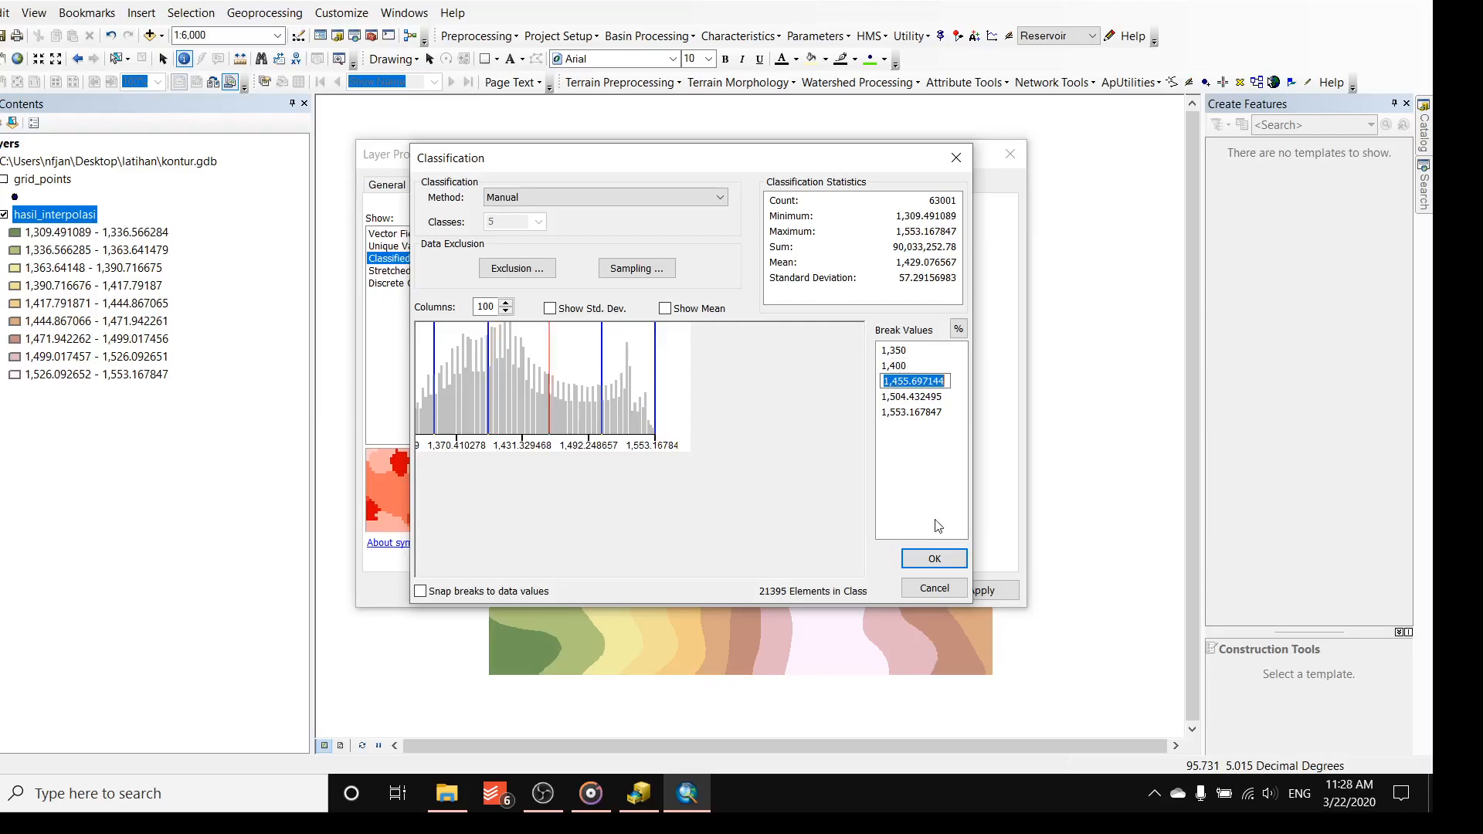
type("1450")
key("Return")
type("1,450")
key("Return")
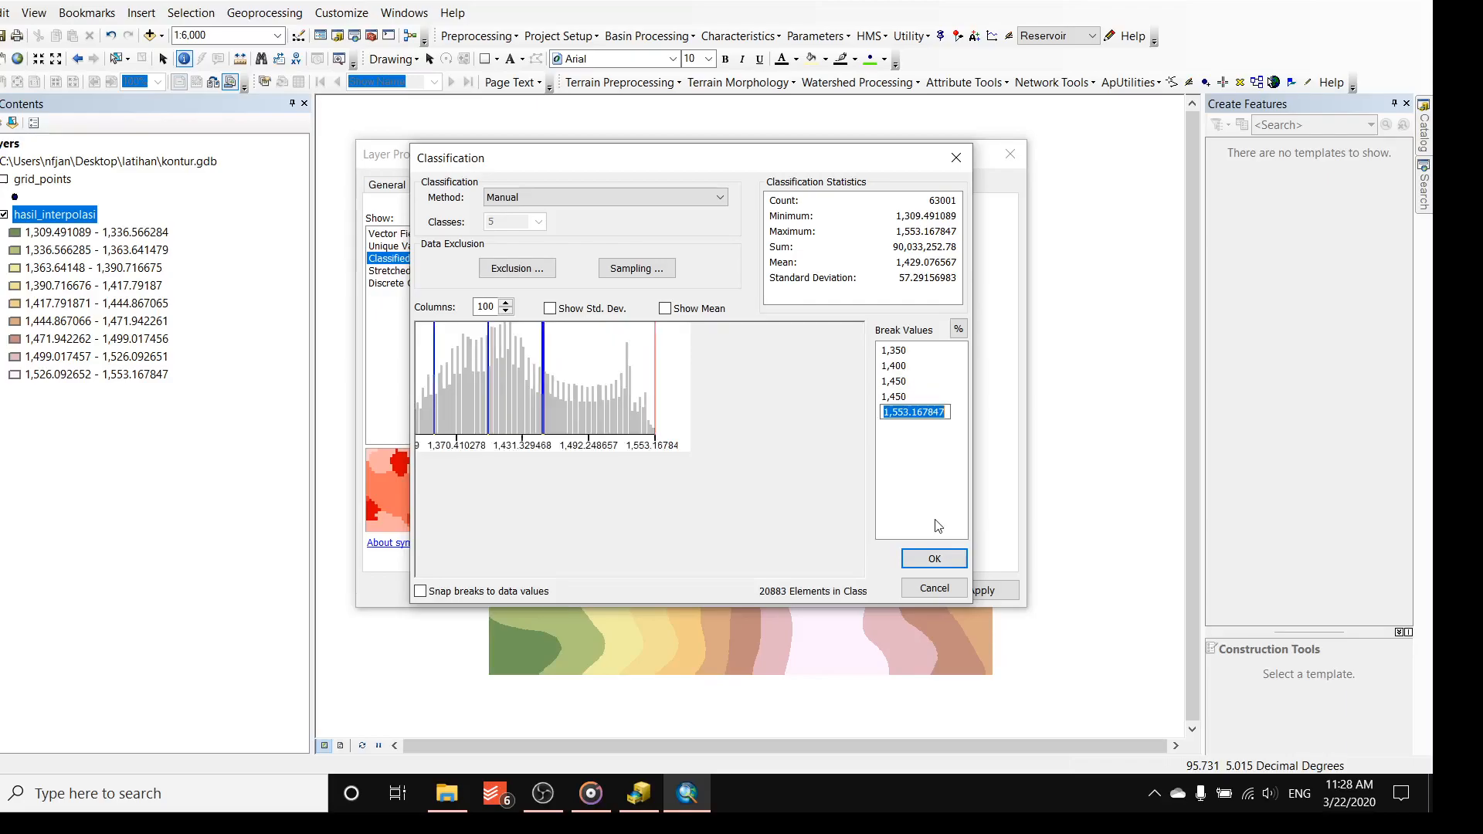
left_click(933, 559)
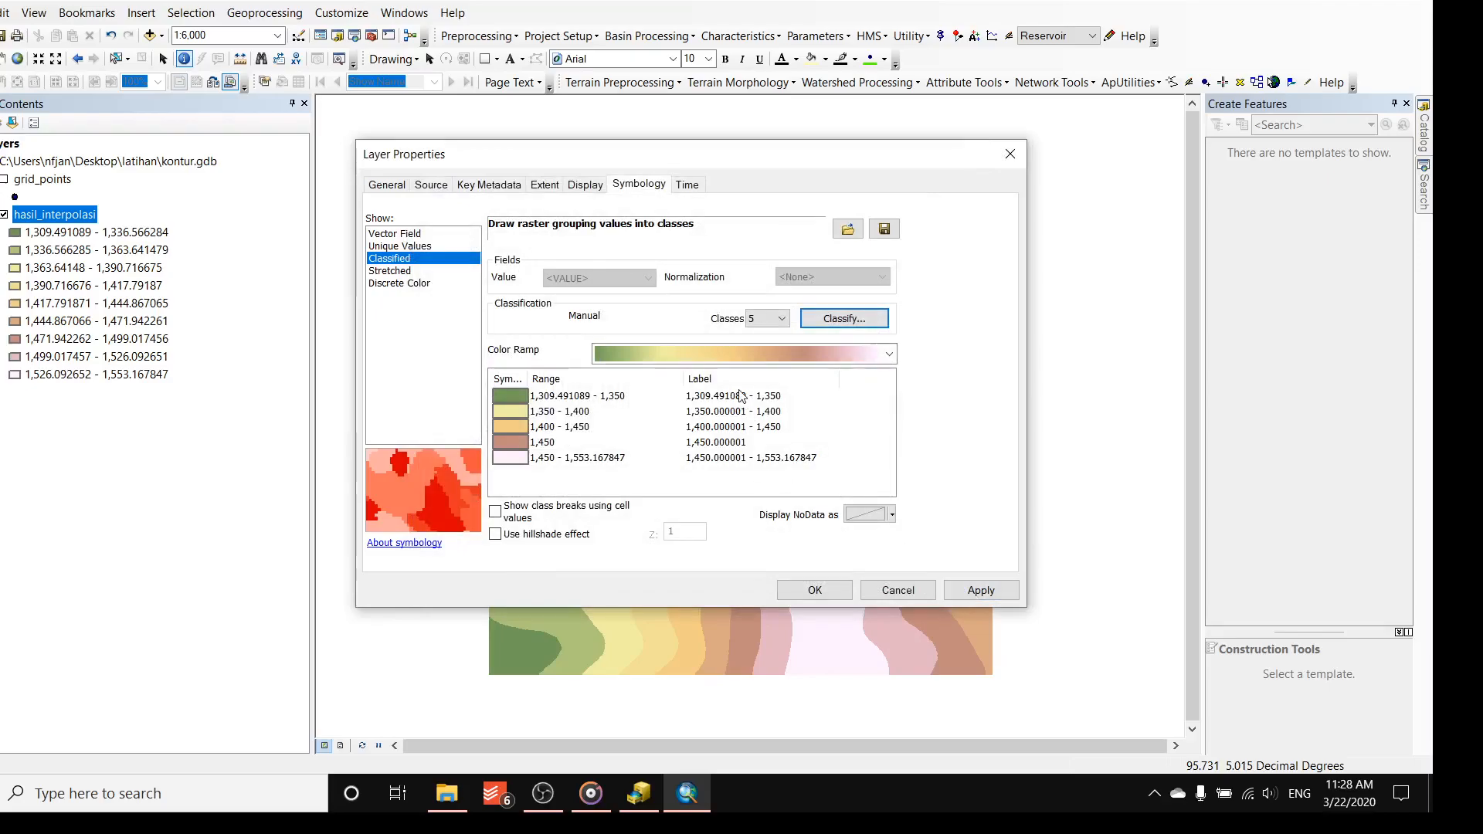
- Relabel the first two elevation classes as "< 1350" and "1350 - 1400"
left_click(742, 396)
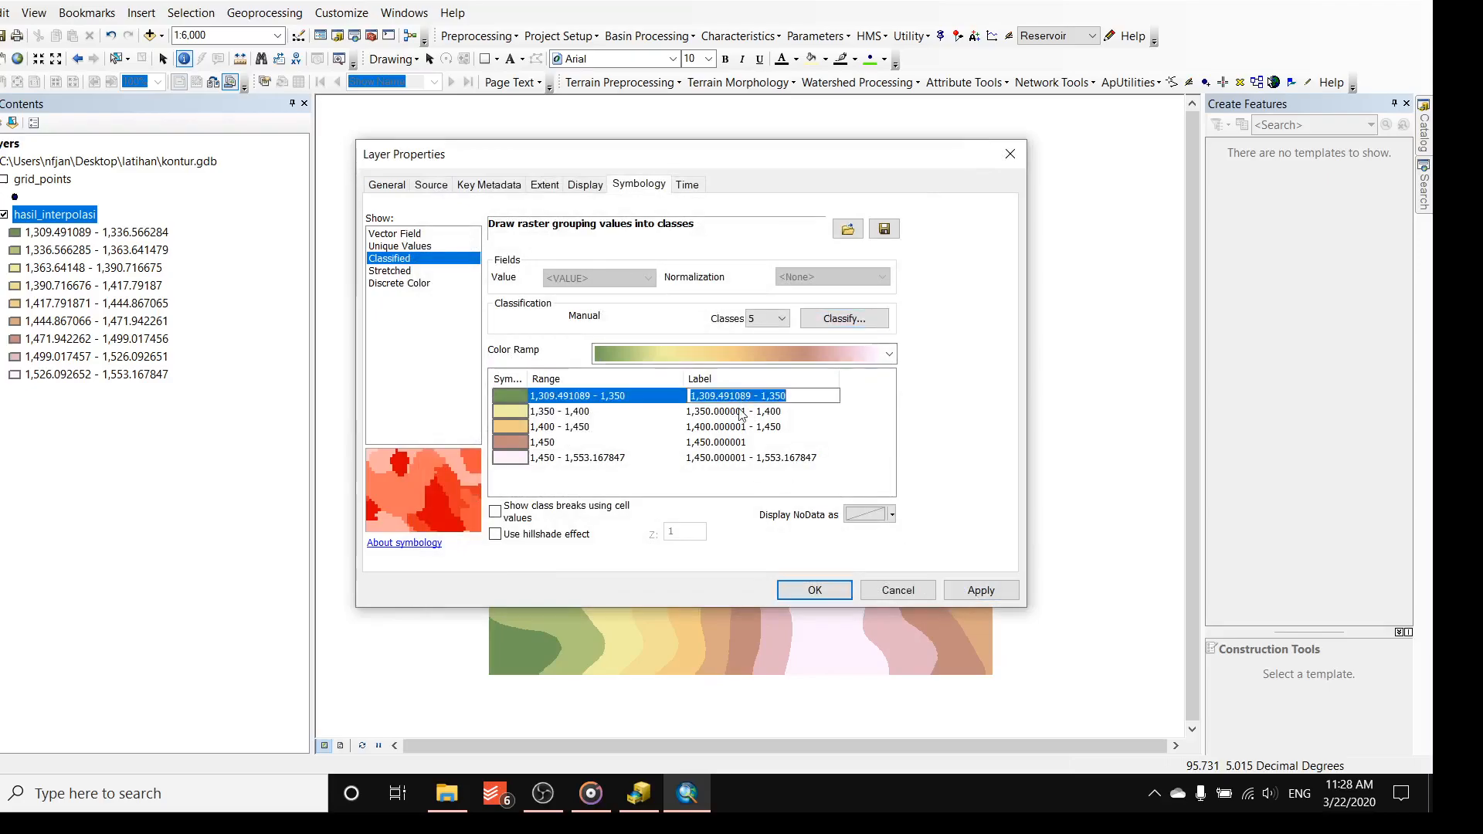
type("< 1350")
left_click(740, 411)
key("Home")
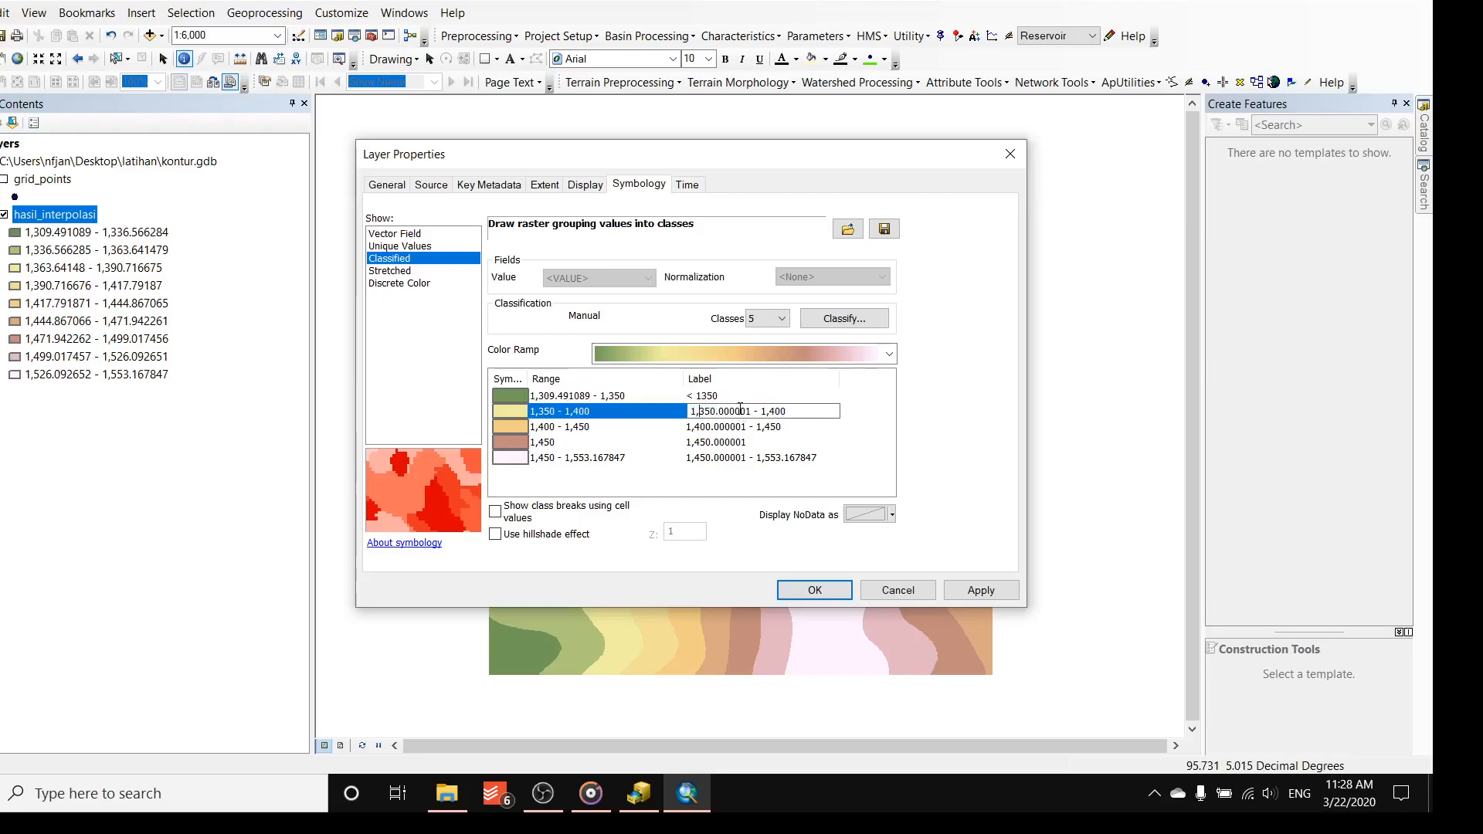
key("shift+Right")
key("shift+Right")
key("shift+Right")
key("shift+Right")
key("shift+Right")
key("shift+Right")
key("shift+Right")
key("Delete")
key("Delete")
key("Right")
key("Right")
key("Right")
key("Right")
key("Right")
key("Right")
key("Right")
key("Delete")
key("Down")
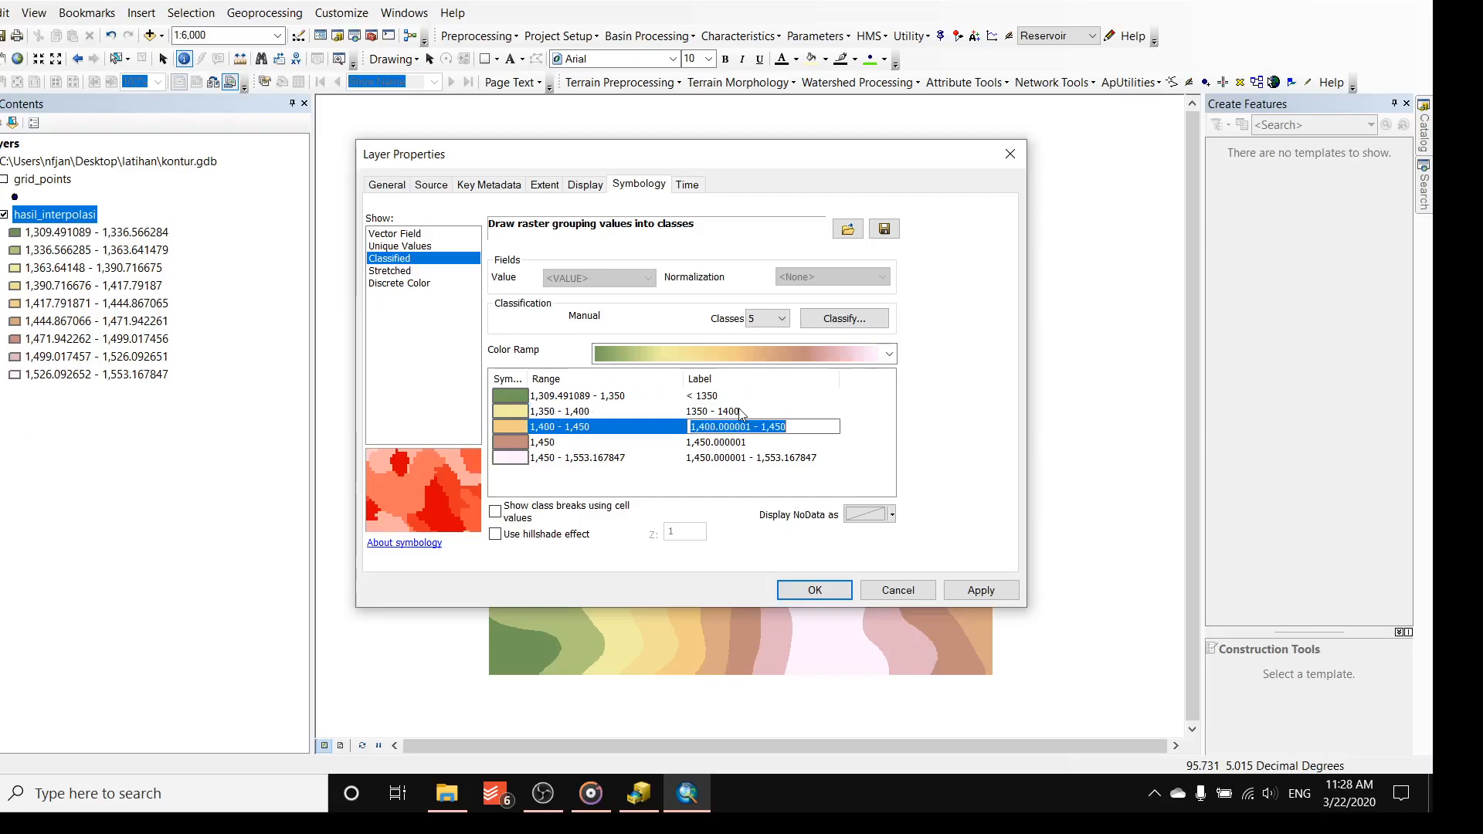
- Relabel the third elevation class as "1400 - 1,450"
key("Delete")
key("Right")
key("Right")
key("Right")
key("shift+Right")
key("shift+Right")
key("shift+Right")
key("shift+Right")
key("shift+Right")
key("shift+Right")
key("shift+Right")
key("Delete")
key("Right")
key("Right")
key("Right")
key("Down")
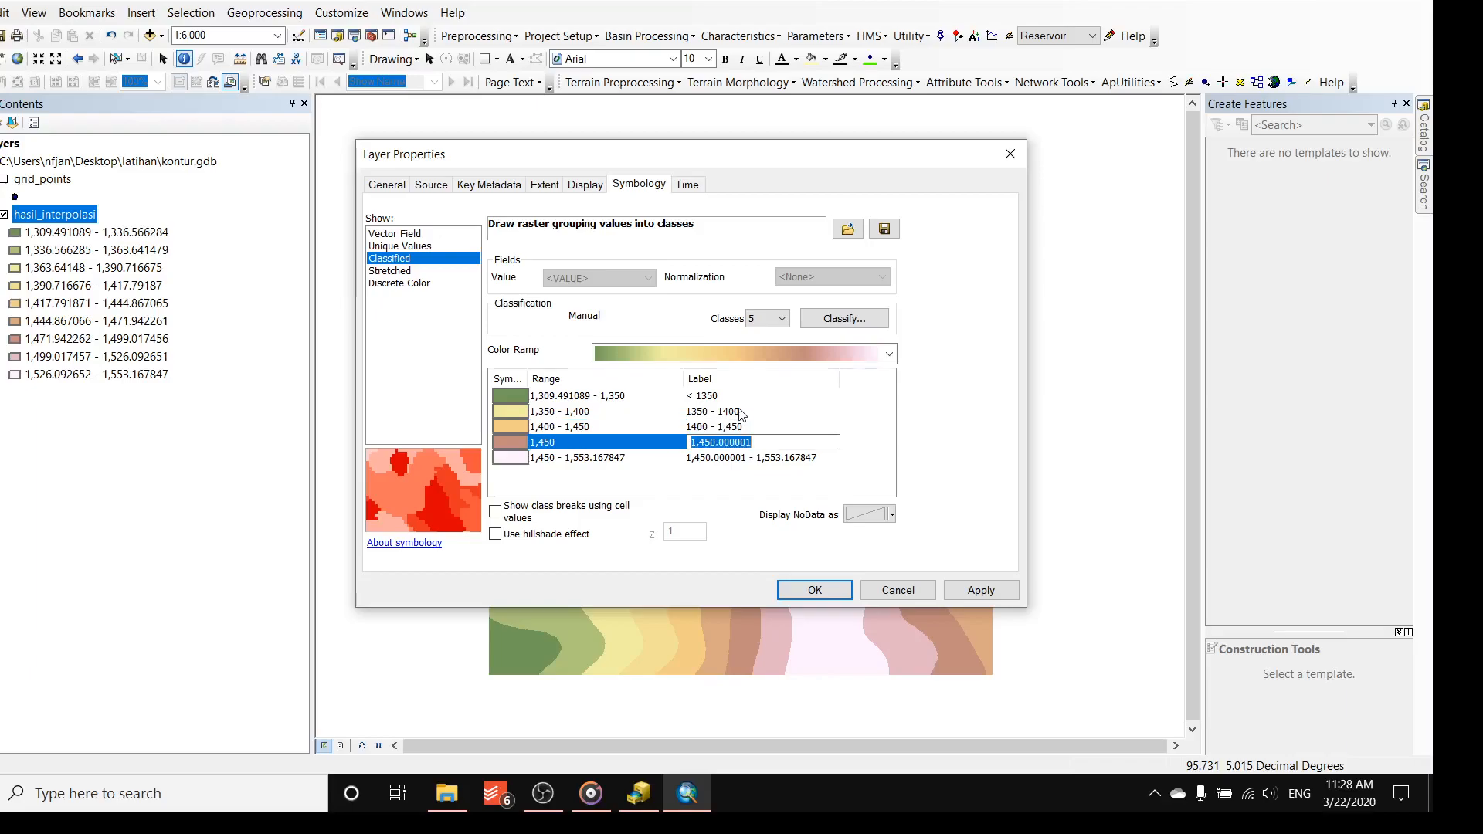
key("Left")
key("Right")
key("Return")
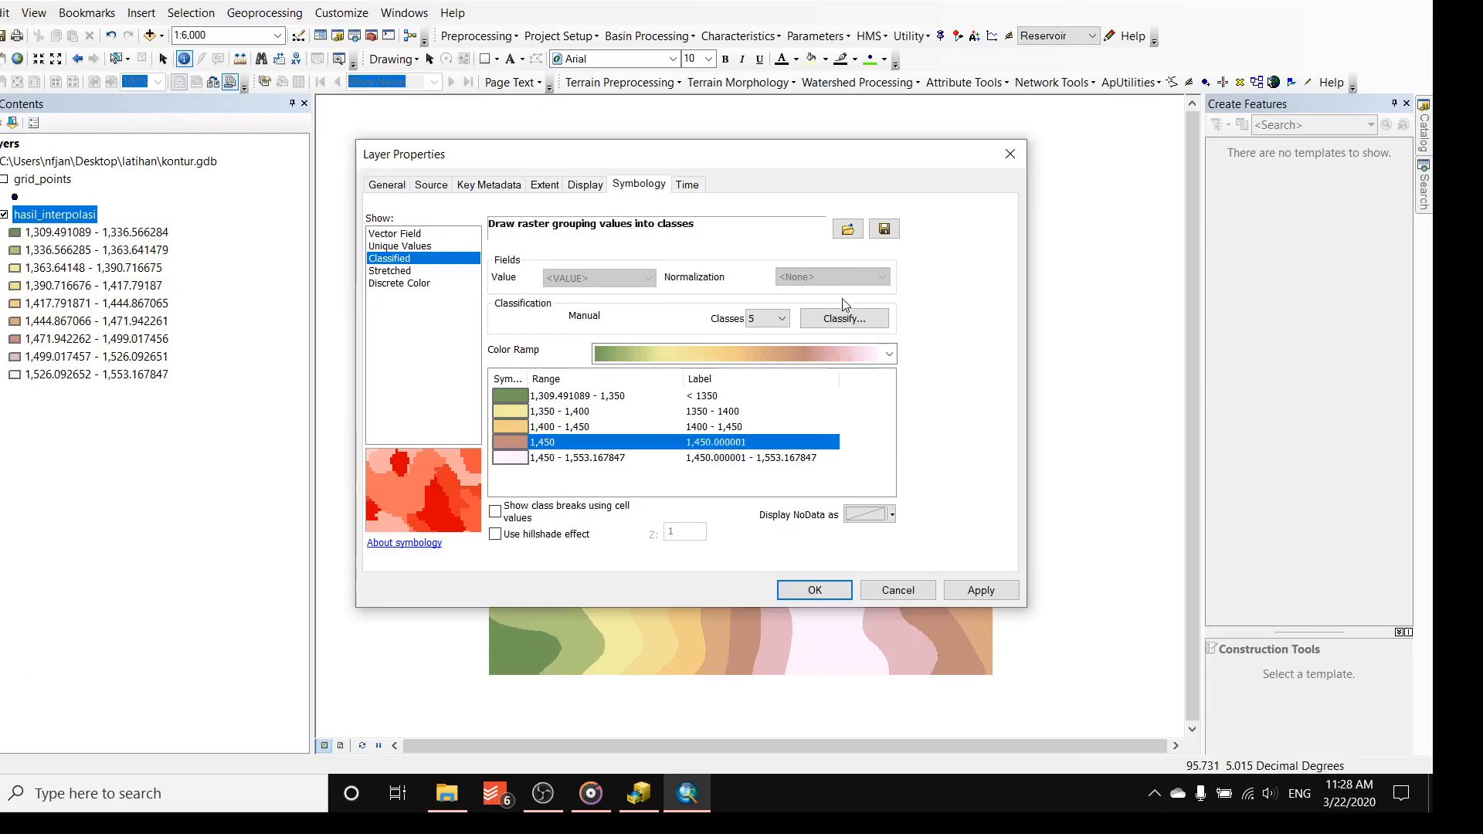
- Reduce the classification to 4 classes with the first three break values at 1350, 1400 and 1450
left_click(782, 318)
left_click(772, 348)
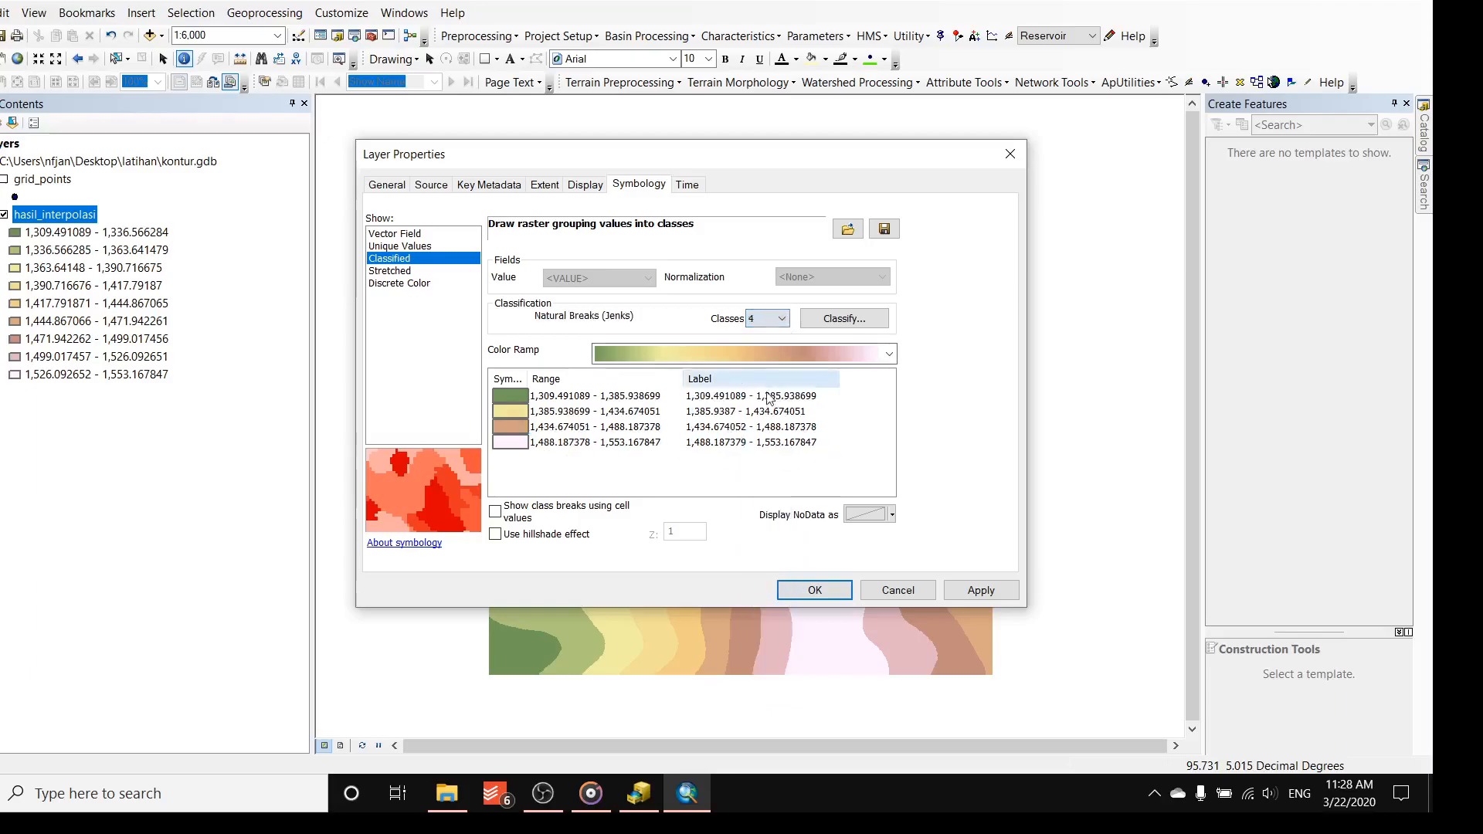
left_click(844, 319)
left_click(909, 355)
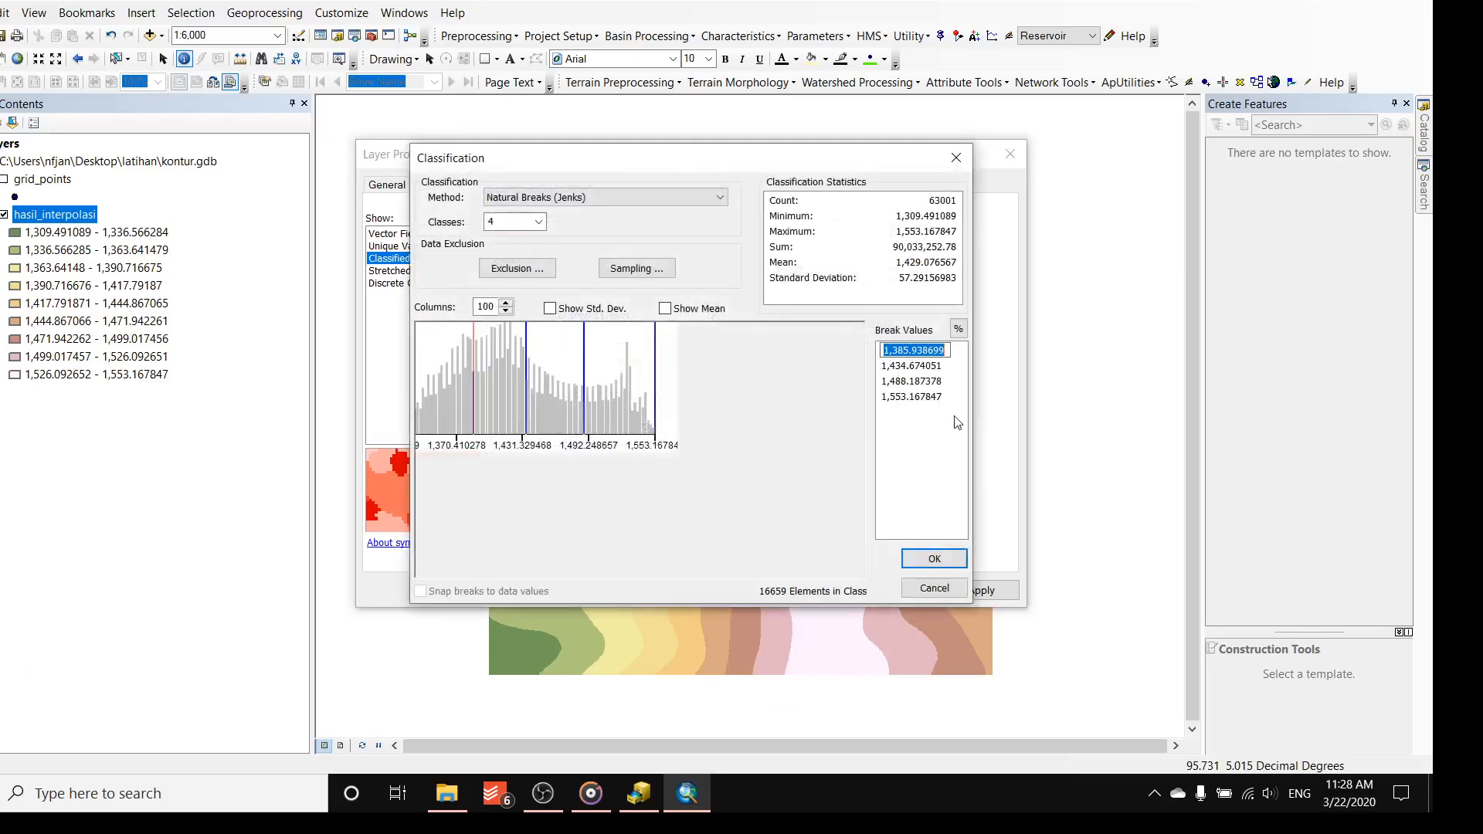
type("1350")
key("Return")
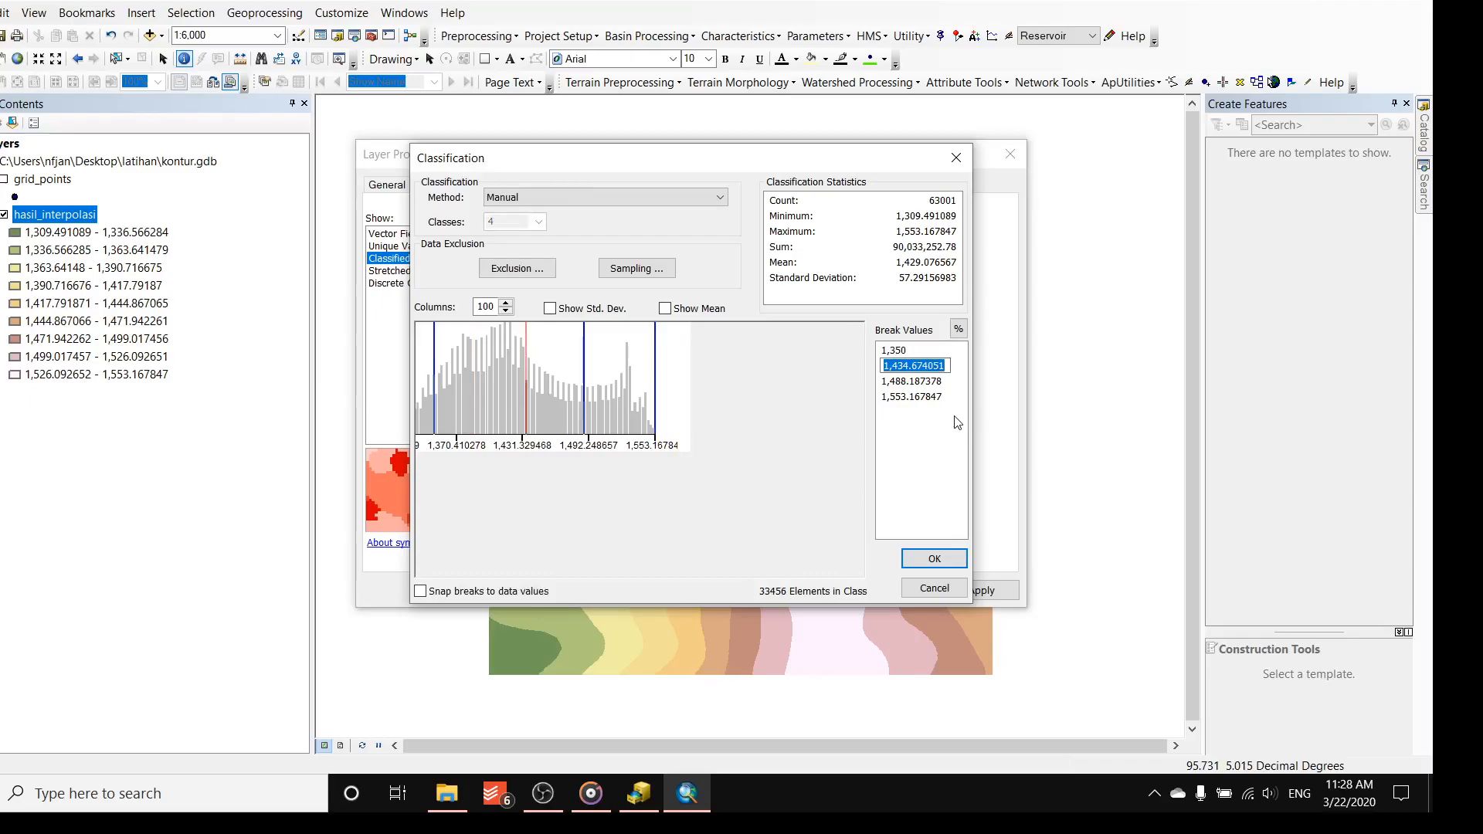
type("1,400")
key("Return")
type("1450")
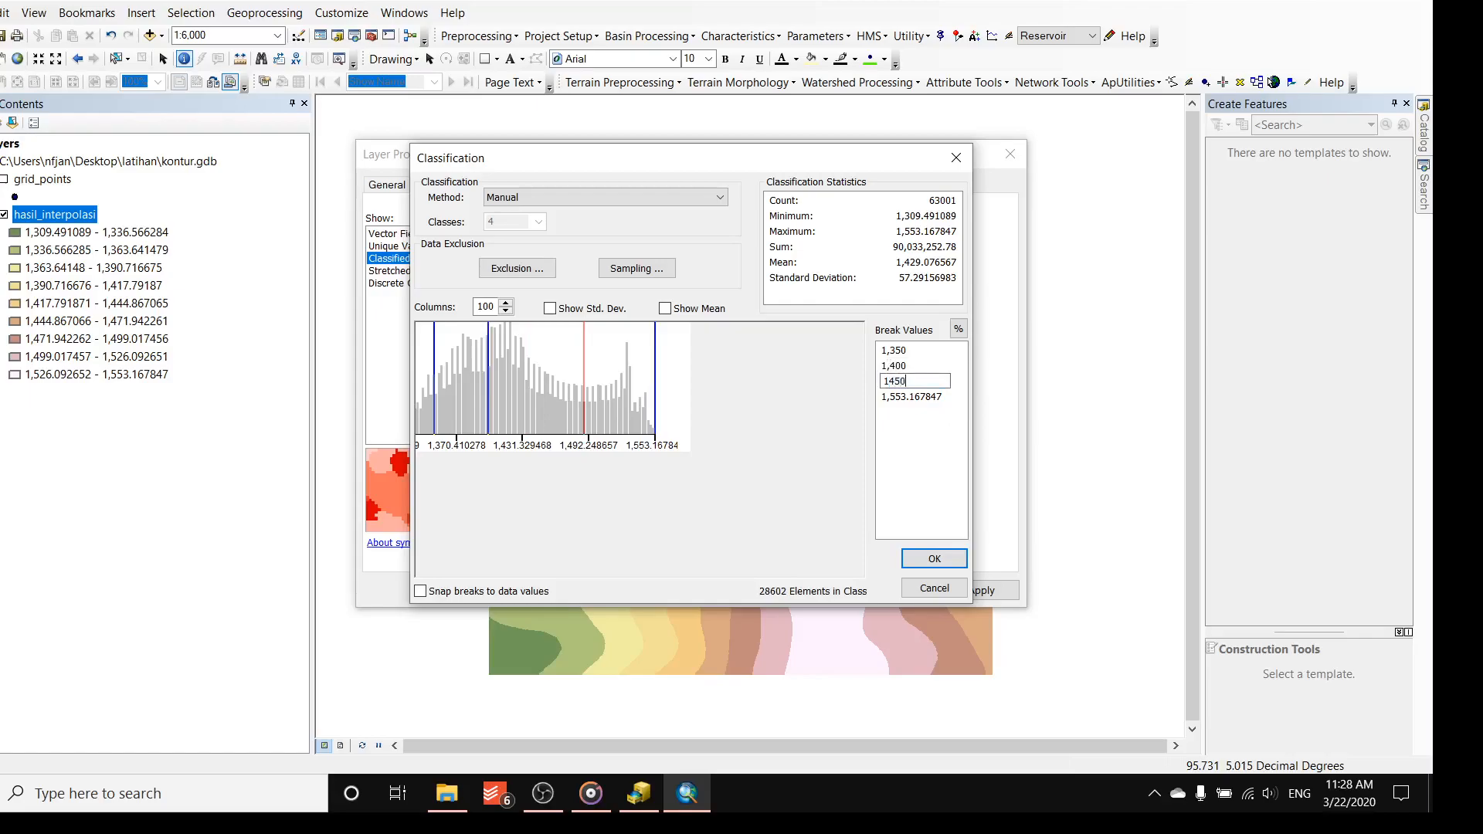
key("Return")
left_click(935, 560)
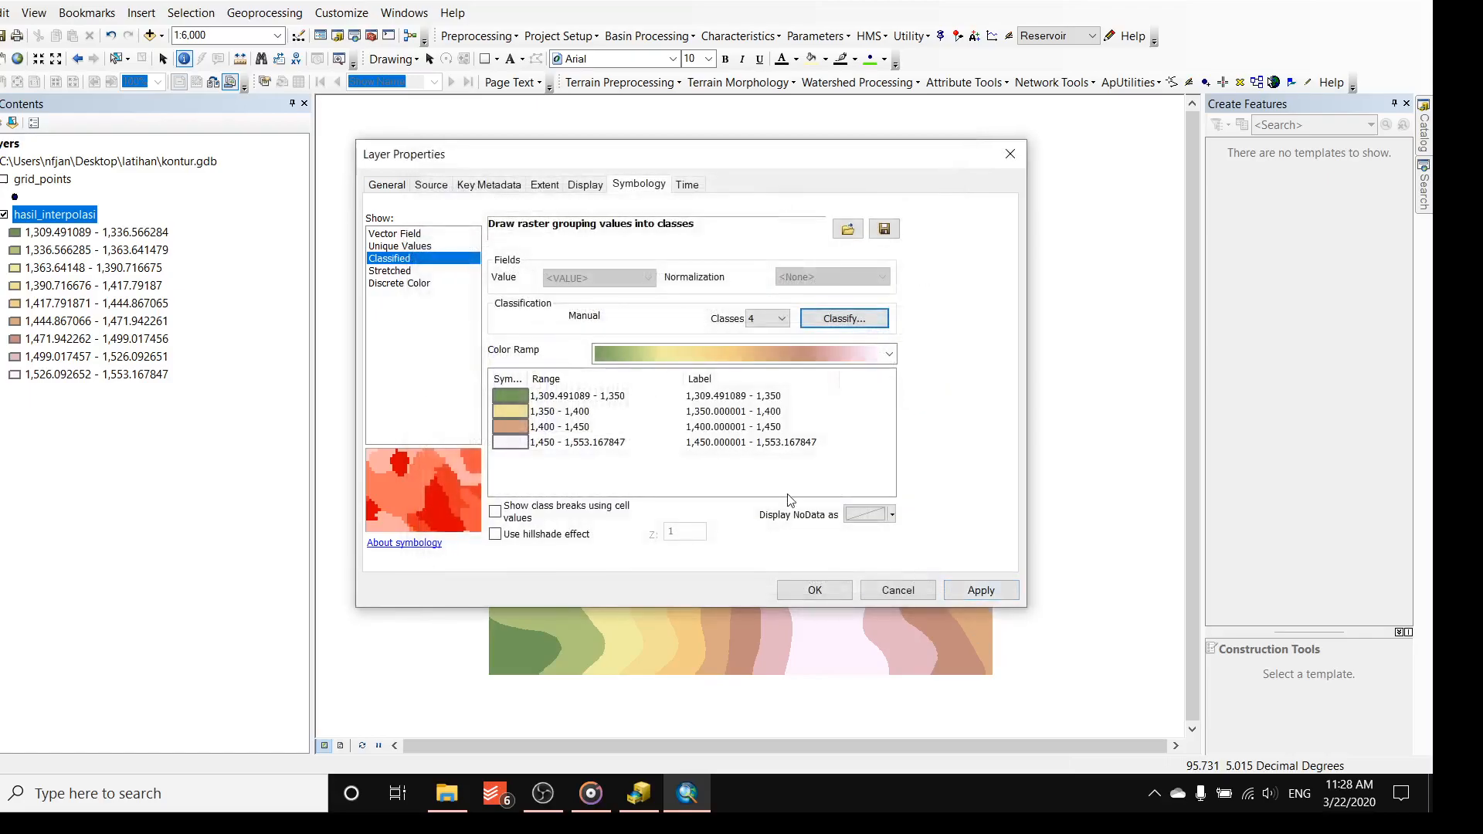
- Shorten the labels of the first two of the four classes to "< 1,350" and "1,350 - 1,400"
left_click(740, 397)
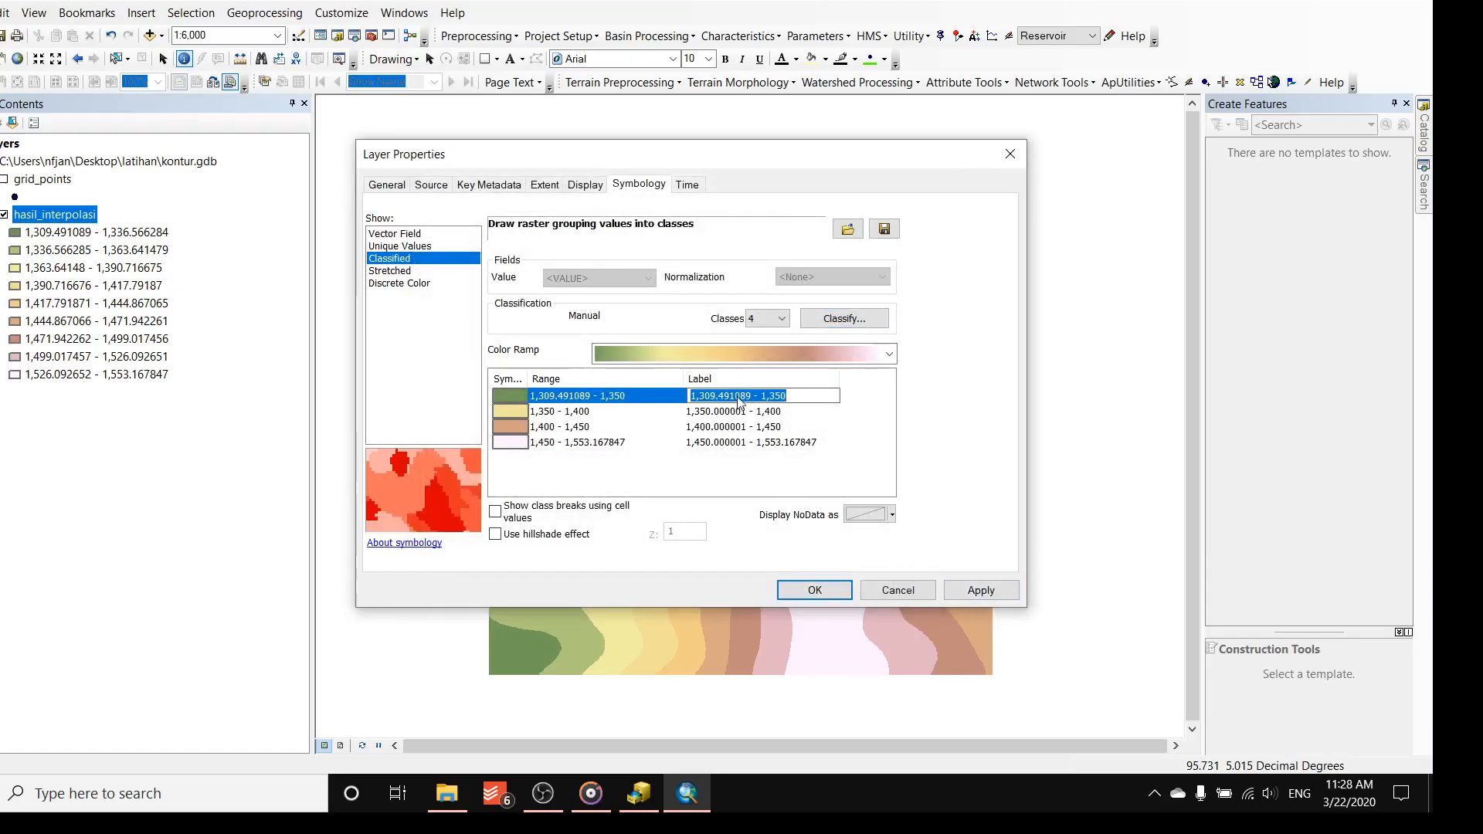
left_click(739, 402)
left_click_drag(754, 397, 692, 396)
type("<")
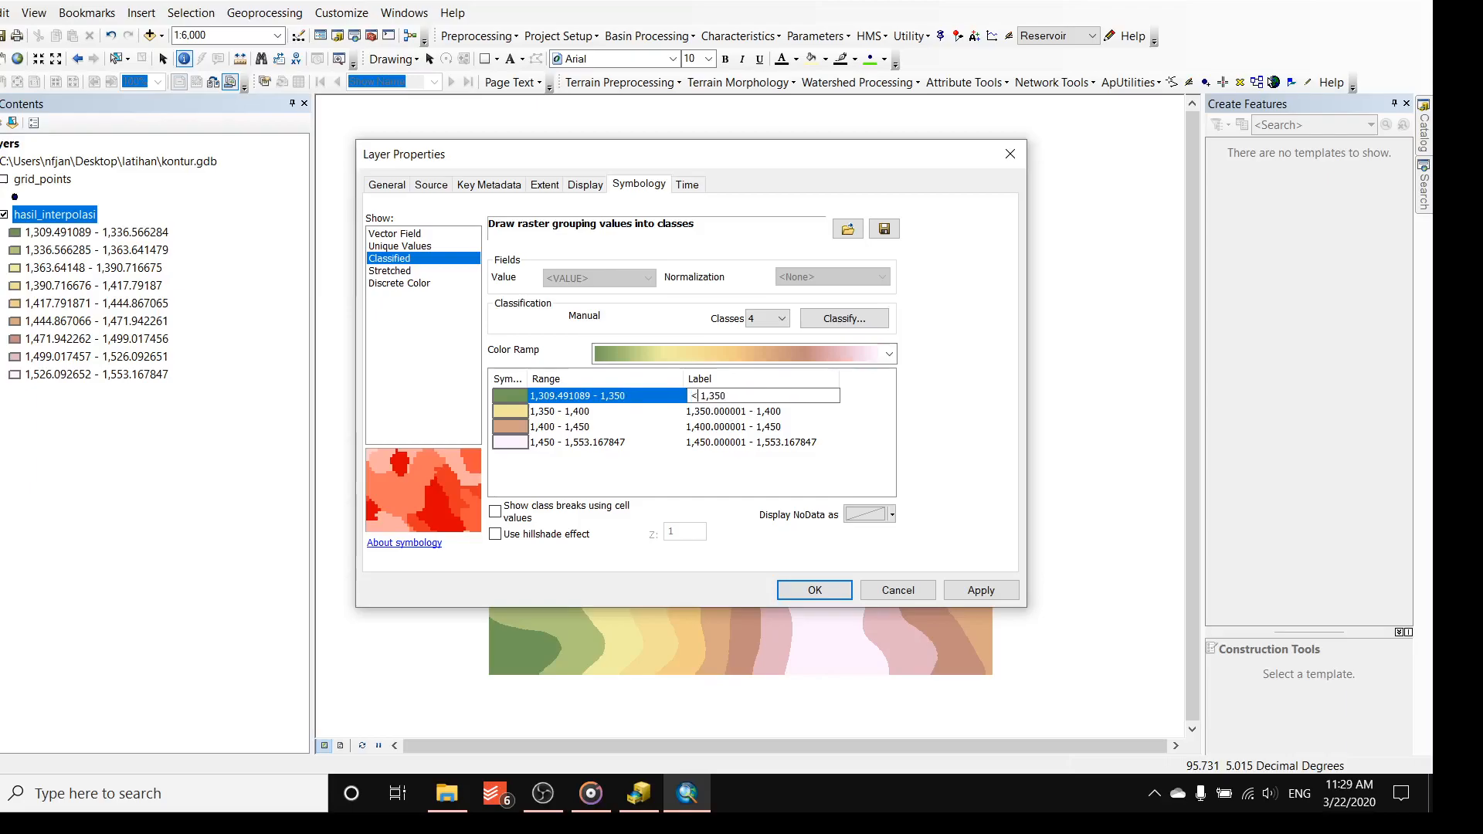
left_click(719, 411)
left_click(718, 411)
left_click_drag(715, 411, 751, 411)
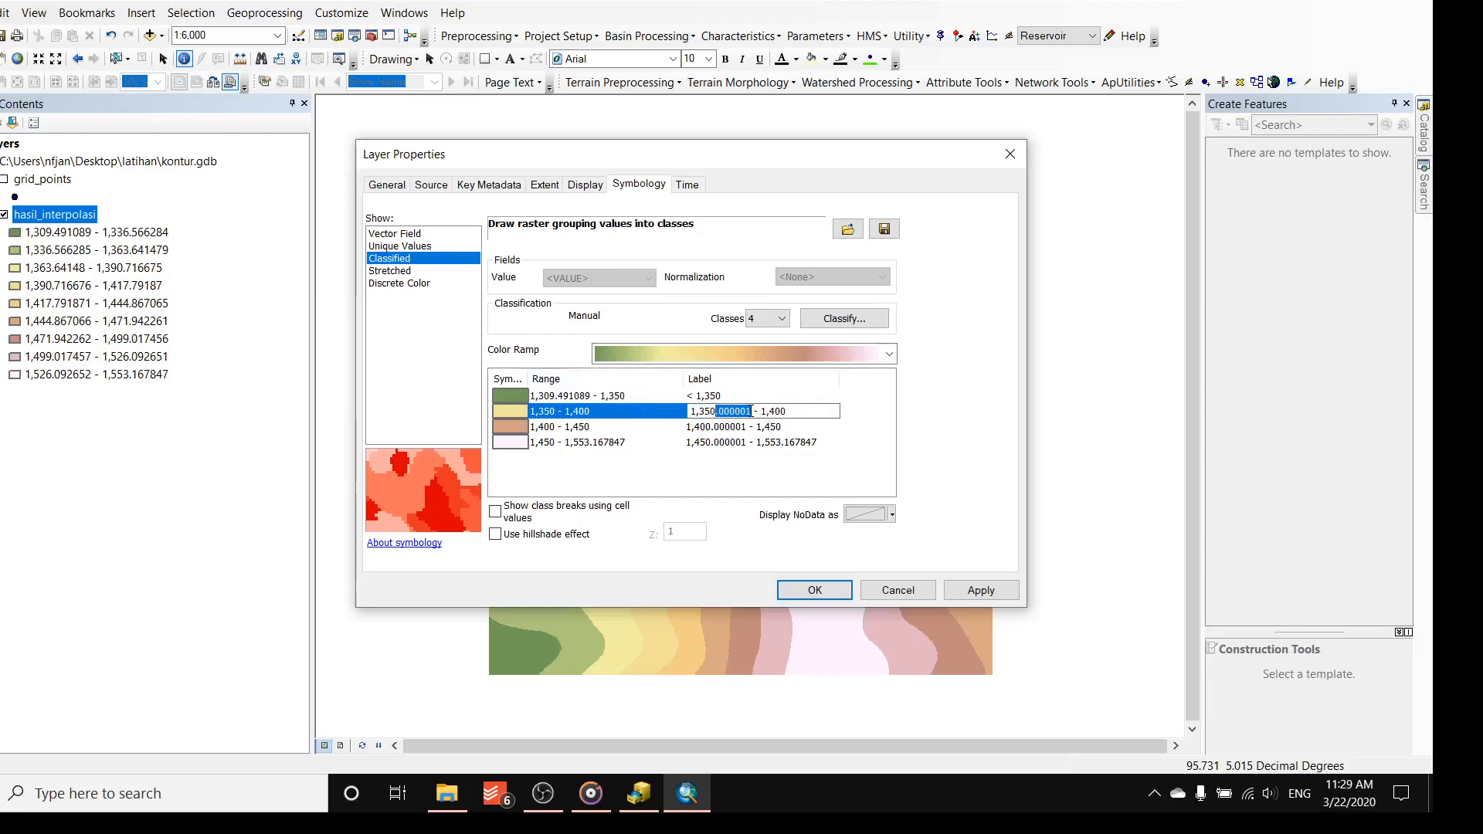
key("BackSpace")
- Shorten the last two class labels to "1,400 - 1,450" and "> 1,450." and apply the symbology
left_click(716, 427)
left_click_drag(751, 427, 715, 427)
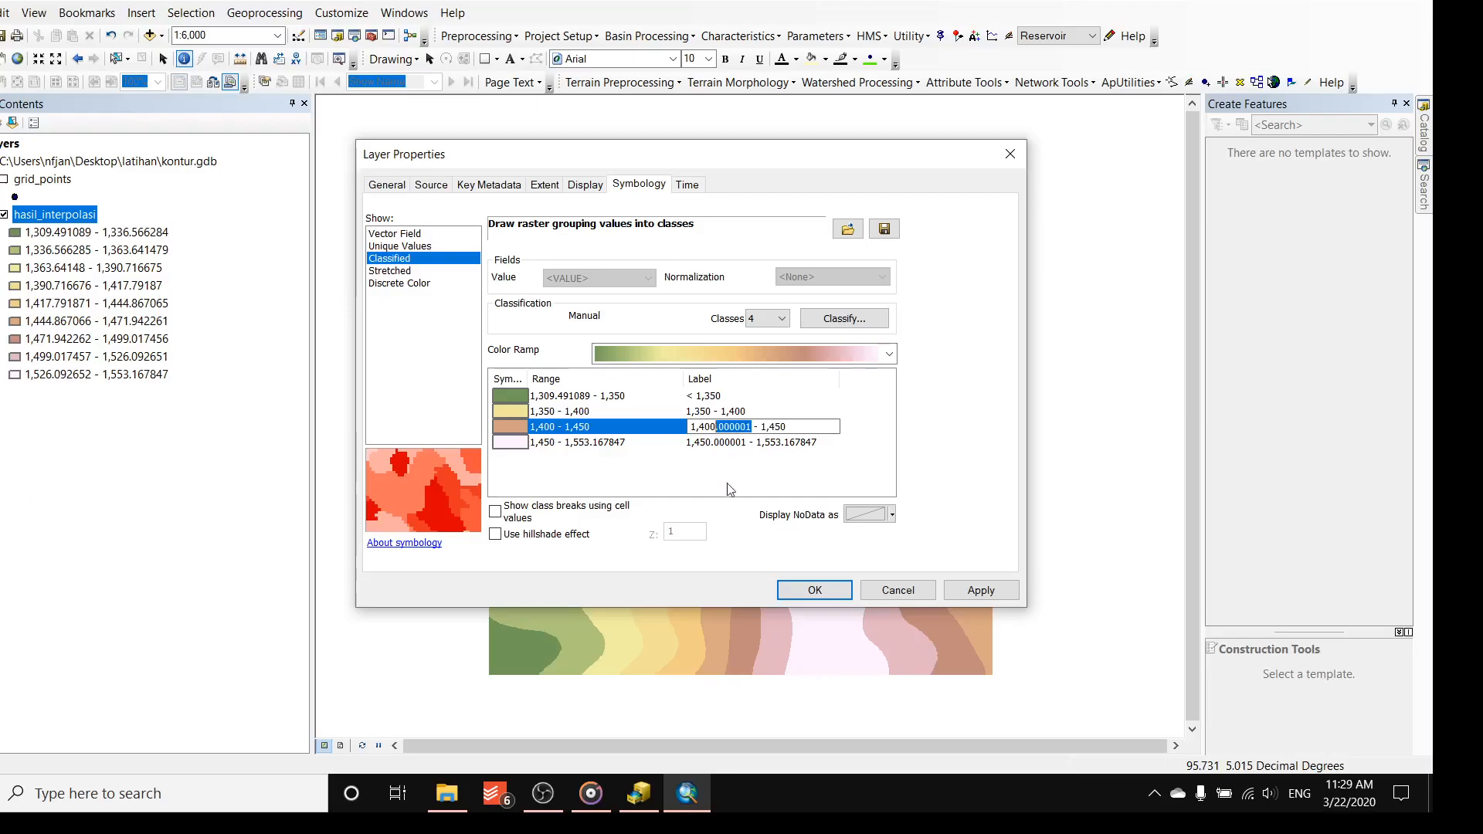
key("BackSpace")
left_click(696, 442)
type(">")
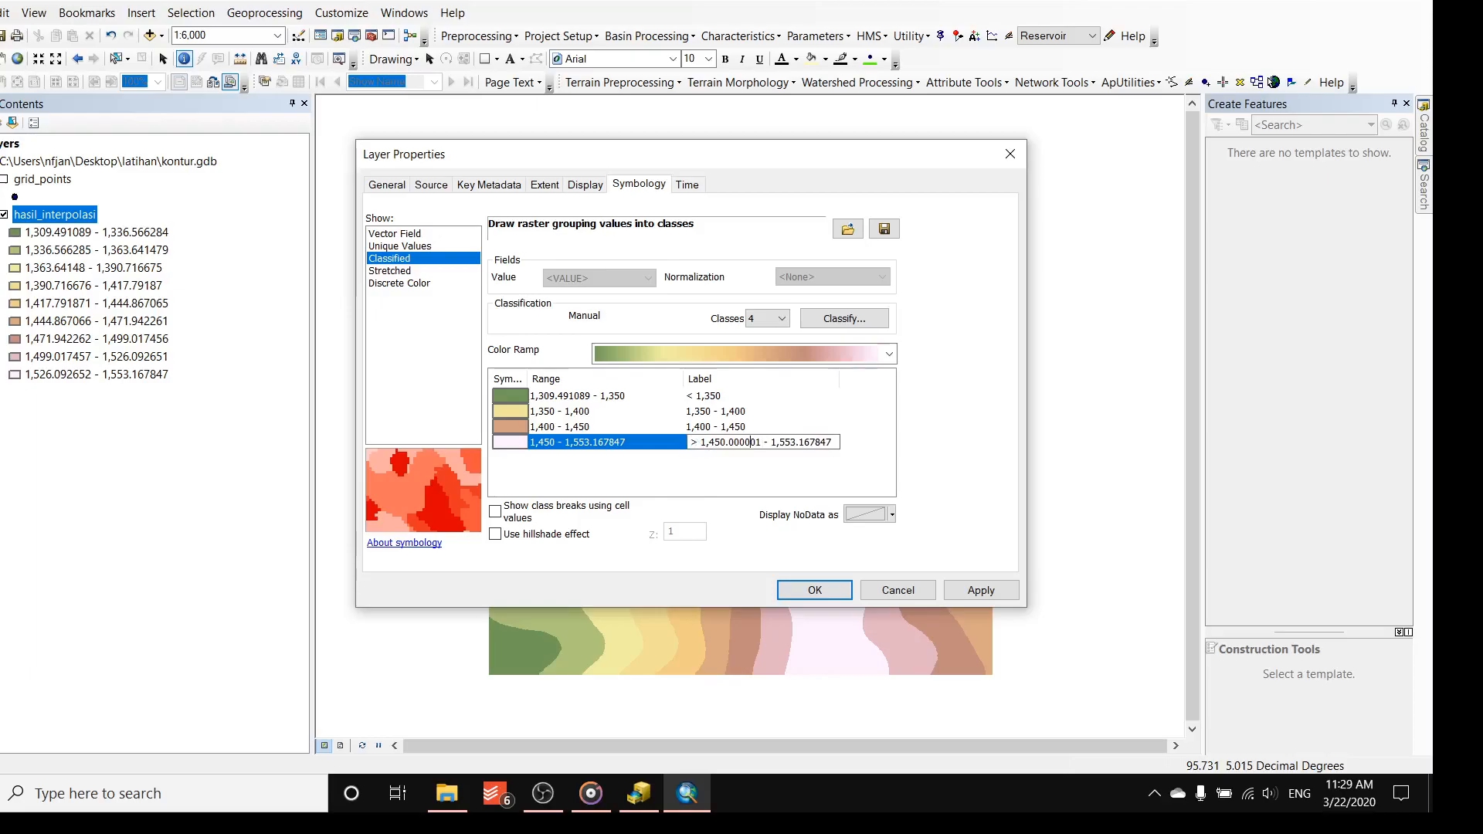
left_click_drag(729, 442, 833, 442)
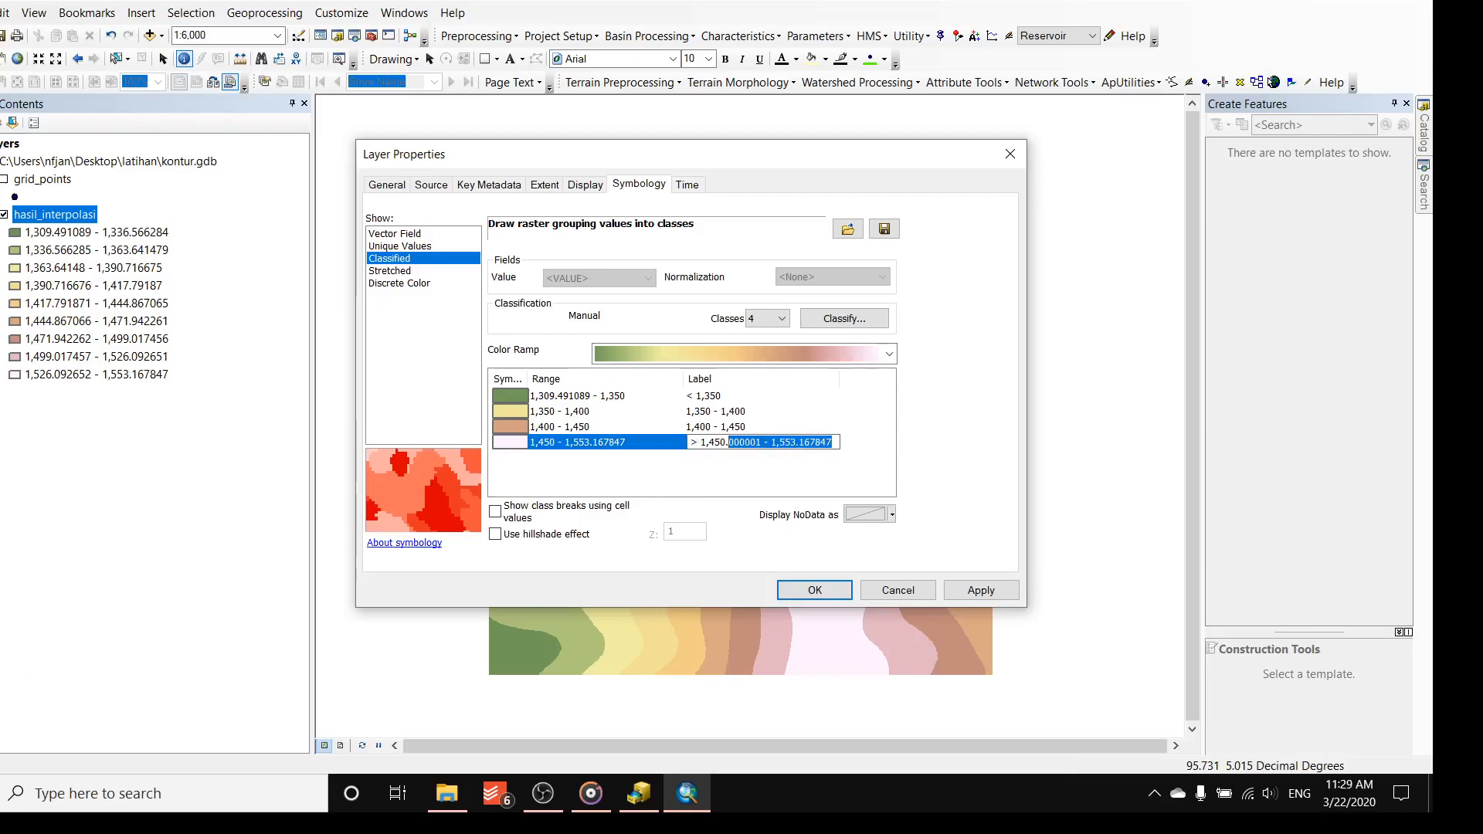
key("BackSpace")
left_click(984, 591)
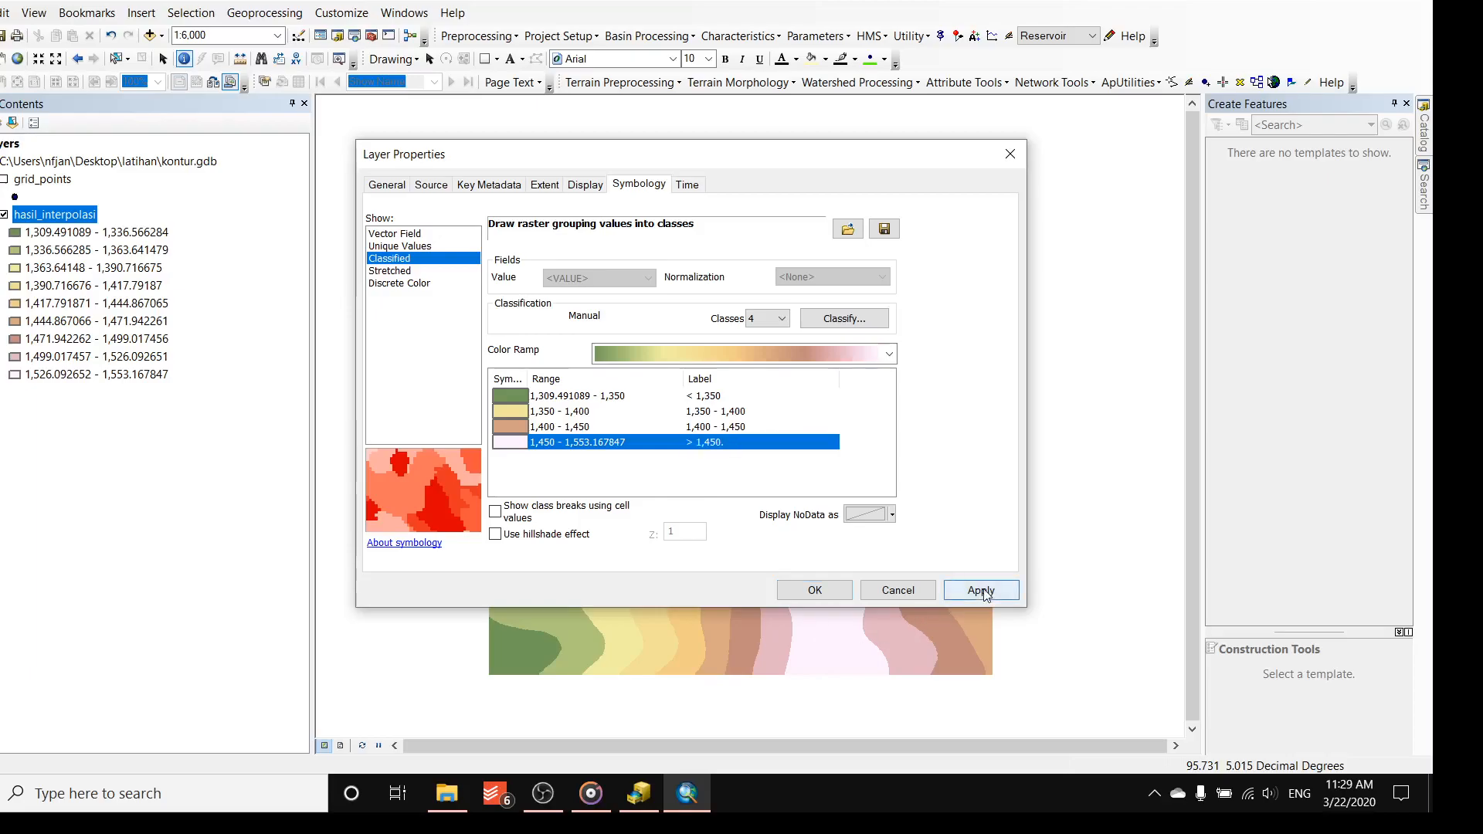
left_click(981, 590)
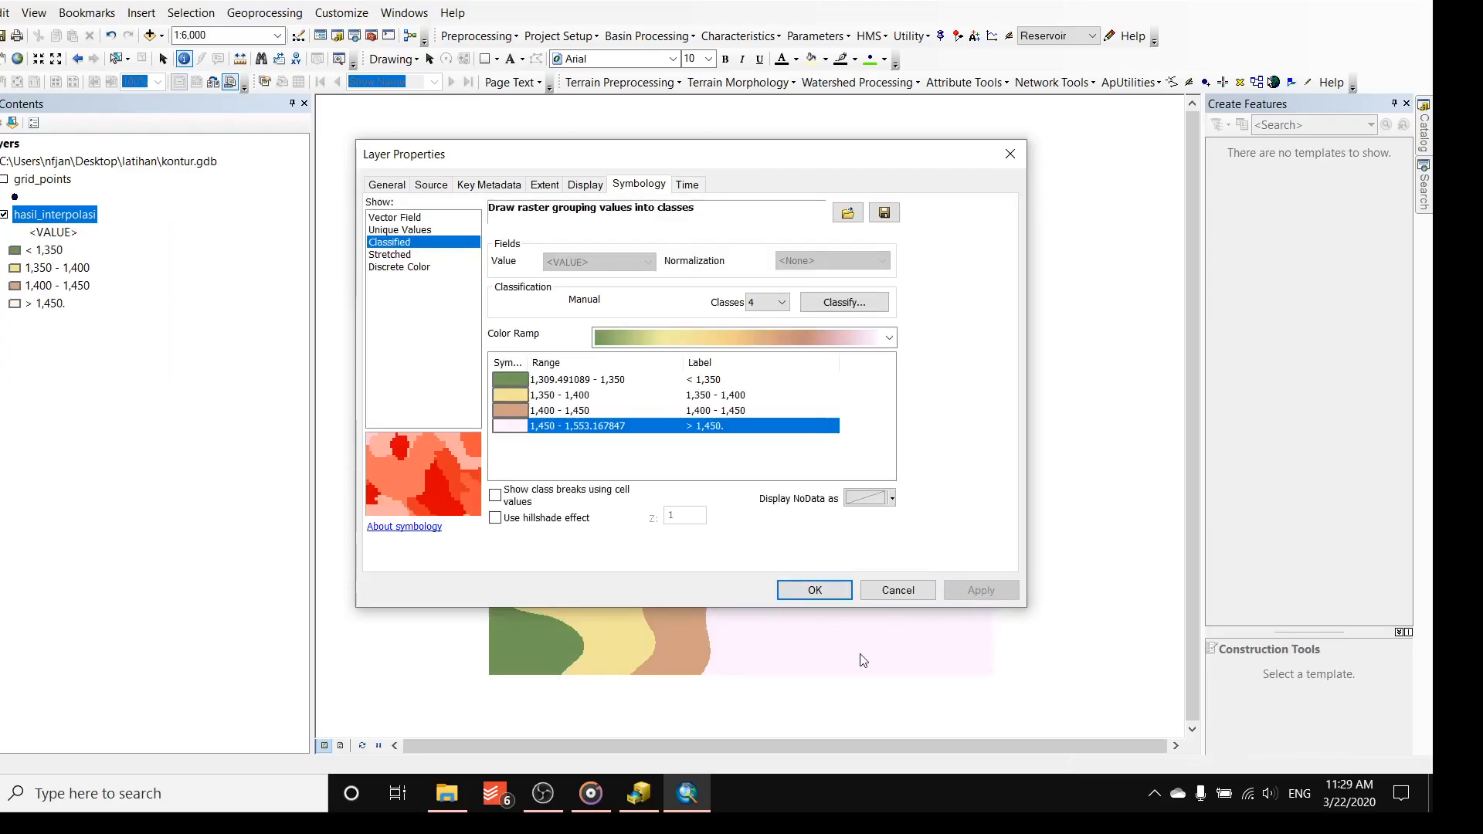
- Apply the color ramp running from white through blue and green to dark red to the raster classes
left_click(750, 339)
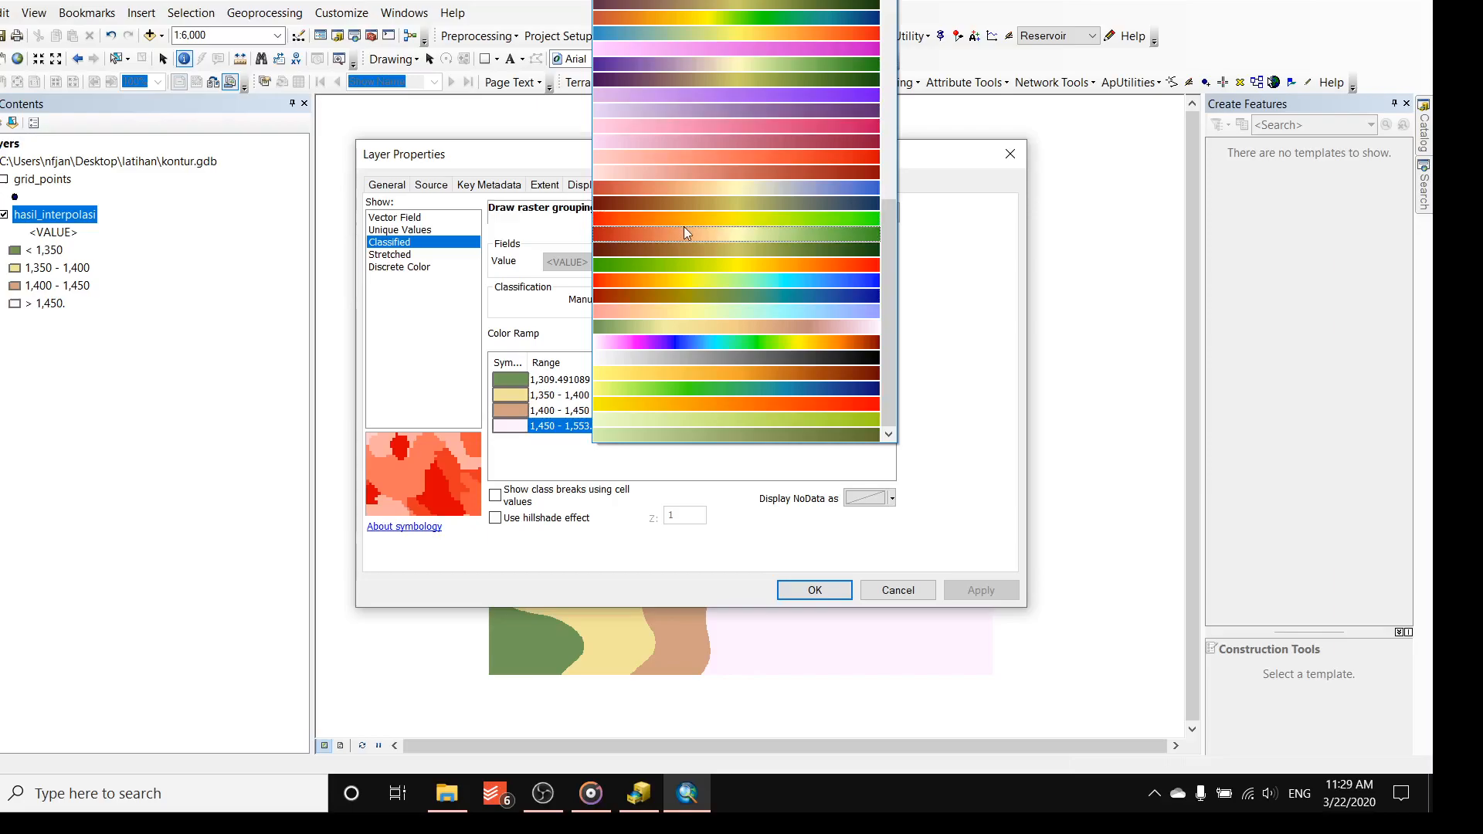
left_click(769, 341)
left_click(981, 590)
- Change the color ramp to the one running from orange-red through yellow and green to dark blue and accept the symbology
left_click(769, 340)
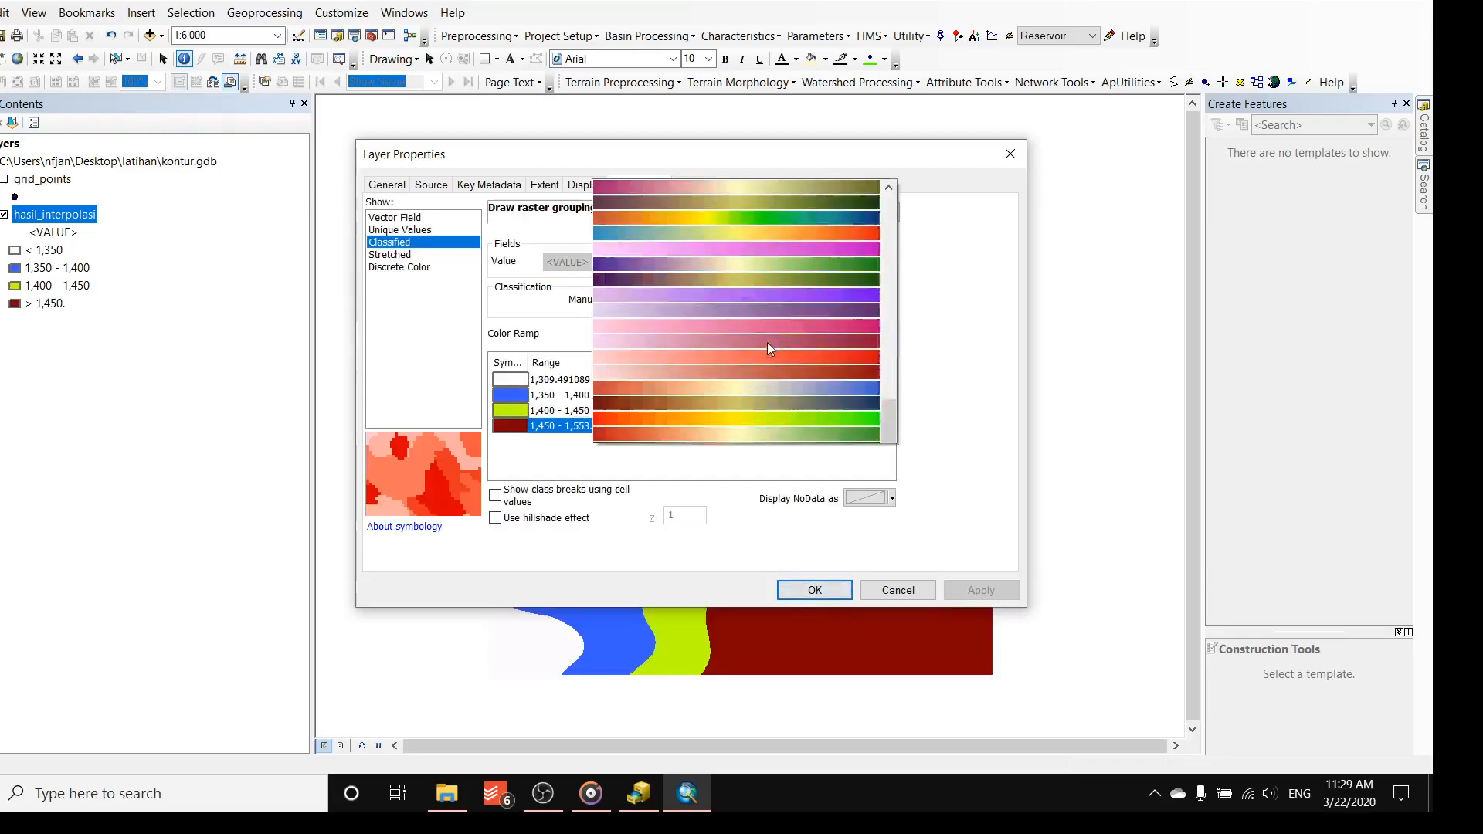
scroll(731, 83, "up", 1)
left_click(737, 67)
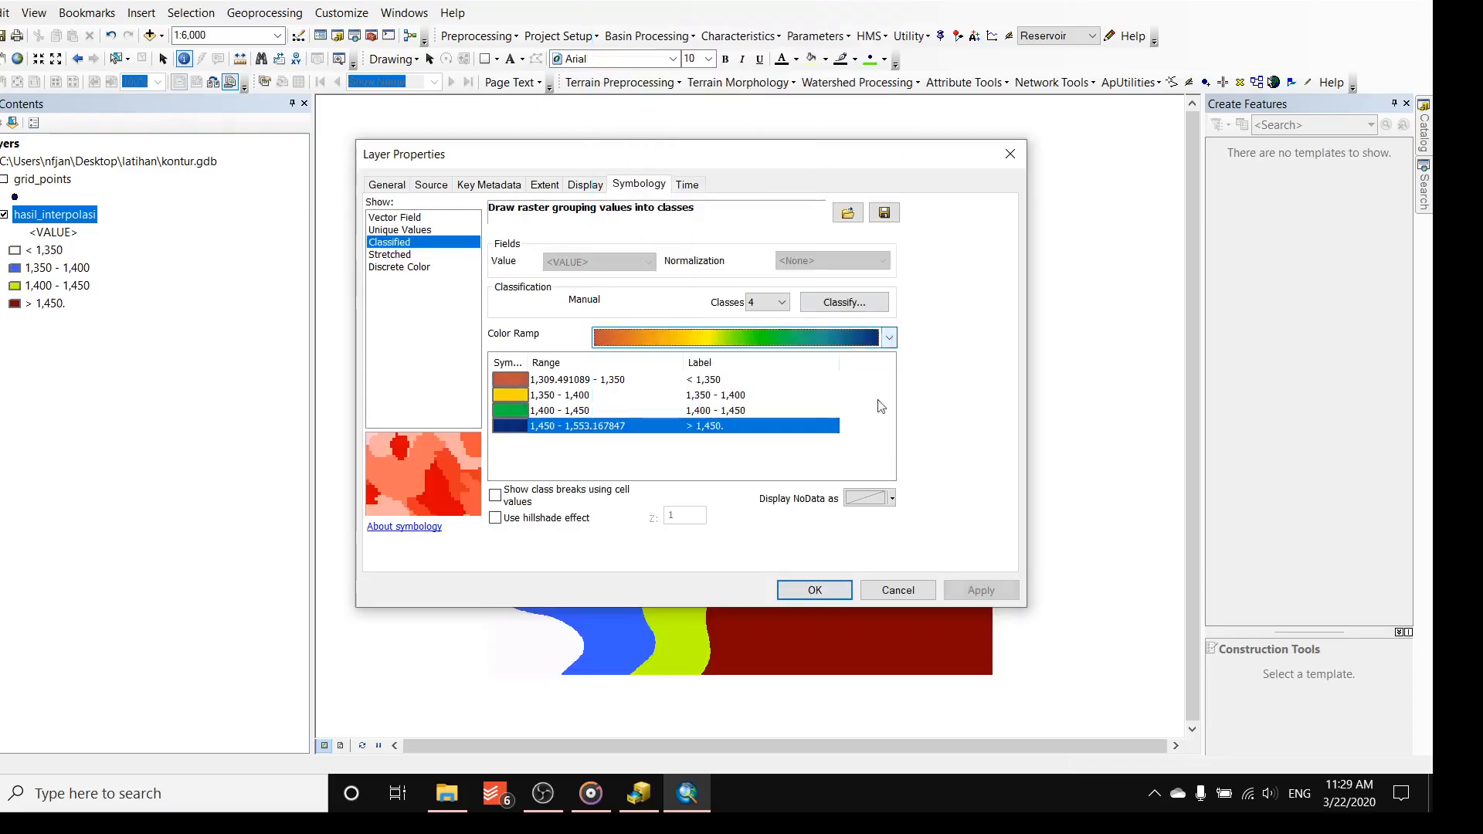
left_click(979, 592)
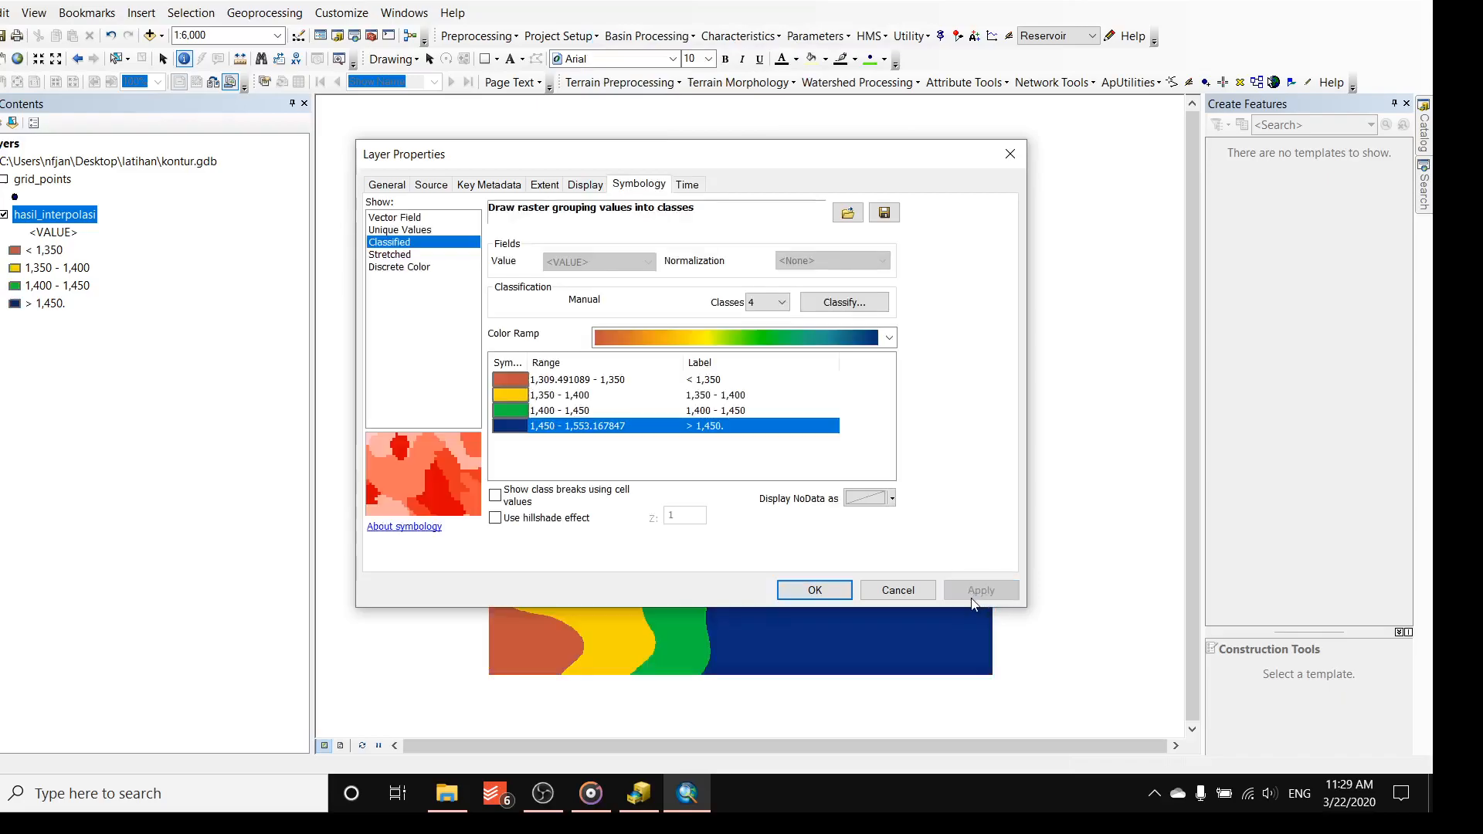
left_click(815, 590)
- Reclassify the hasil_interpolasi symbology into 10 Natural Breaks (Jenks) classes and accept it
right_click(34, 219)
left_click(156, 477)
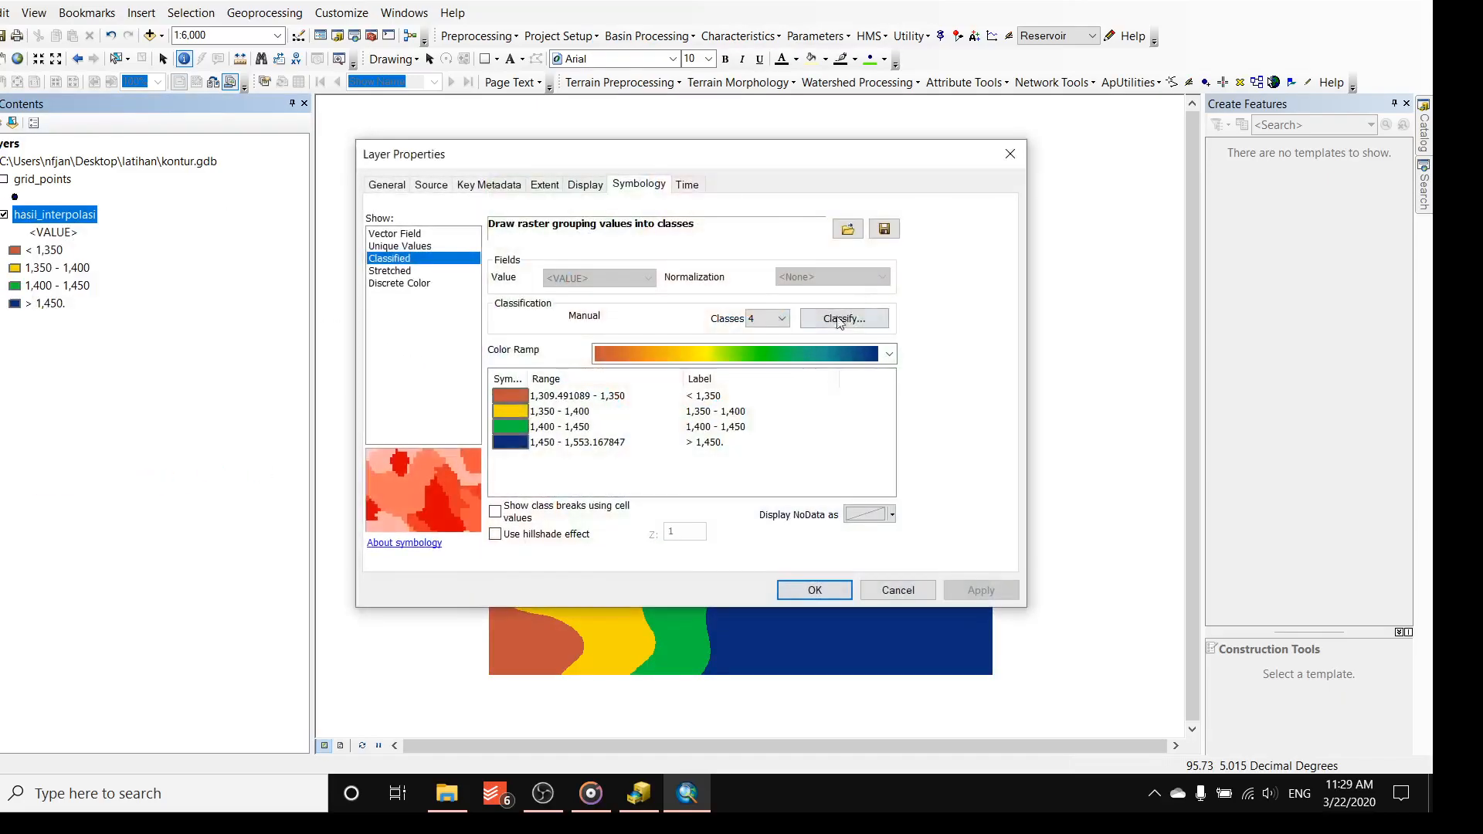
left_click(782, 318)
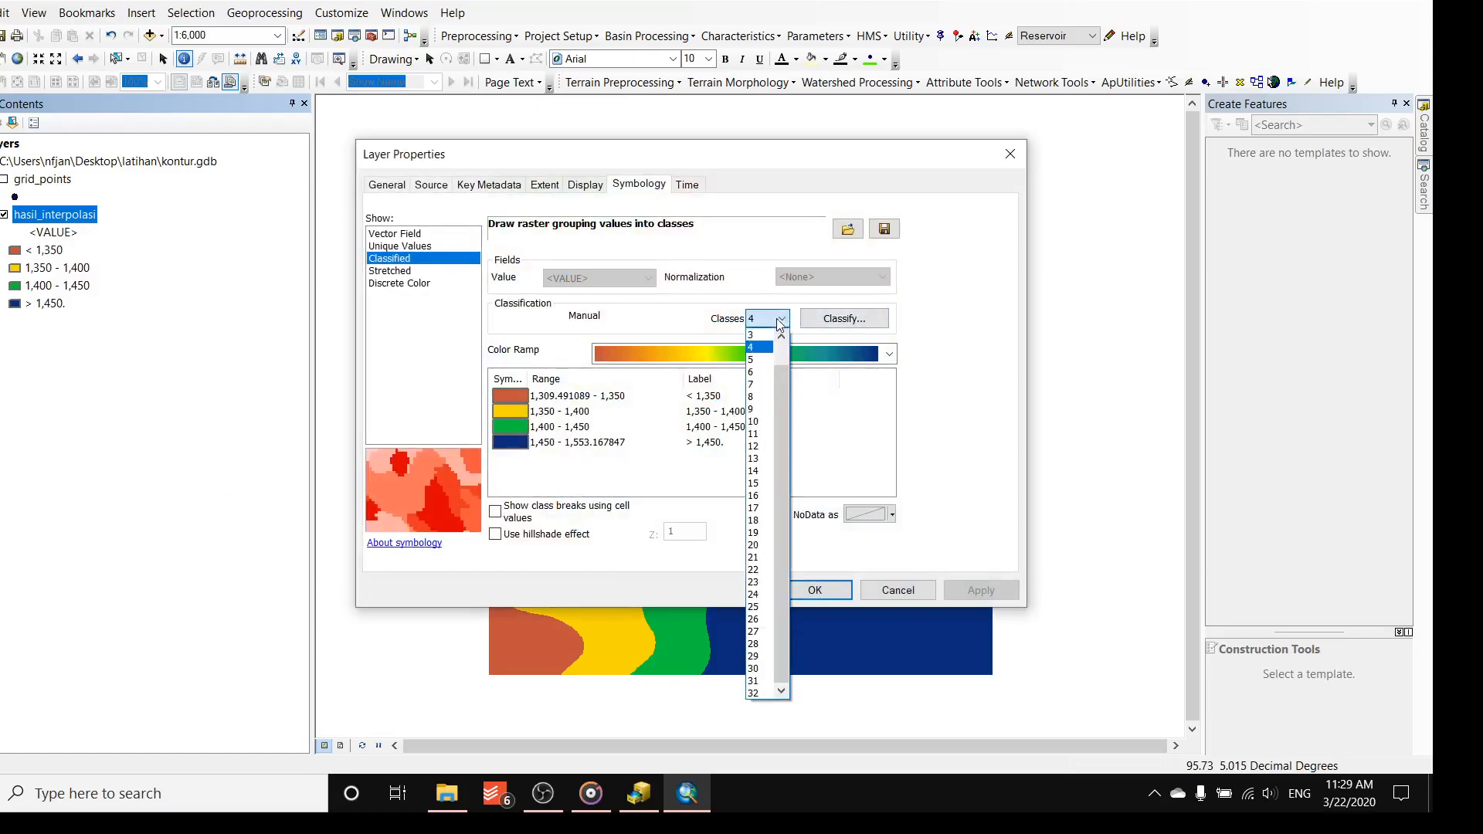
left_click(756, 421)
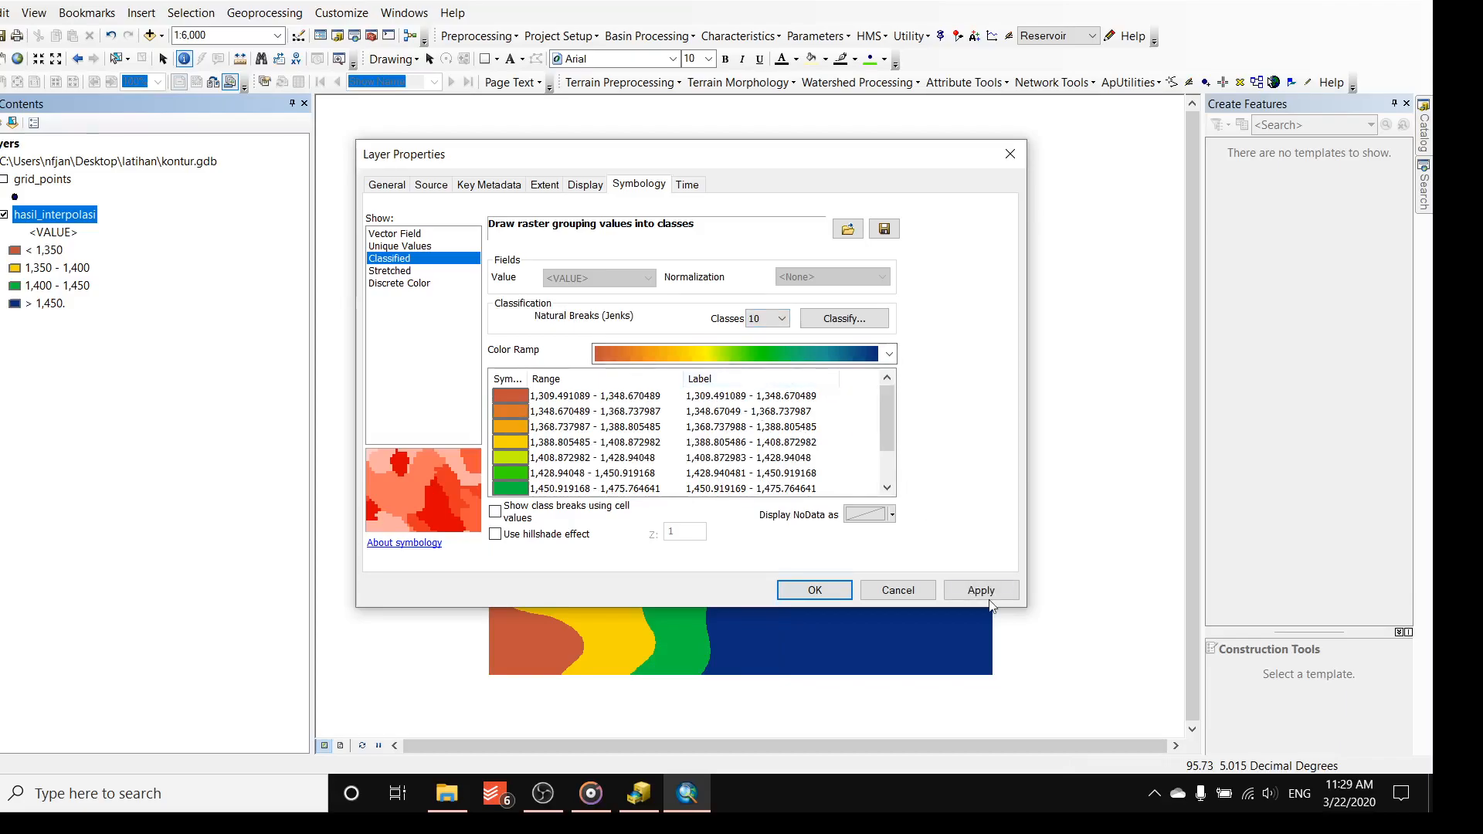
left_click(945, 591)
left_click(815, 590)
- Overlay the grid_points layer on the classified raster to compare them up close, and hide the points again
scroll(780, 391, "up", 2)
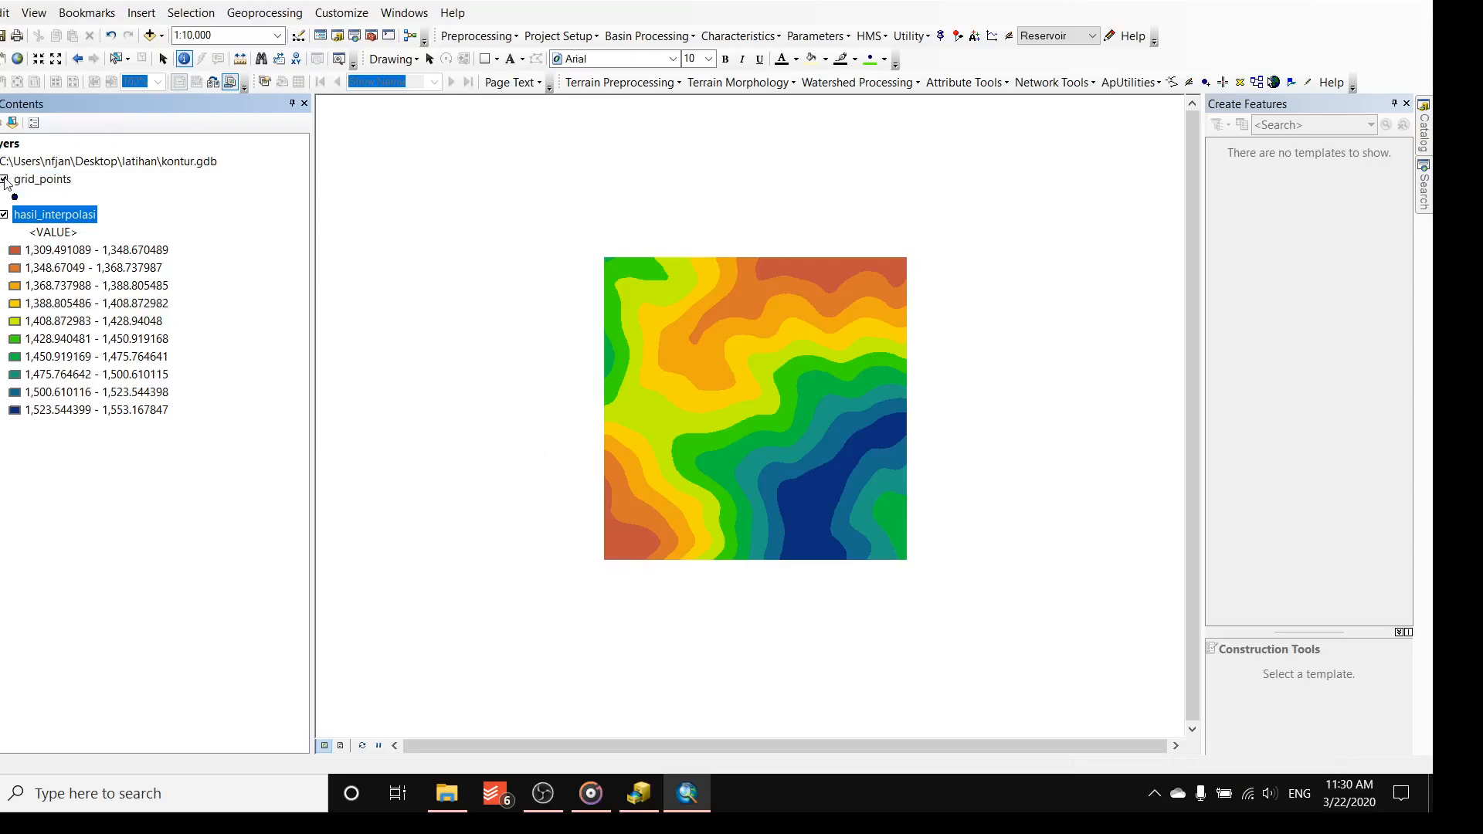
left_click(5, 181)
scroll(678, 350, "down", 3)
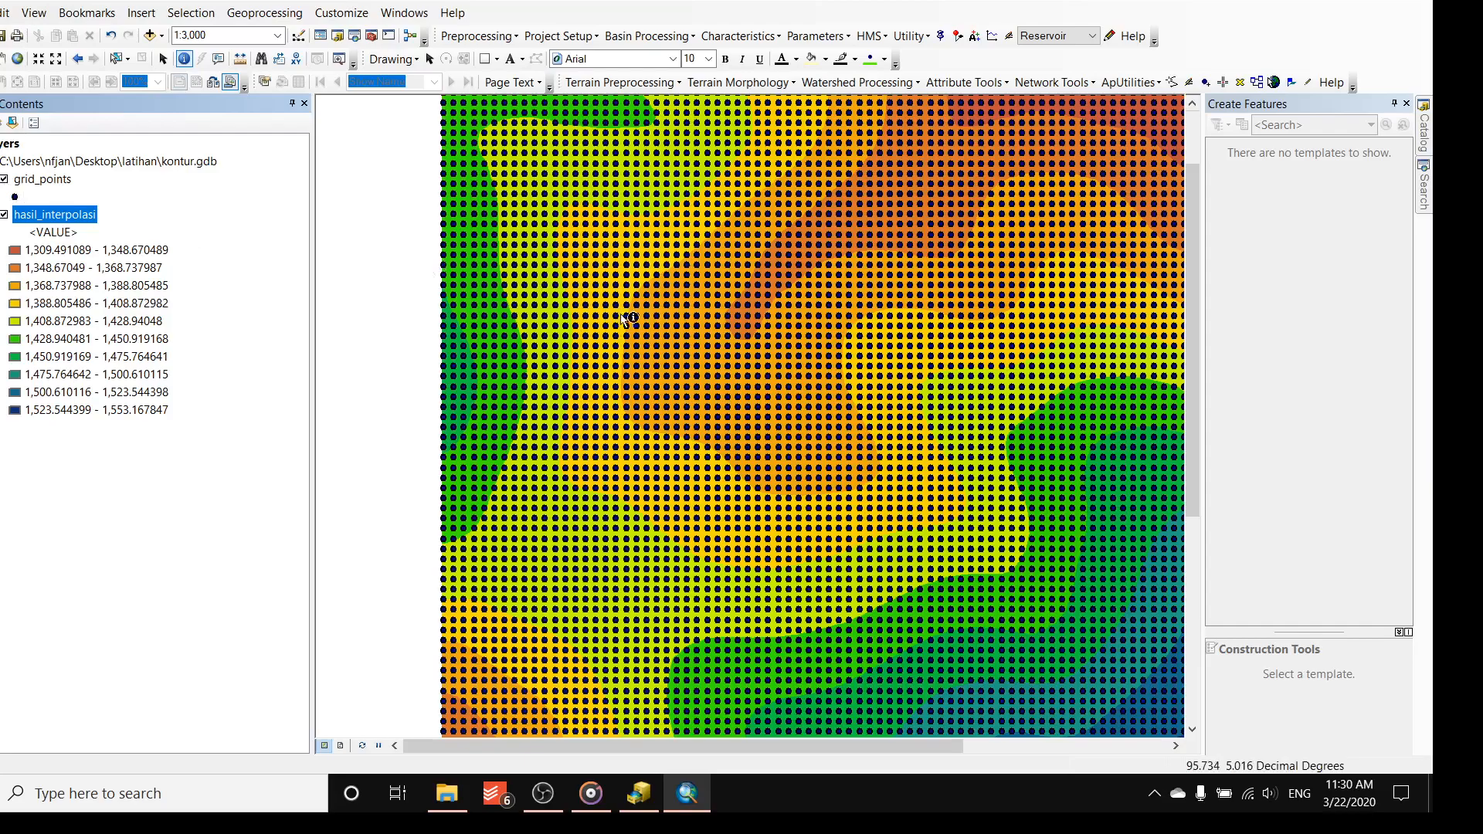
scroll(622, 317, "up", 2)
scroll(657, 347, "up", 2)
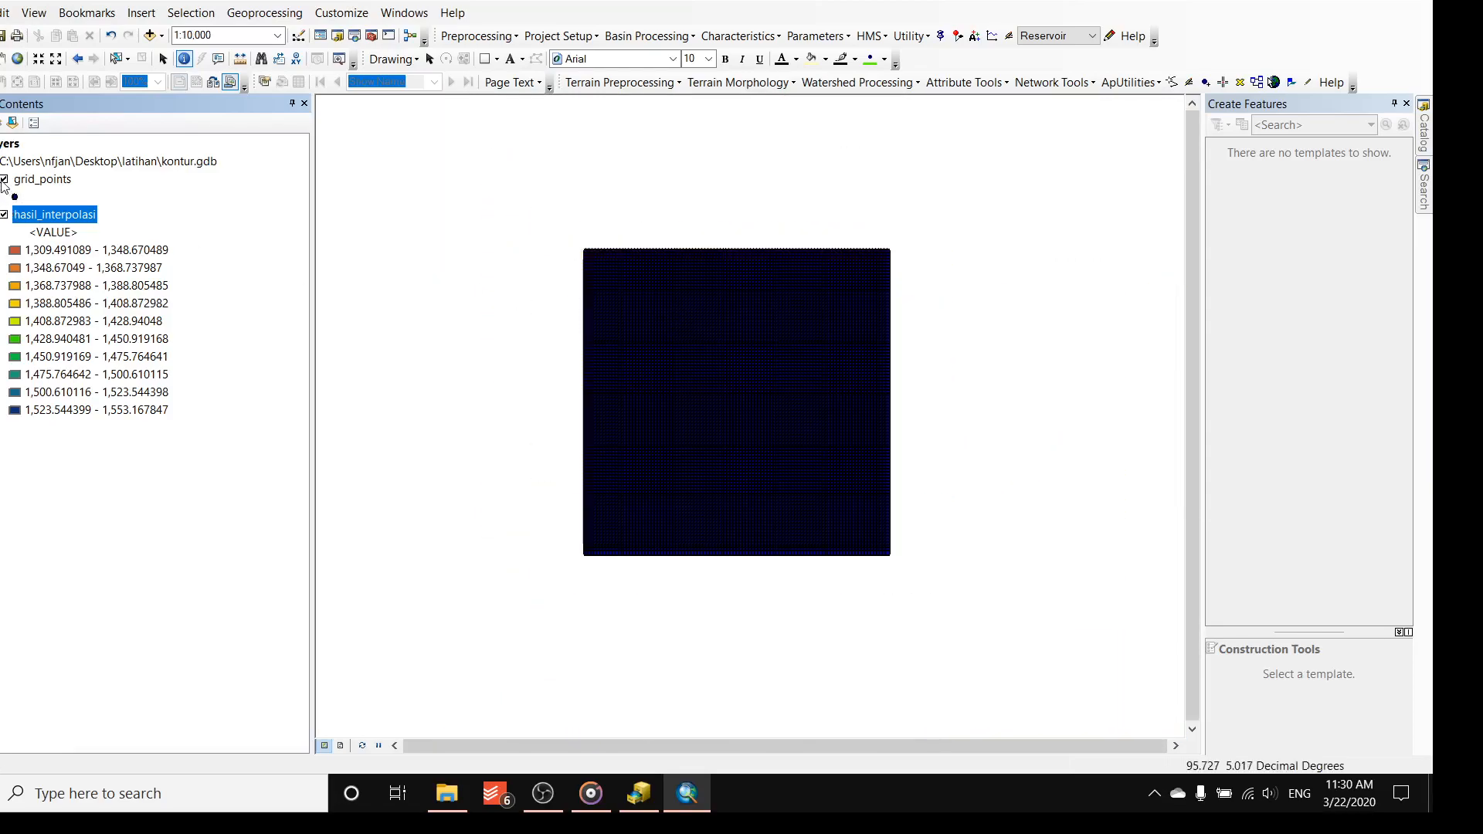
left_click(4, 179)
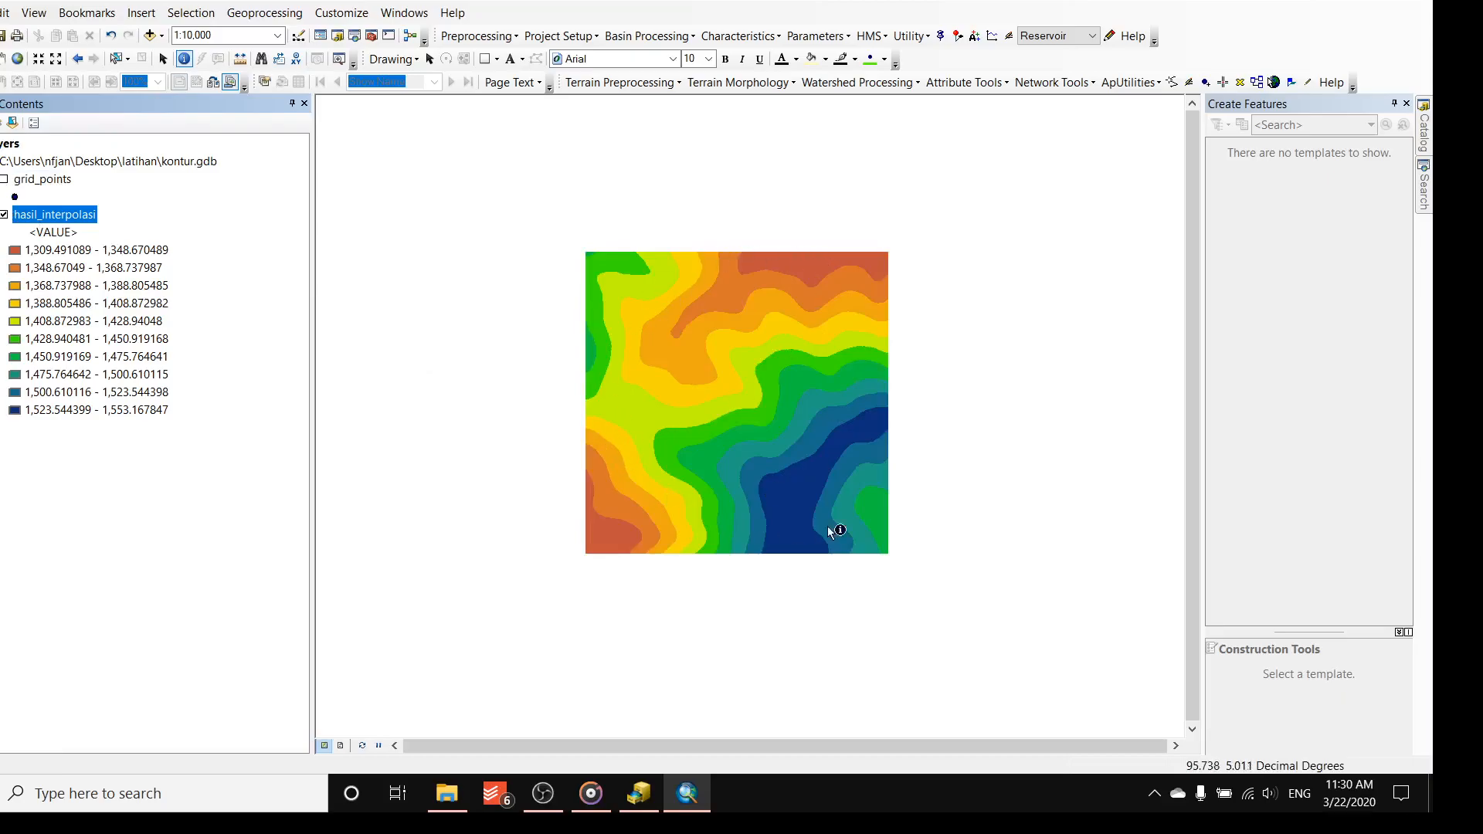
- Open the Contour tool from the Surface toolset of the Spatial Analyst Tools toolbox
scroll(758, 335, "down", 2)
left_click_drag(751, 473, 679, 283)
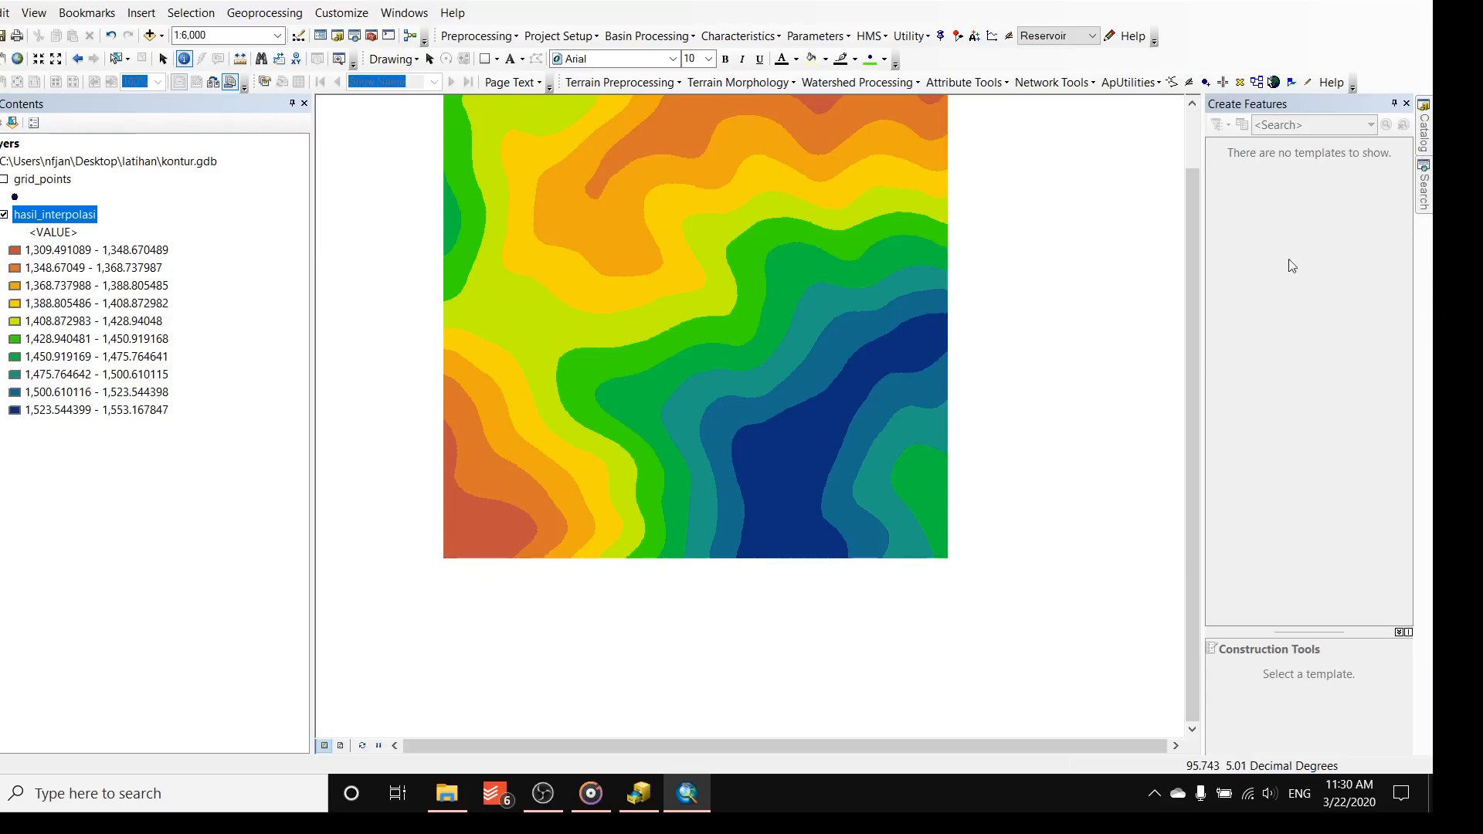
left_click_drag(707, 280, 681, 359)
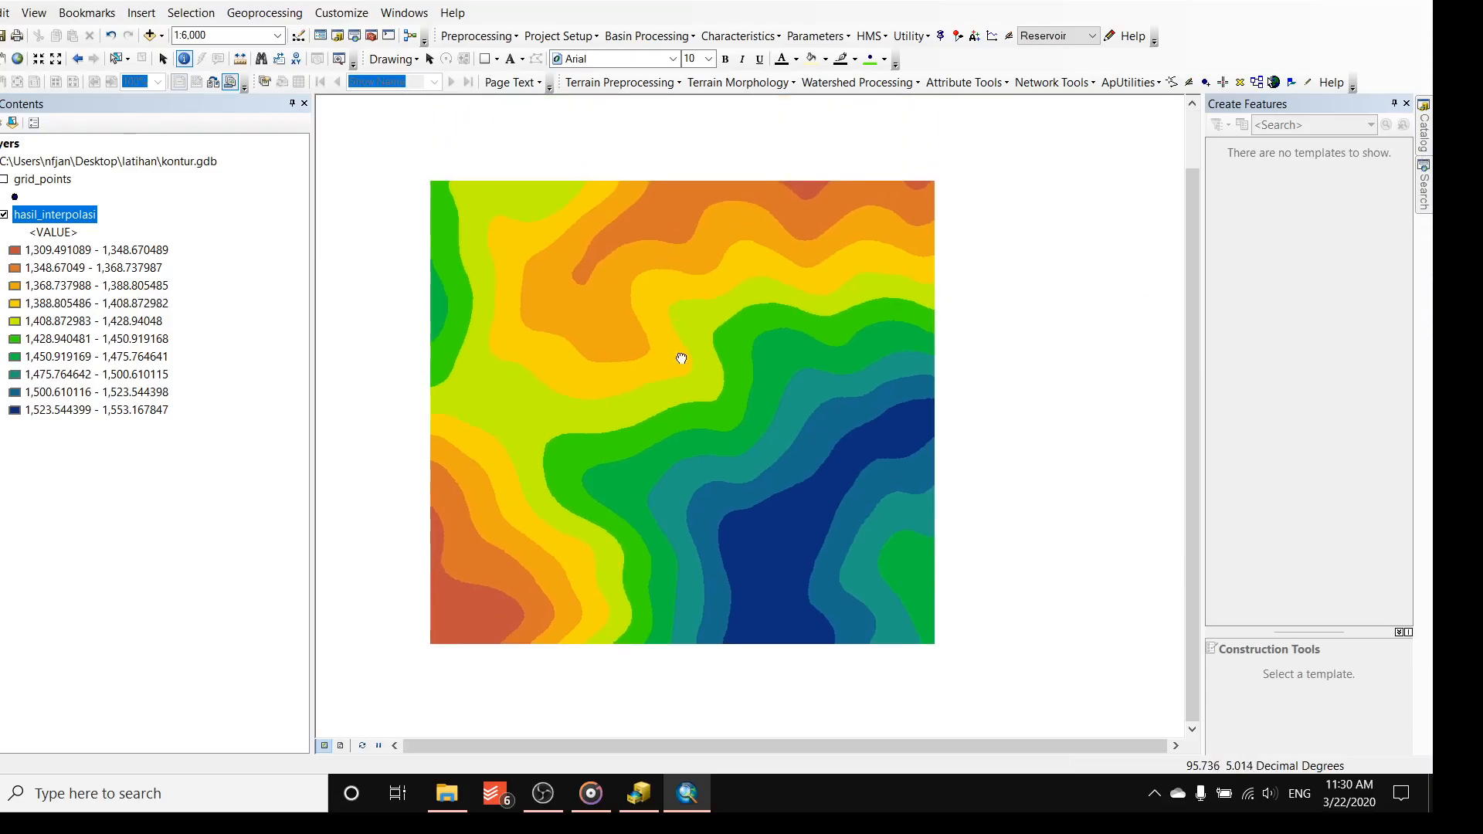
left_click(1425, 139)
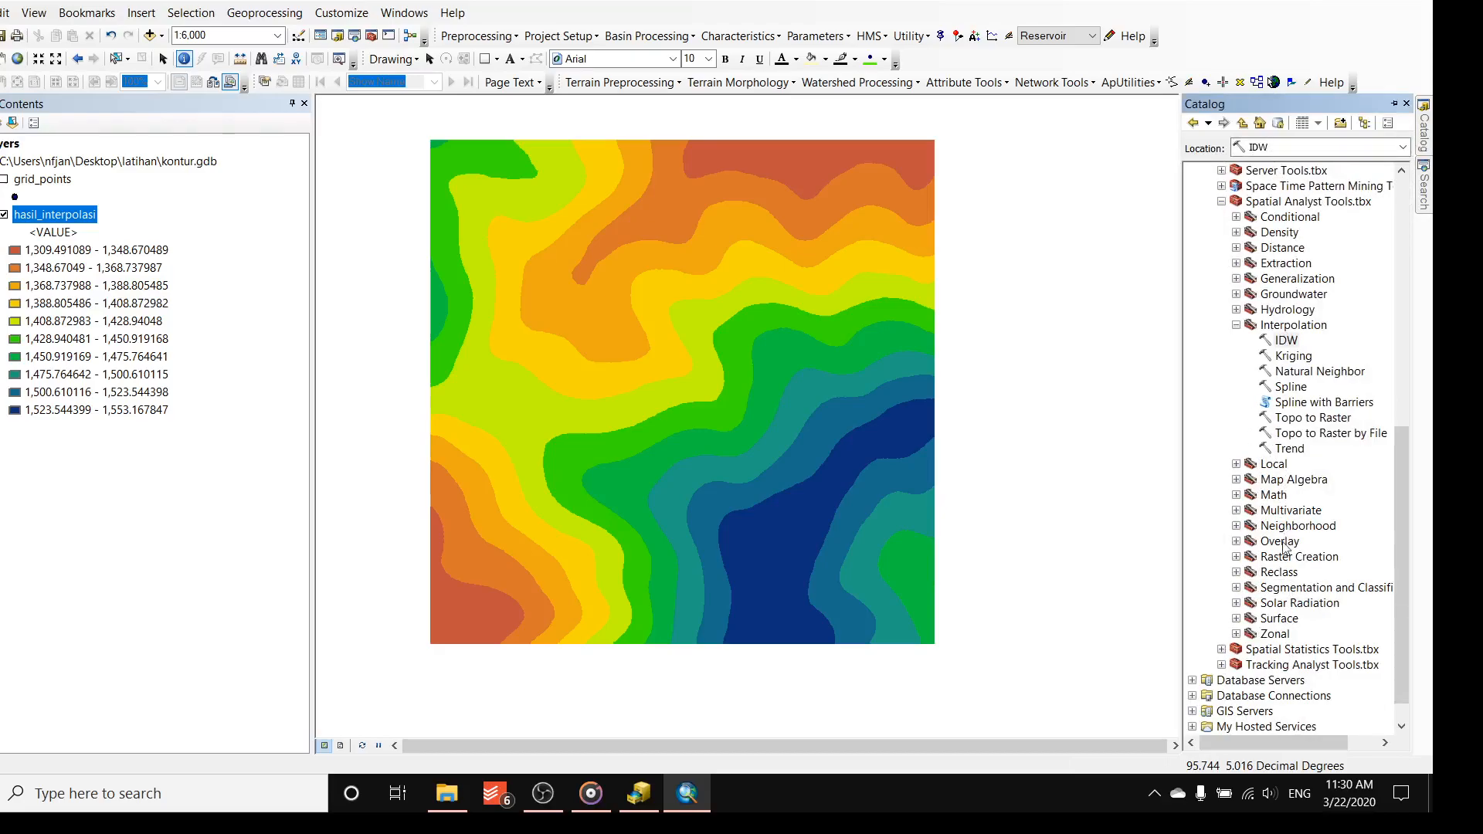
double_click(1280, 619)
scroll(1282, 571, "up", 9)
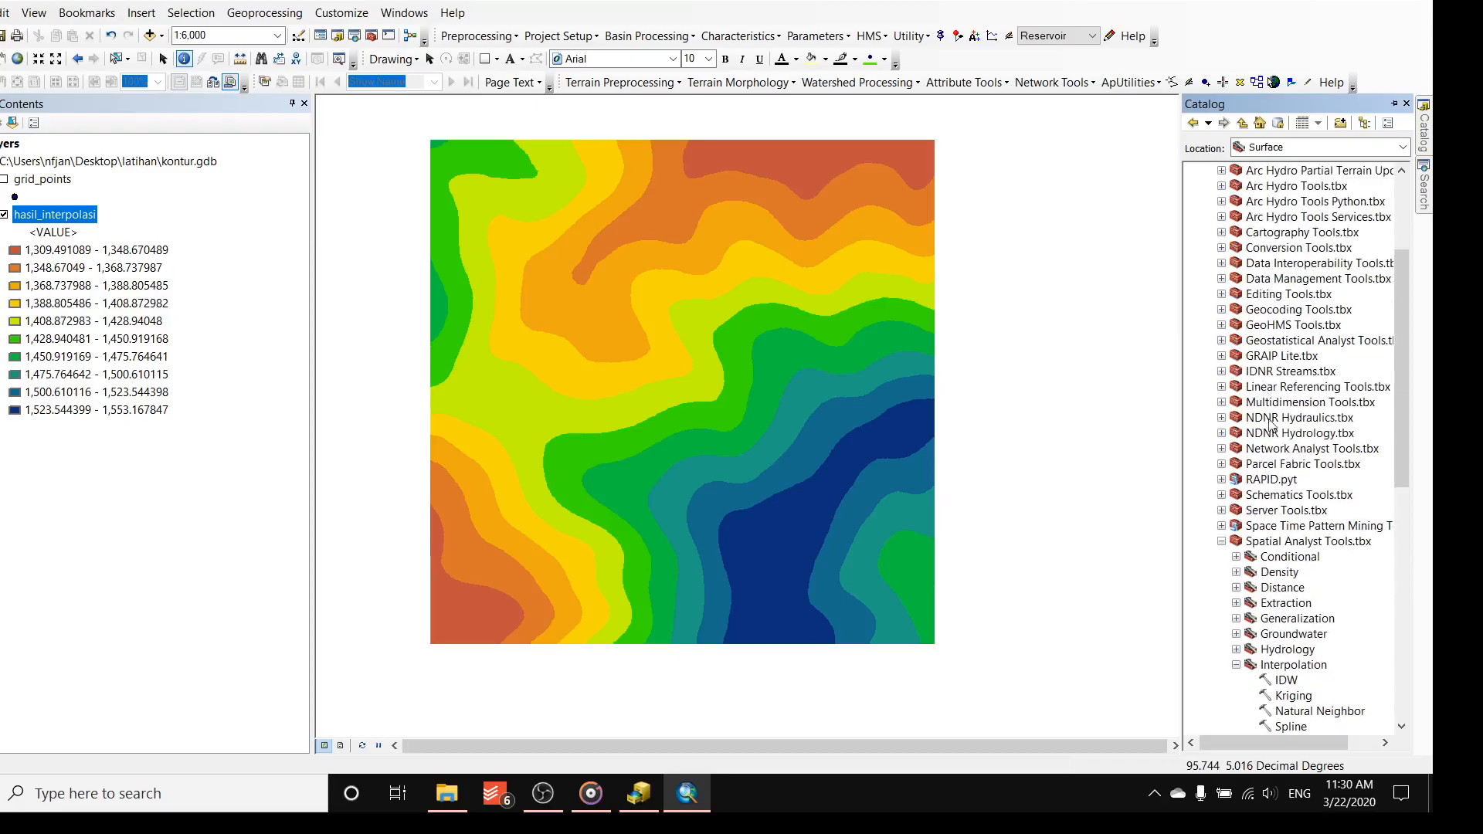
scroll(1278, 552, "down", 12)
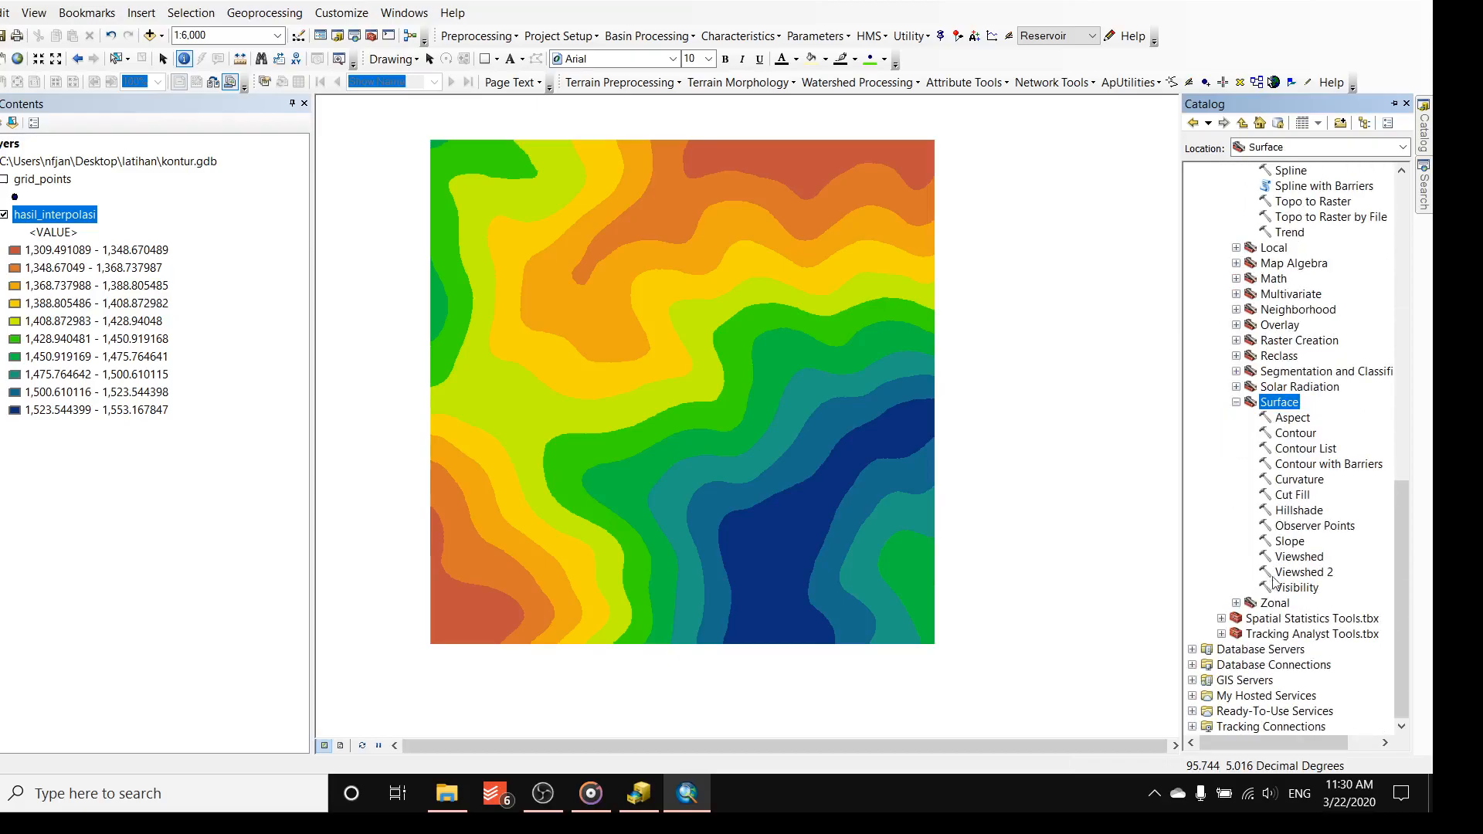
double_click(1296, 434)
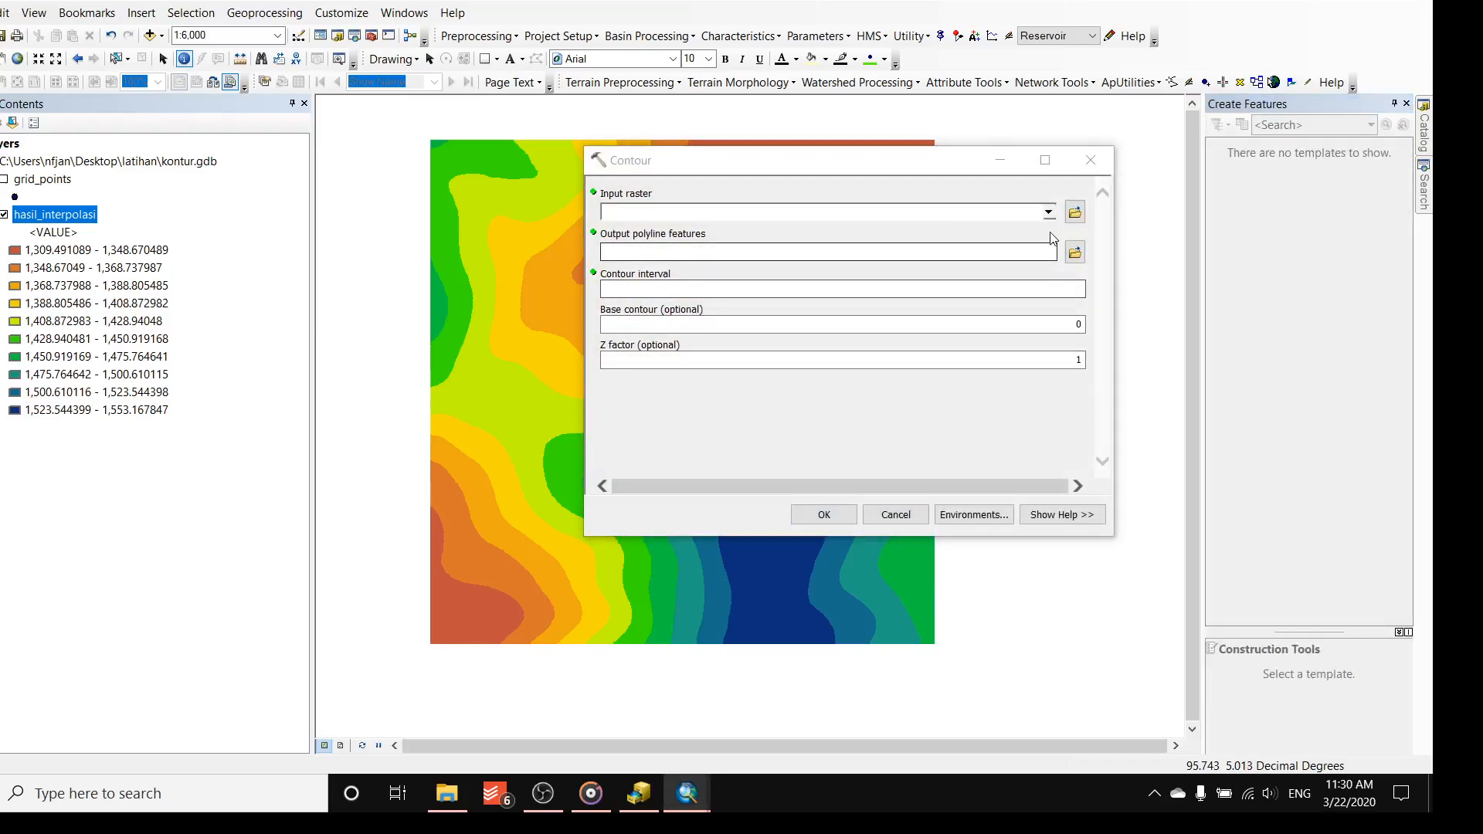
- Choose hasil_interpolasi as the Contour tool's input raster and name the output polyline features kontur_minor in kontur.gdb
left_click(1048, 212)
left_click(697, 230)
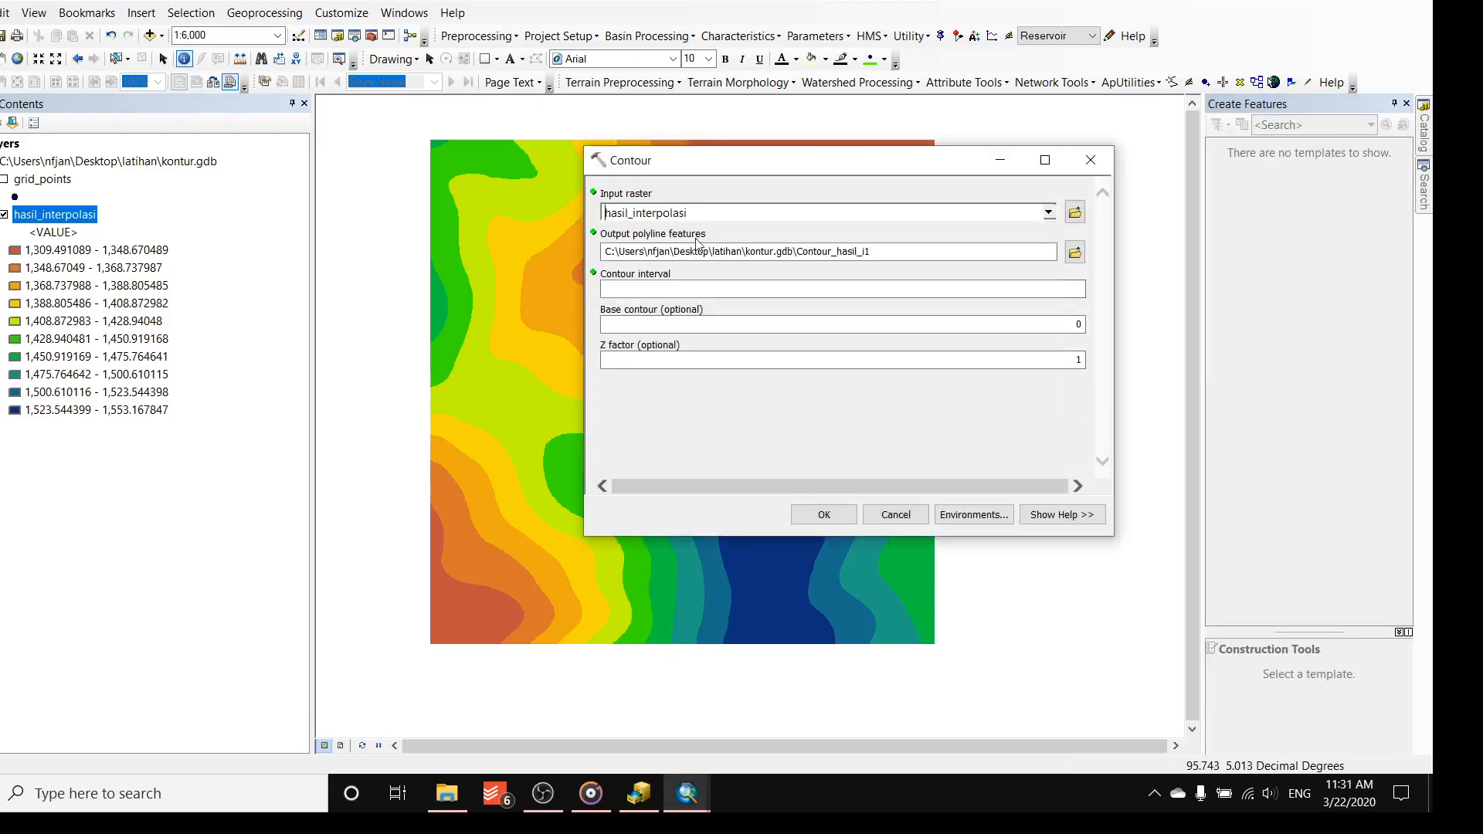
left_click_drag(800, 258, 916, 257)
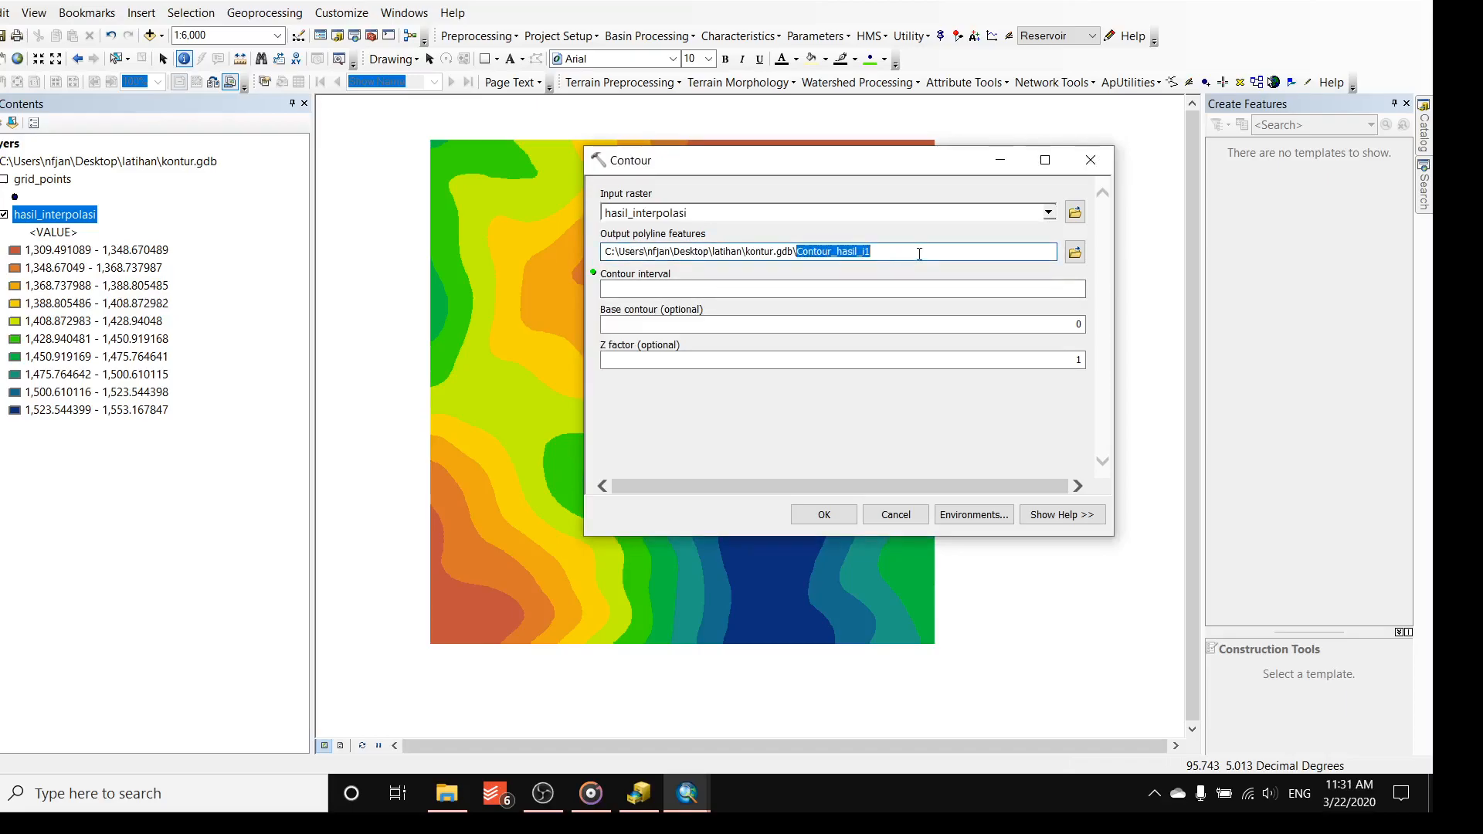
type("kontur")
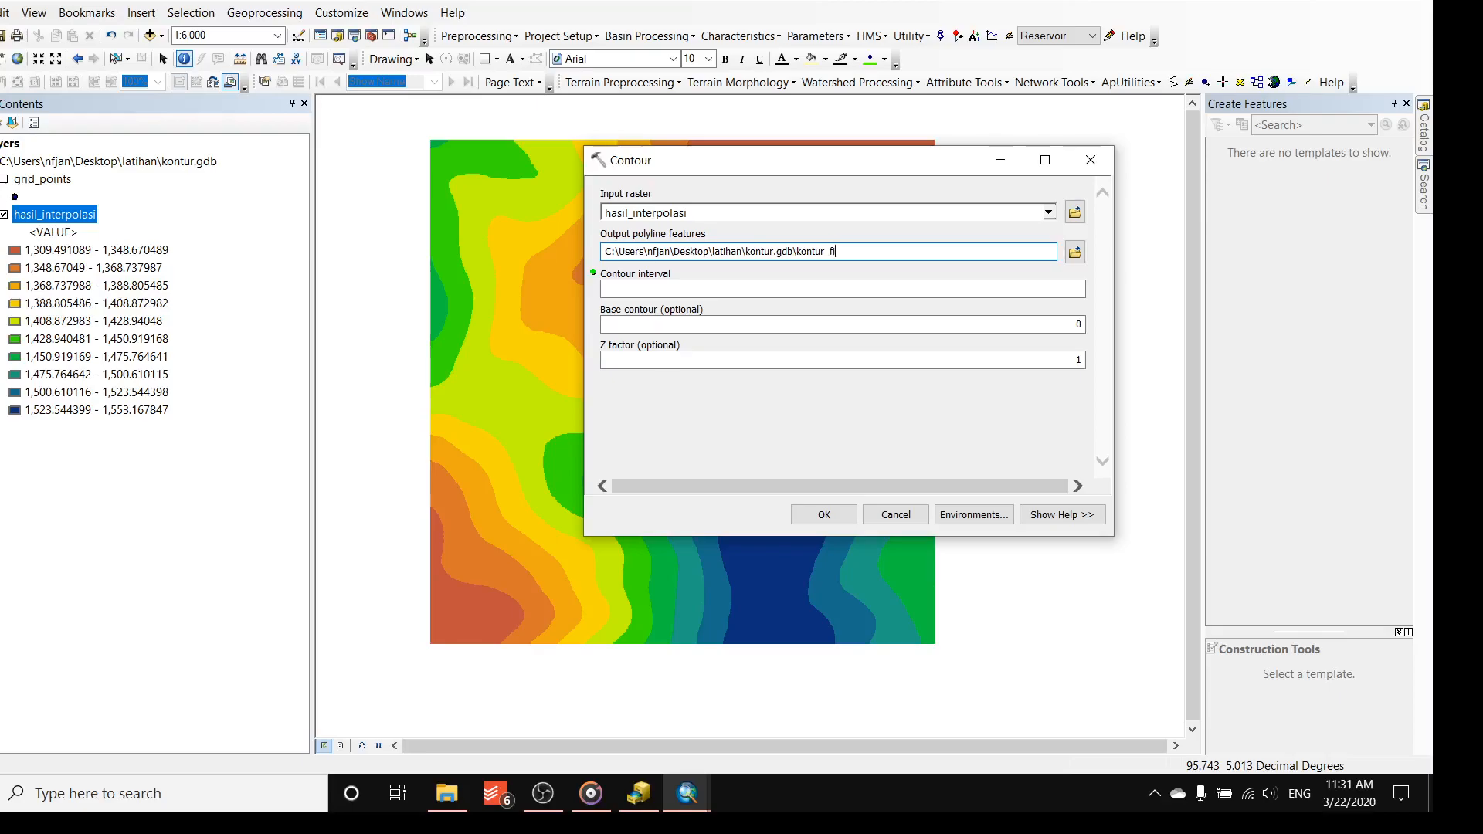
type("_minor")
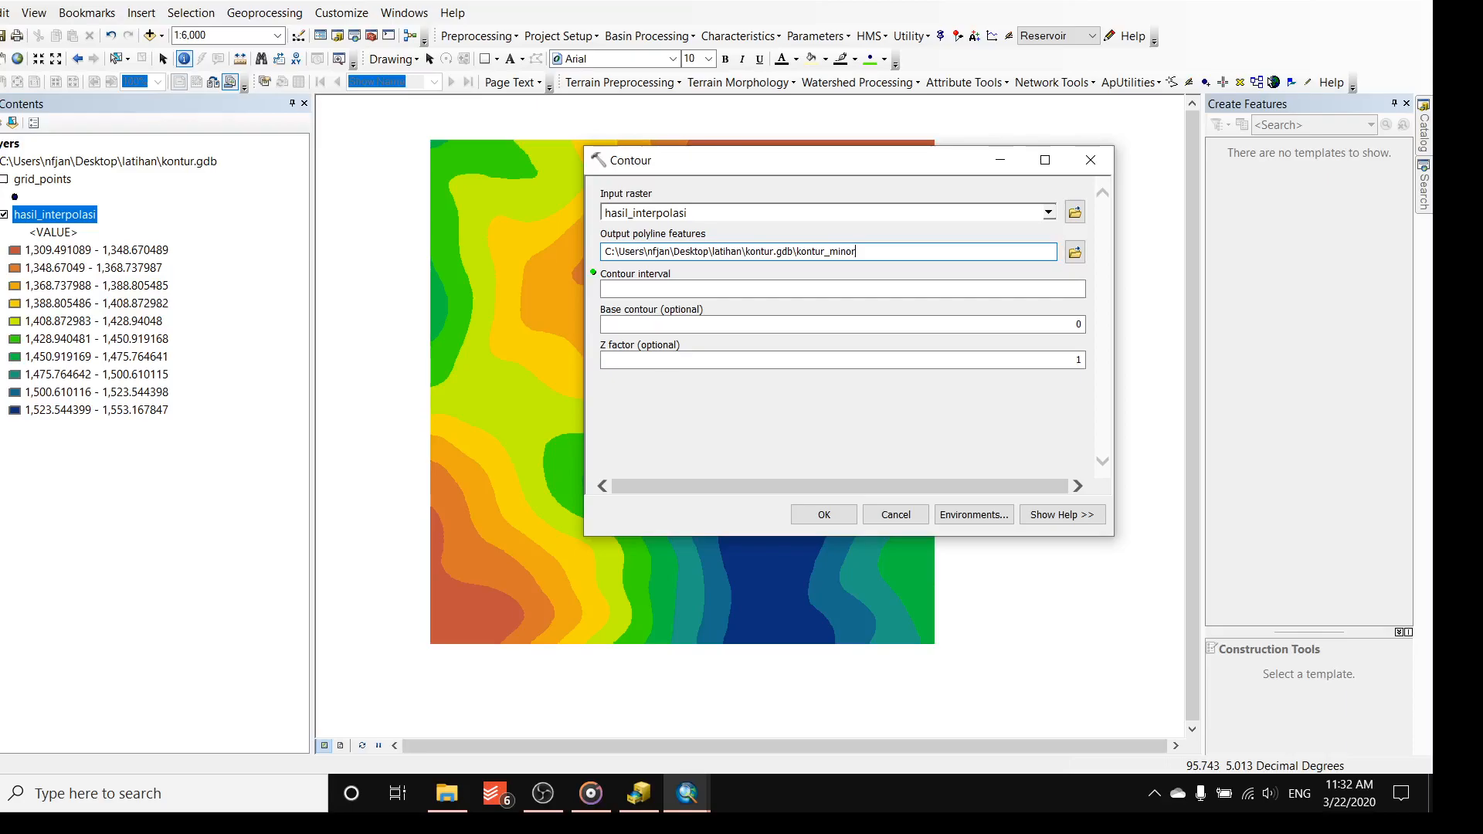
- Set the contour interval to 1, run the Contour tool, and inspect the generated contour lines up close
left_click(1073, 291)
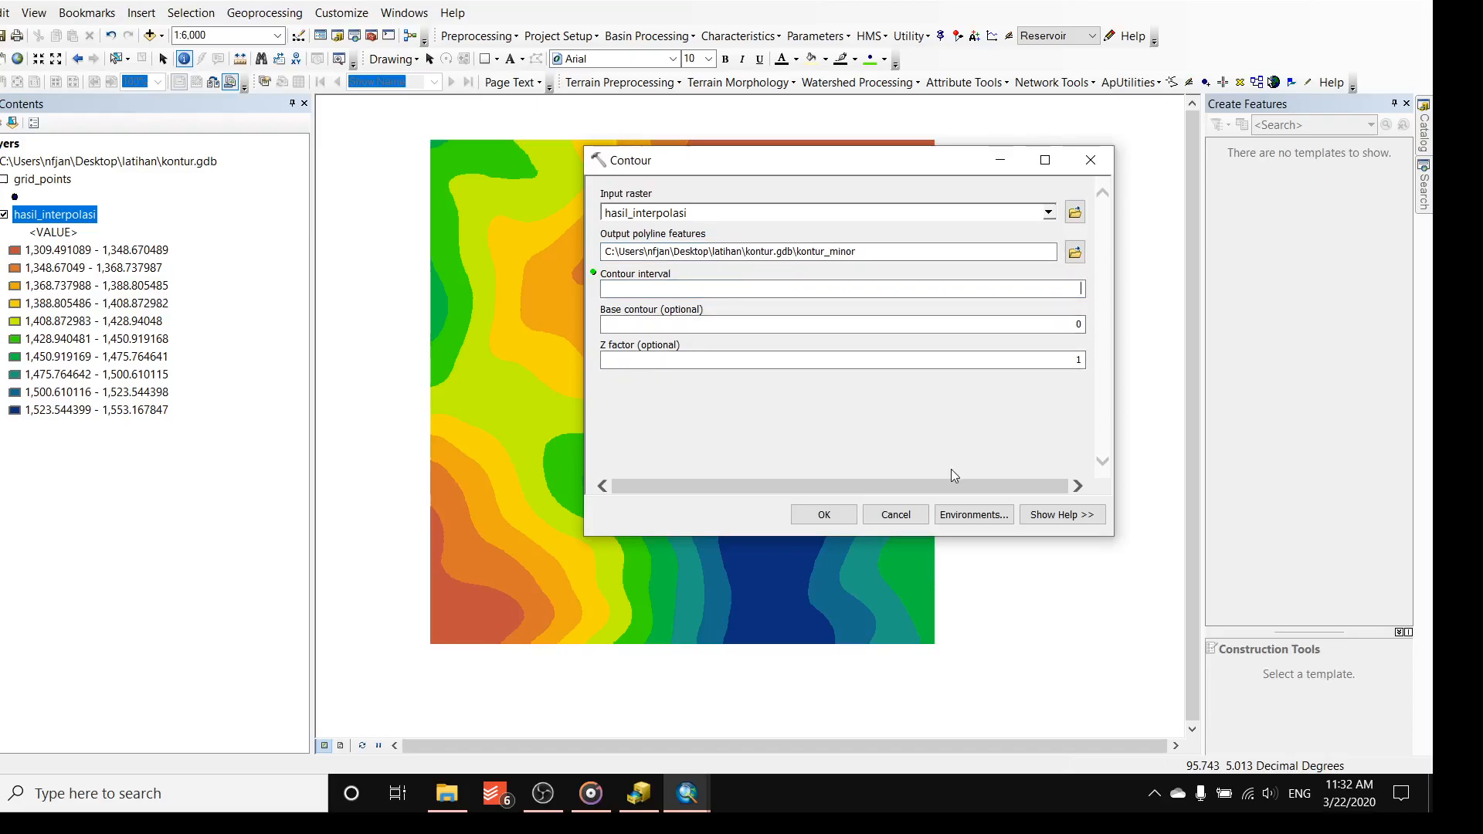
type("1")
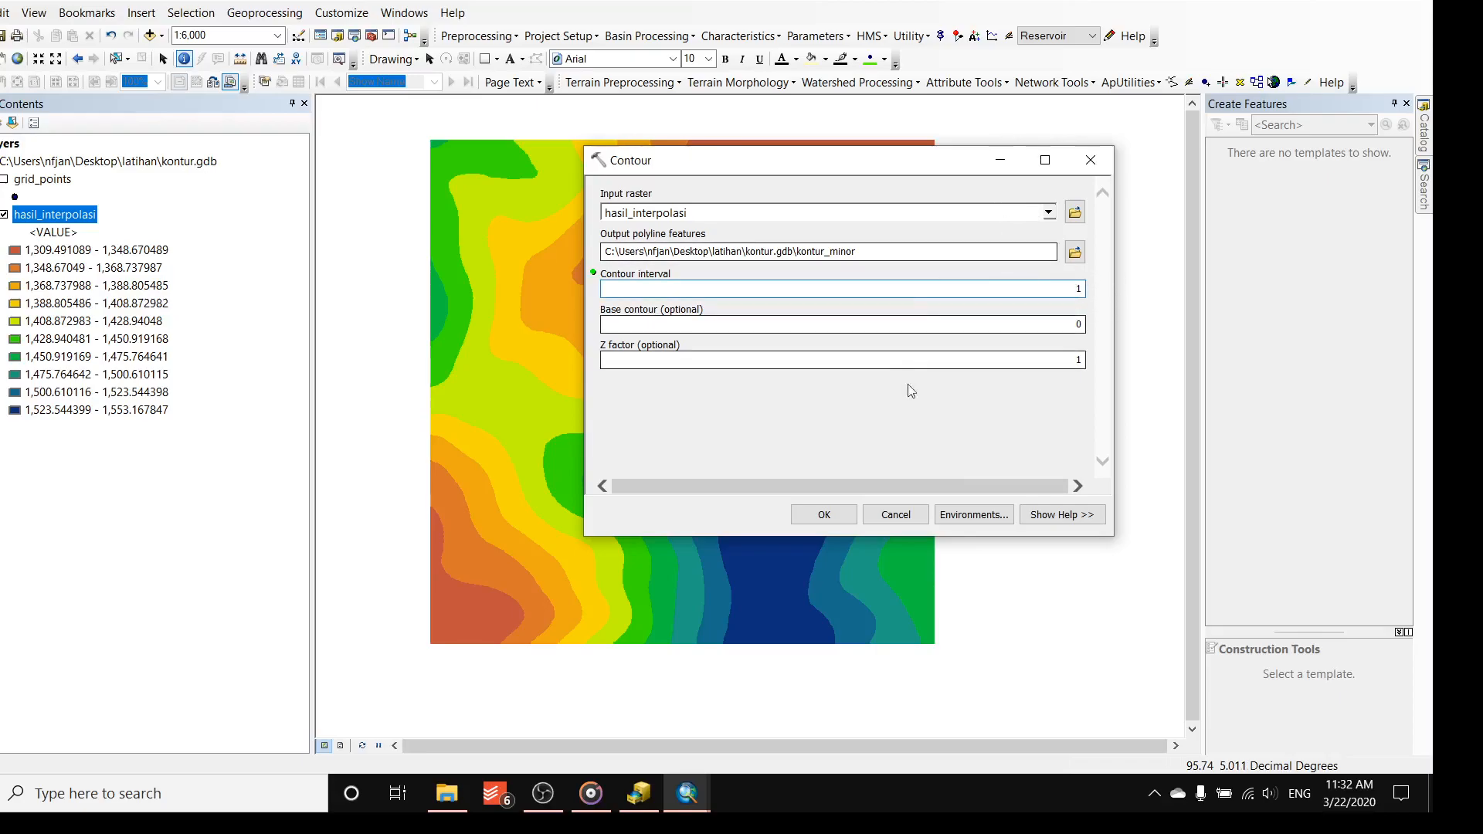
left_click(835, 513)
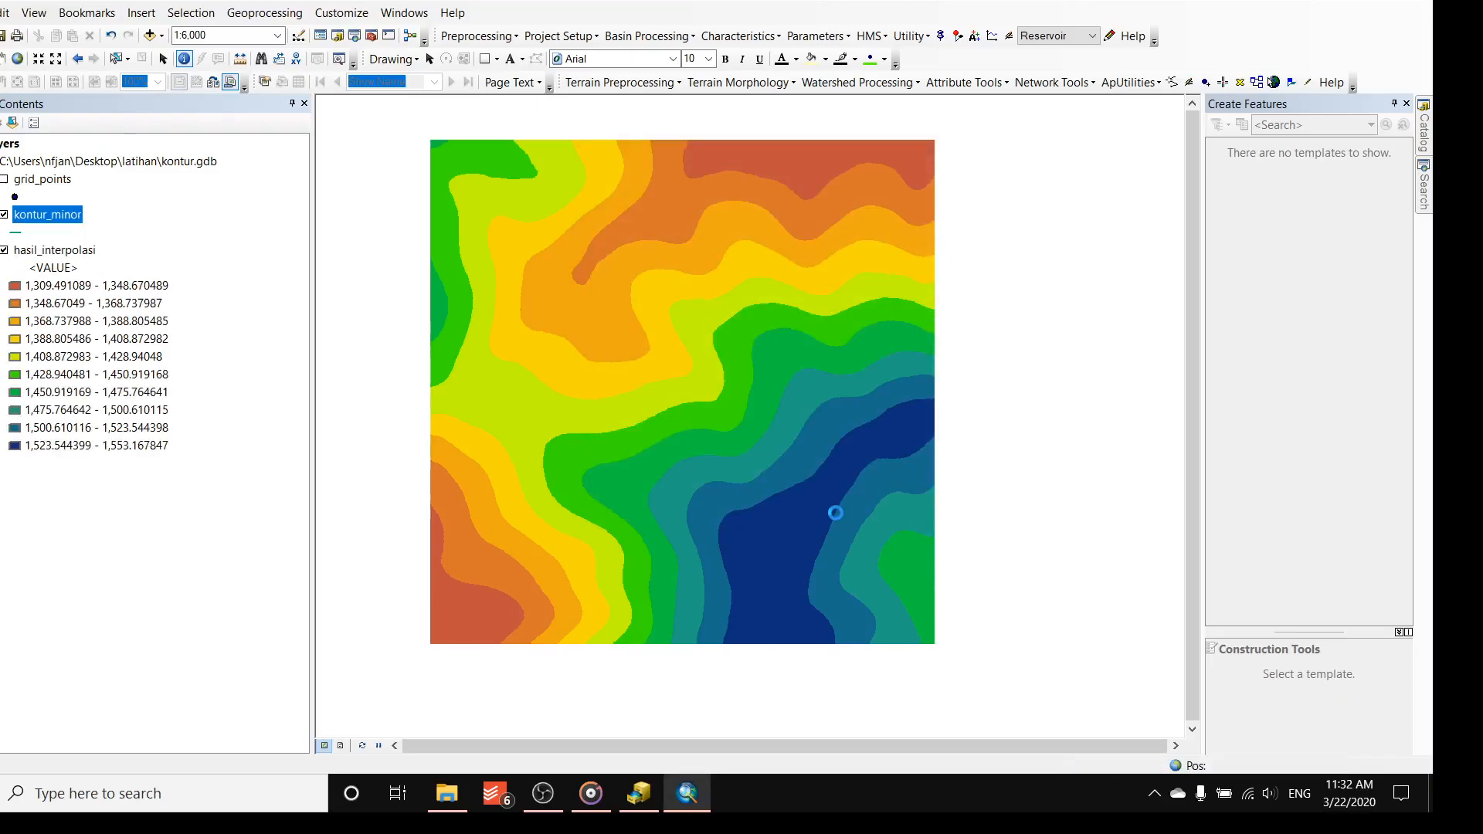
scroll(656, 228, "down", 5)
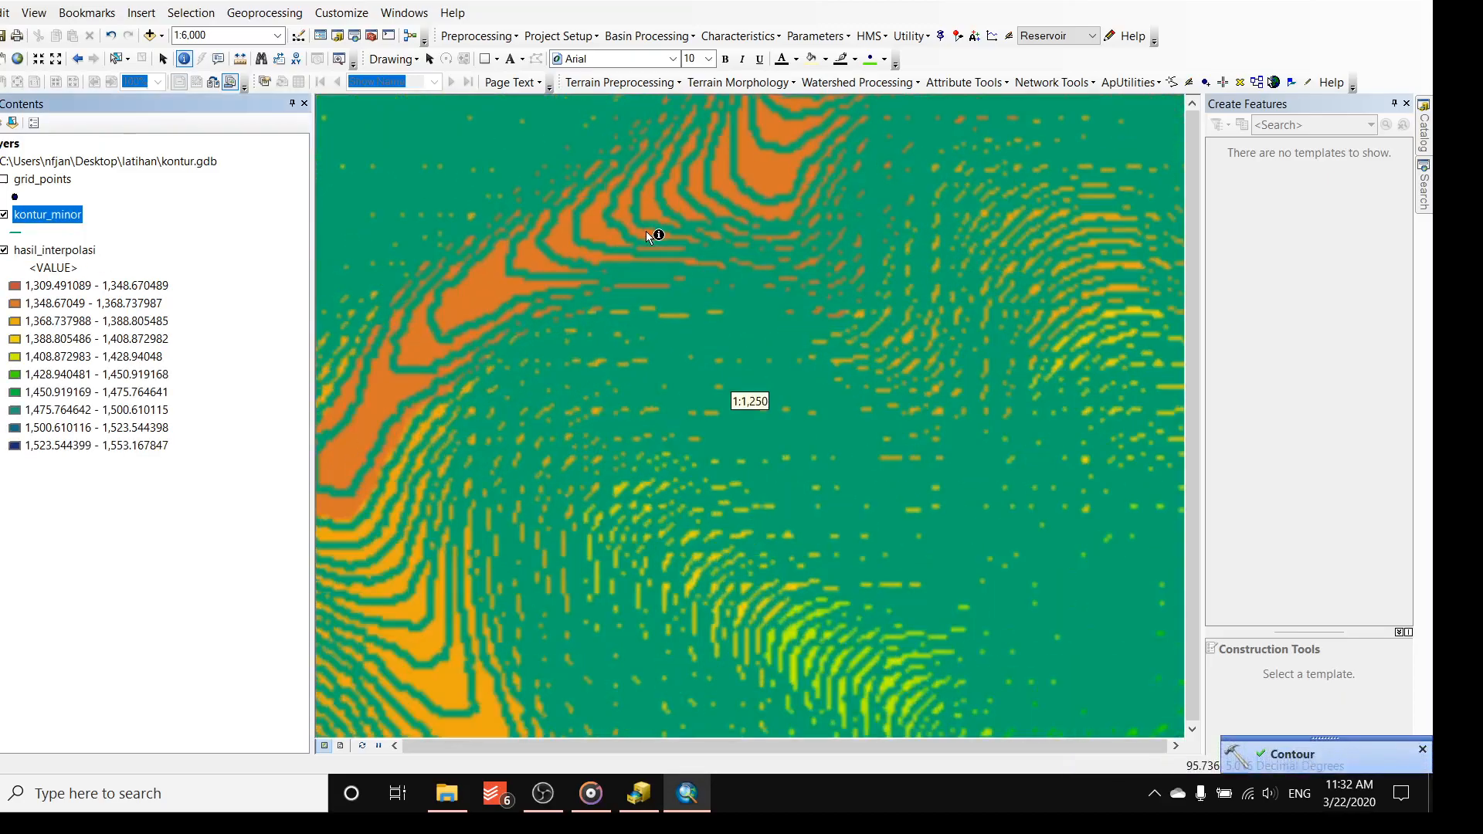
- Turn on feature labels for the kontur_minor layer and inspect the labelled contours on the map
scroll(647, 236, "up", 2)
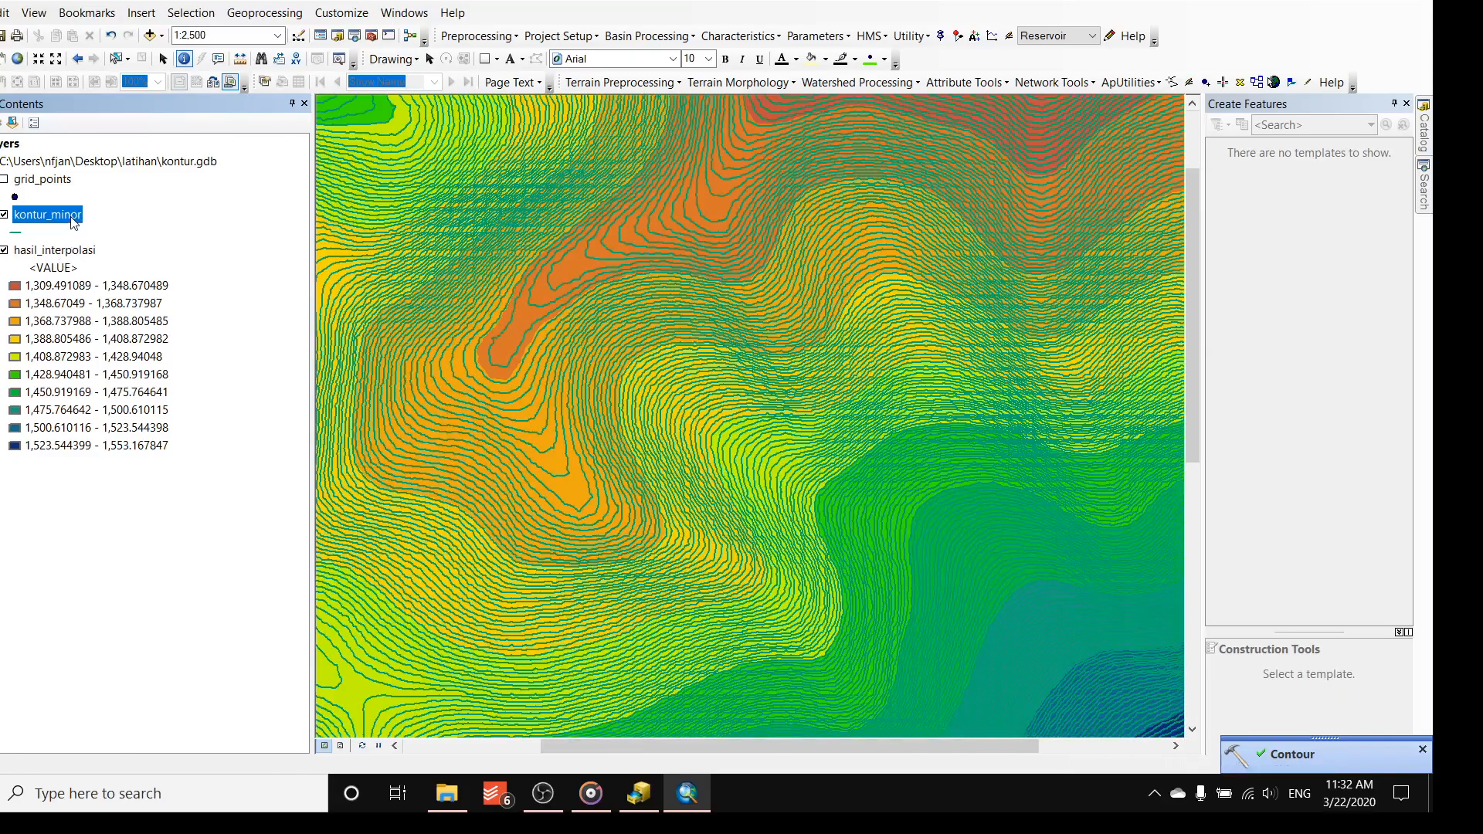
right_click(74, 222)
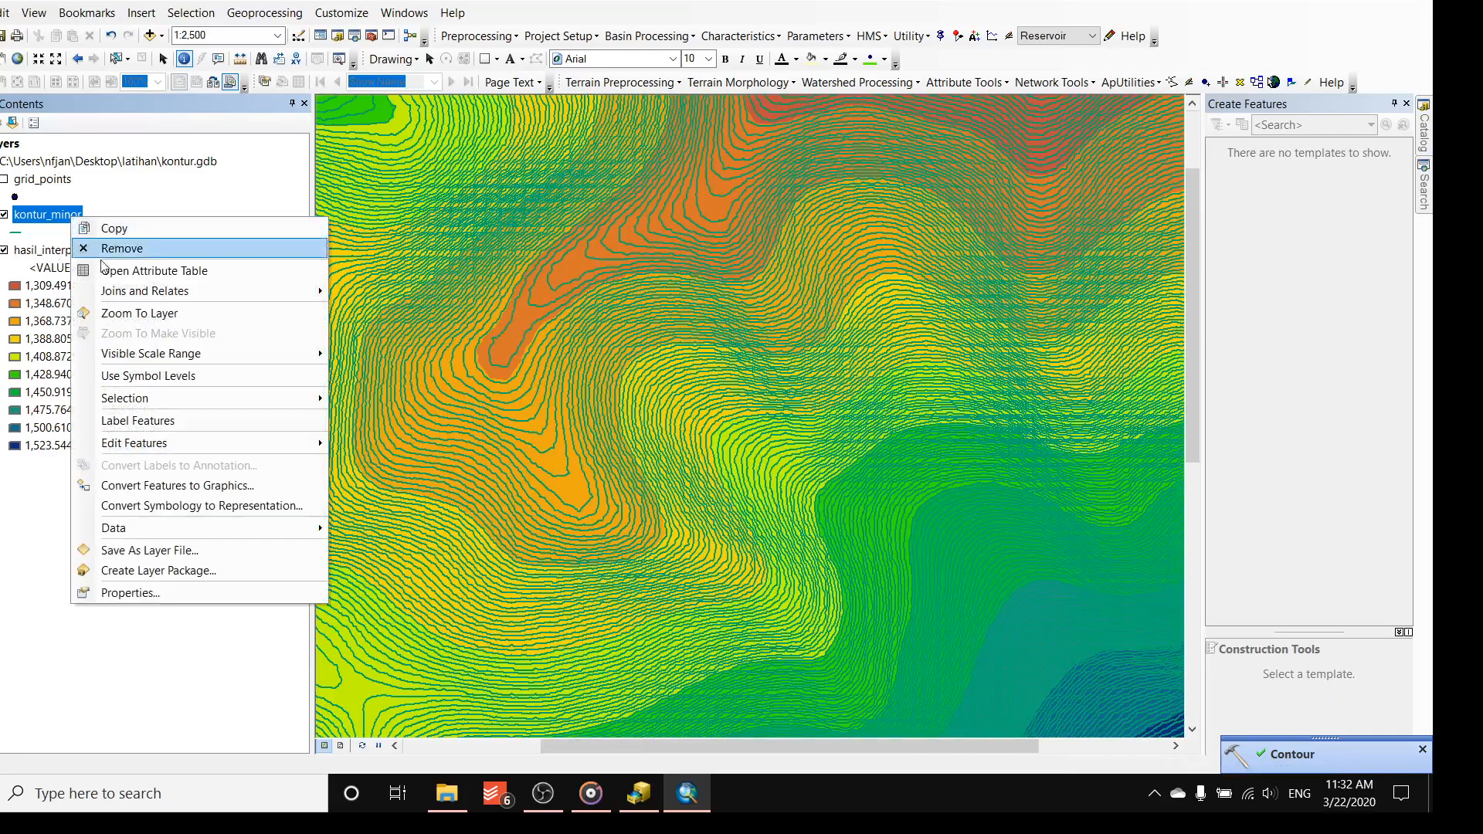
left_click(158, 426)
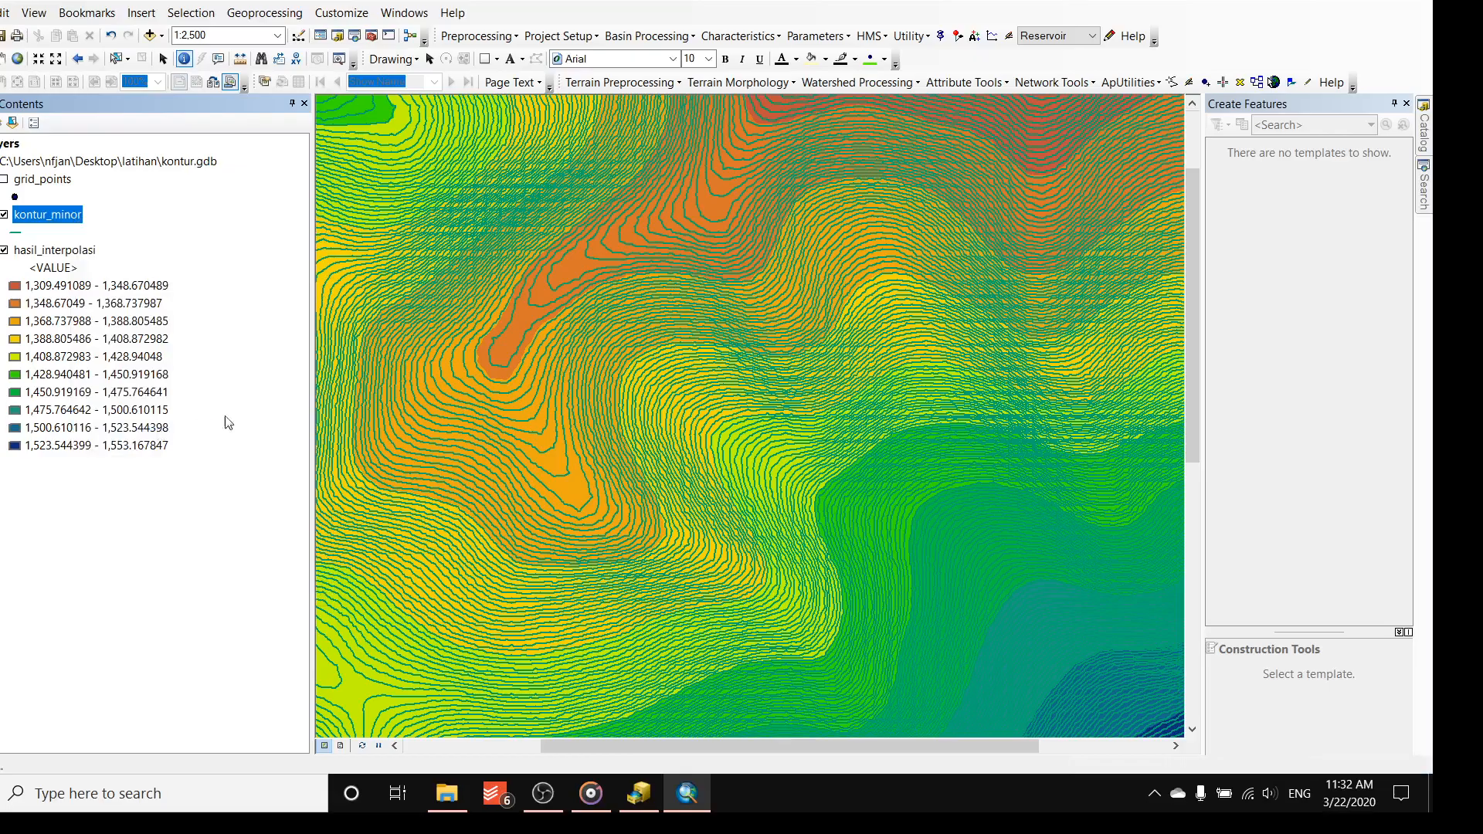
scroll(720, 275, "down", 1)
scroll(605, 210, "down", 1)
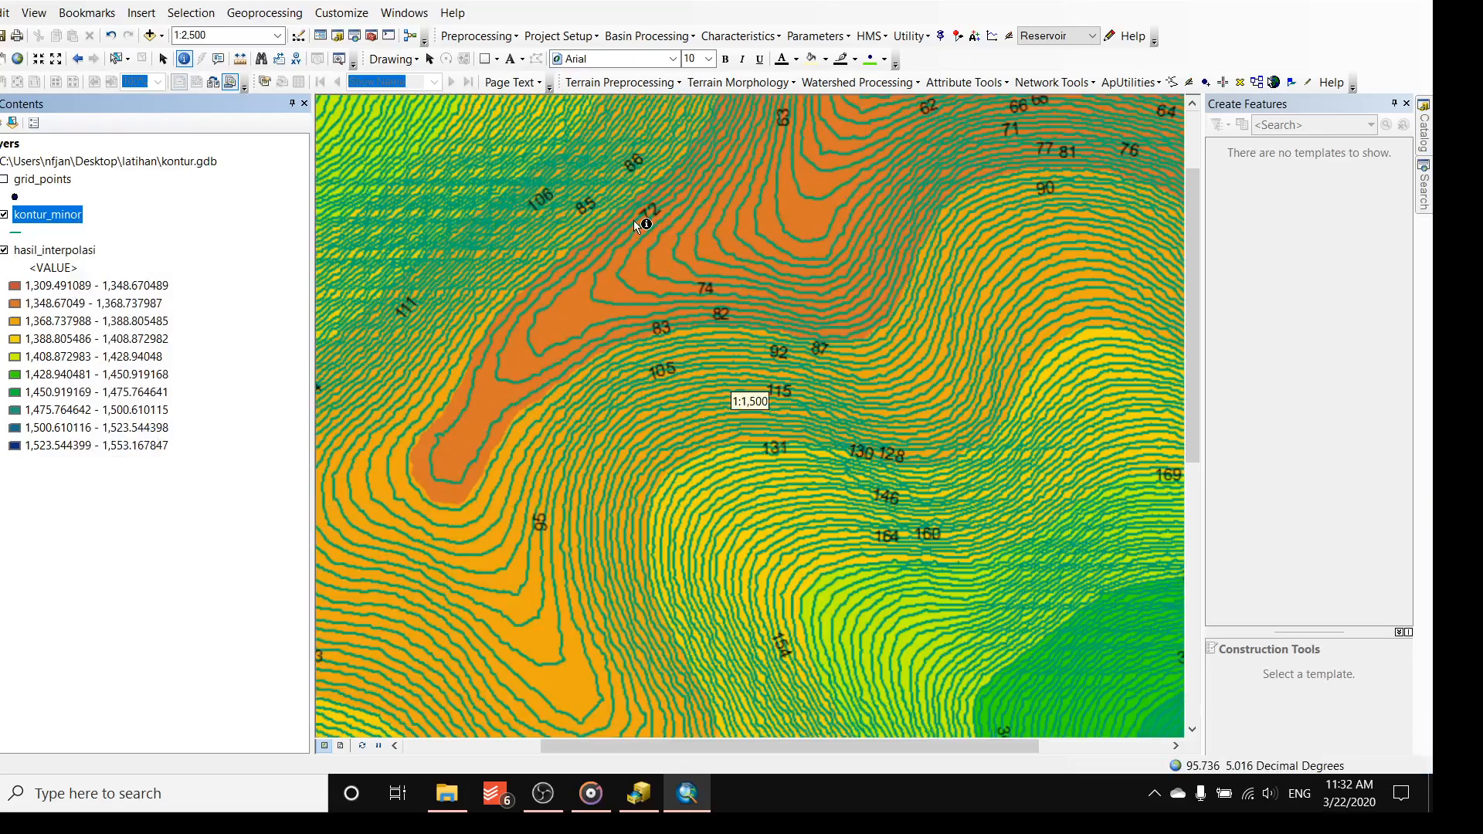
left_click_drag(779, 192, 671, 350)
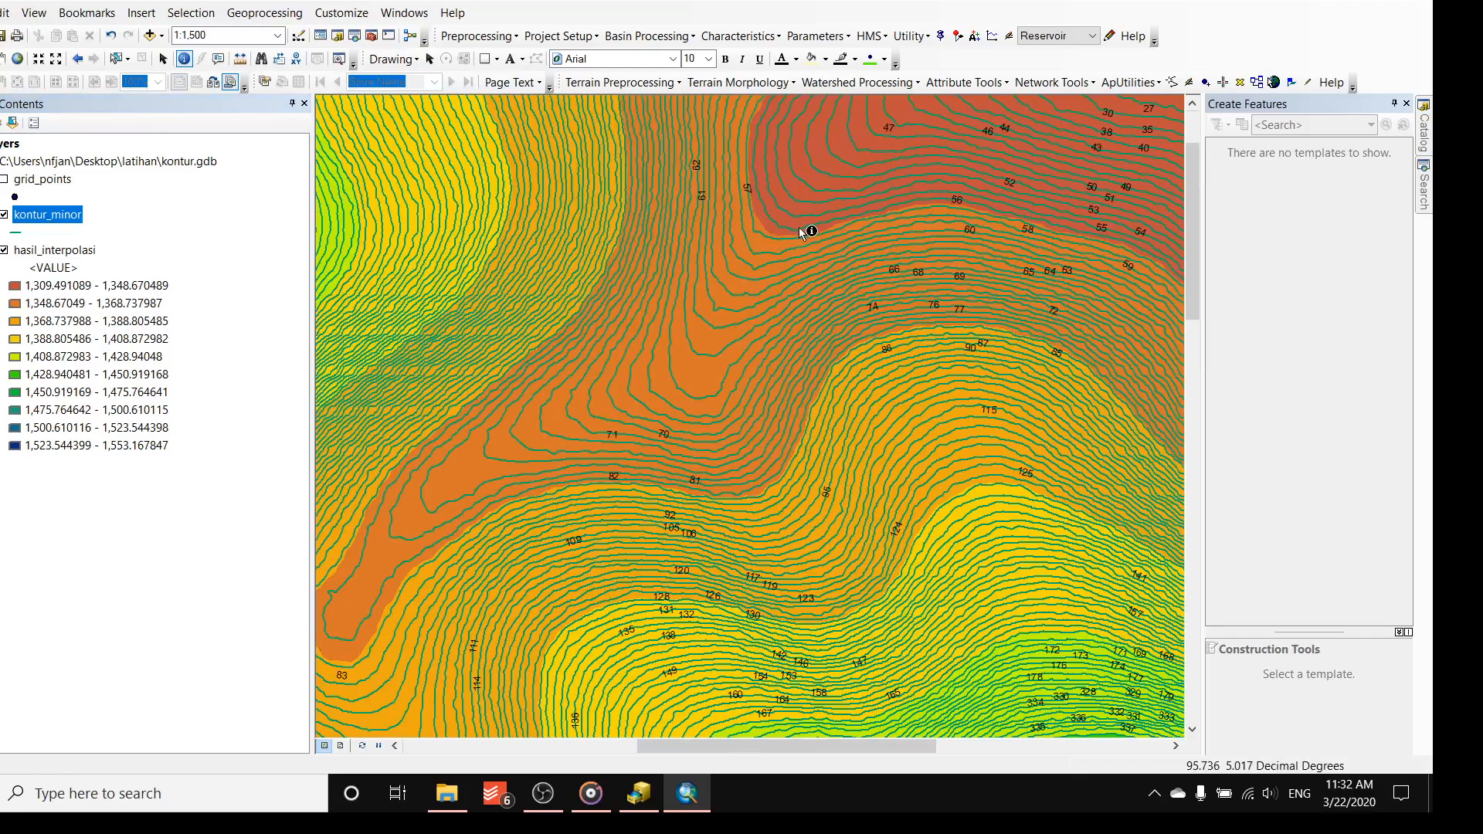
scroll(804, 229, "up", 4)
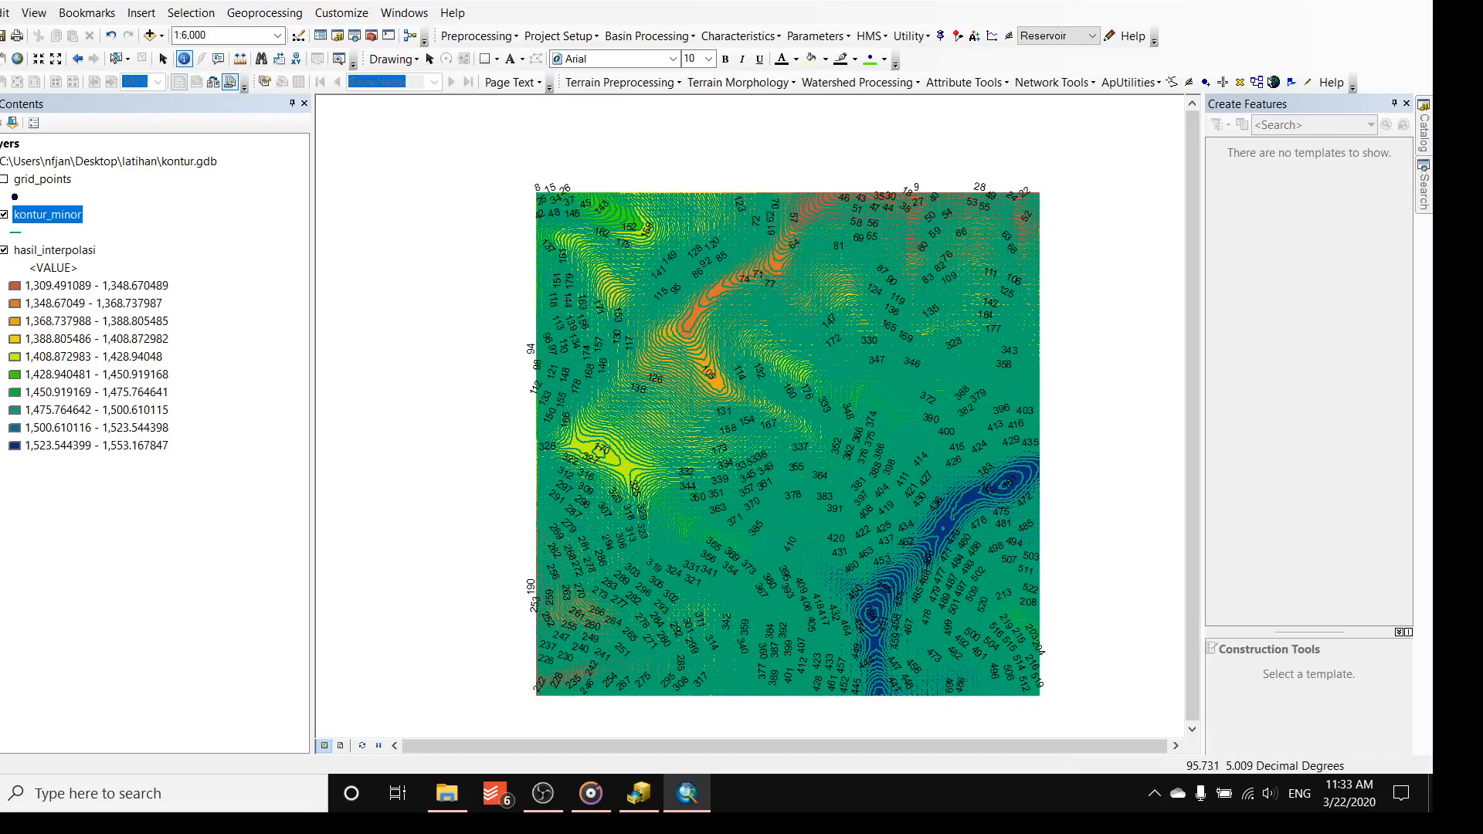
- Open the Contour tool from the Surface toolset and choose hasil_interpolasi as the input raster
left_click(1426, 135)
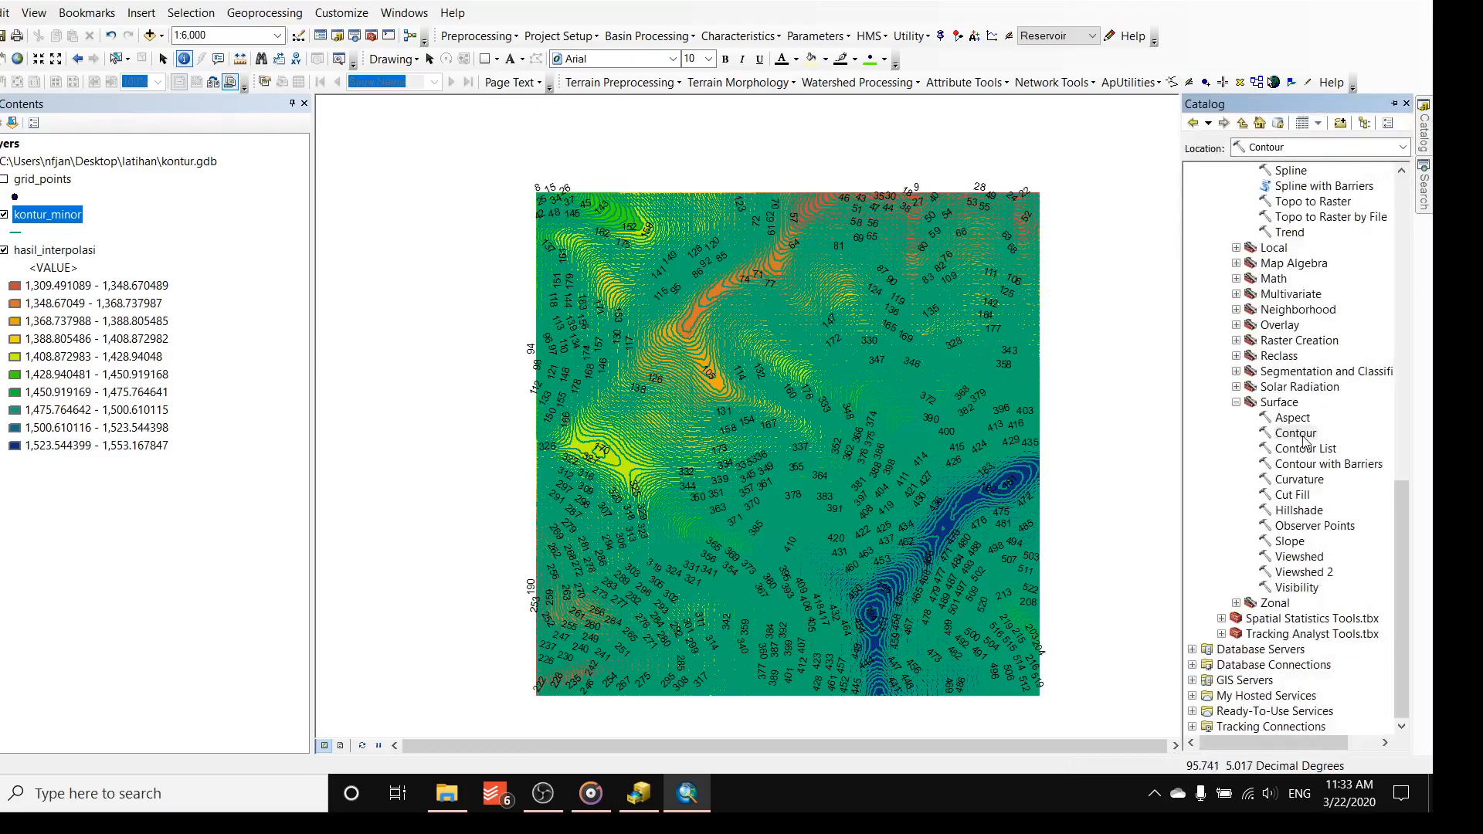
double_click(1303, 437)
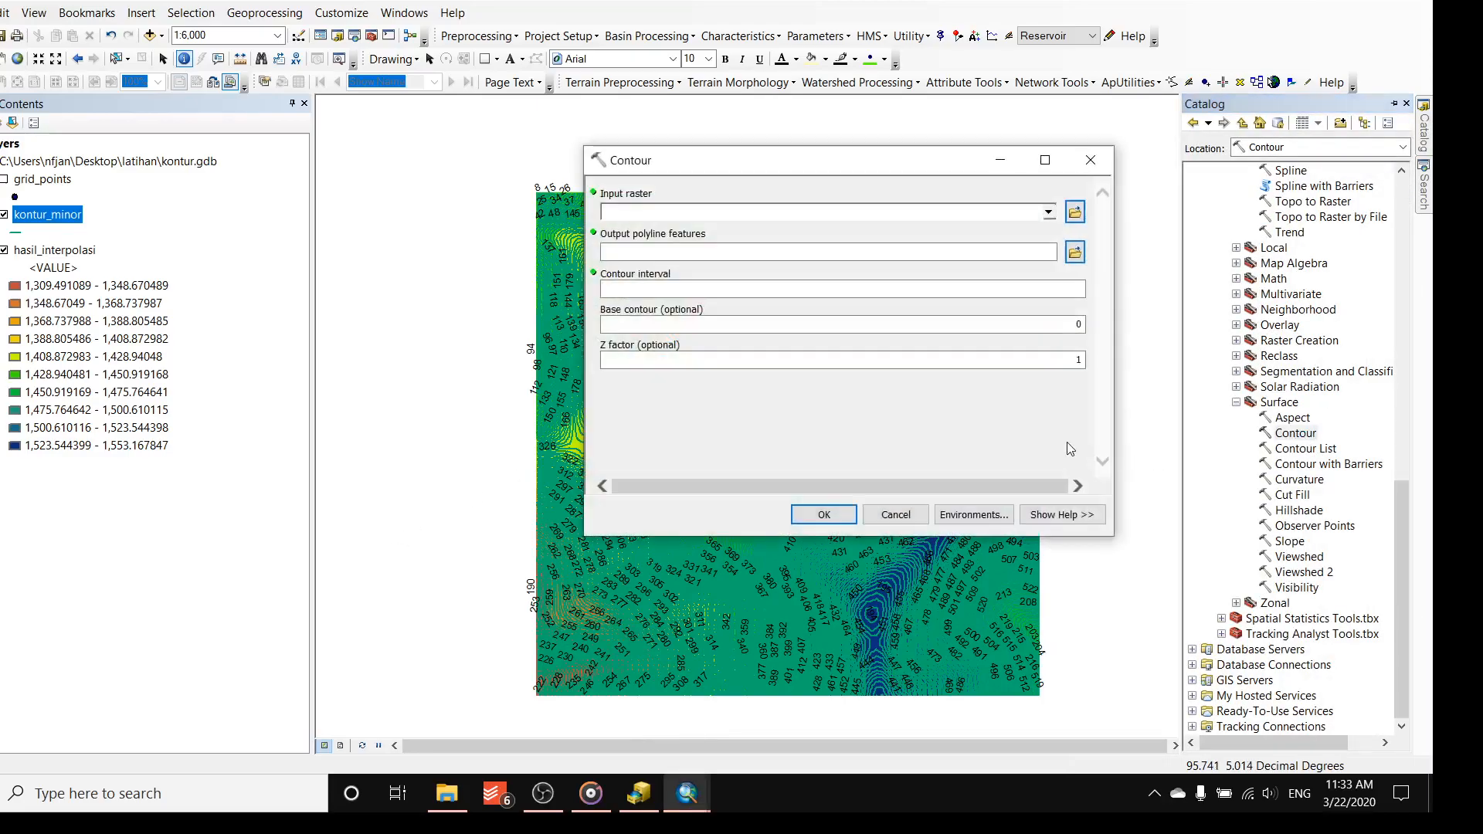
left_click(1050, 213)
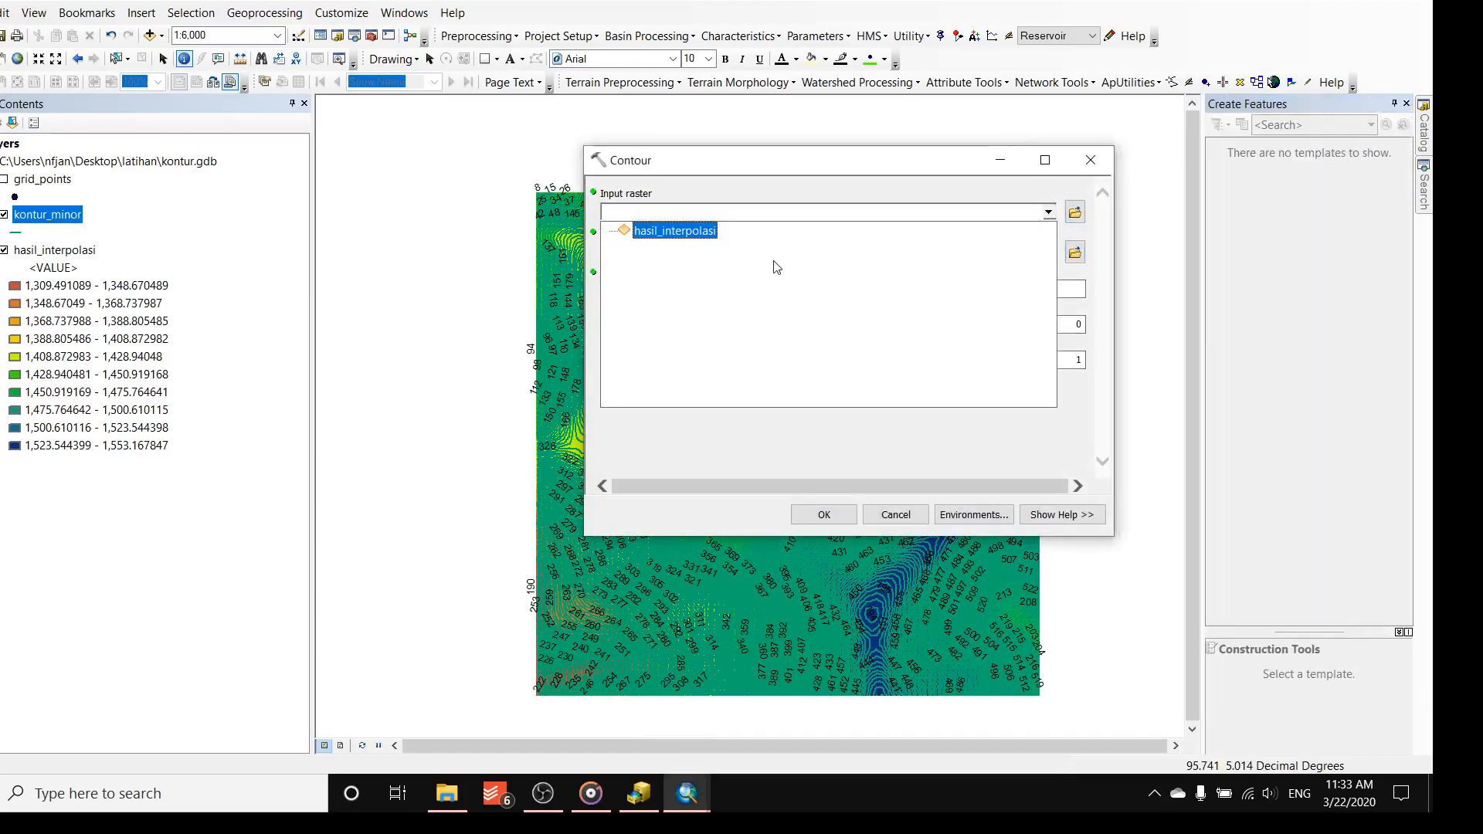
left_click(687, 240)
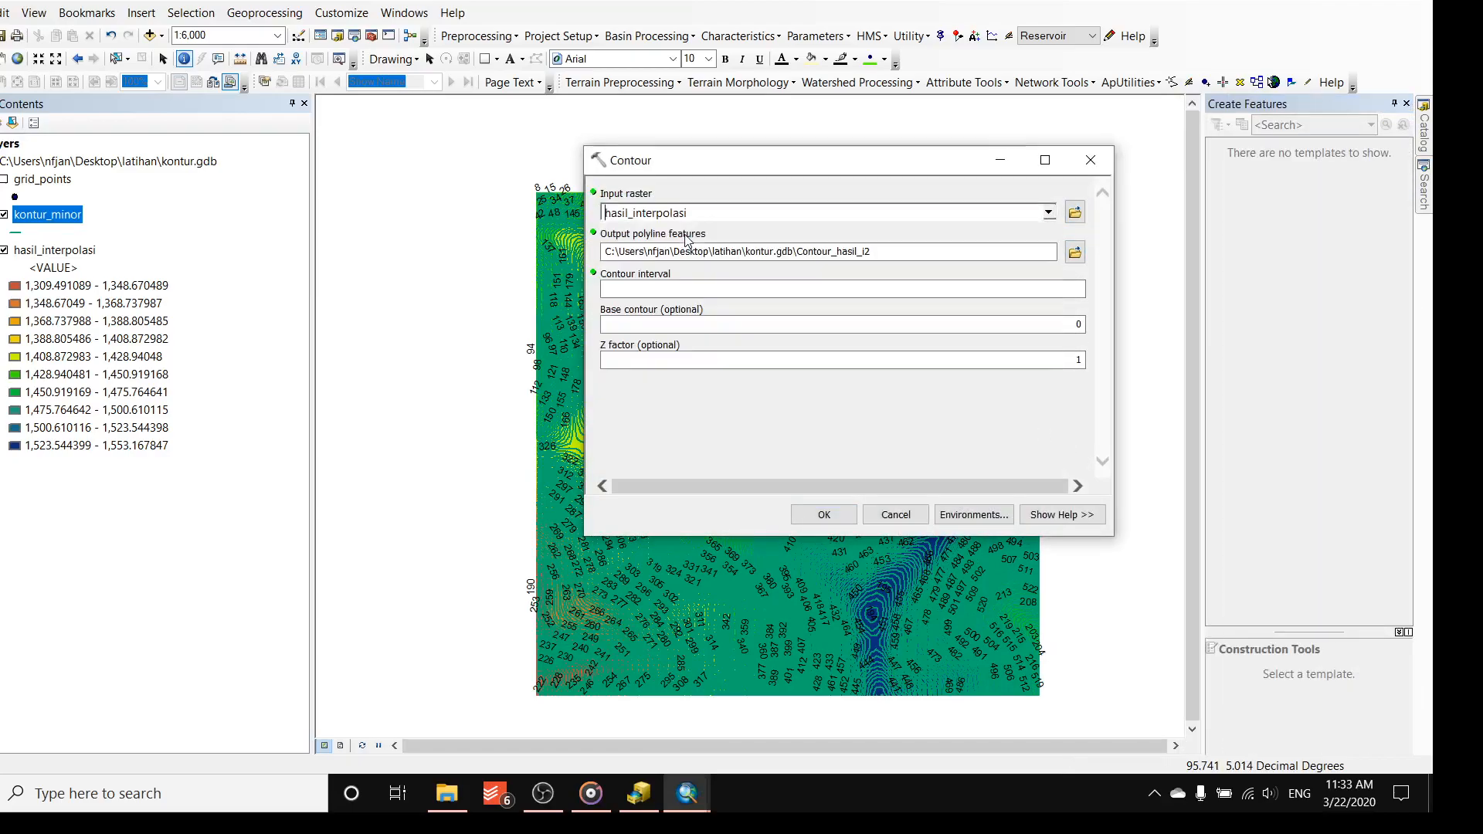
- Name the output polyline features kontur_mayor in kontur.gdb and generate the contours with an interval of 5
double_click(799, 253)
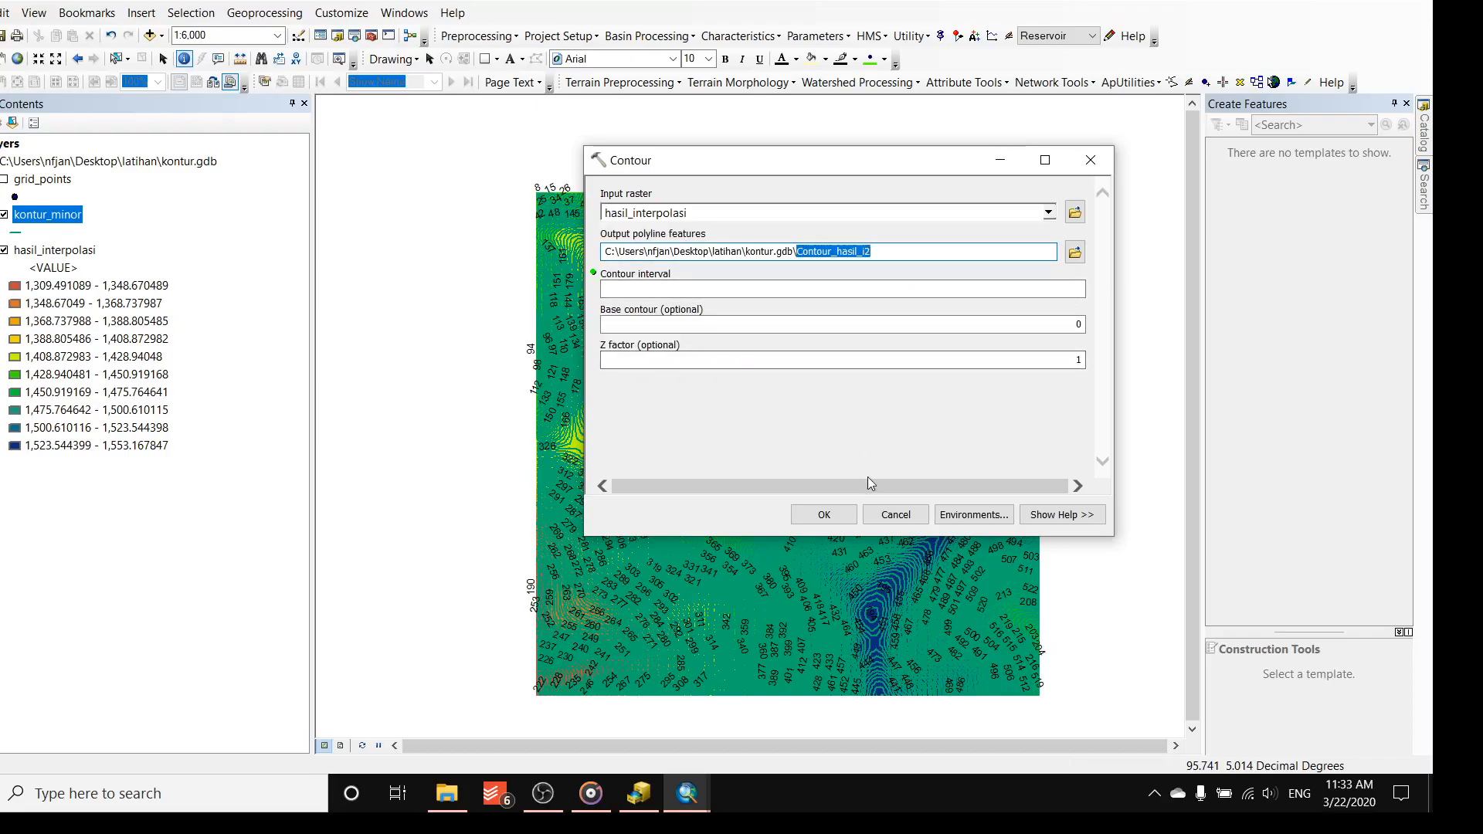
type("o")
key("BackSpace")
type("kontur_mayor")
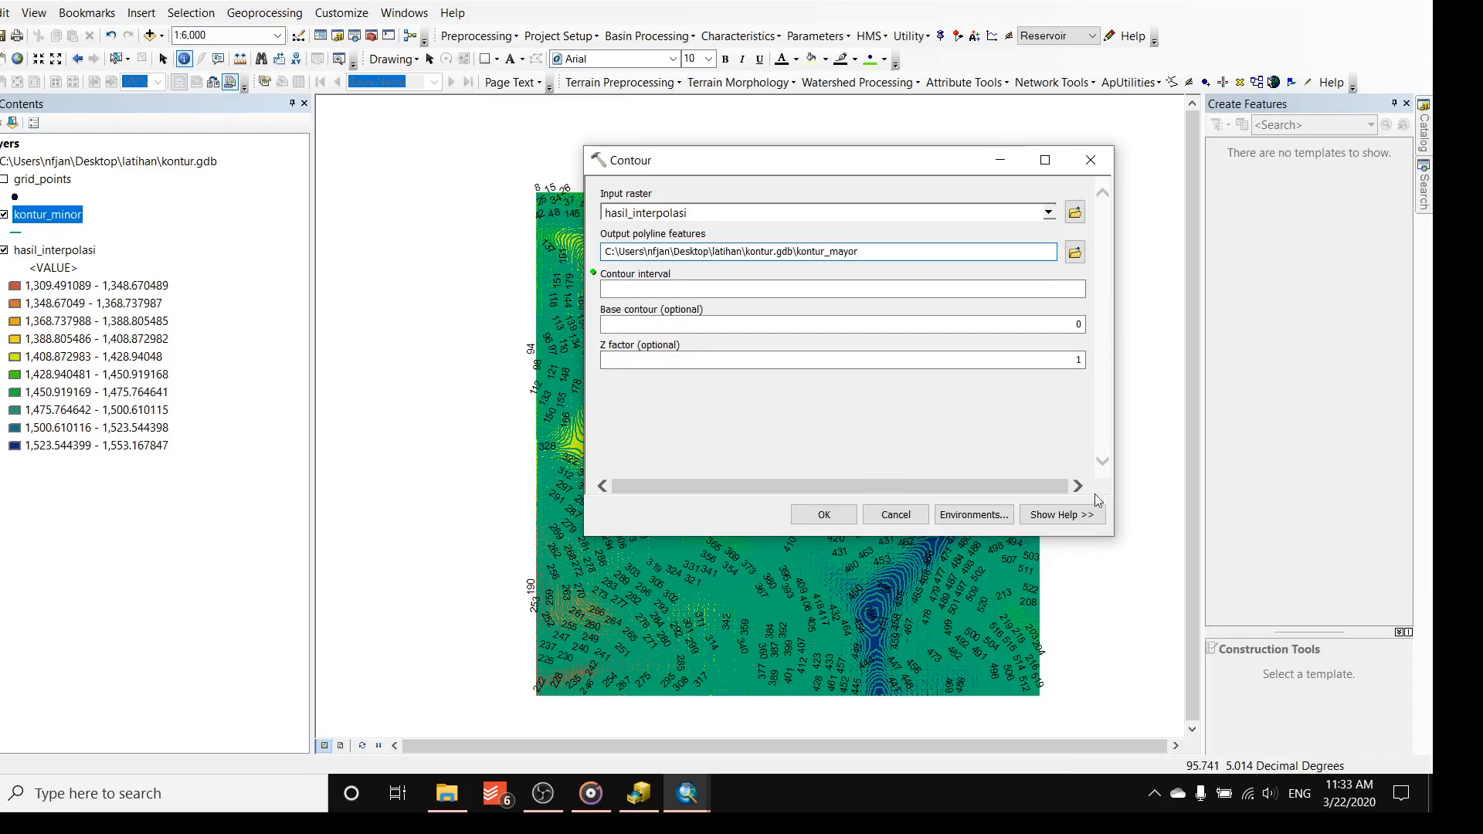
left_click(1075, 290)
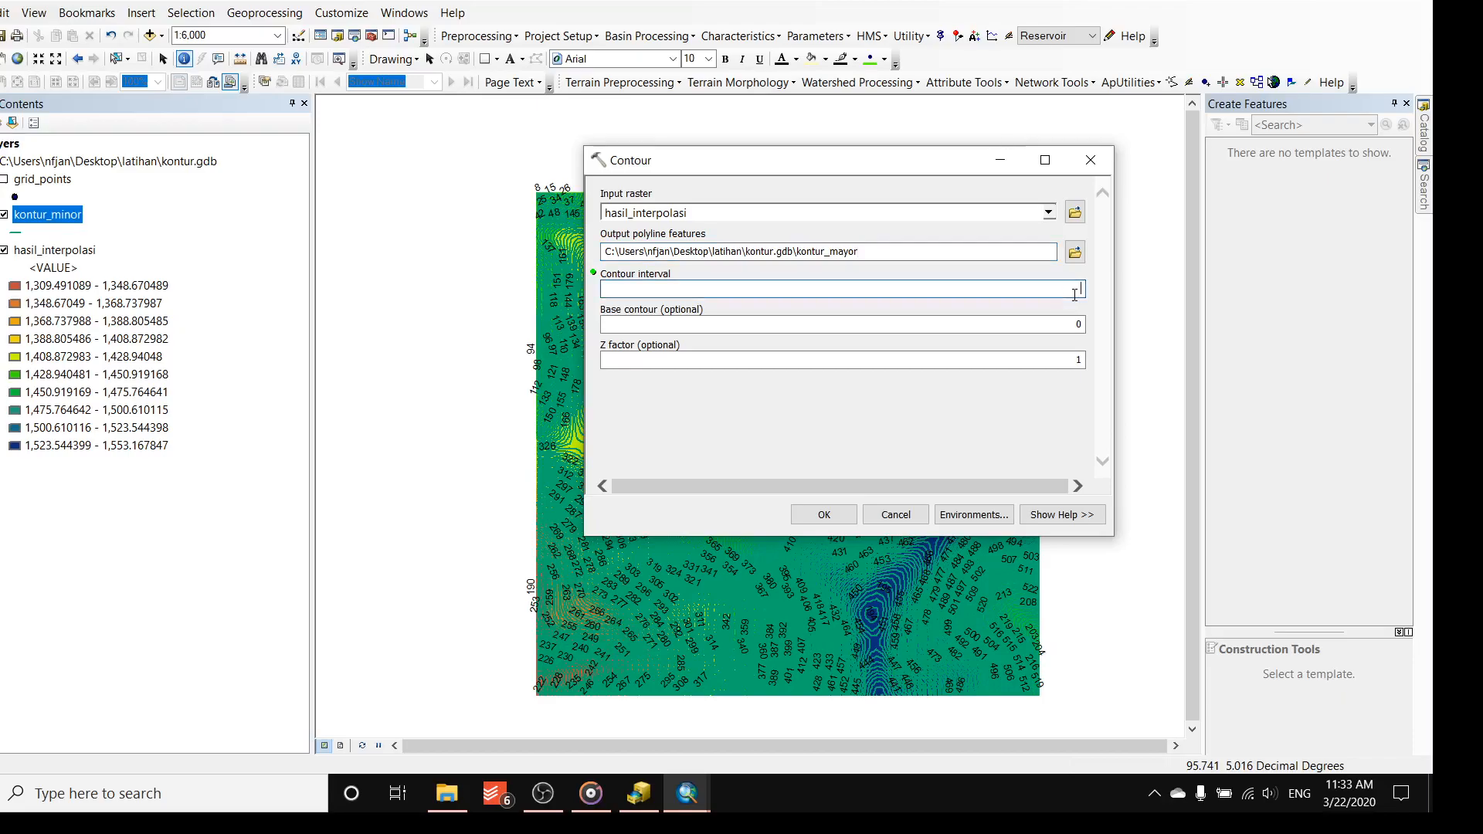
type("5")
left_click(804, 519)
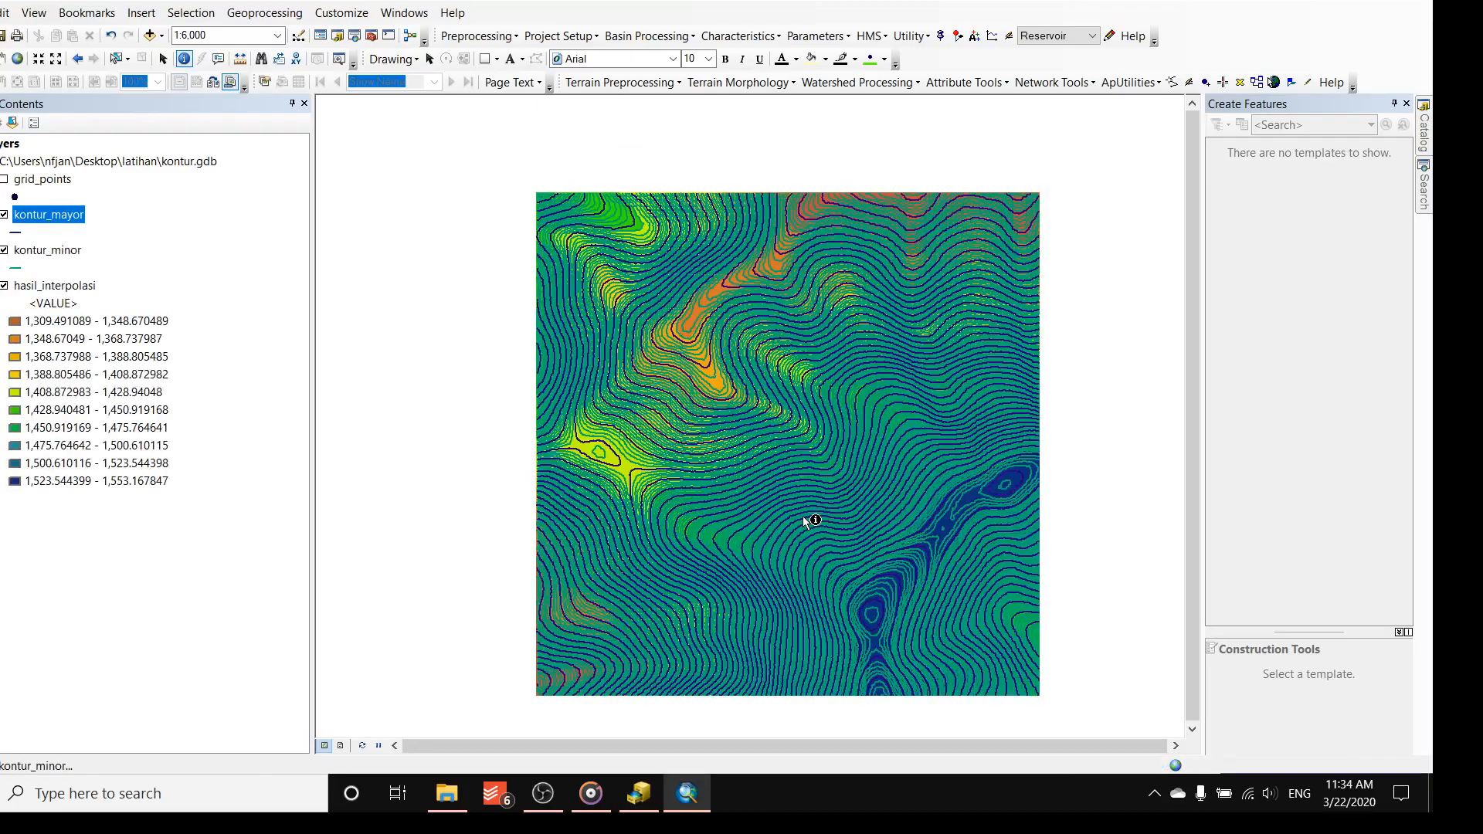
- Compare the kontur_mayor lines with the labelled kontur_minor contours by hiding the kontur_mayor layer and showing it again
scroll(761, 224, "up", 4)
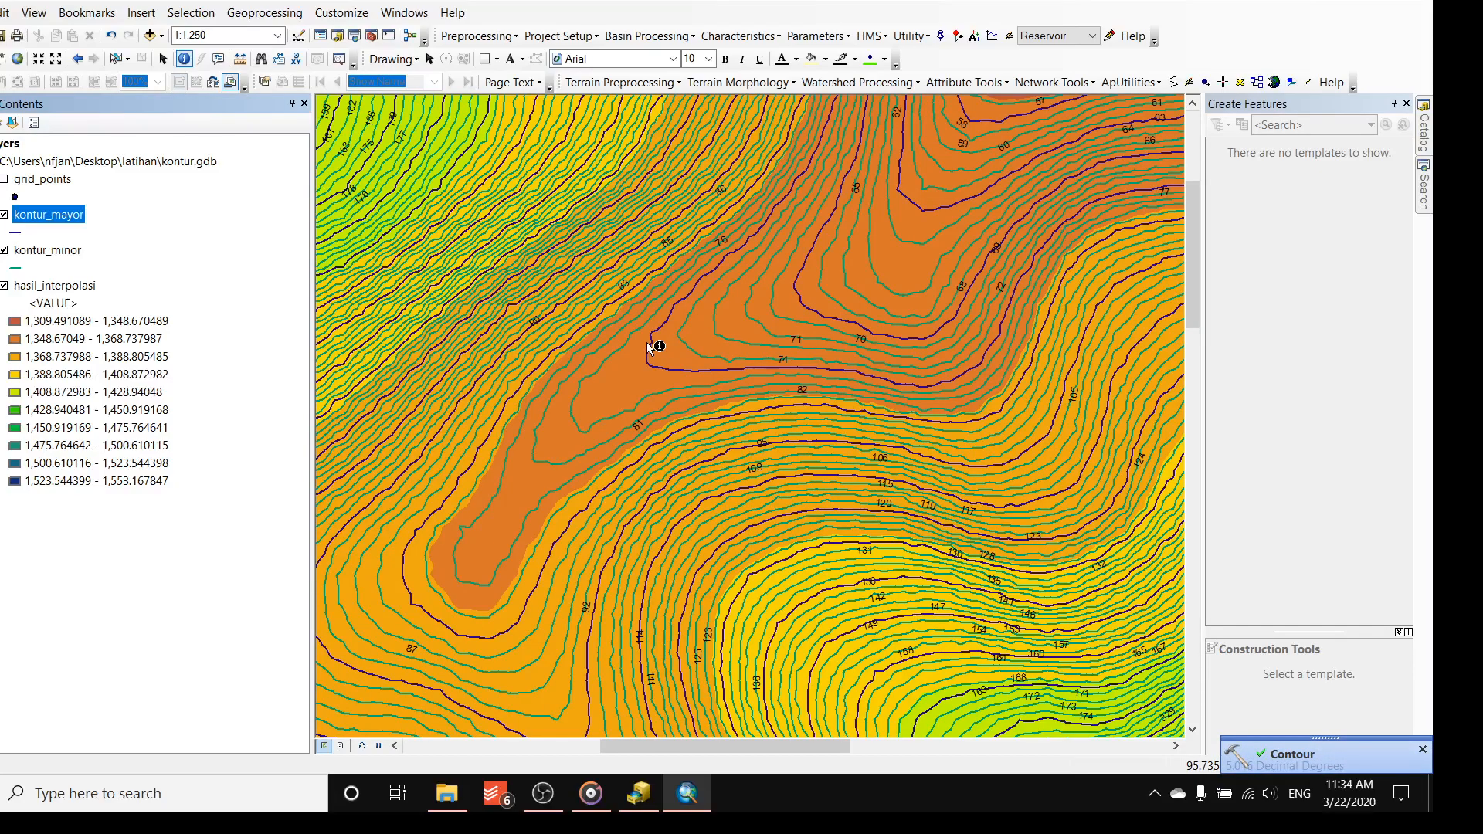
left_click(4, 216)
left_click(4, 216)
left_click(4, 217)
scroll(733, 402, "up", 3)
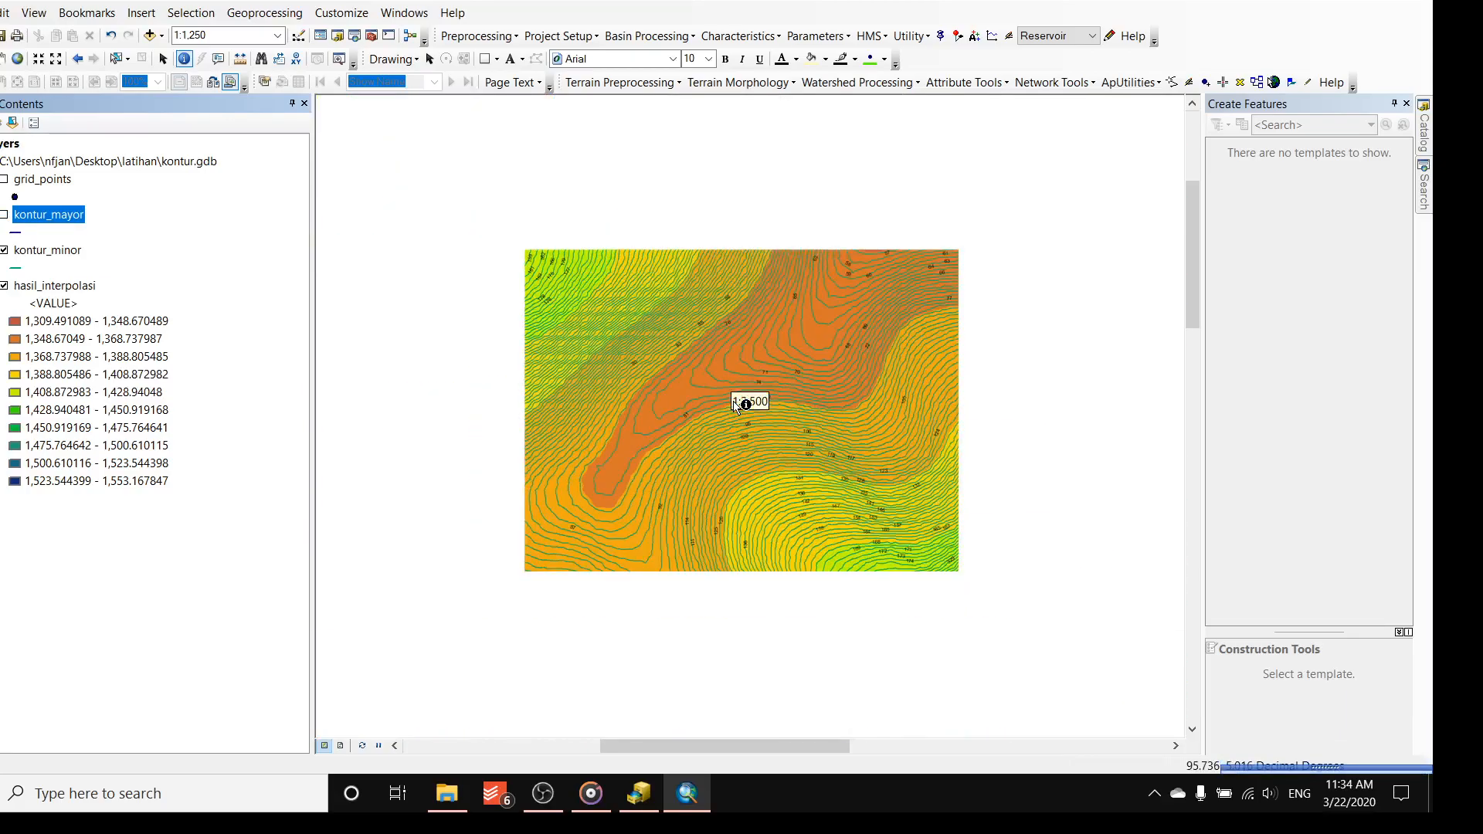
scroll(733, 403, "up", 1)
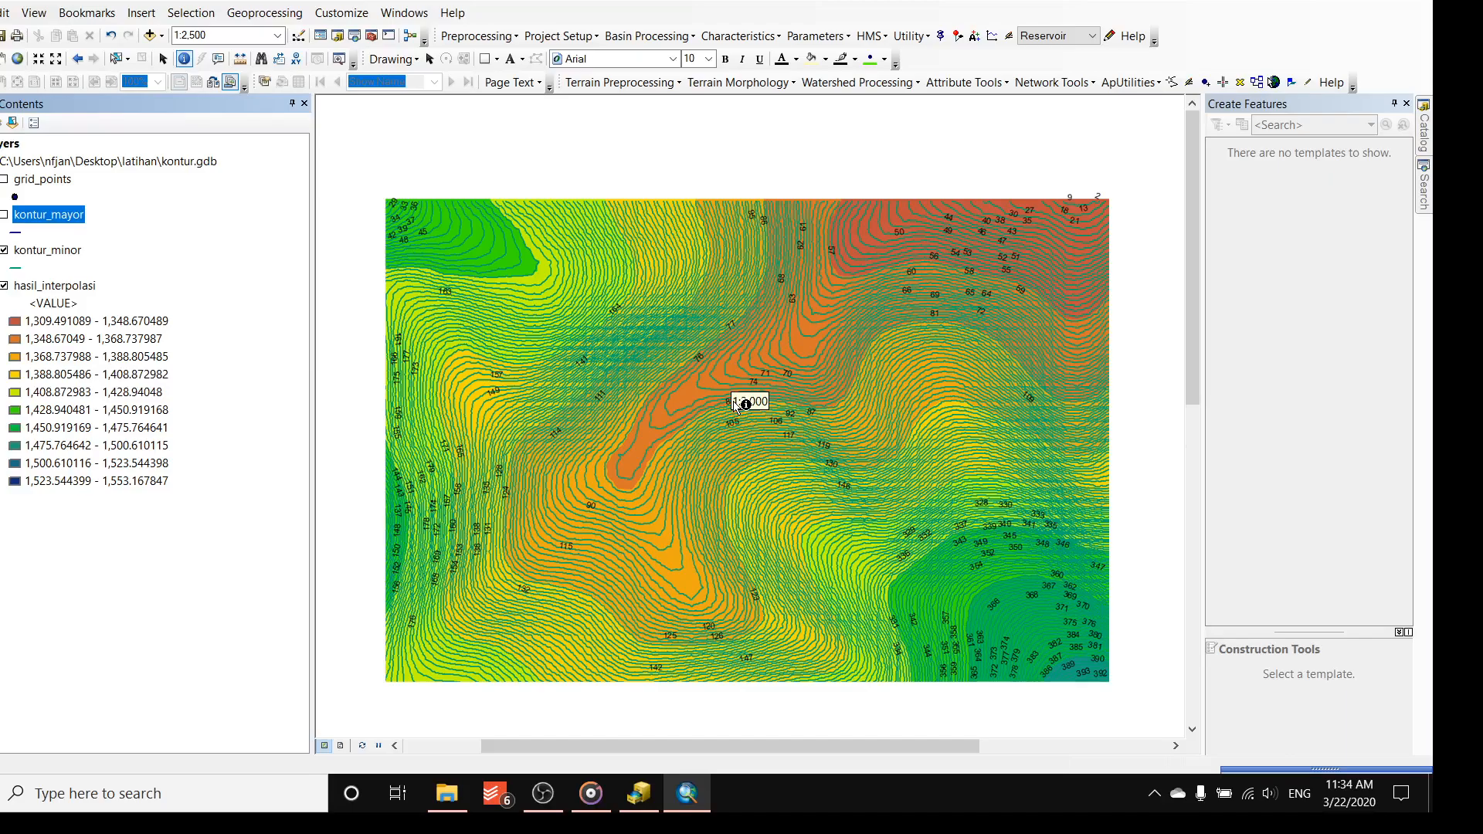
scroll(758, 428, "down", 3)
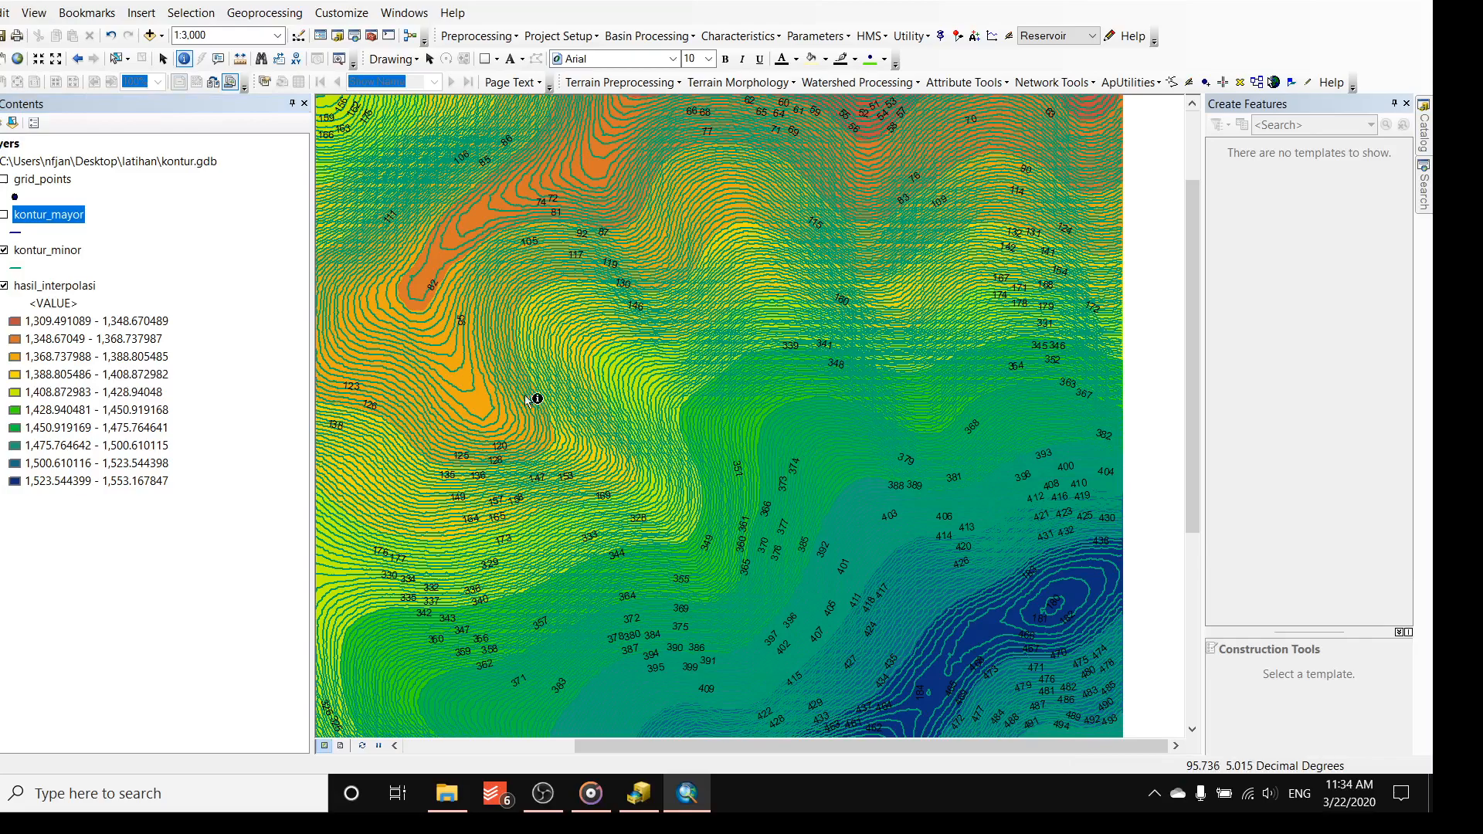
scroll(690, 364, "up", 2)
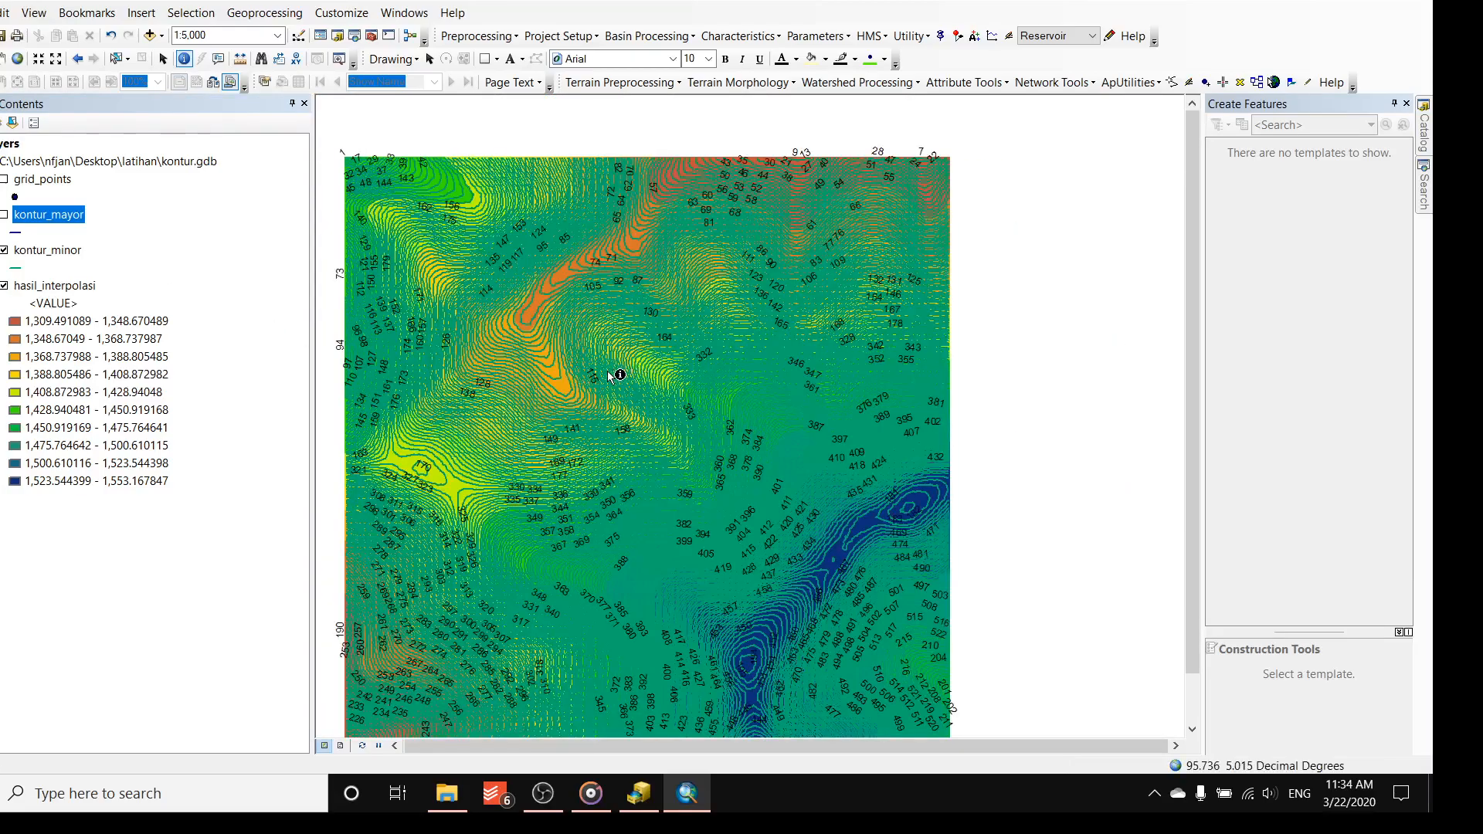
left_click_drag(638, 379, 762, 361)
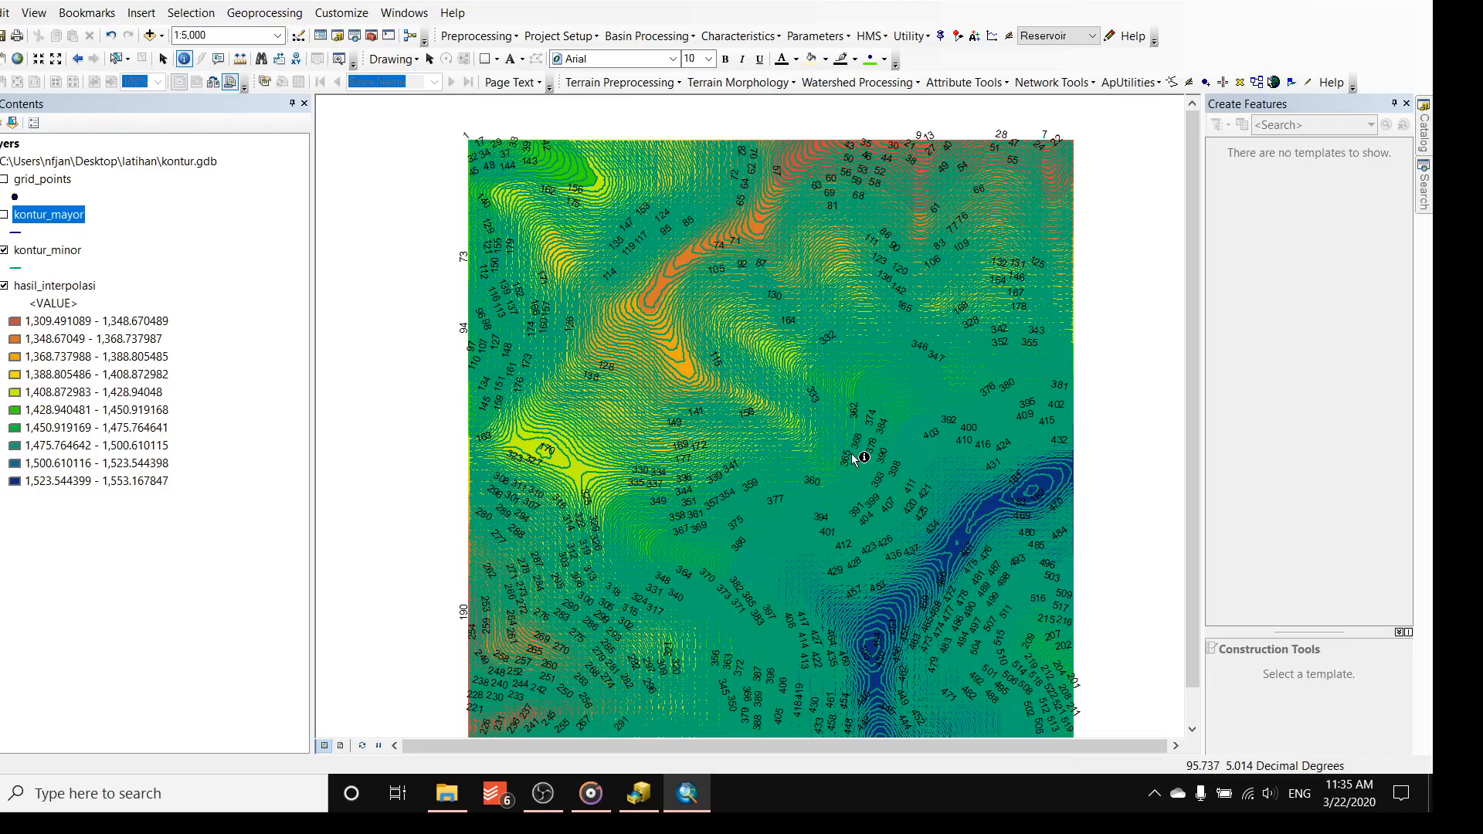
left_click(5, 215)
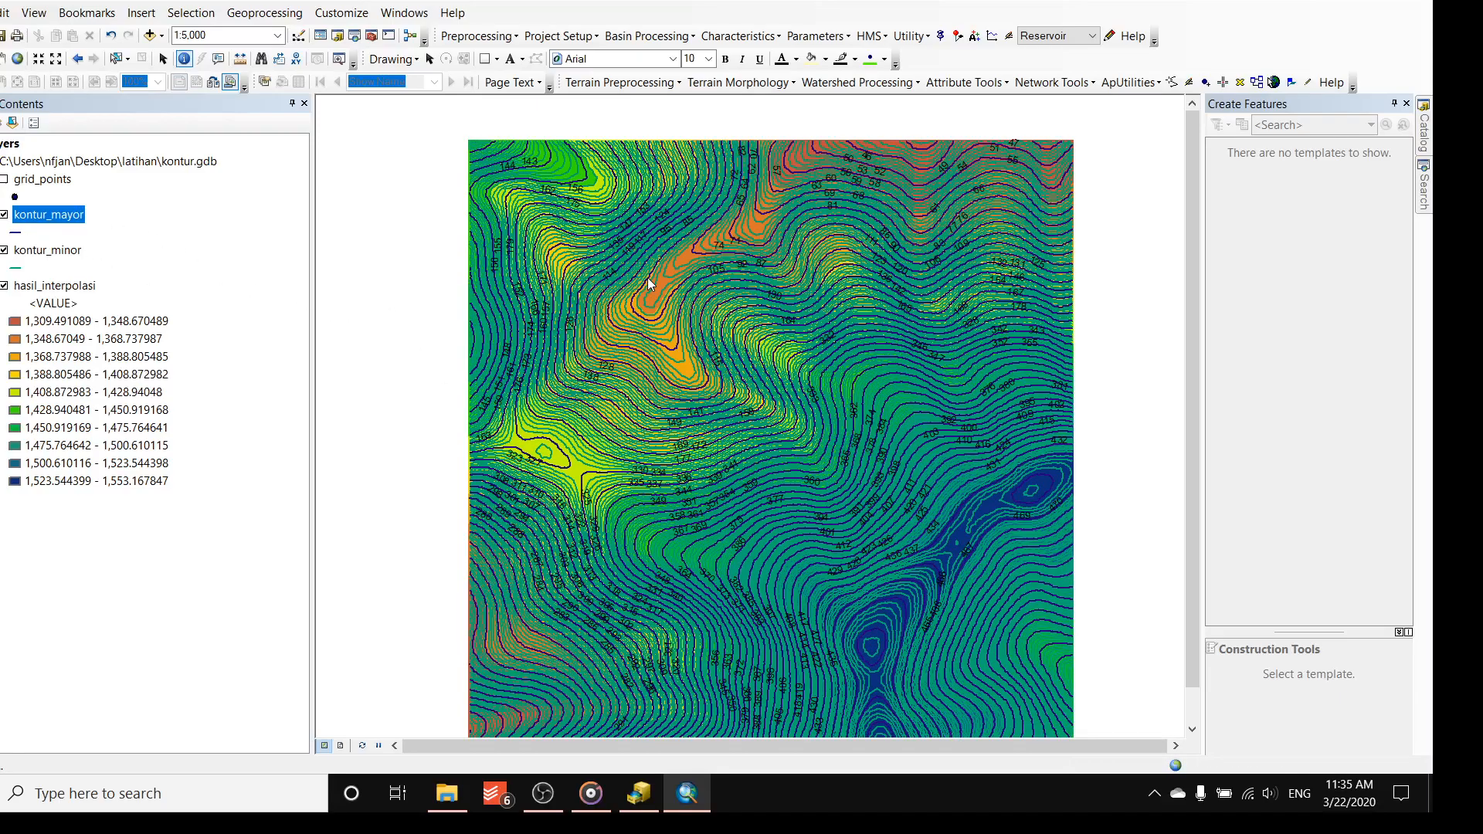
scroll(676, 277, "up", 1)
scroll(677, 276, "up", 2)
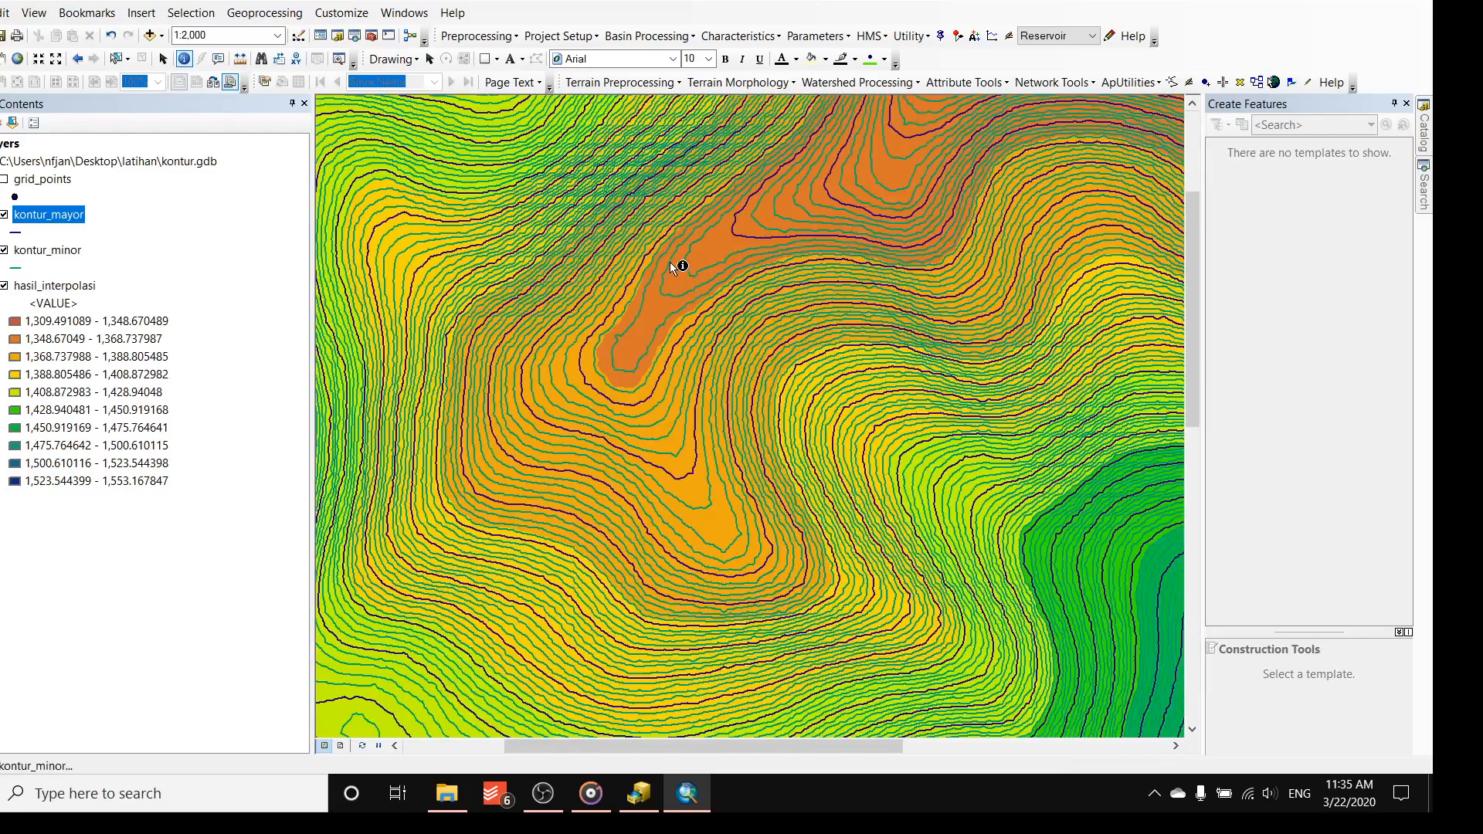
- Change the kontur_mayor layer's line symbol colour to black and apply the symbology
right_click(37, 224)
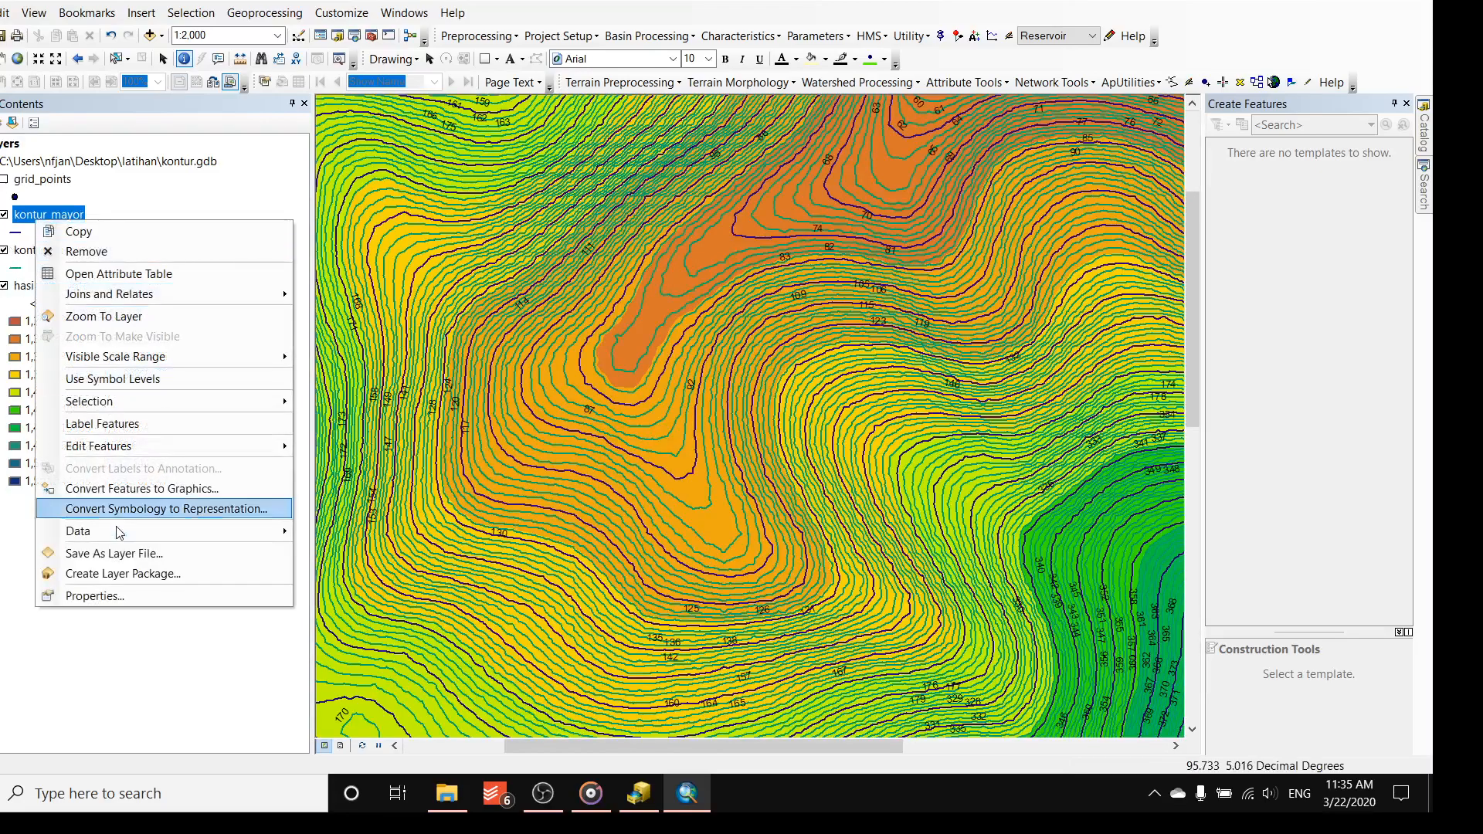
left_click(119, 593)
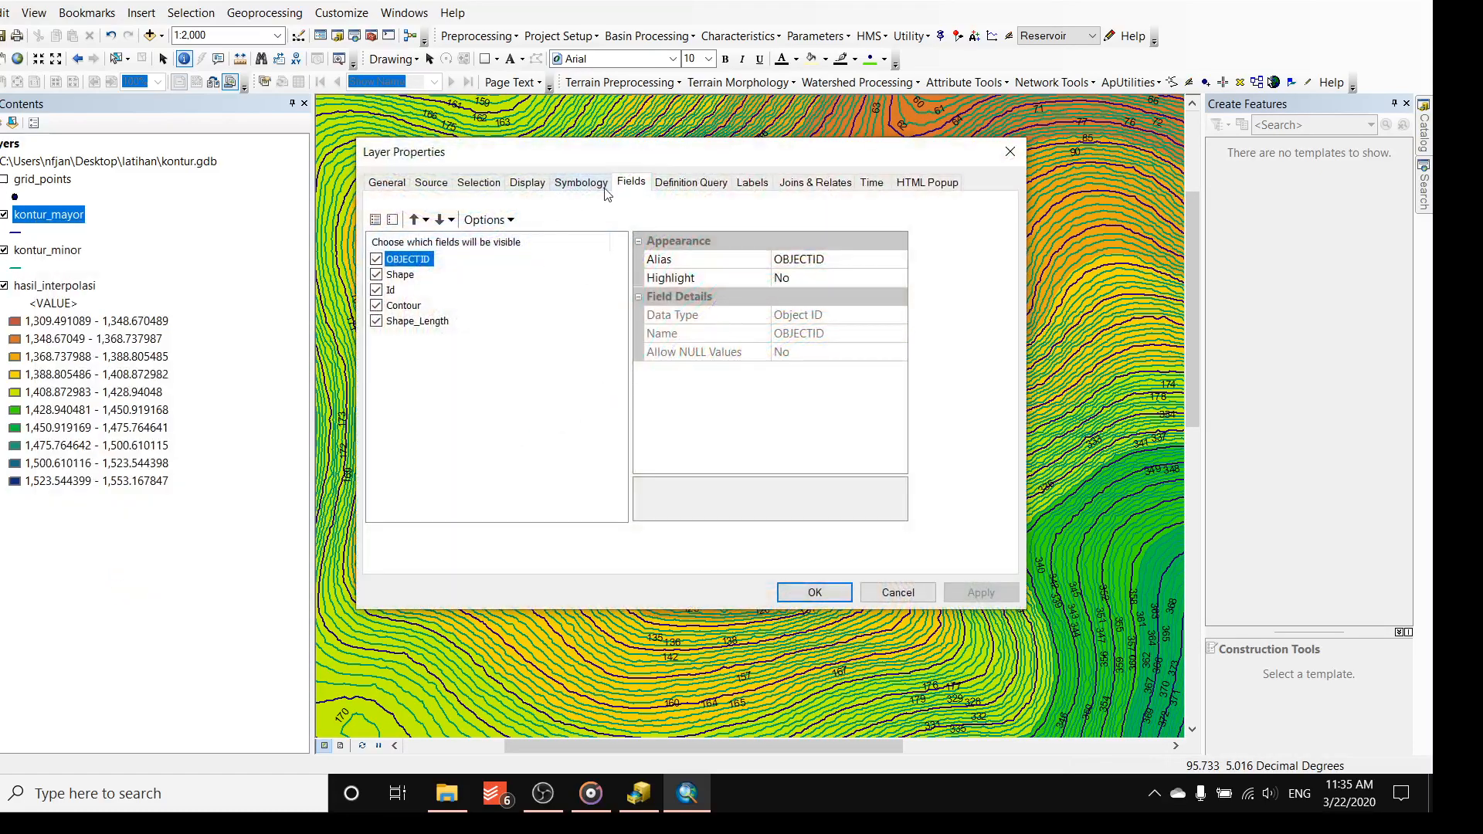
left_click(531, 183)
left_click(581, 183)
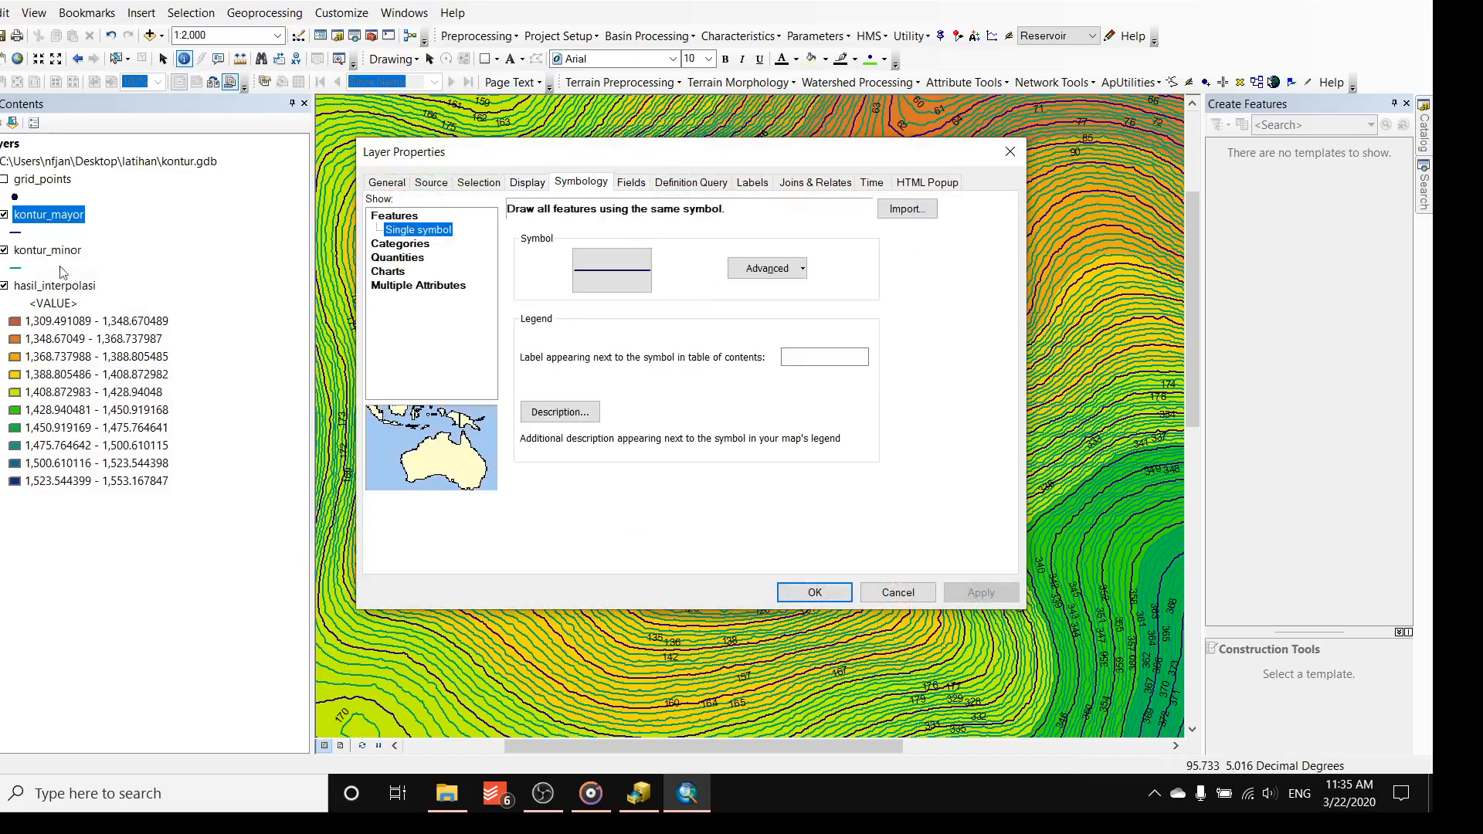
left_click(608, 276)
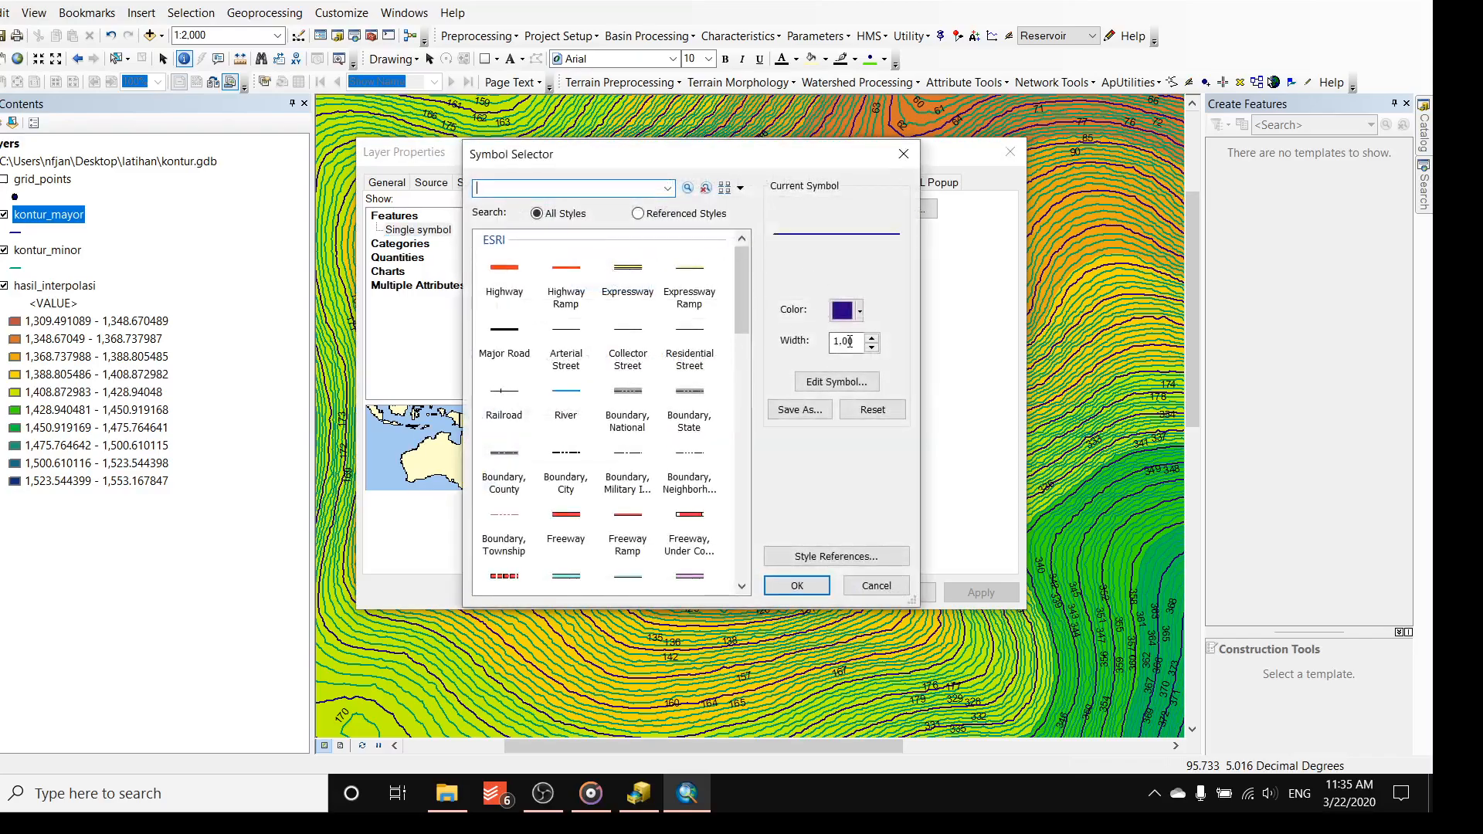
left_click(846, 313)
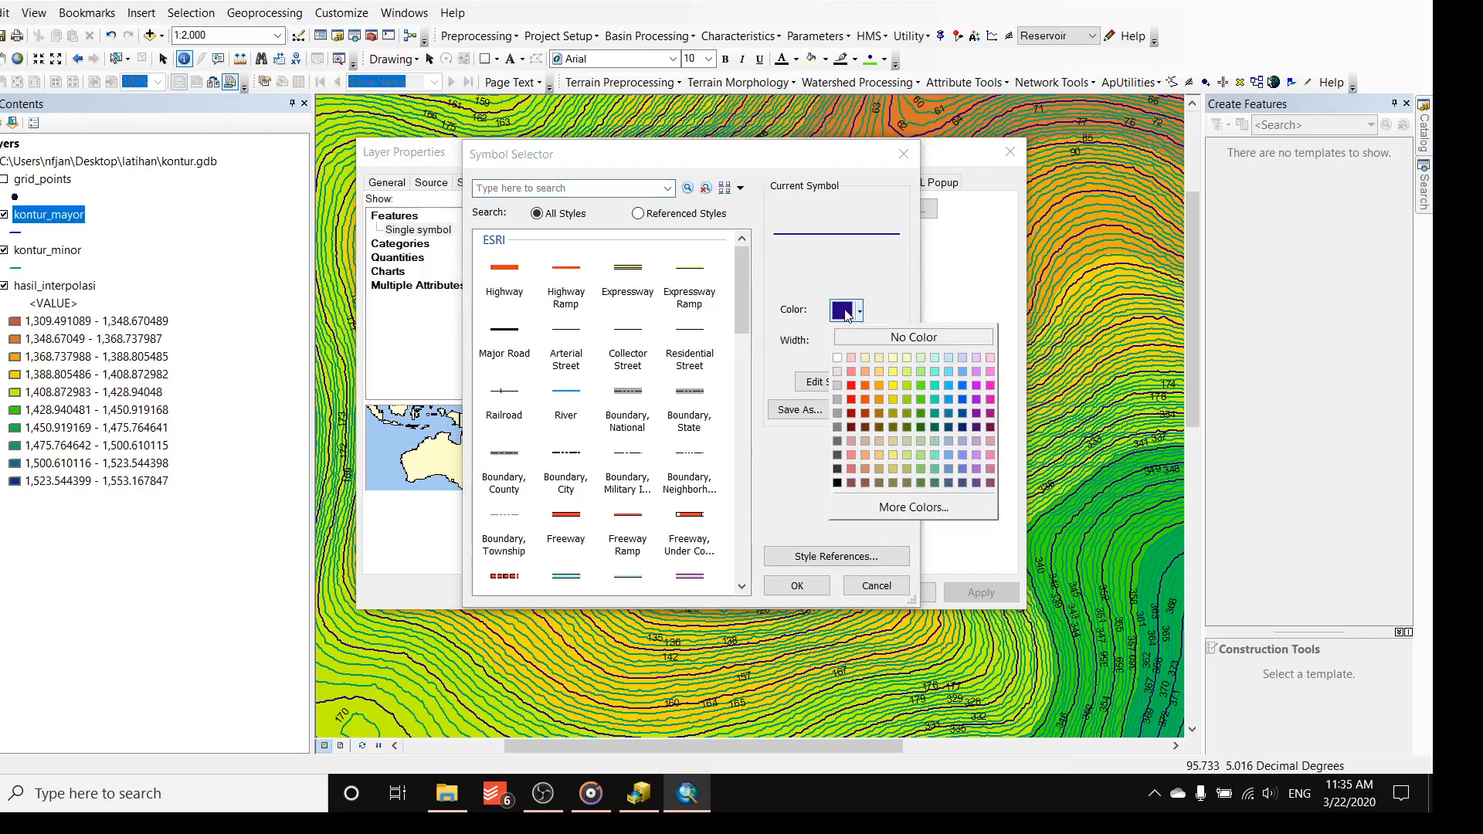
left_click(837, 484)
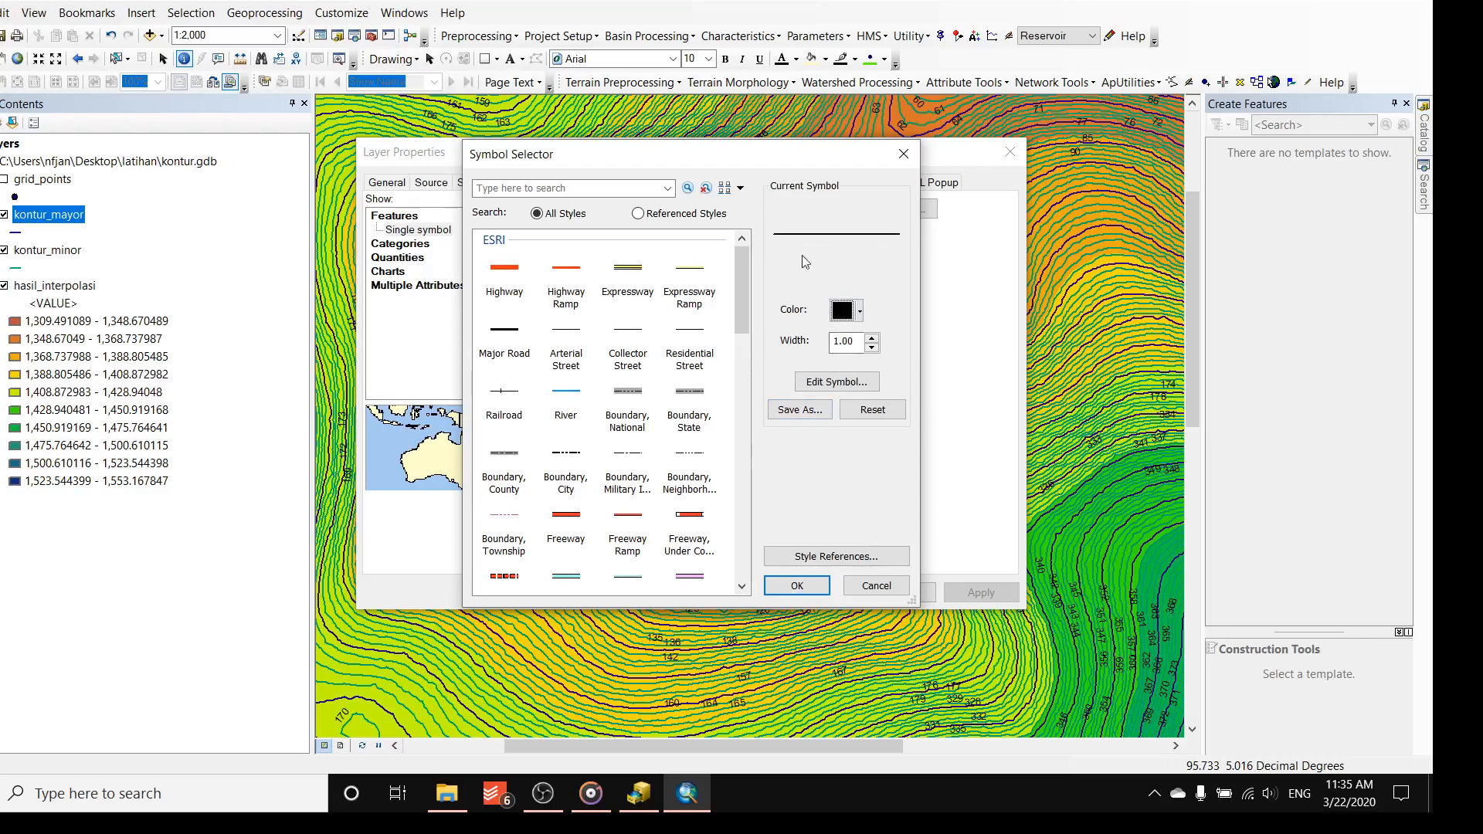
left_click(785, 585)
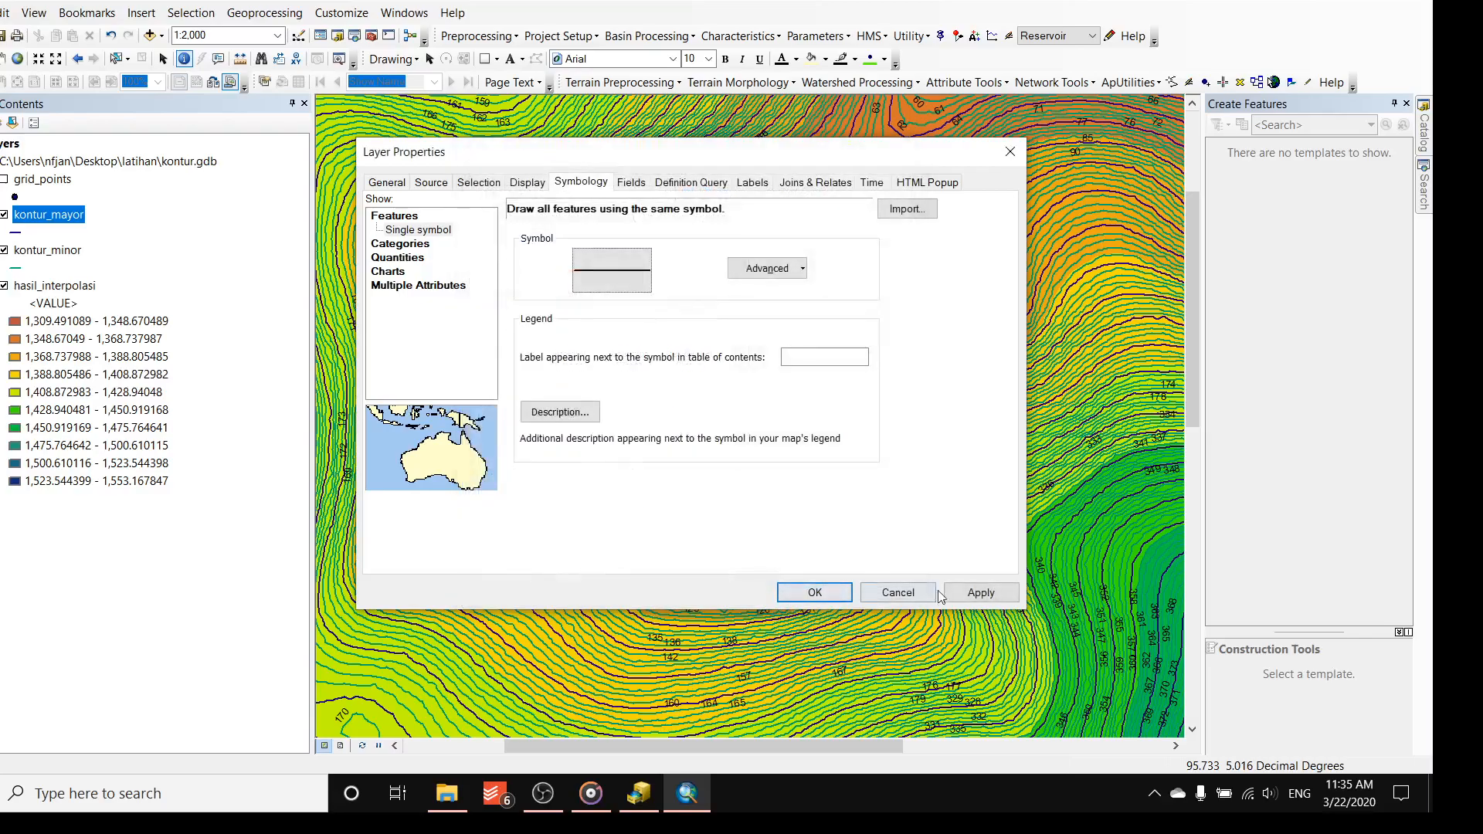
left_click(1004, 595)
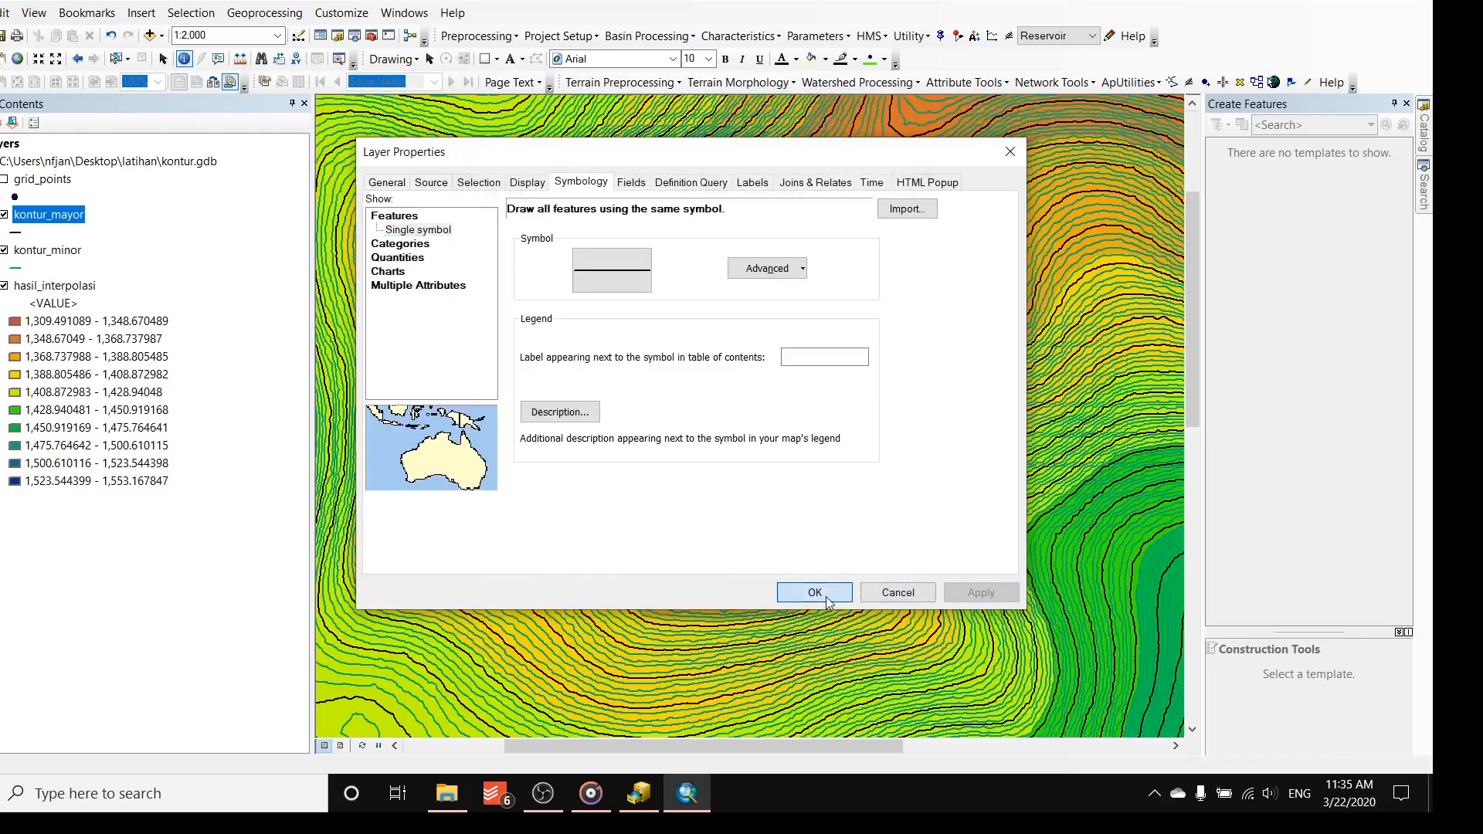
left_click(815, 593)
- Try to give the kontur_minor layer's line symbol a width of 0.25 and a black colour
right_click(37, 250)
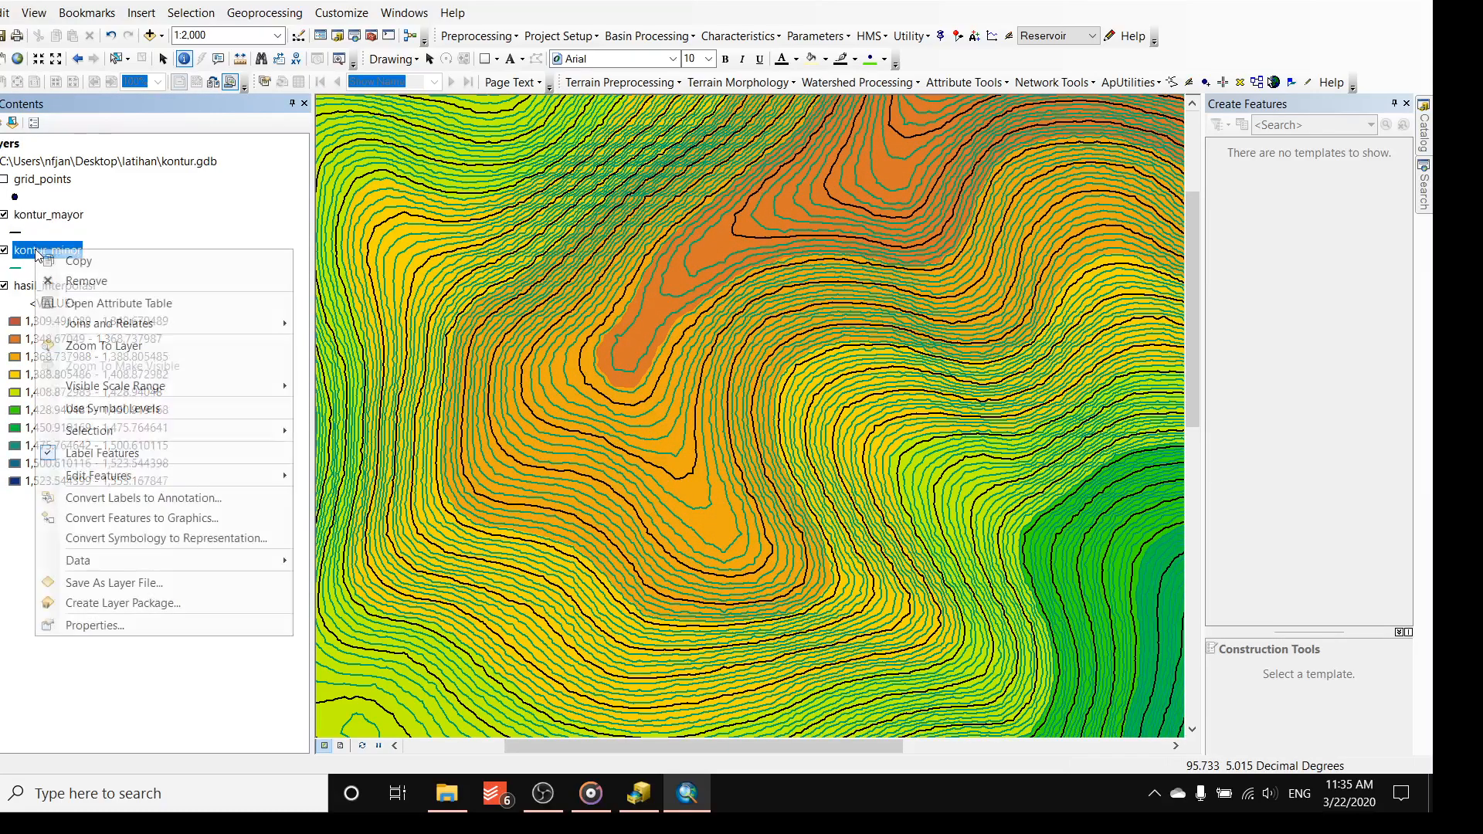
left_click(140, 626)
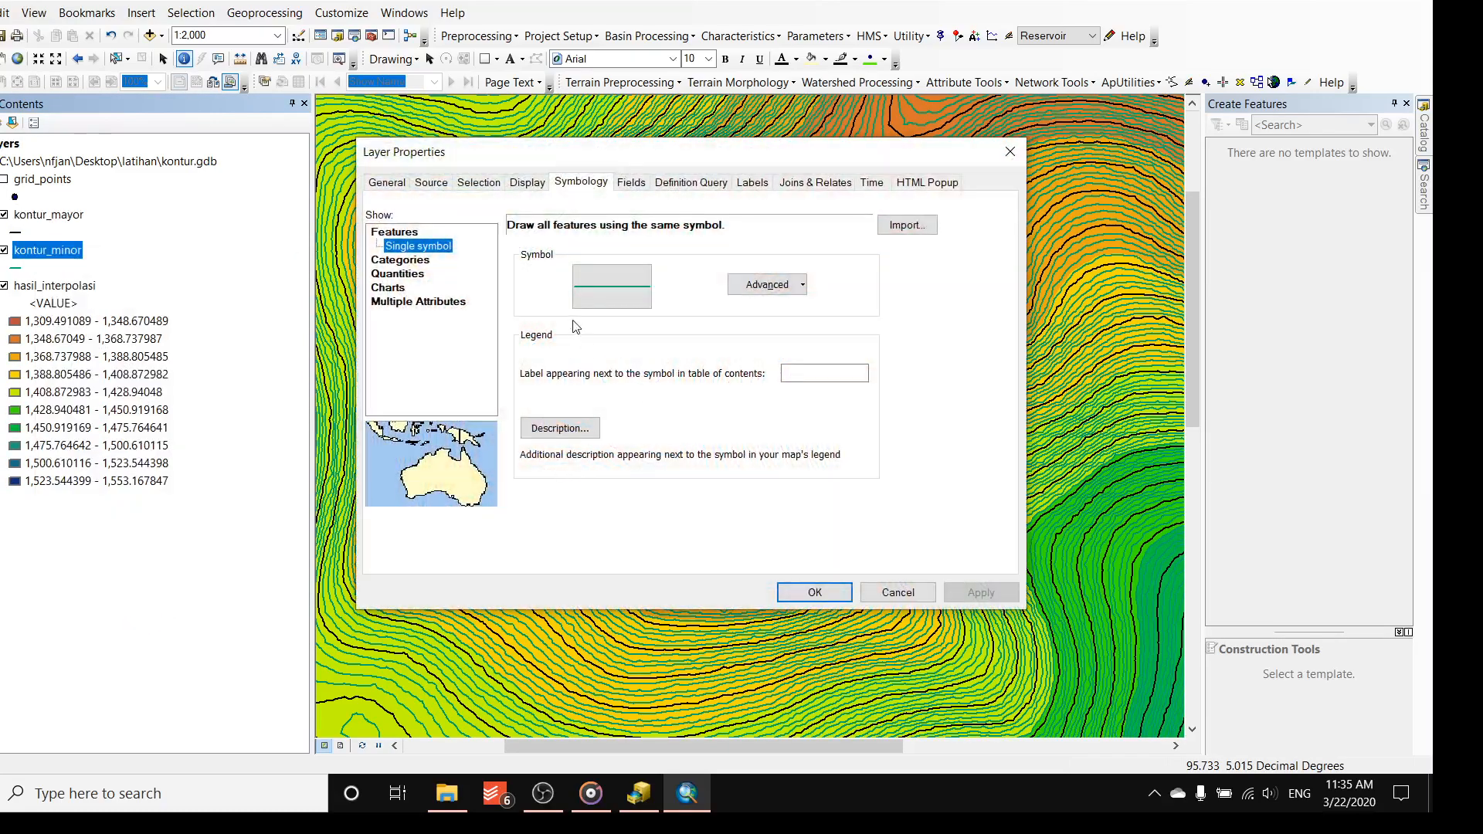
left_click(601, 292)
left_click_drag(857, 341, 777, 349)
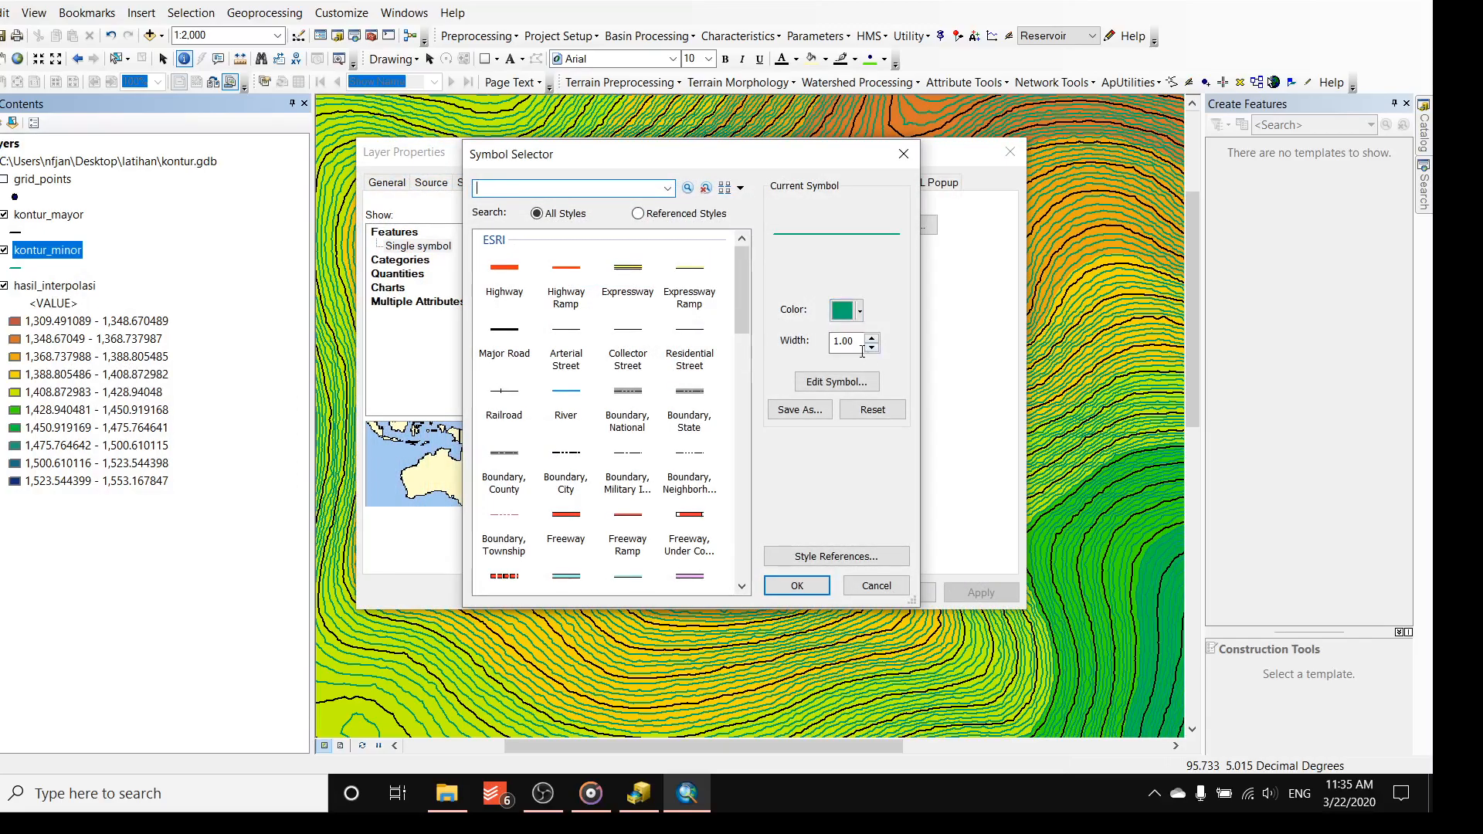
type("0.25")
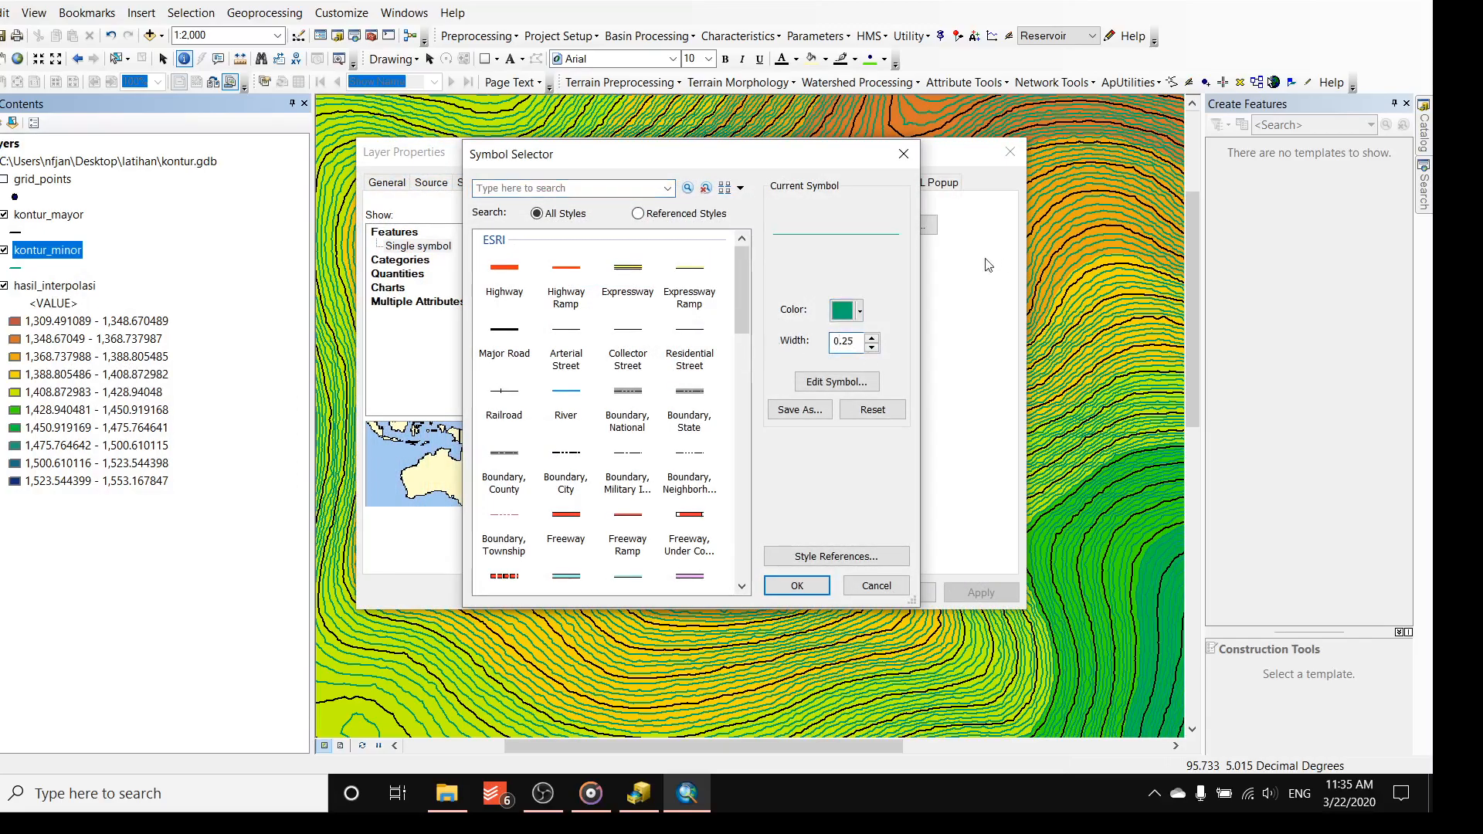
left_click(848, 312)
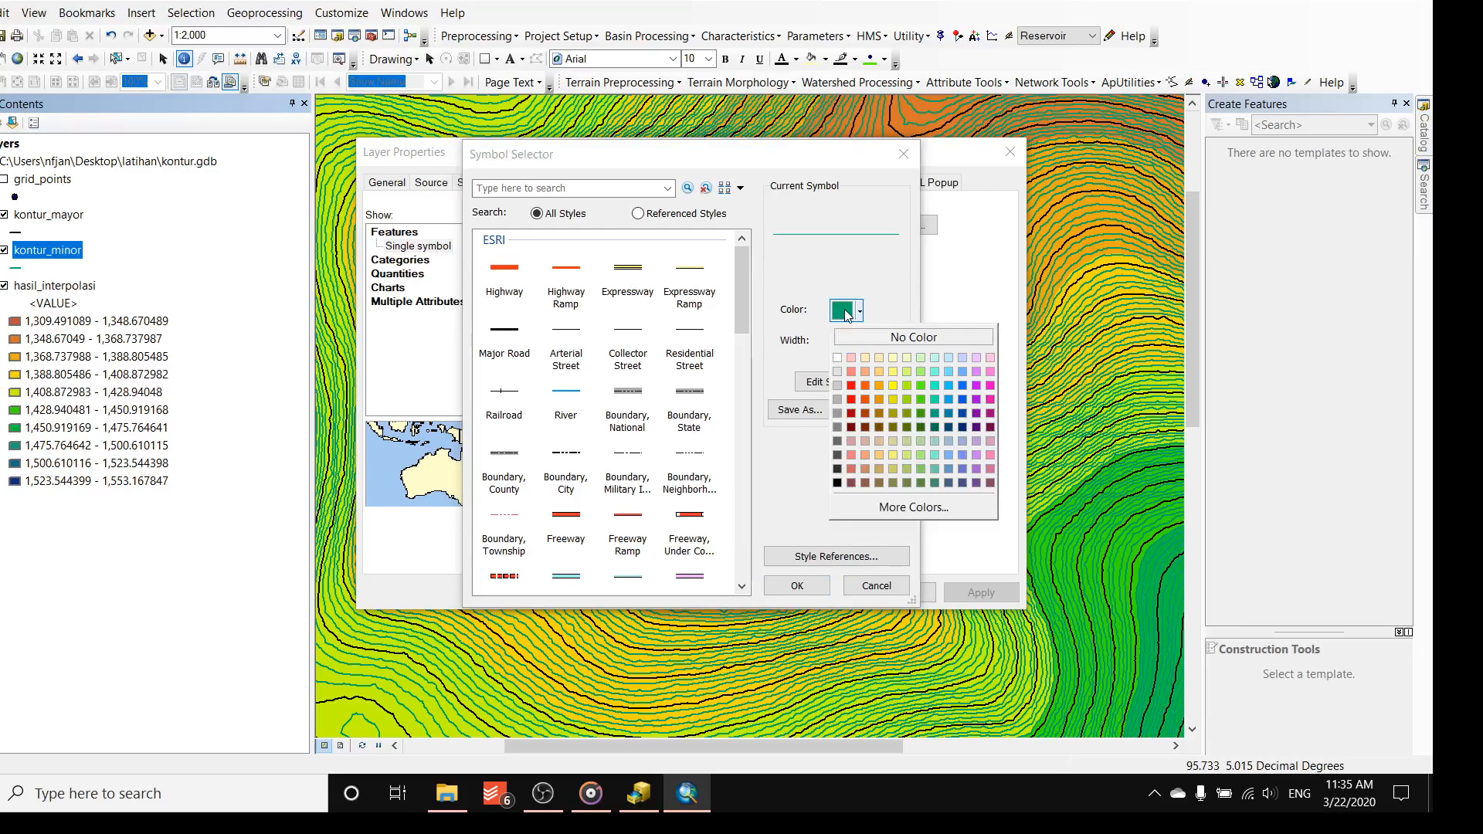
left_click(838, 482)
- Try to change the kontur_minor line style from solid to Dashed and close the symbol and layer properties
left_click(837, 382)
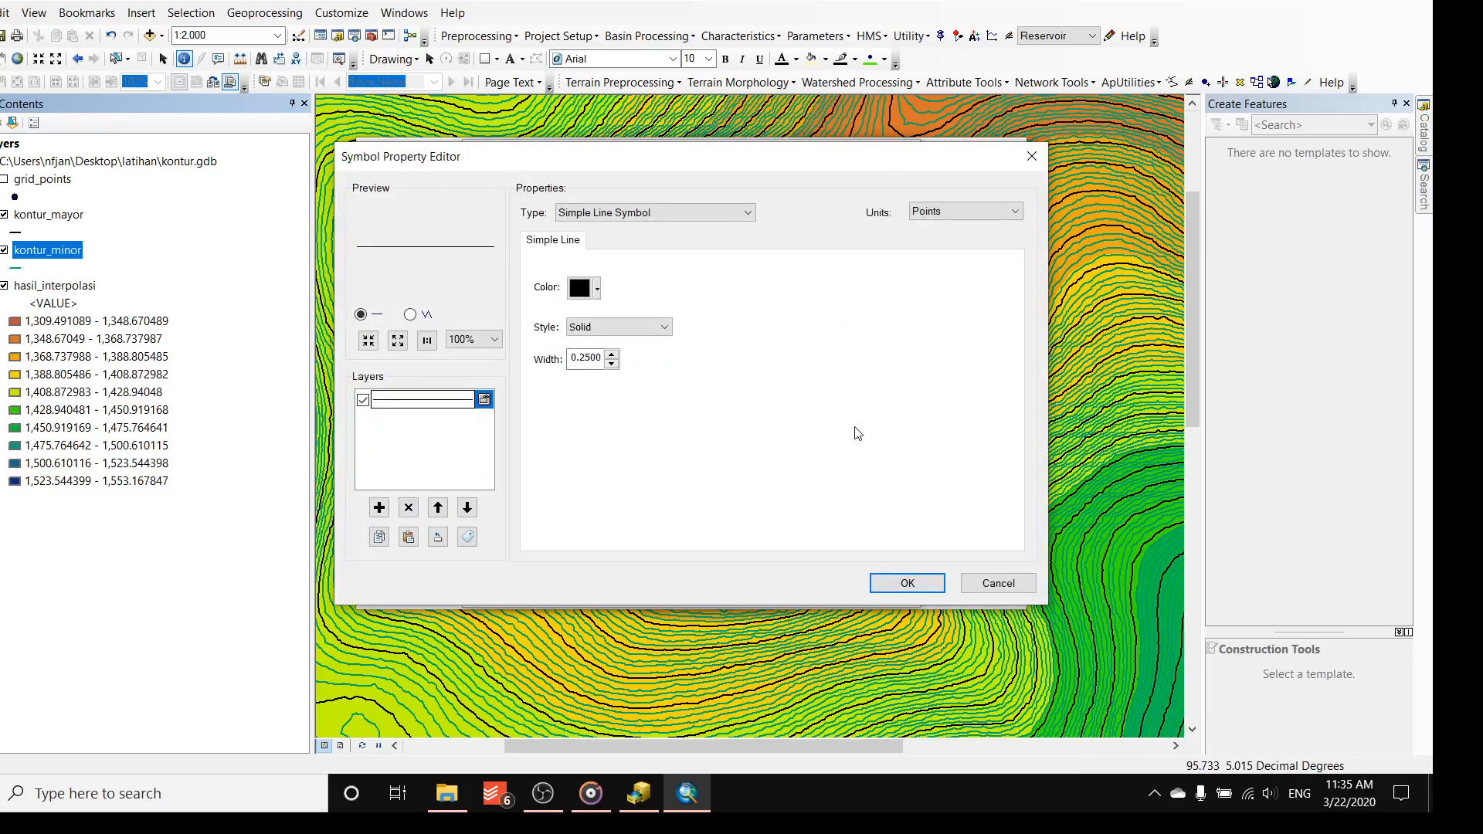
left_click(636, 328)
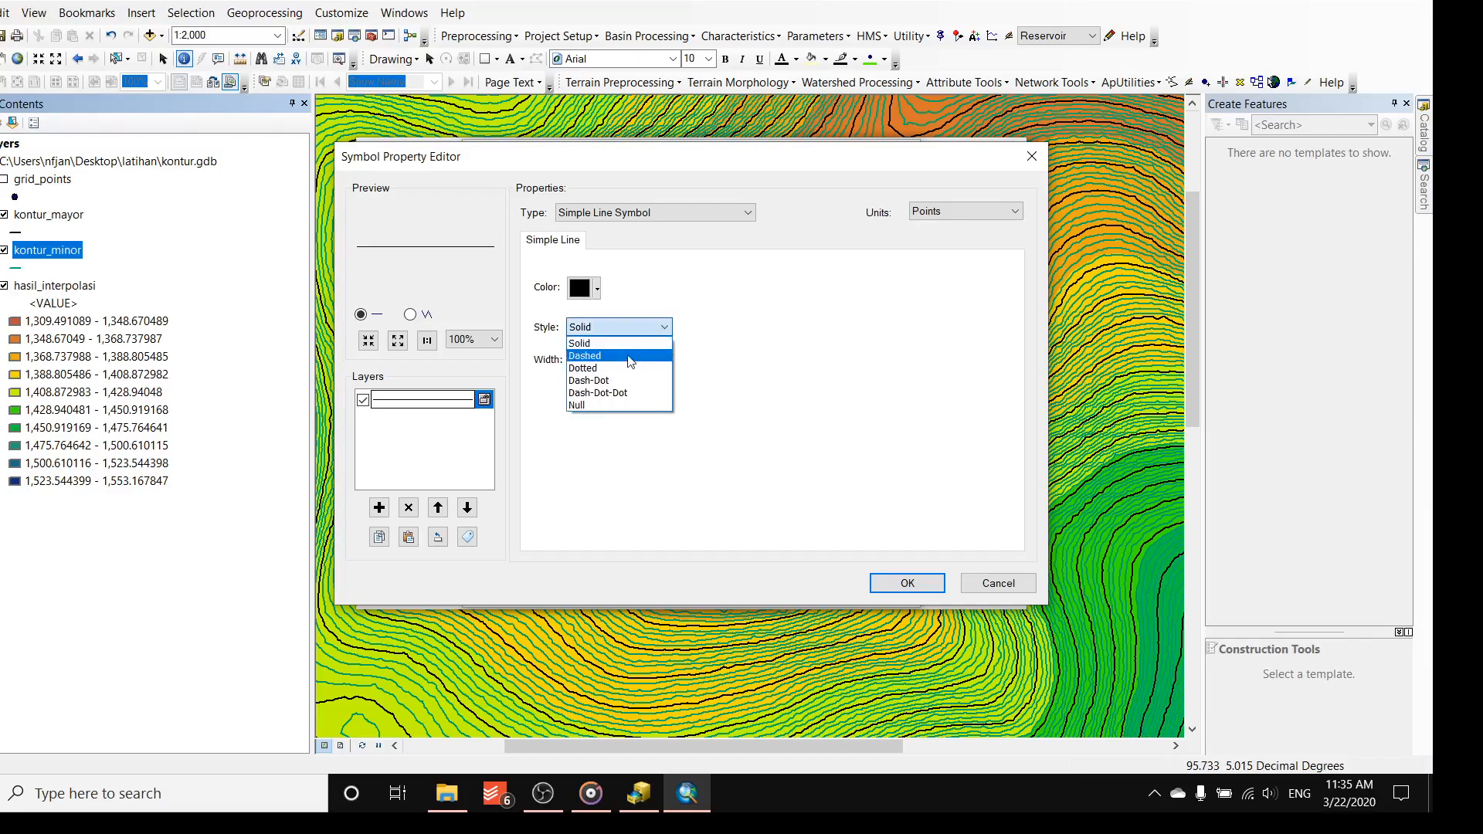
left_click(607, 356)
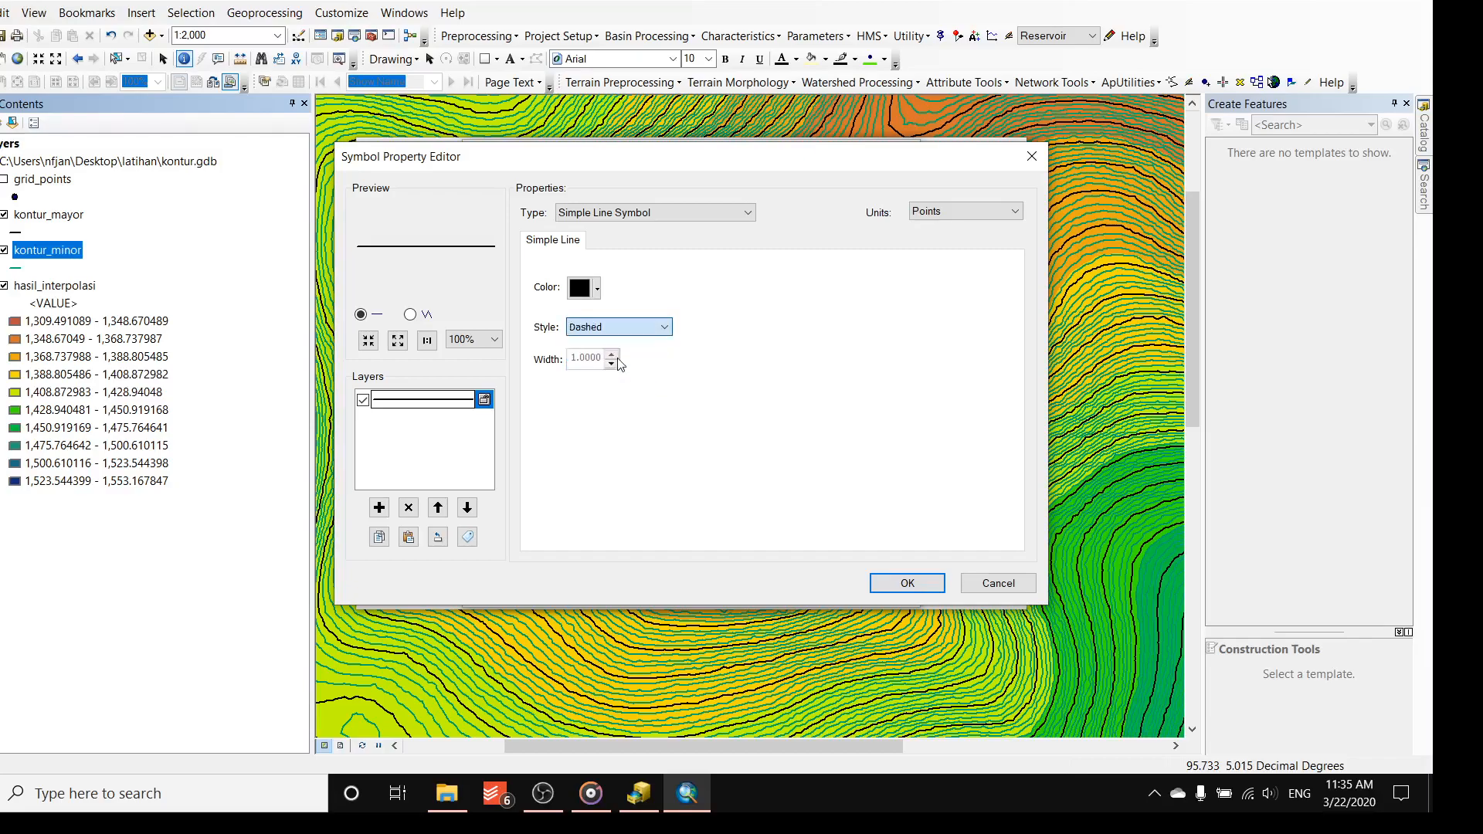
left_click(634, 330)
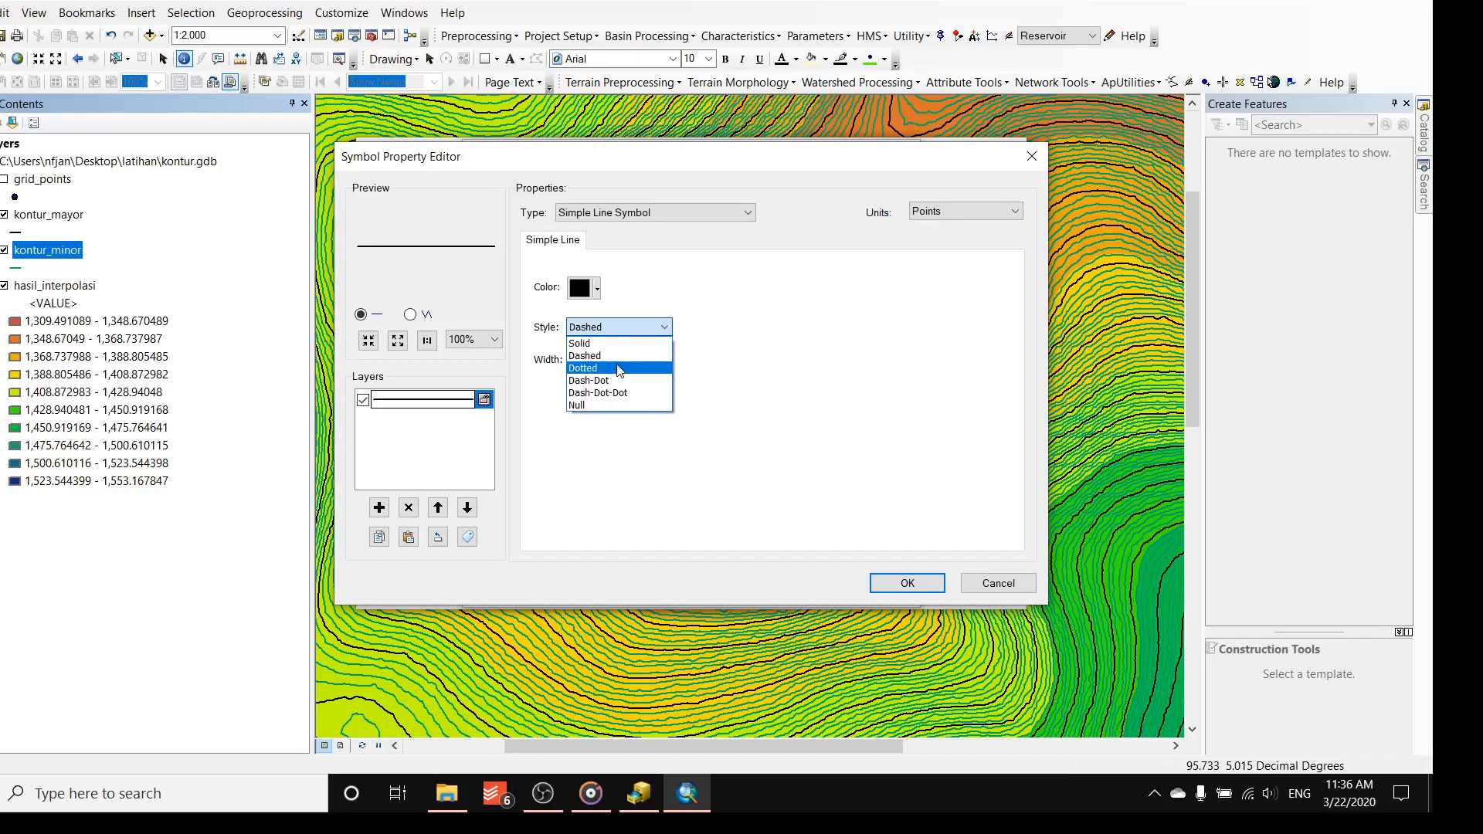
left_click(620, 369)
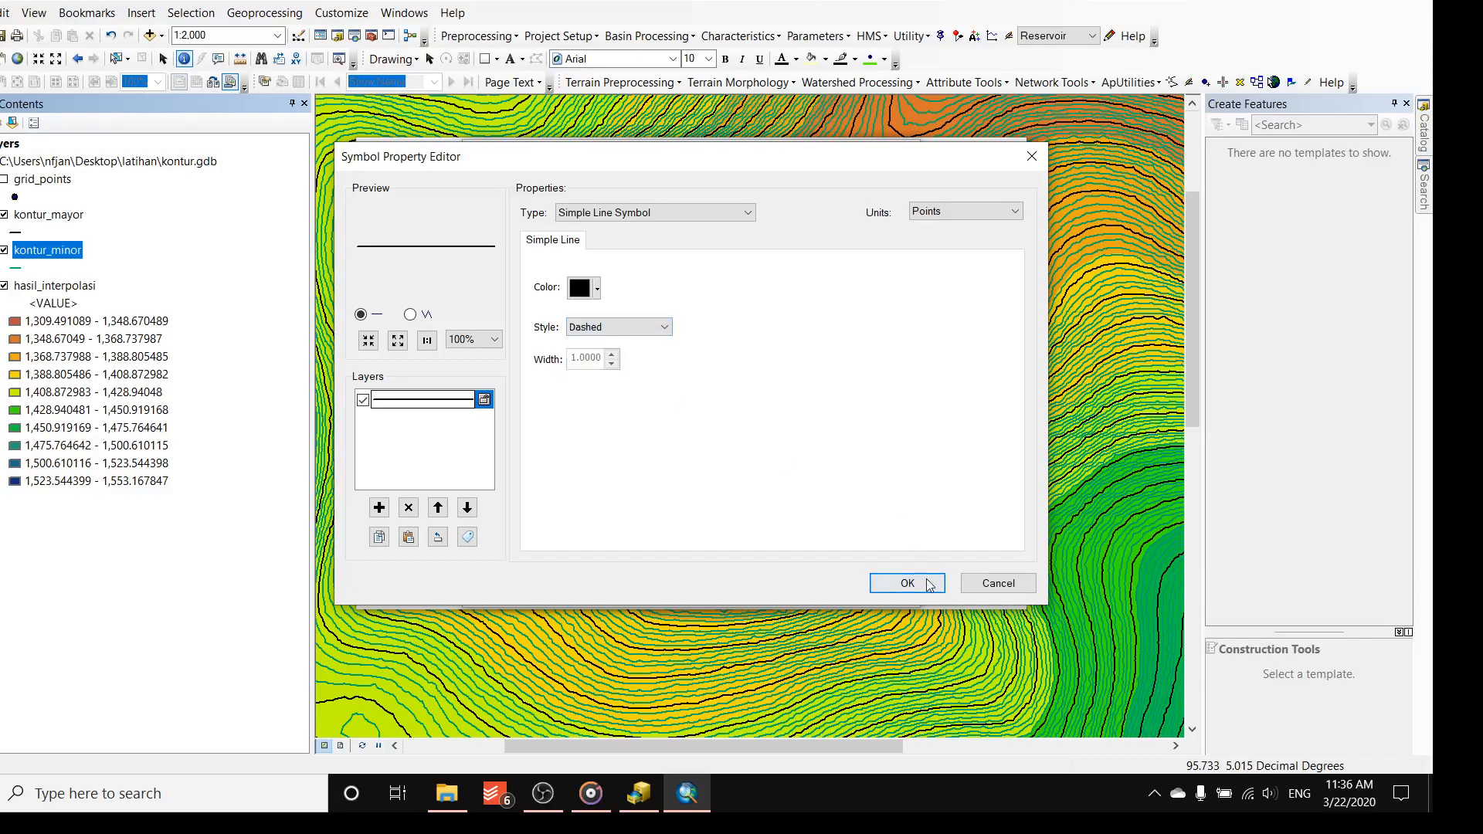
left_click(910, 583)
left_click(798, 586)
left_click(817, 593)
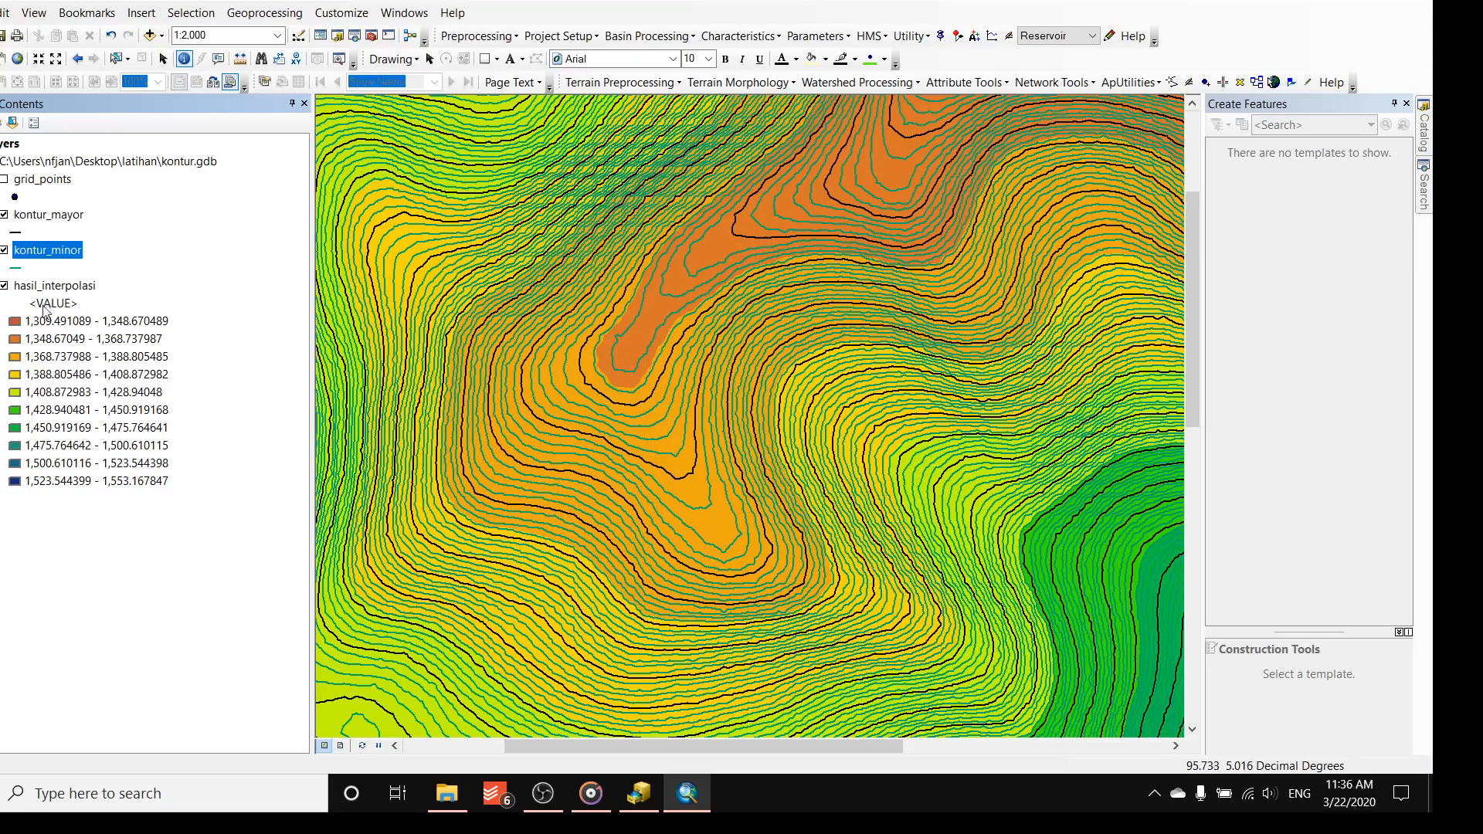
- Edit the kontur_minor layer's line symbol, setting its width to 0.5 and its colour to black
right_click(65, 252)
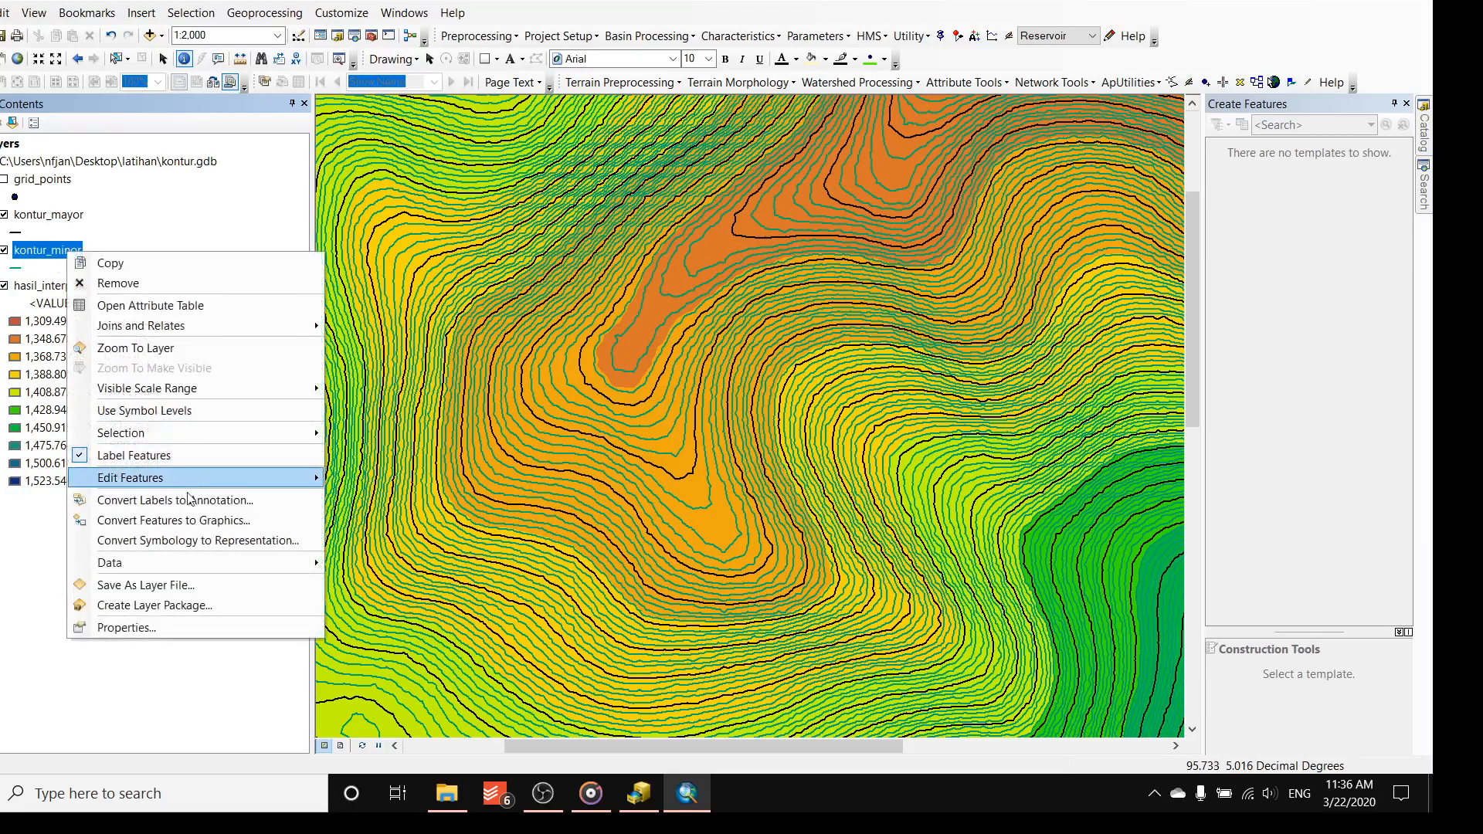
left_click(201, 622)
left_click(612, 287)
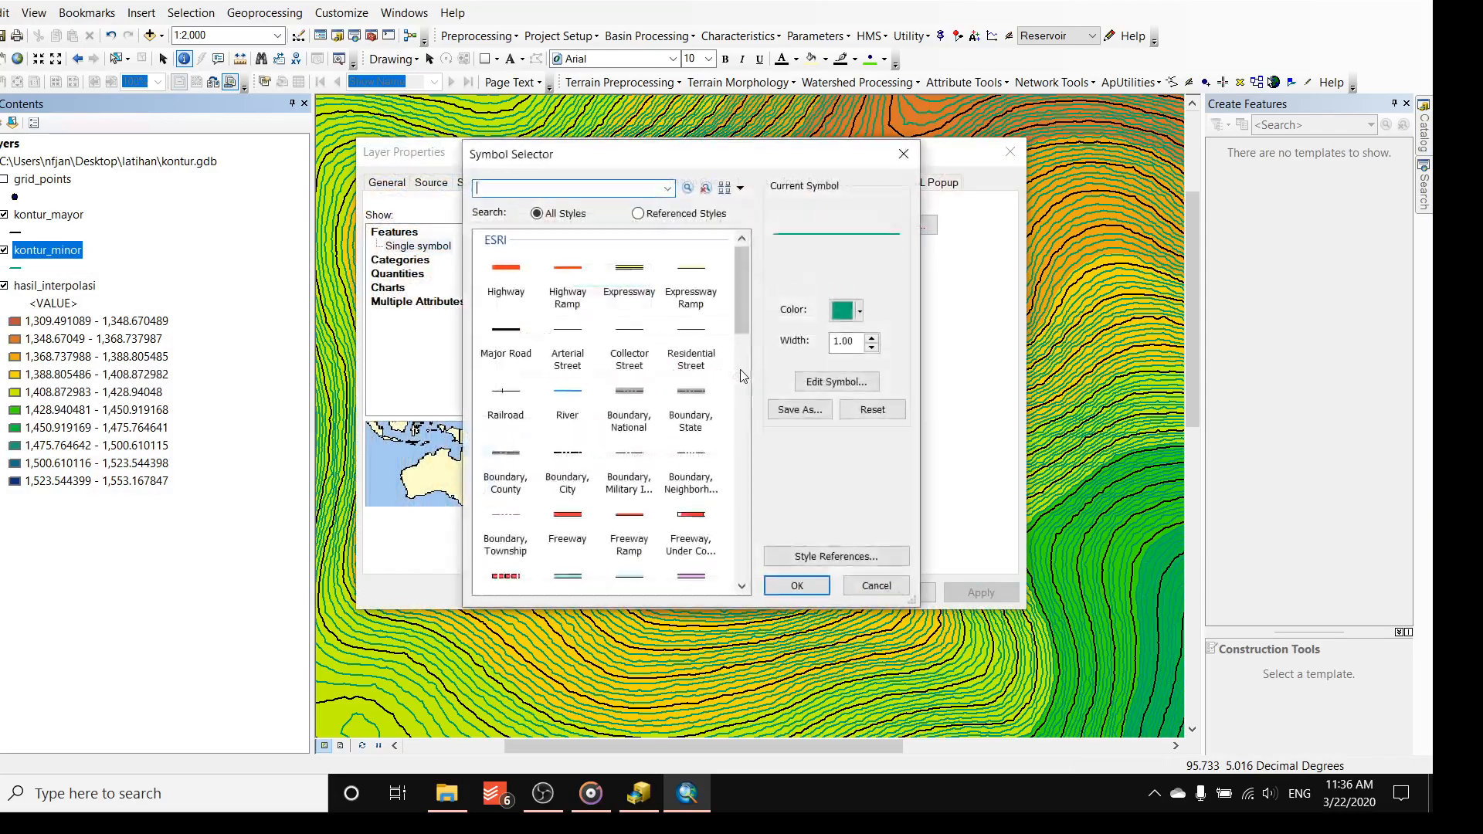
left_click(871, 347)
type(".5")
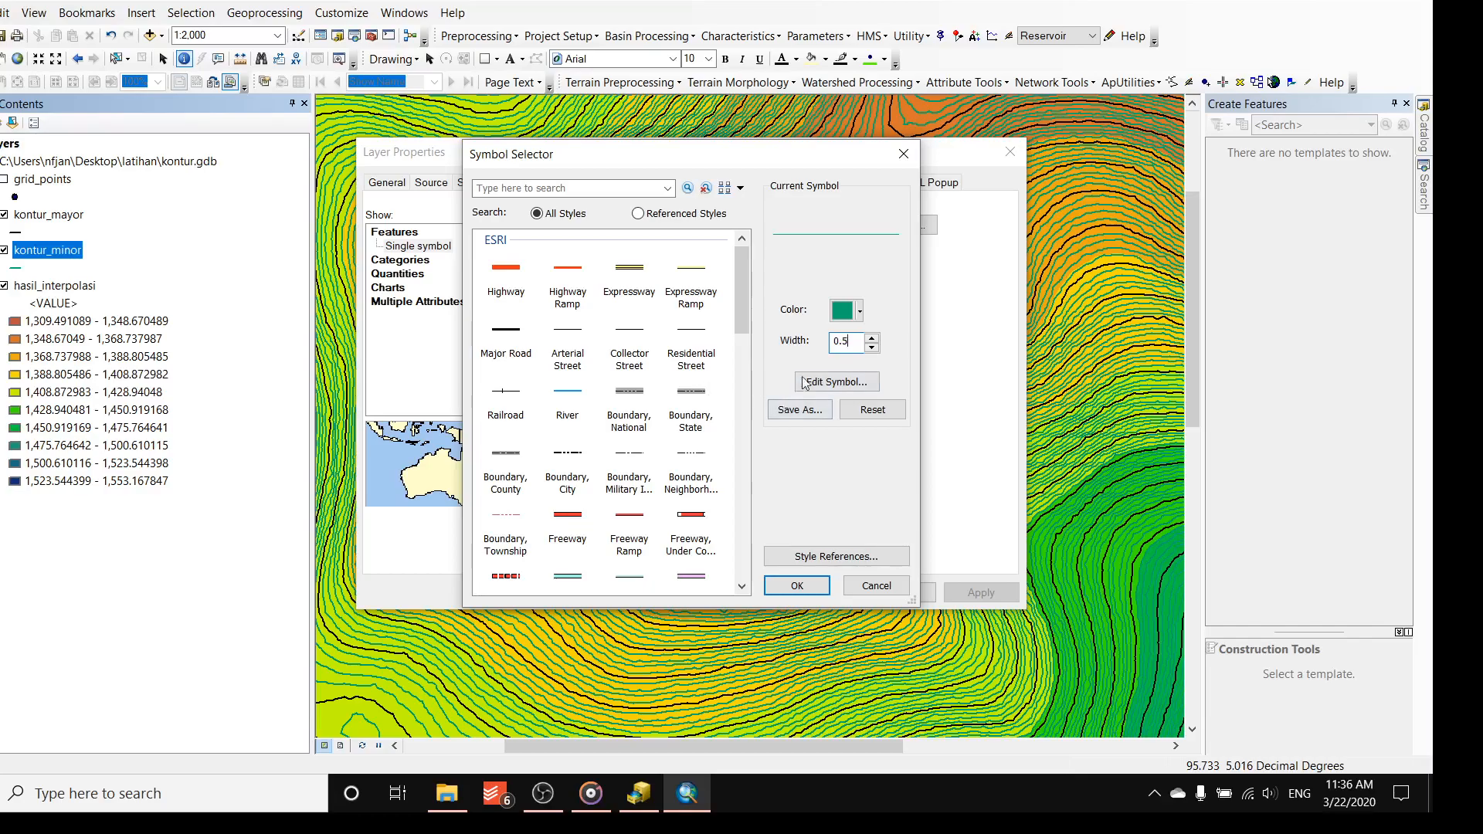
left_click(856, 311)
left_click(837, 483)
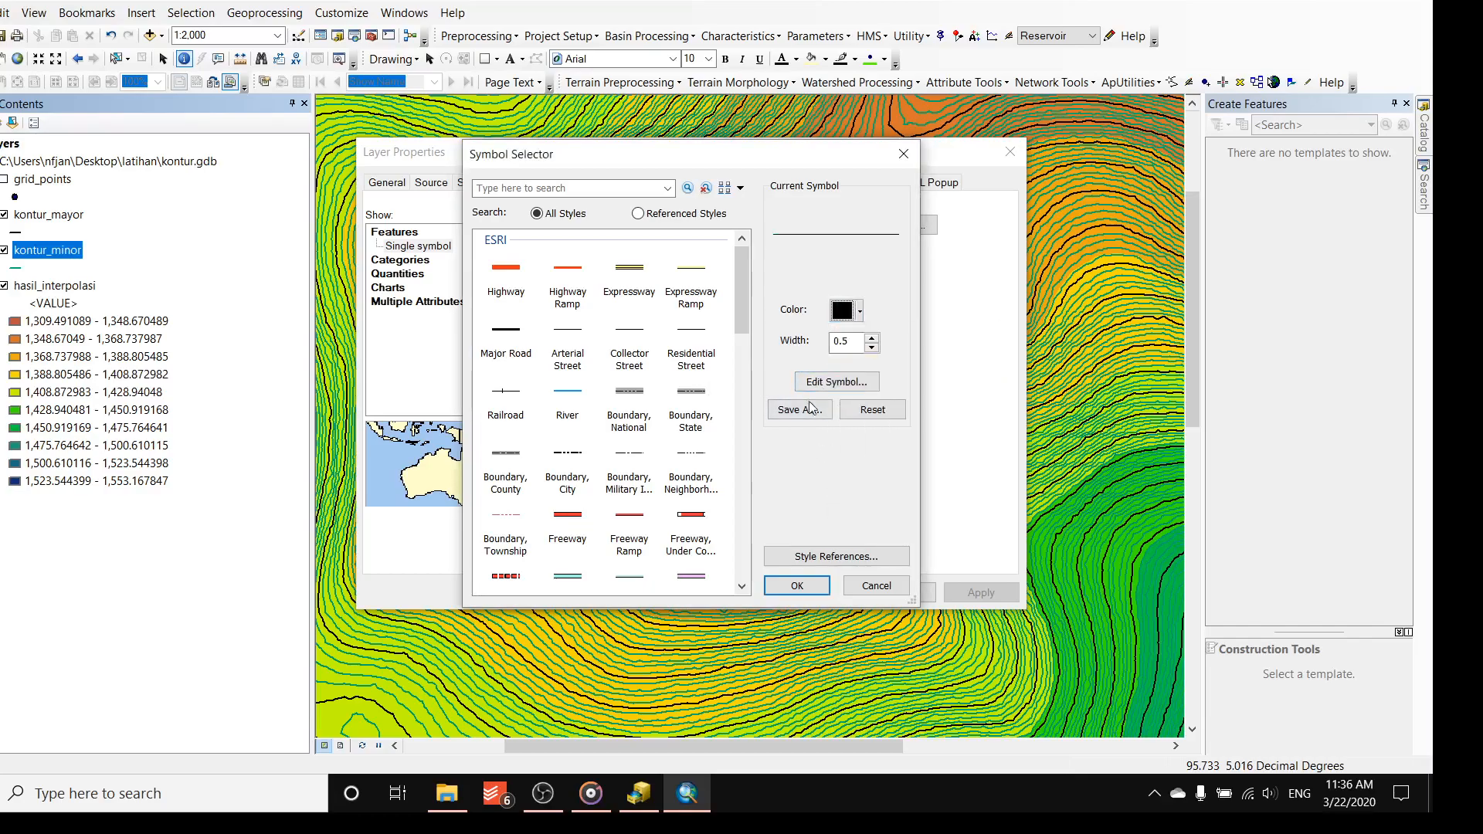
- Set the kontur_minor line style to Dashed in the symbol properties and accept the symbol
left_click(817, 382)
left_click(592, 327)
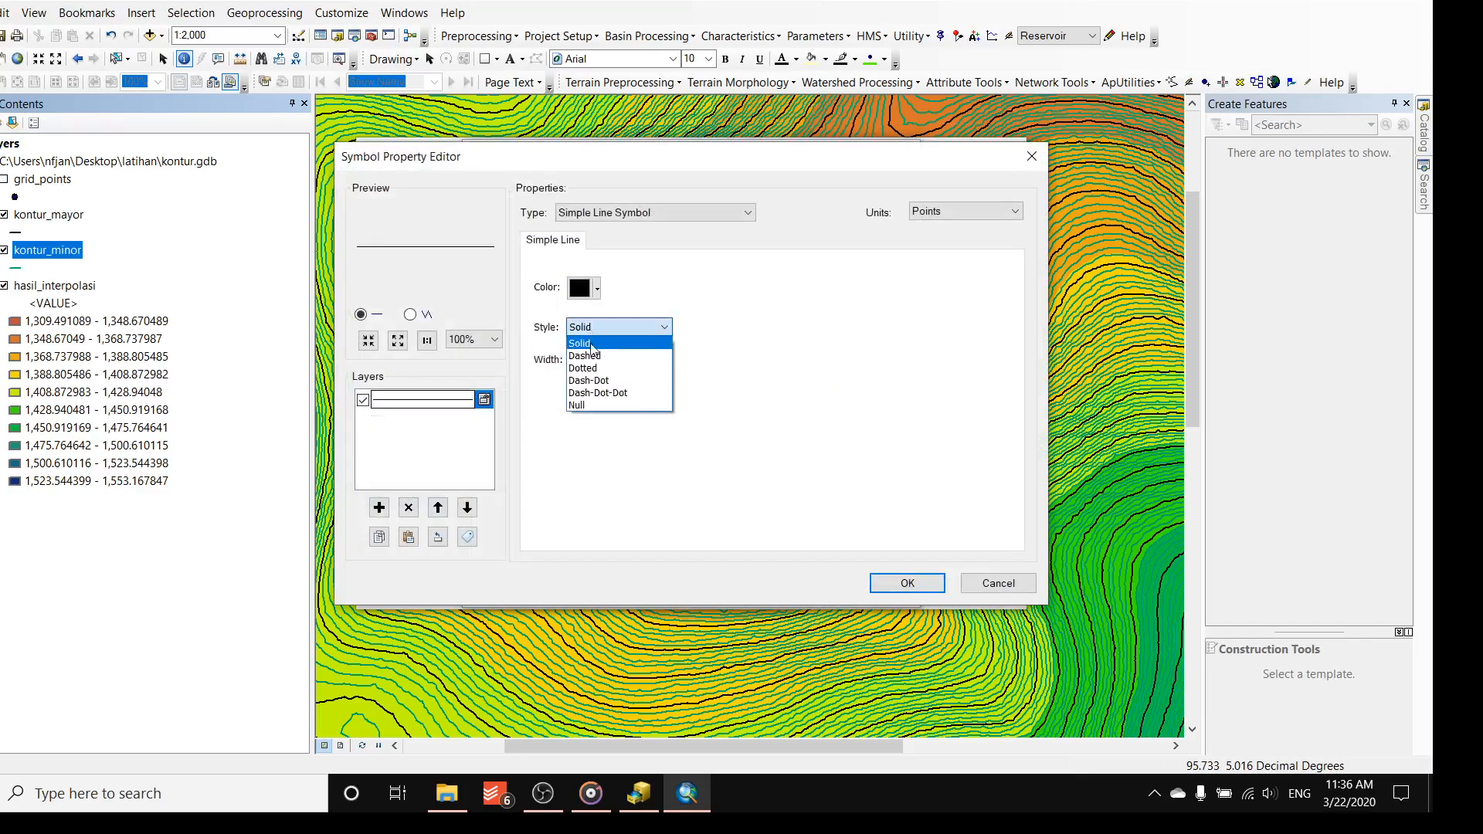
left_click(591, 355)
left_click(893, 580)
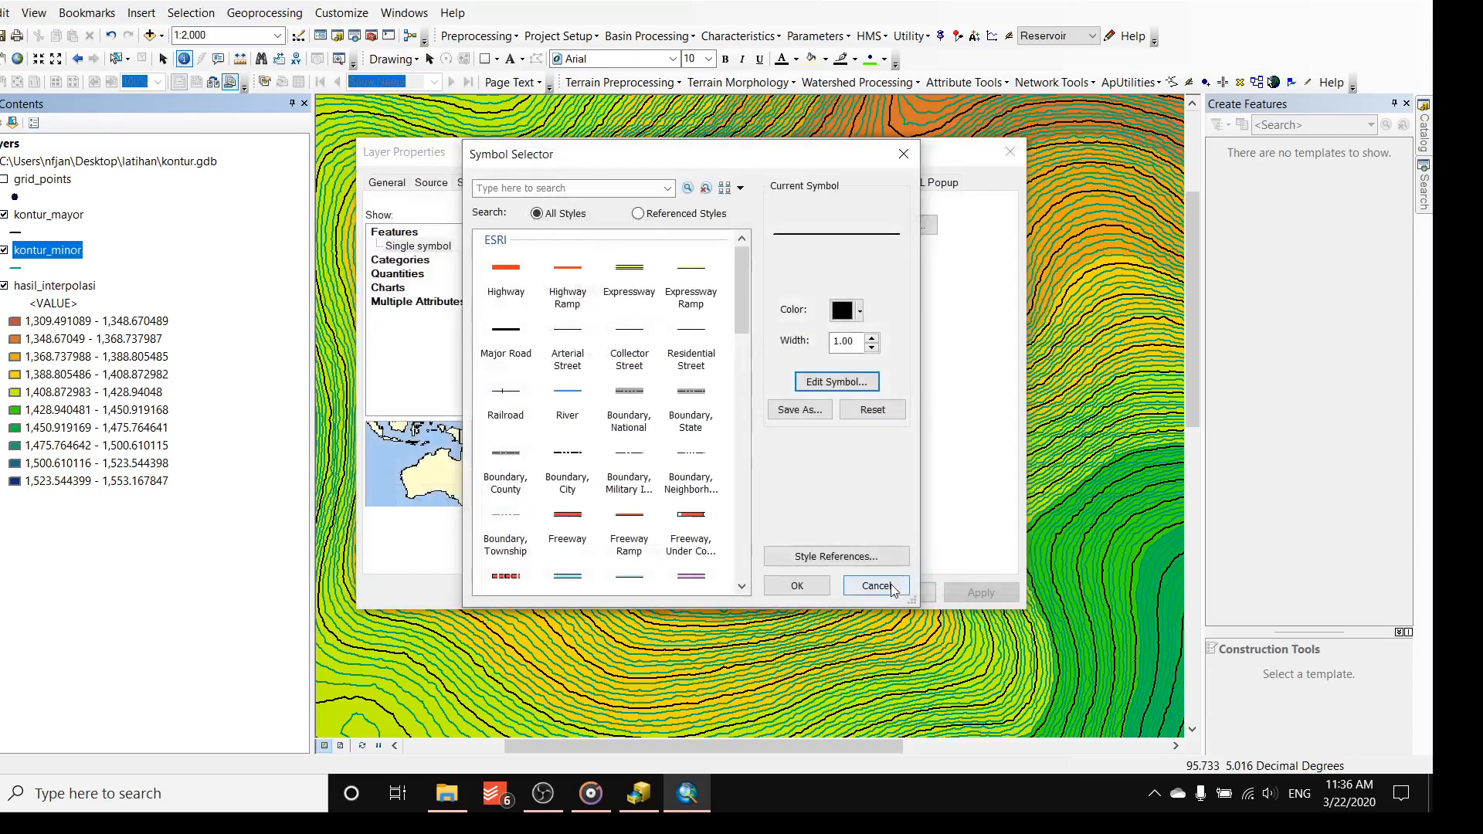
left_click(815, 593)
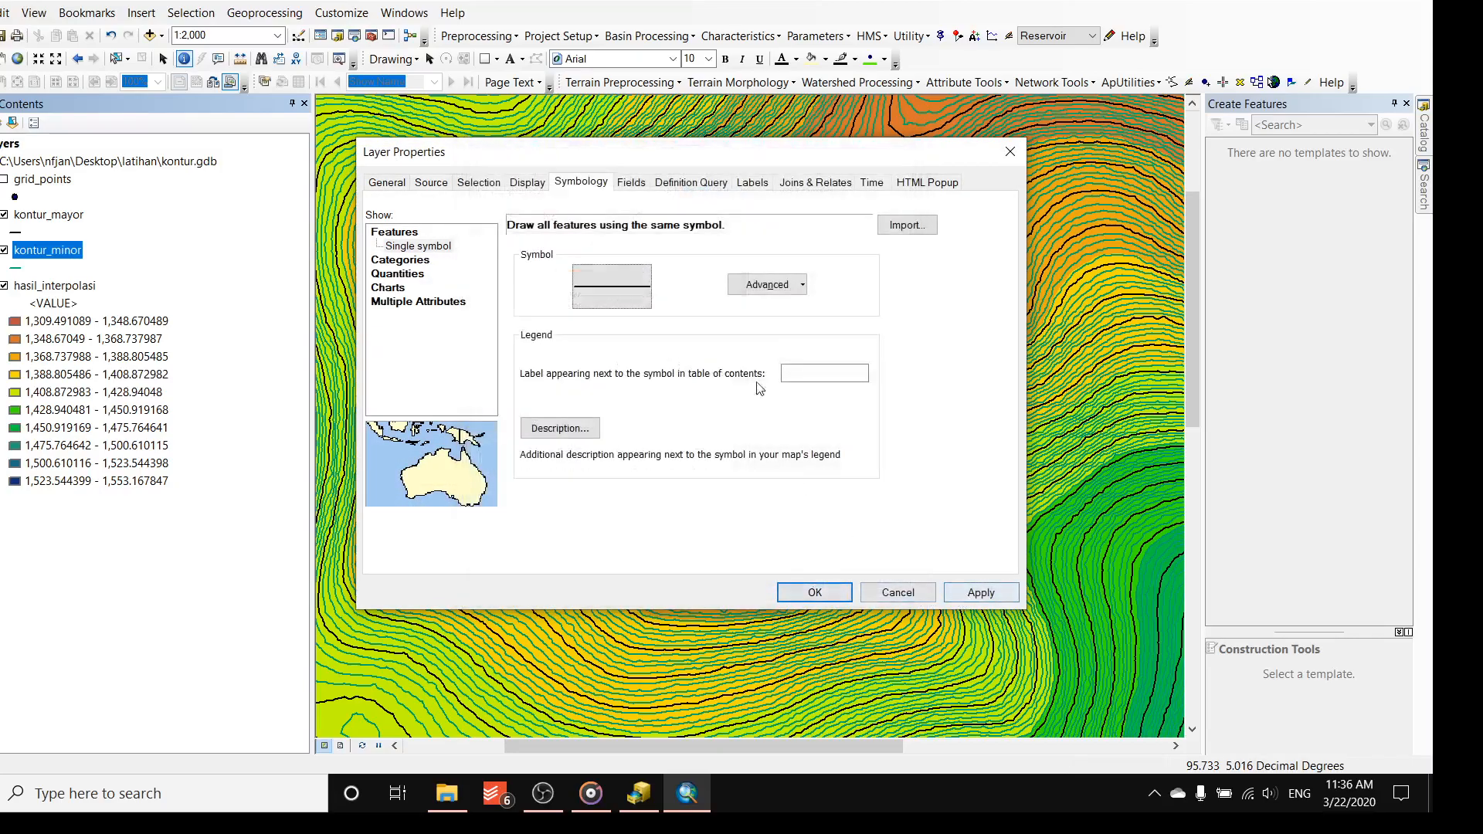
- Set the dashed kontur_minor line symbol's width to 0.5 and apply the symbology to the layer
left_click(612, 286)
double_click(843, 341)
type("0.5")
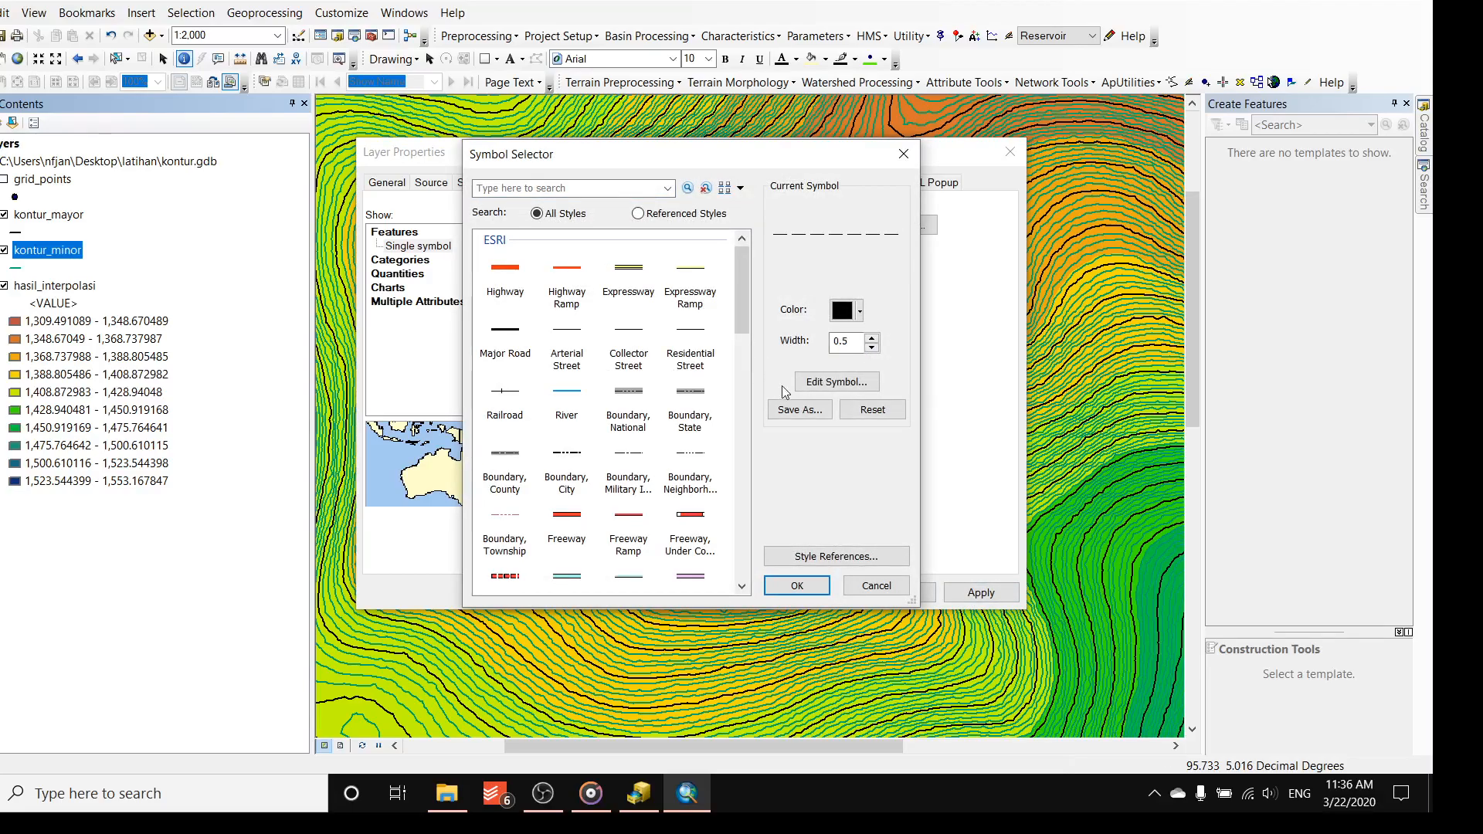
left_click(823, 382)
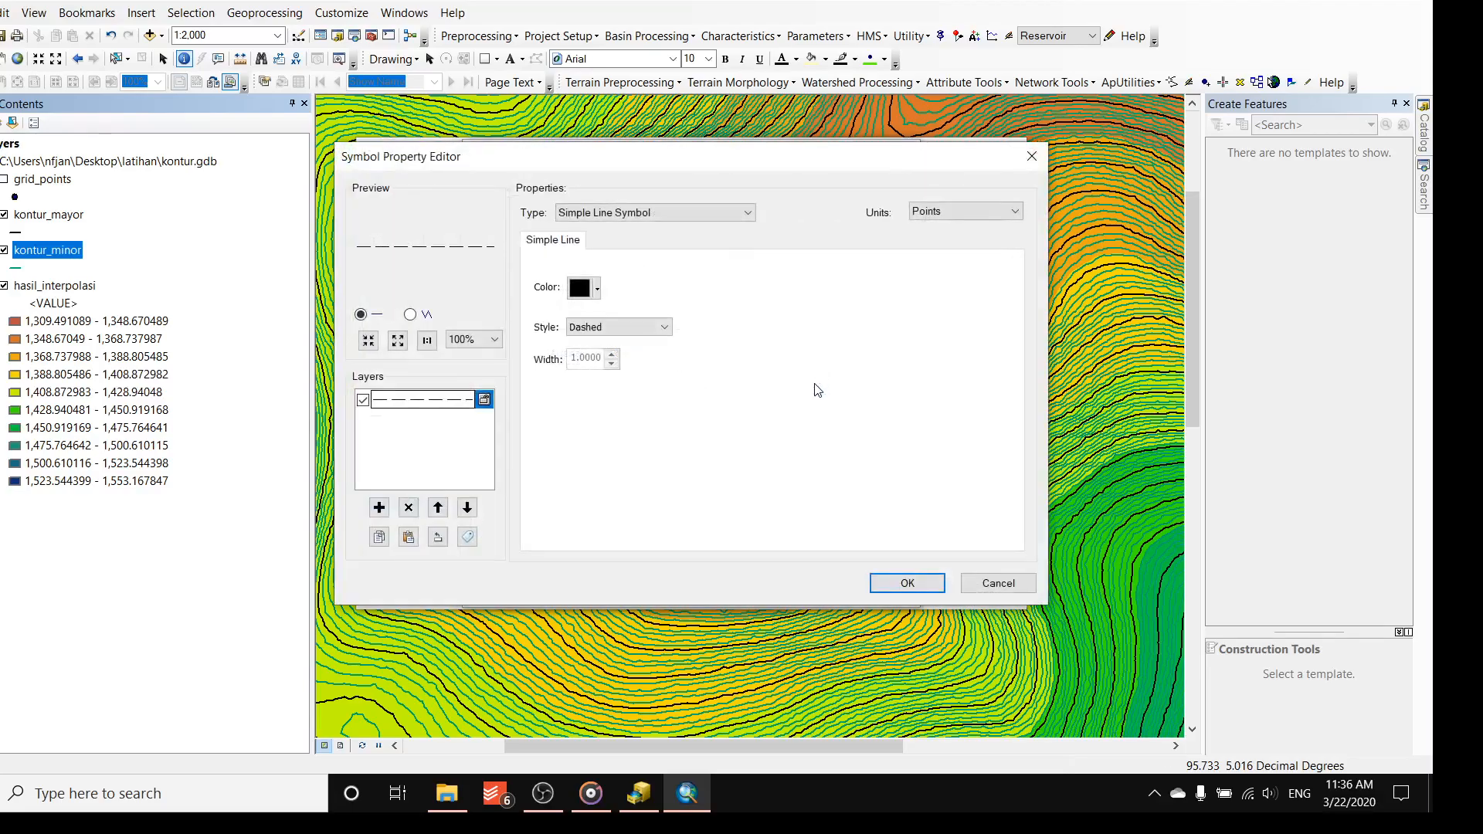
left_click(938, 590)
left_click(849, 341)
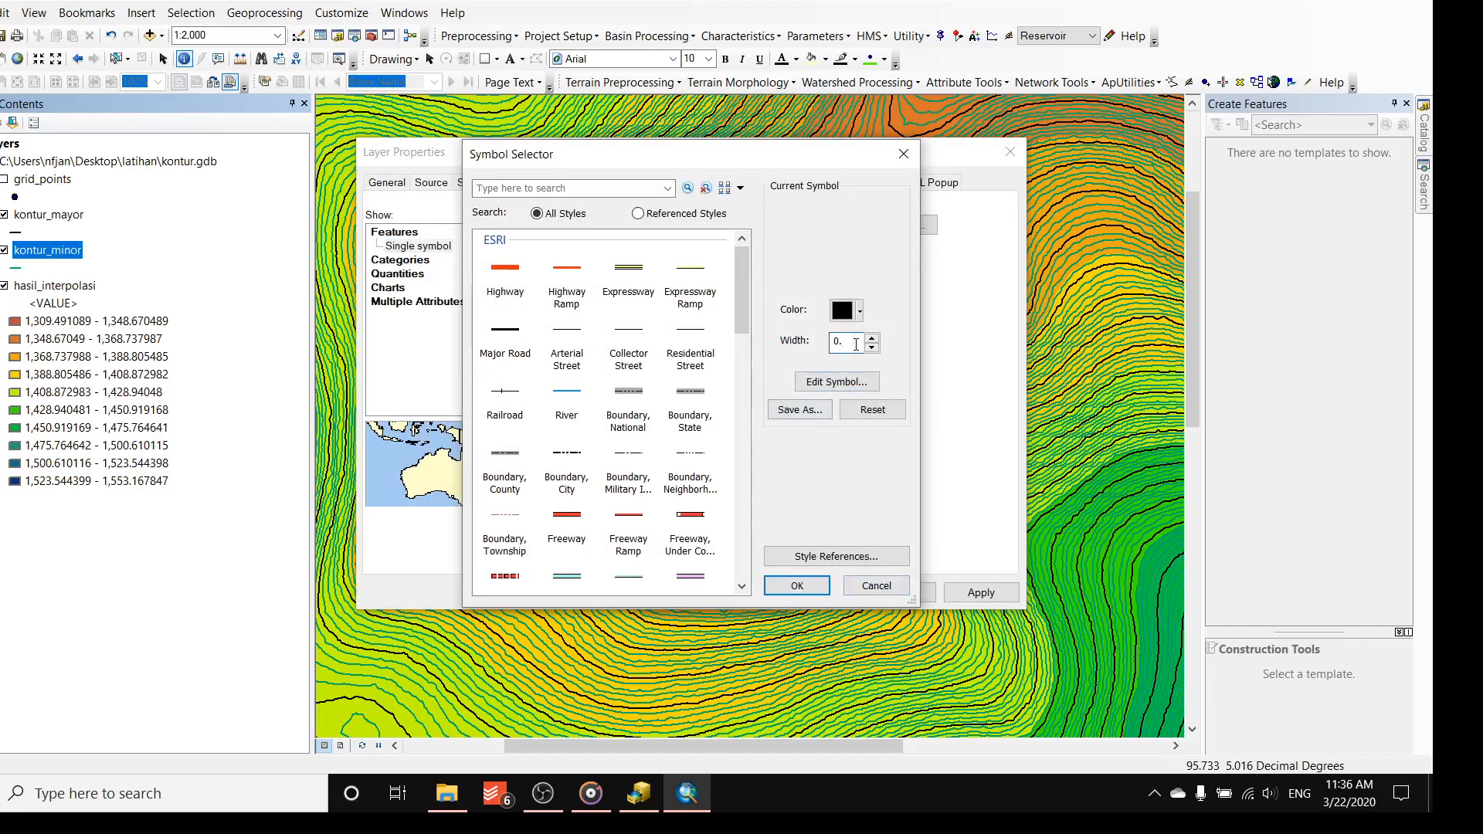
left_click(799, 587)
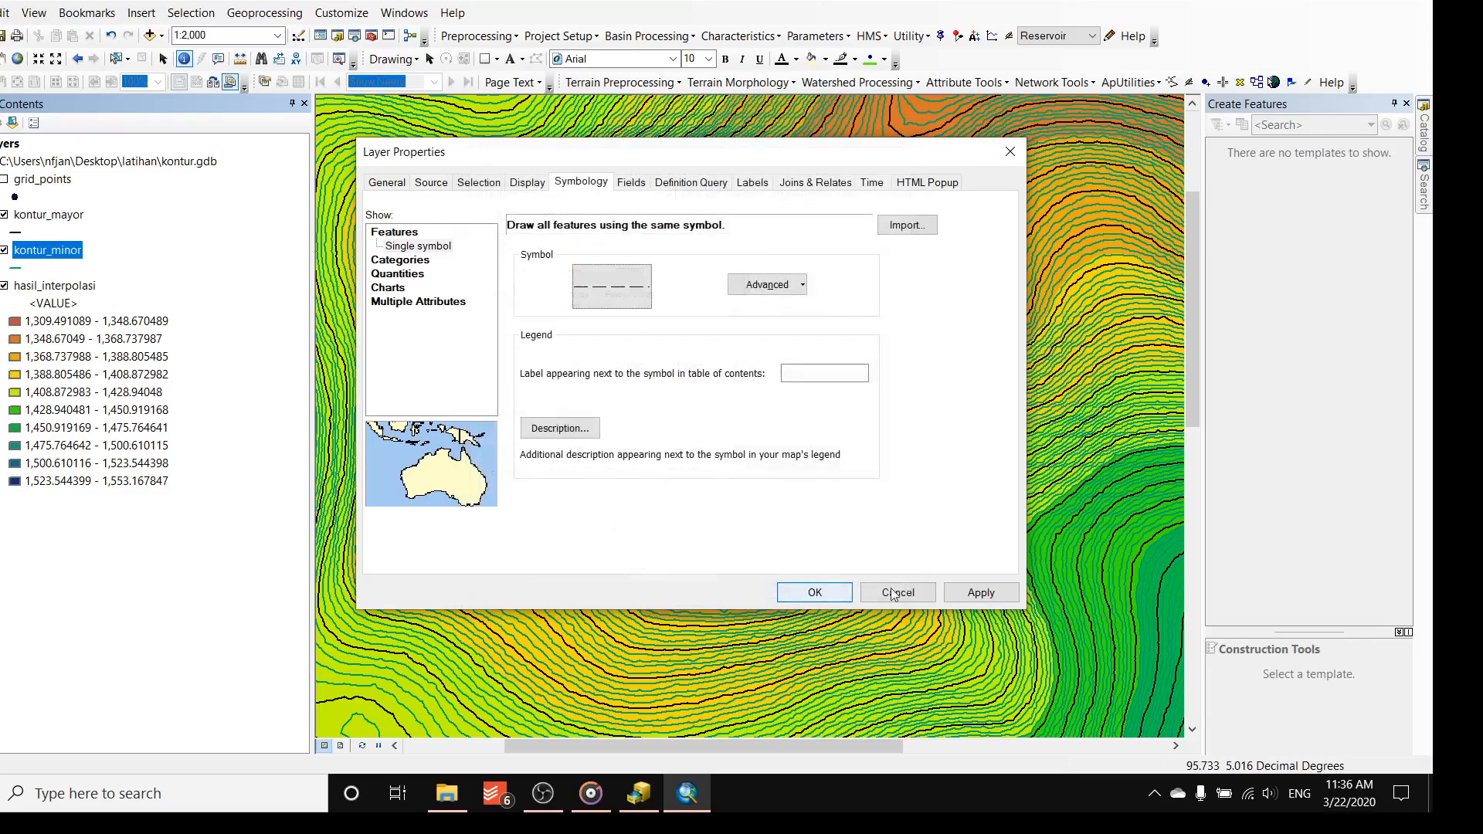
left_click(961, 592)
left_click(834, 592)
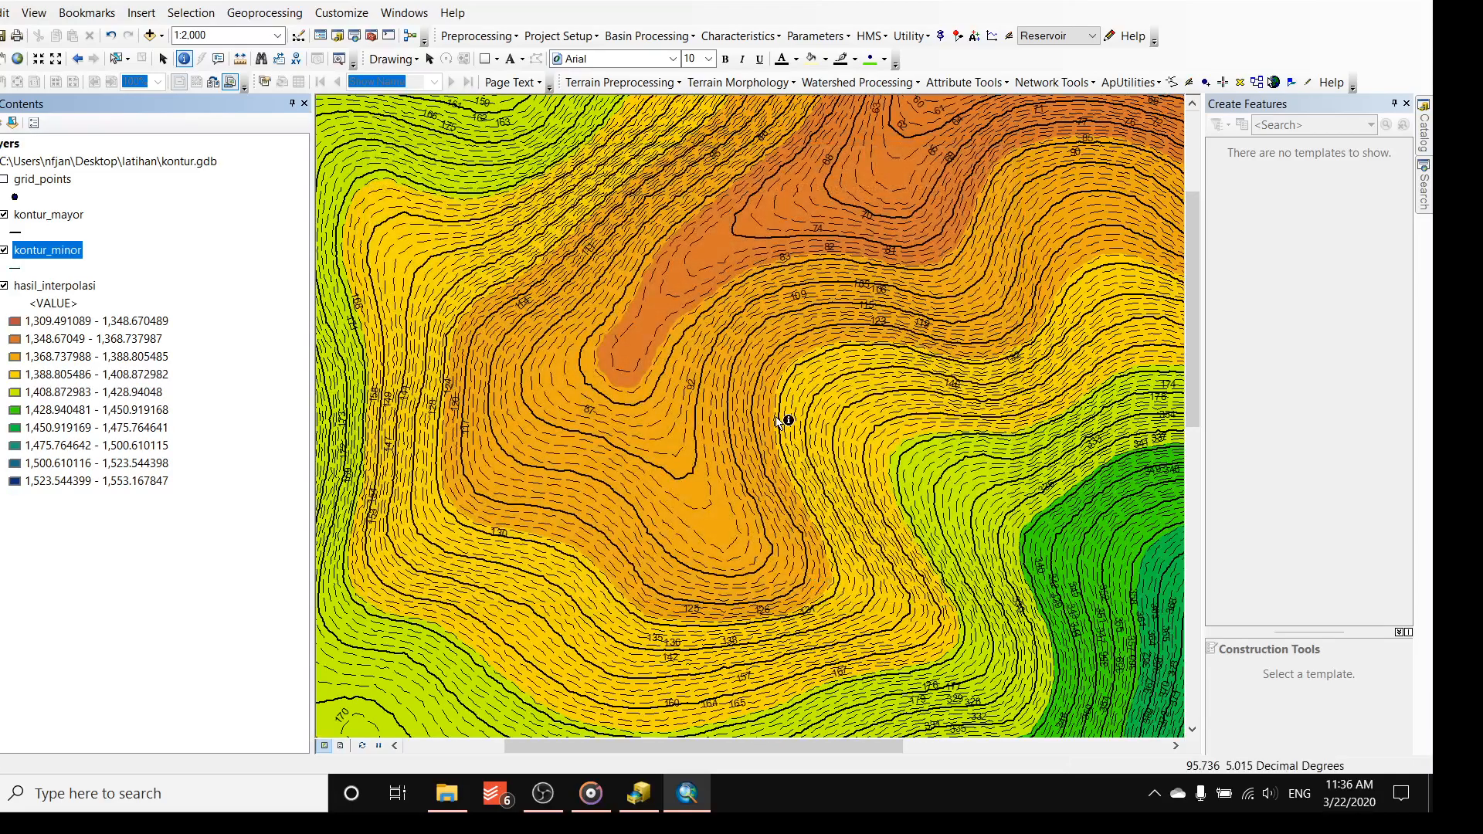
- Turn on feature labels for the kontur_mayor layer and turn them off for the kontur_minor layer
scroll(687, 298, "up", 3)
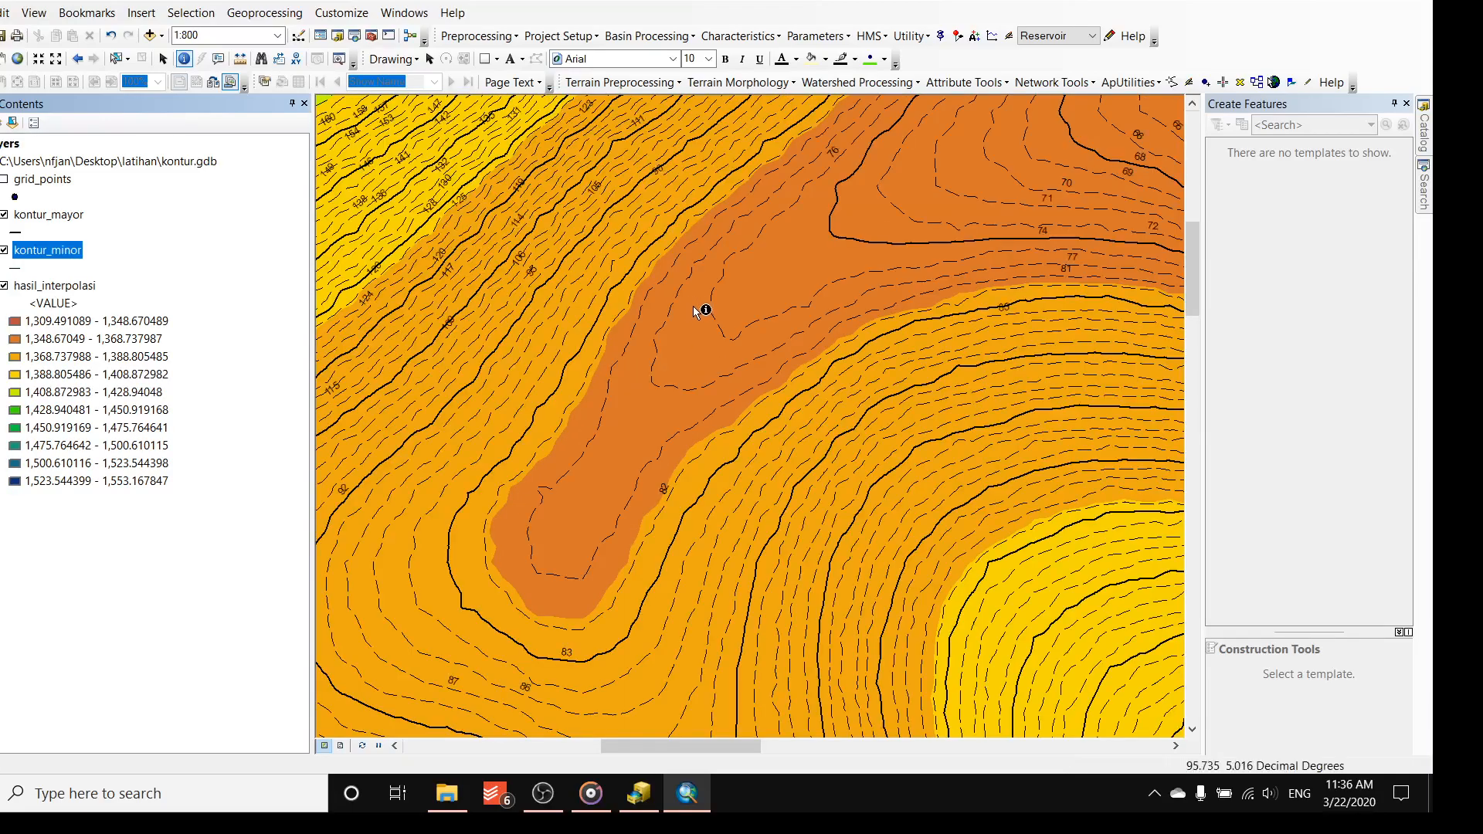
scroll(693, 328, "down", 3)
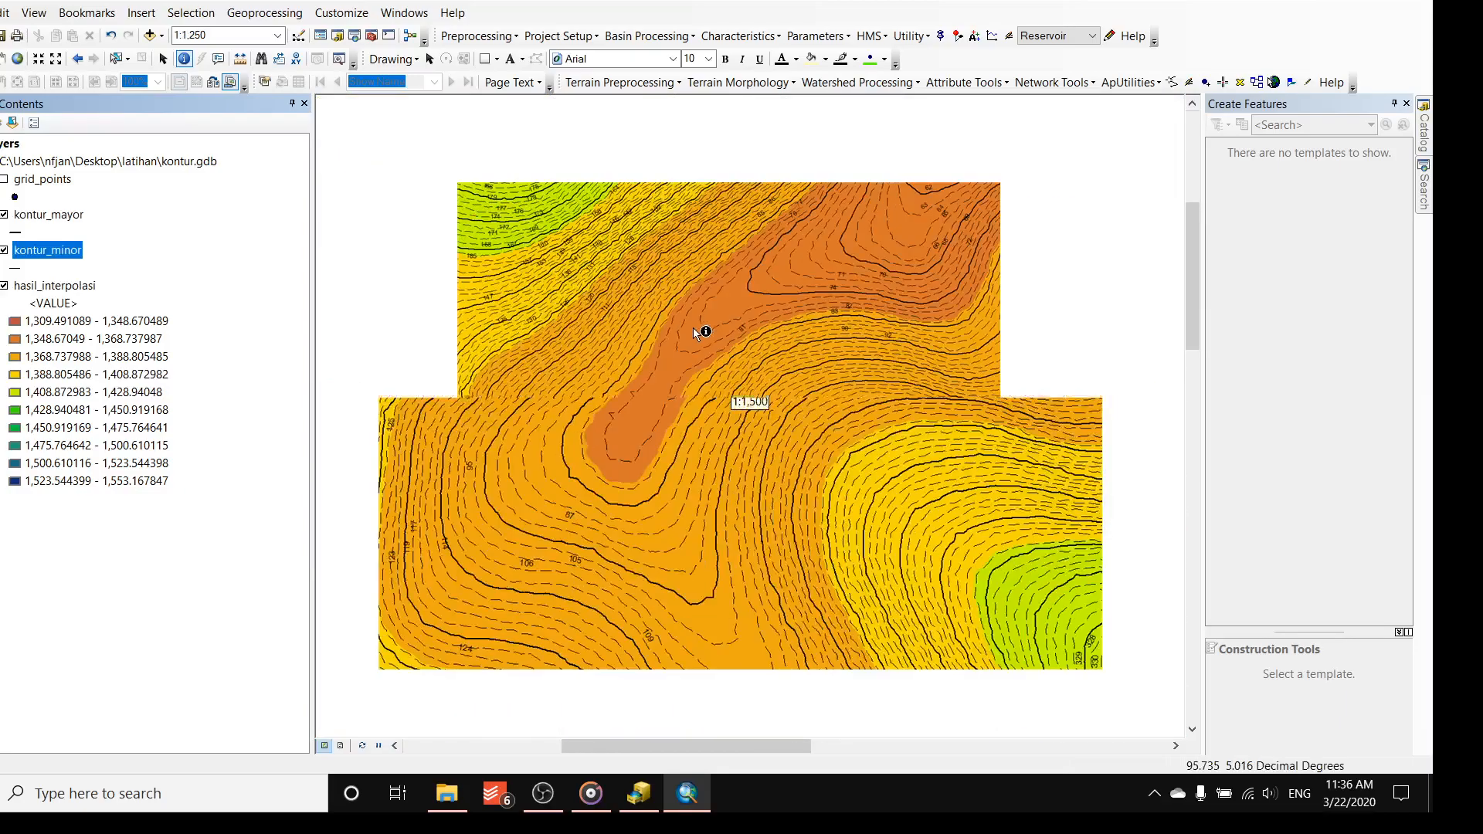
scroll(695, 262, "down", 3)
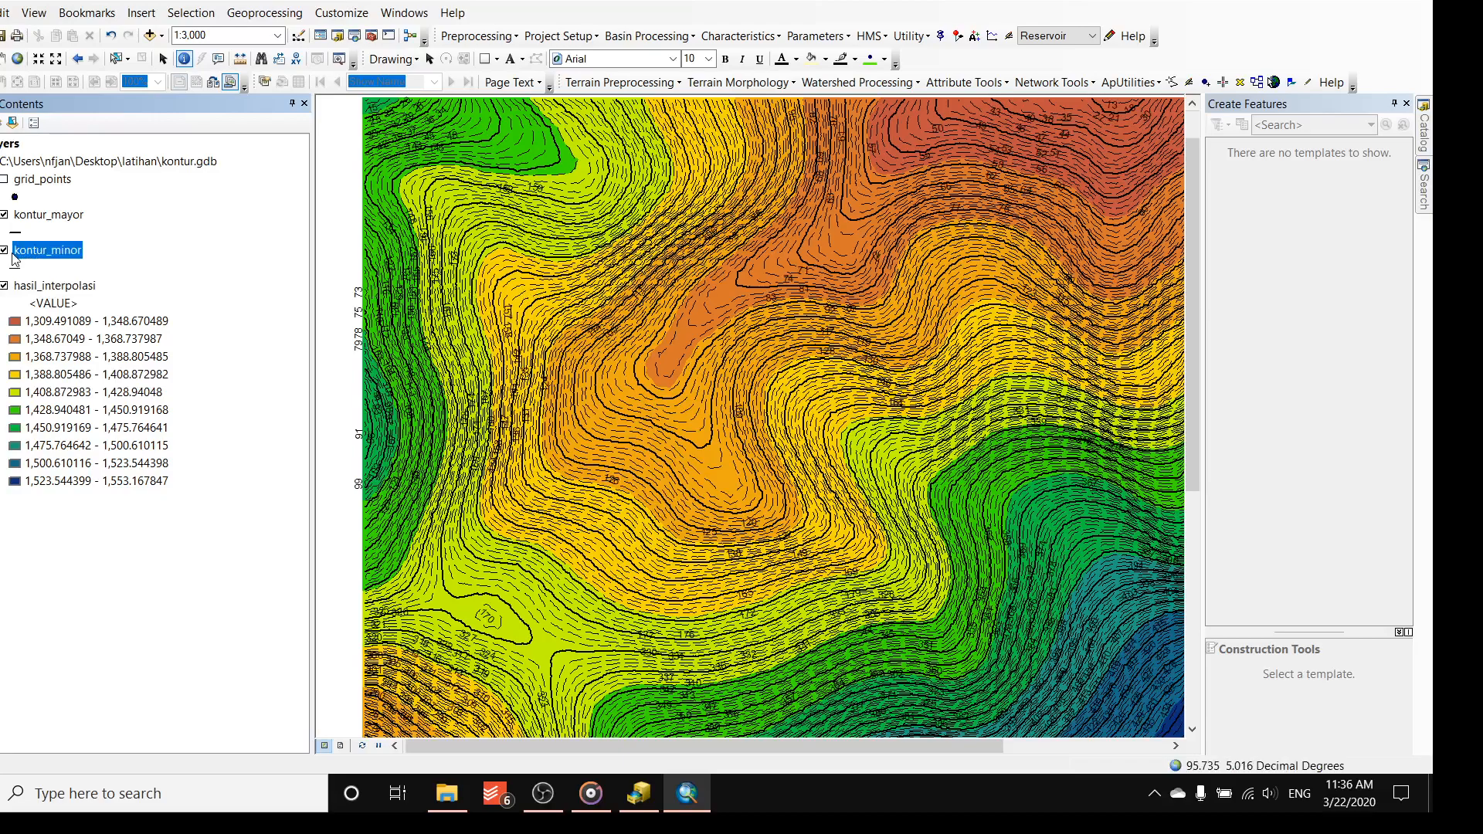
right_click(57, 218)
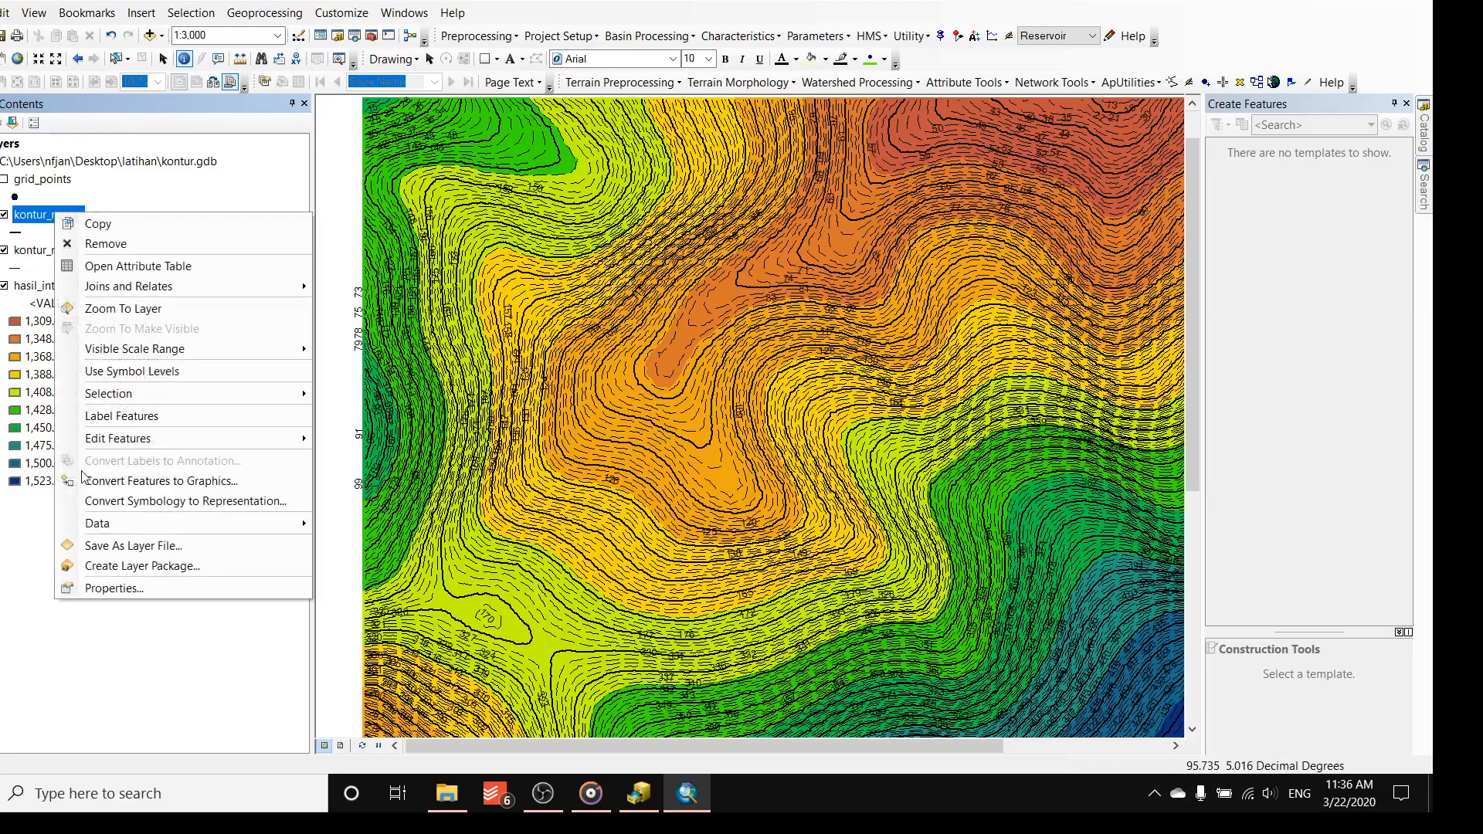
left_click(116, 421)
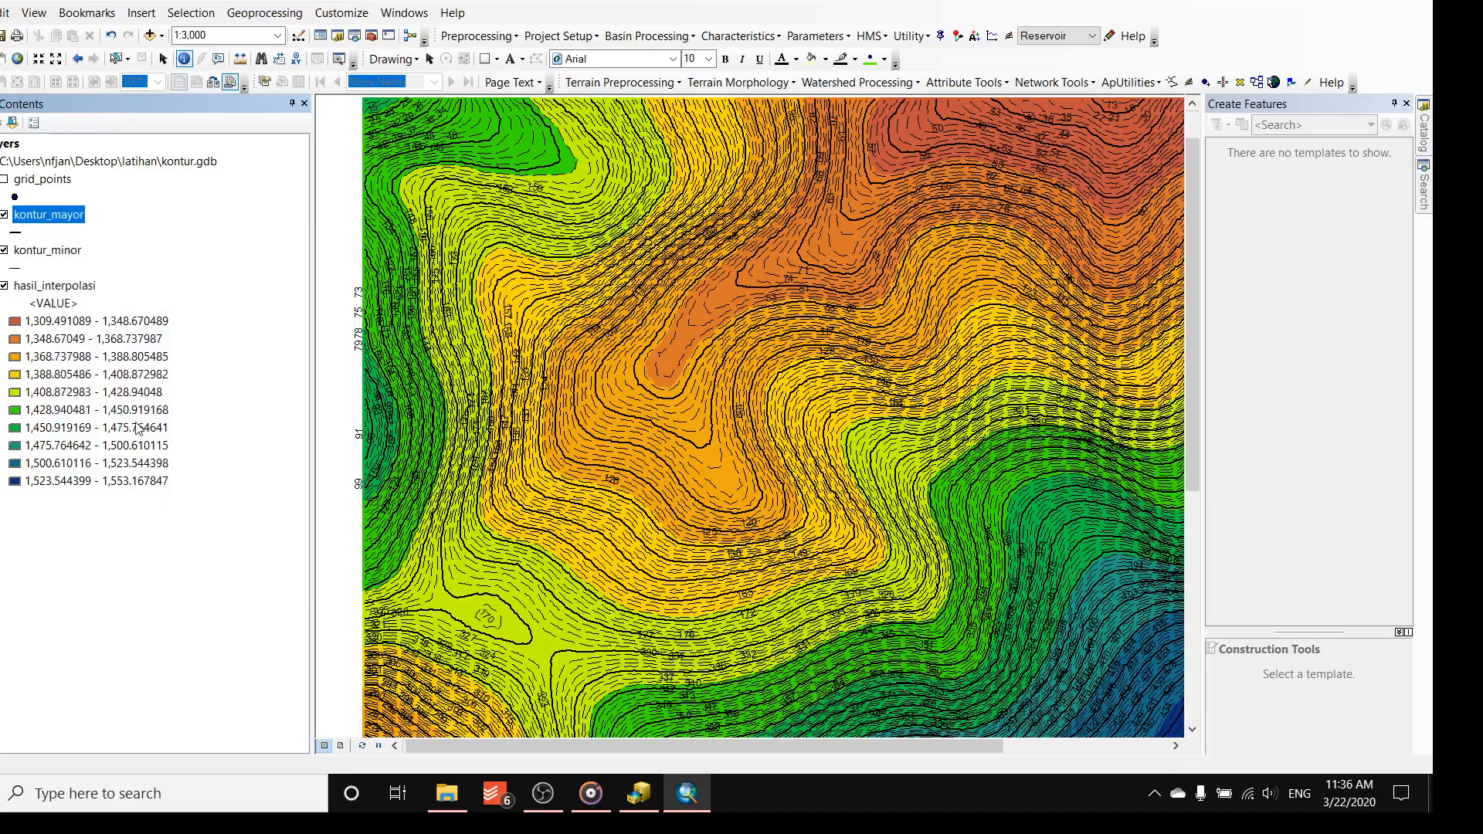
right_click(47, 252)
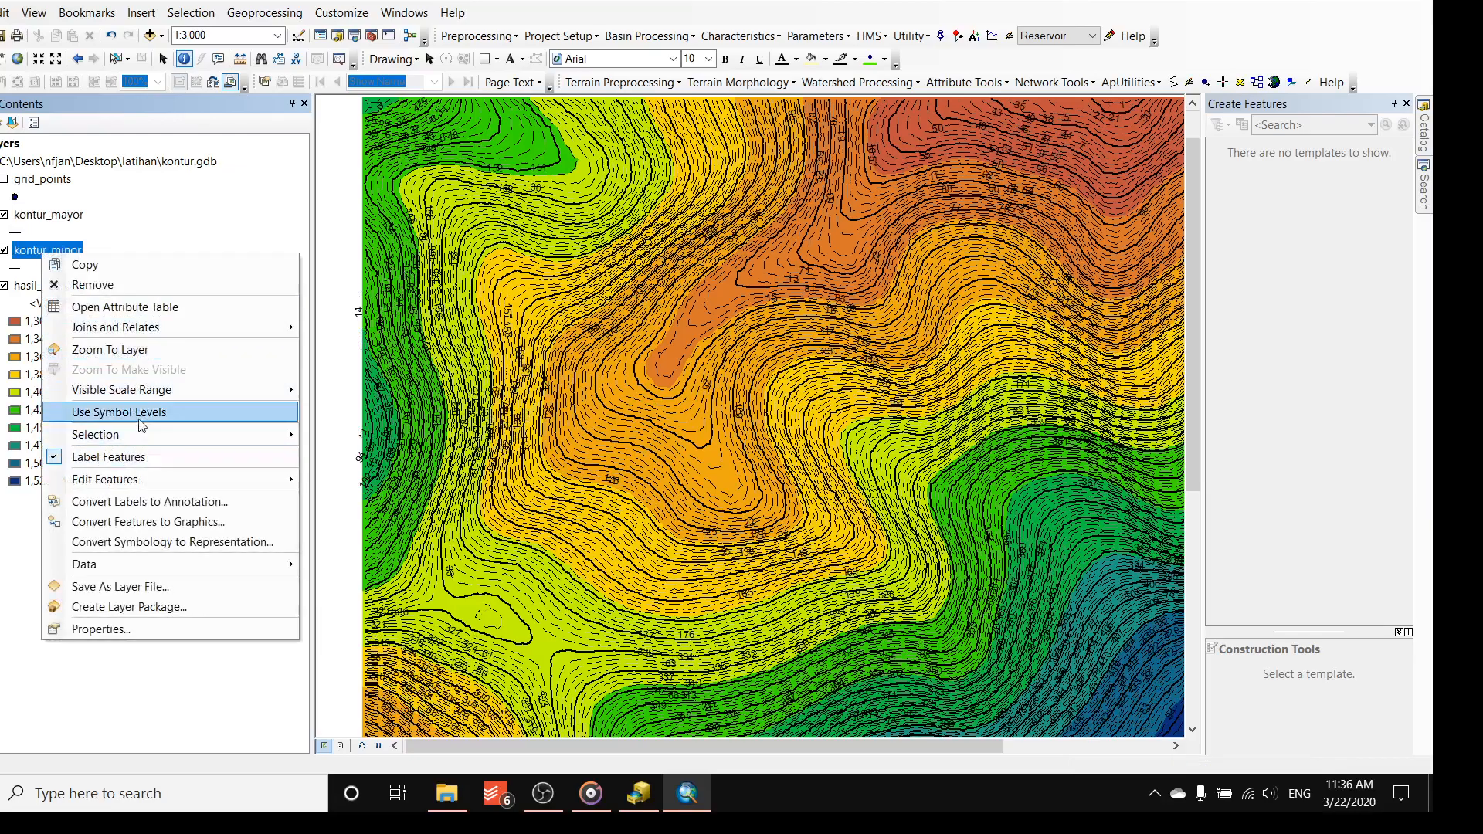
left_click(129, 457)
- Hide the kontur_minor layer so only the major contours and their labels are drawn over the raster
scroll(765, 332, "up", 2)
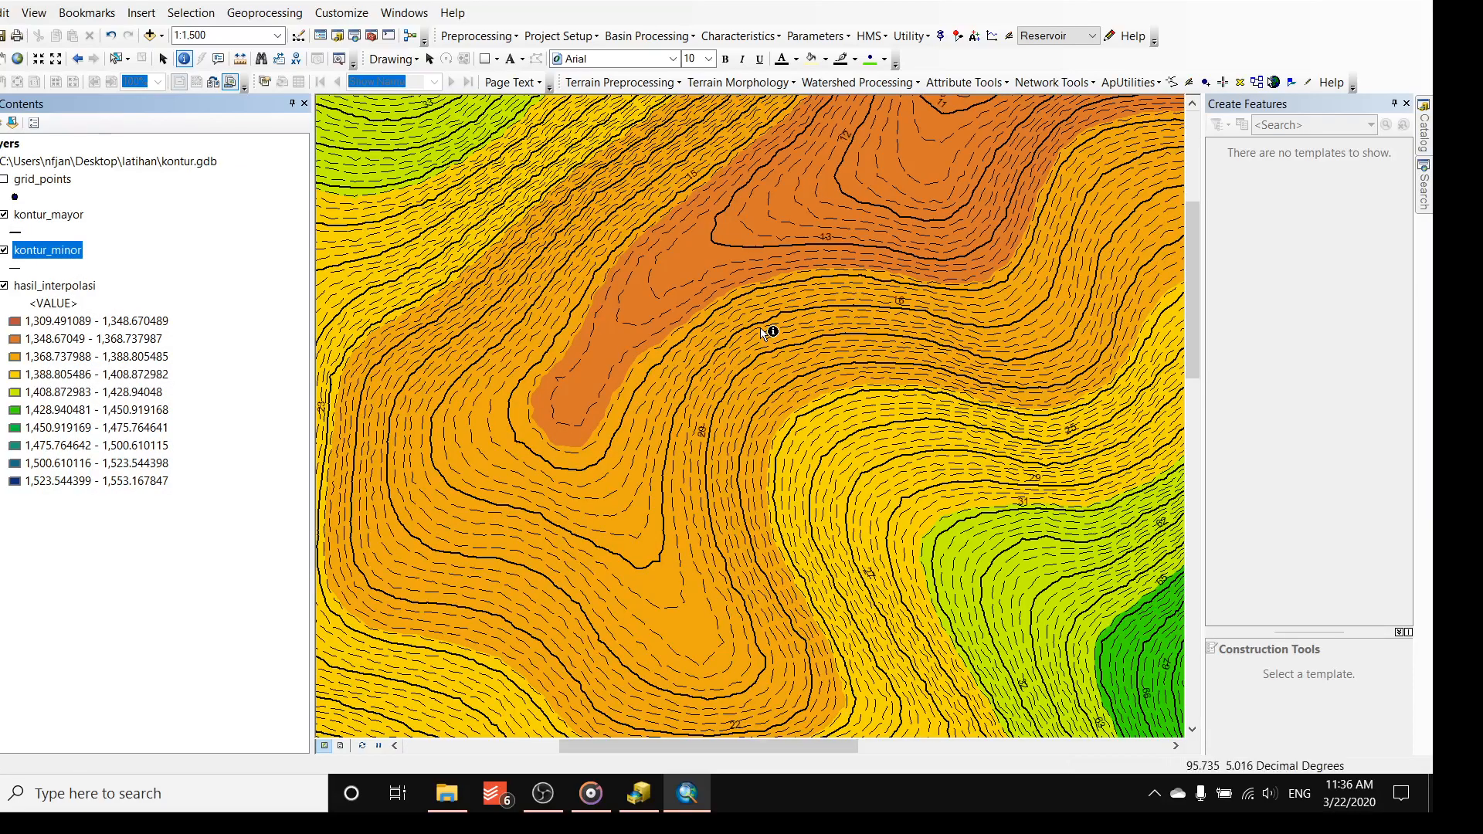
scroll(819, 327, "down", 2)
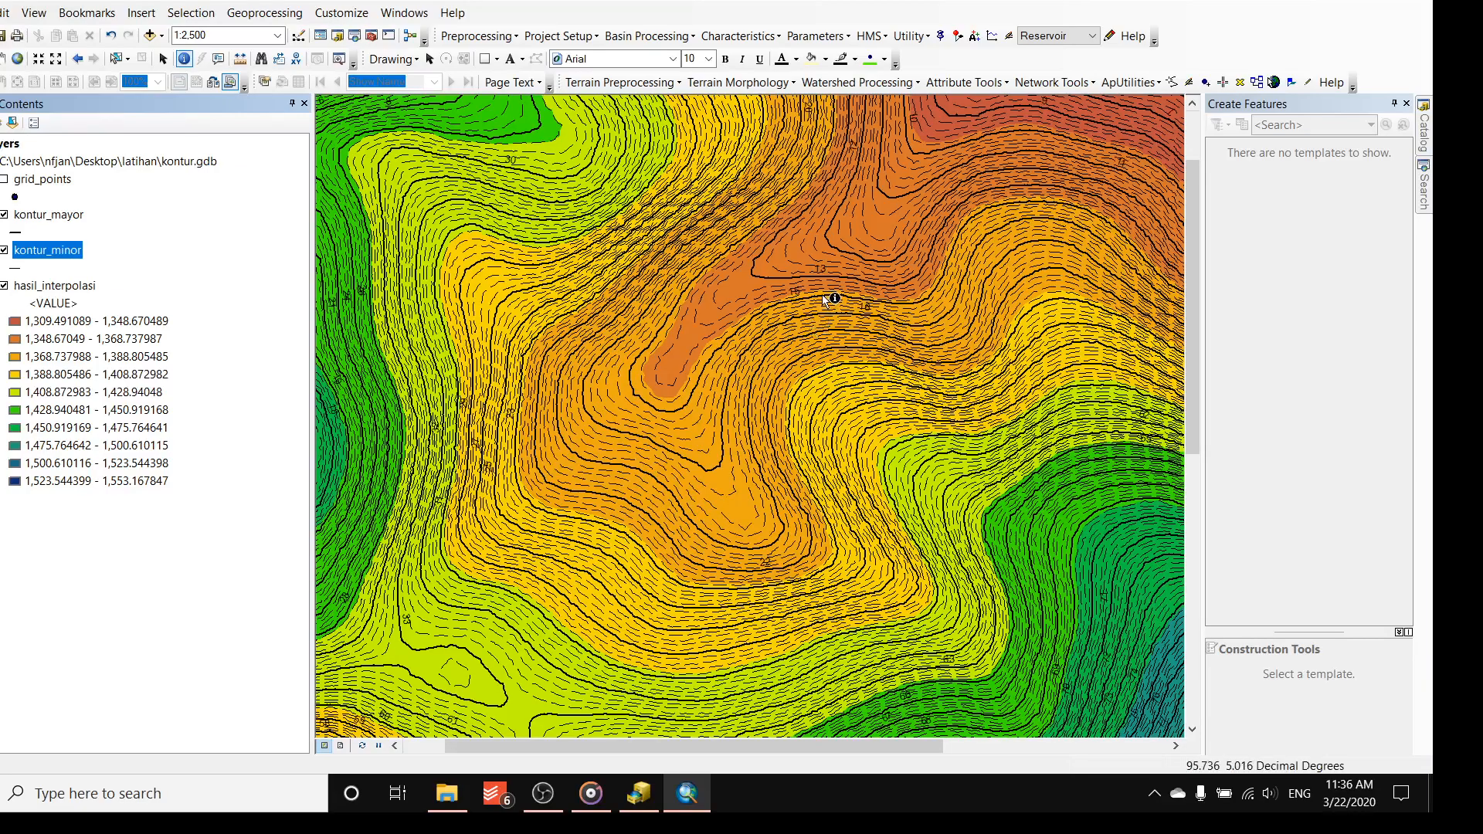
scroll(773, 390, "up", 4)
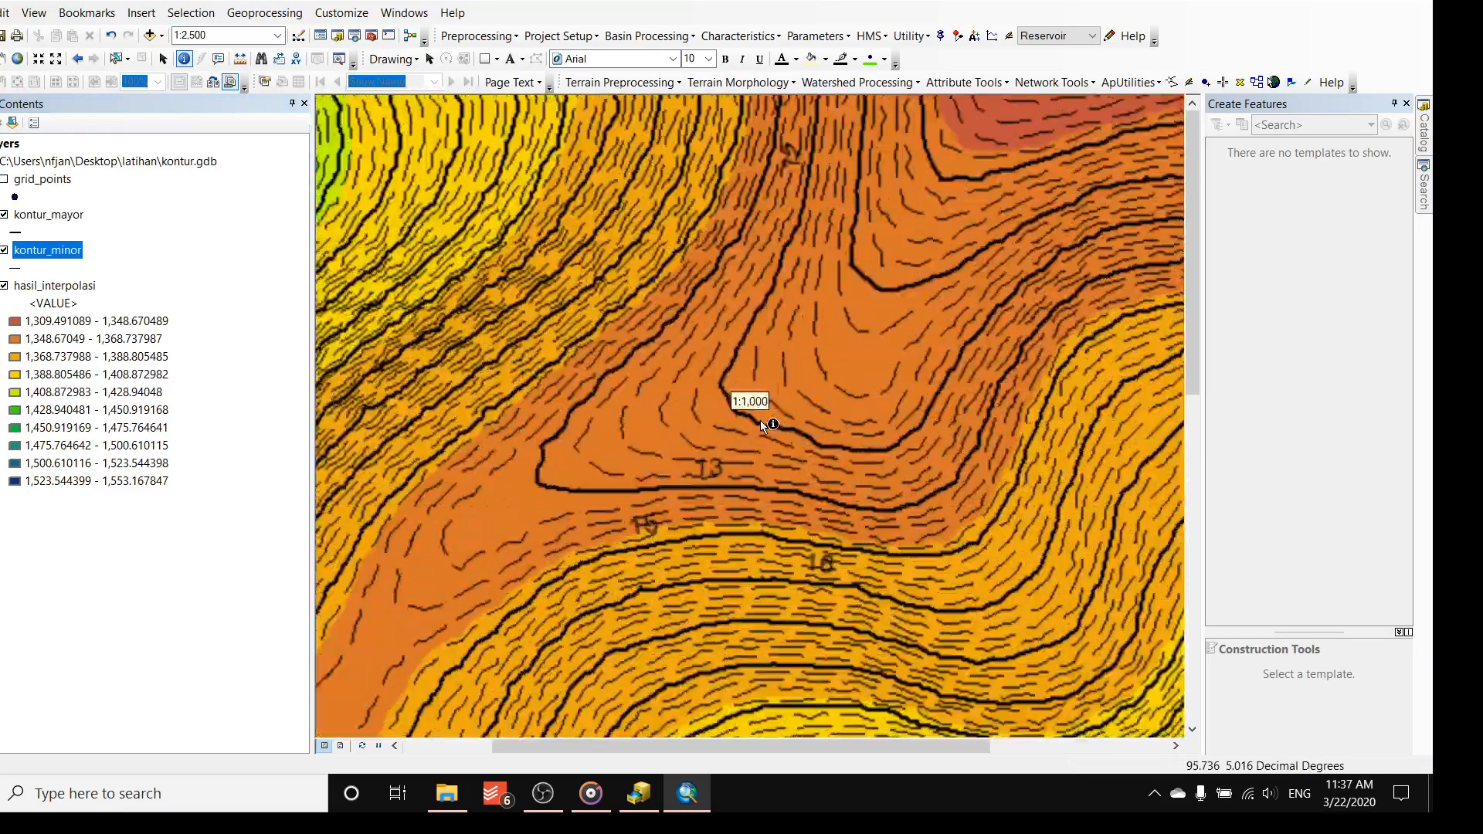
scroll(764, 425, "up", 2)
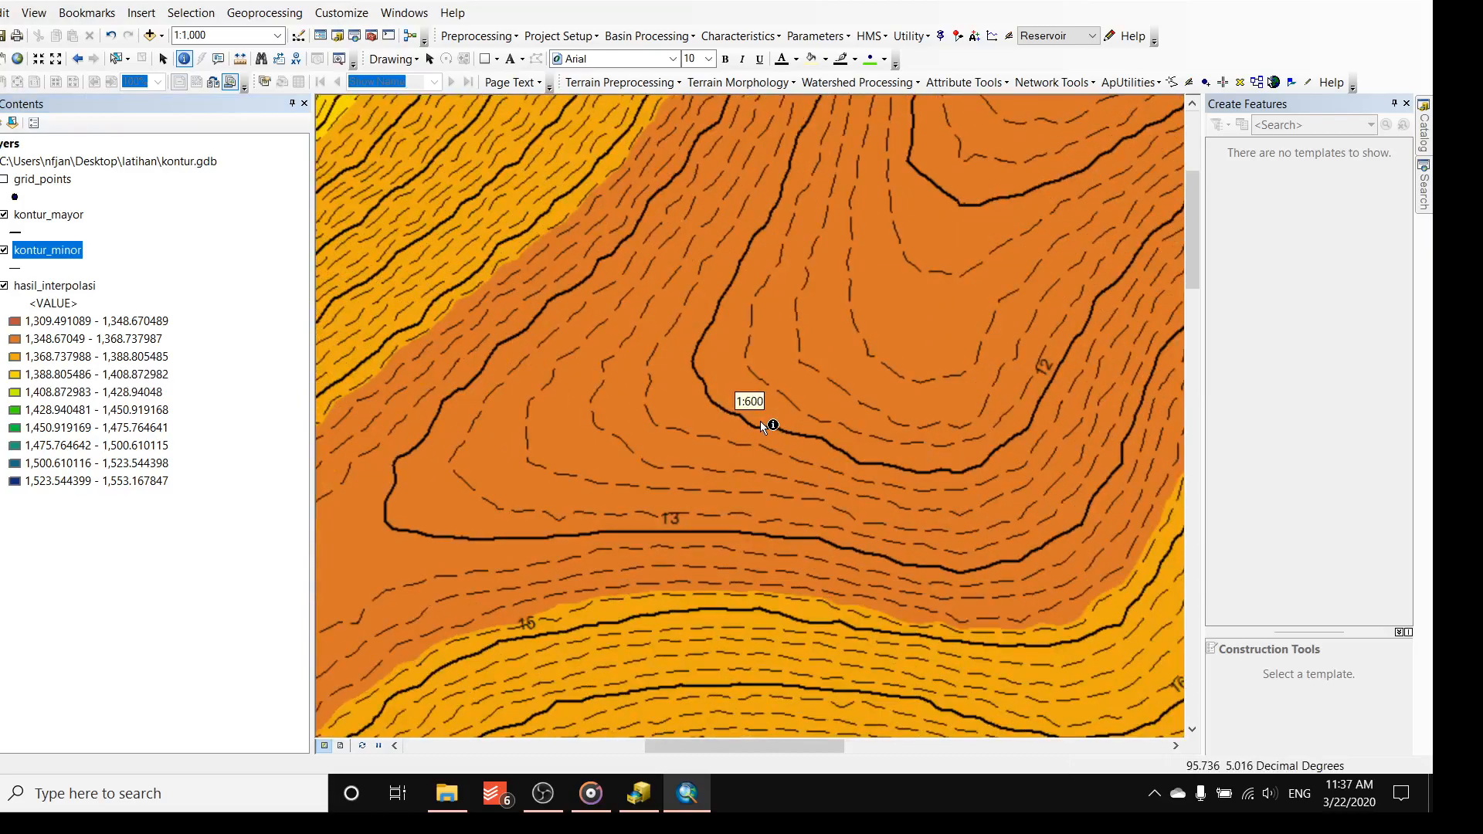
scroll(763, 425, "down", 2)
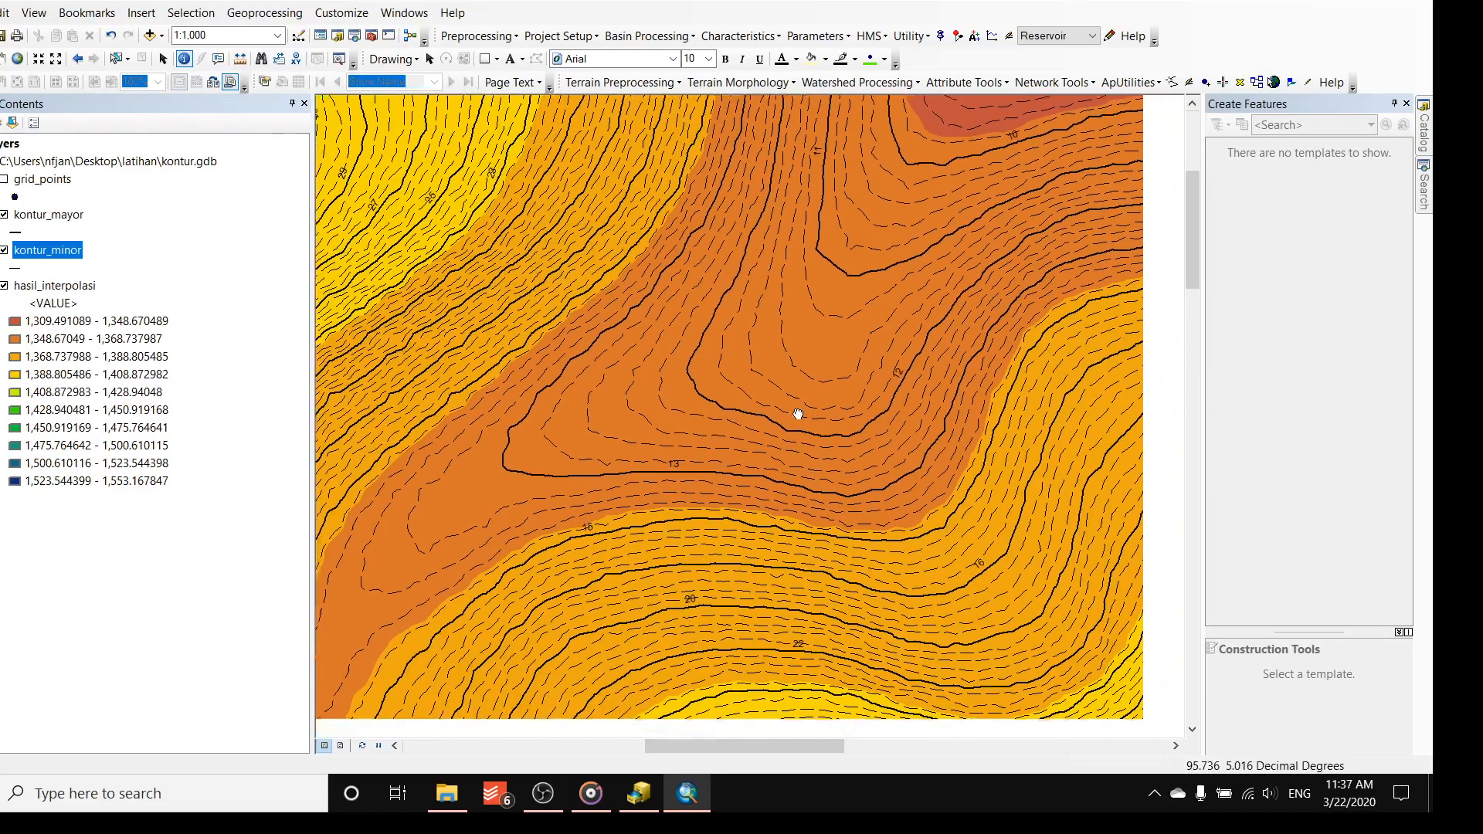
right_click(46, 251)
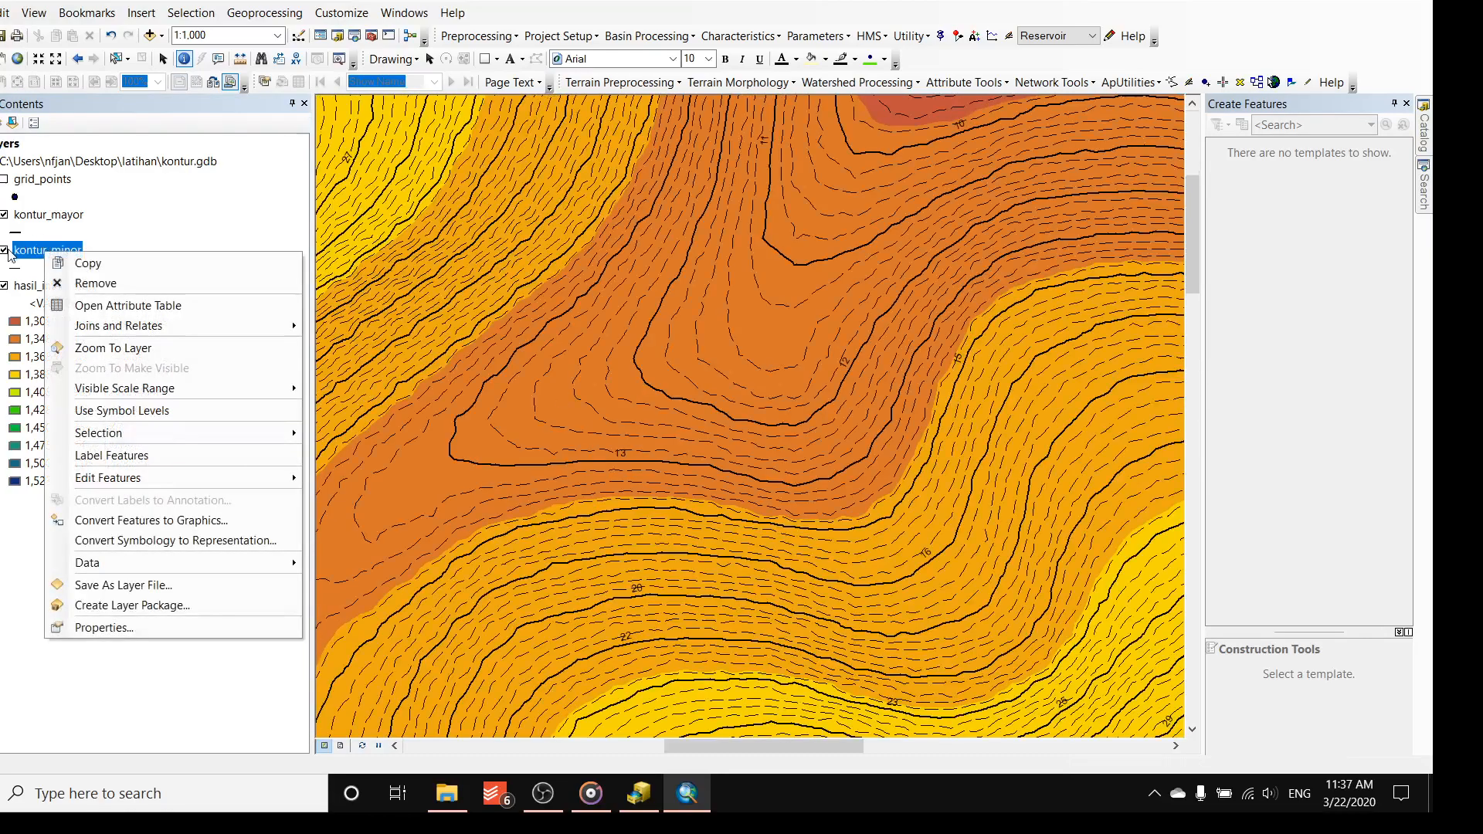
left_click(5, 251)
- Label the kontur_mayor layer with the Contour field and accept the layer properties
right_click(46, 215)
left_click(103, 592)
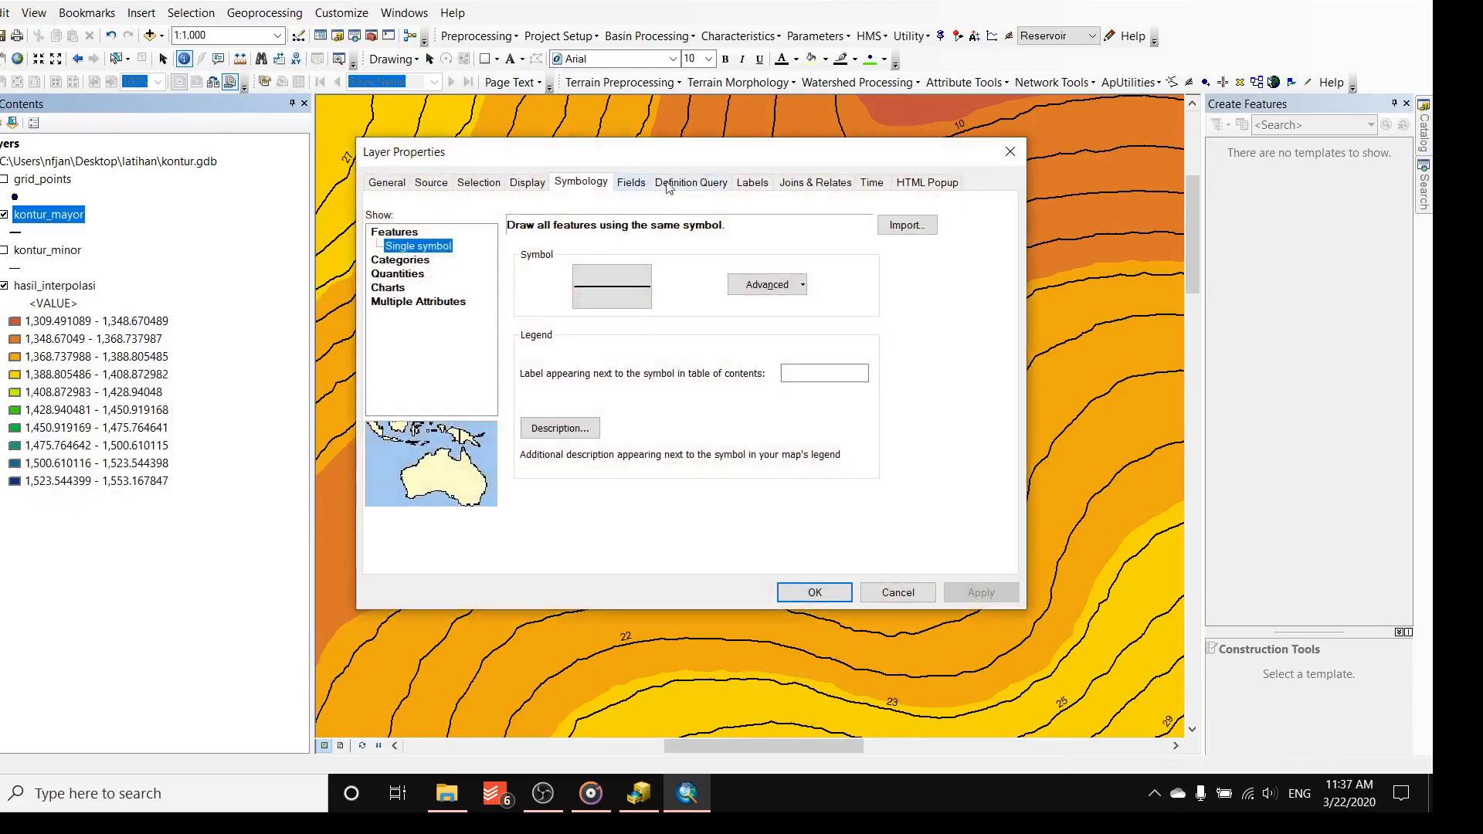
left_click(760, 184)
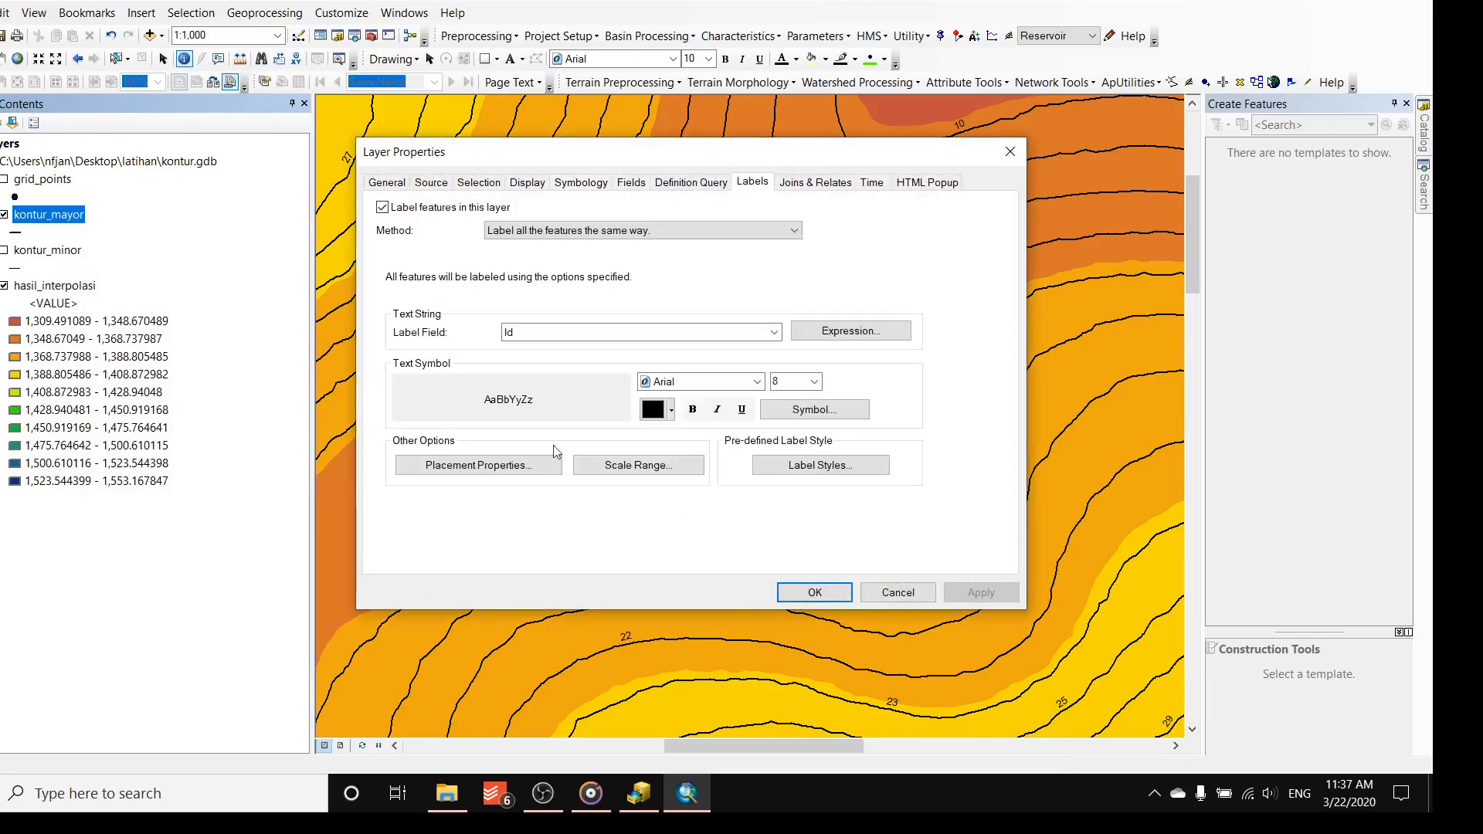
left_click(772, 332)
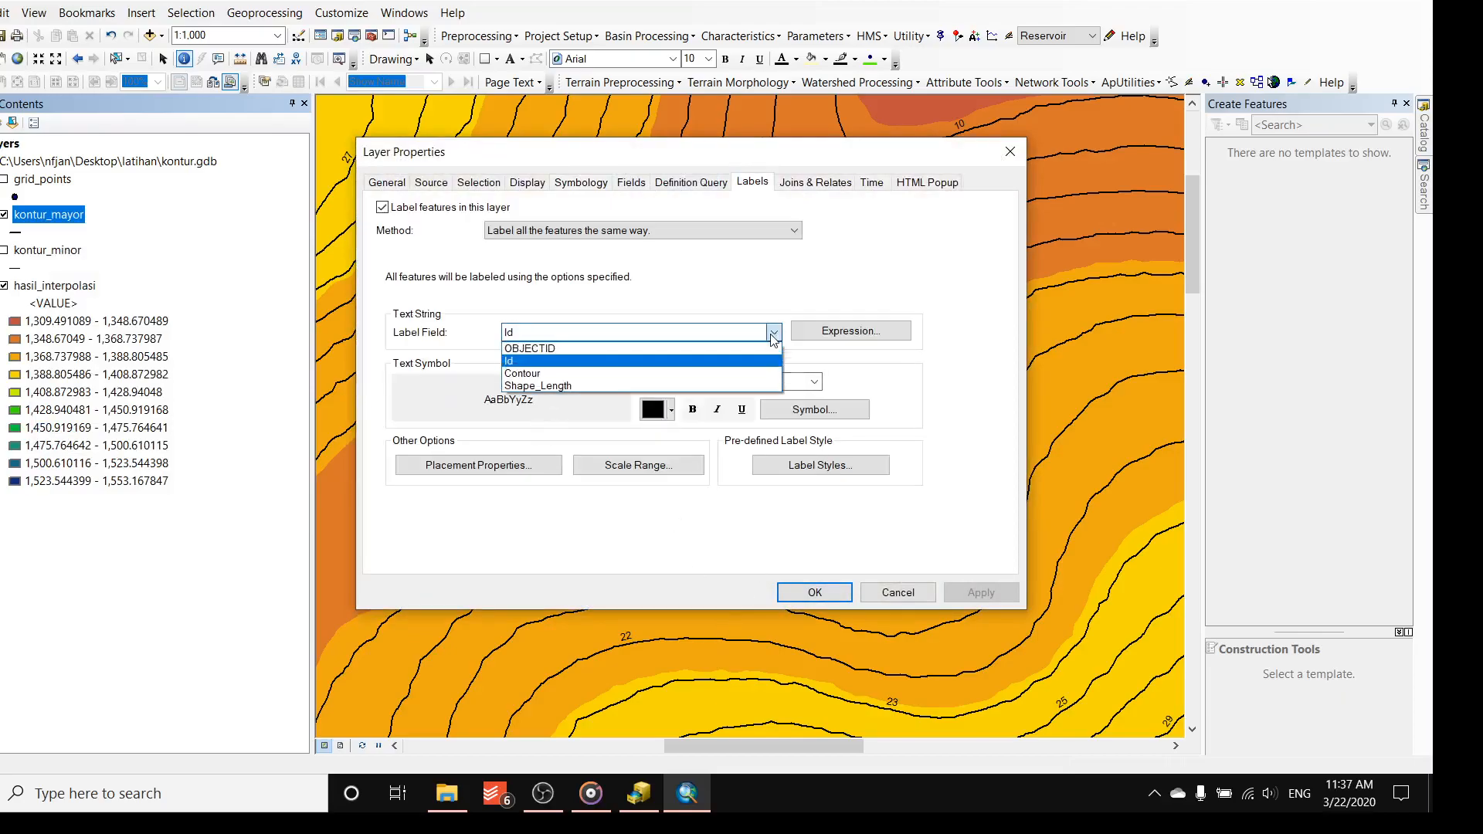
left_click(591, 371)
left_click(956, 591)
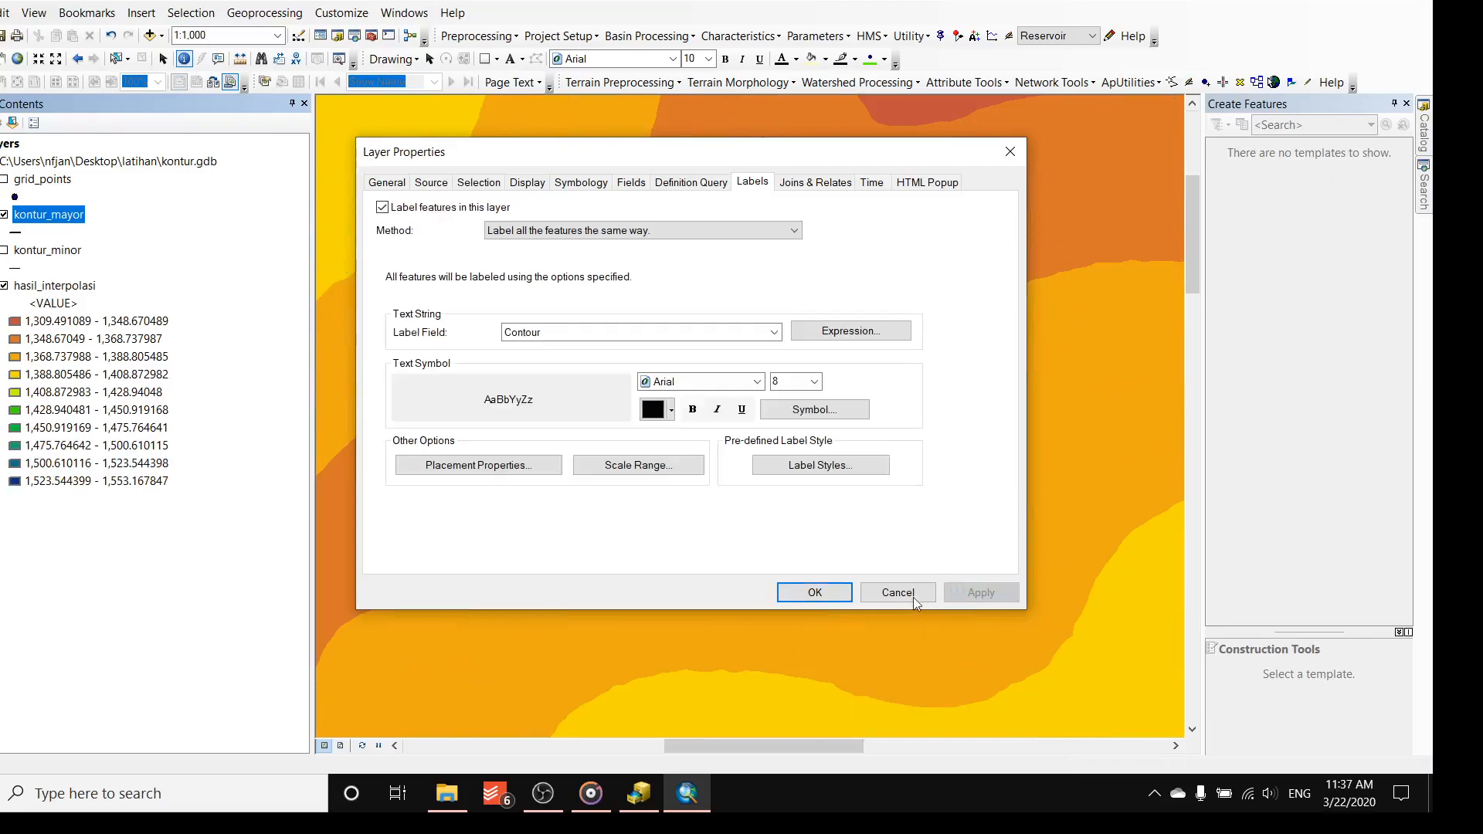
left_click(801, 585)
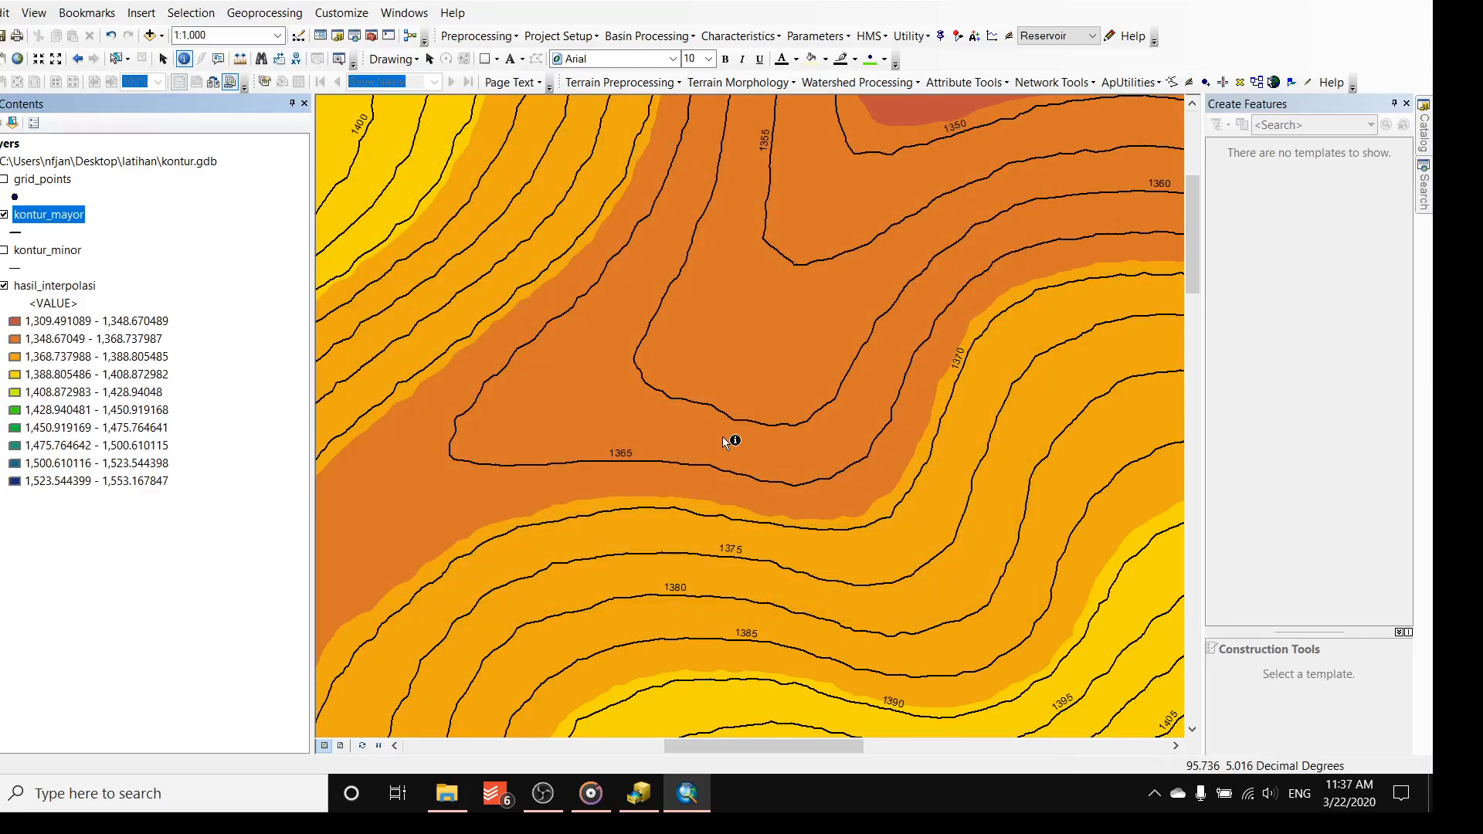
- Make the kontur_minor layer visible again alongside the labelled major contours
scroll(784, 366, "up", 2)
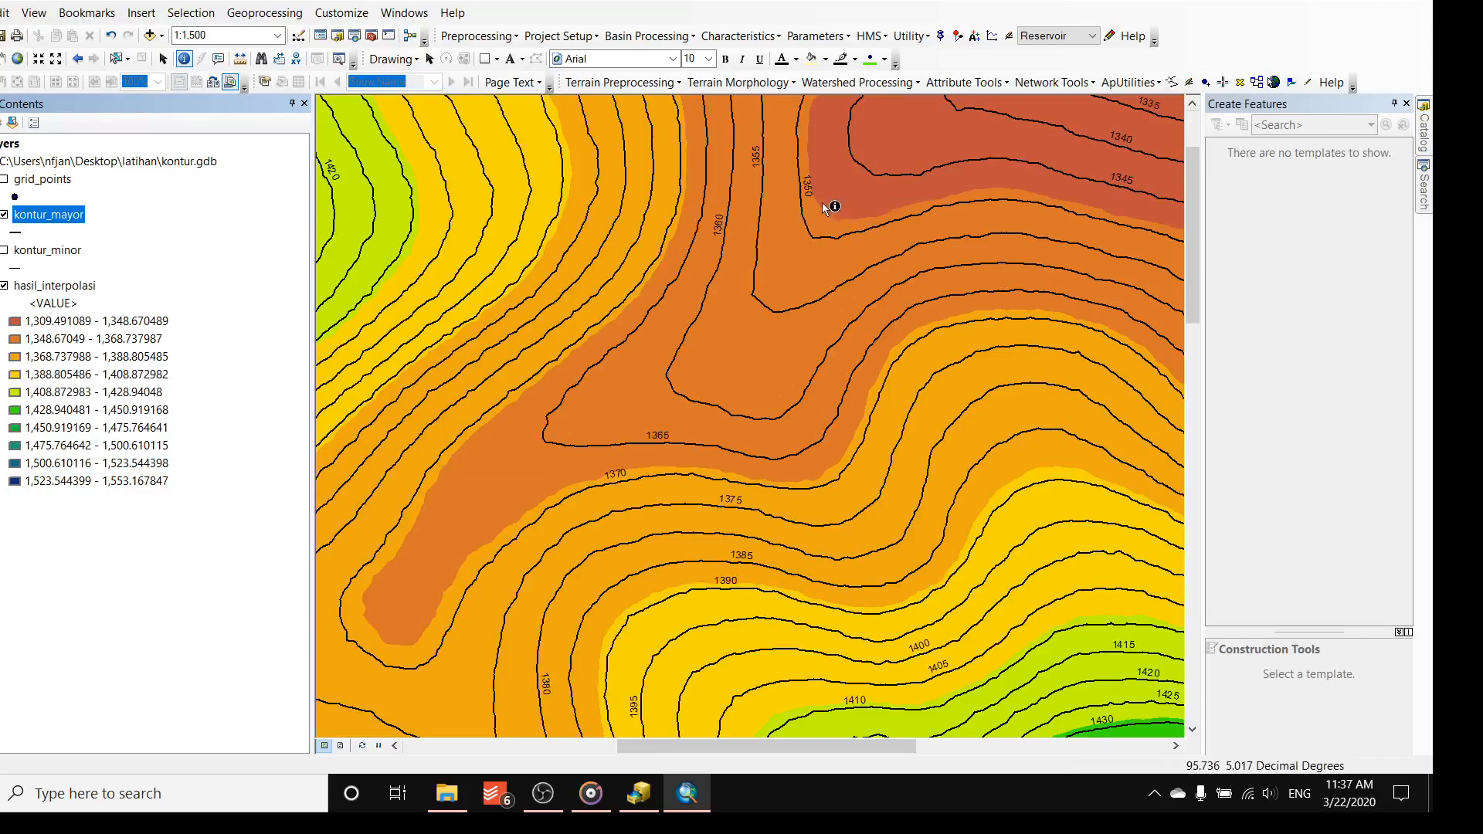
left_click(5, 251)
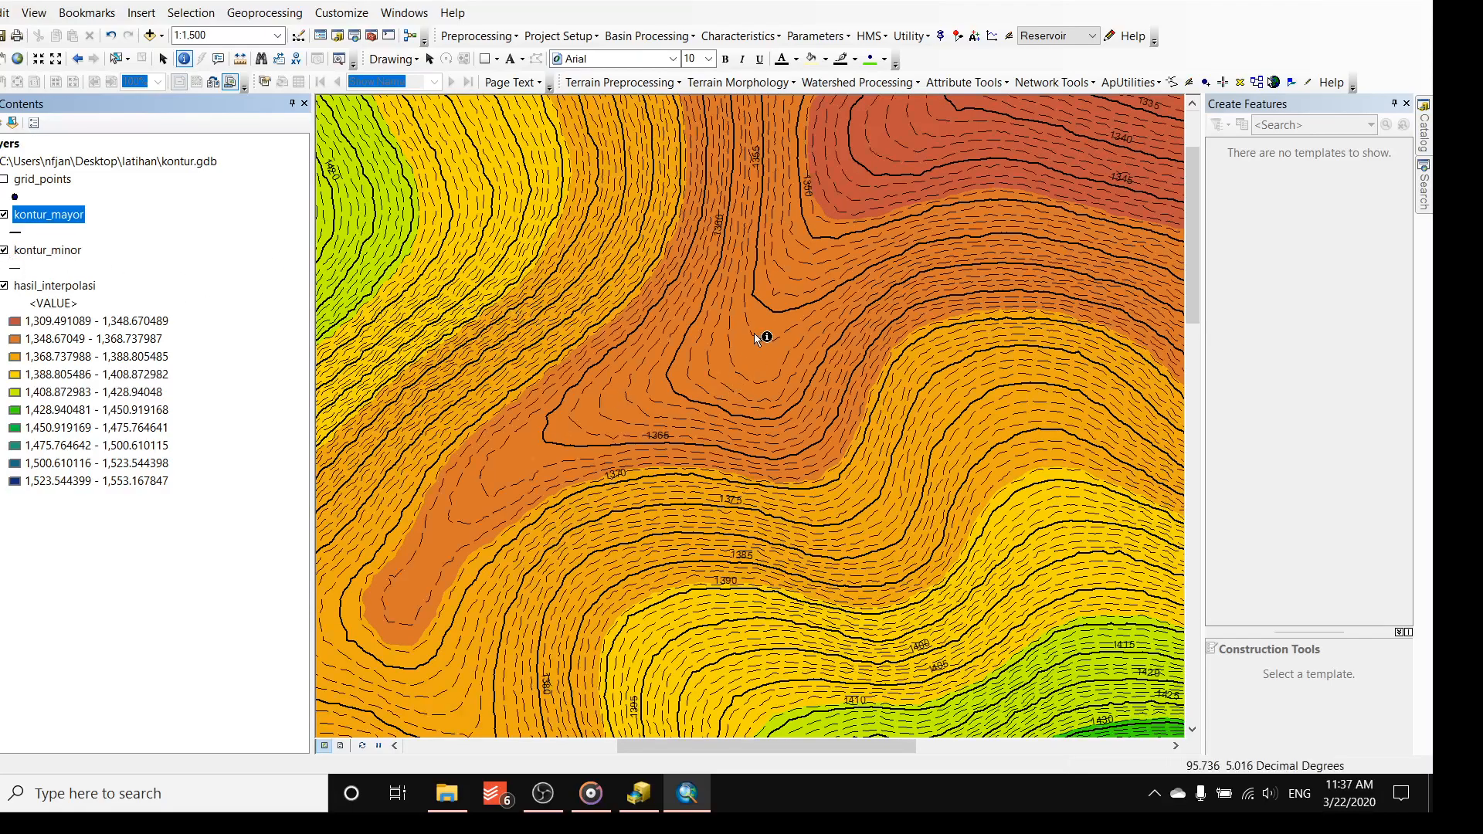
scroll(755, 338, "up", 4)
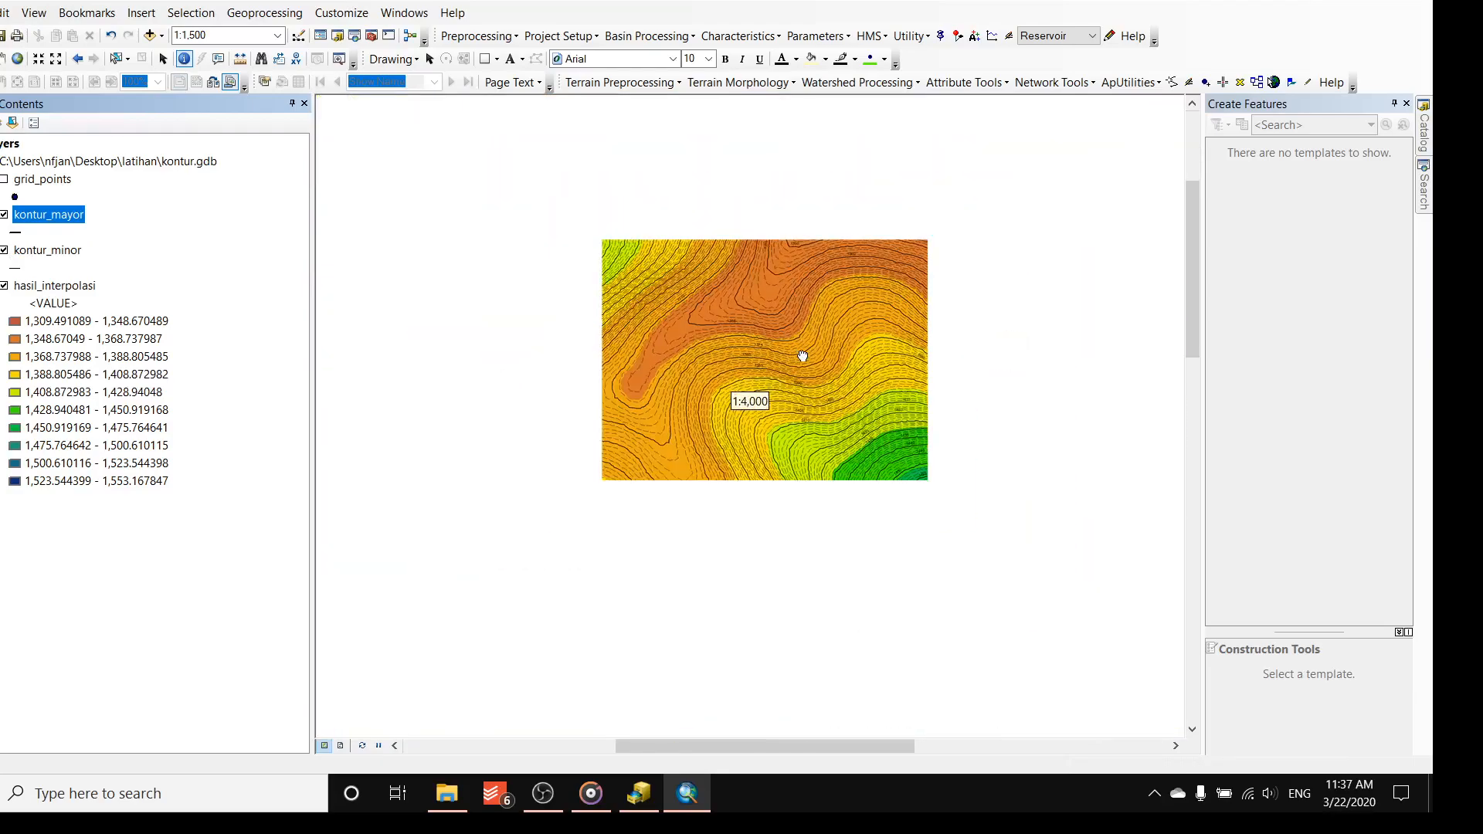
scroll(798, 357, "up", 3)
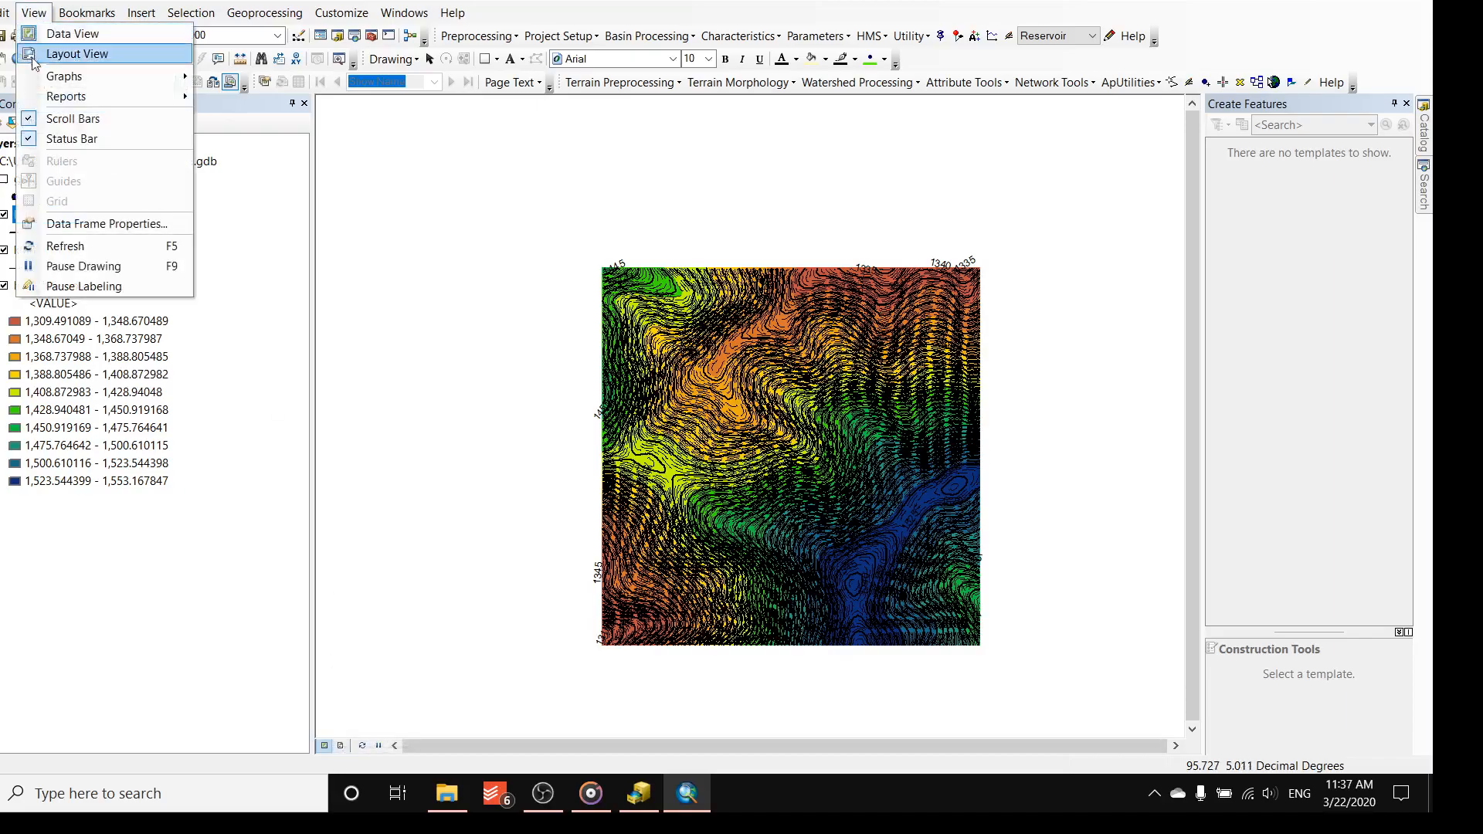
- Switch to the layout view and set the map page to A3 landscape, without using the printer paper settings
left_click(77, 53)
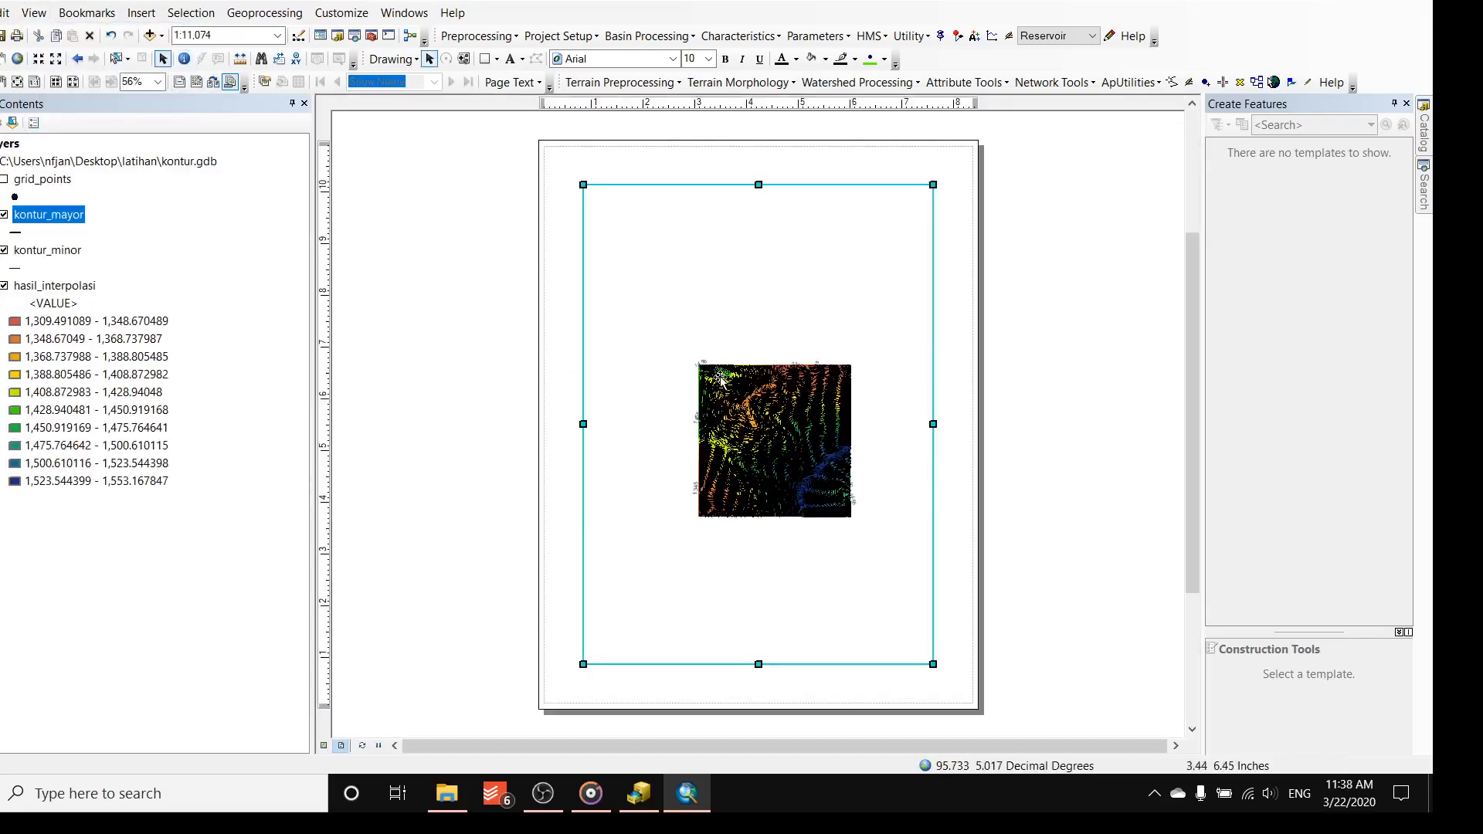
left_click(1026, 374)
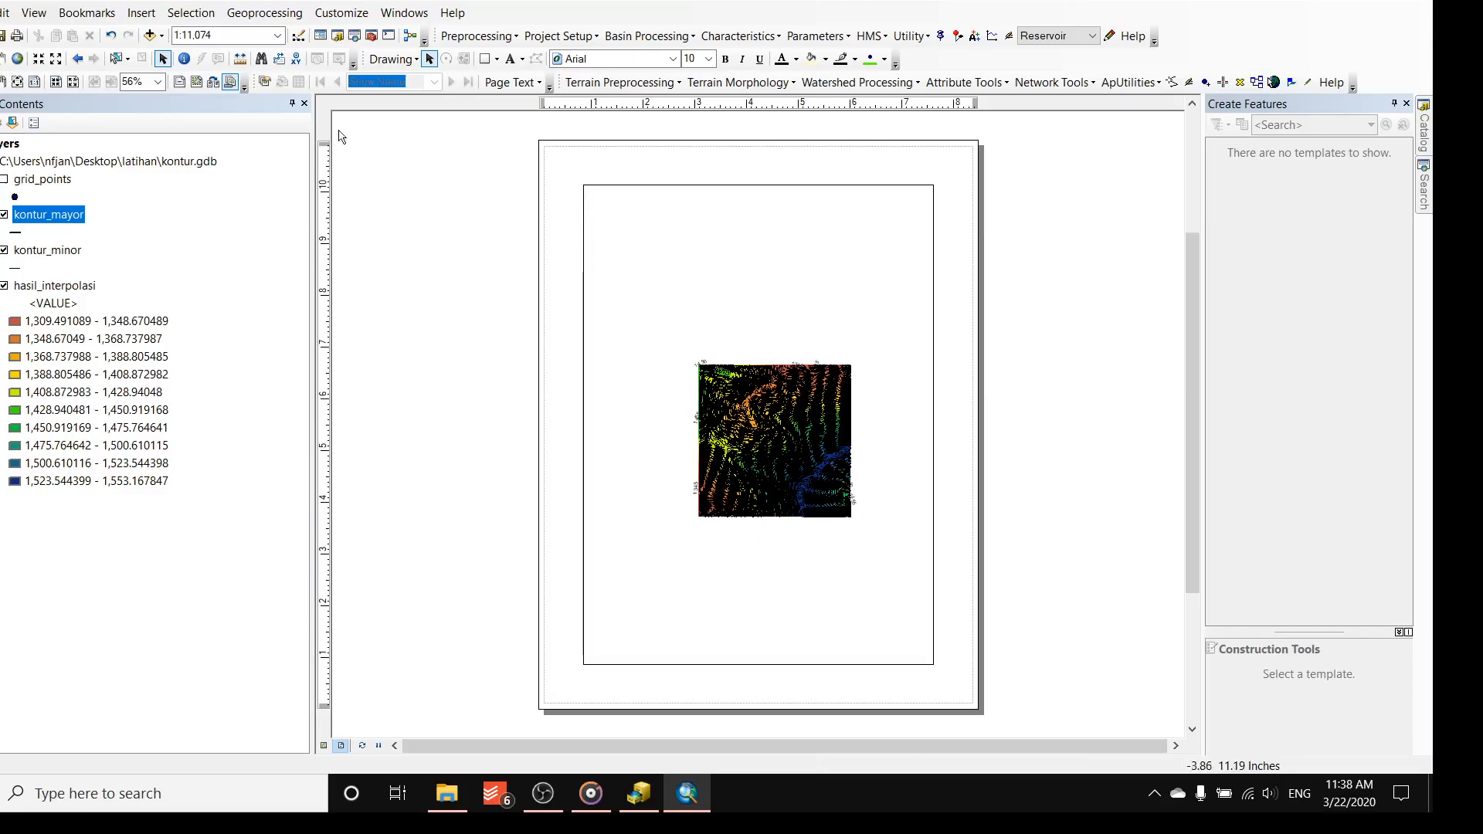
left_click(0, 13)
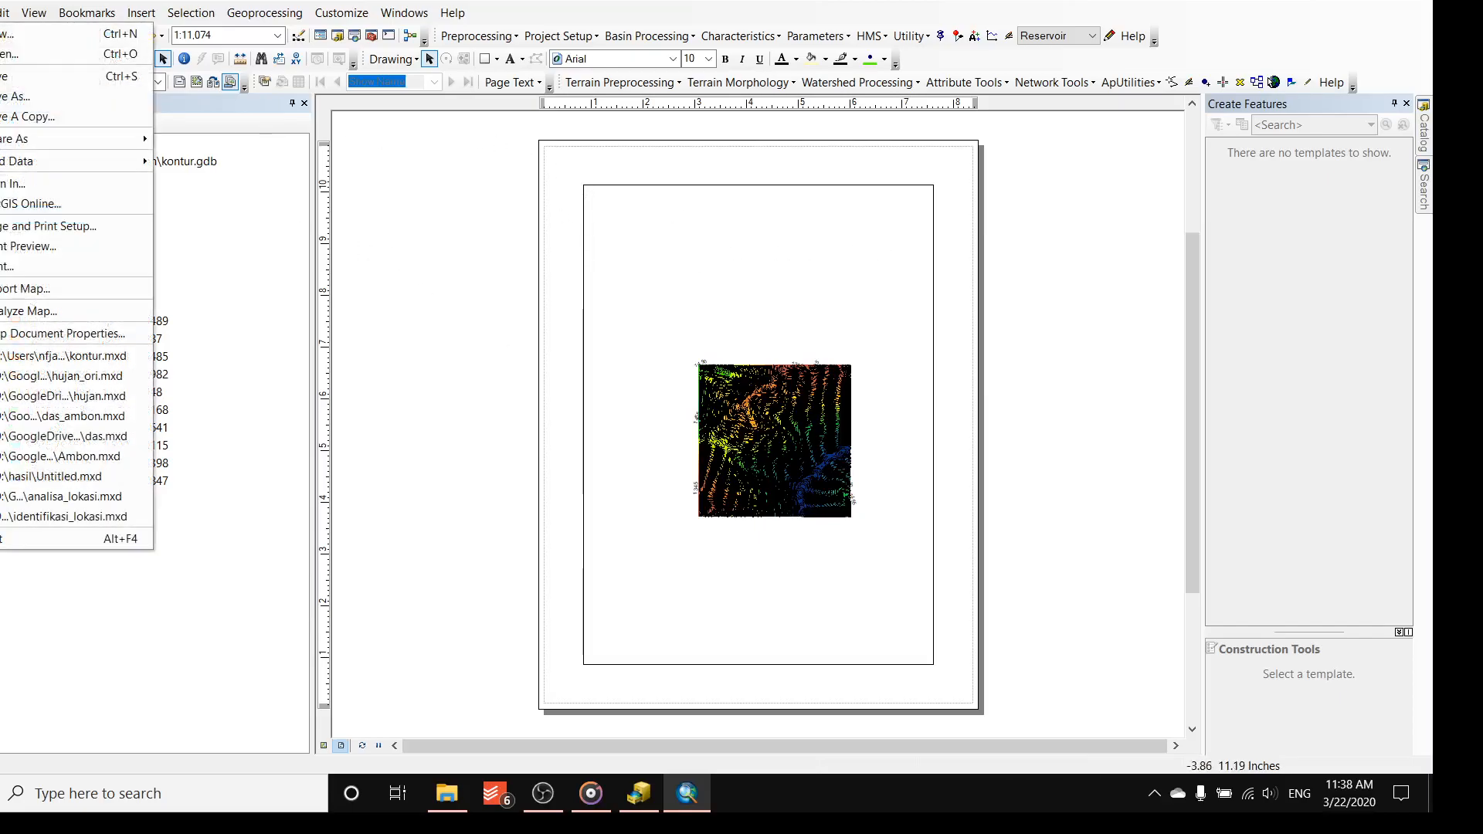
left_click(5, 231)
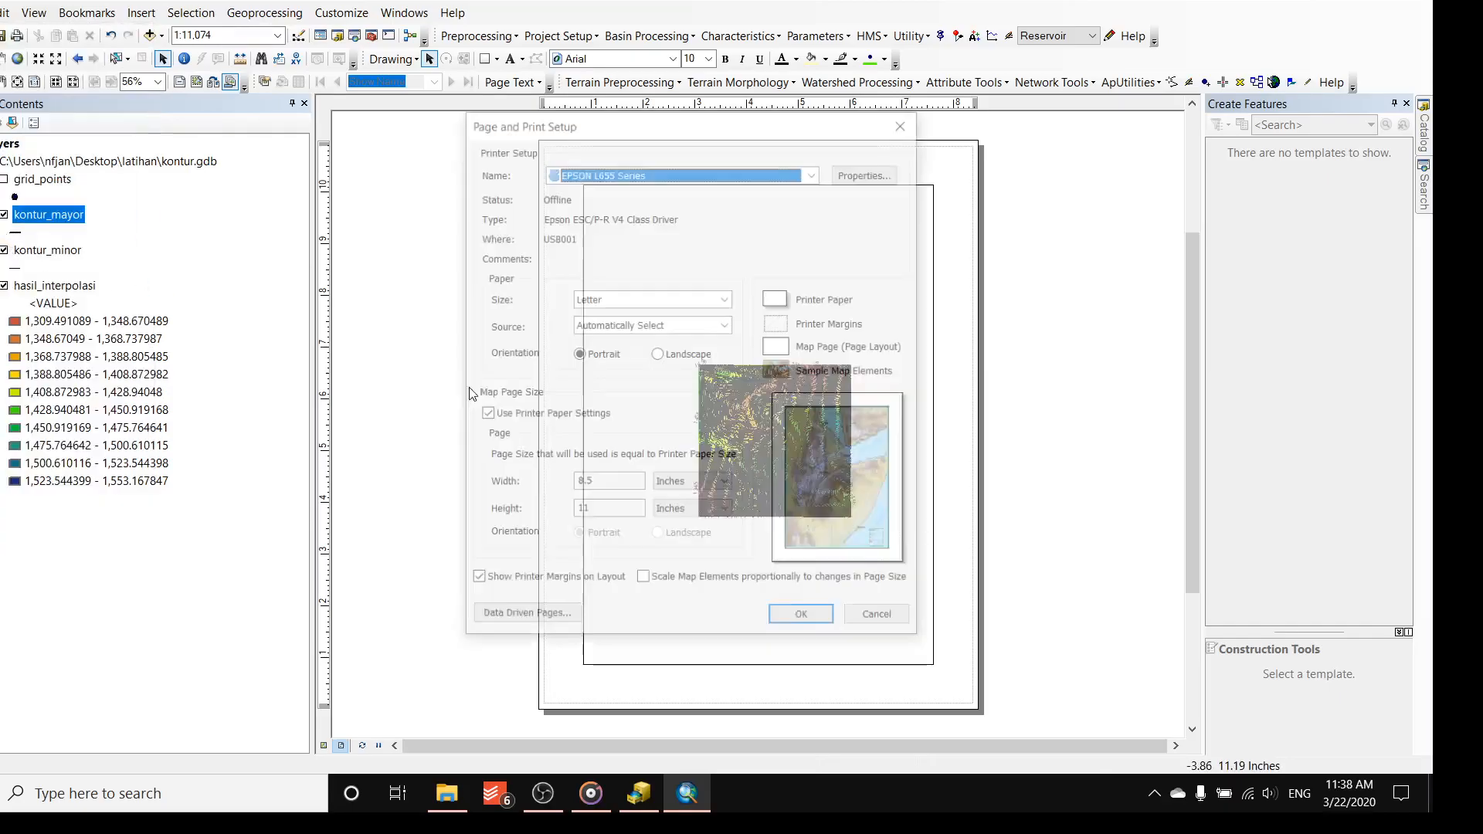
left_click(503, 417)
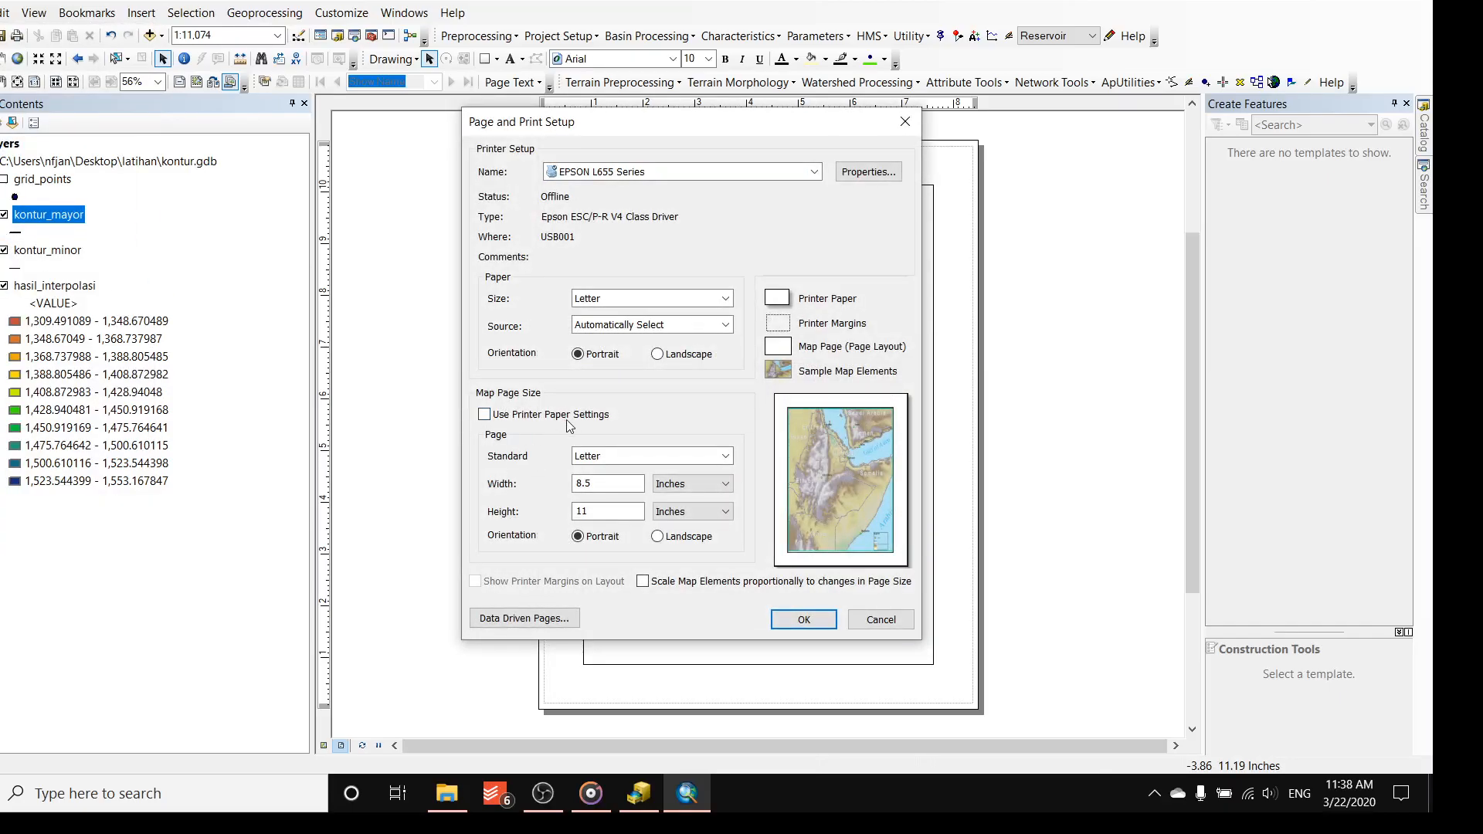
left_click(651, 456)
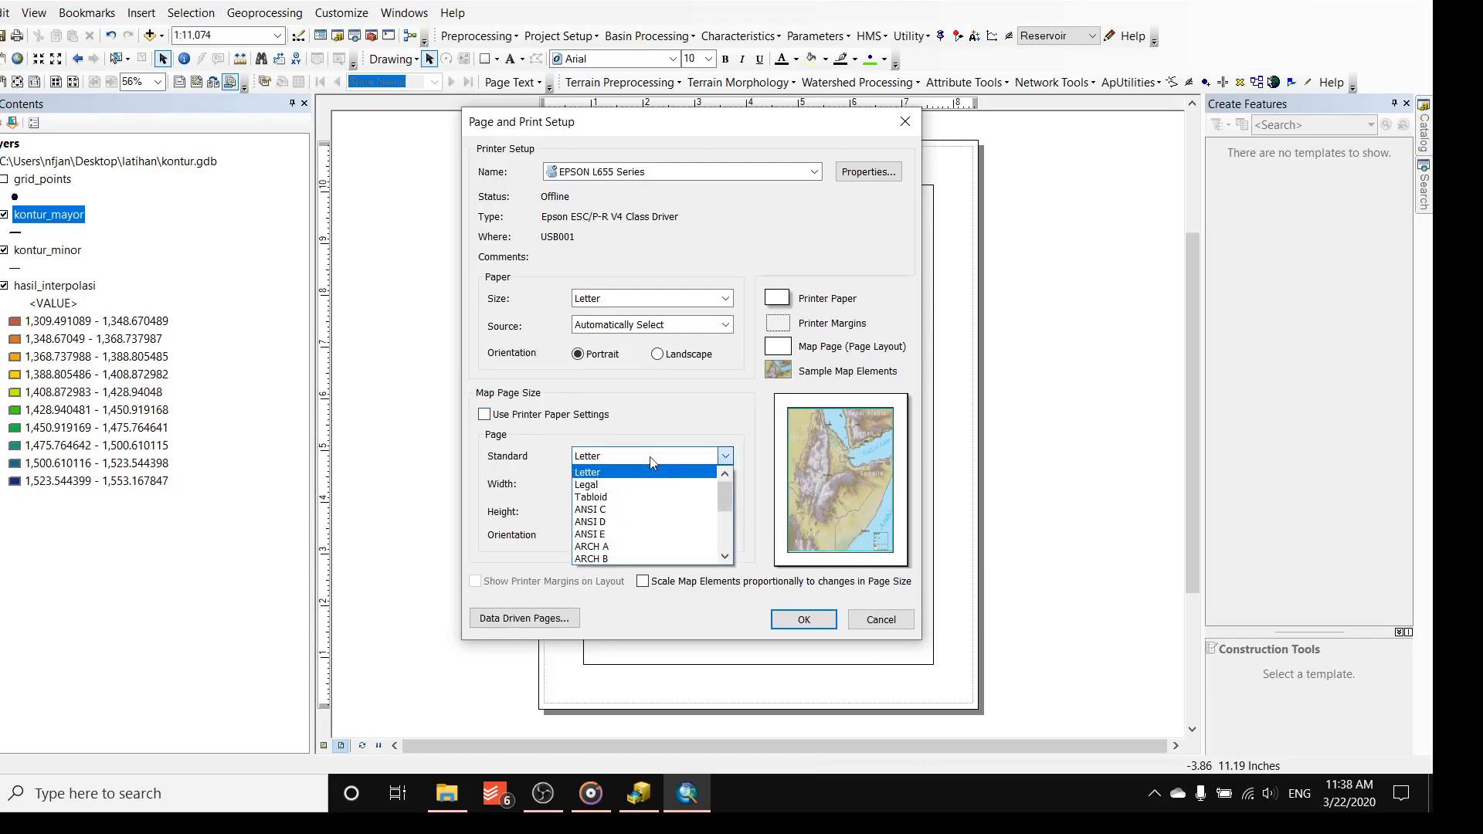
scroll(601, 532, "down", 4)
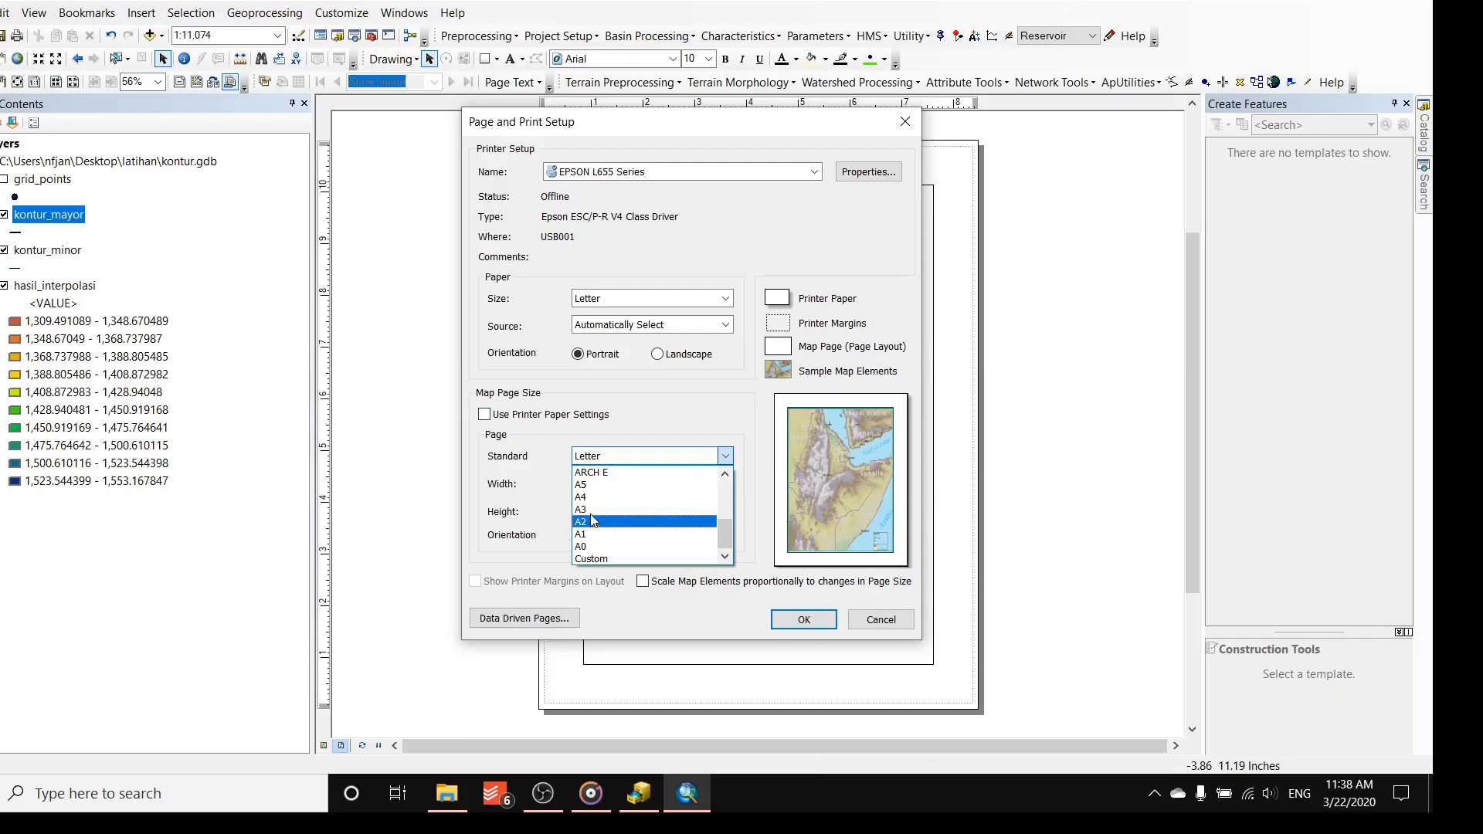
left_click(591, 509)
left_click(658, 538)
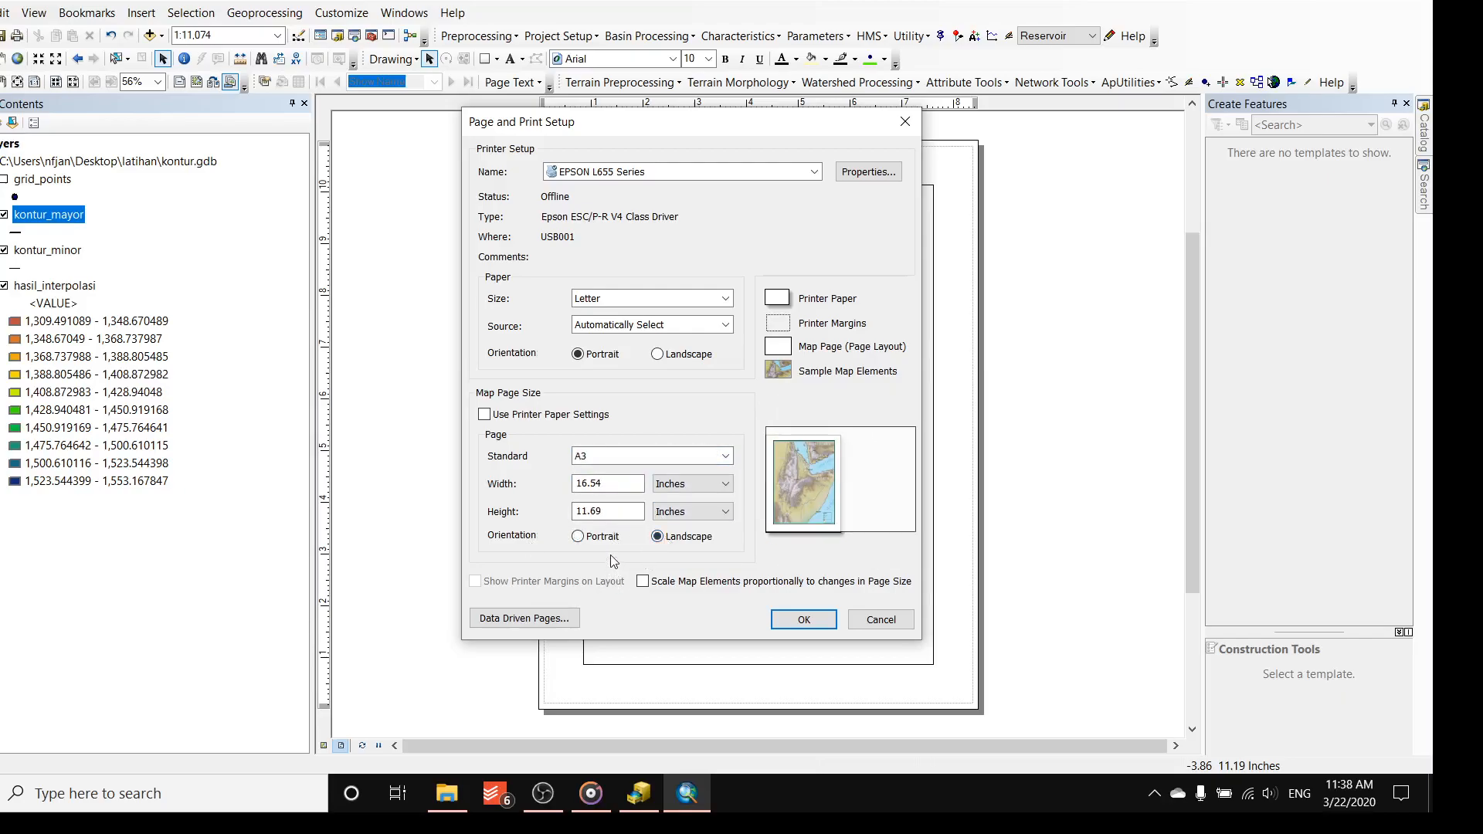
left_click(779, 618)
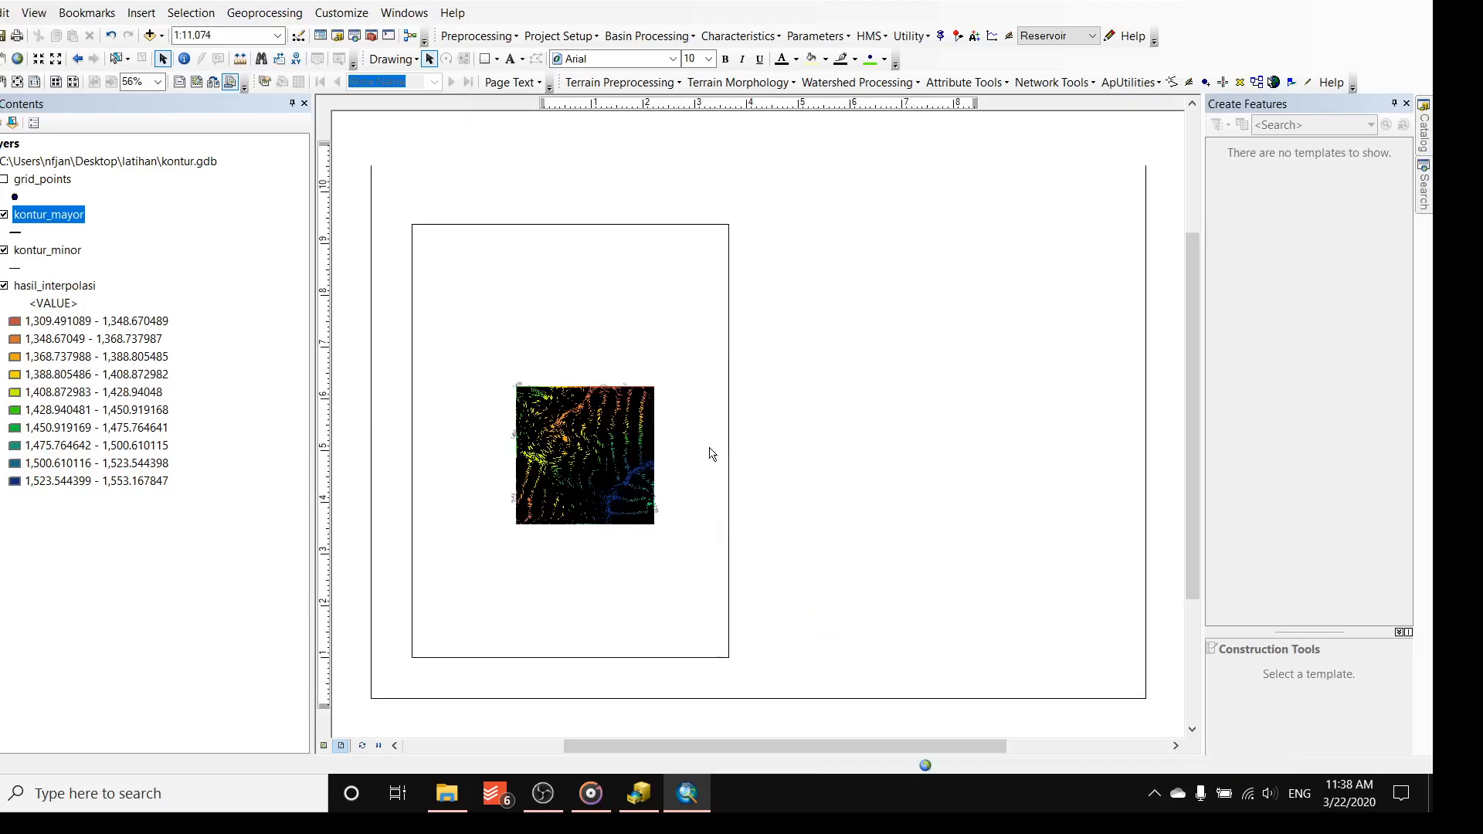
- Enlarge the data frame, stretching its right edge to about 13.8 inches and its upper edge close to the page border
scroll(711, 455, "down", 3)
scroll(711, 440, "up", 3)
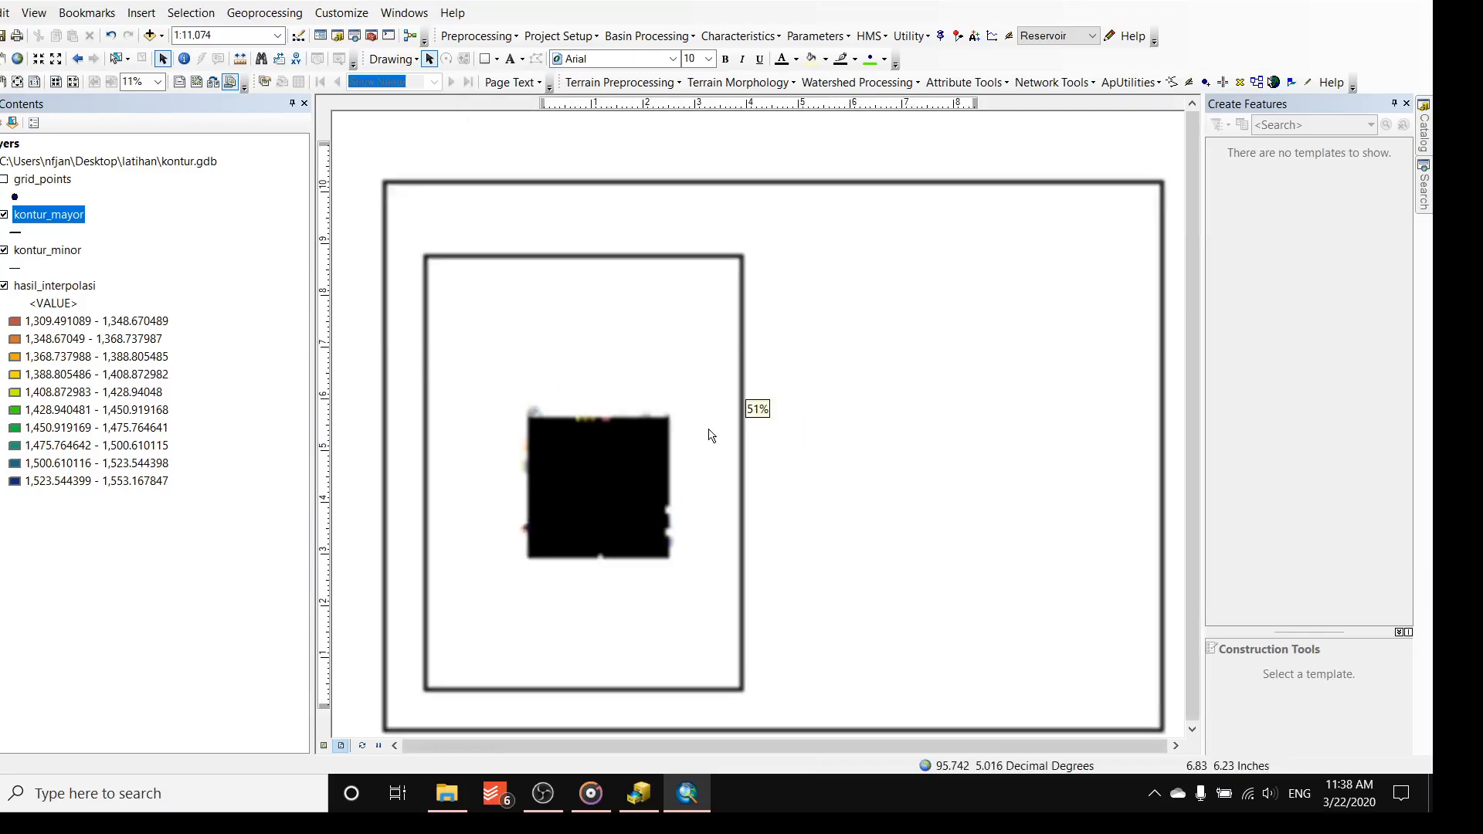
left_click(738, 460)
left_click_drag(743, 473, 1034, 506)
left_click_drag(719, 261, 739, 202)
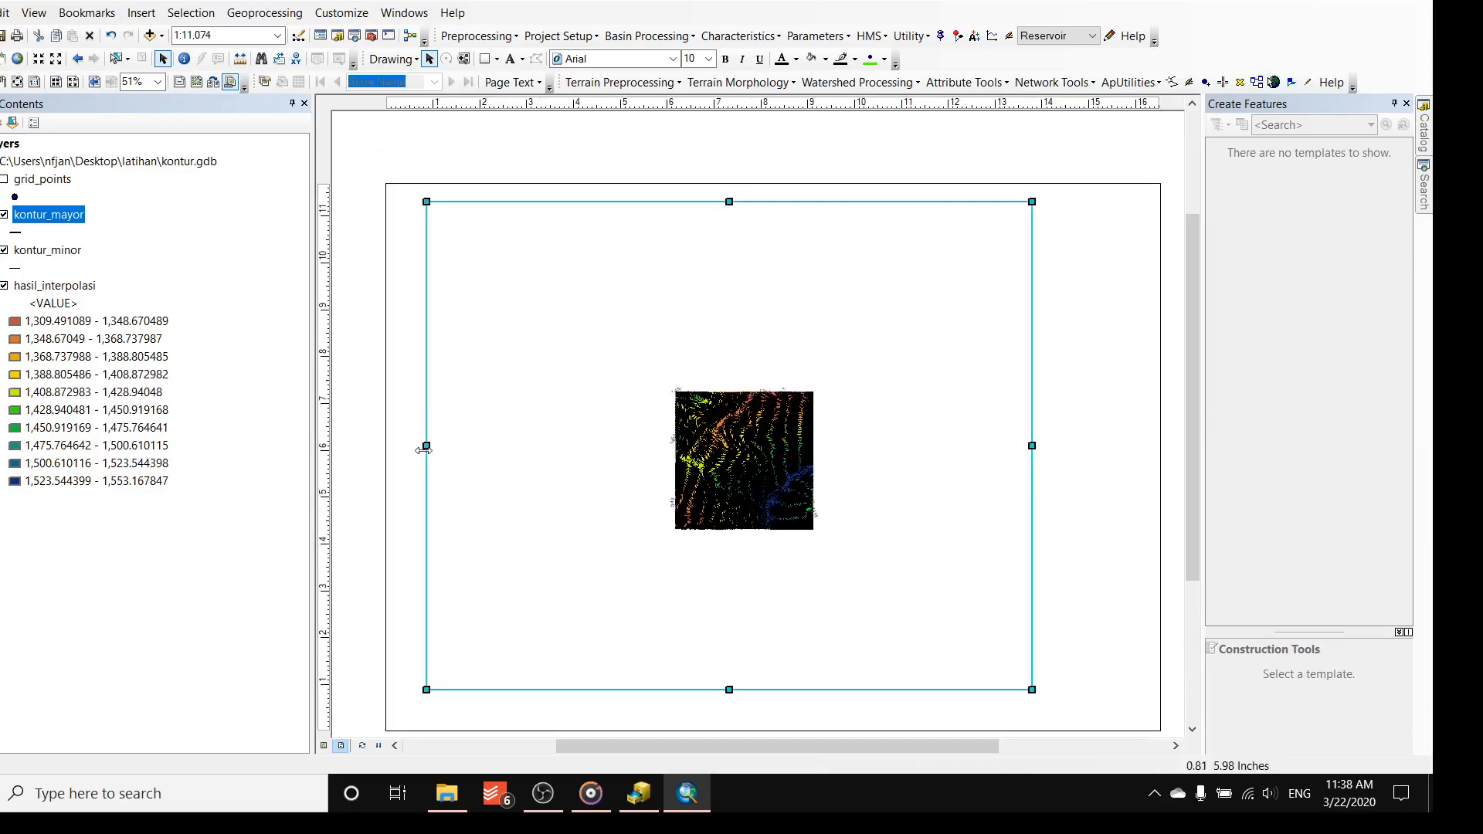
- Zoom the map to its full extent inside the data frame and pull the frame's right edge in to about 12.8 inches
scroll(574, 439, "down", 5)
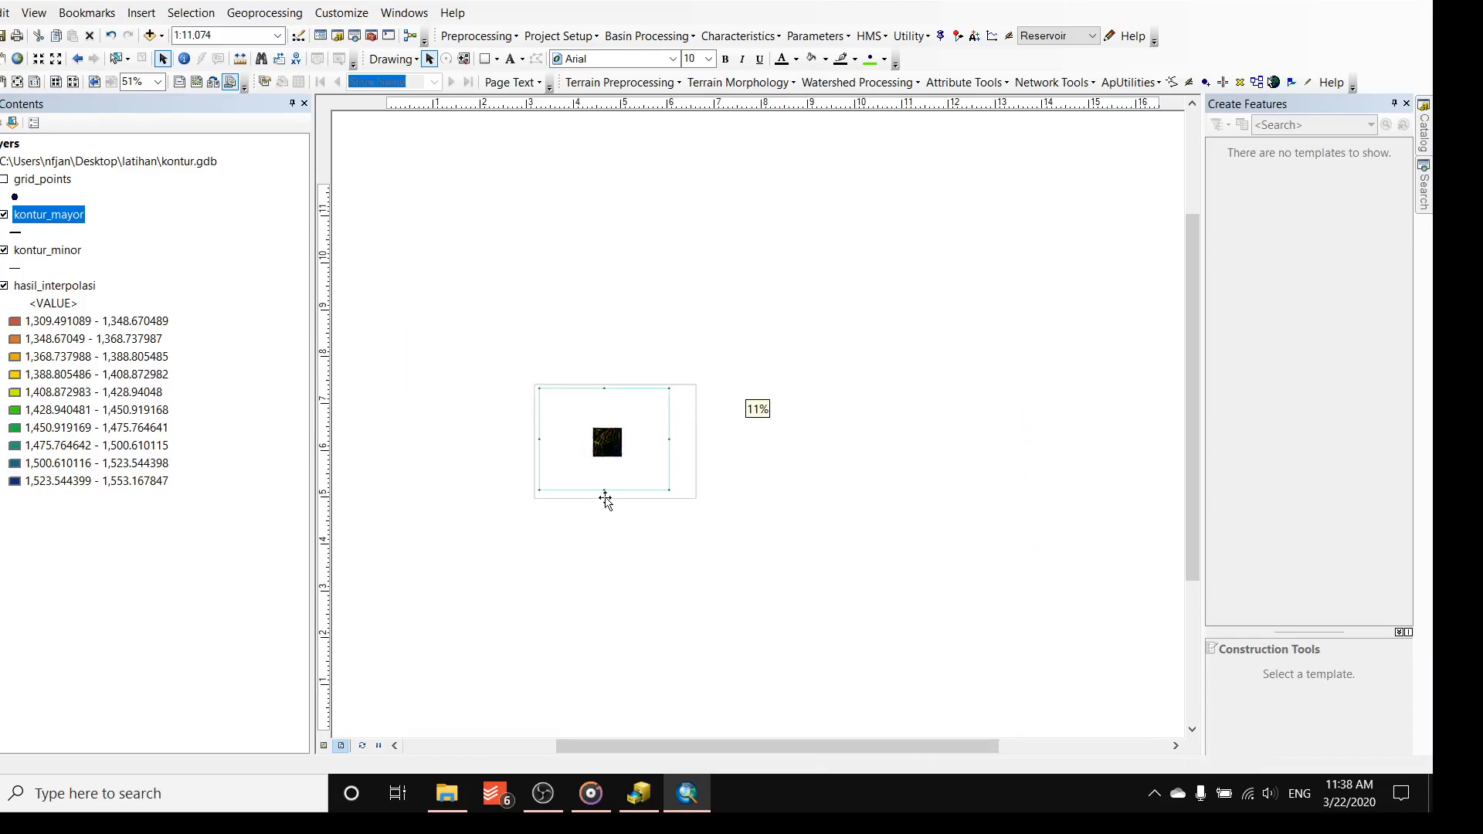
scroll(606, 501, "up", 3)
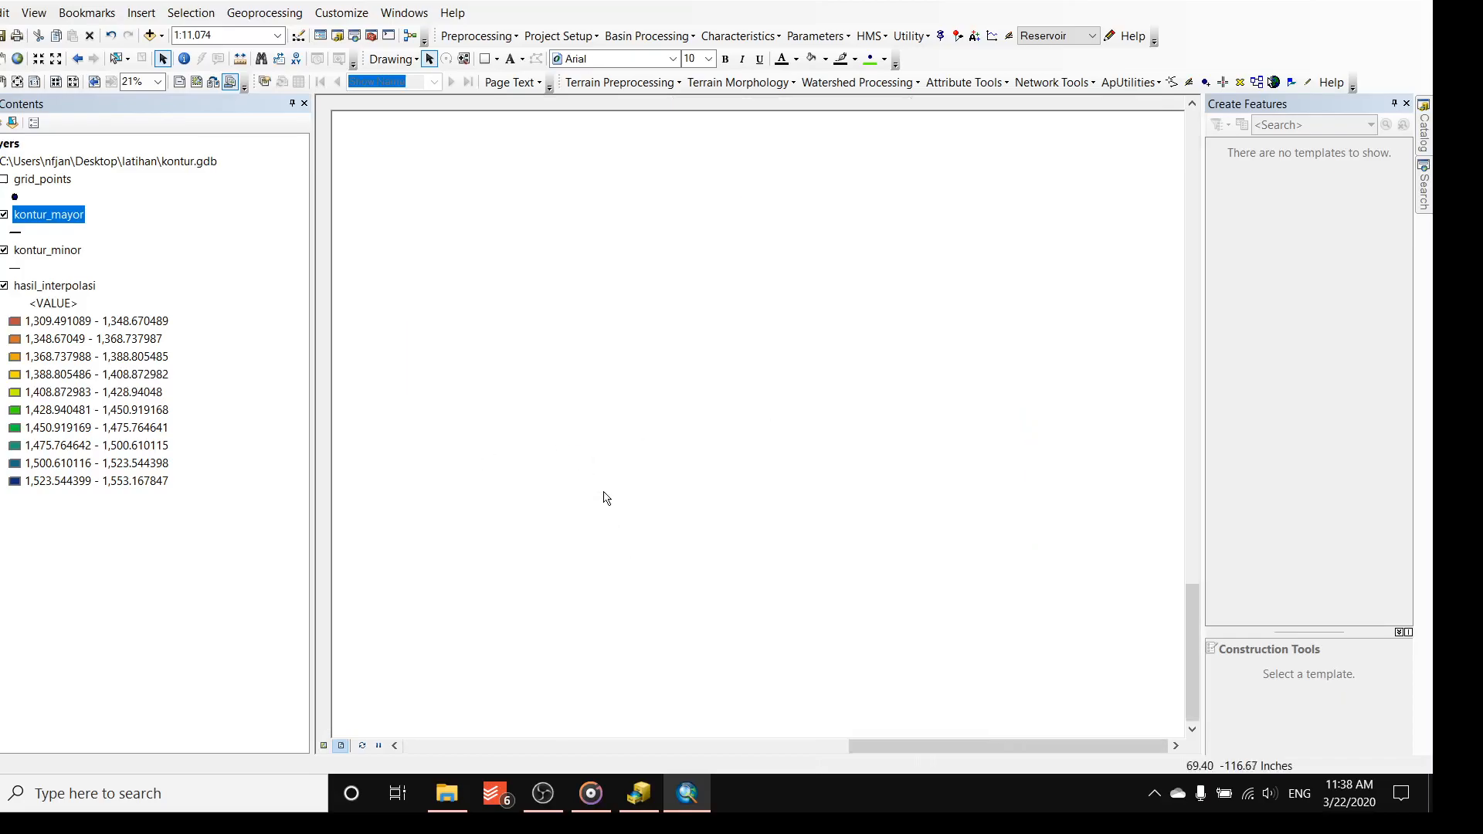
scroll(618, 488, "down", 3)
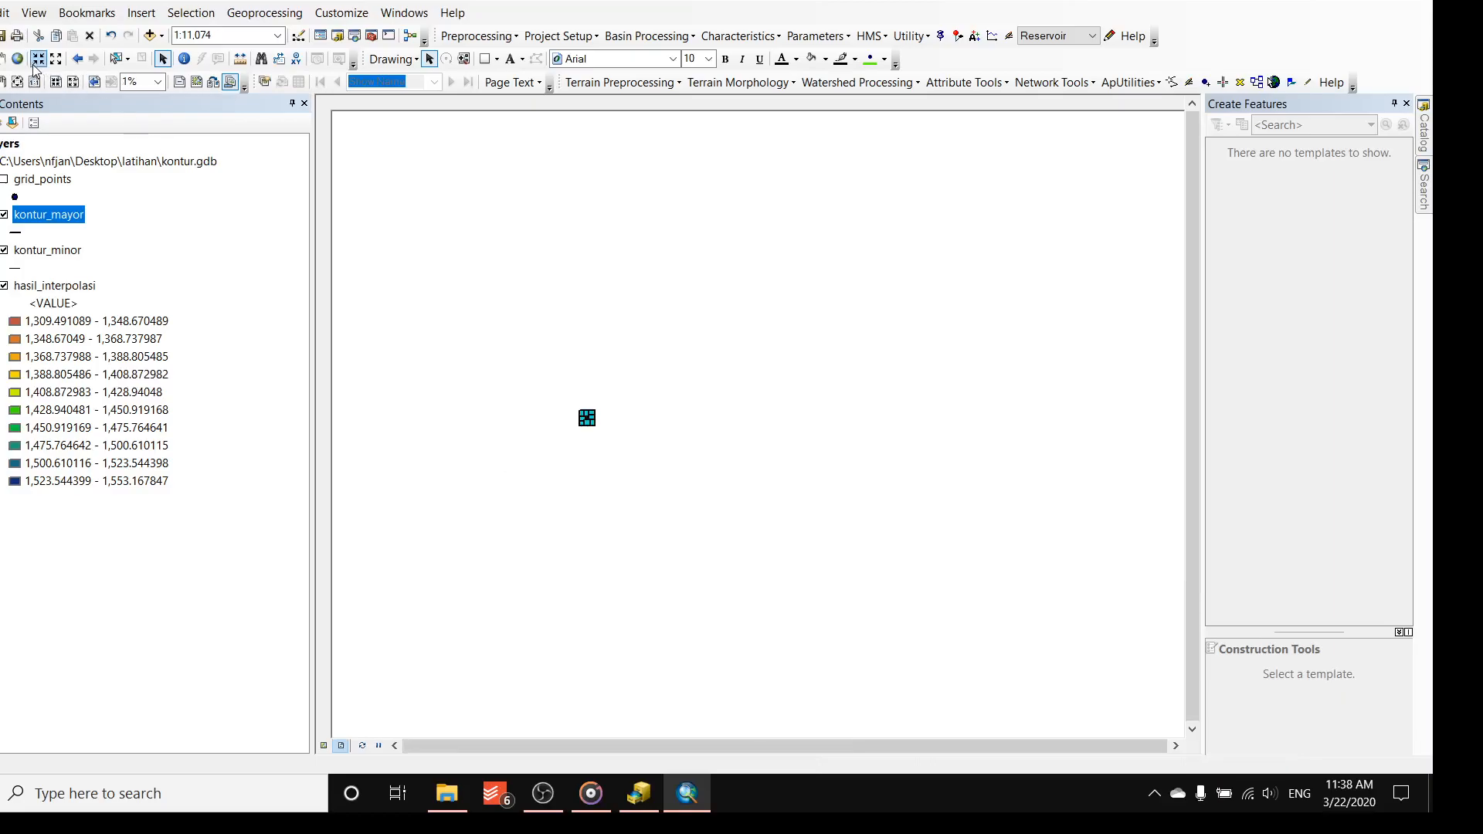
left_click(0, 82)
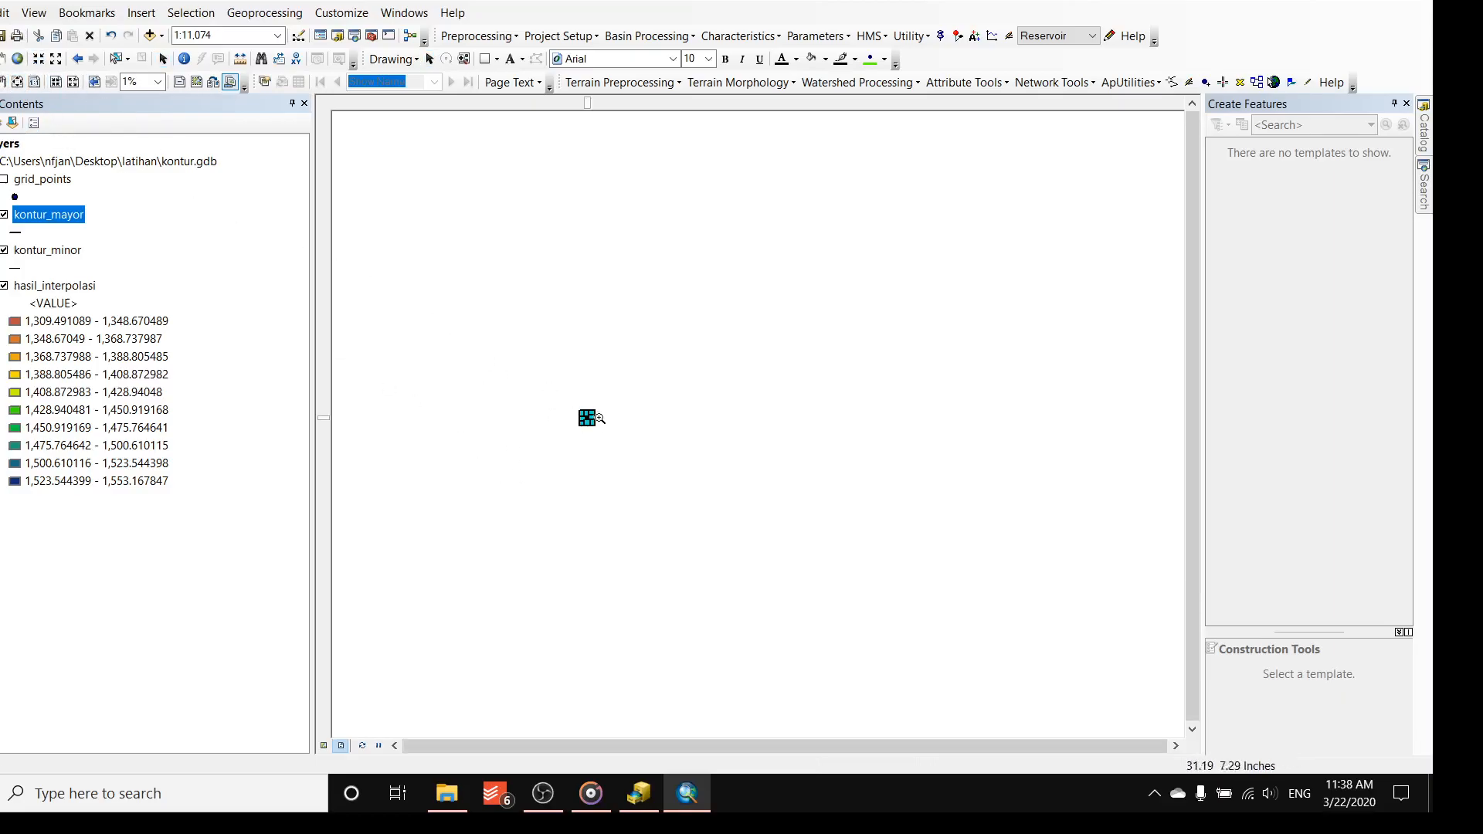
scroll(600, 424, "up", 3)
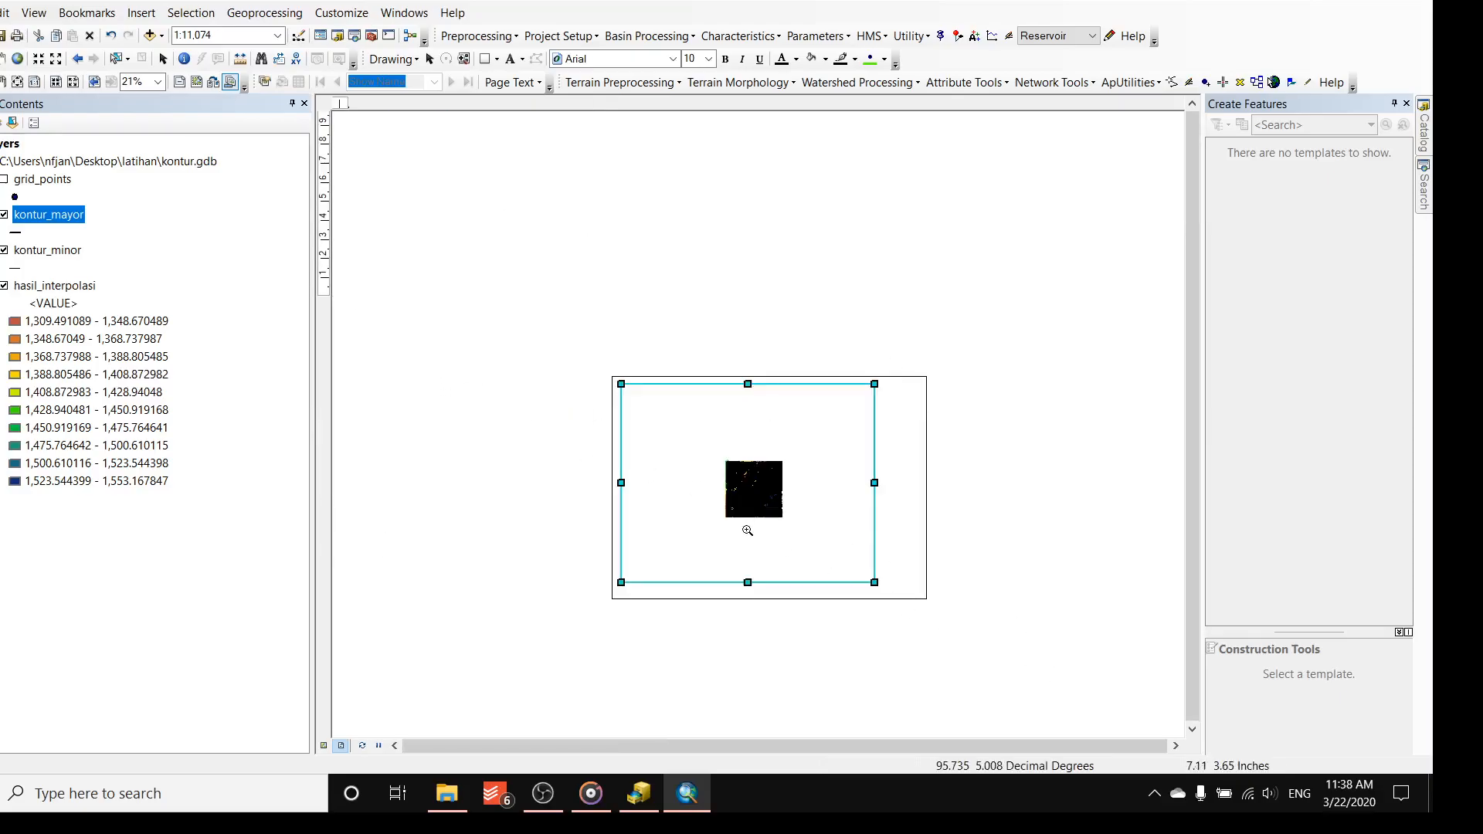
scroll(749, 531, "up", 1)
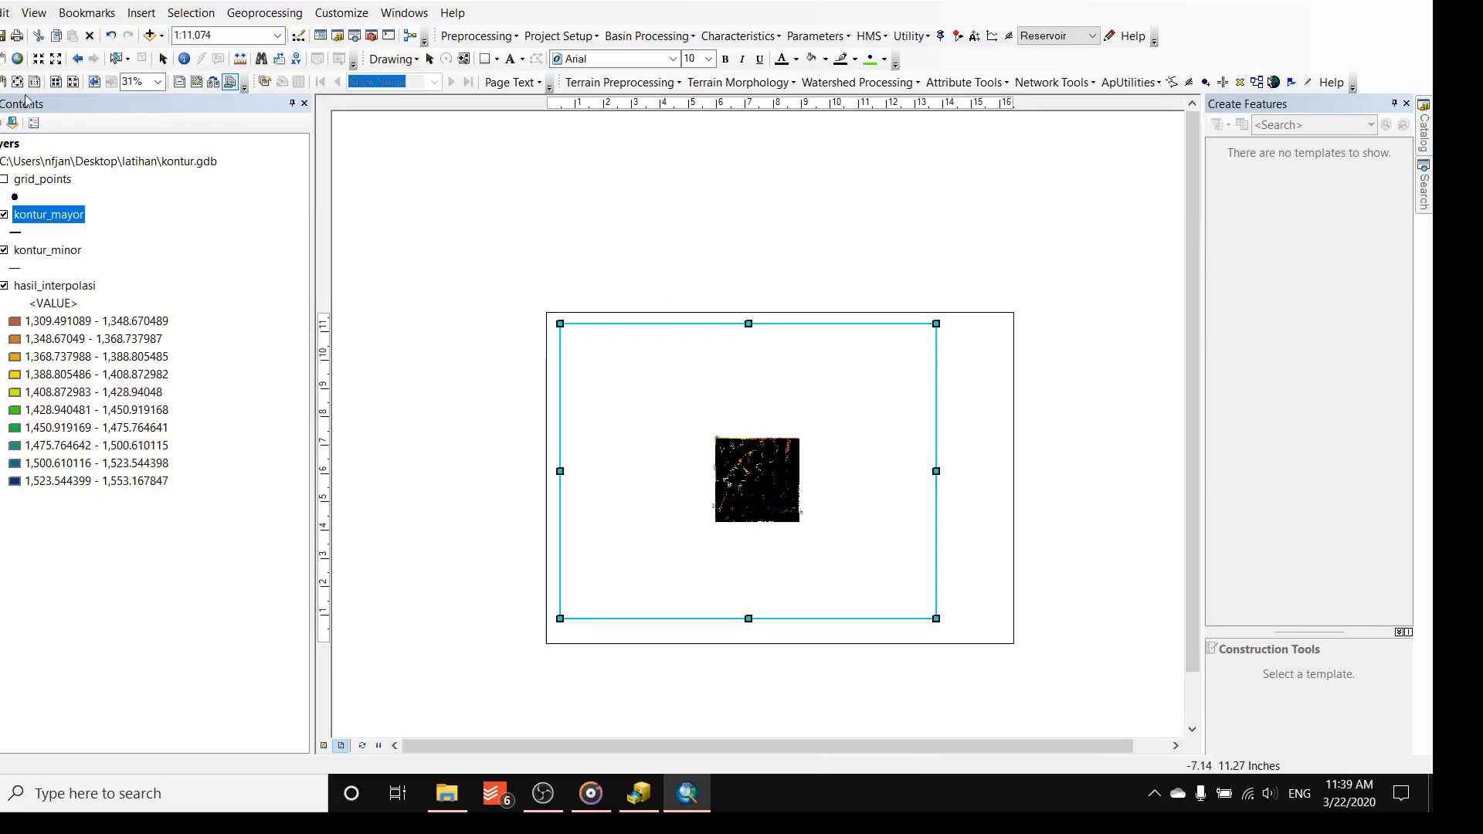
left_click(17, 58)
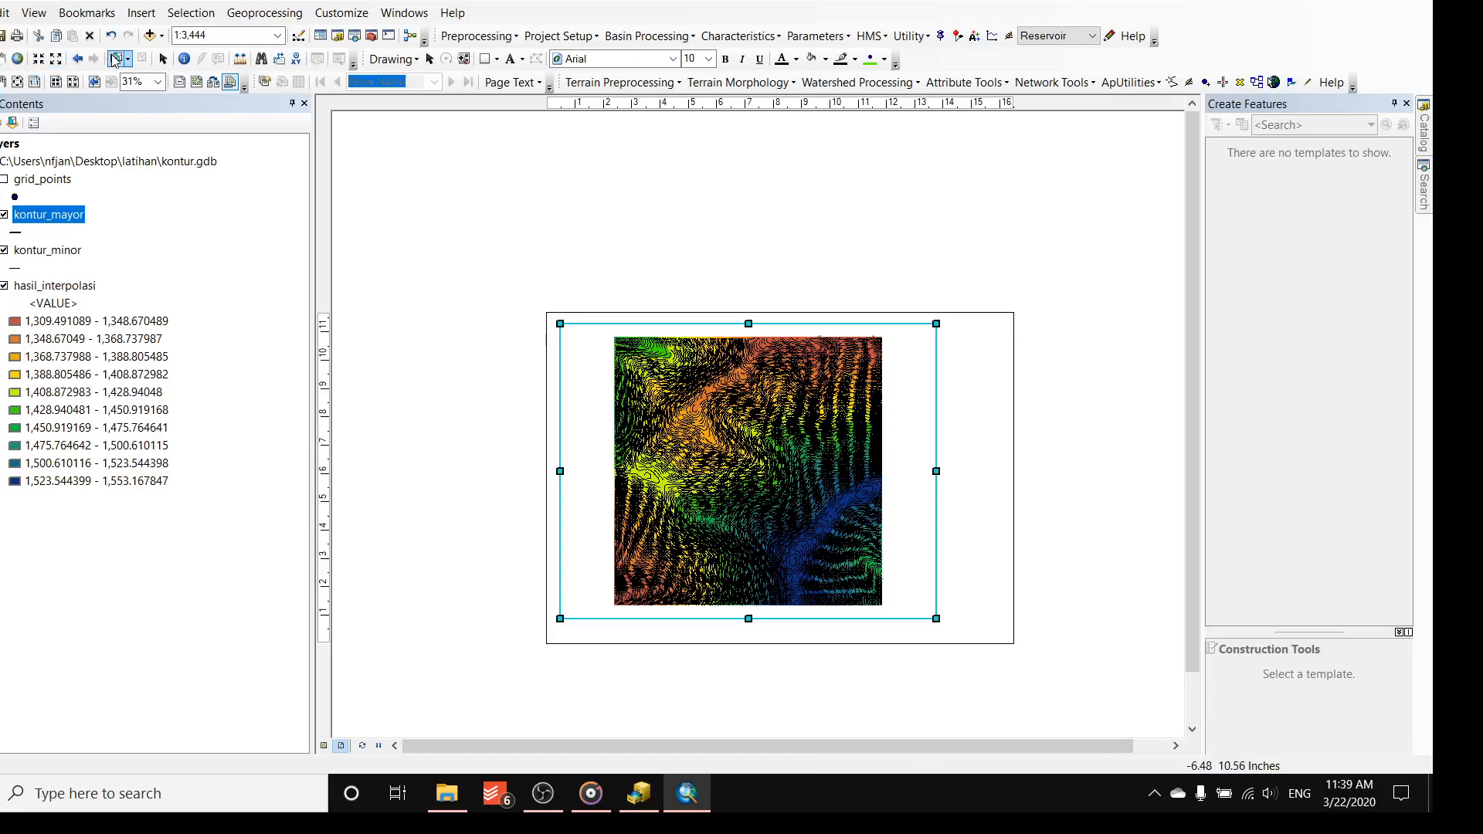
left_click(162, 59)
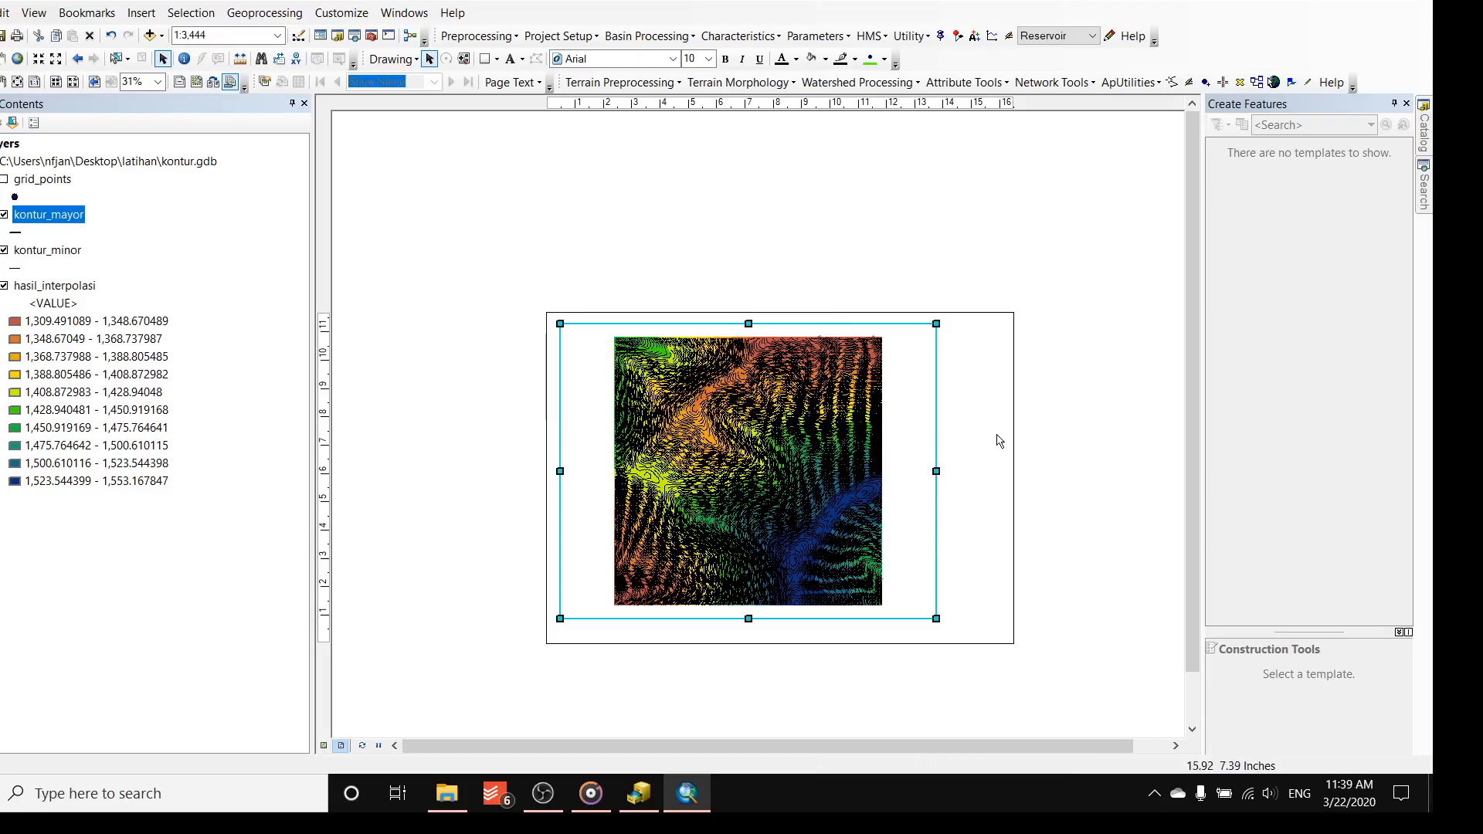
left_click_drag(937, 471, 908, 471)
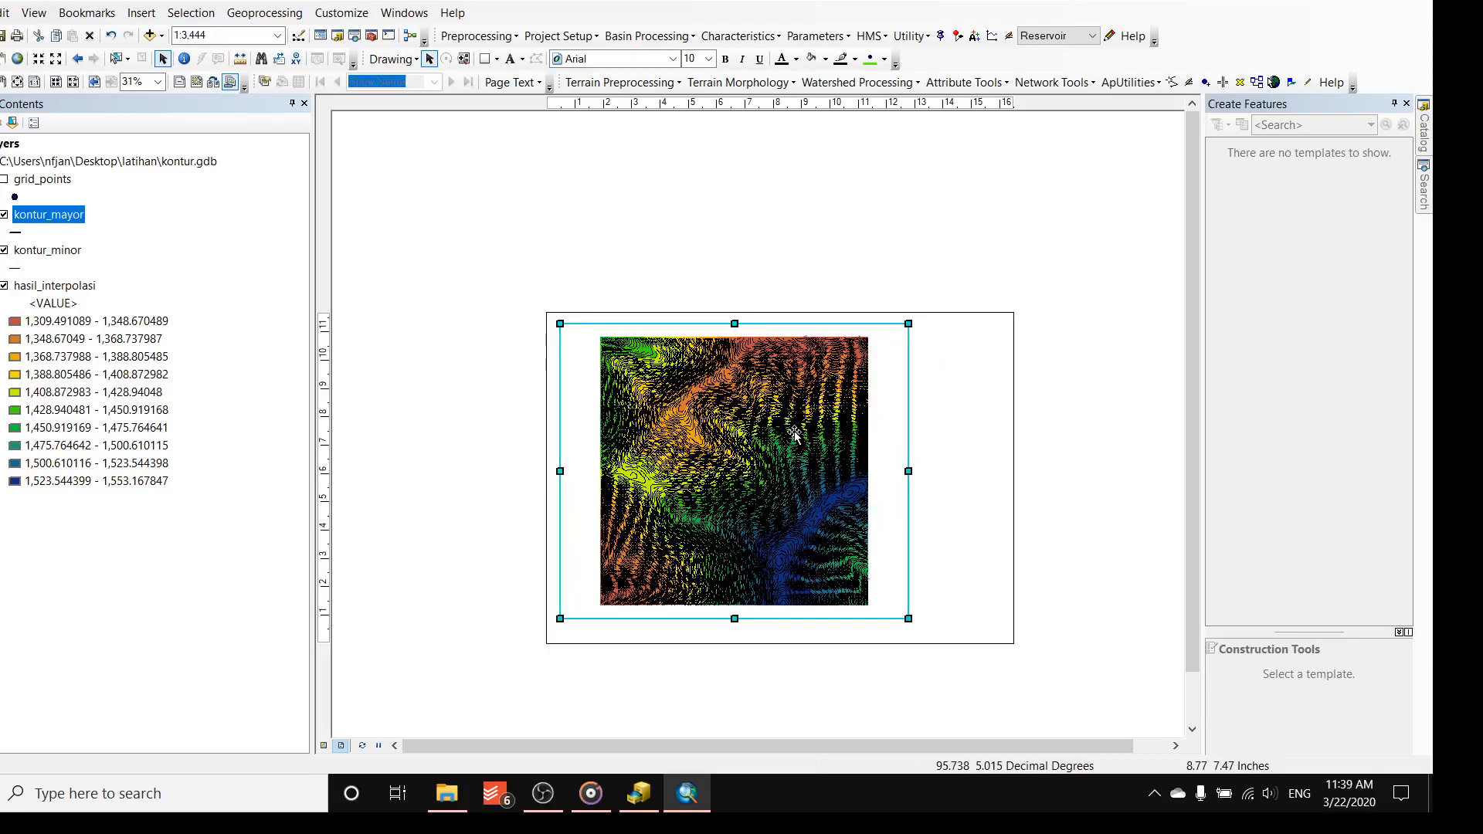
- Set the map scale in the data frame to 1:2.500 and check how the contours fill the frame
left_click(189, 36)
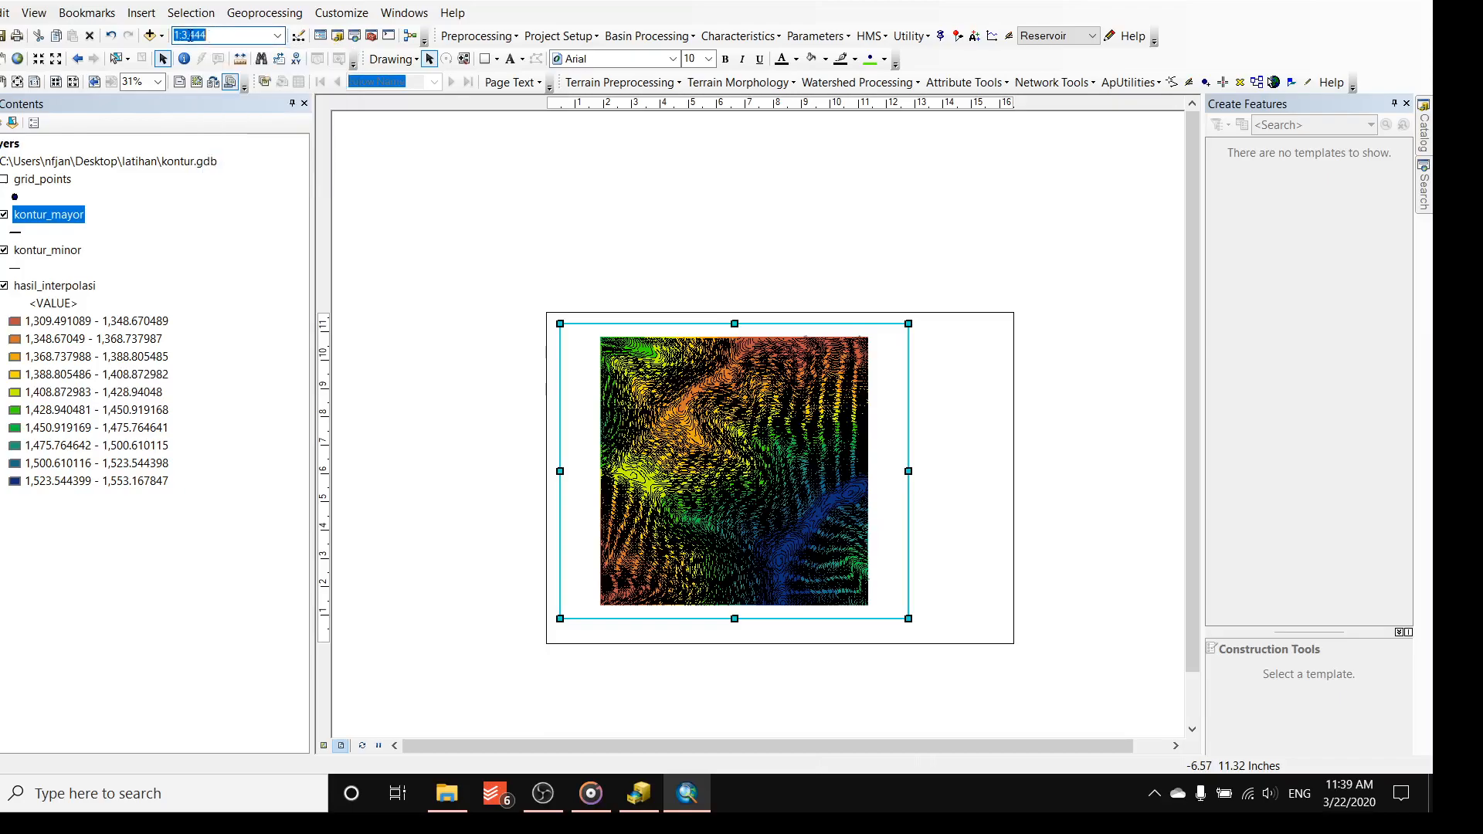
left_click(214, 35)
type("2.")
type("500")
key("Return")
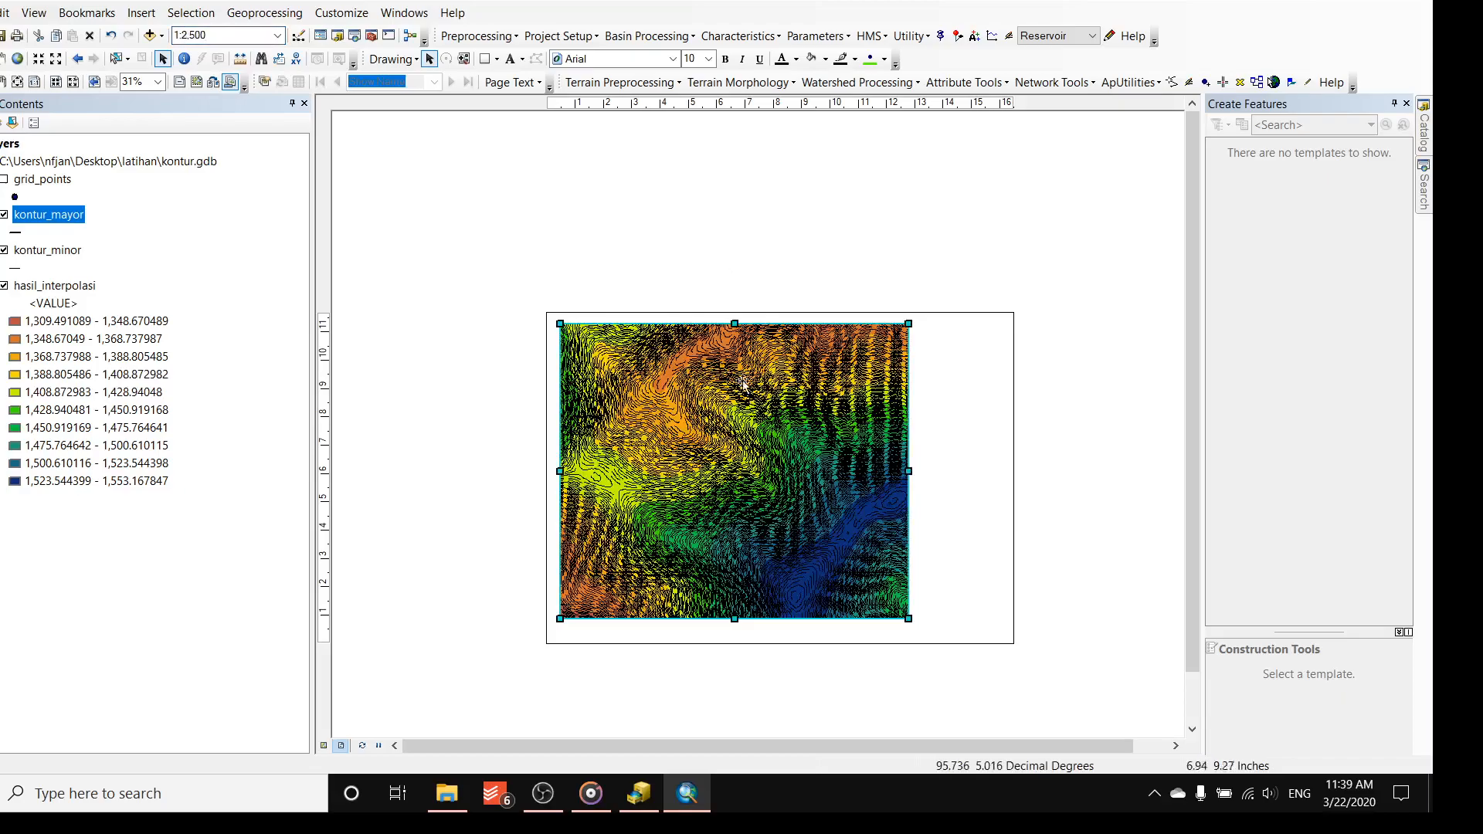
scroll(735, 434, "down", 3)
scroll(736, 435, "up", 3)
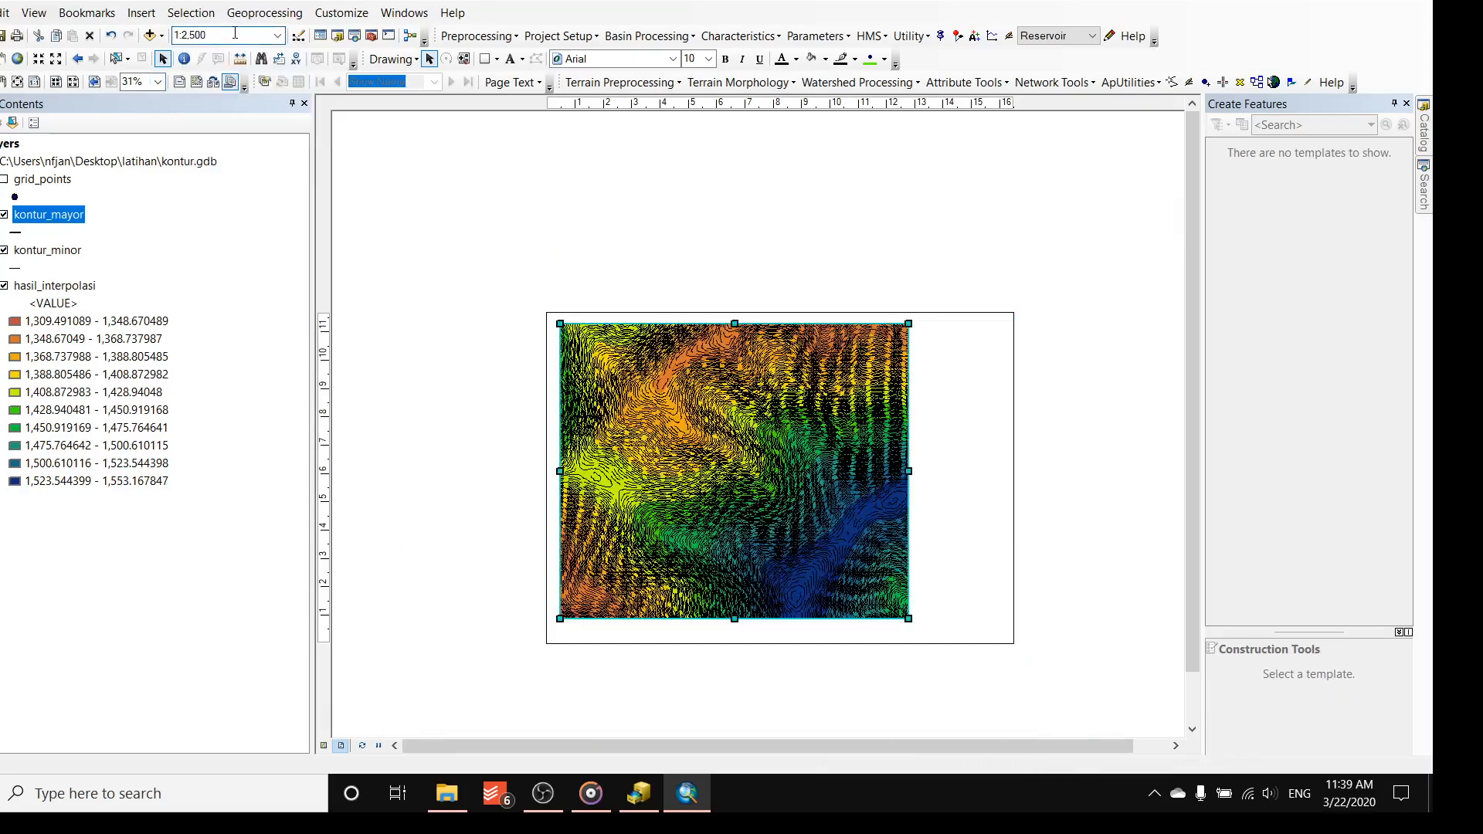
- Set the data frame's map scale to 1:1.500 and check the contour density on the page
left_click_drag(235, 34, 184, 34)
key("Return")
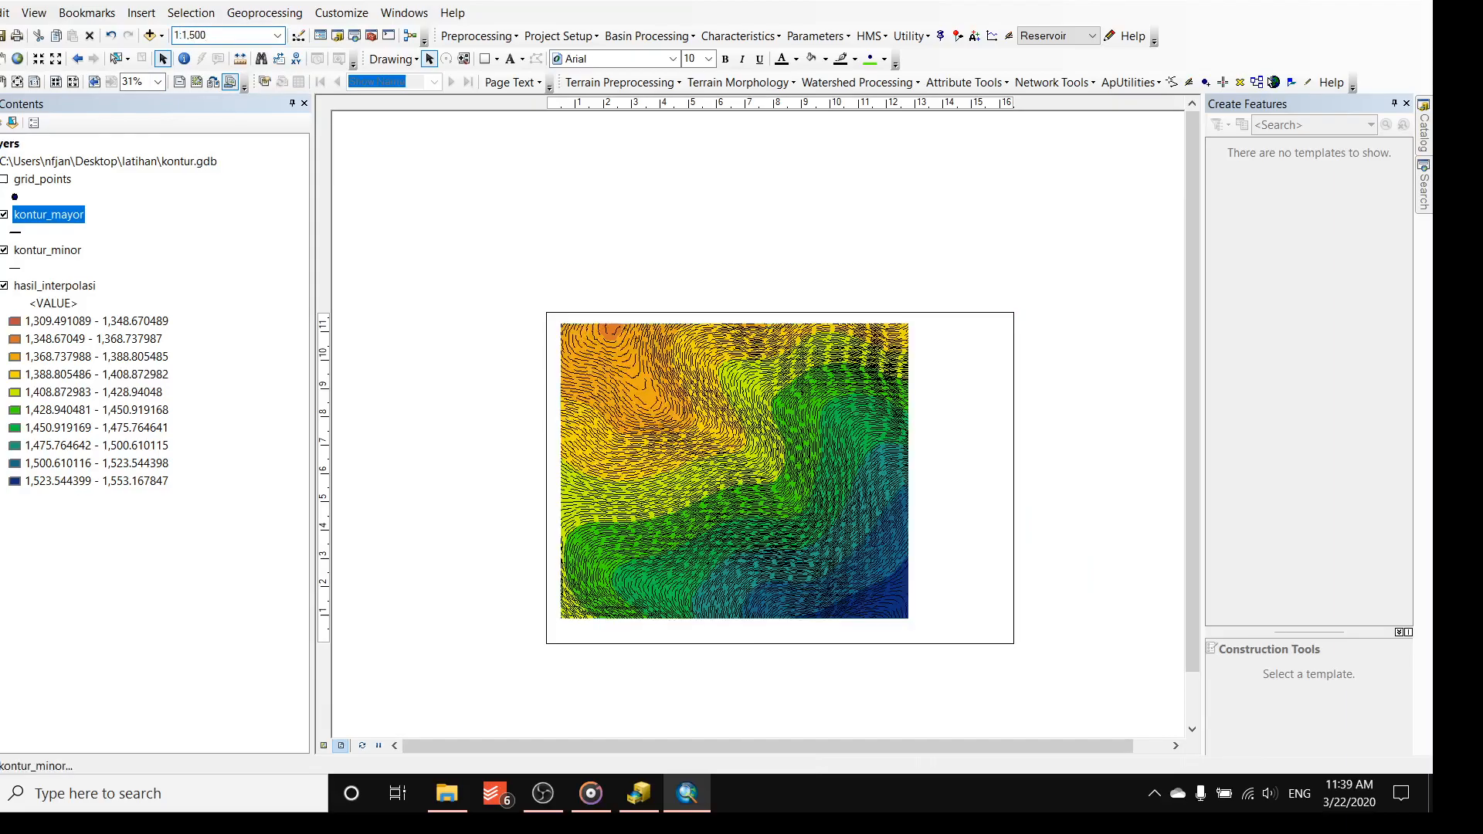
scroll(697, 445, "up", 1)
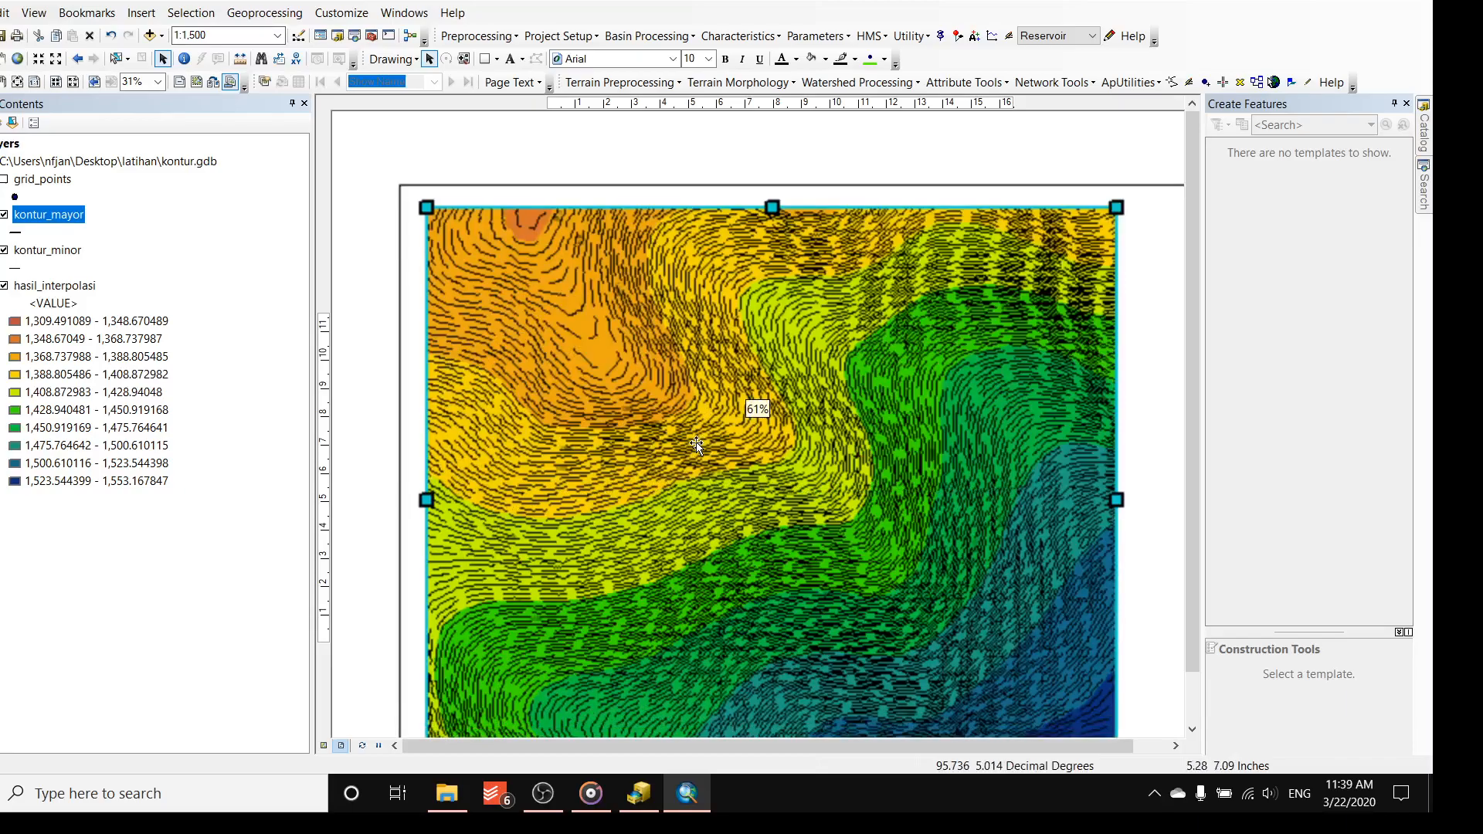
scroll(695, 444, "down", 3)
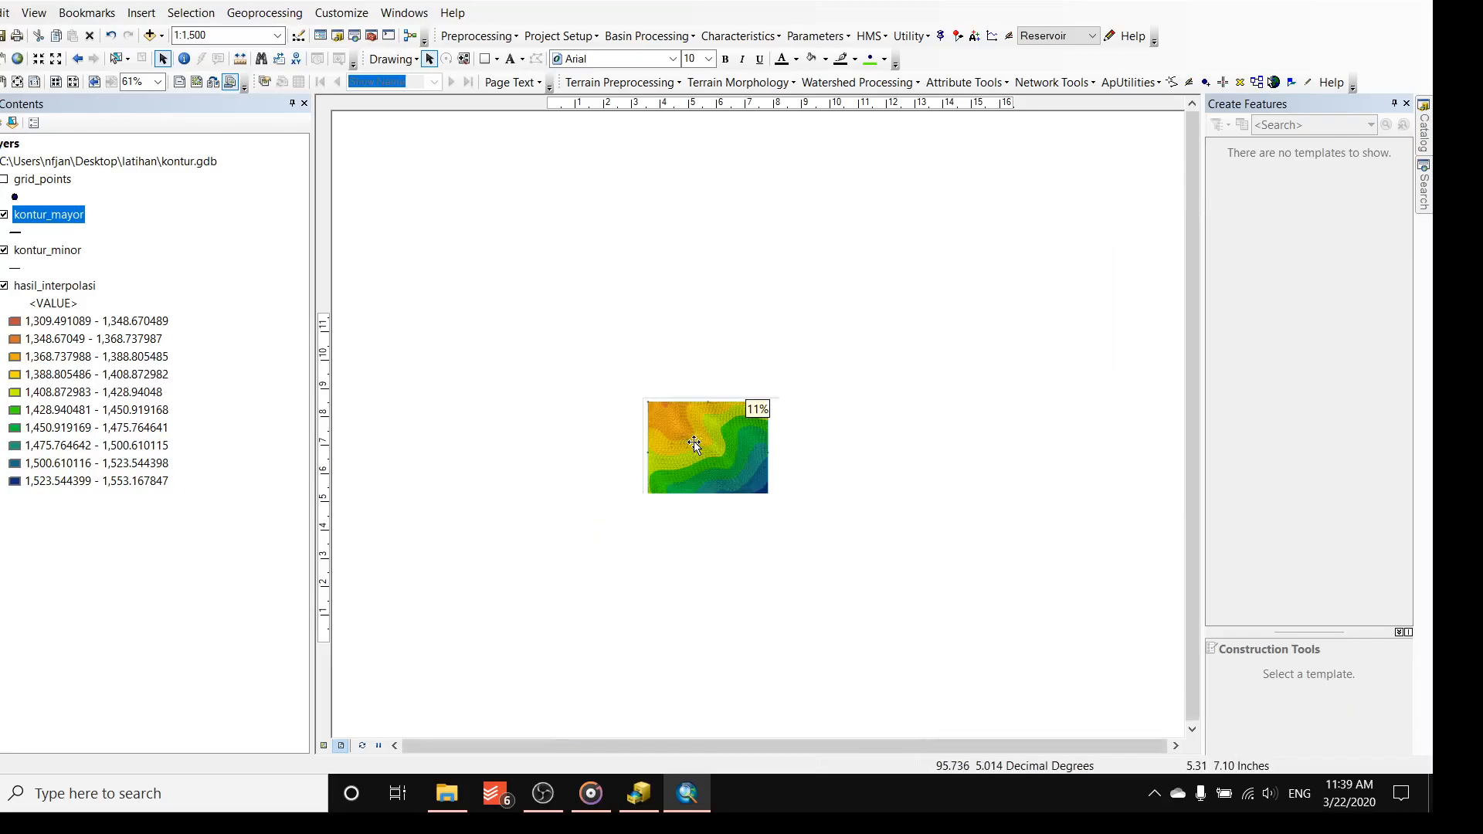
scroll(695, 444, "up", 2)
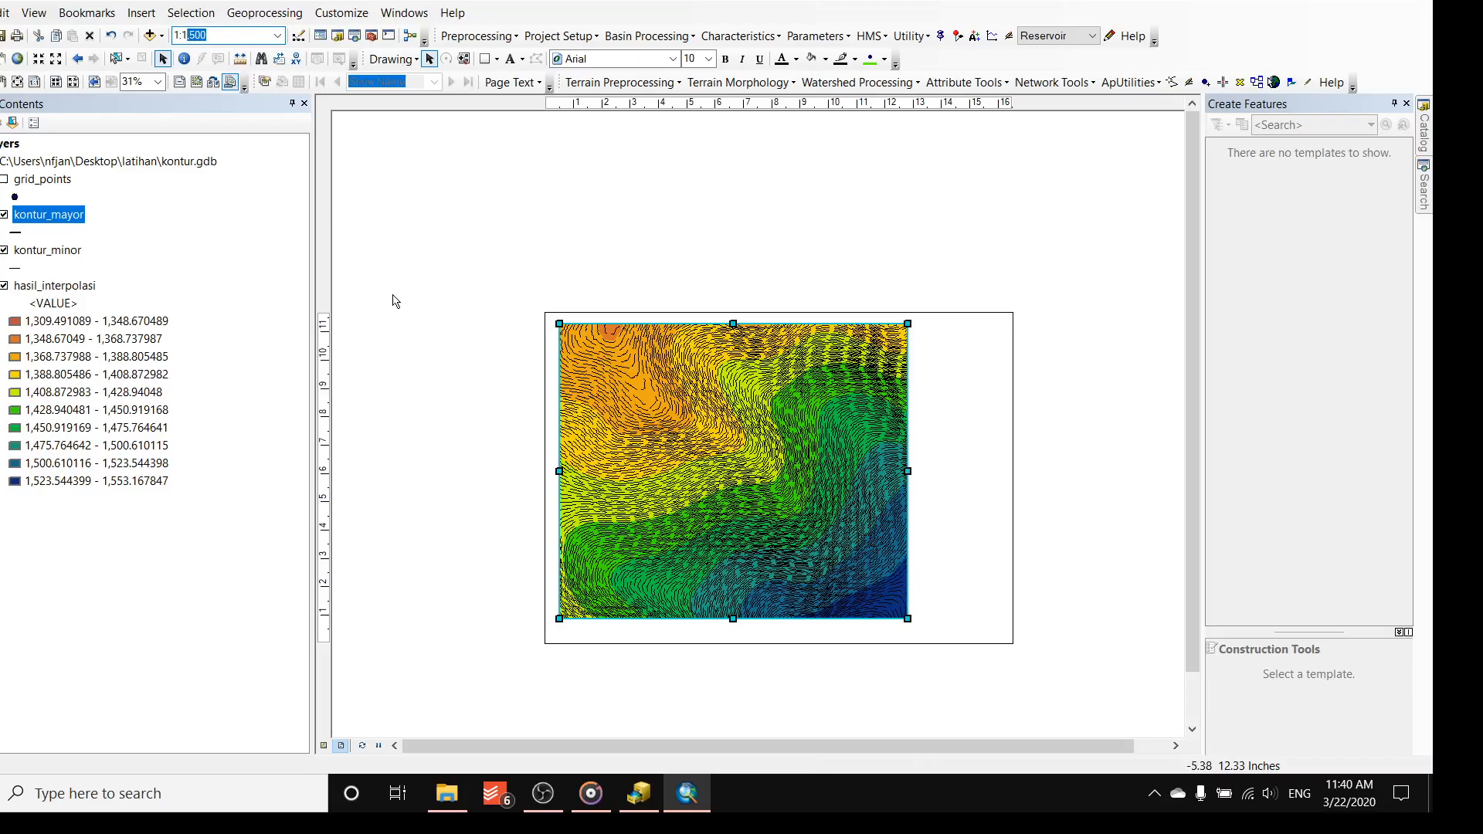
- Set the data frame's map scale to 1:1.000 and inspect the contours on the page
type("0")
key("Return")
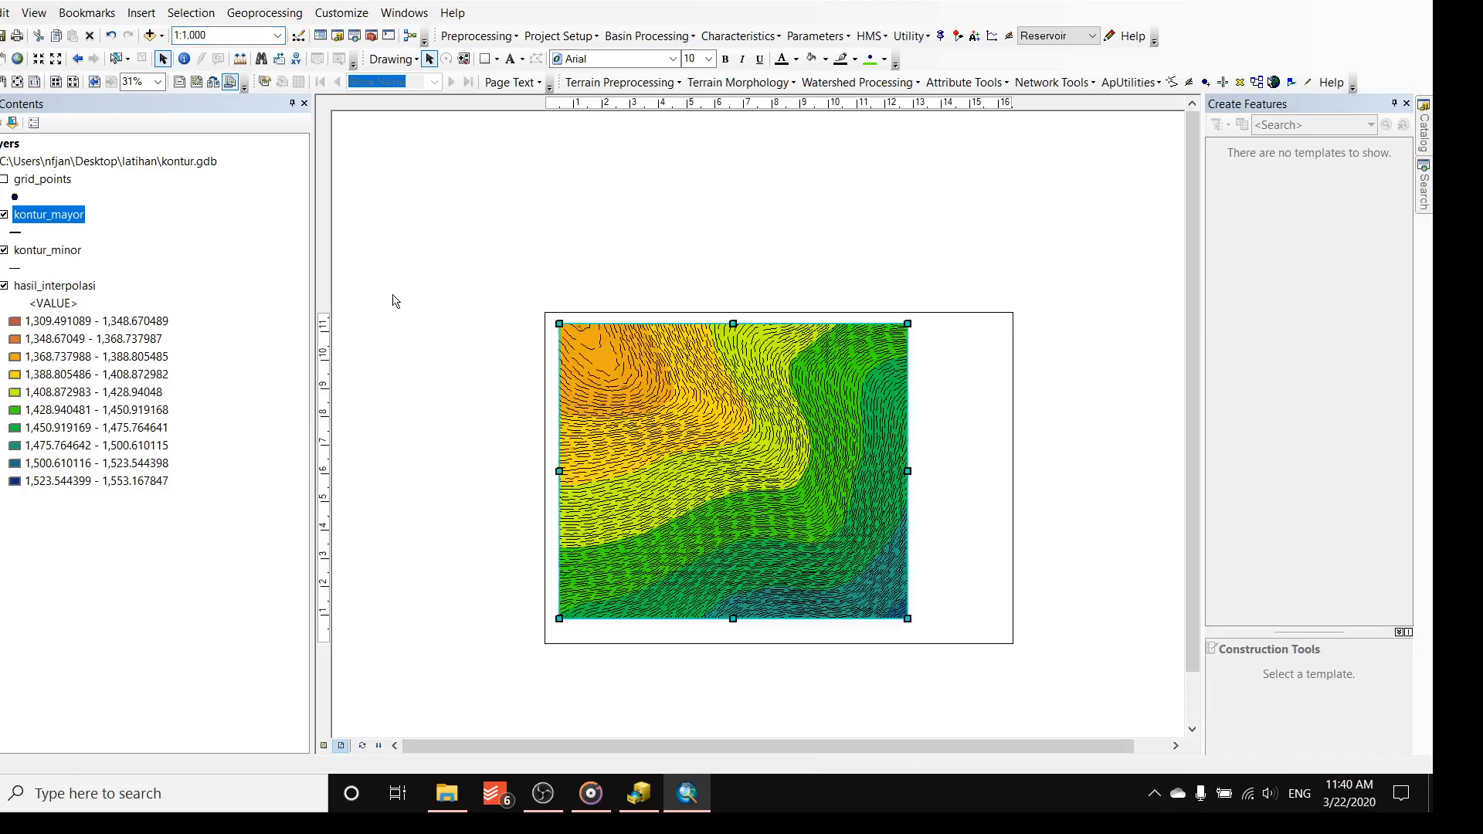
scroll(698, 425, "up", 3)
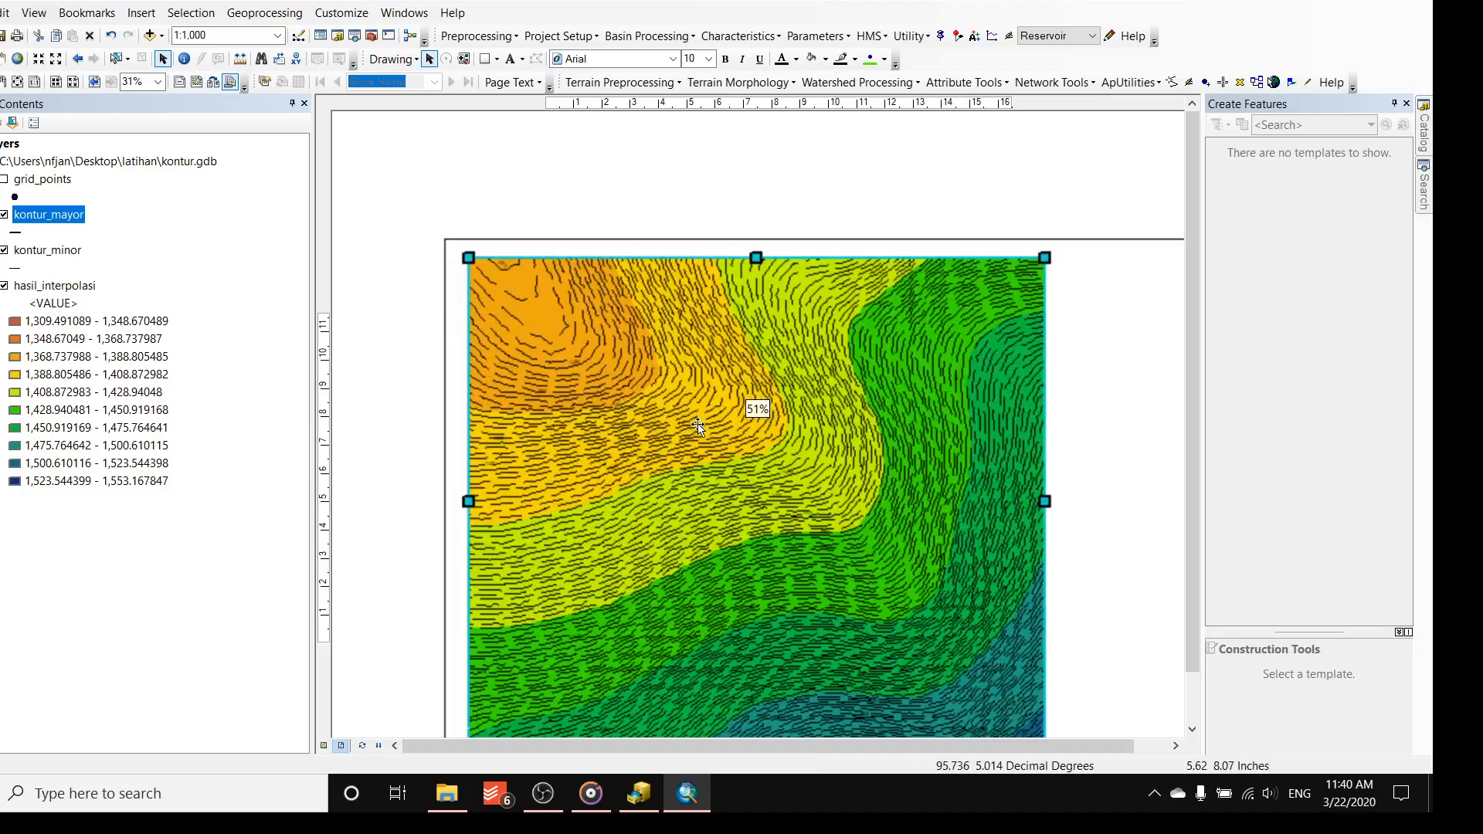
scroll(698, 424, "down", 3)
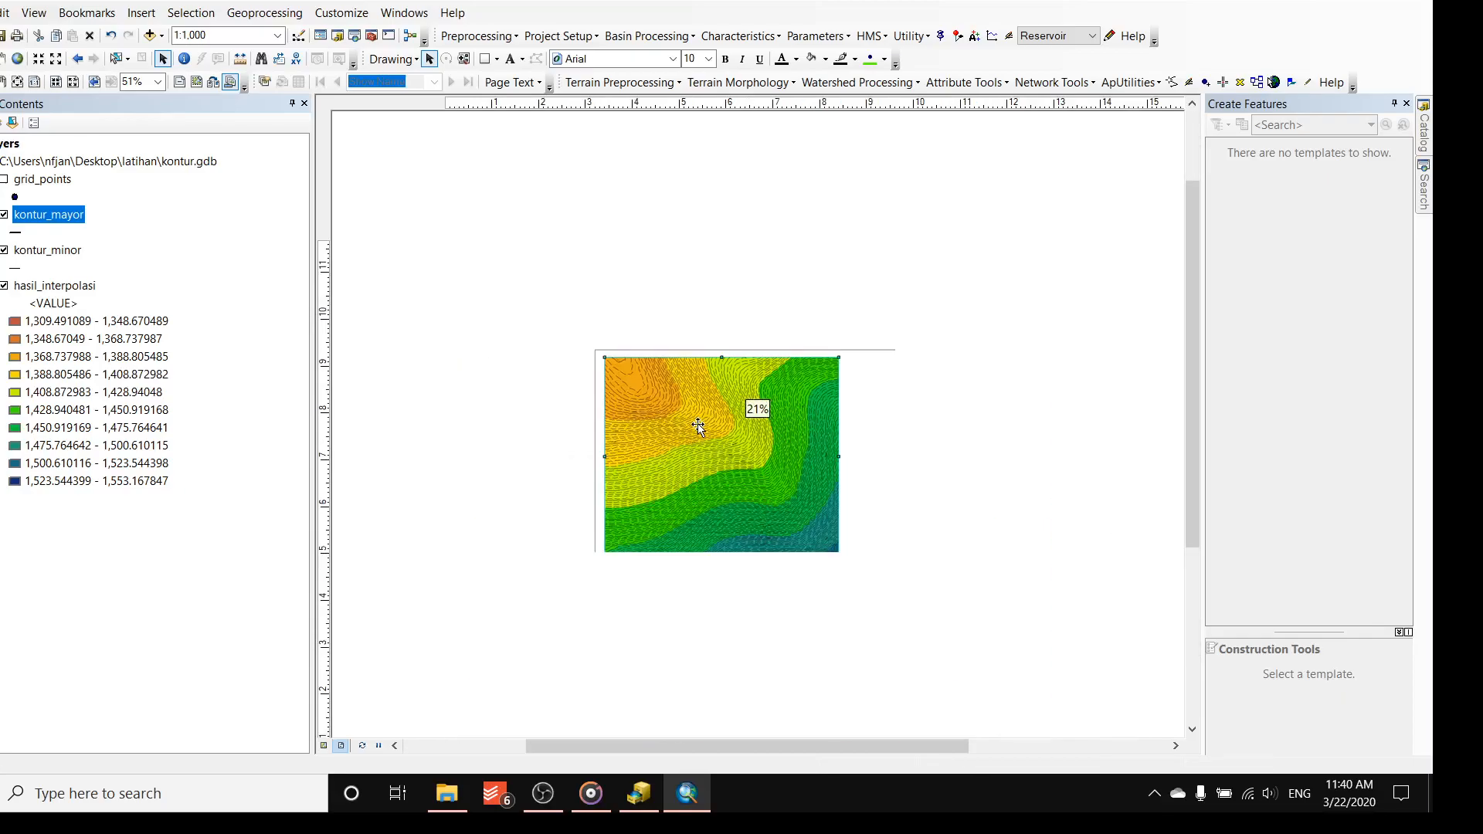
- Pan the map inside the data frame so the 1,348–1,368 elevation band runs diagonally across the frame
left_click(3, 59)
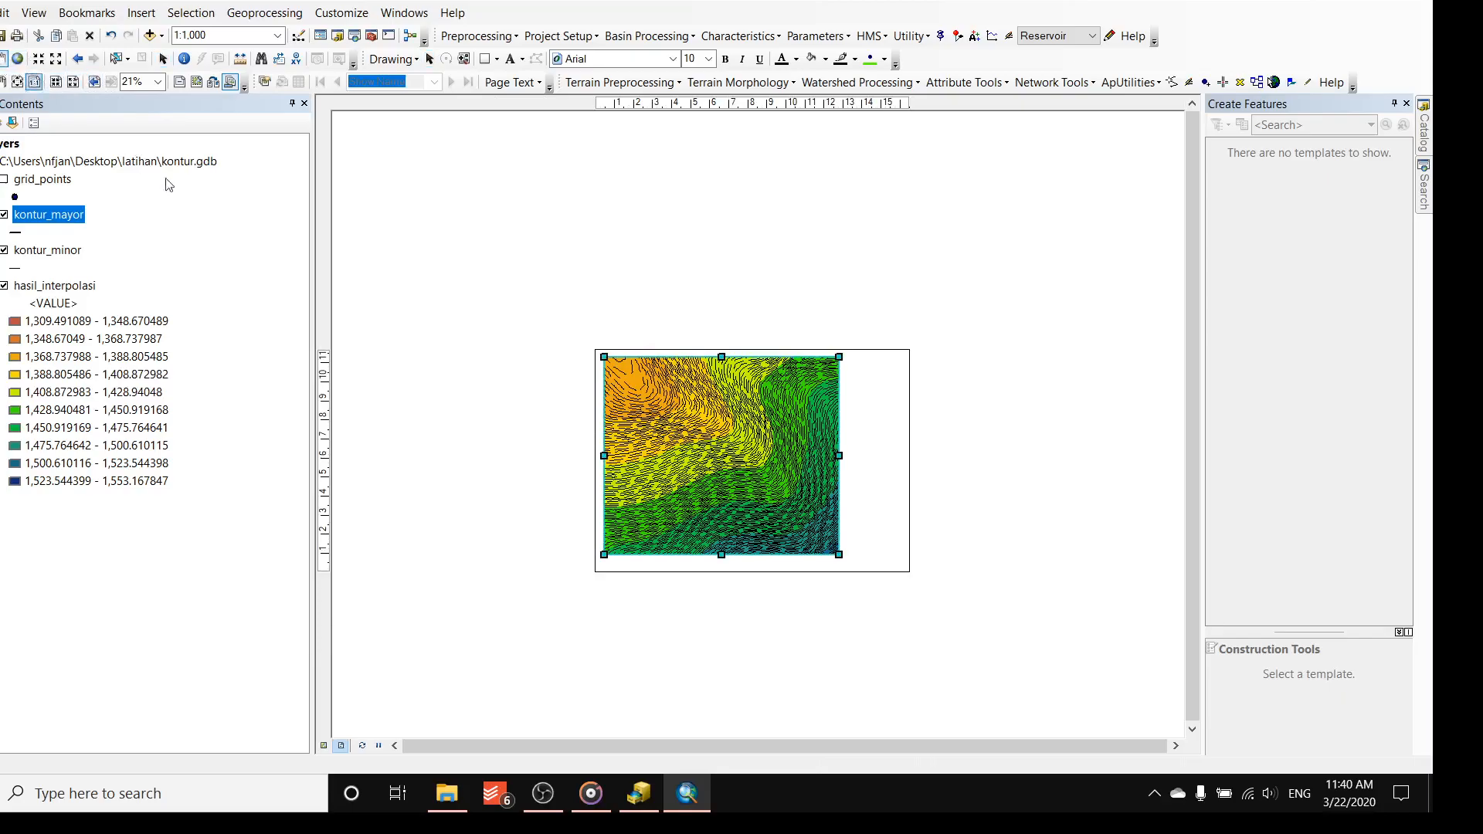
left_click_drag(663, 448, 692, 471)
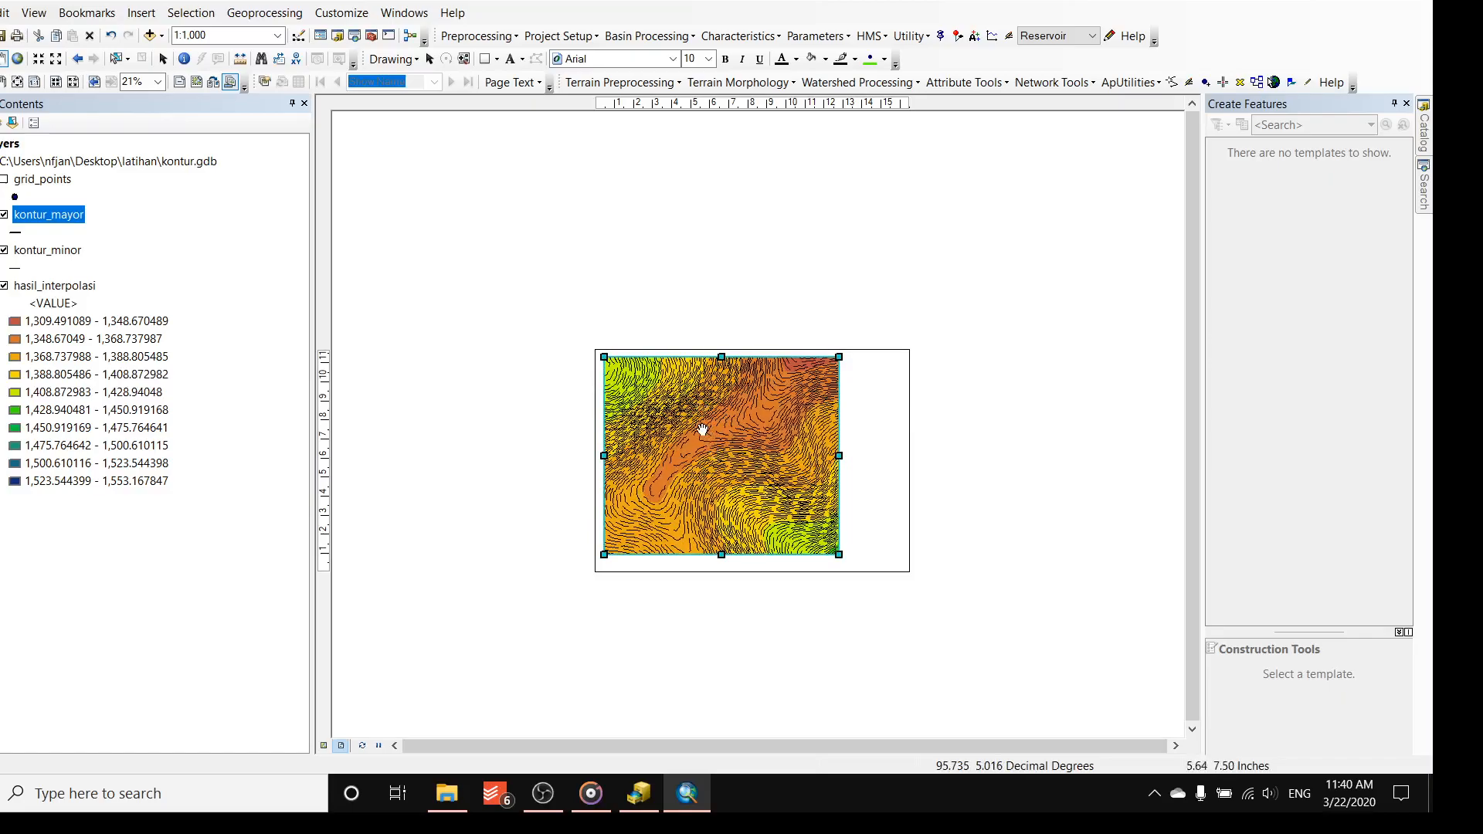
scroll(702, 431, "down", 3)
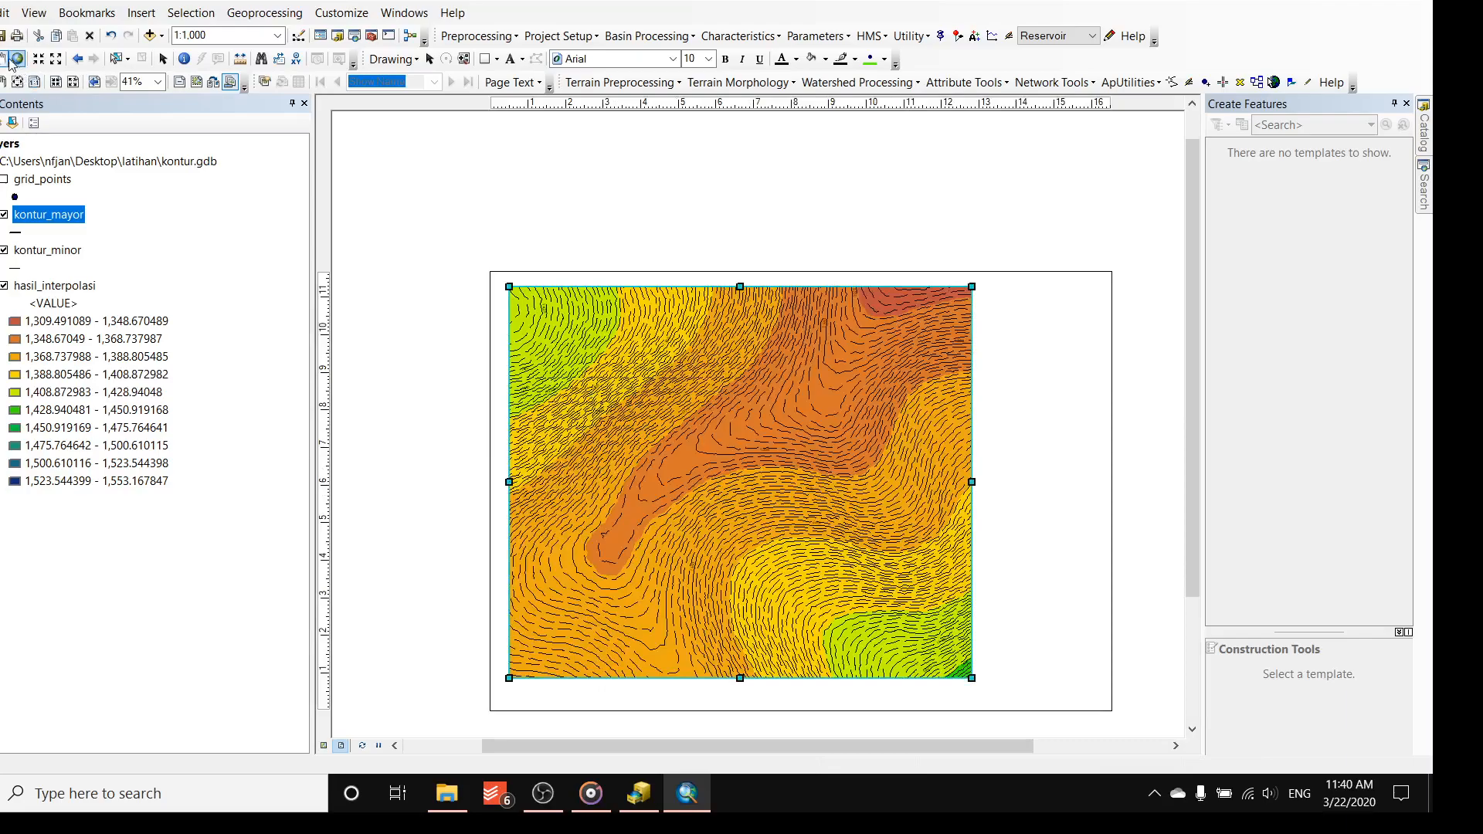
left_click(4, 60)
mouse_move(711, 433)
left_mouse_down()
mouse_move(663, 417)
mouse_move(712, 462)
left_mouse_up()
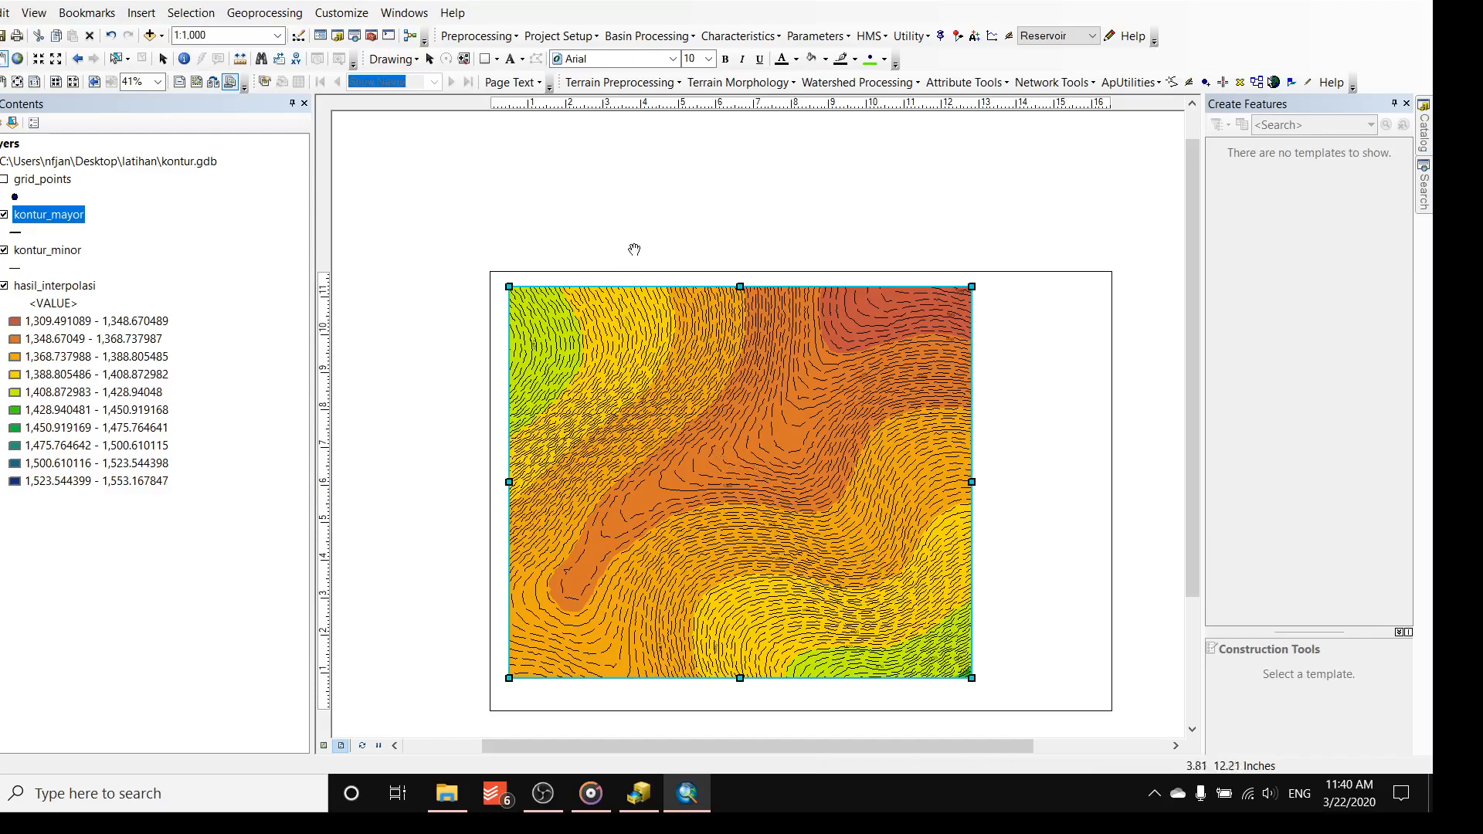
- Shift the map slightly up and left inside the data frame, and leave the frame deselected
scroll(712, 231, "up", 5)
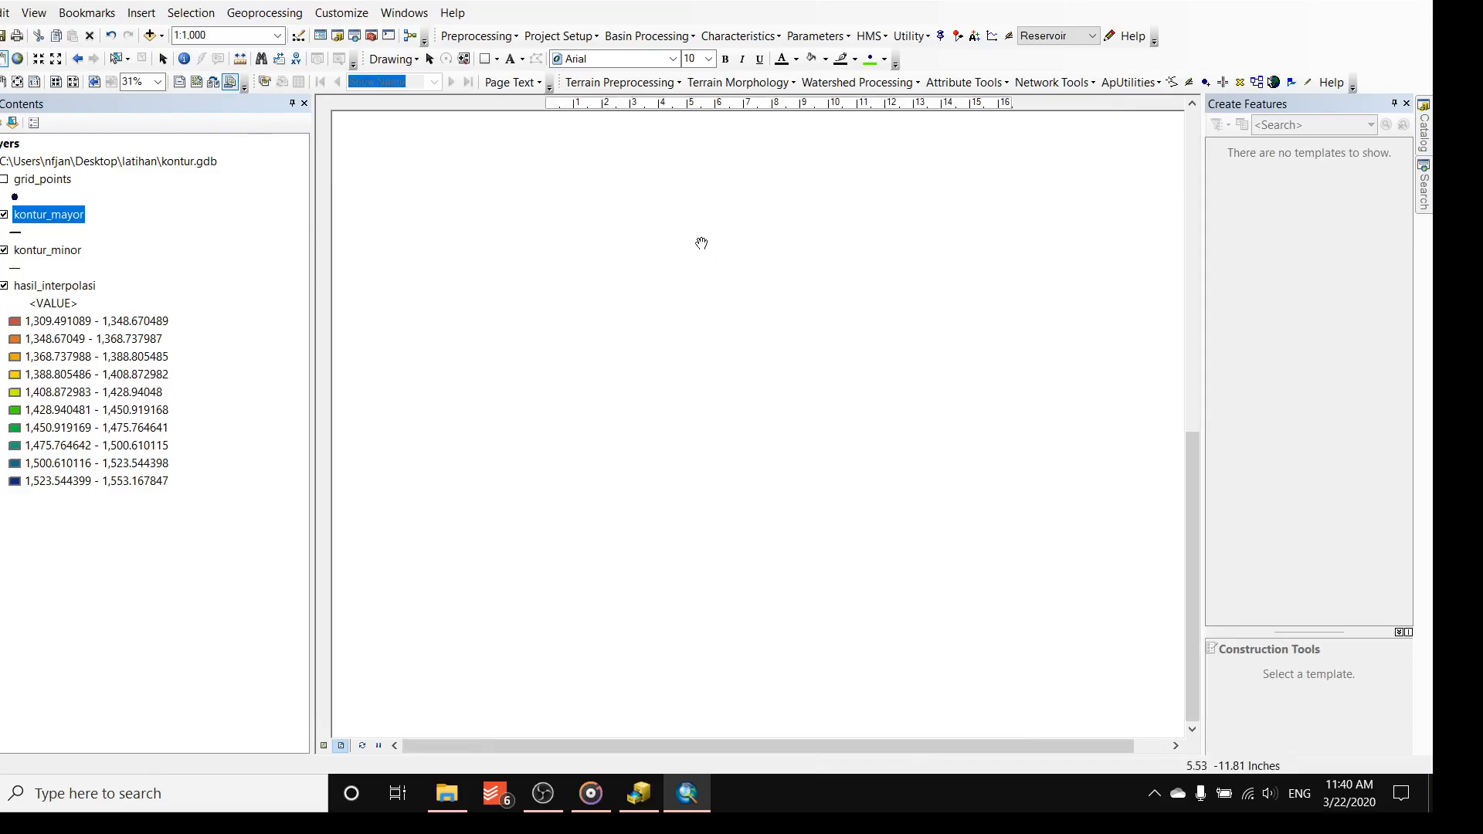
scroll(767, 391, "up", 5)
scroll(768, 392, "up", 1)
scroll(757, 381, "down", 2)
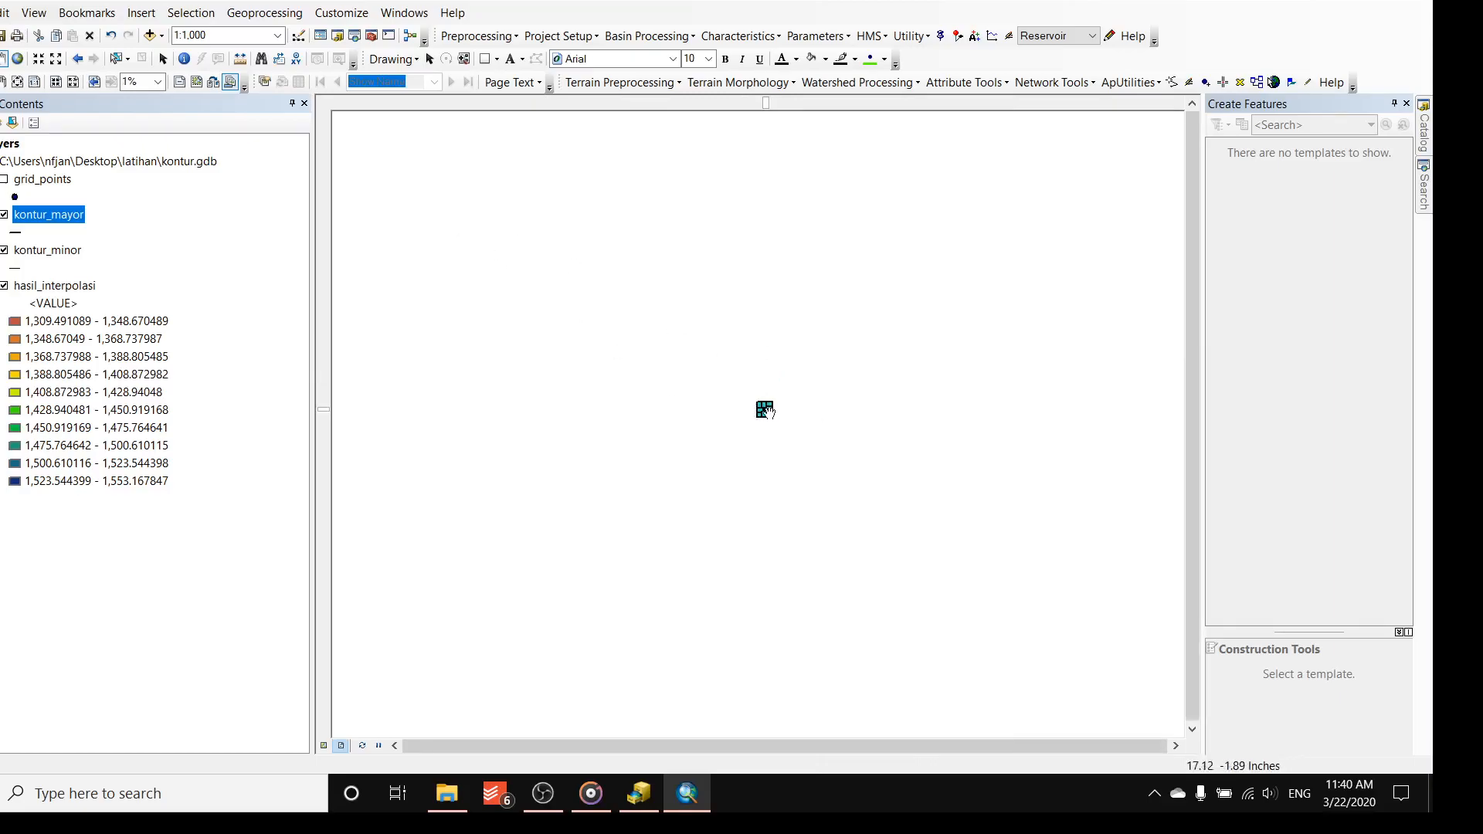
scroll(765, 411, "down", 2)
scroll(741, 373, "down", 2)
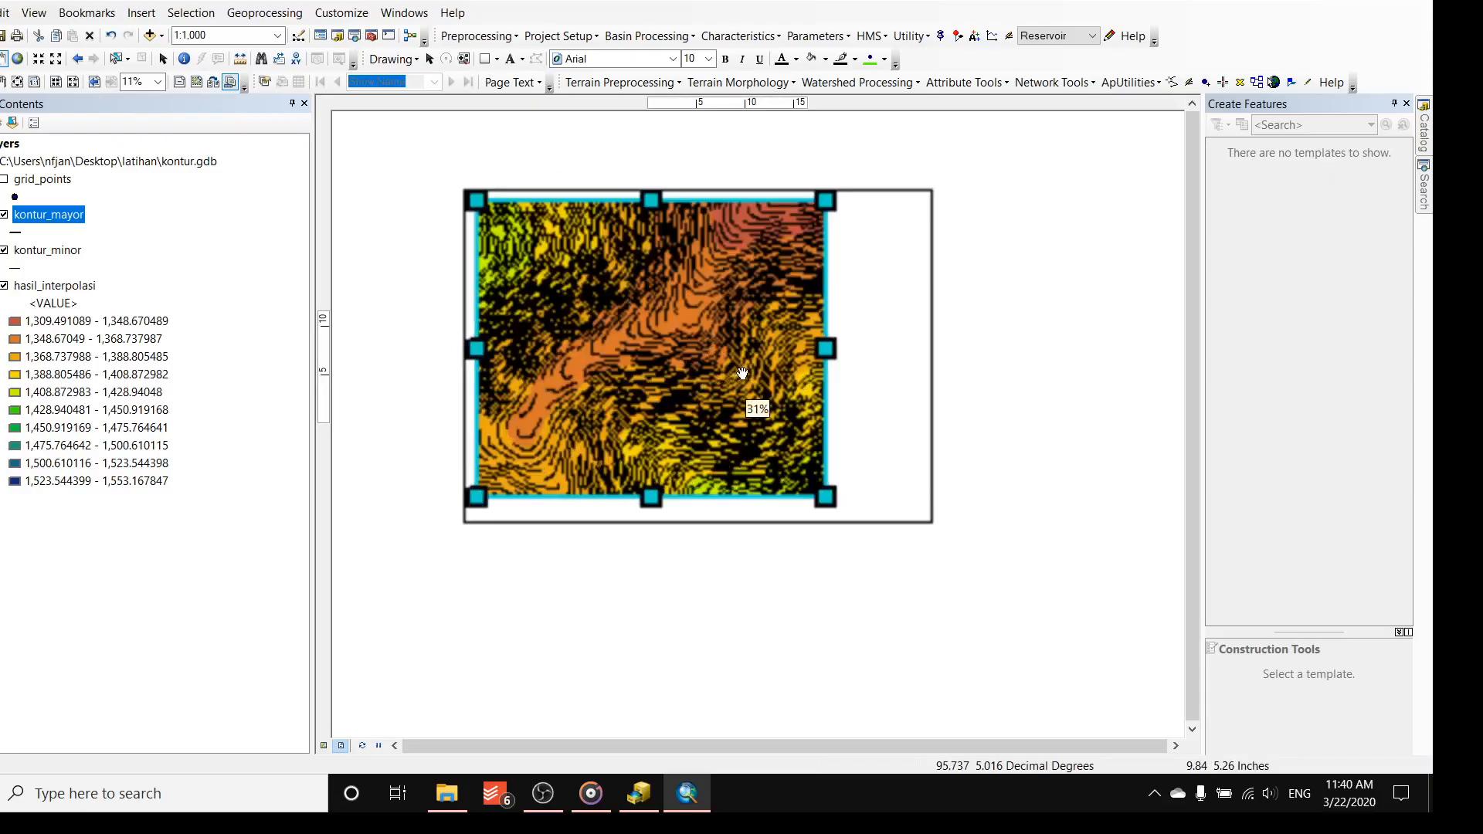
scroll(741, 373, "down", 1)
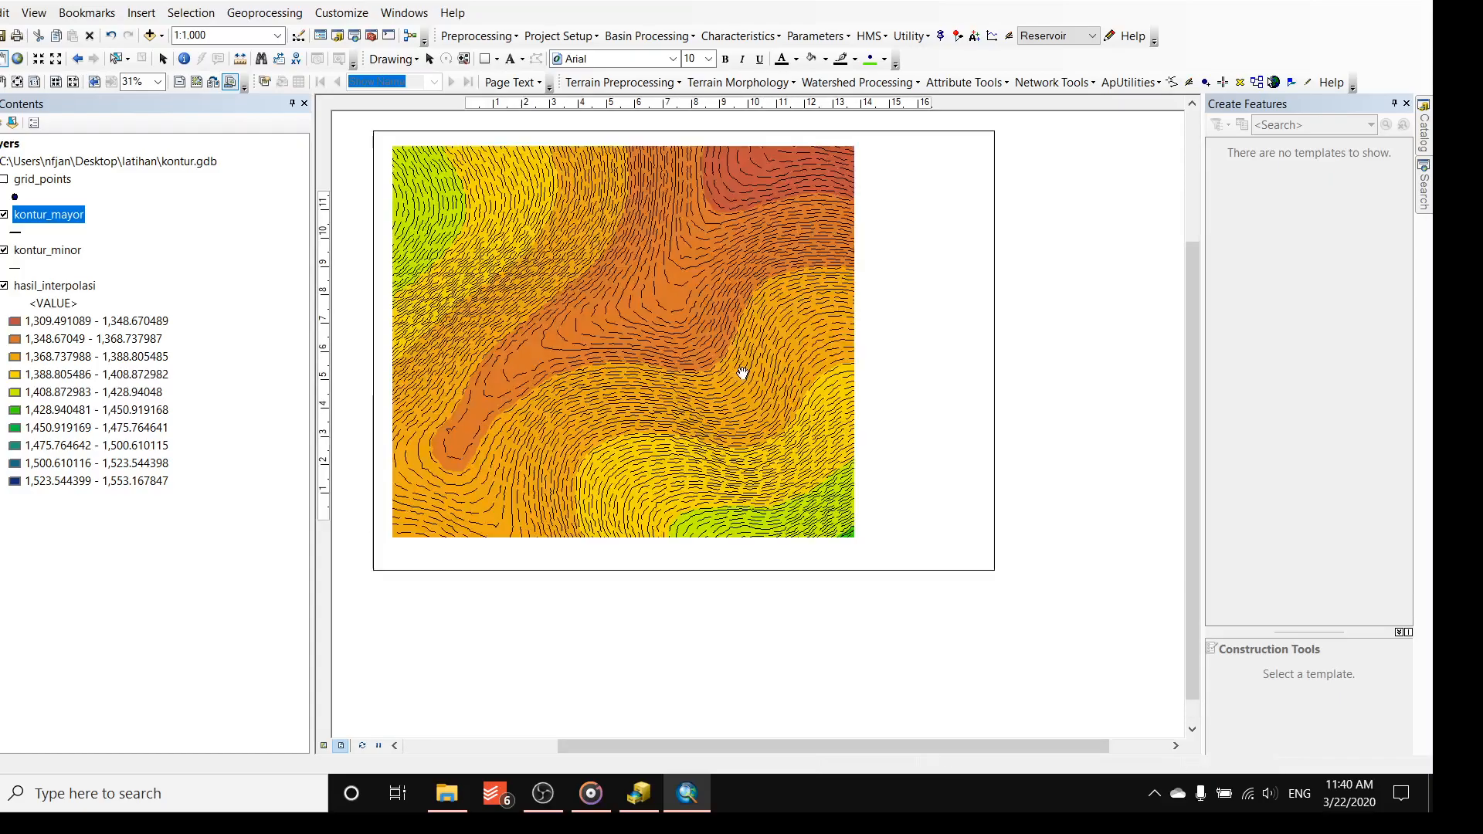
left_click_drag(715, 360, 705, 353)
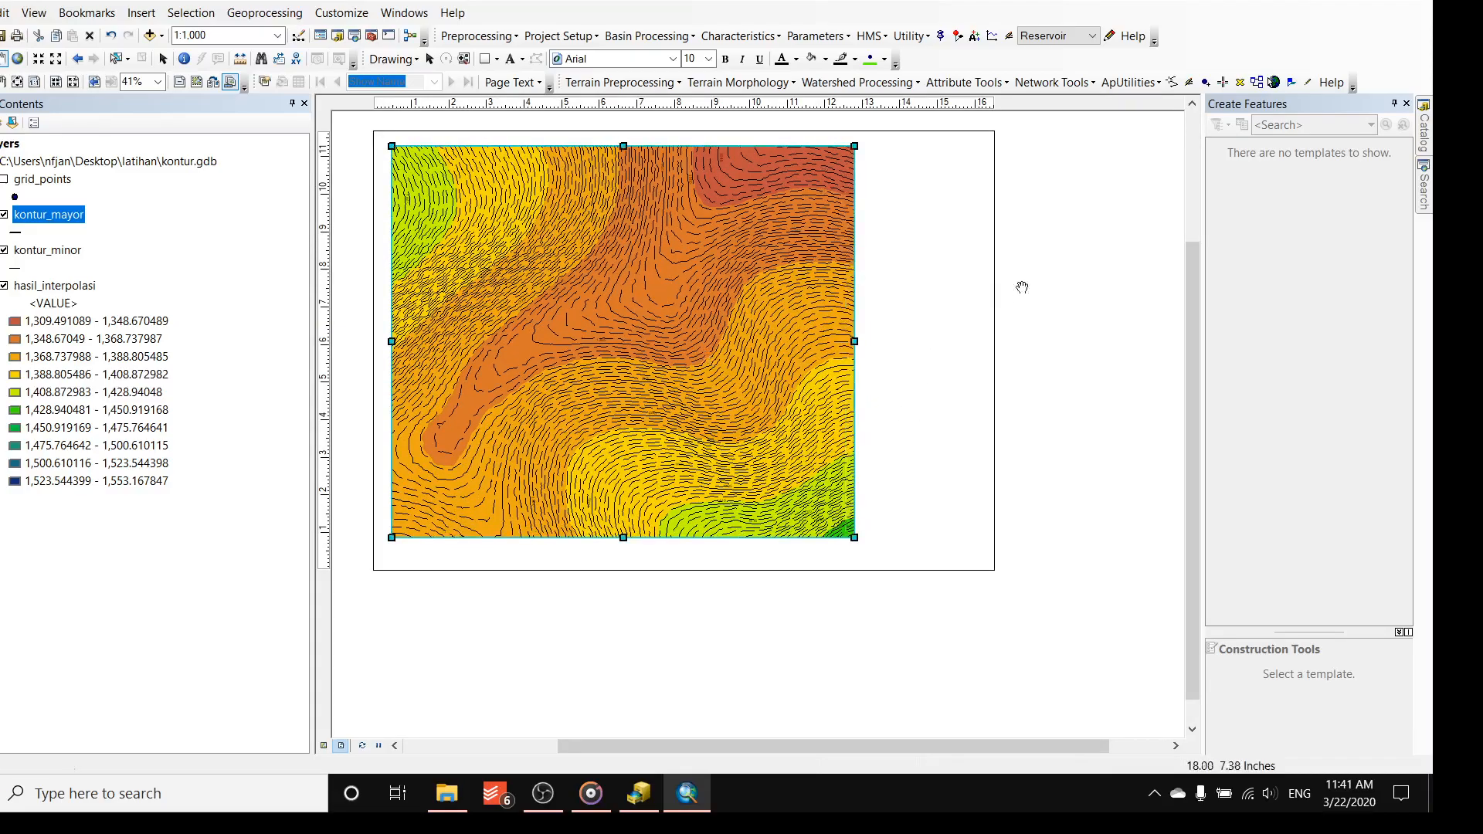
left_click(162, 58)
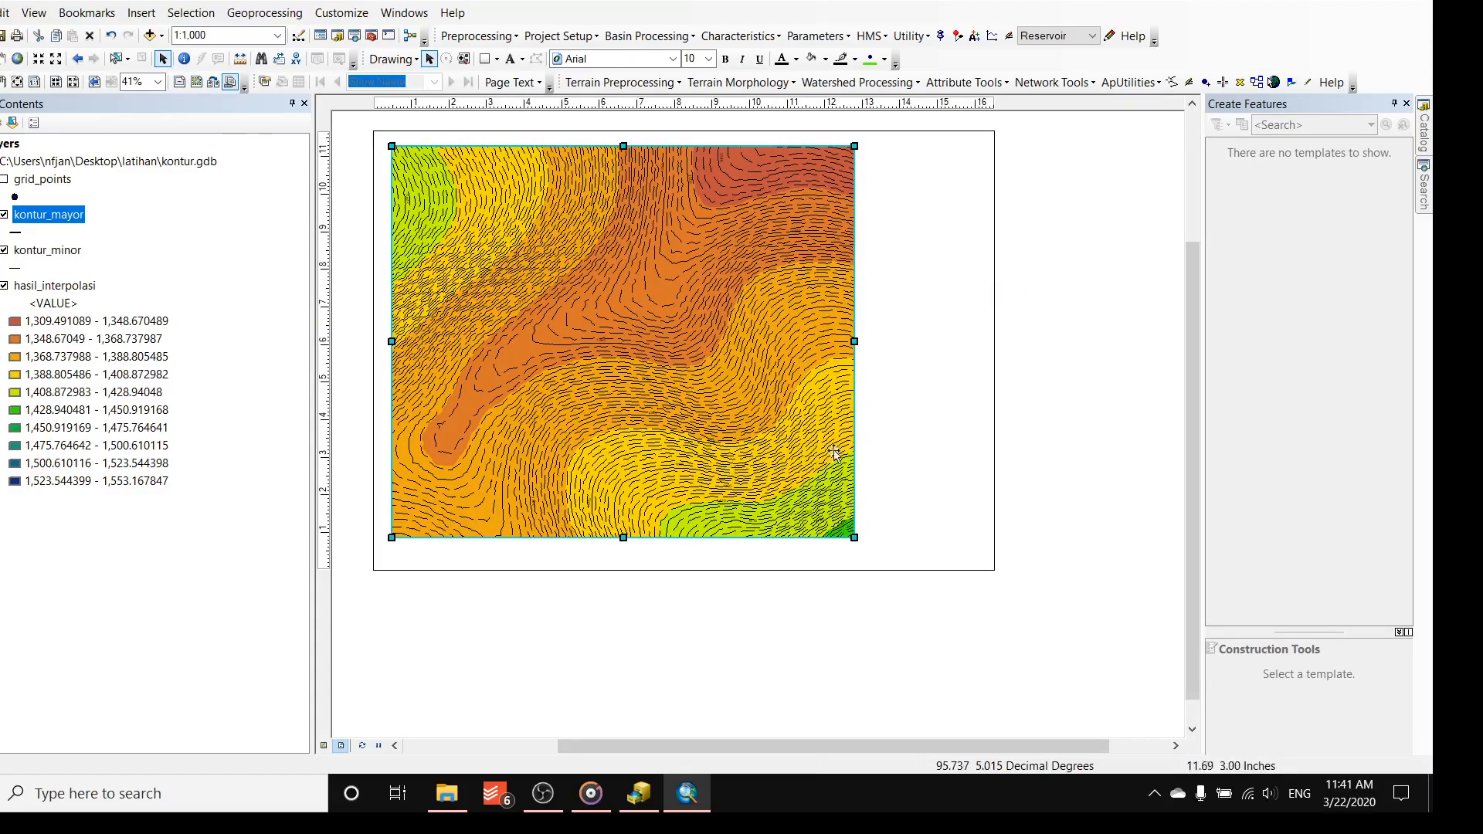
left_click(919, 443)
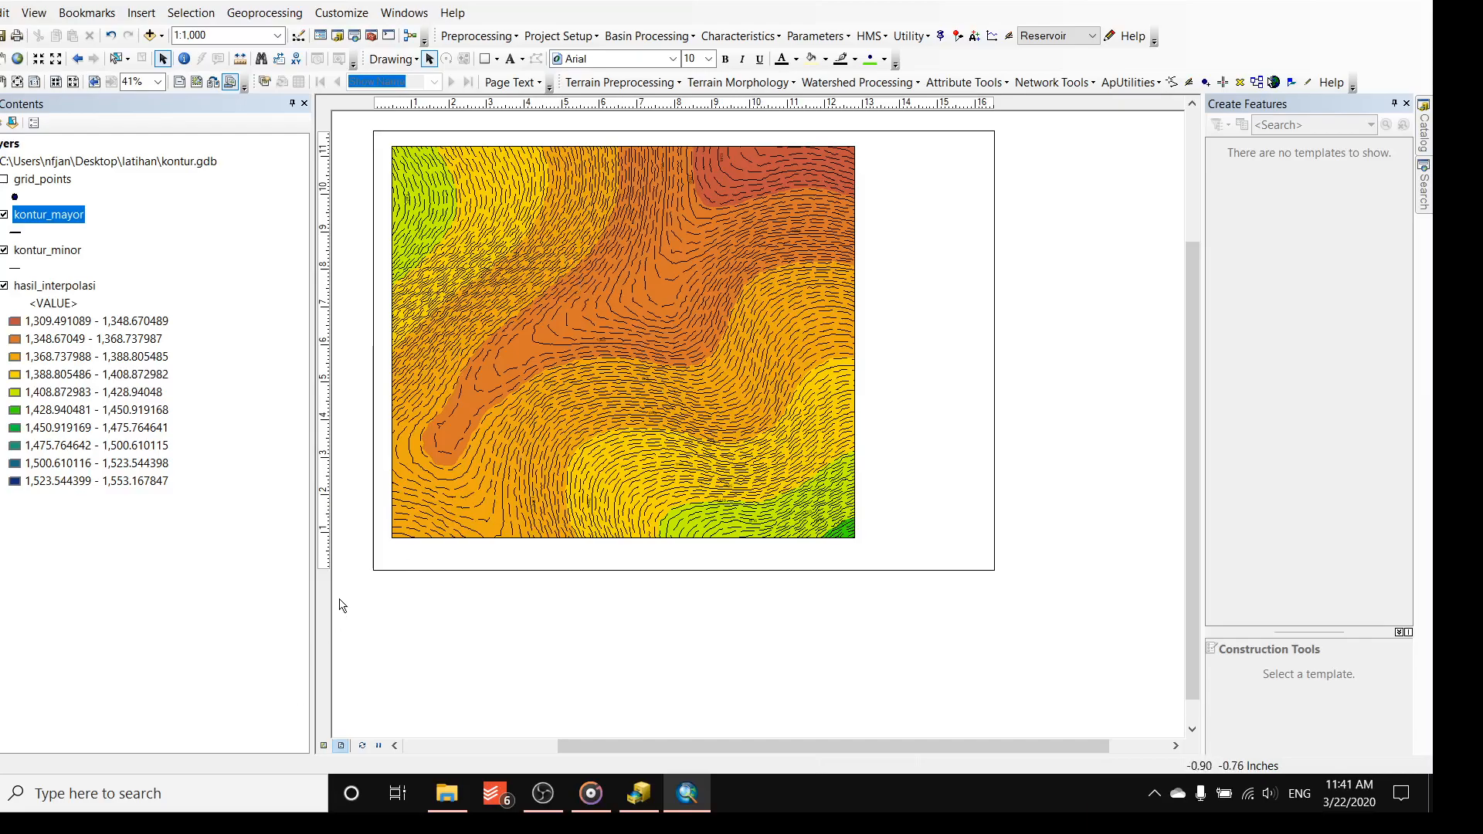
- Add a graticule with lines and labels to the data frame, placing parallels and meridians every 1 second
right_click(767, 159)
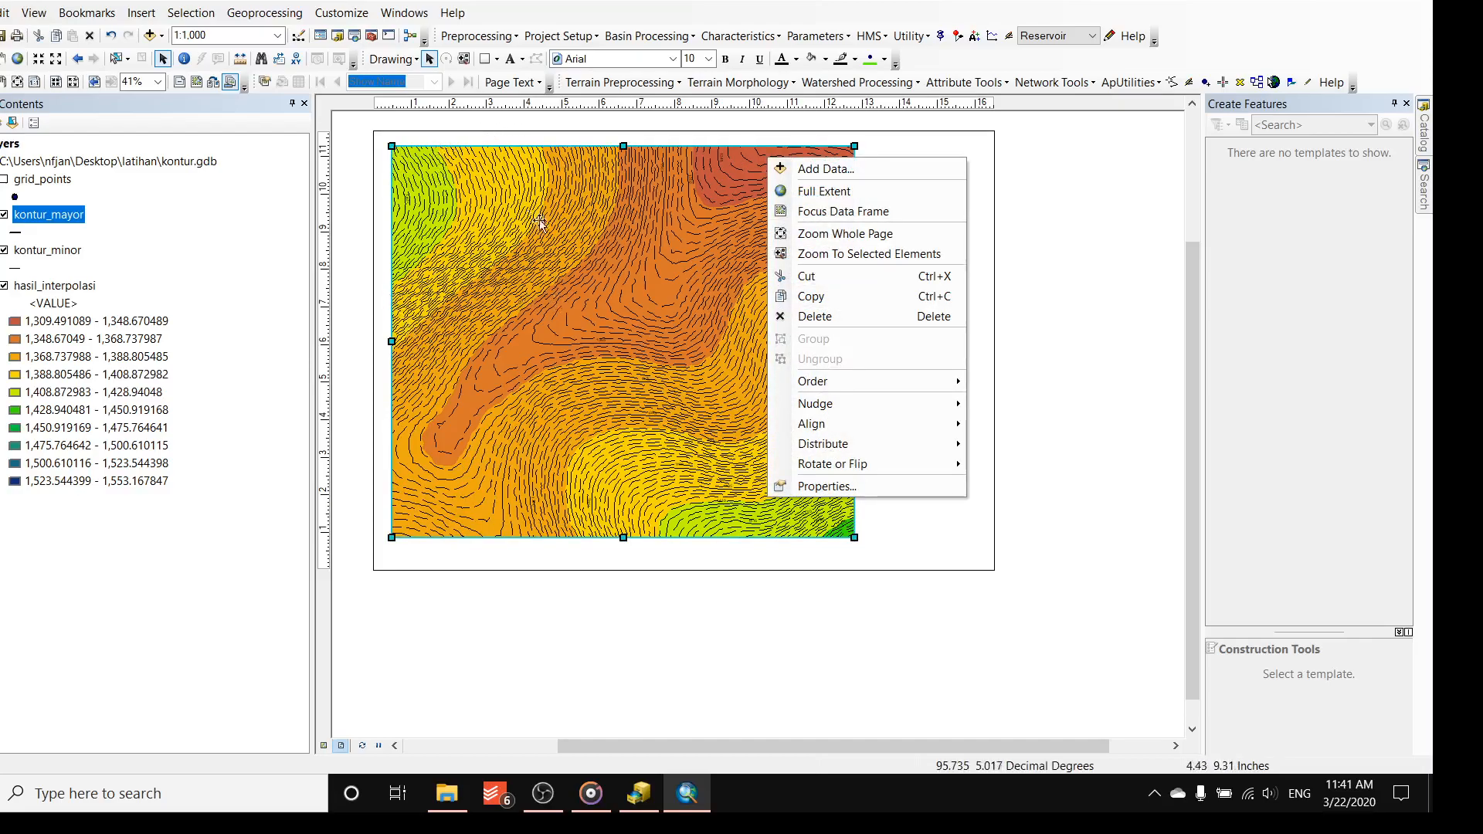
left_click(826, 487)
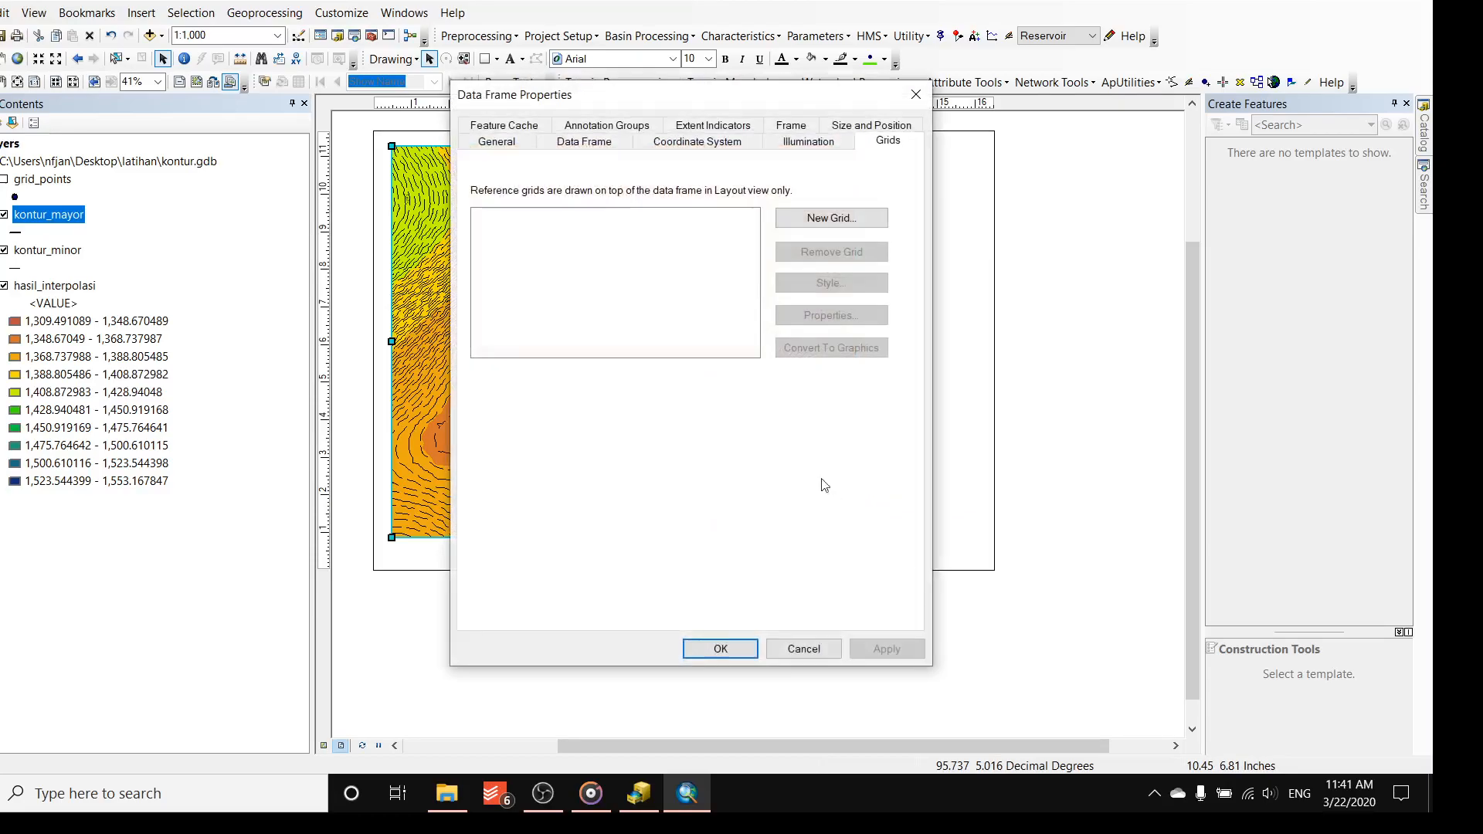
left_click(808, 219)
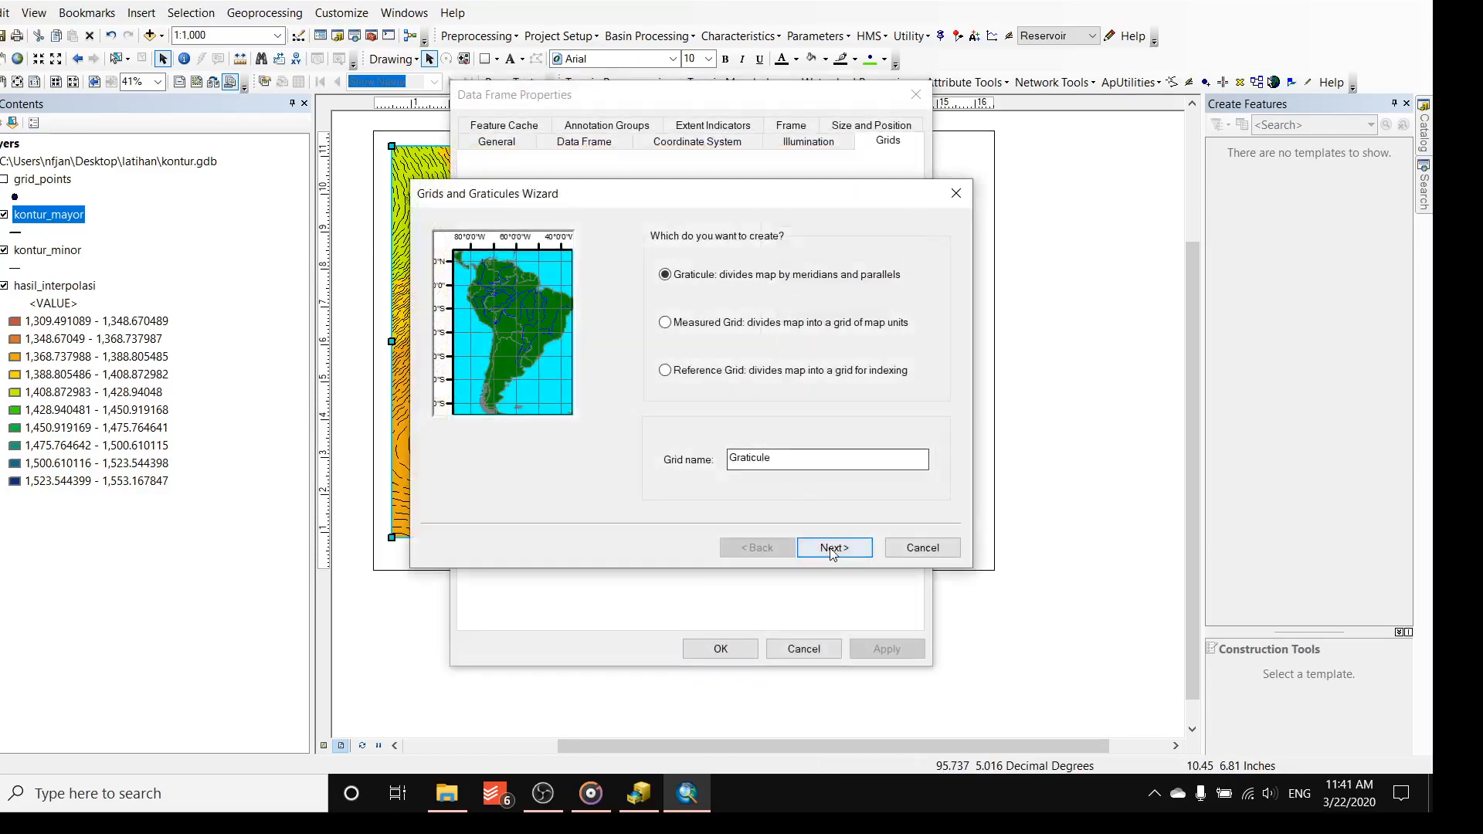
left_click(832, 548)
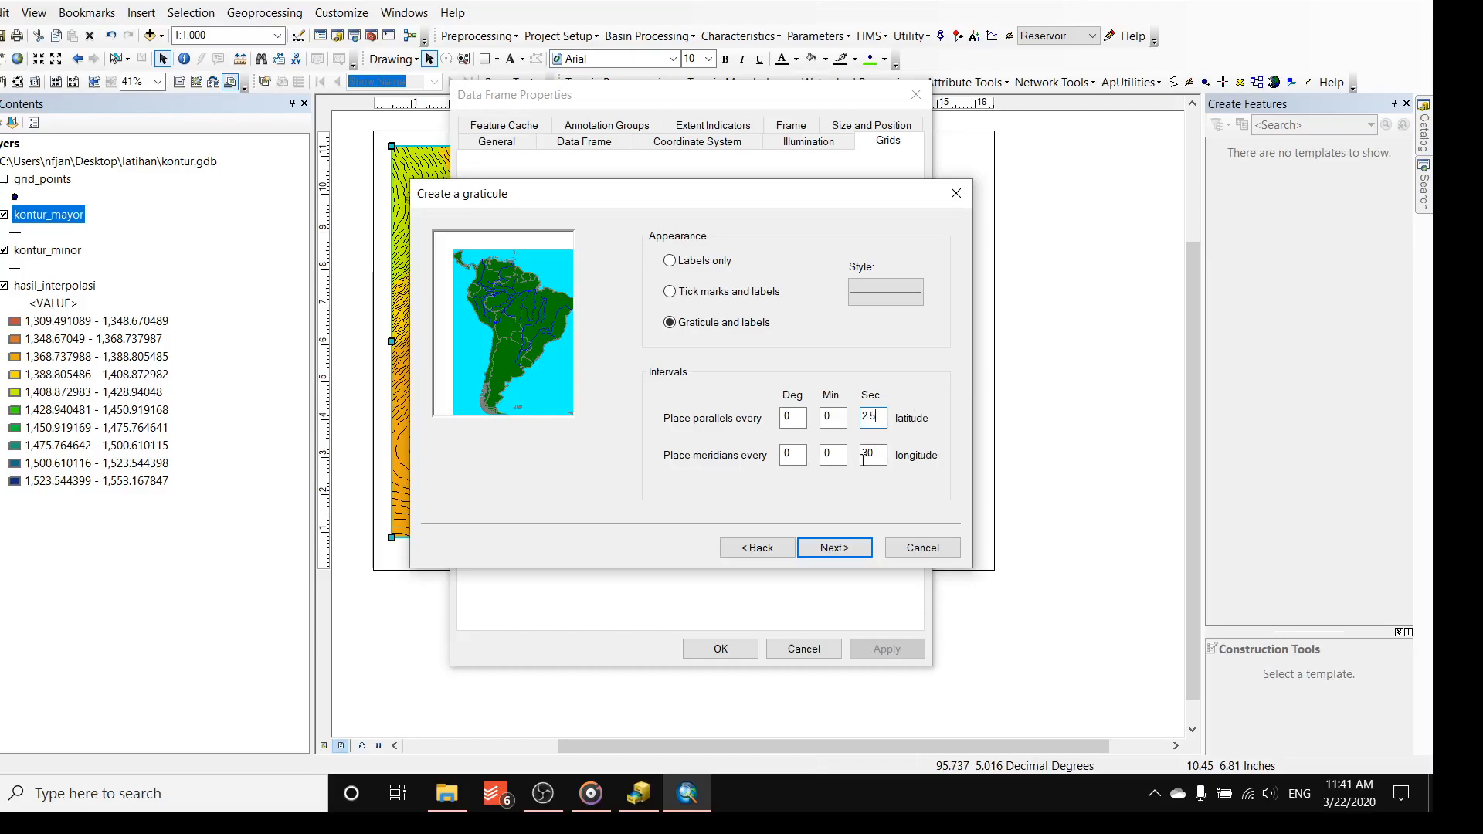
double_click(869, 417)
double_click(874, 454)
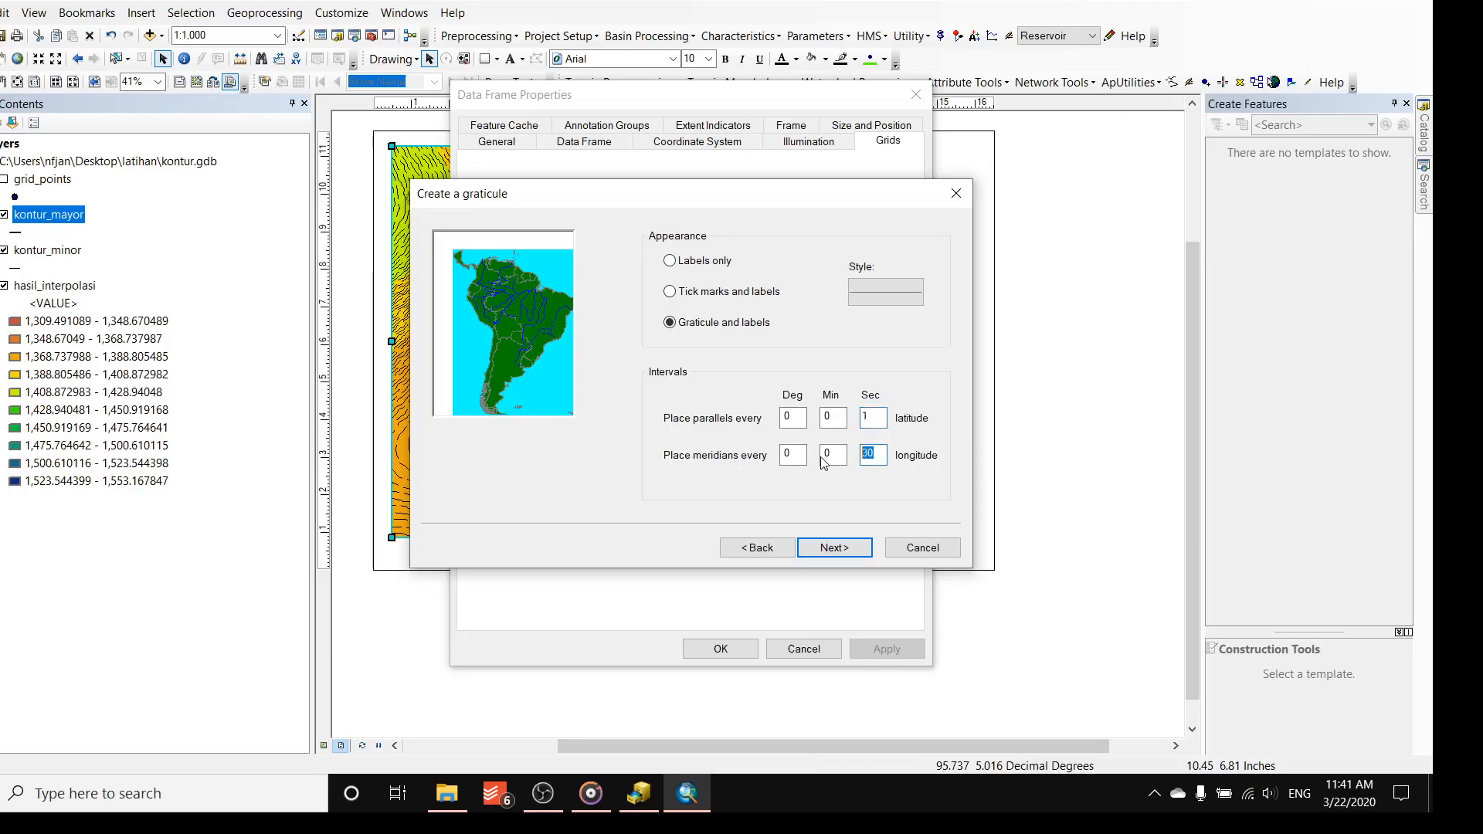
left_click(834, 547)
left_click(834, 548)
left_click(834, 548)
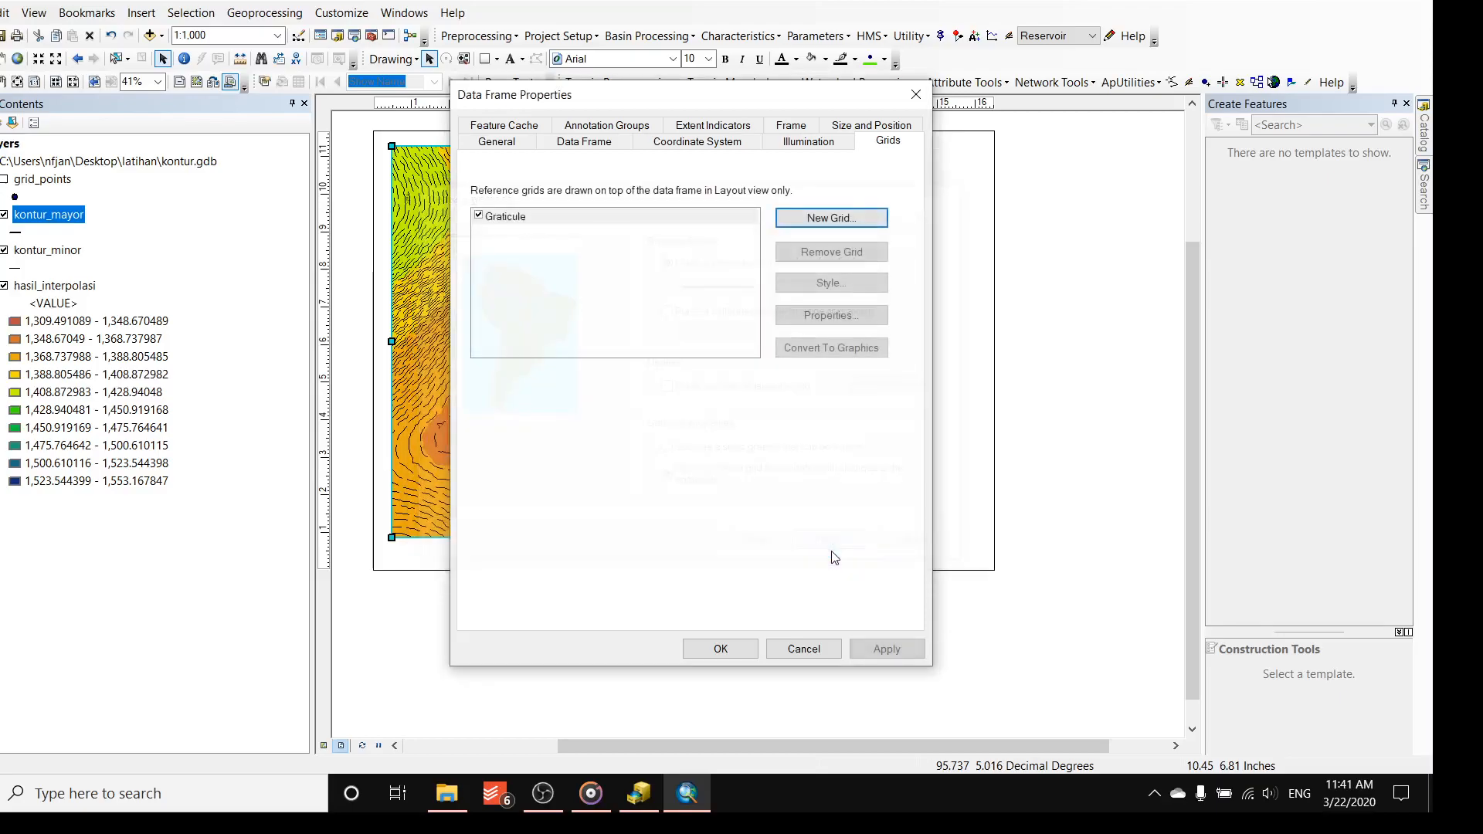
left_click(884, 649)
left_click(718, 649)
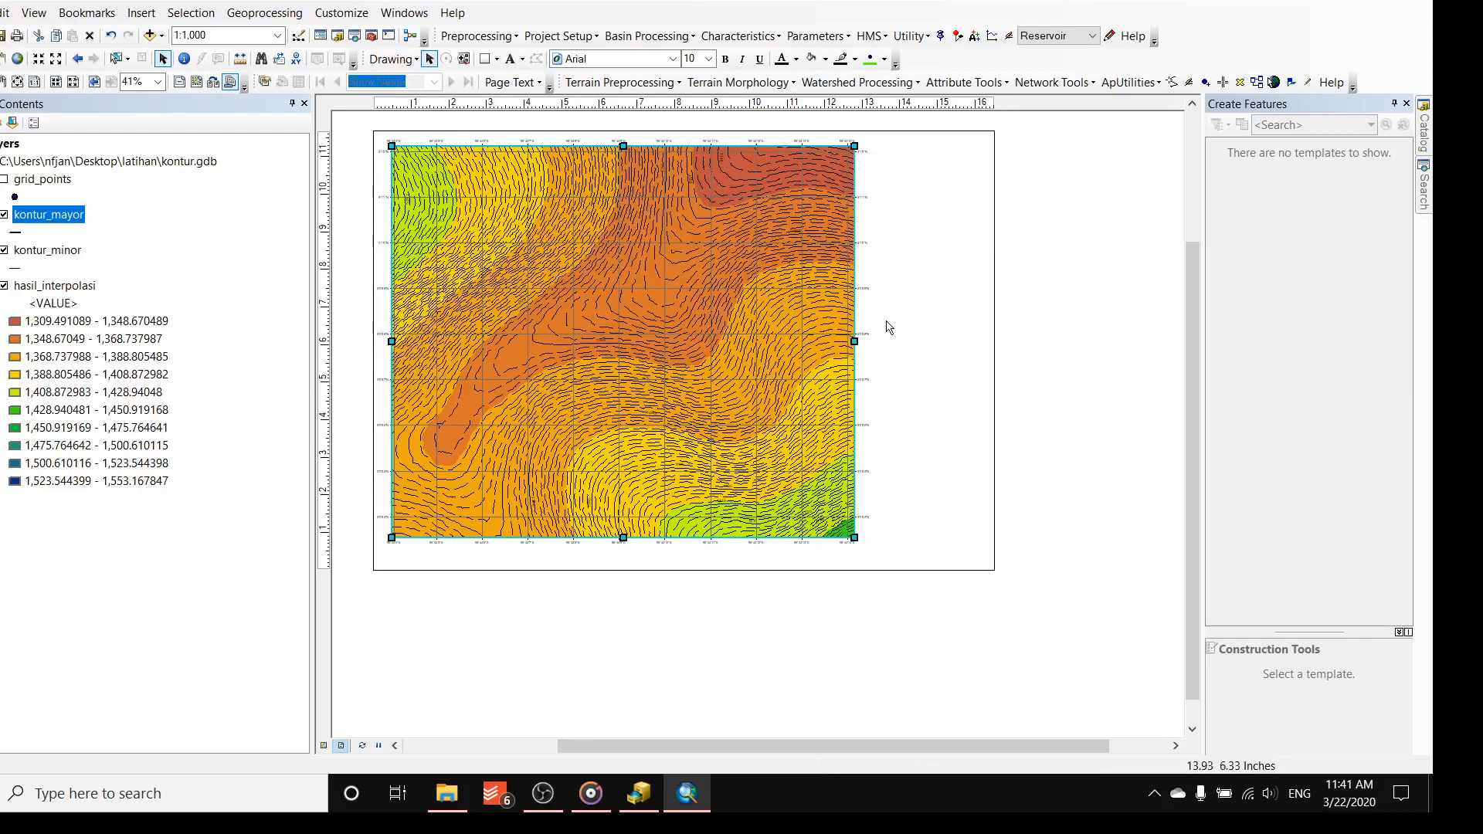
- Check the graticule labels on the page and set the graticule to show neither lines nor ticks
scroll(872, 293, "down", 5)
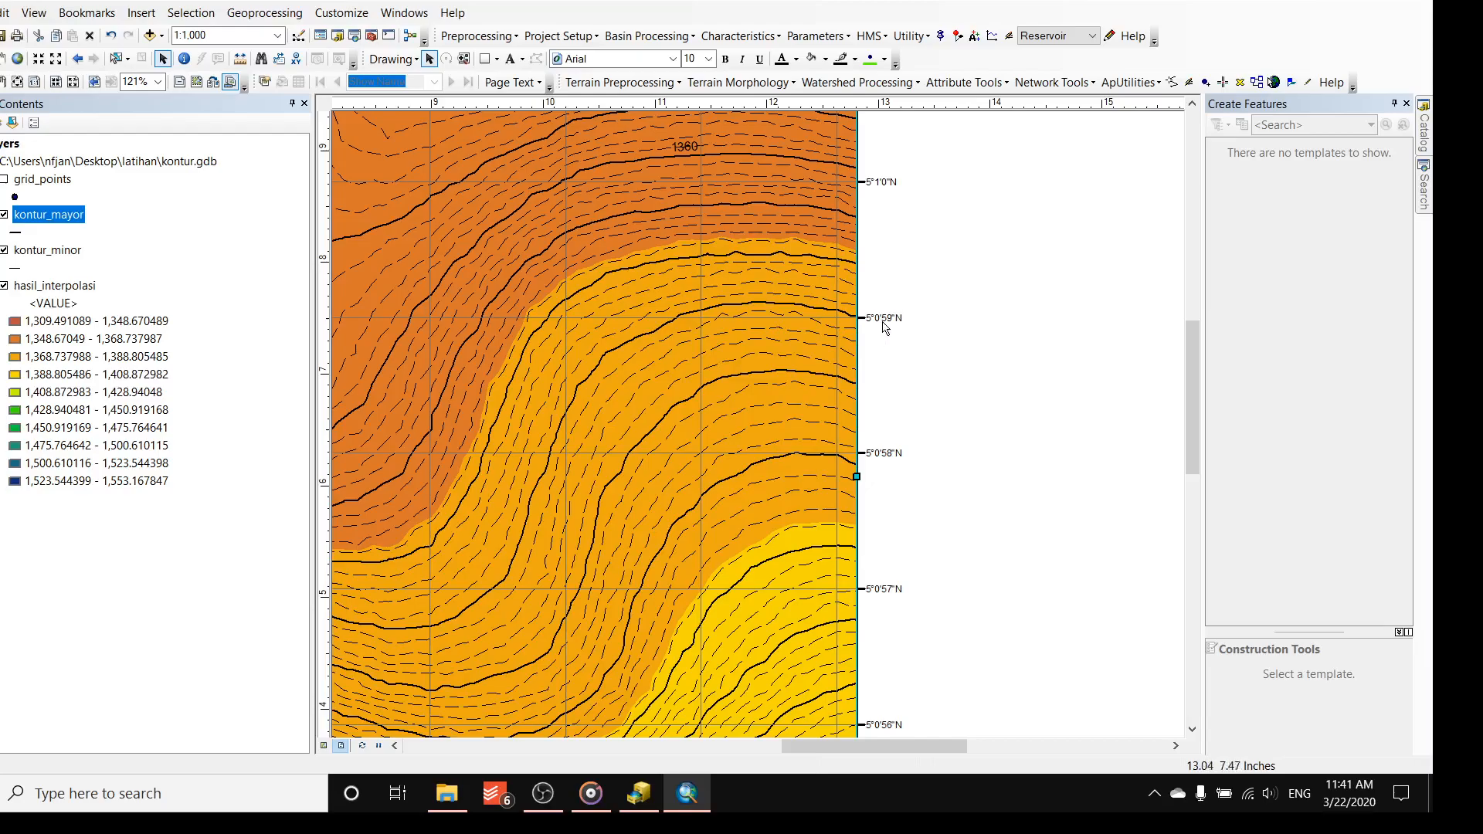
scroll(878, 198, "up", 5)
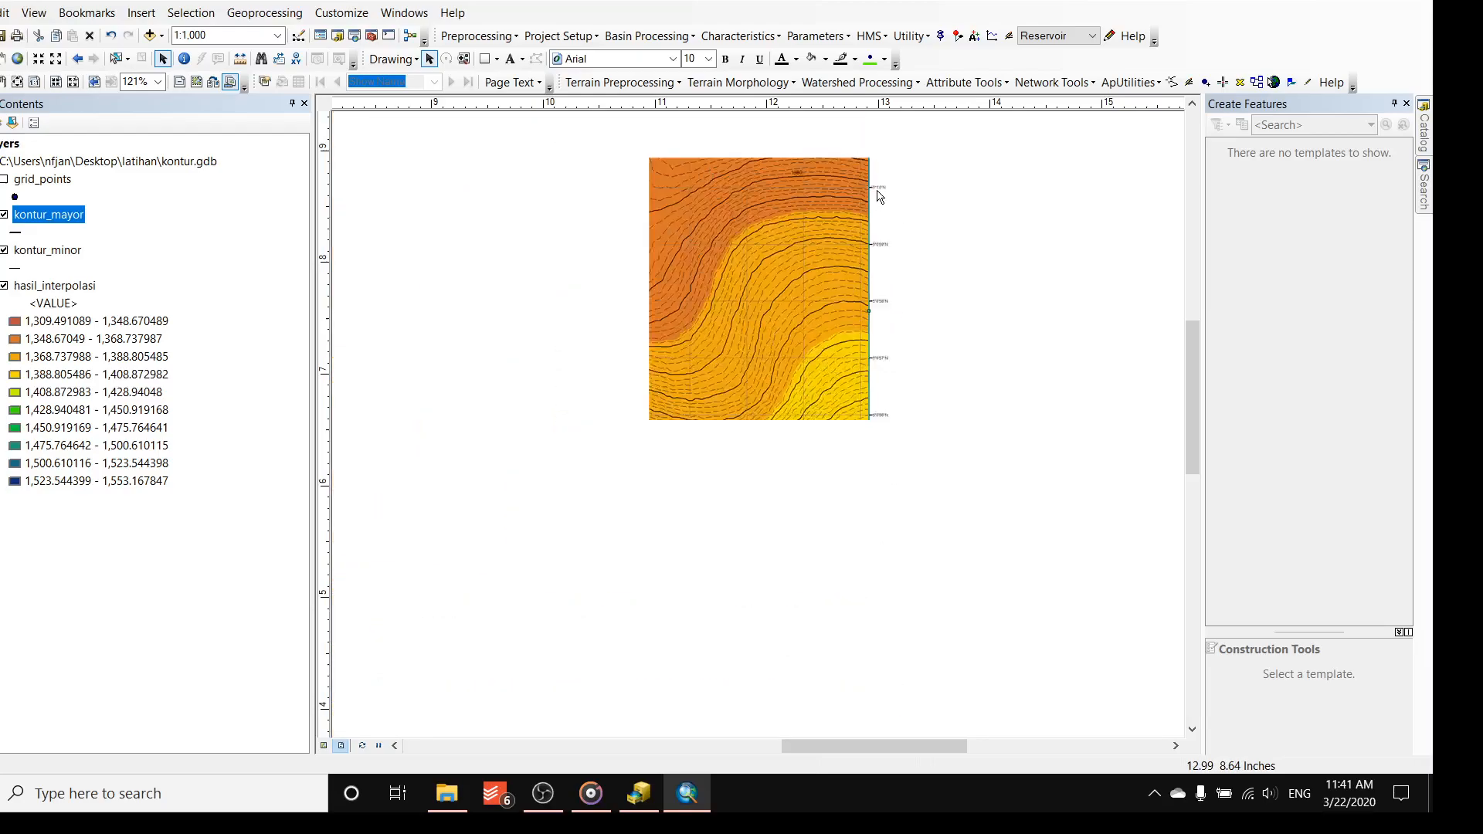
scroll(886, 208, "up", 4)
scroll(808, 198, "down", 4)
scroll(687, 235, "up", 1)
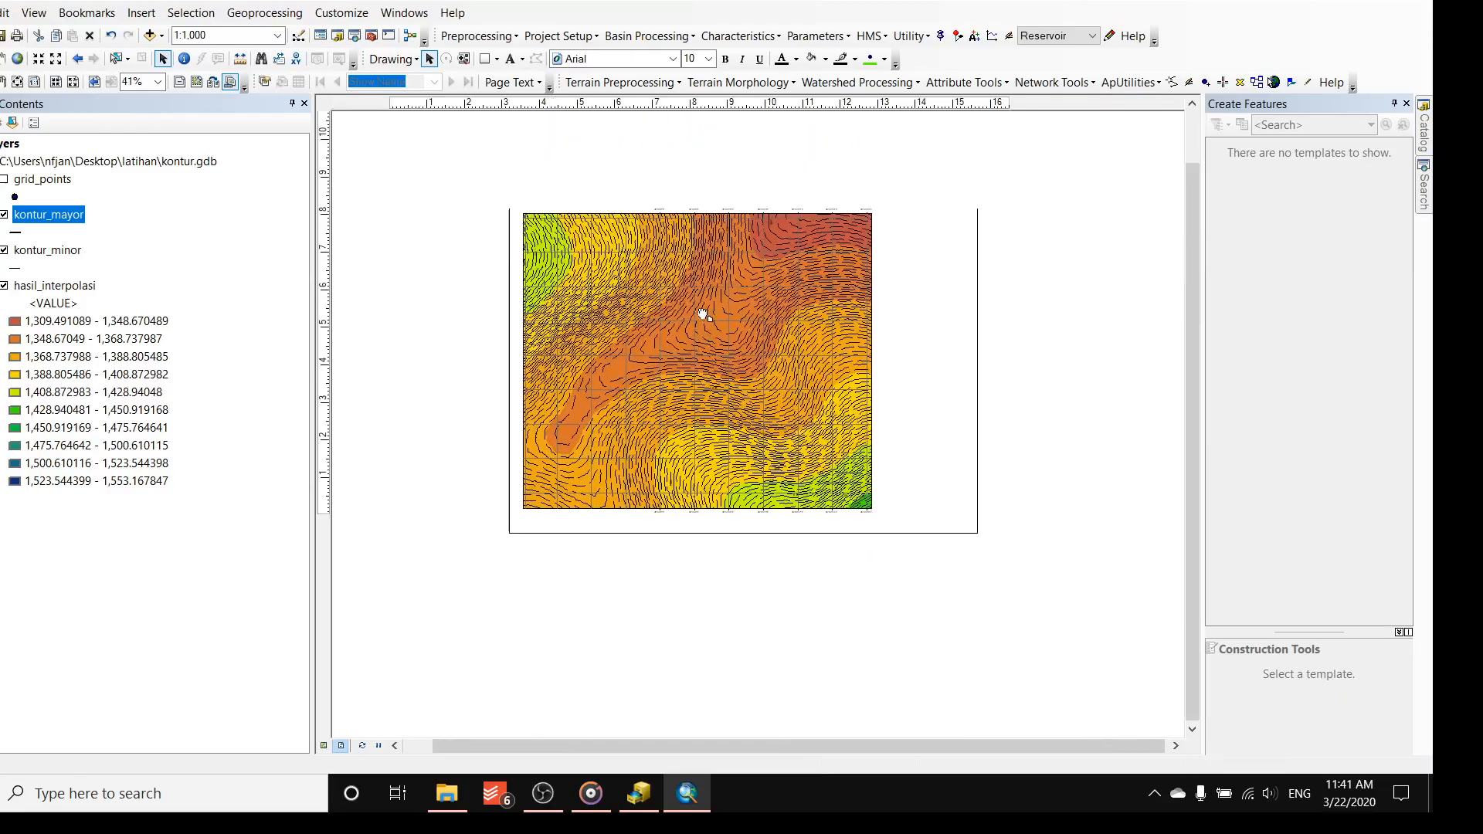
left_click(680, 229)
right_click(679, 228)
left_click(736, 557)
left_click(850, 317)
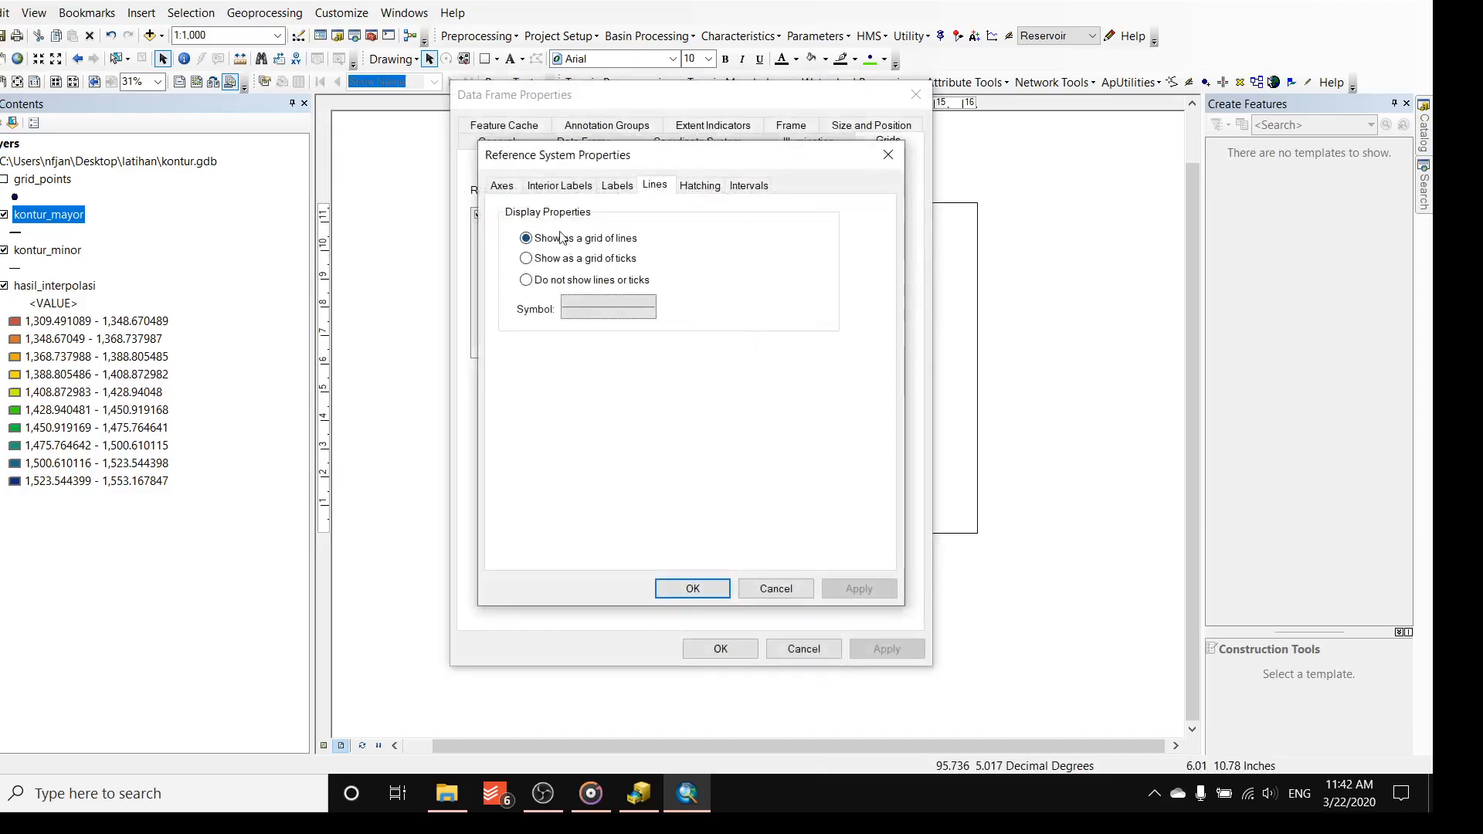
left_click(561, 282)
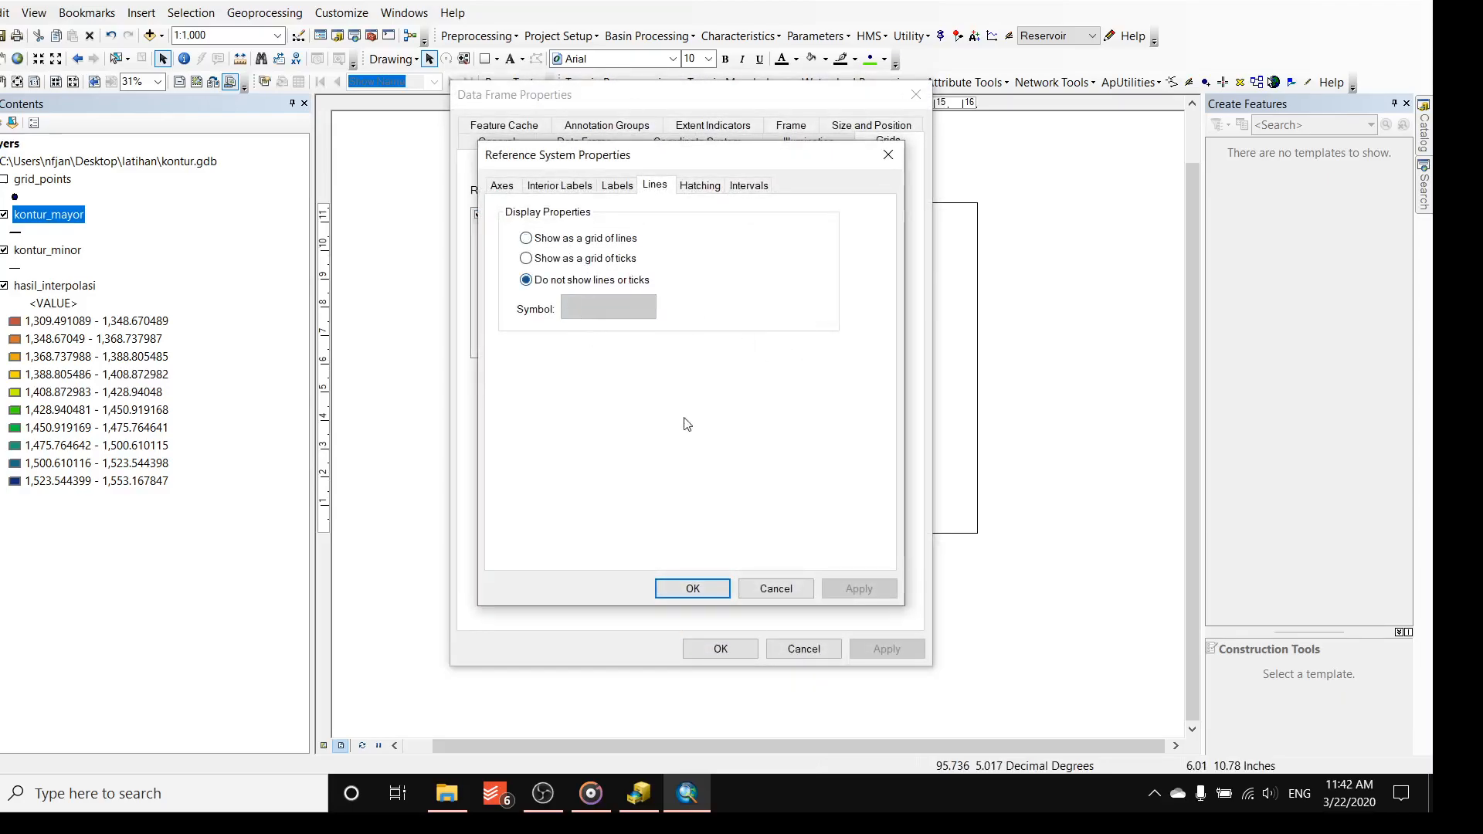
- Set the graticule labels to font size 8 with vertical orientation on the left and right axes, and check them on the page
left_click(623, 188)
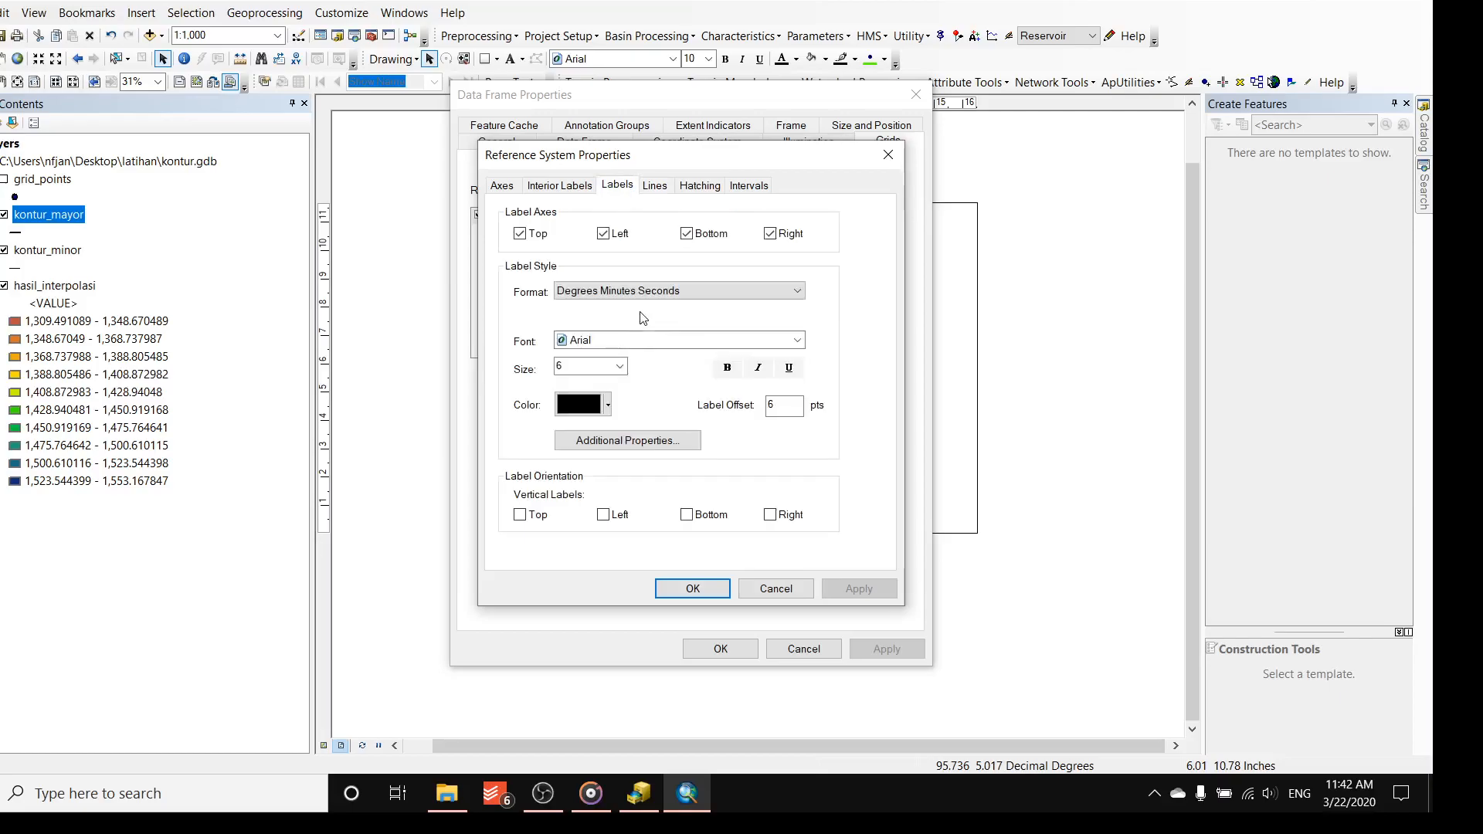
left_click(618, 366)
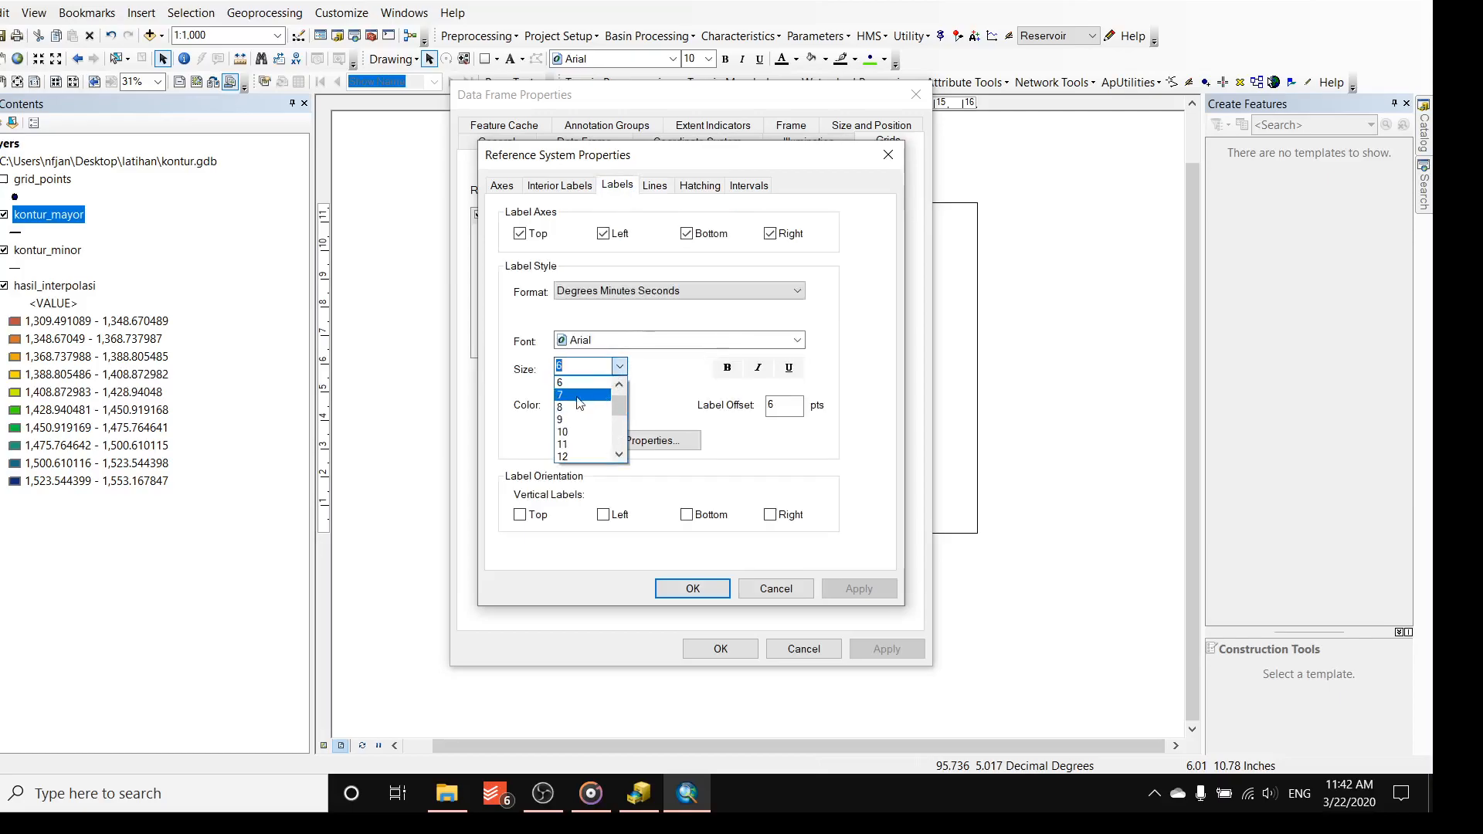
left_click(570, 408)
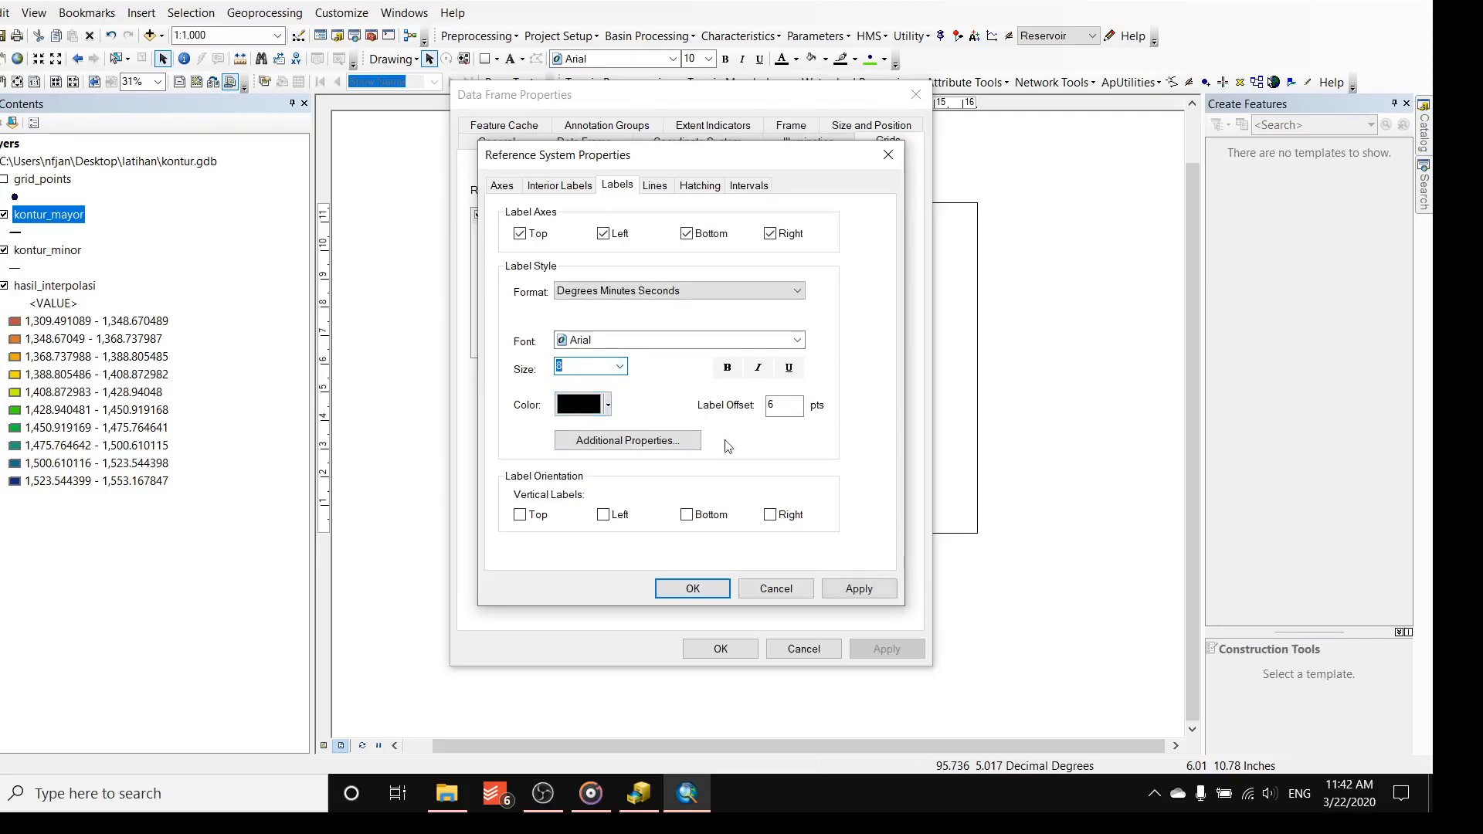
left_click(687, 515)
left_click(774, 517)
left_click(612, 524)
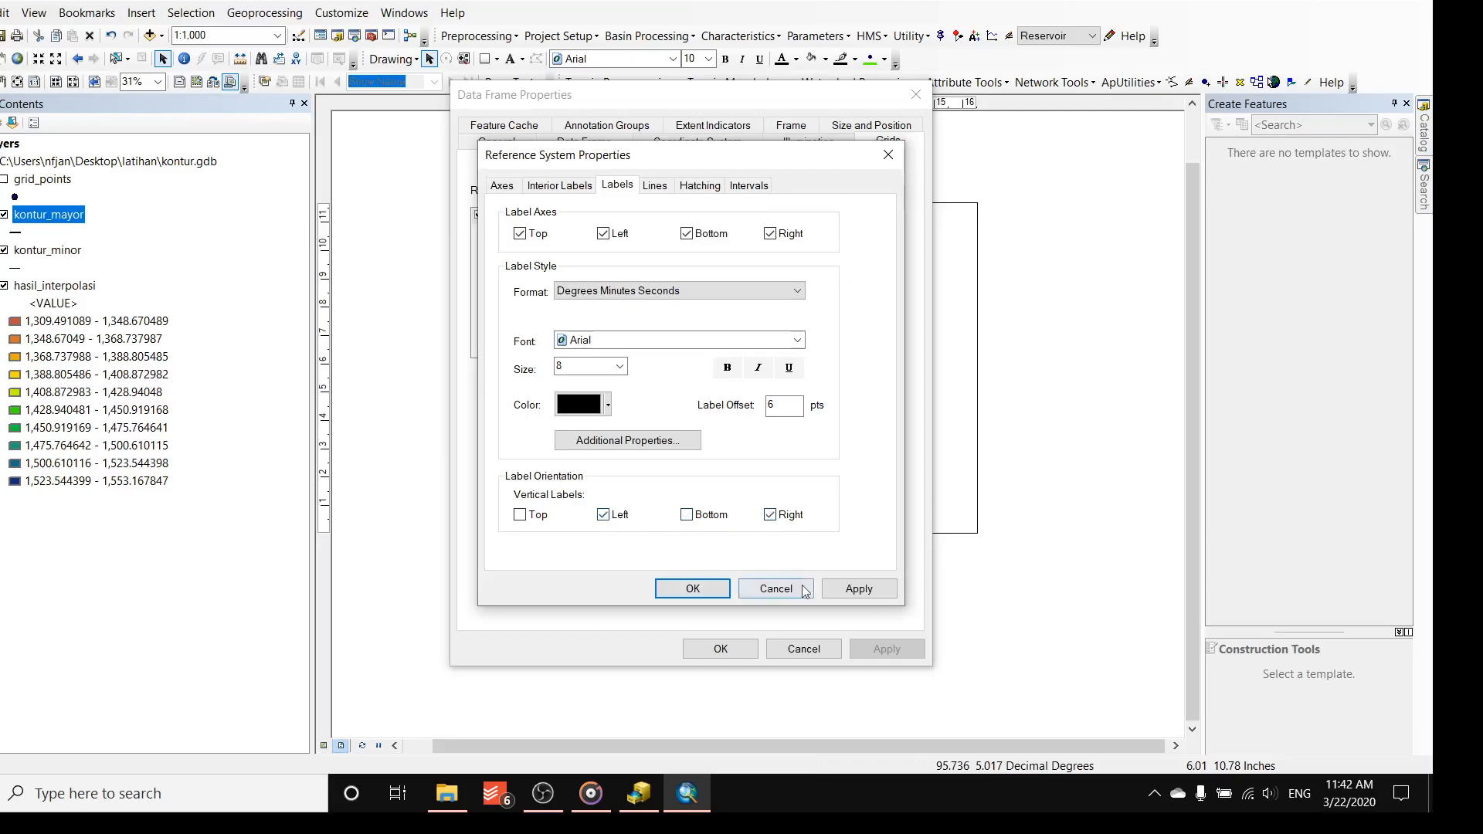
left_click(695, 590)
left_click(748, 651)
scroll(857, 309, "down", 2)
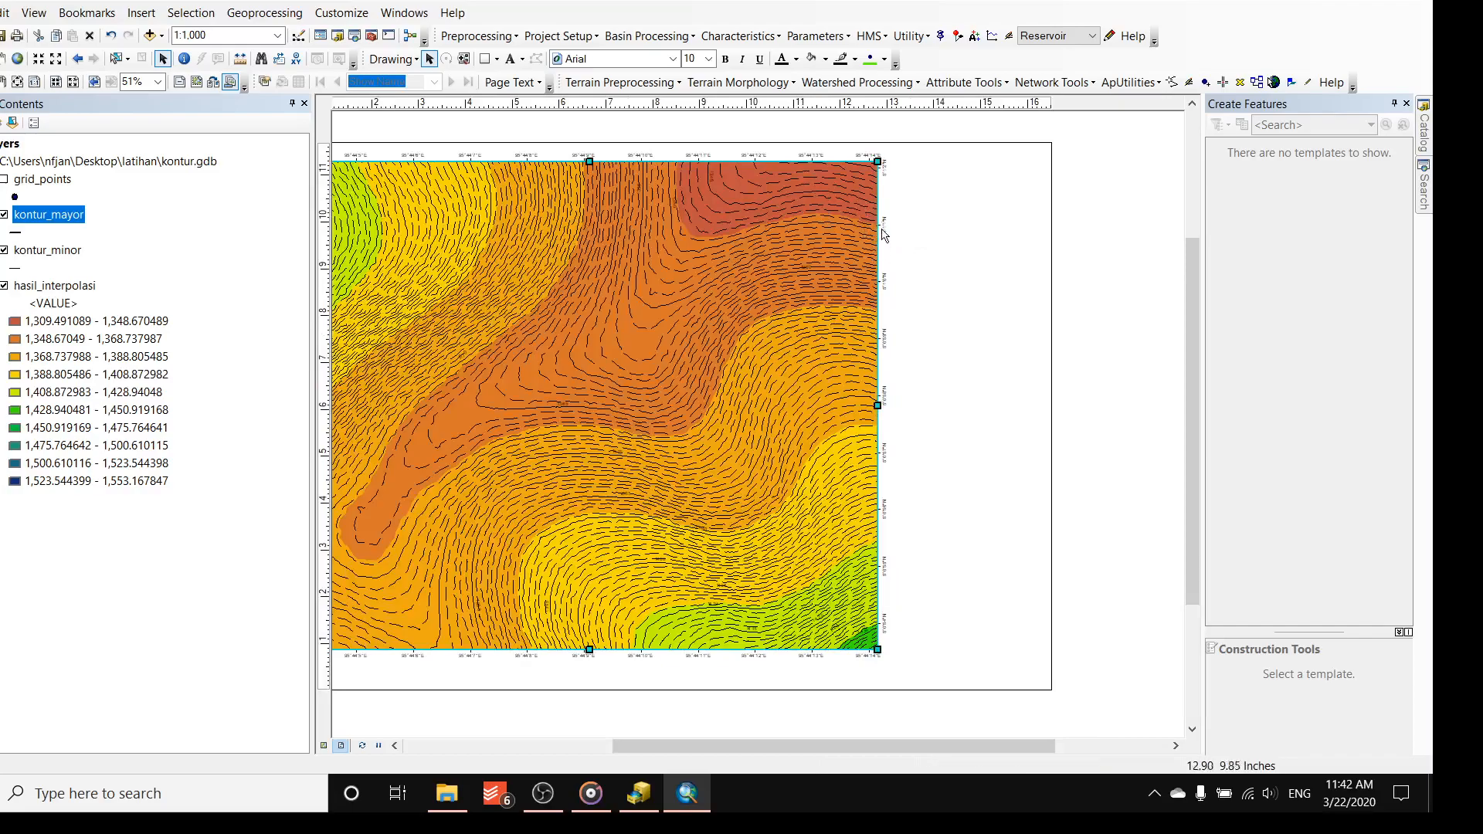
scroll(823, 309, "up", 3)
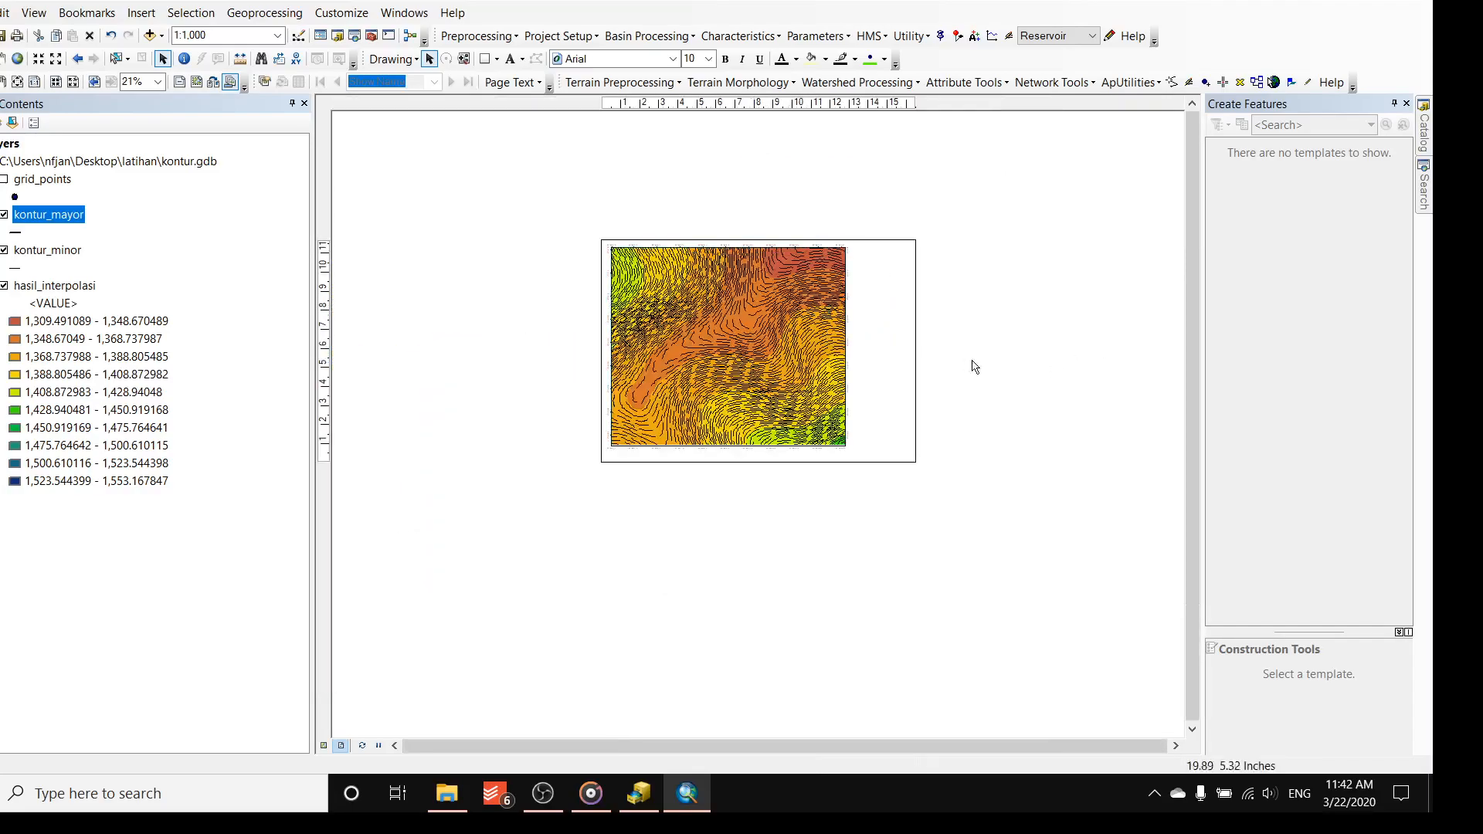
scroll(756, 293, "down", 2)
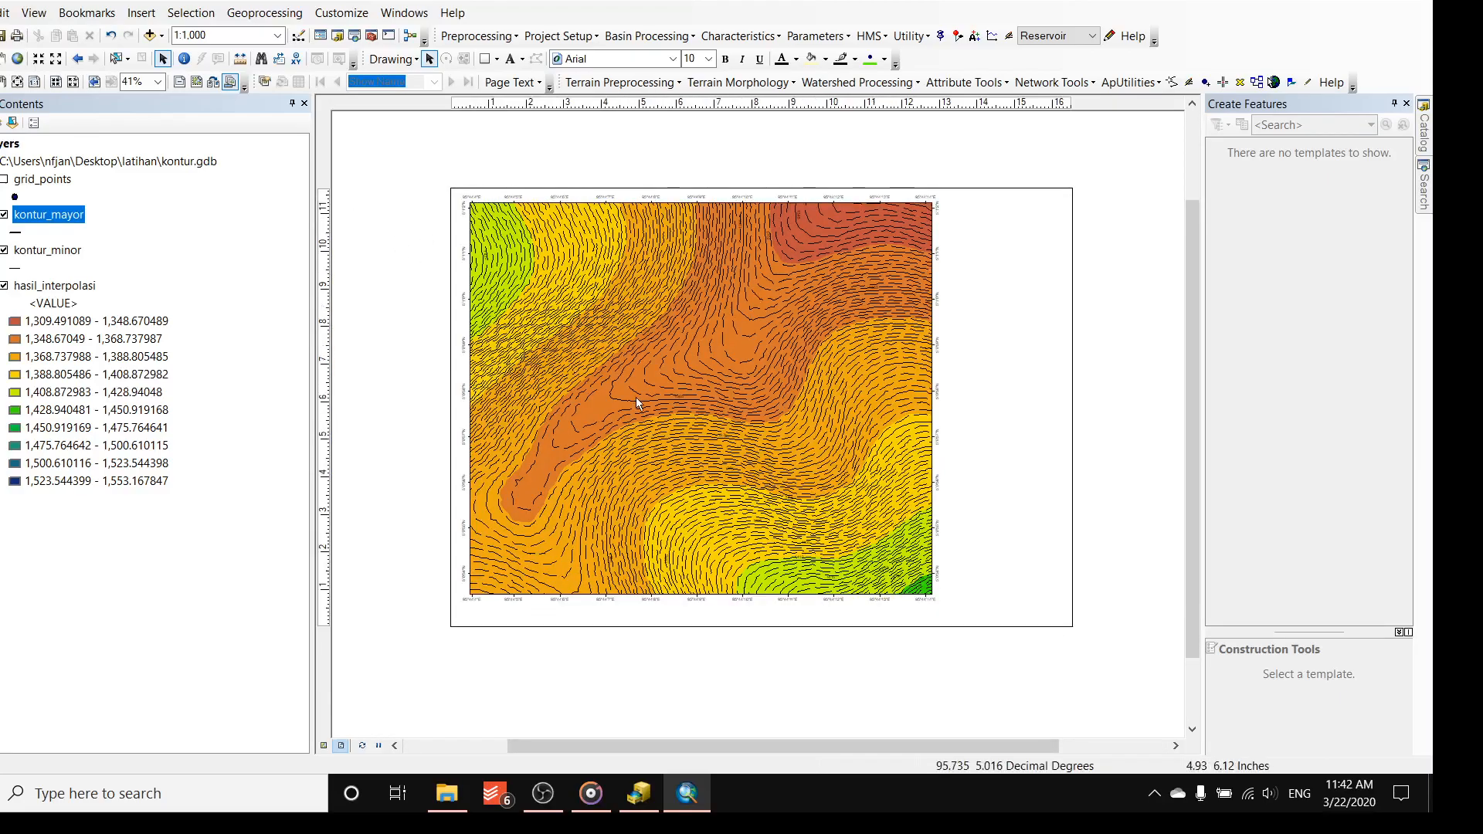
- Insert the ESRI North 2 north arrow and place it in the blank area to the right of the map, near the page's upper edge
left_click(144, 14)
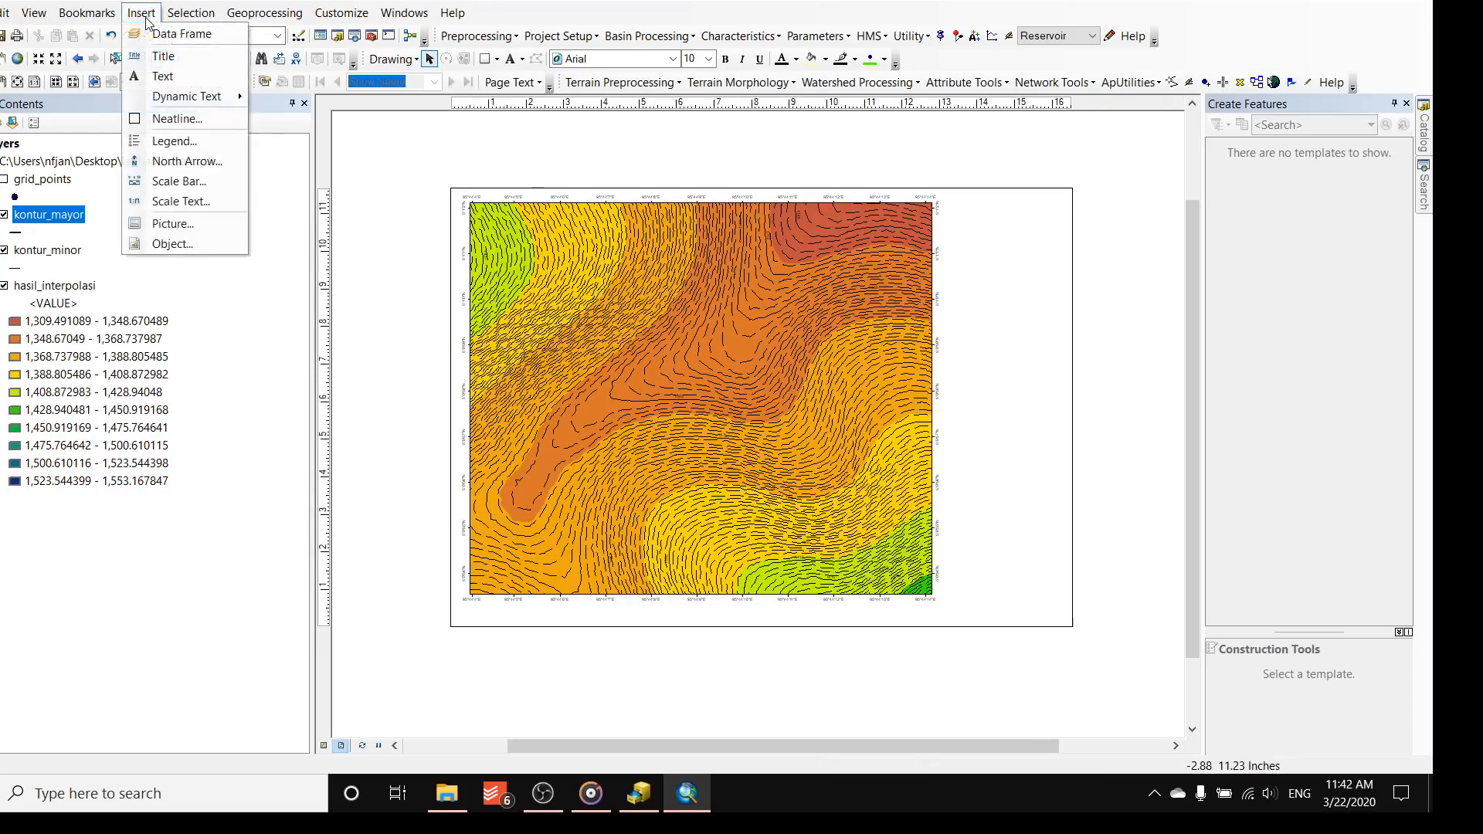
left_click(187, 162)
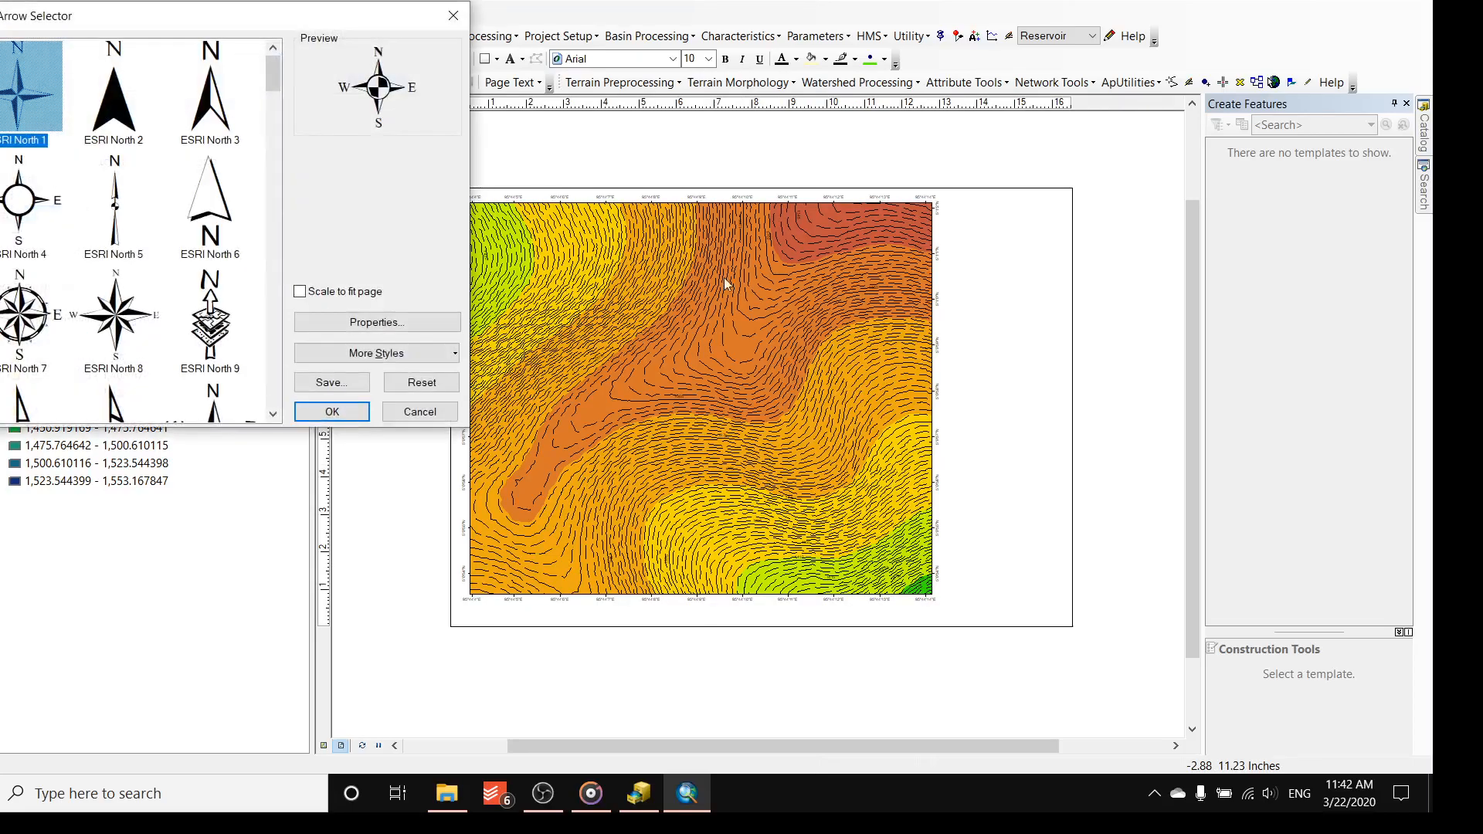
left_click(116, 100)
left_click(351, 412)
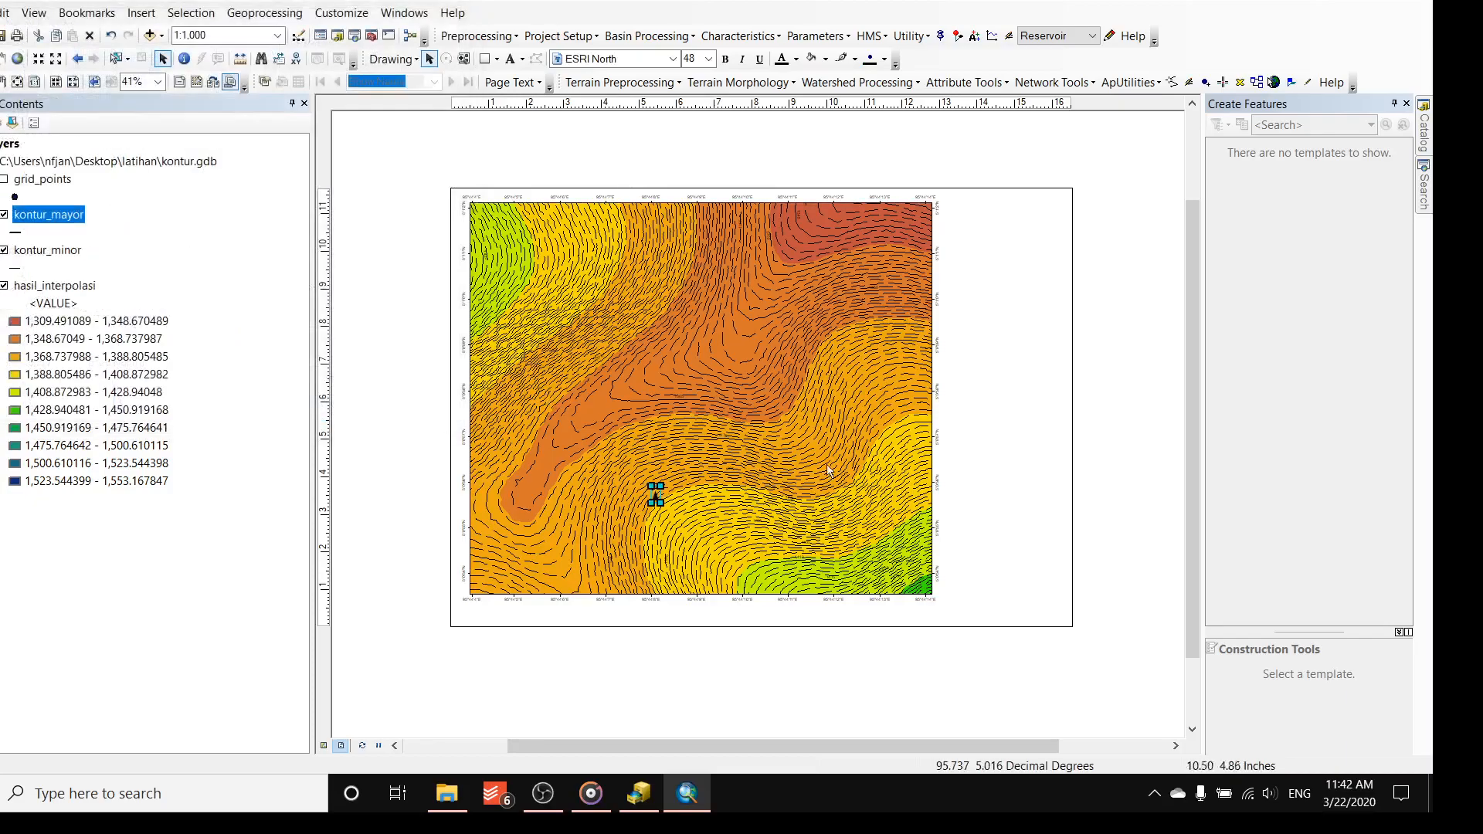
left_click_drag(656, 492, 998, 242)
left_click(1103, 361)
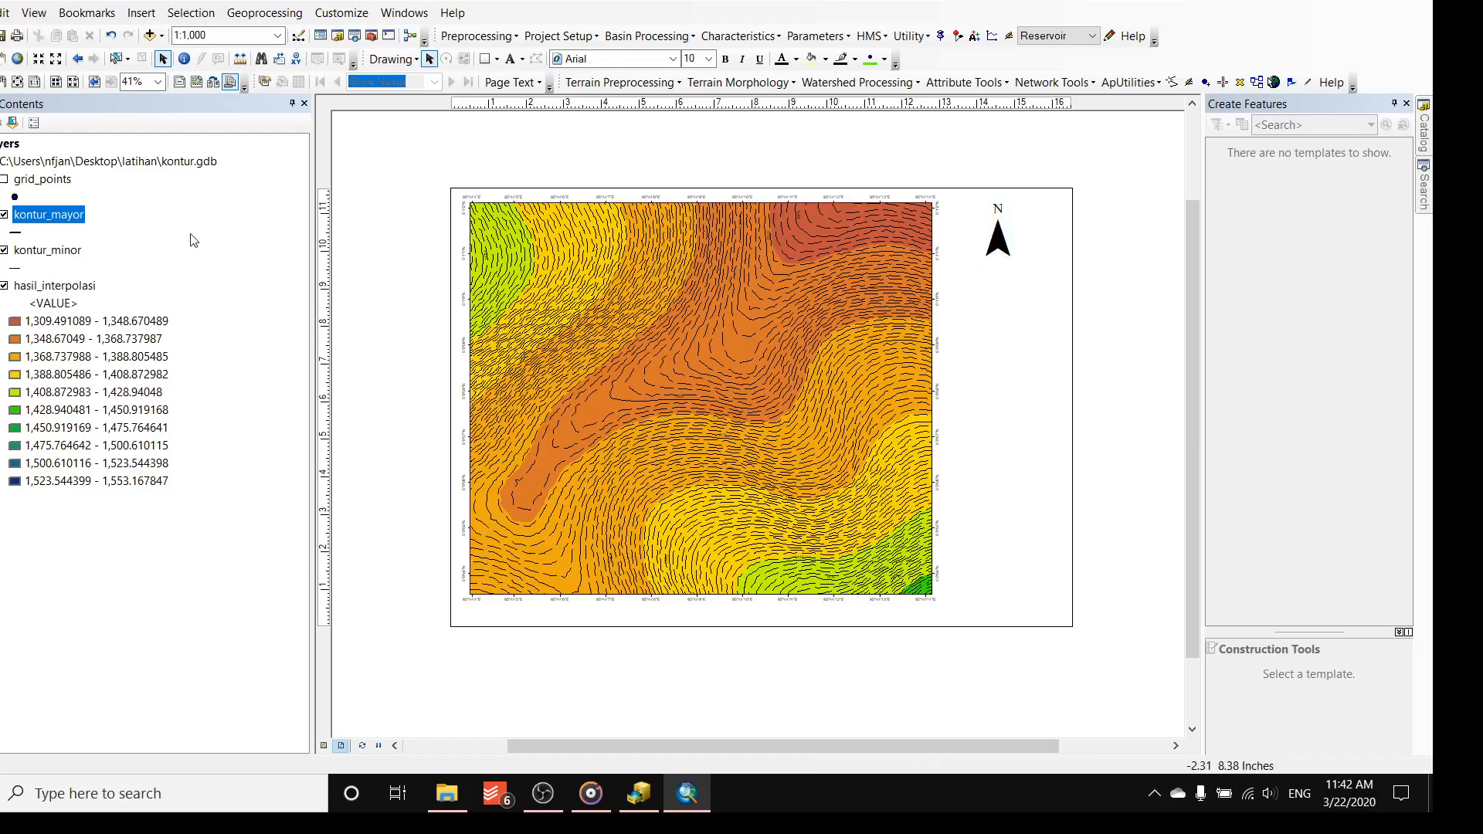
- Insert an Alternating Scale Bar 1 with division units in Meters and the unit label "meter"
left_click(142, 13)
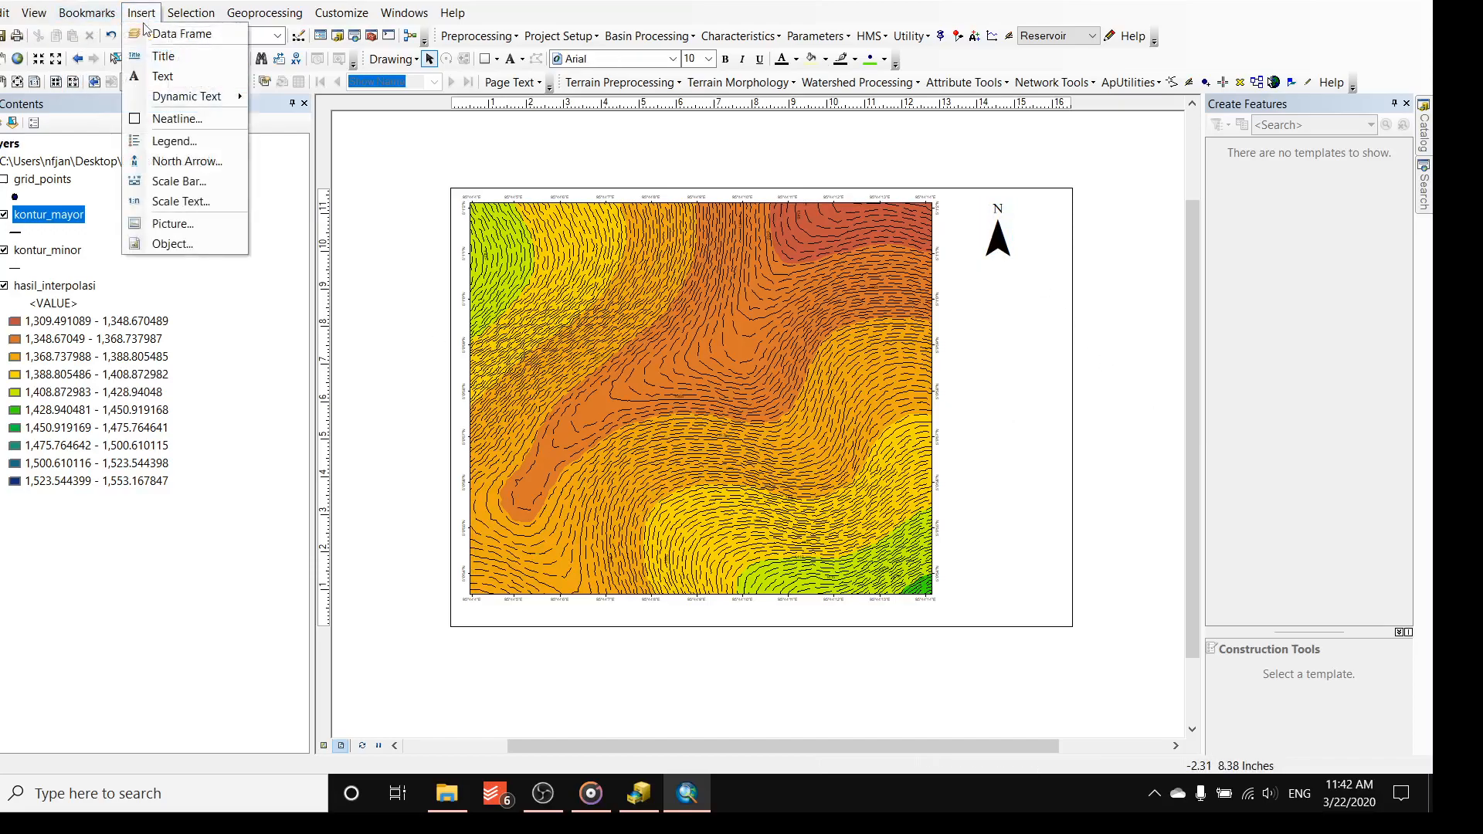
left_click(170, 182)
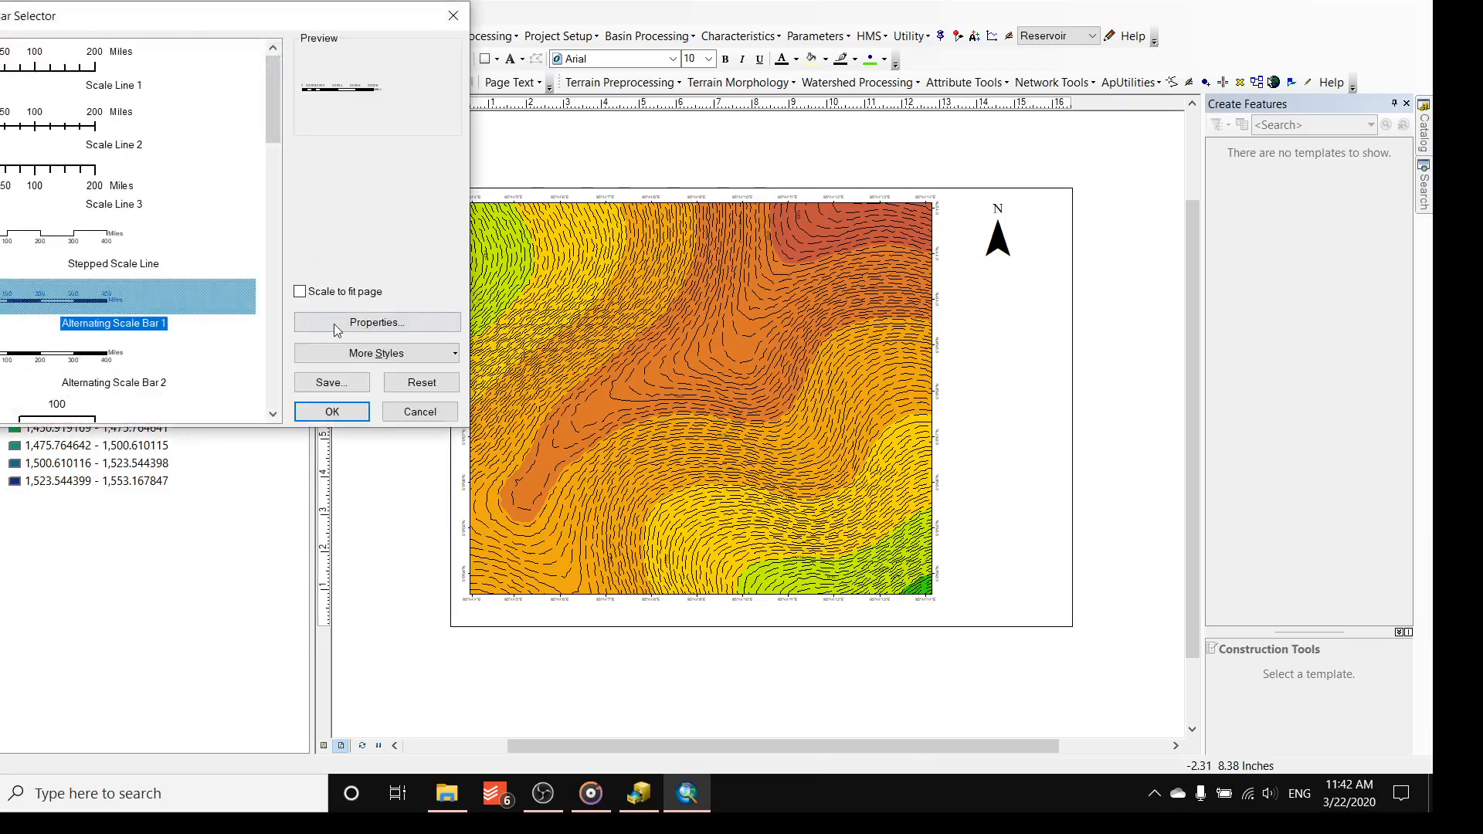
left_click(341, 326)
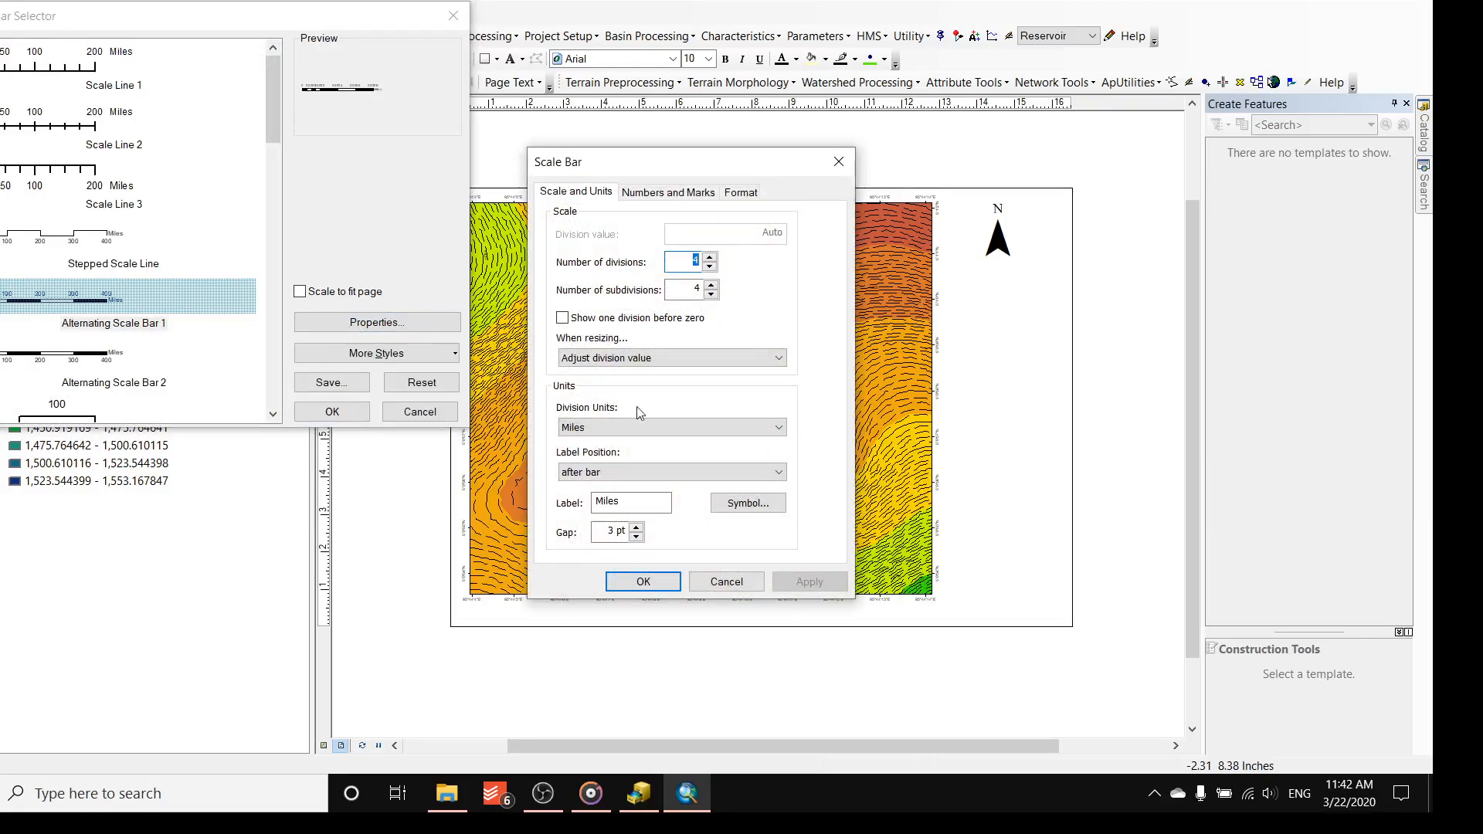
left_click(605, 433)
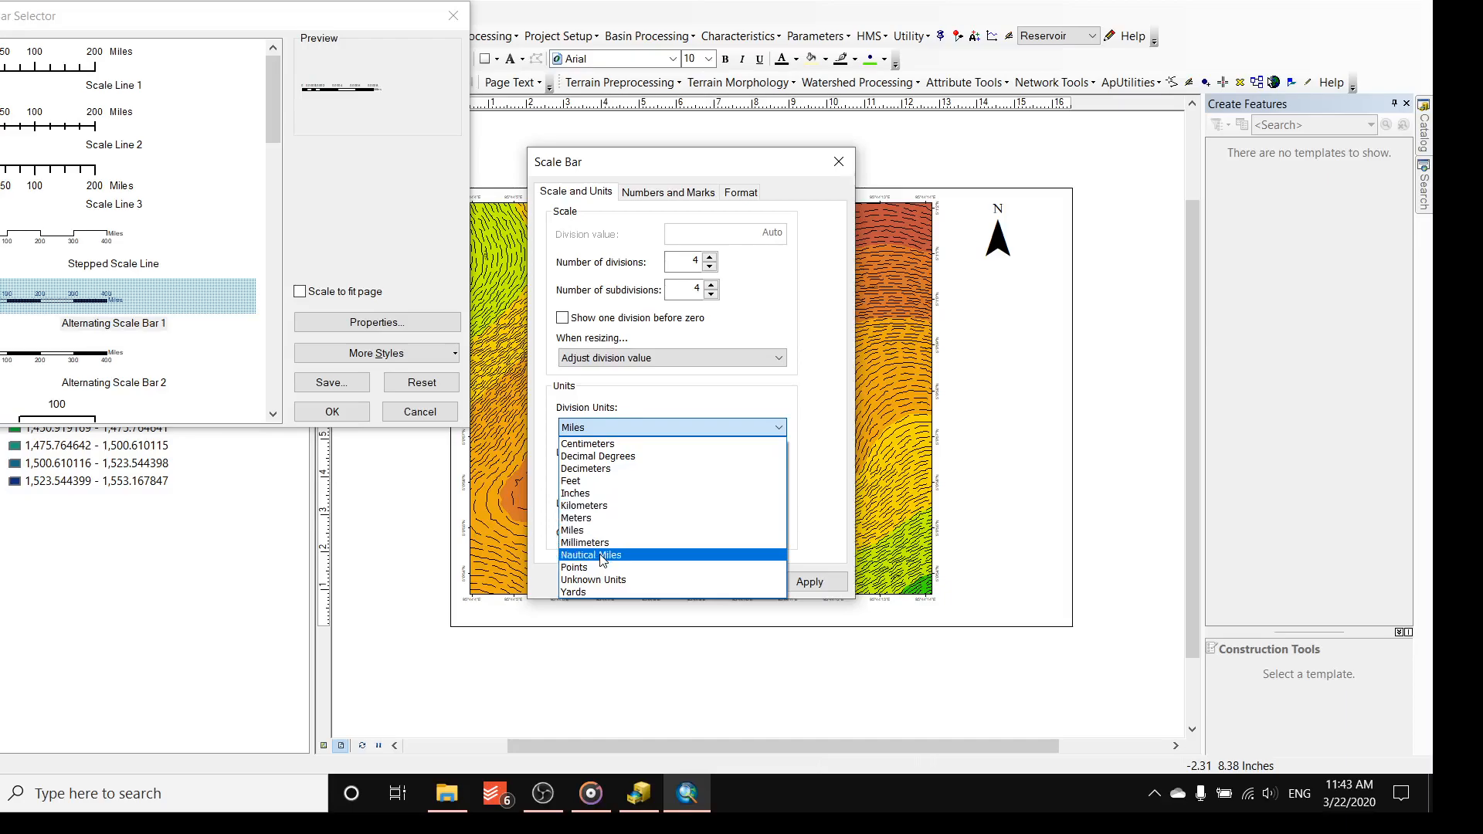
left_click(597, 522)
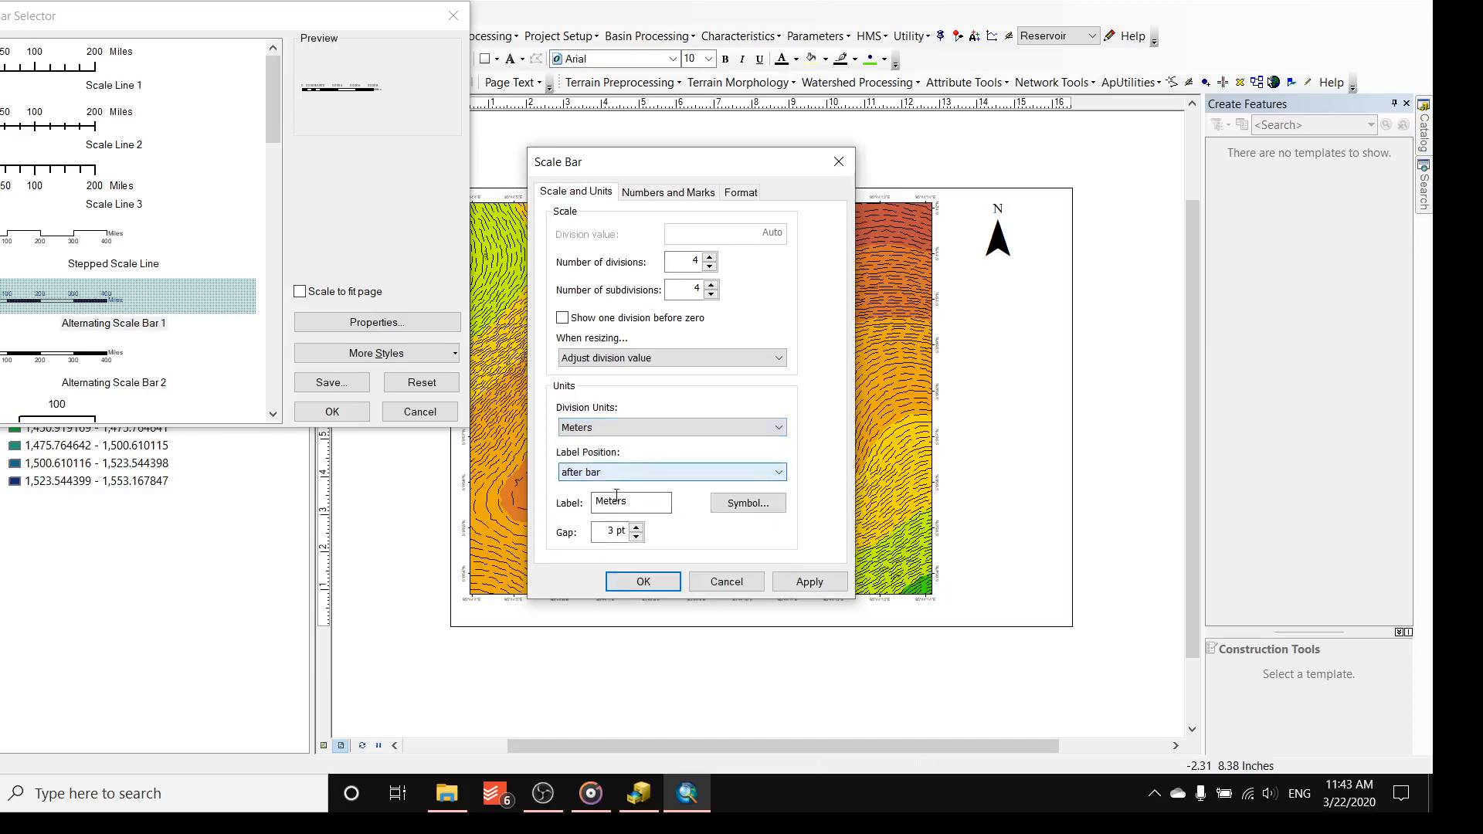
left_click_drag(628, 503, 601, 503)
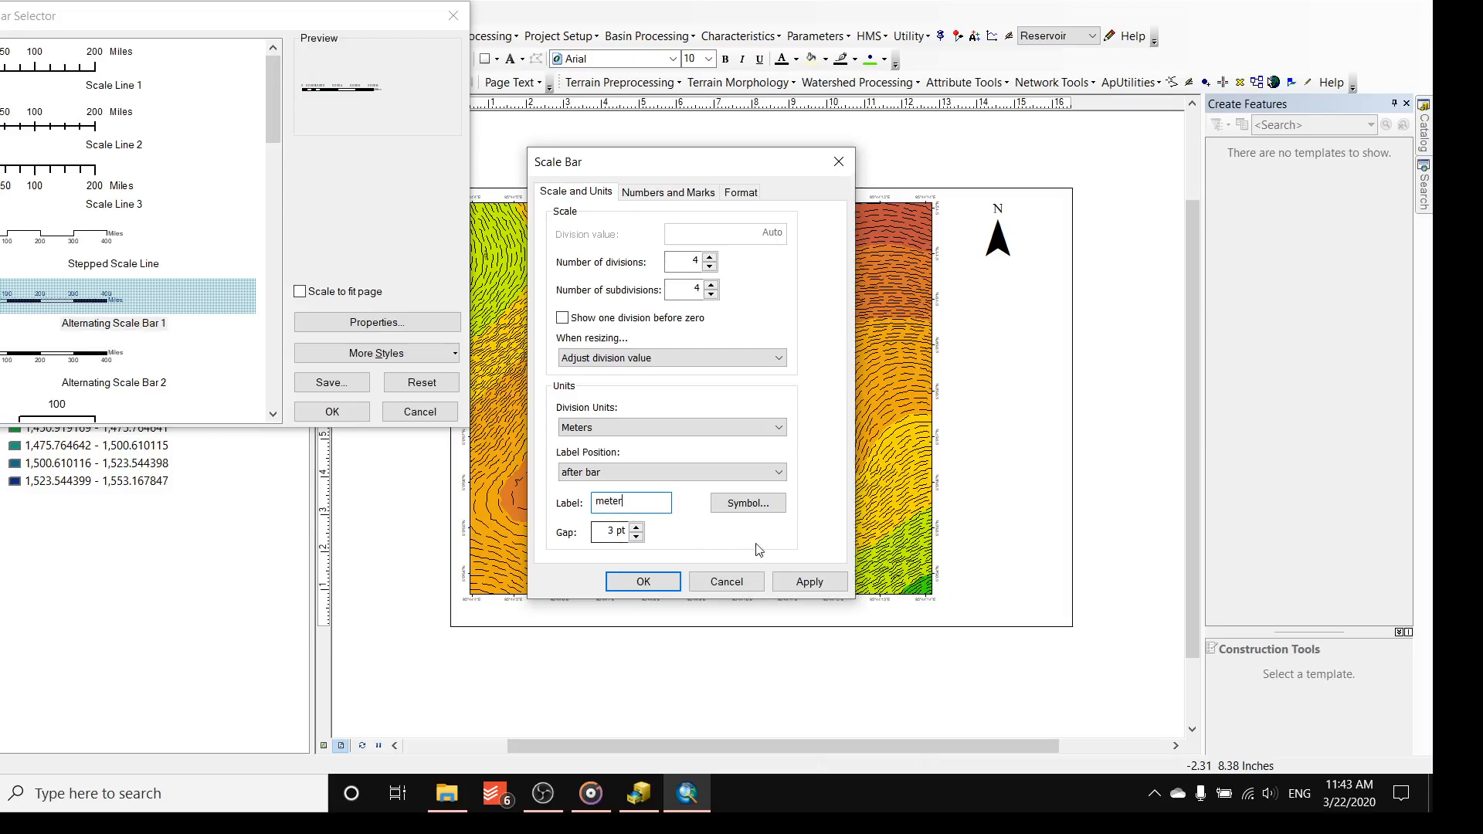
left_click(808, 591)
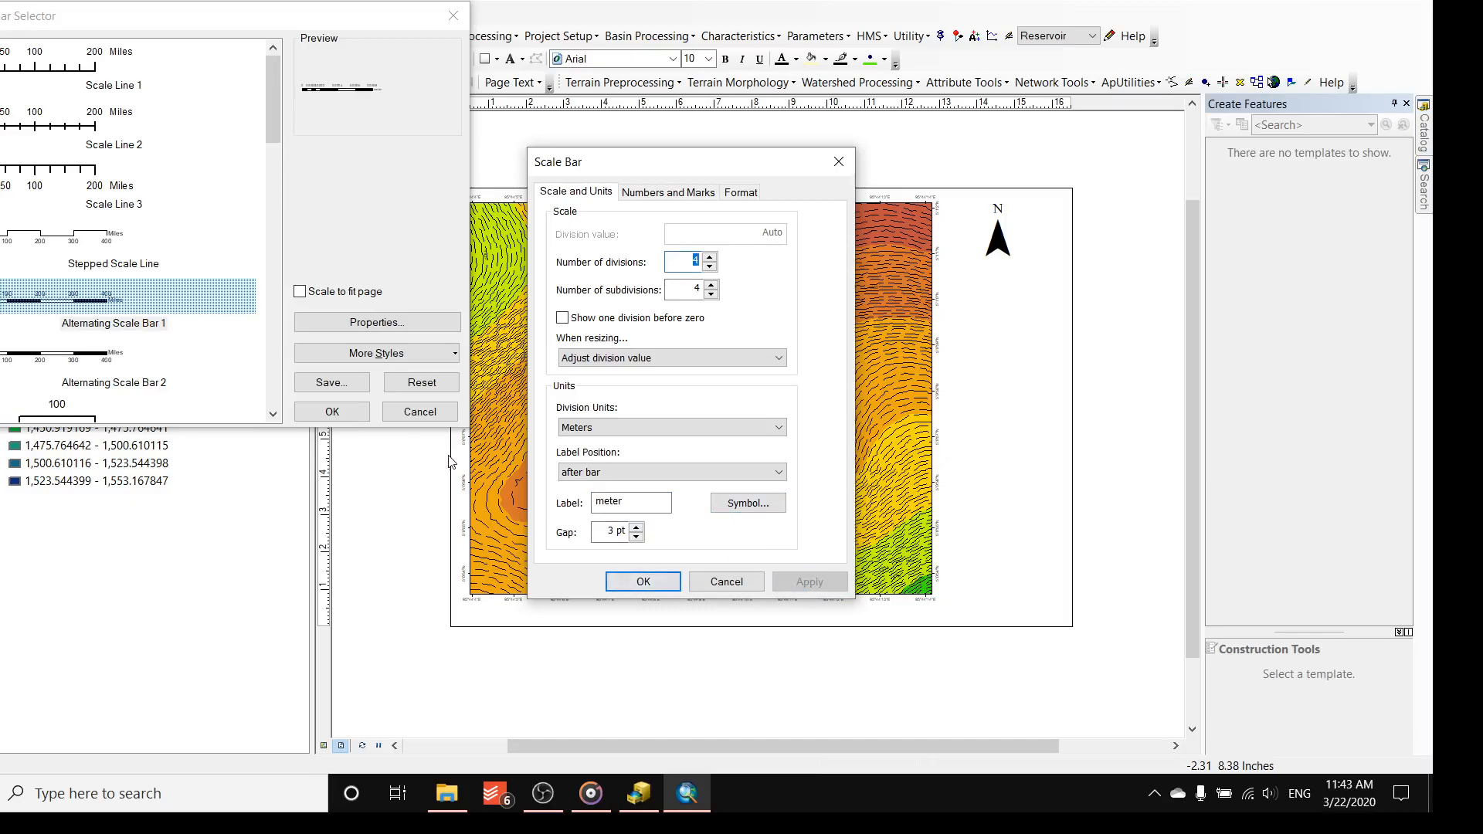
left_click(624, 587)
left_click(332, 411)
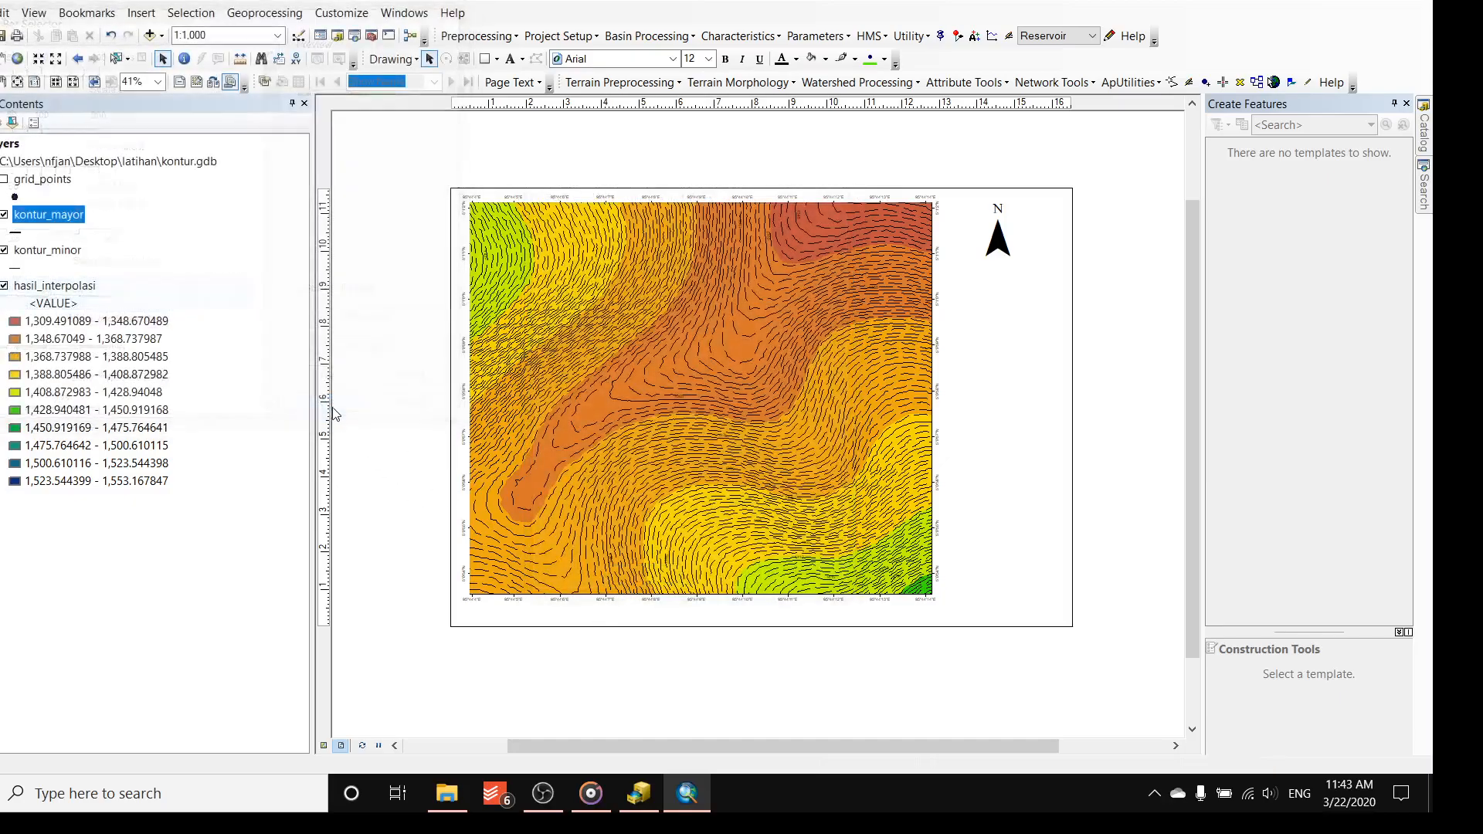
- Shorten the scale bar and place it inside the data frame's lower-left corner
left_click_drag(692, 437, 966, 406)
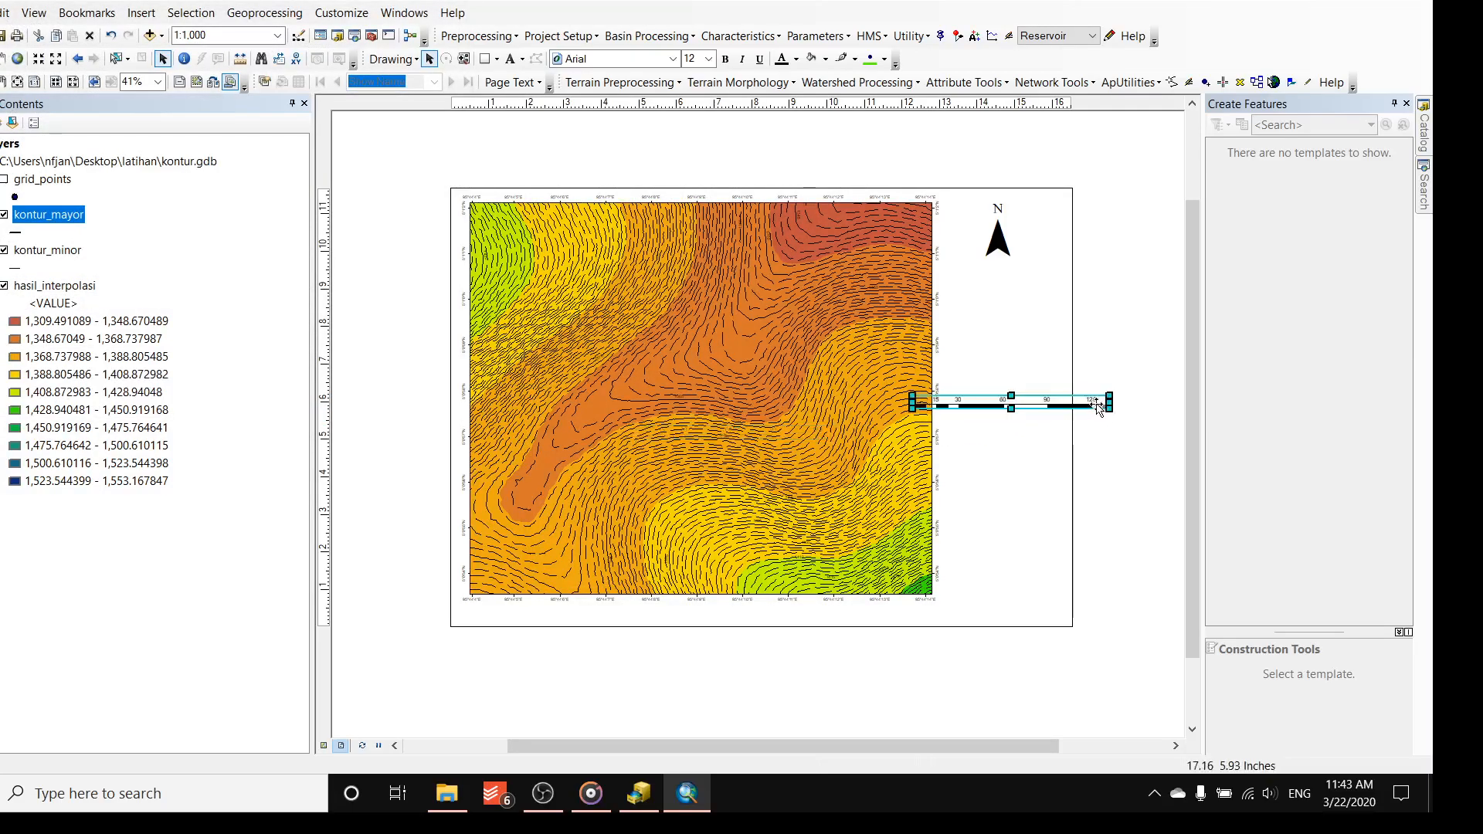
left_click_drag(1110, 401, 563, 591)
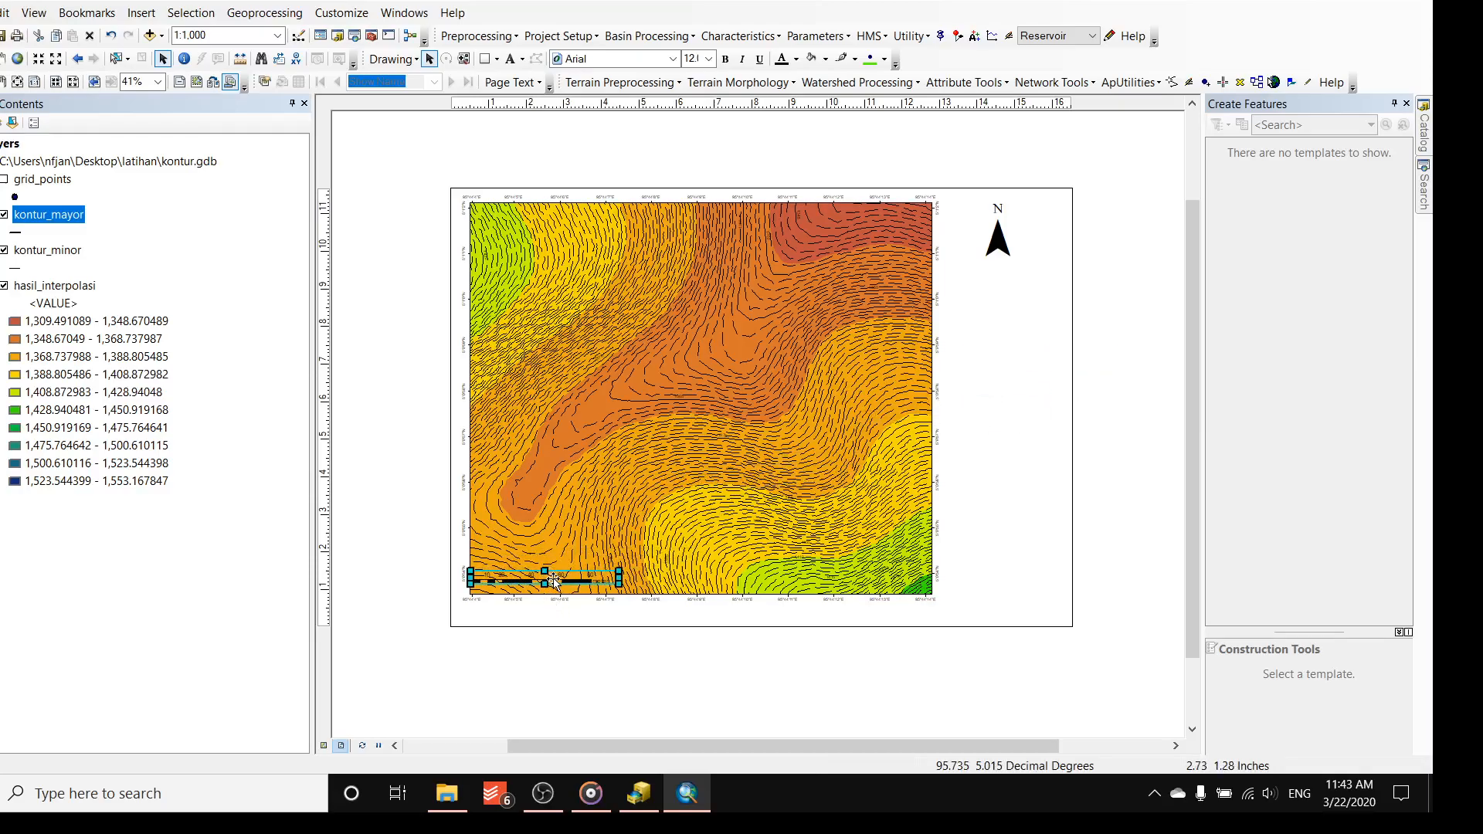
left_click(599, 673)
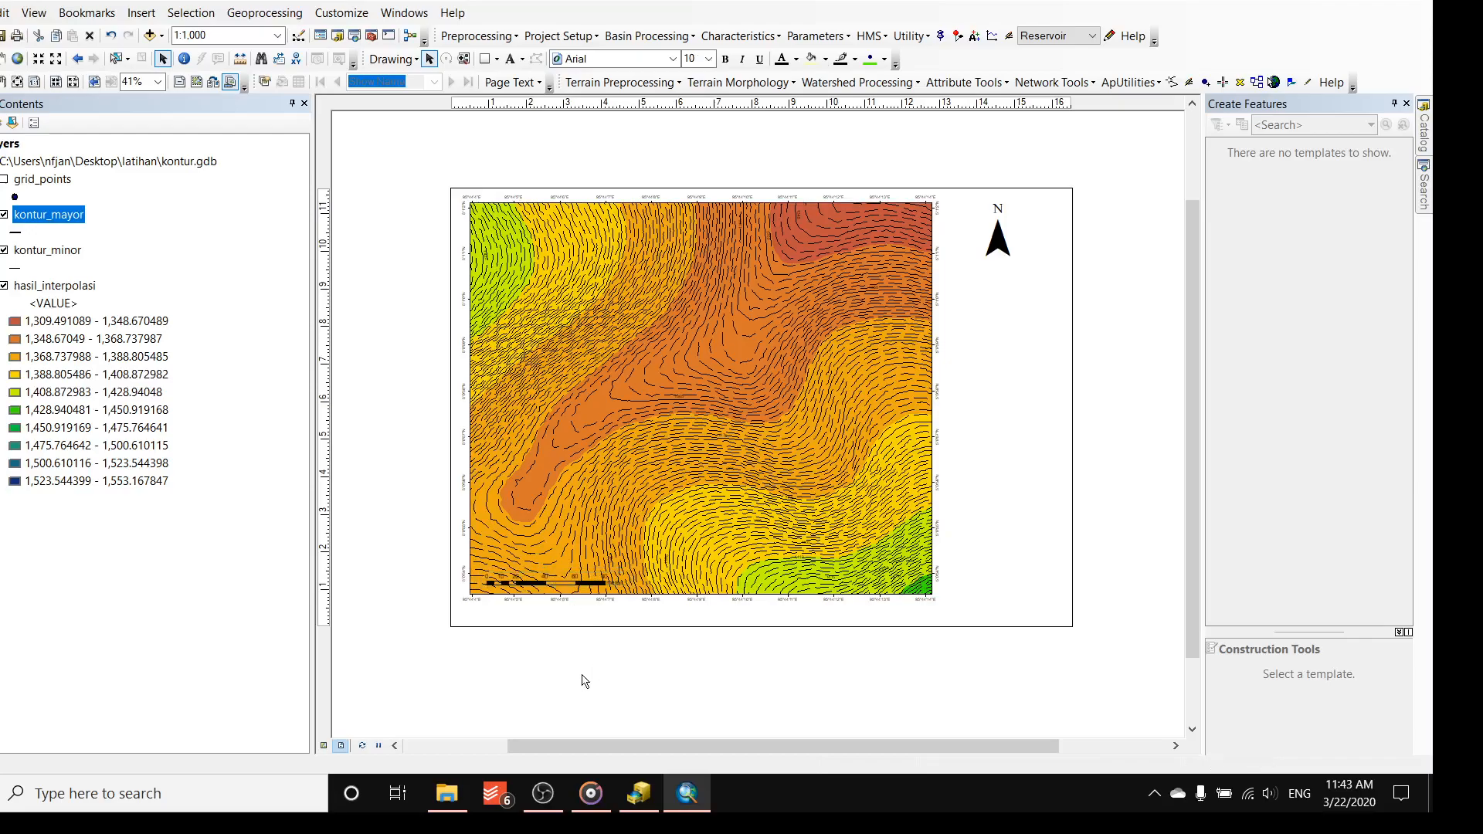
- Set the scale bar's text color to bright blue
left_click(560, 580)
right_click(559, 587)
left_click(595, 568)
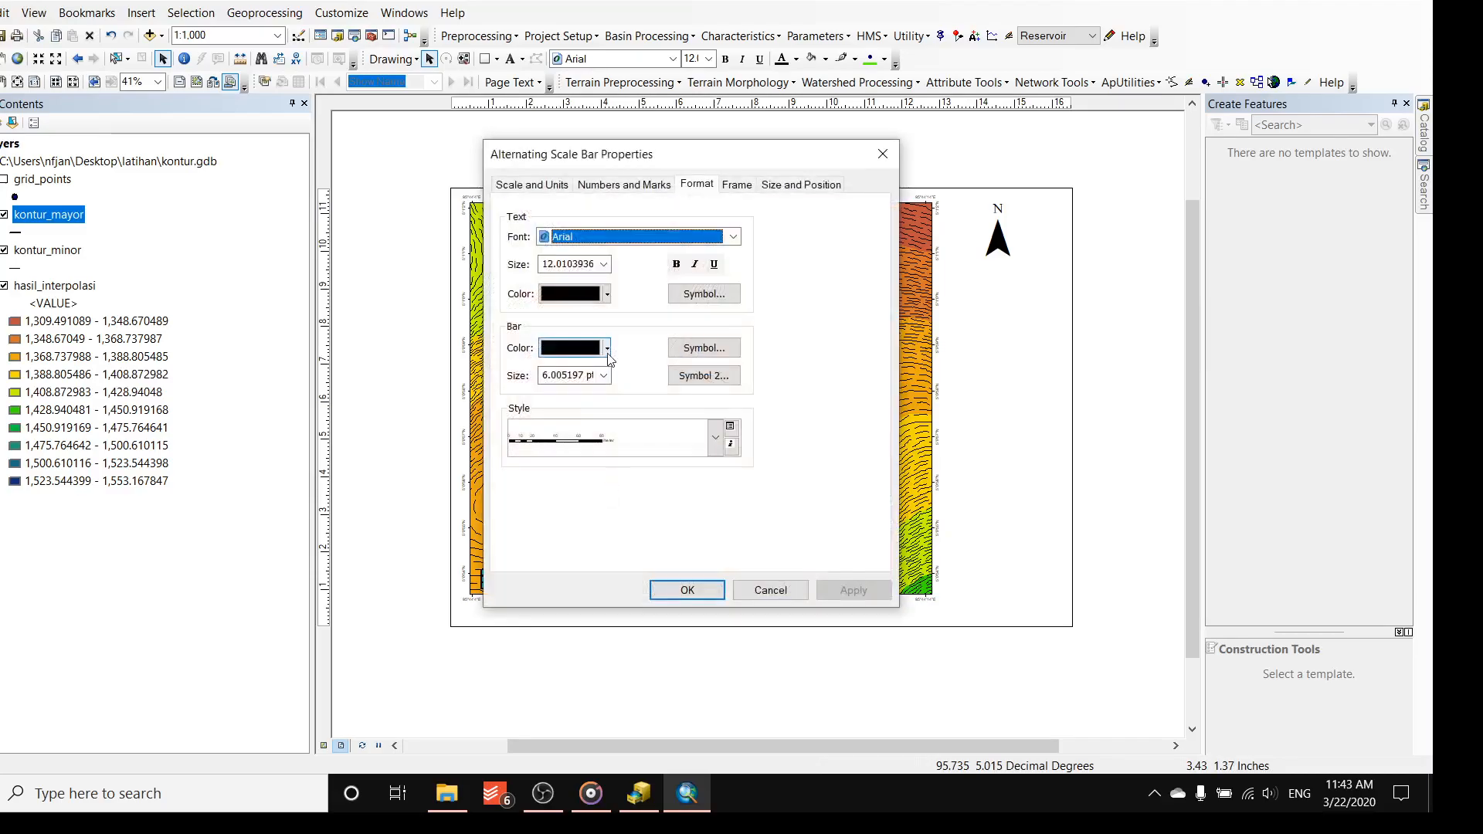
left_click(595, 294)
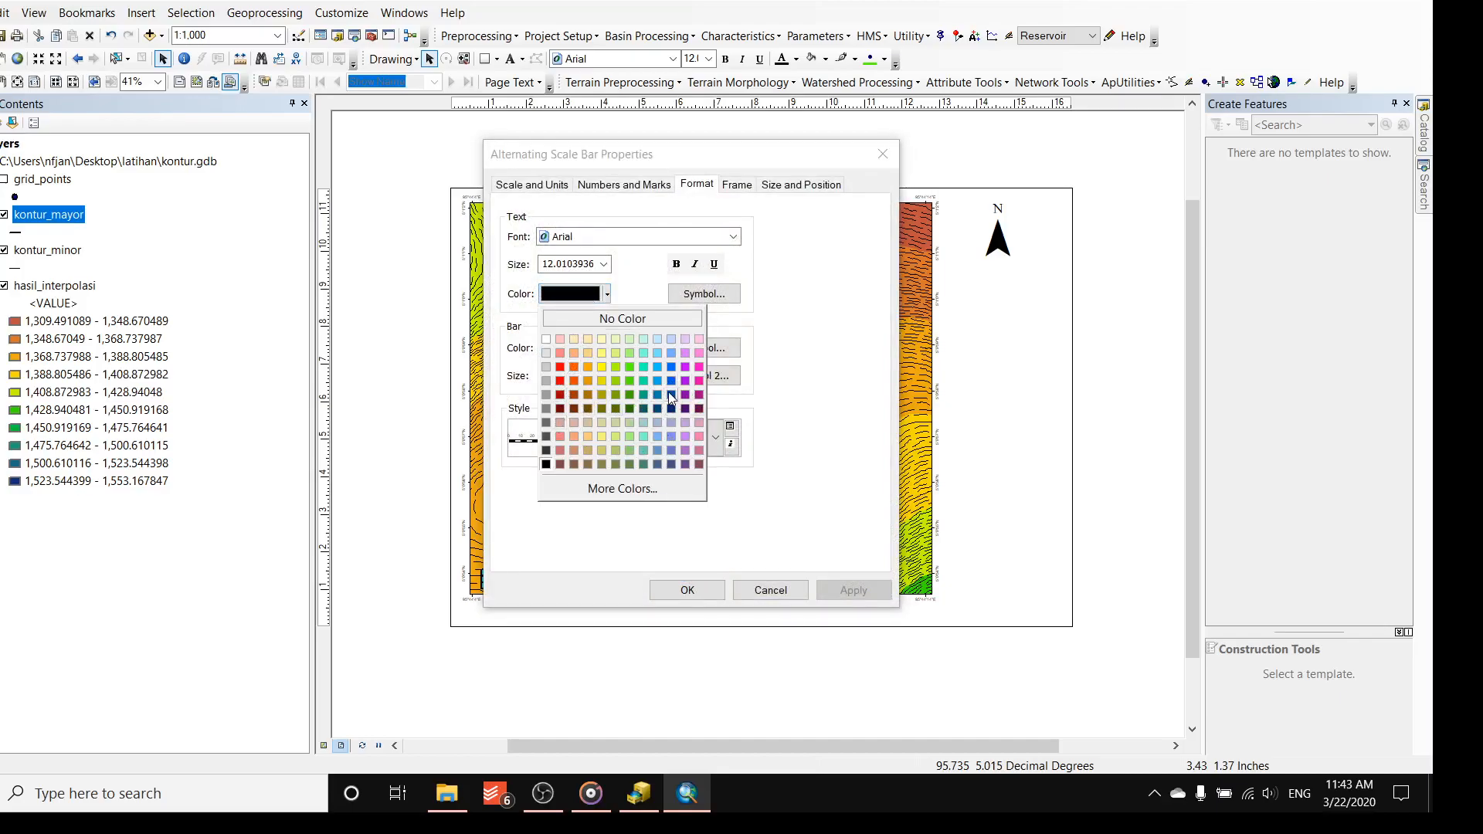
left_click(672, 388)
left_click(608, 295)
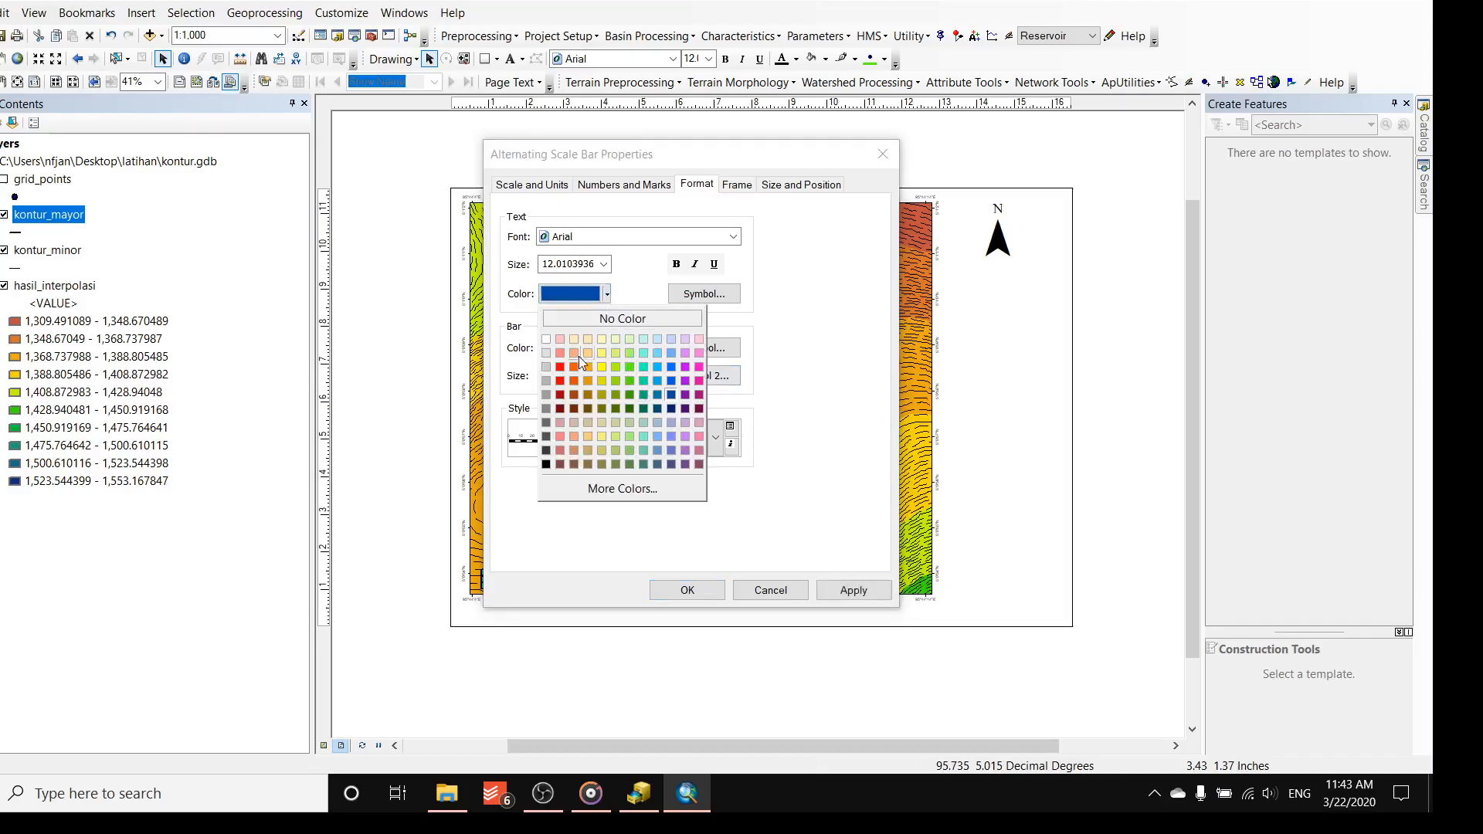
left_click(671, 383)
left_click(853, 590)
left_click(687, 591)
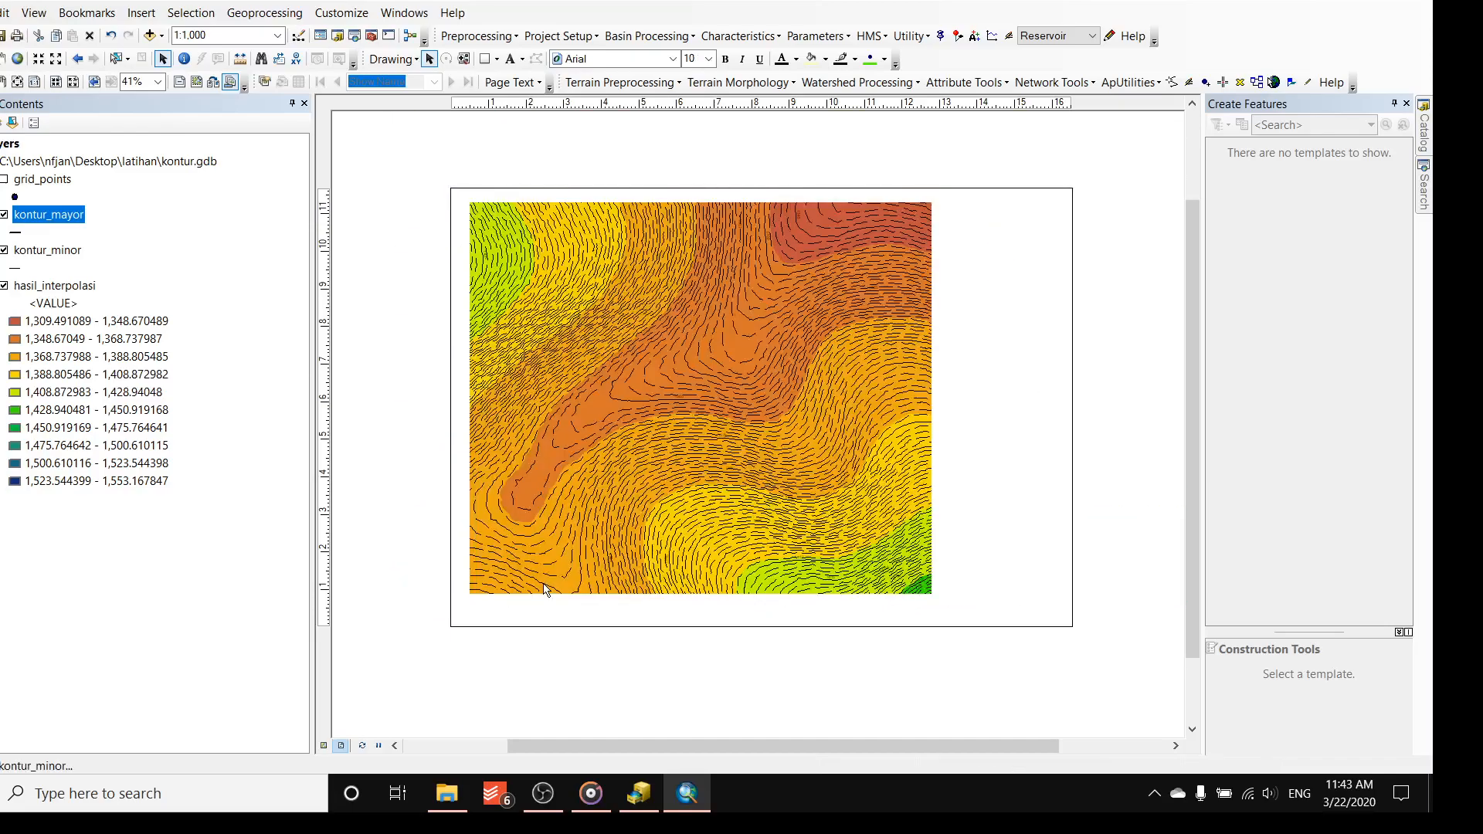
- Move the scale bar into the margin below the data frame's lower-left corner and set its text color to black
left_click_drag(543, 589, 543, 622)
left_click(555, 671)
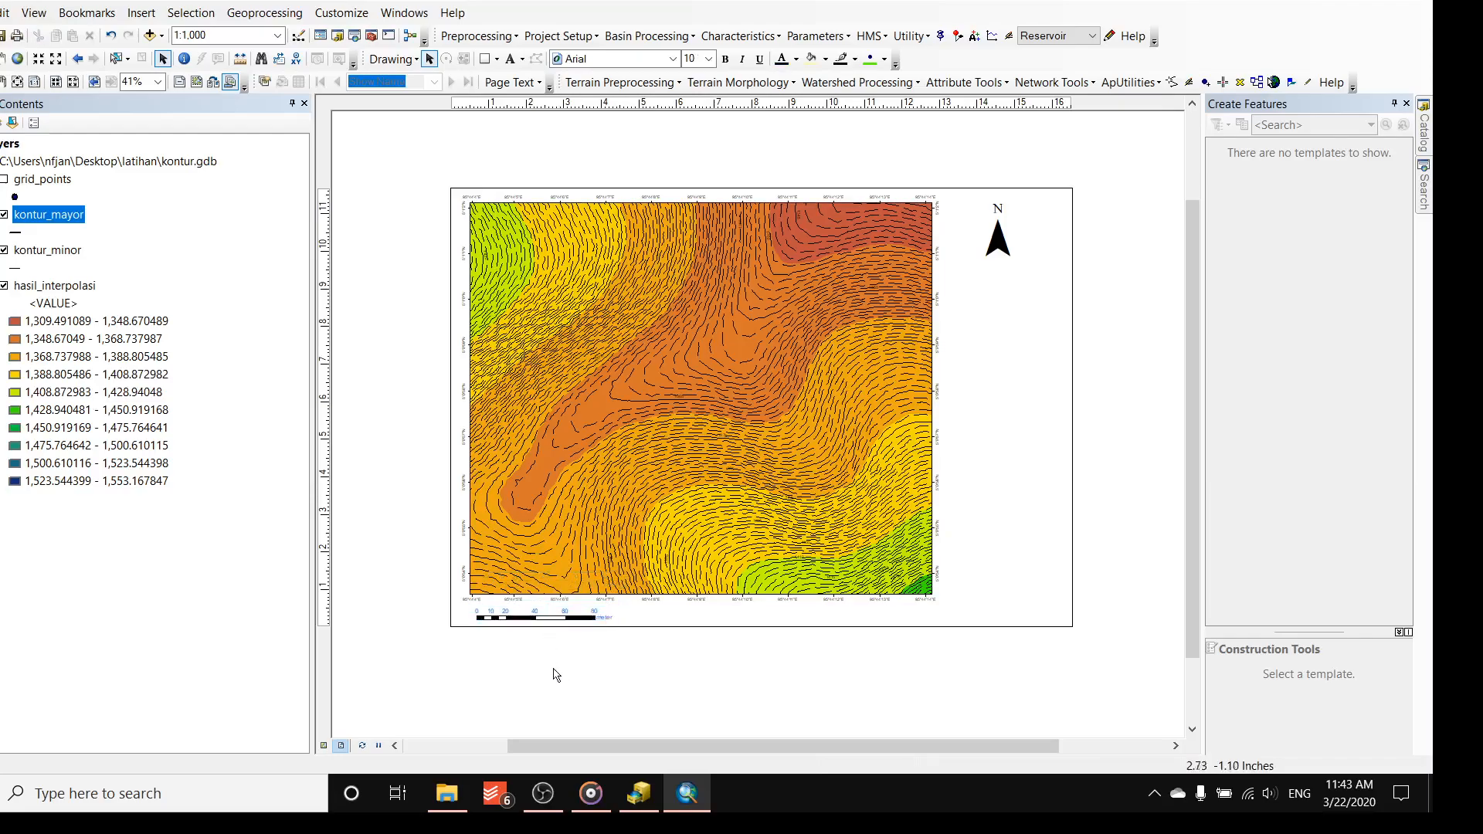
left_click(566, 617)
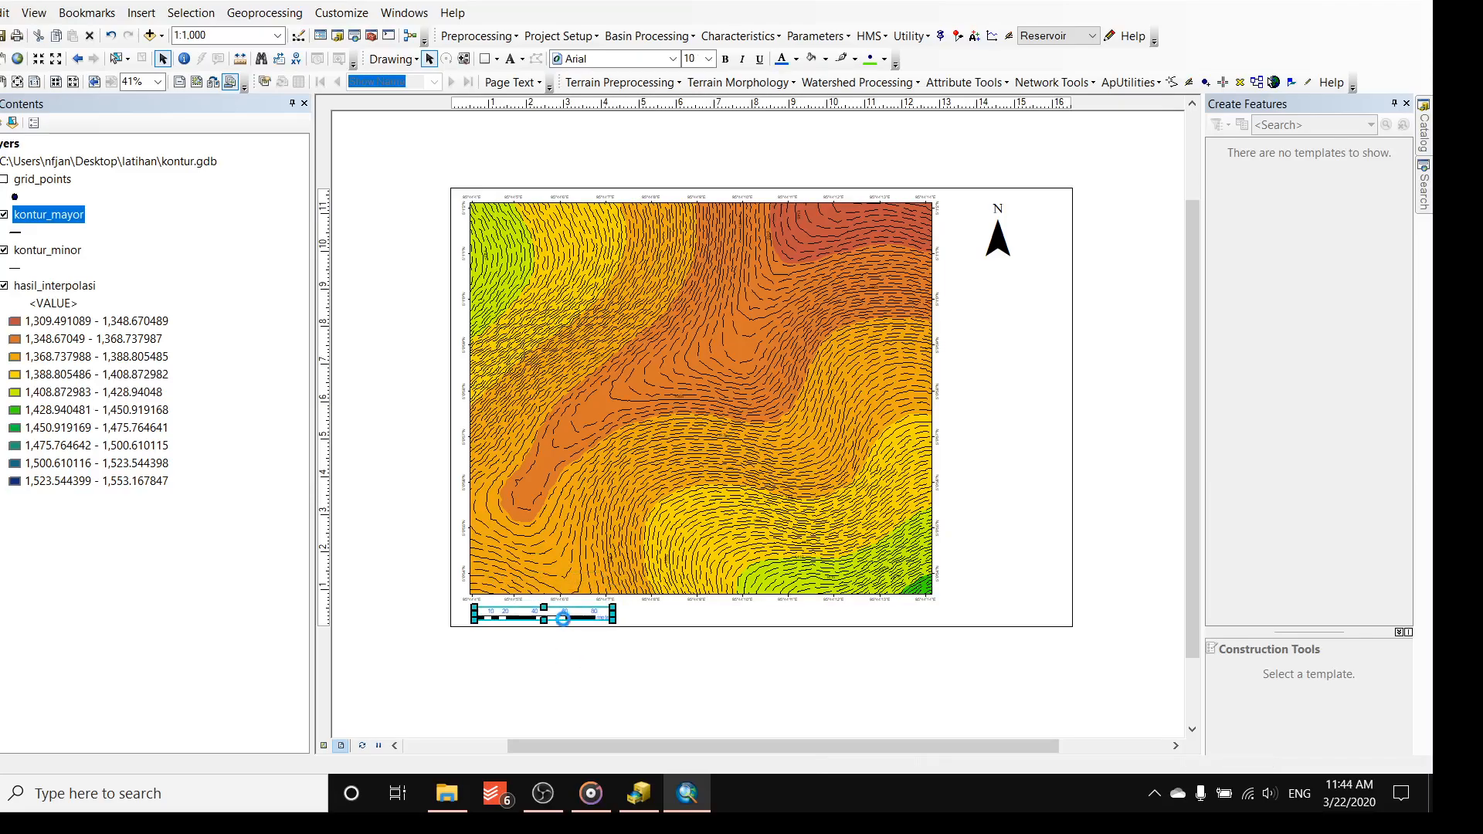
double_click(563, 619)
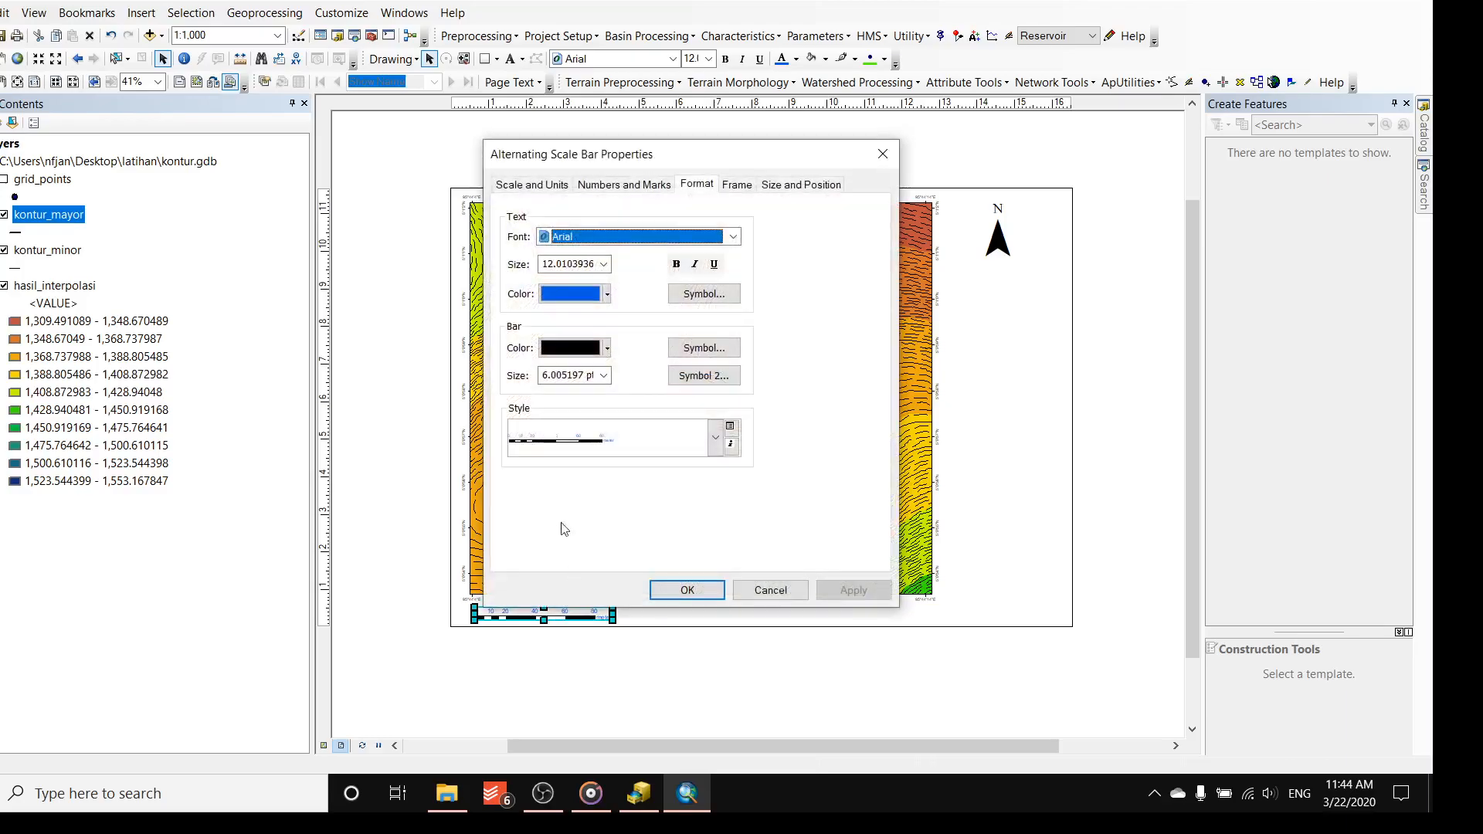
left_click(595, 293)
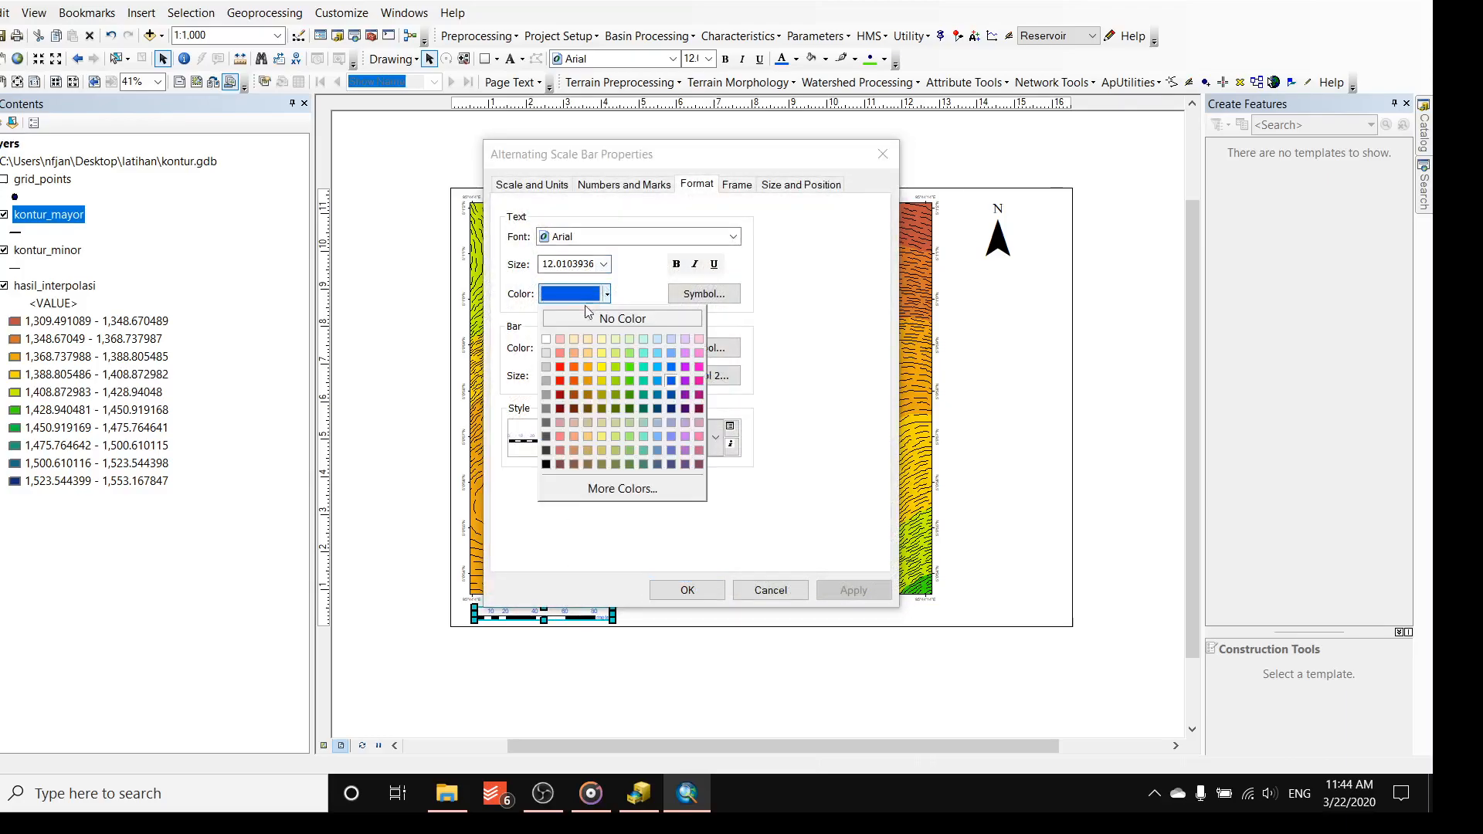
left_click(546, 464)
left_click(854, 590)
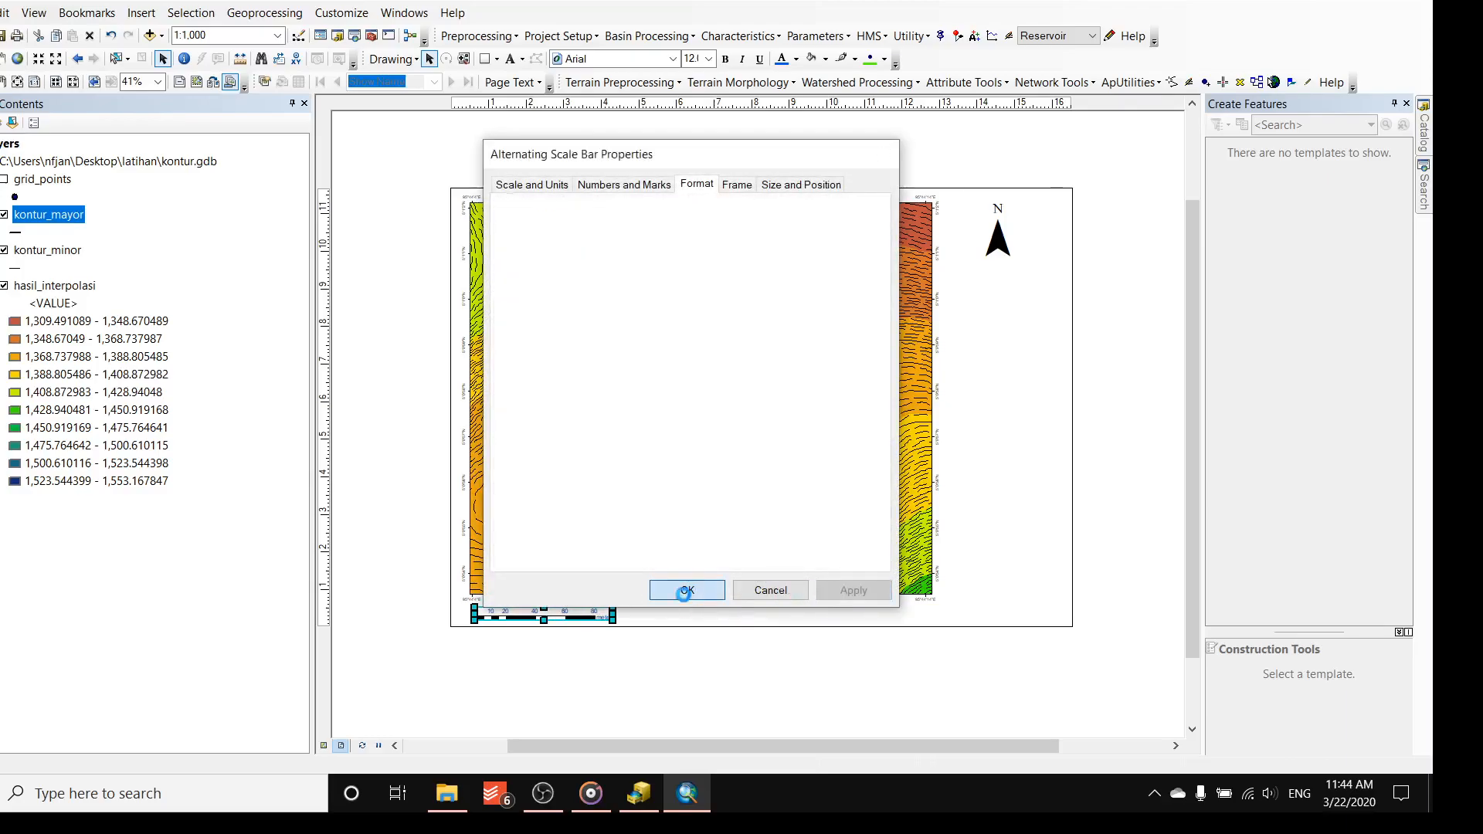
left_click(684, 592)
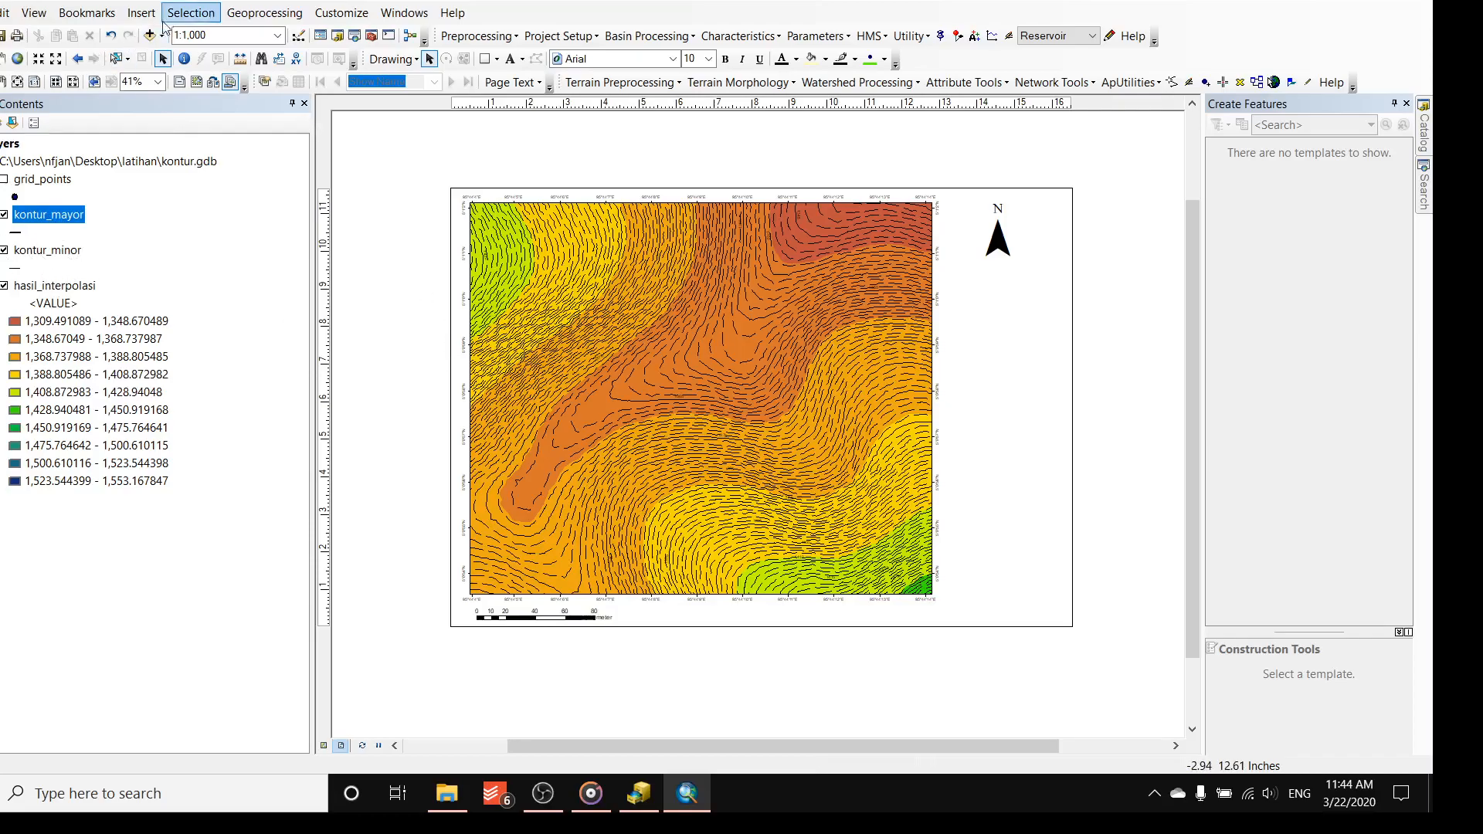
- Insert a legend containing only the kontur_mayor and kontur_minor layers with default settings, and place it in the page's lower-right margin
left_click(141, 13)
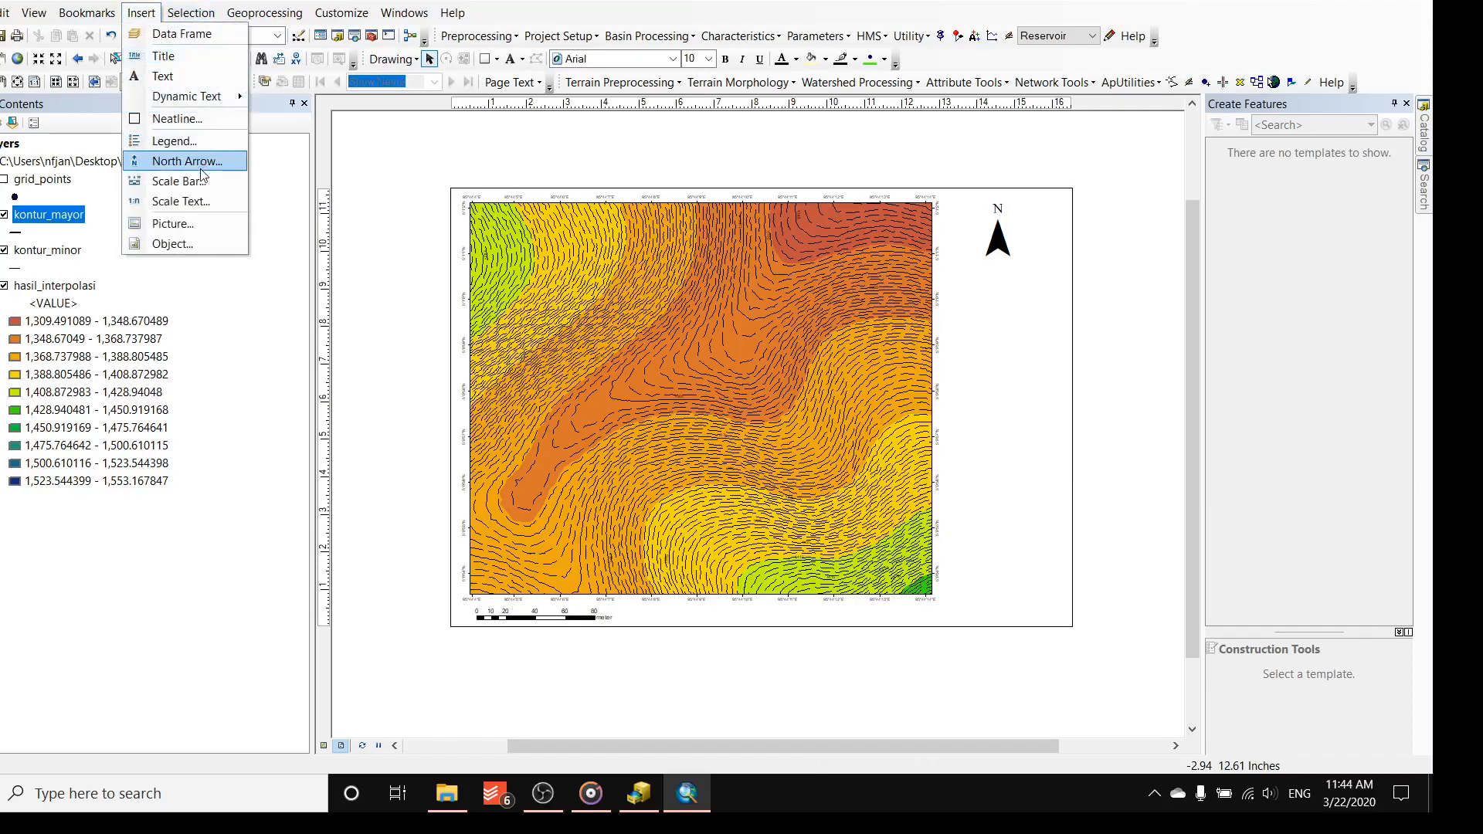
left_click(176, 141)
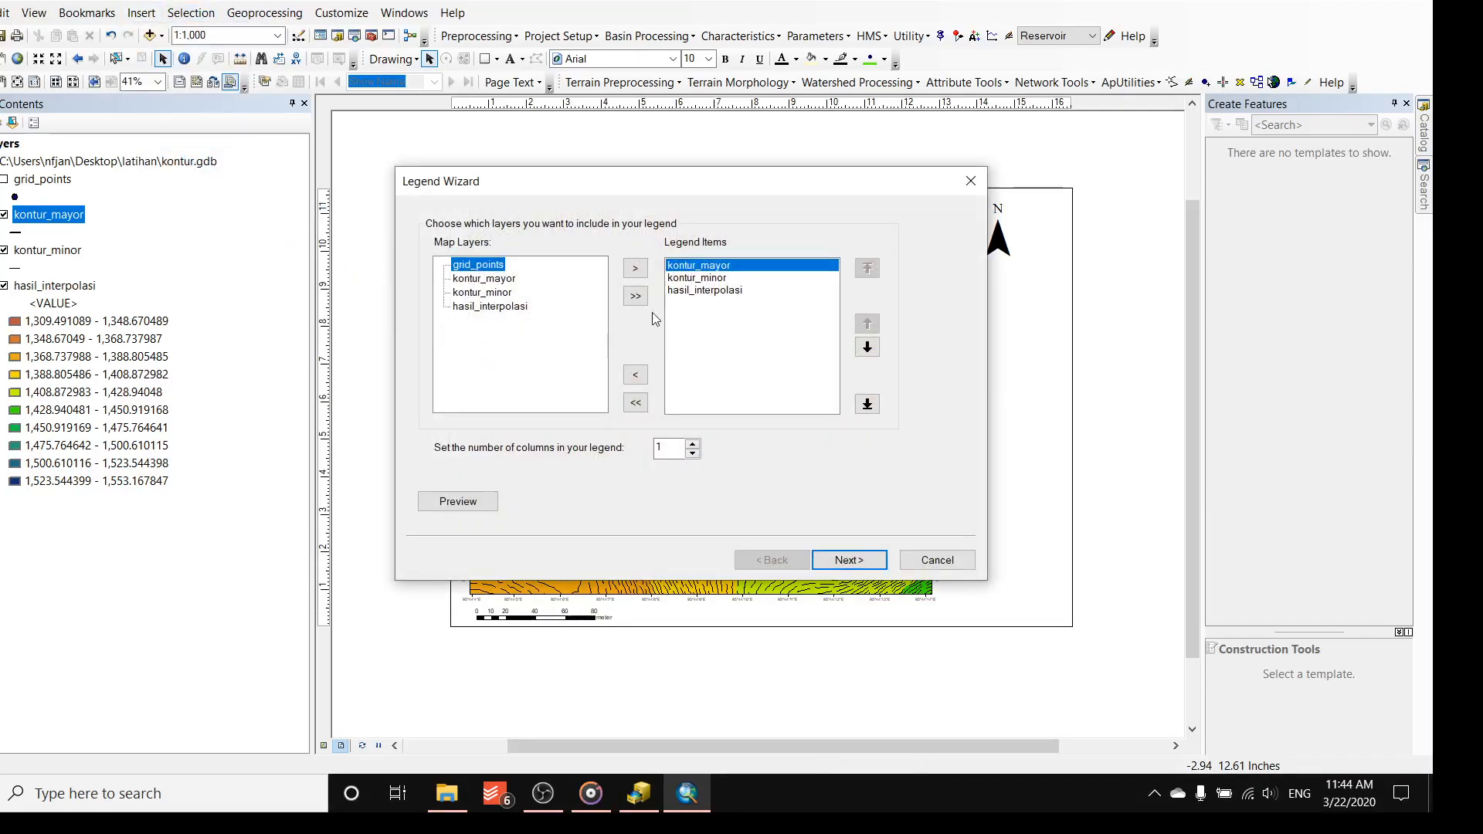
left_click(683, 291)
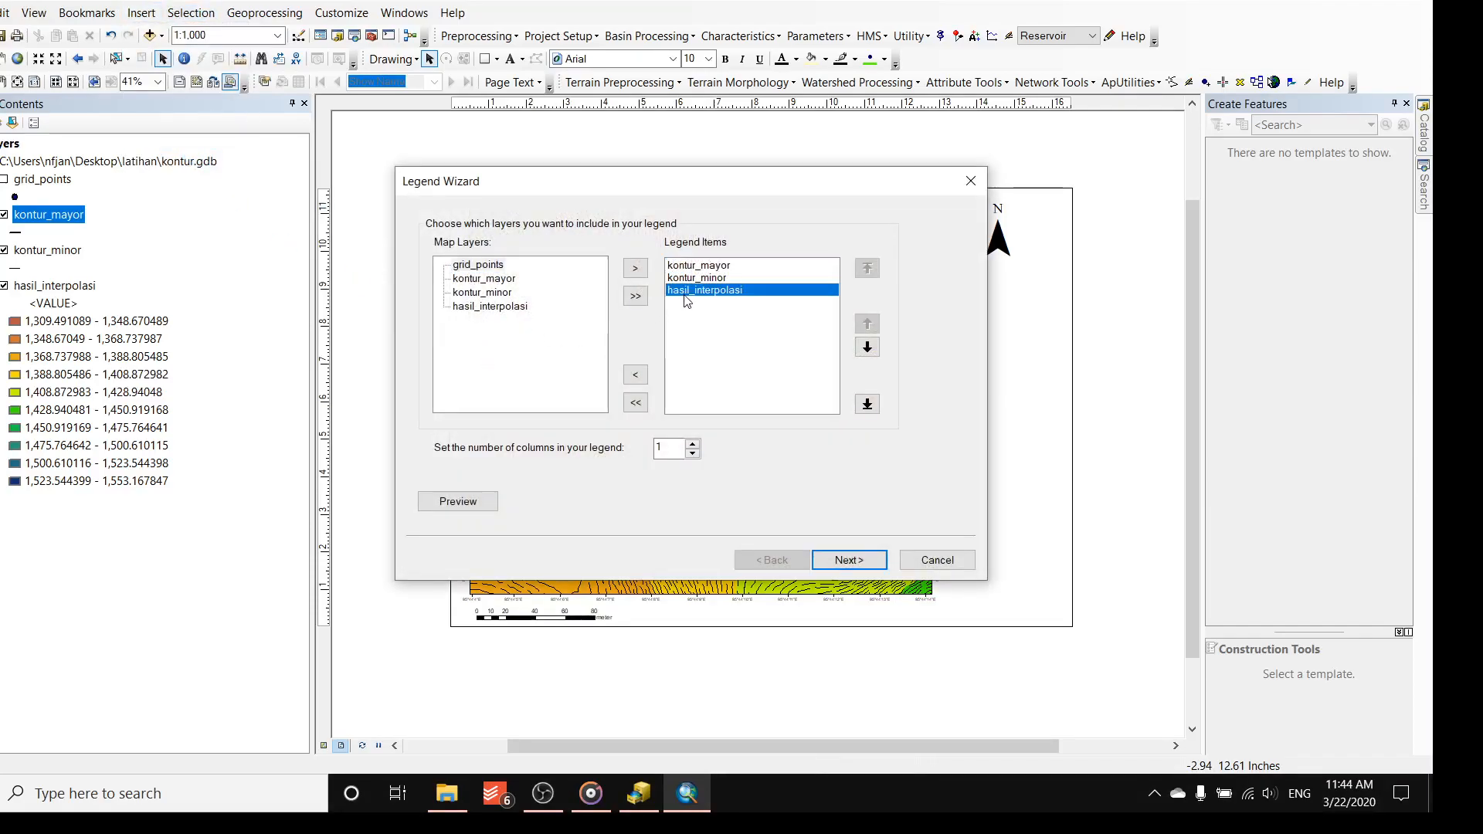
left_click(635, 375)
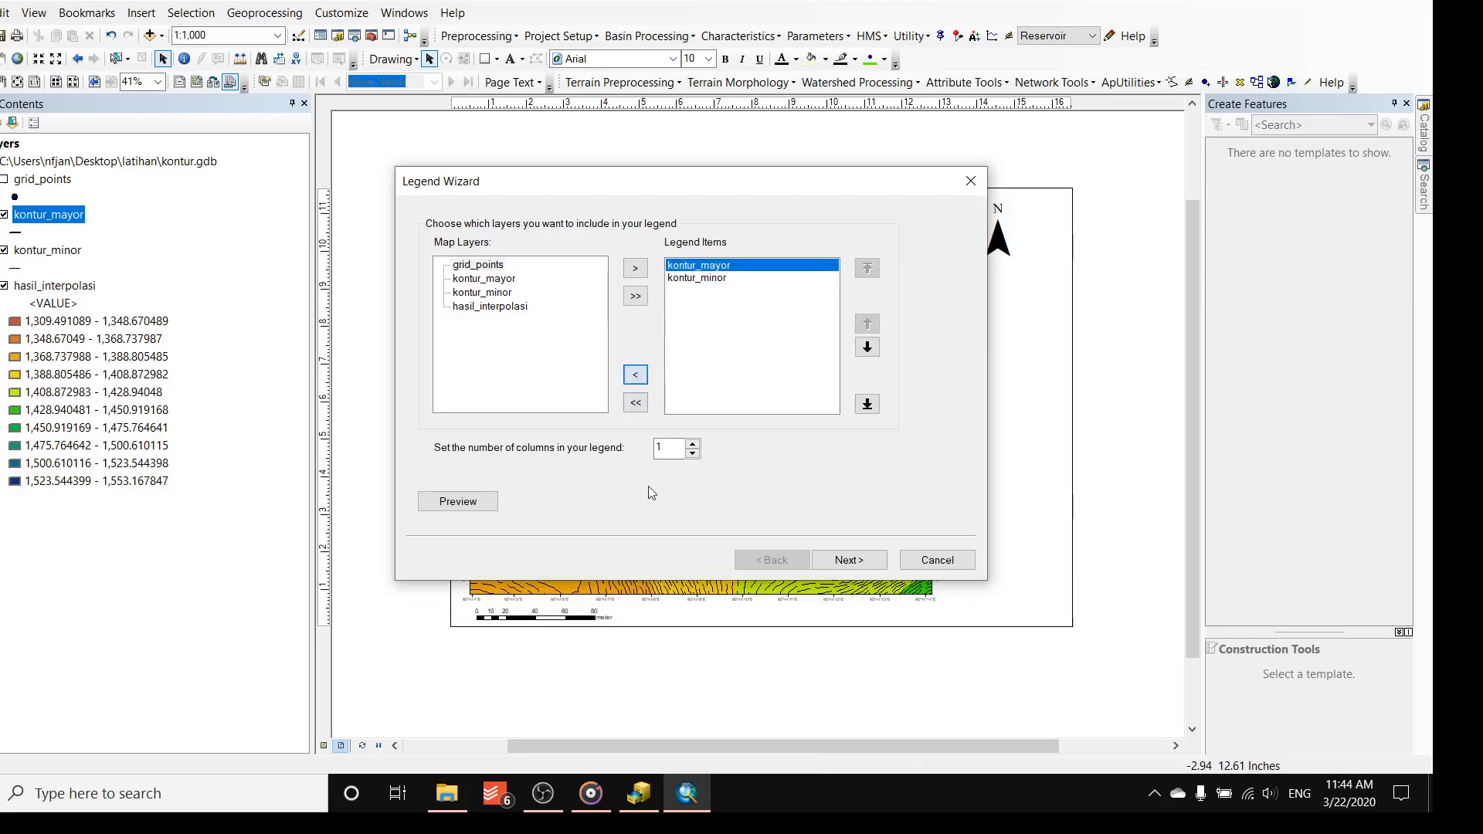
left_click(849, 560)
left_click(849, 560)
left_click(849, 560)
left_click(849, 561)
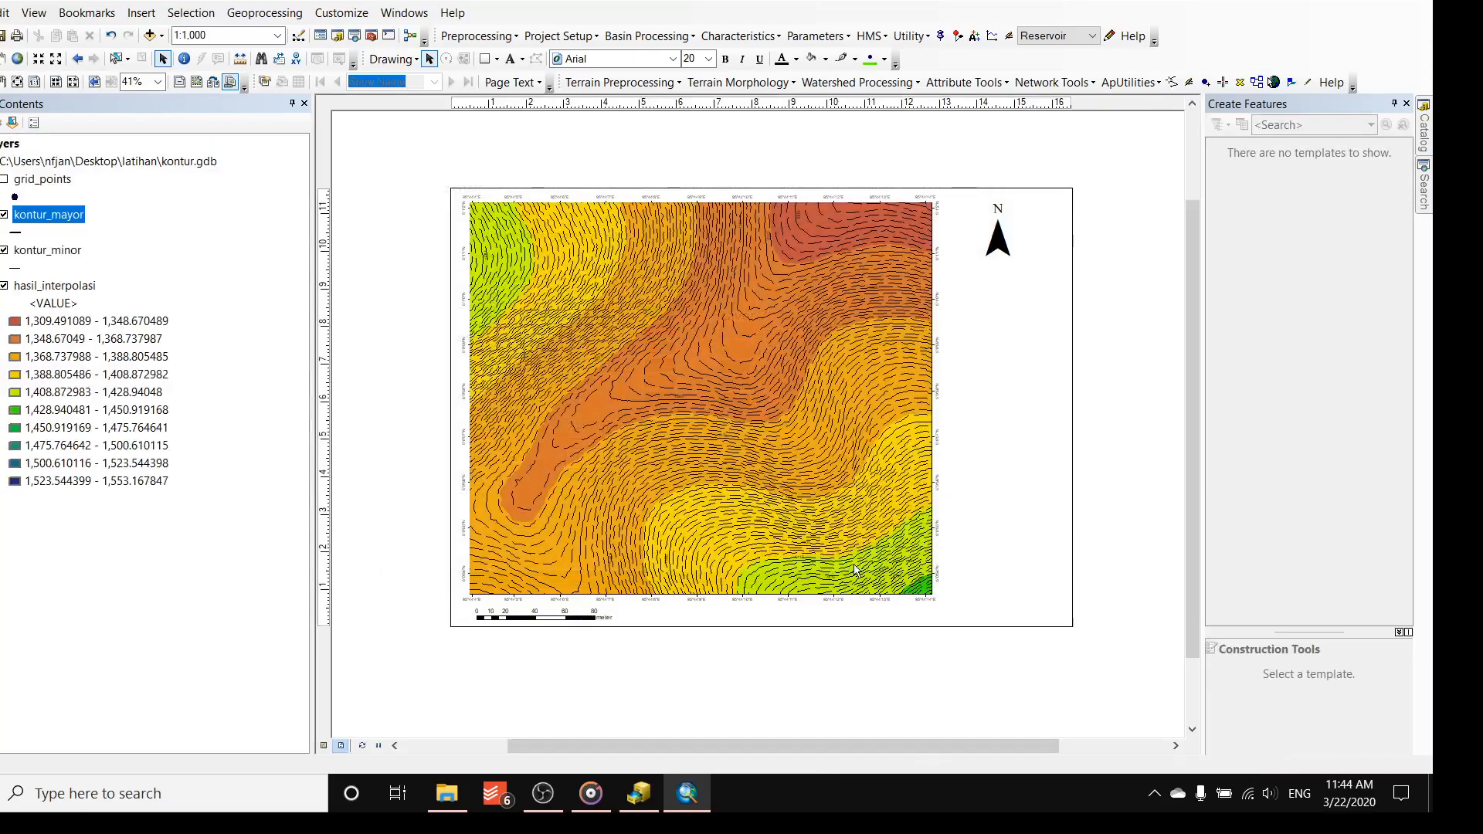
left_click_drag(674, 495, 1002, 559)
- Rename the two contour layers as "kontur mayor" and "kontur minor"
left_click(66, 221)
left_click(49, 214)
key("BackSpace")
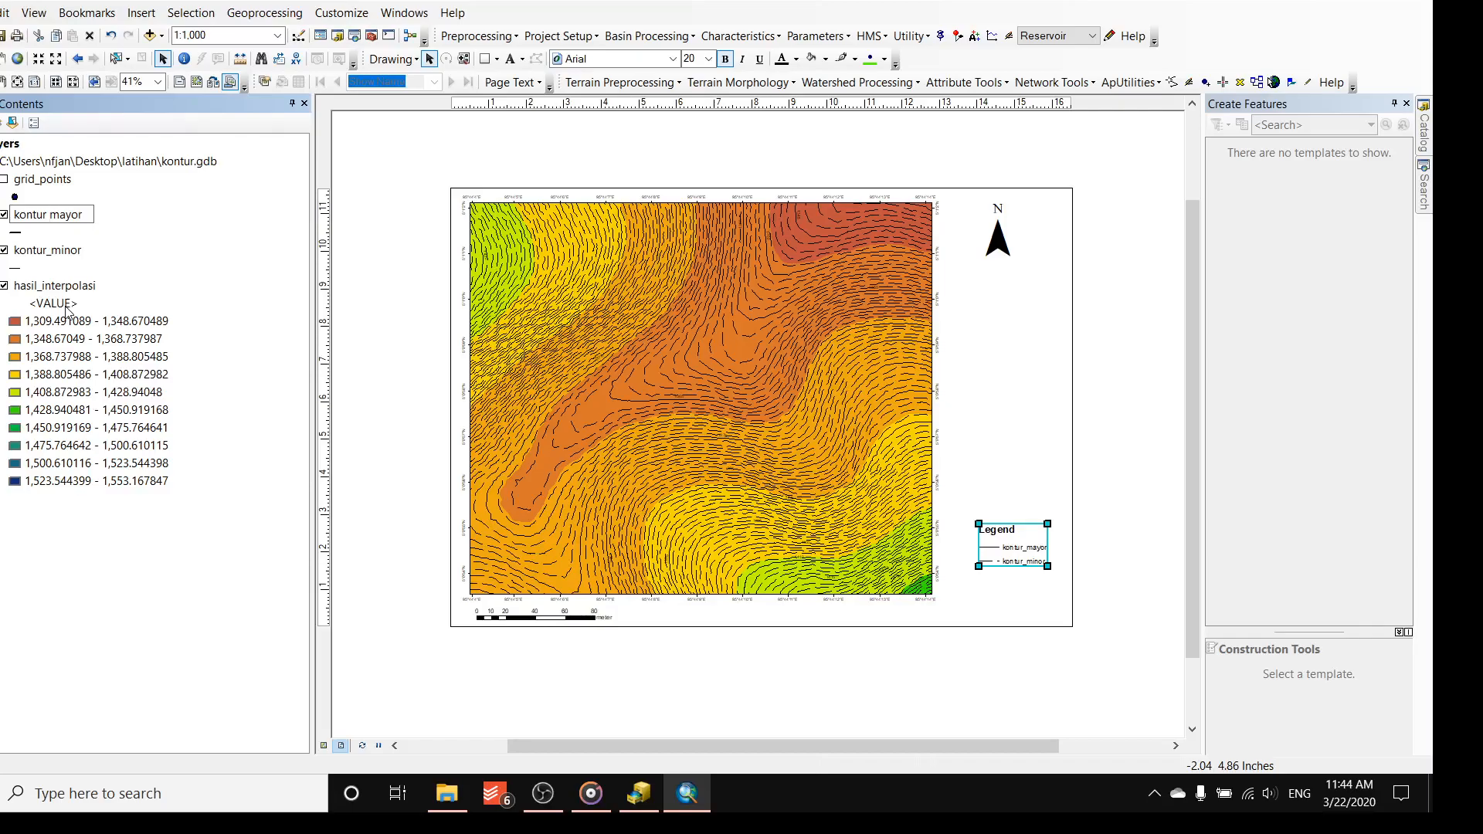
key("Return")
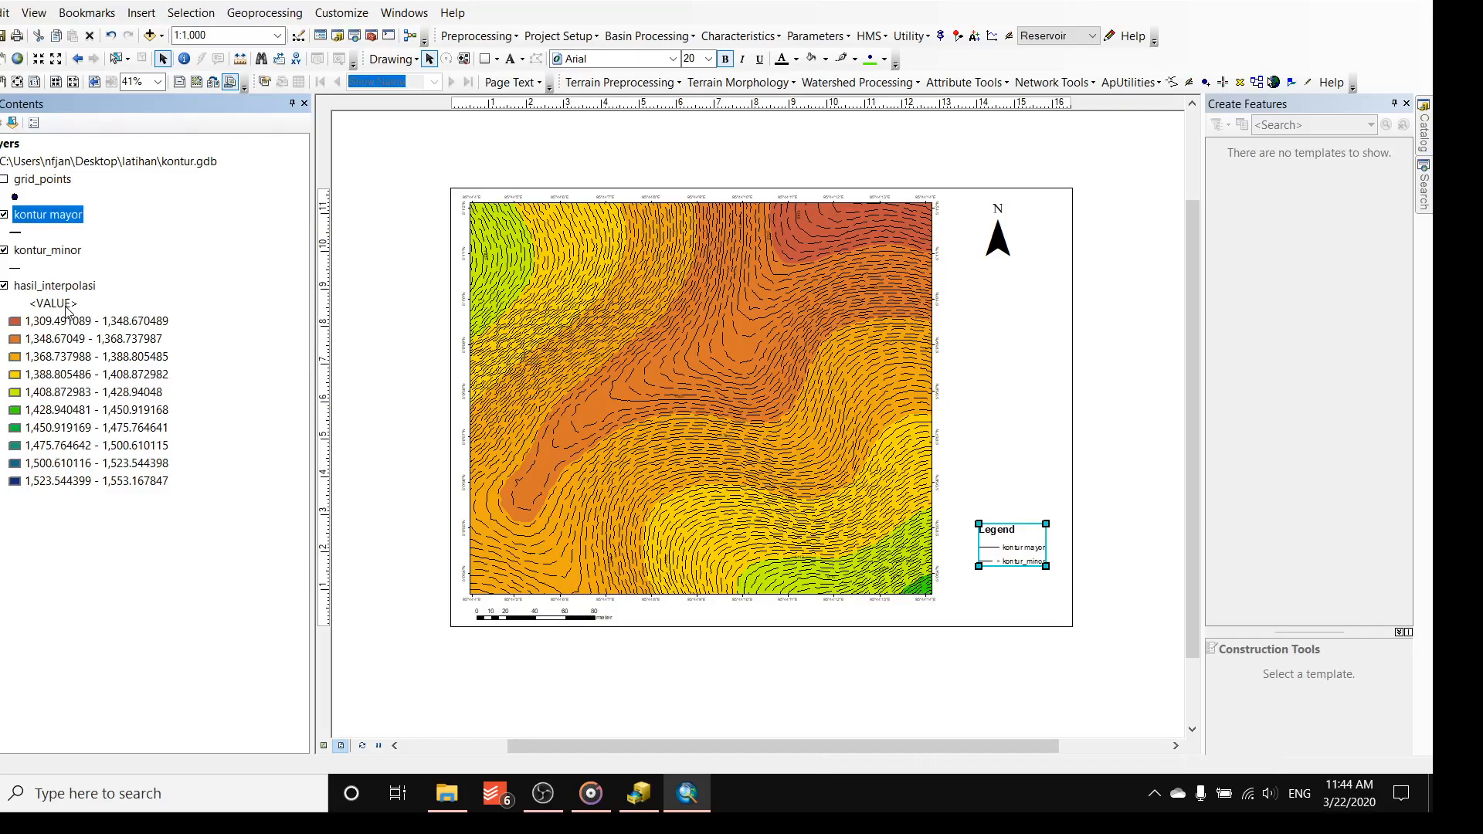
left_click(31, 247)
left_click(30, 247)
left_click(50, 250)
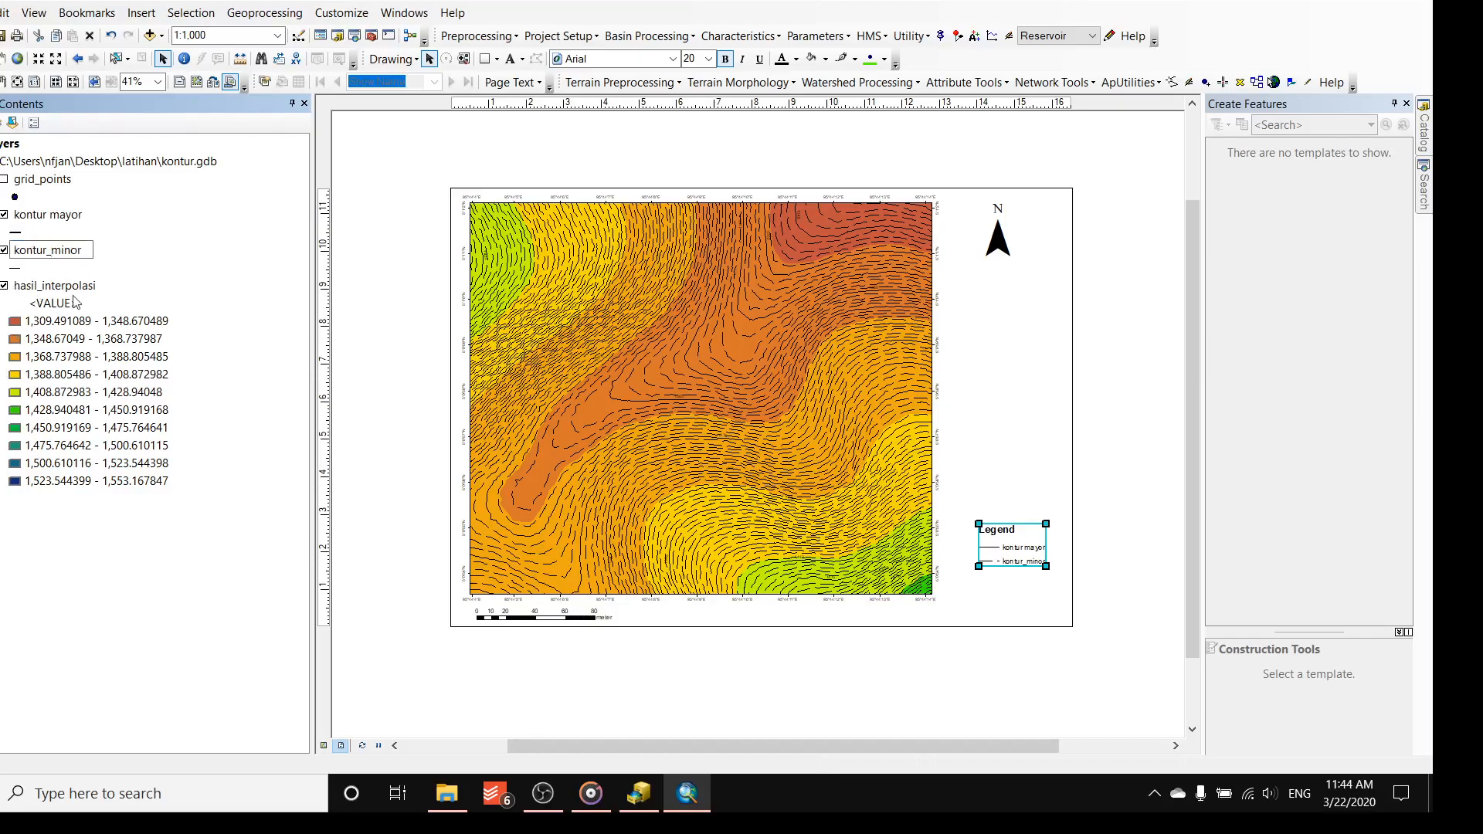
key("Return")
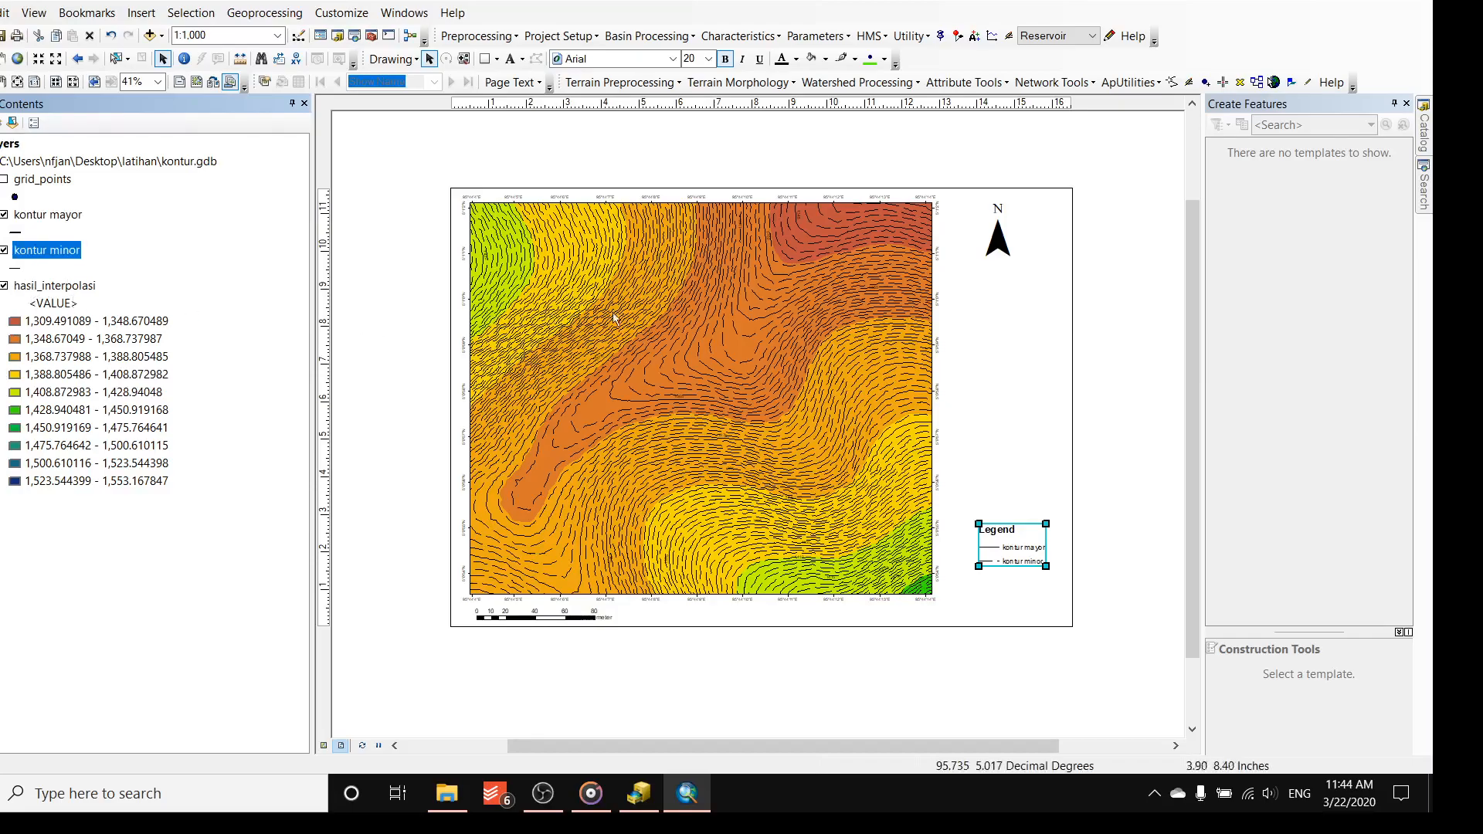
- Set the kontur mayor layer's line color to blue
left_click(16, 236)
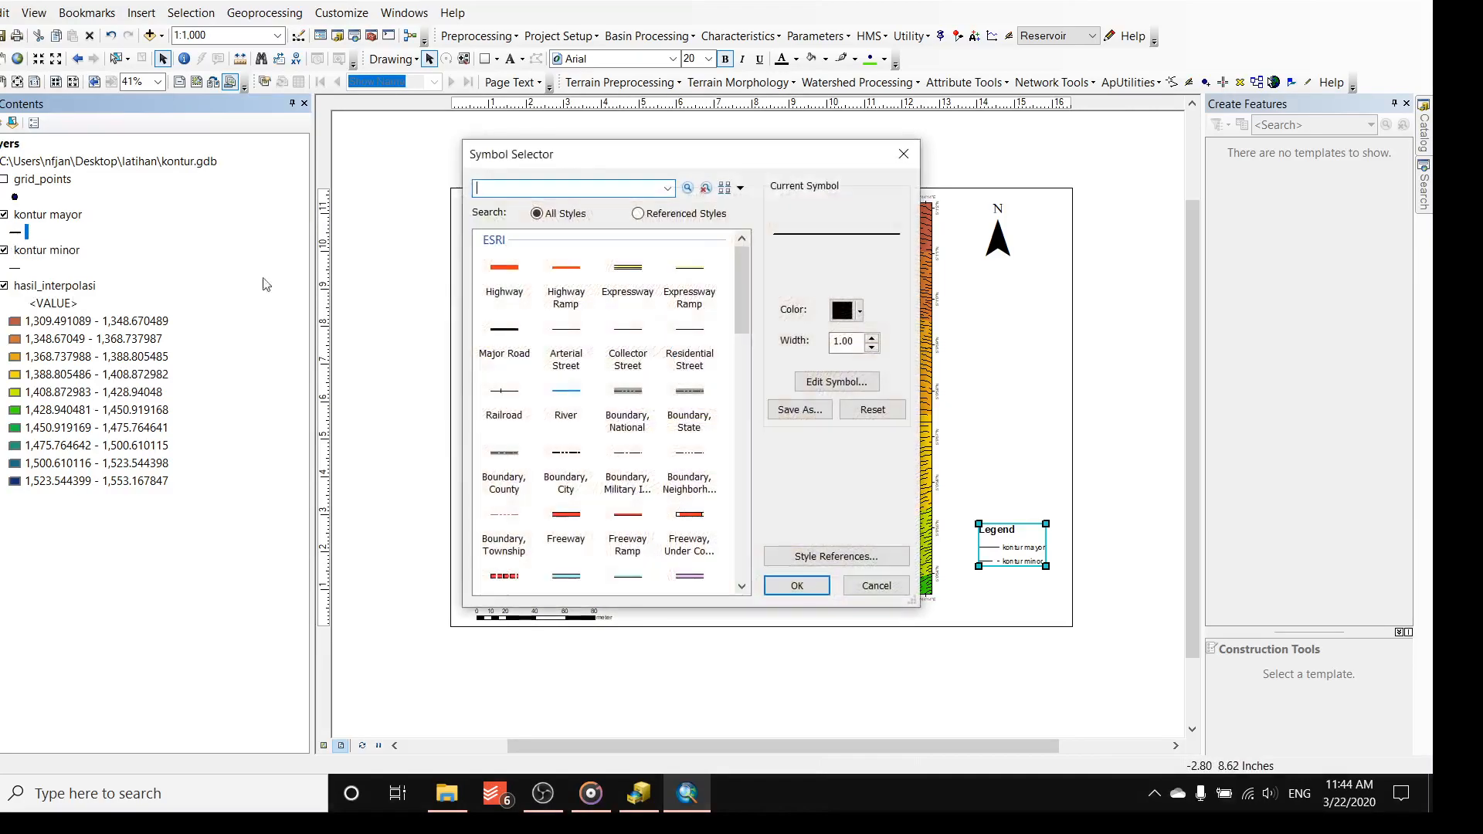
left_click(859, 310)
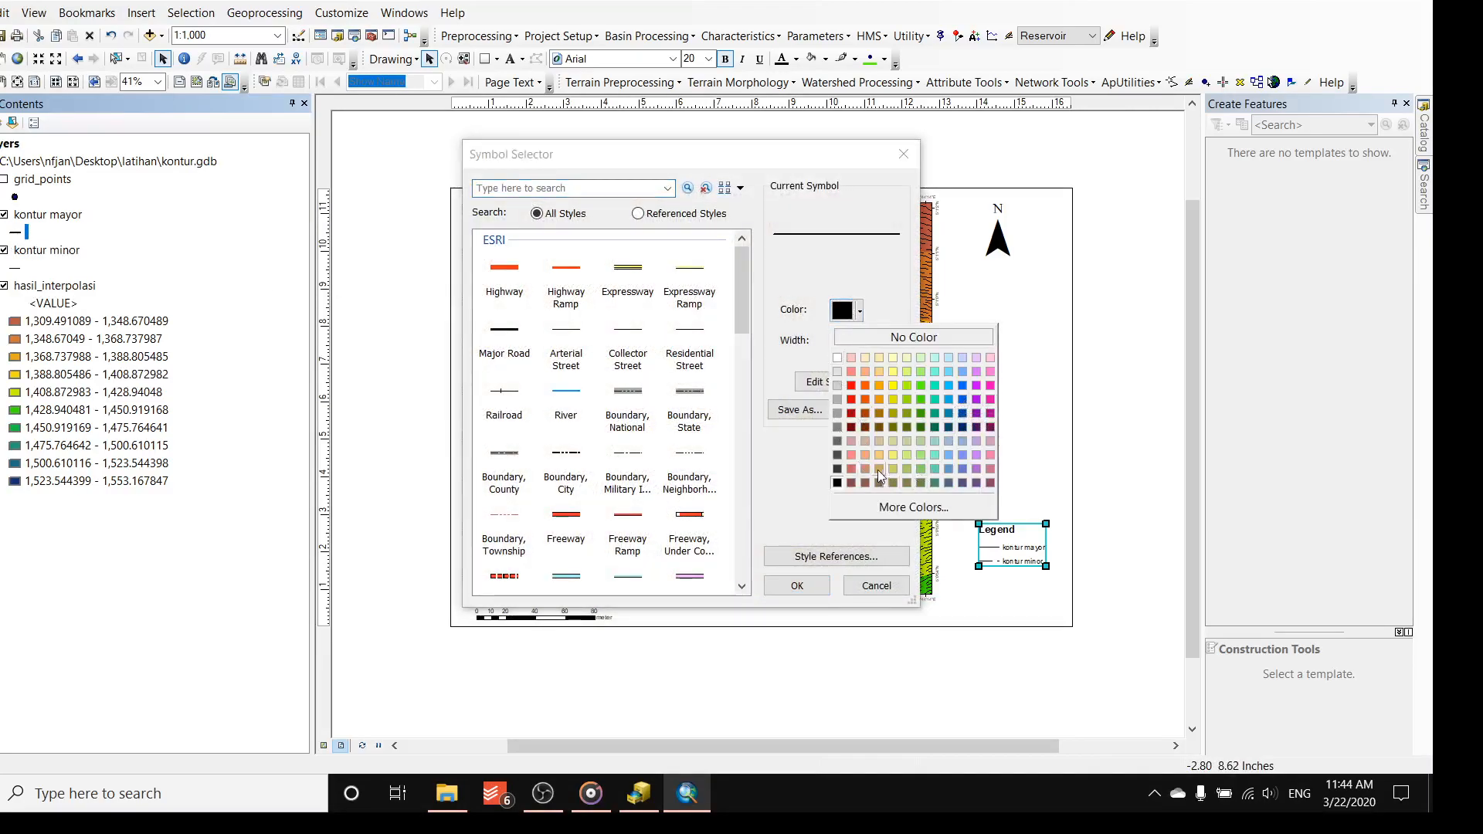
left_click(963, 400)
left_click(795, 585)
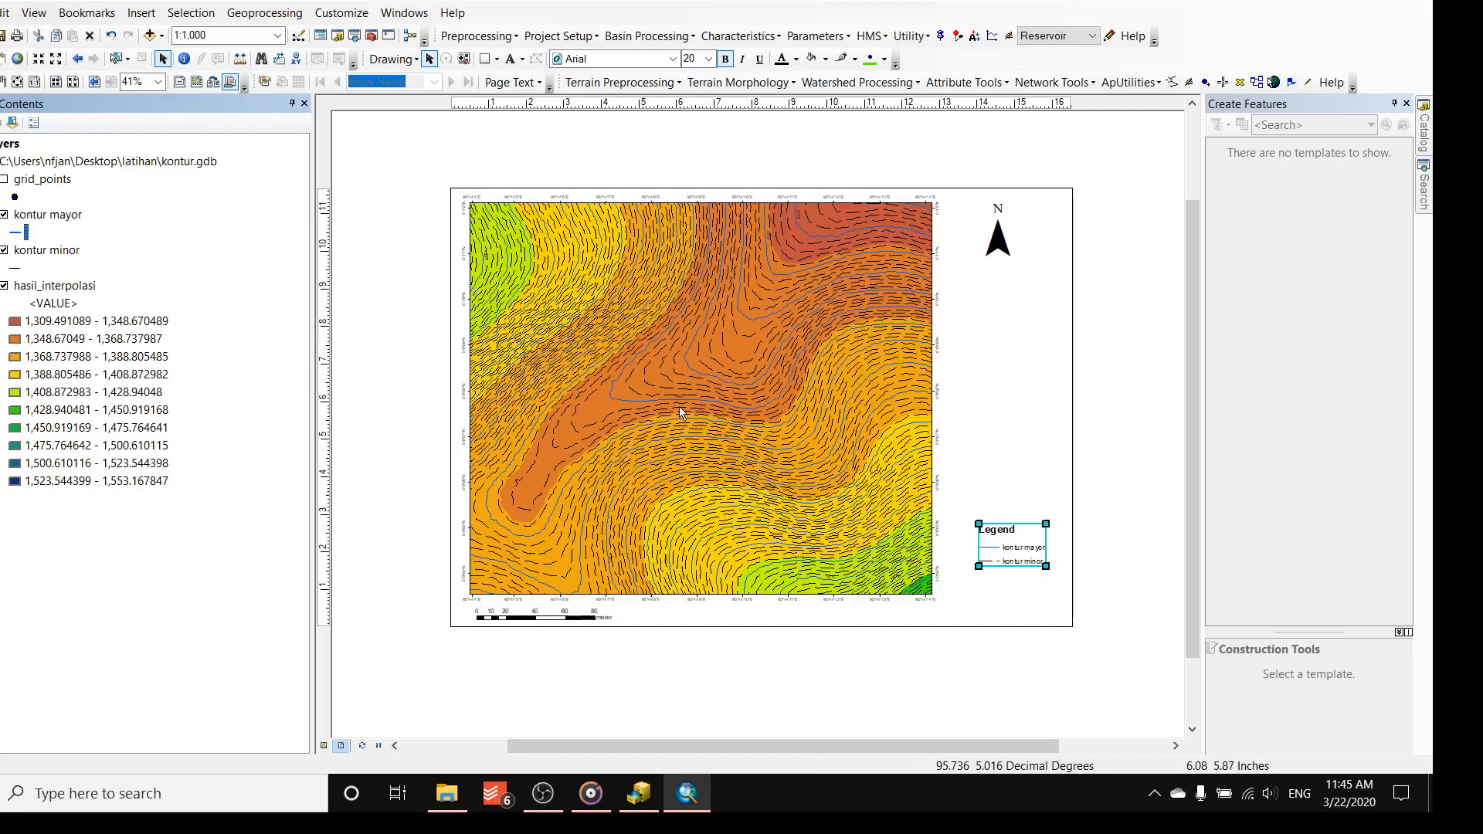
- Make the kontur mayor layer's contour labels bold and bright blue
scroll(627, 374, "up", 3)
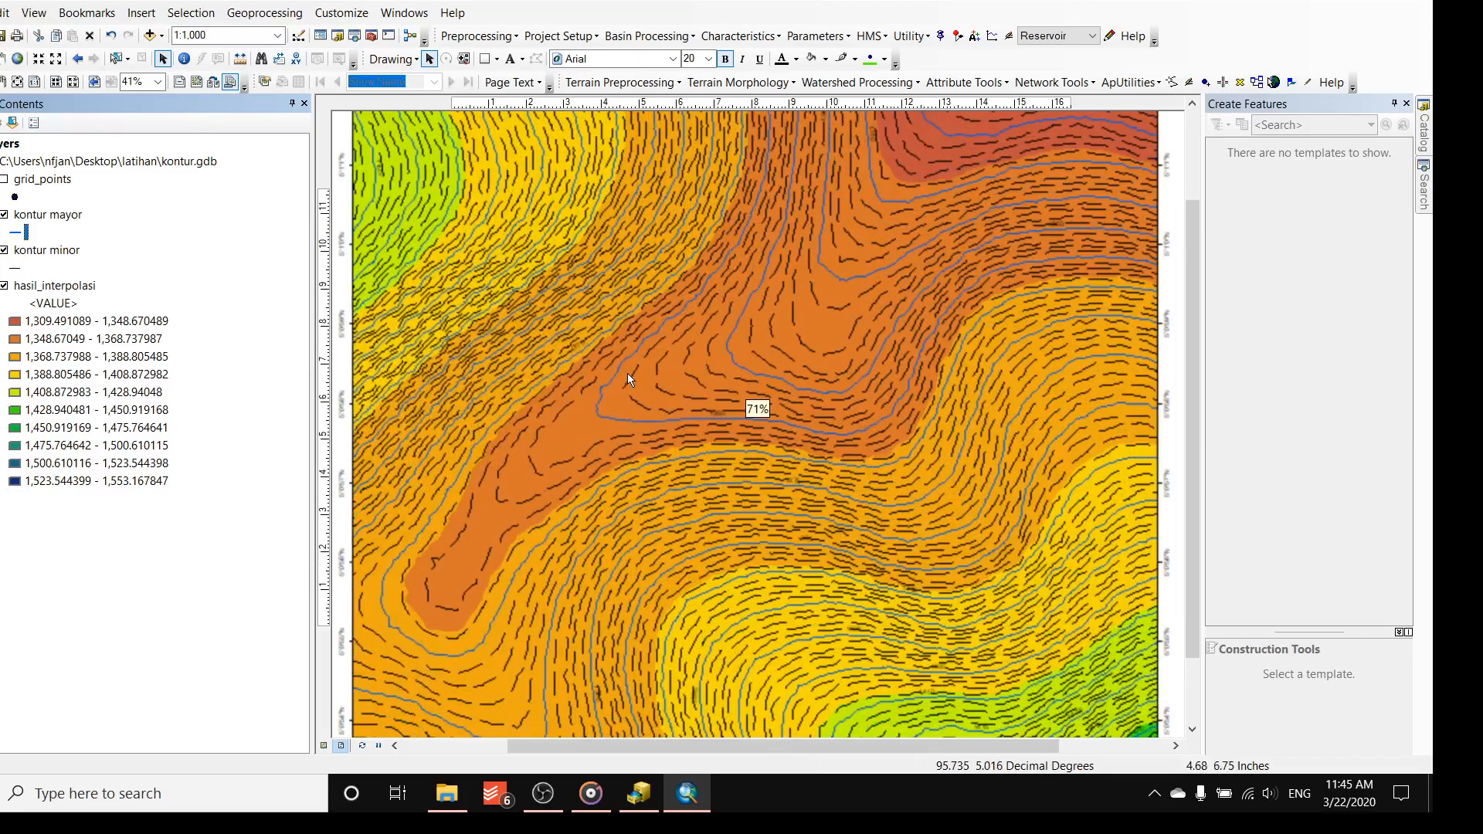
scroll(627, 379, "up", 2)
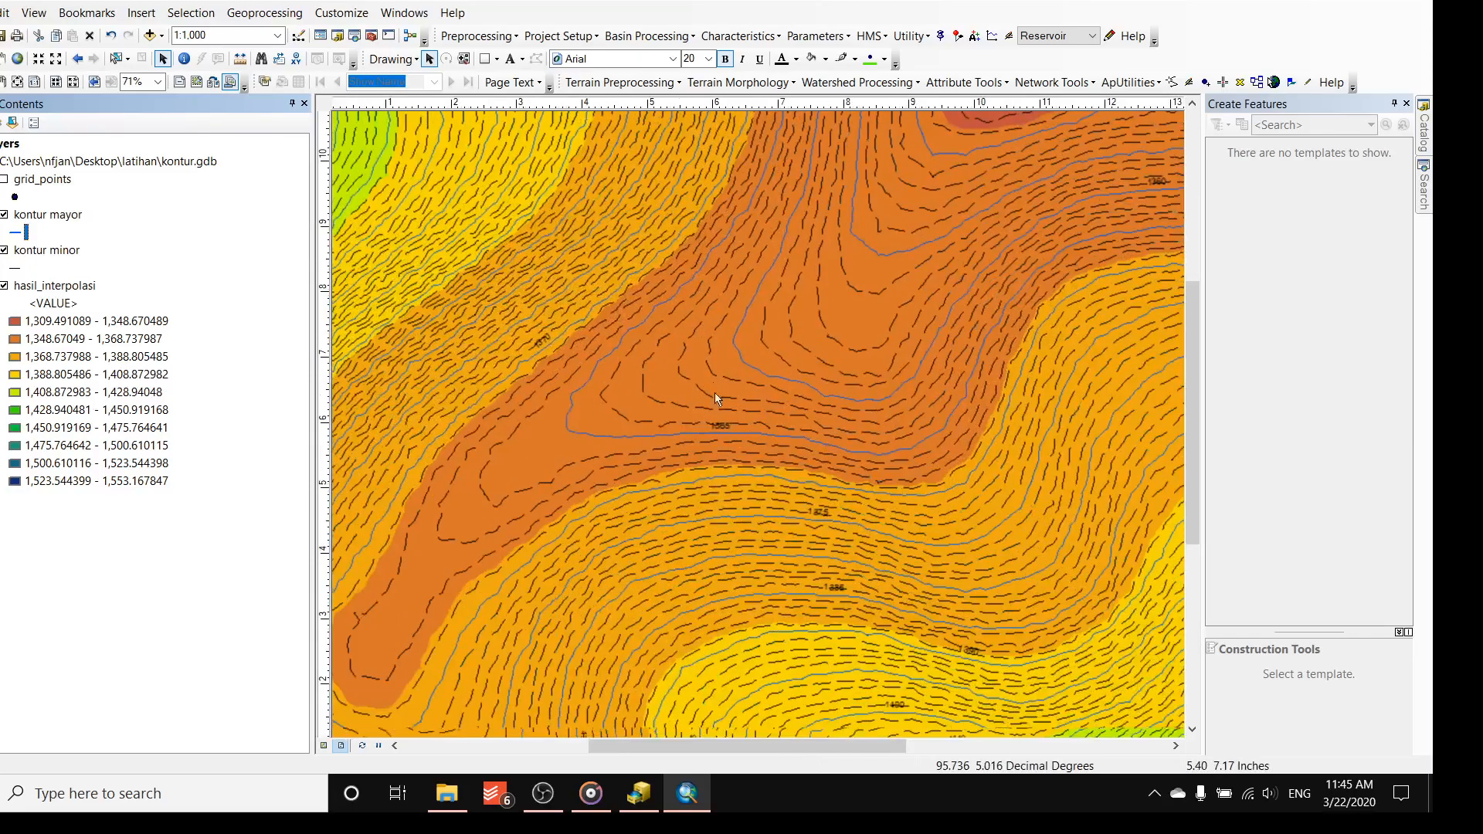
scroll(539, 345, "up", 1)
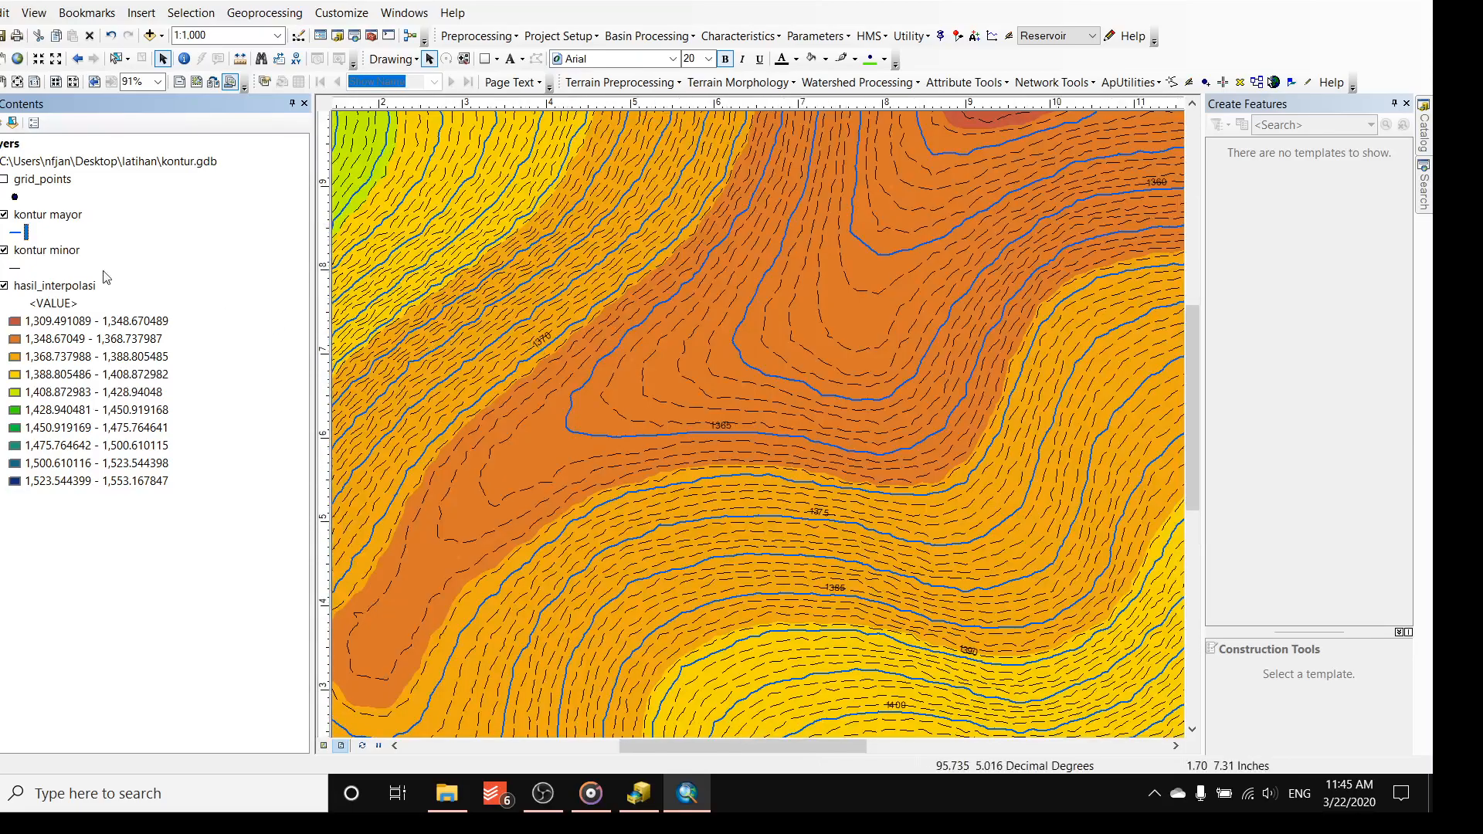
right_click(48, 220)
left_click(270, 591)
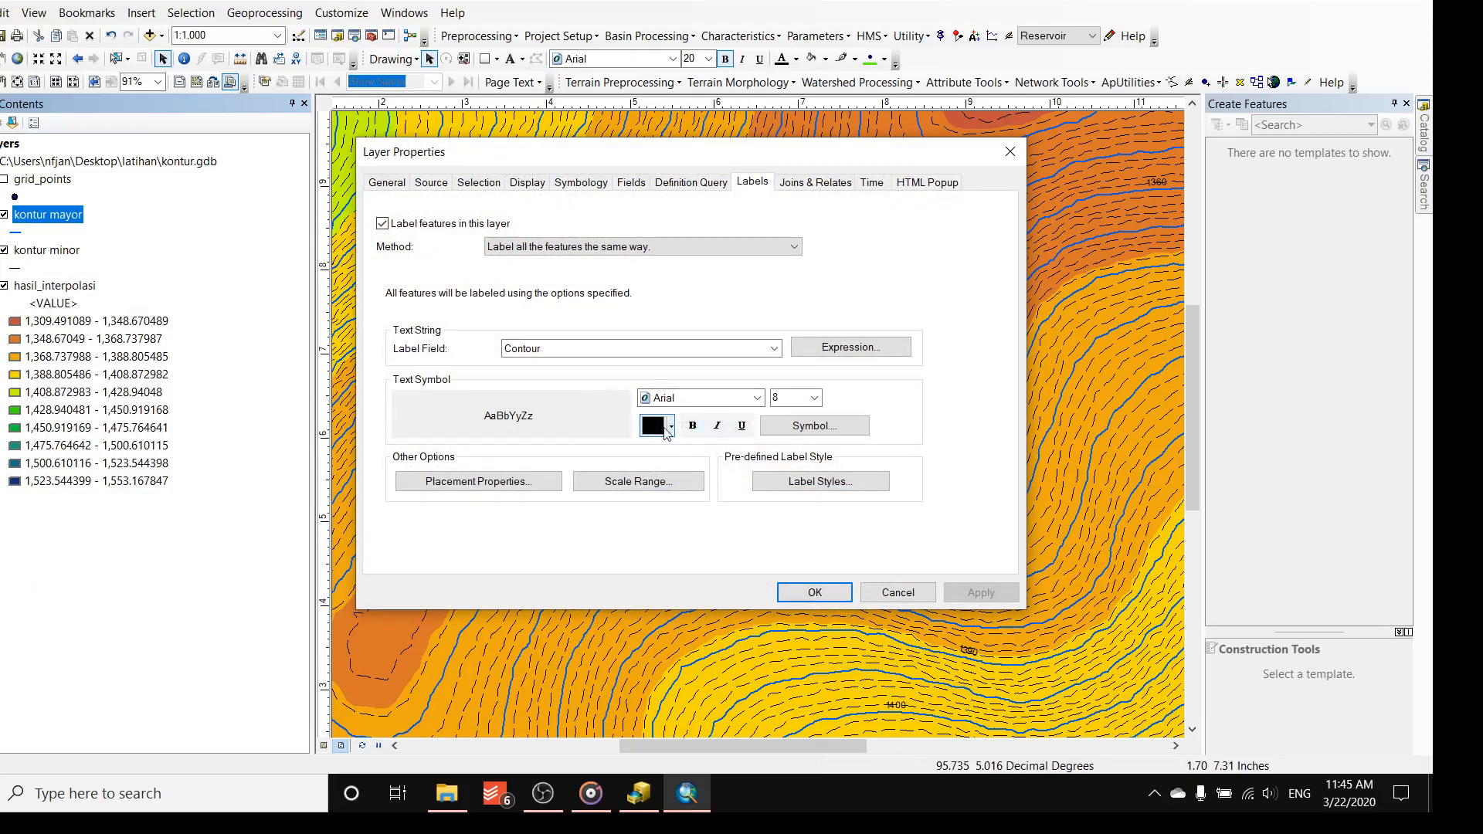
left_click(692, 425)
left_click(662, 430)
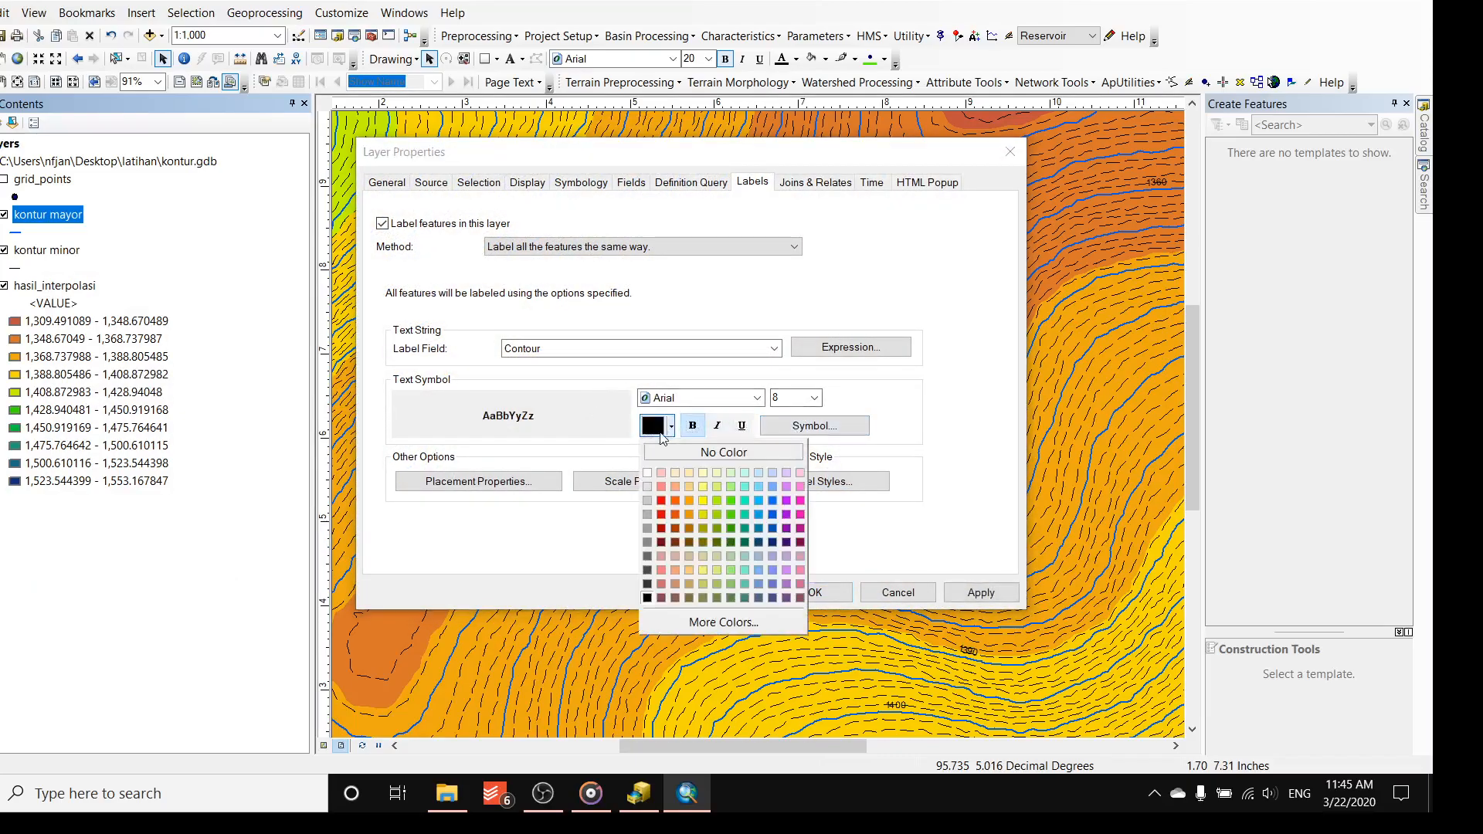
left_click(774, 513)
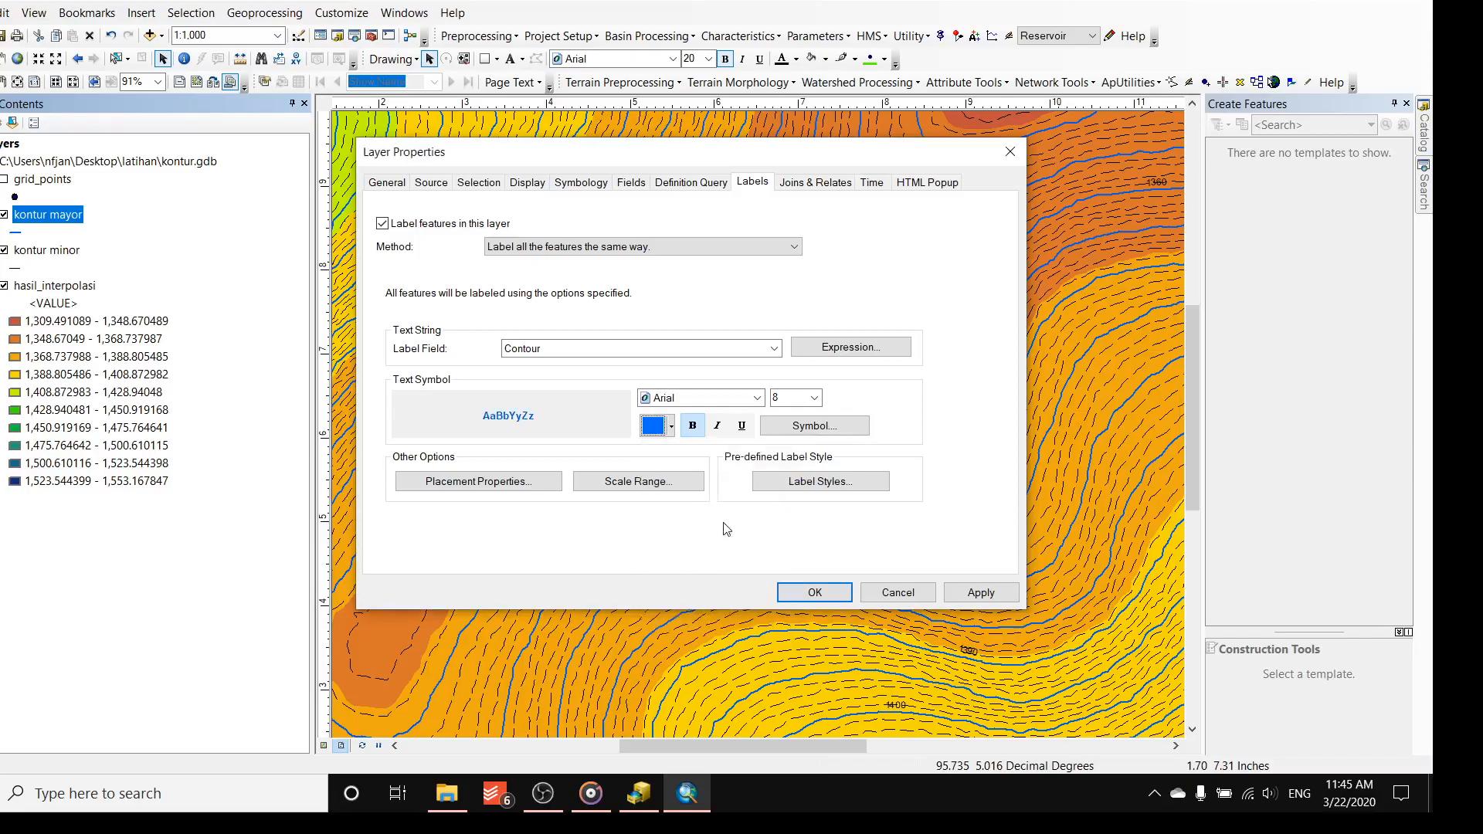
left_click(981, 602)
left_click(981, 594)
left_click(788, 594)
- Move the north arrow down the page's right margin to just above the legend
scroll(656, 253, "down", 10)
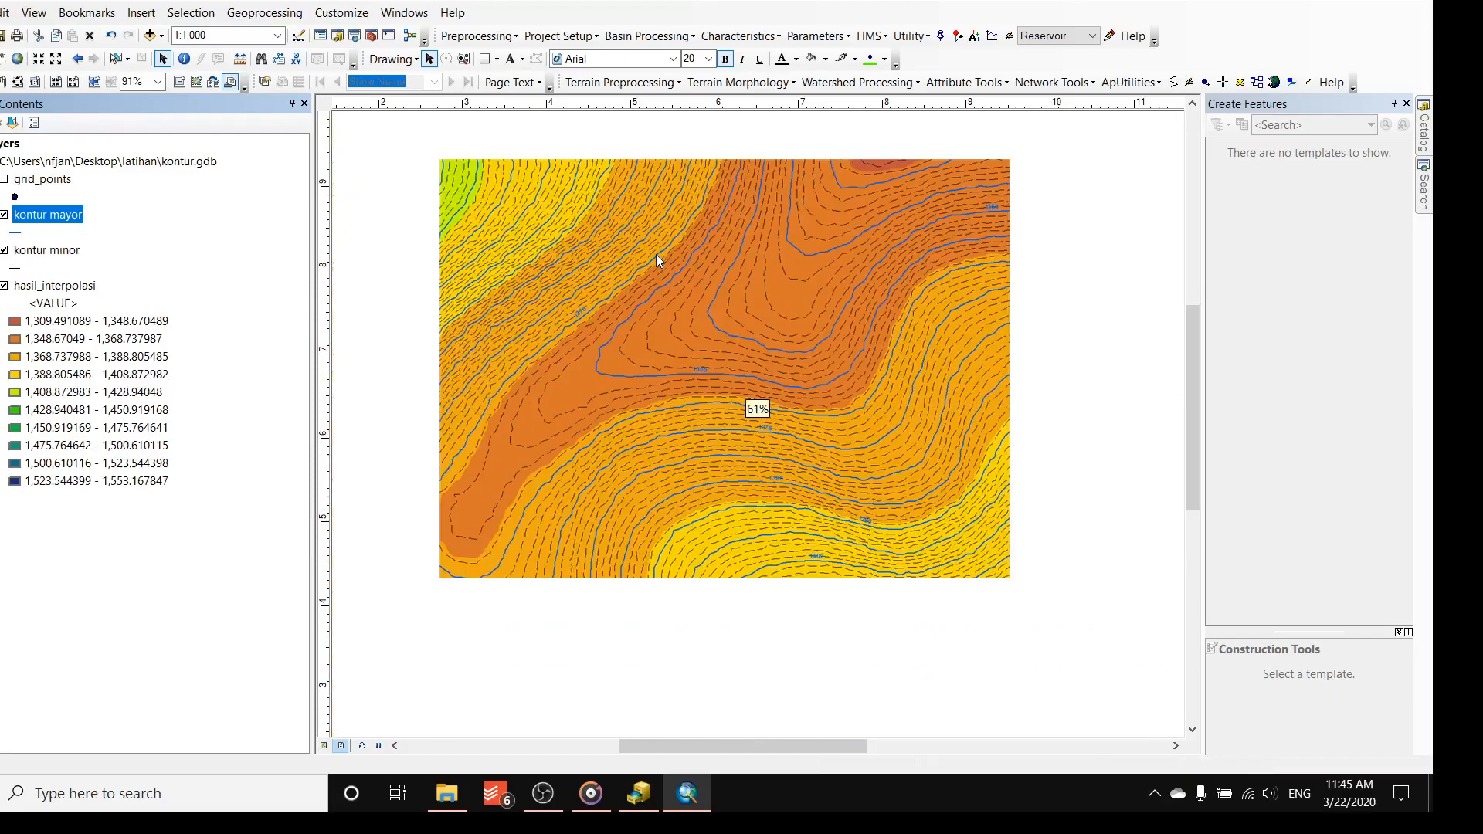
scroll(689, 285, "up", 4)
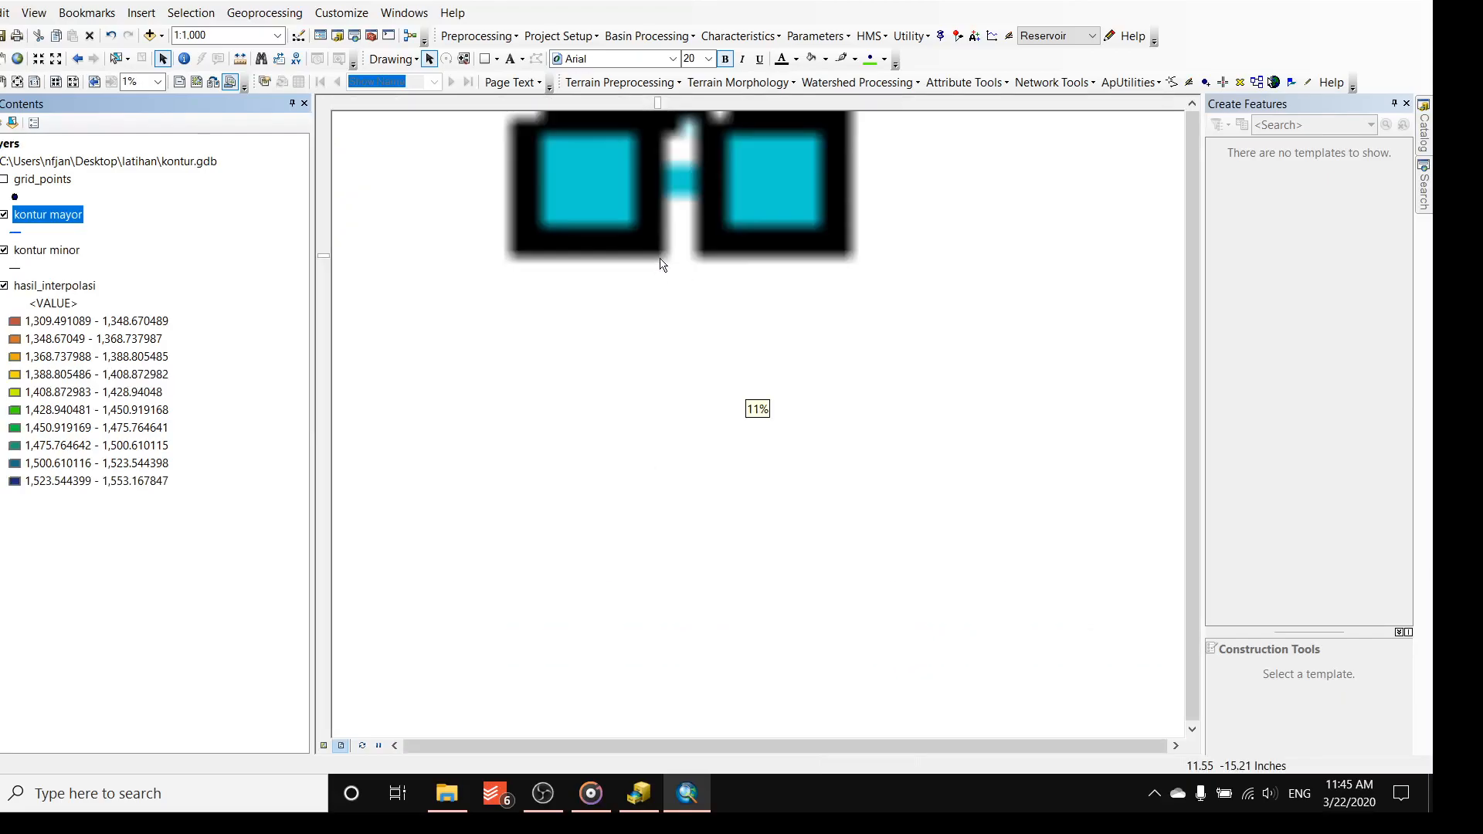
left_click_drag(651, 175, 672, 412)
scroll(645, 323, "up", 2)
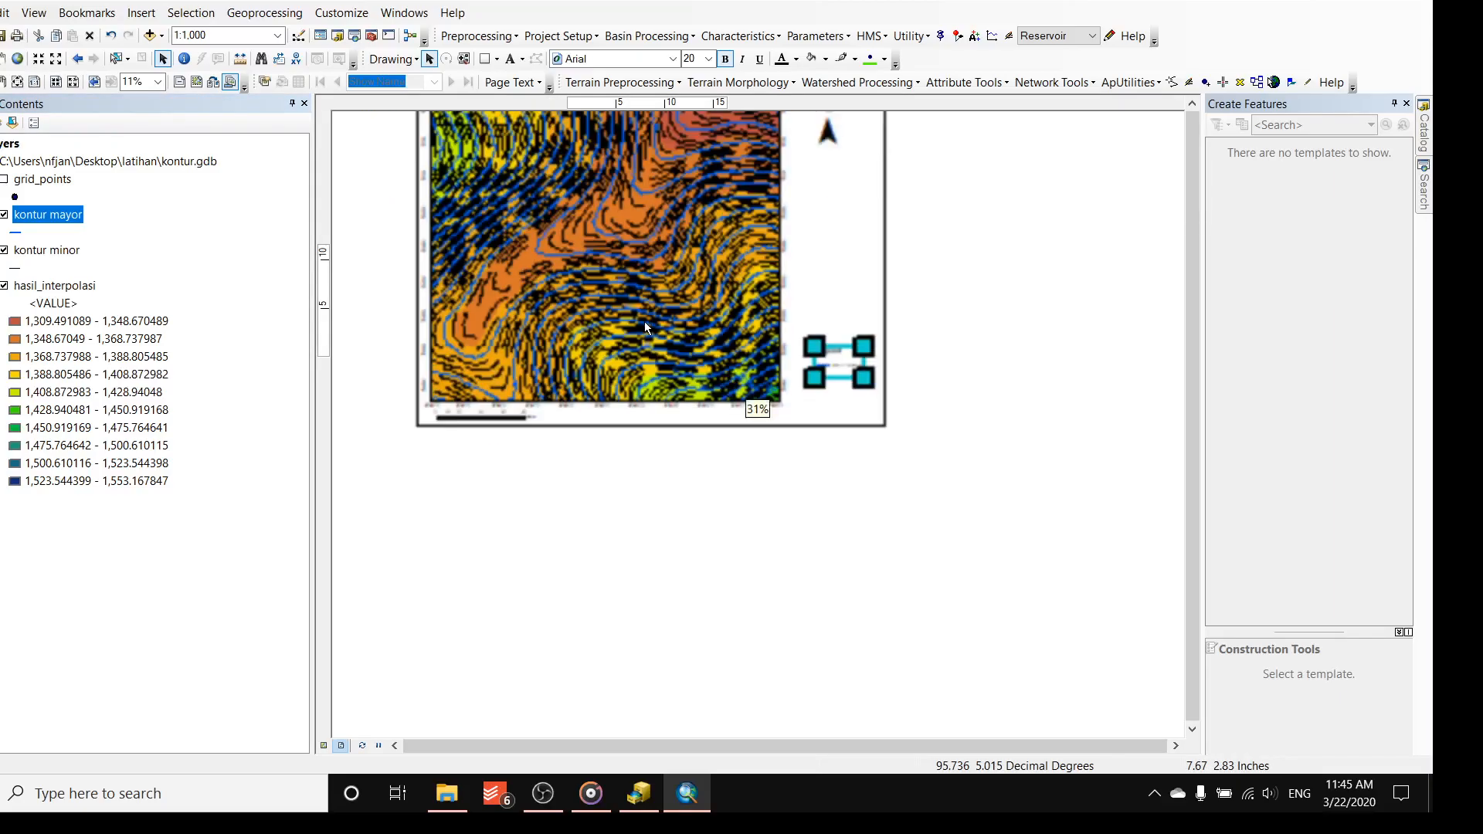
left_click_drag(830, 276, 825, 371)
left_click(948, 353)
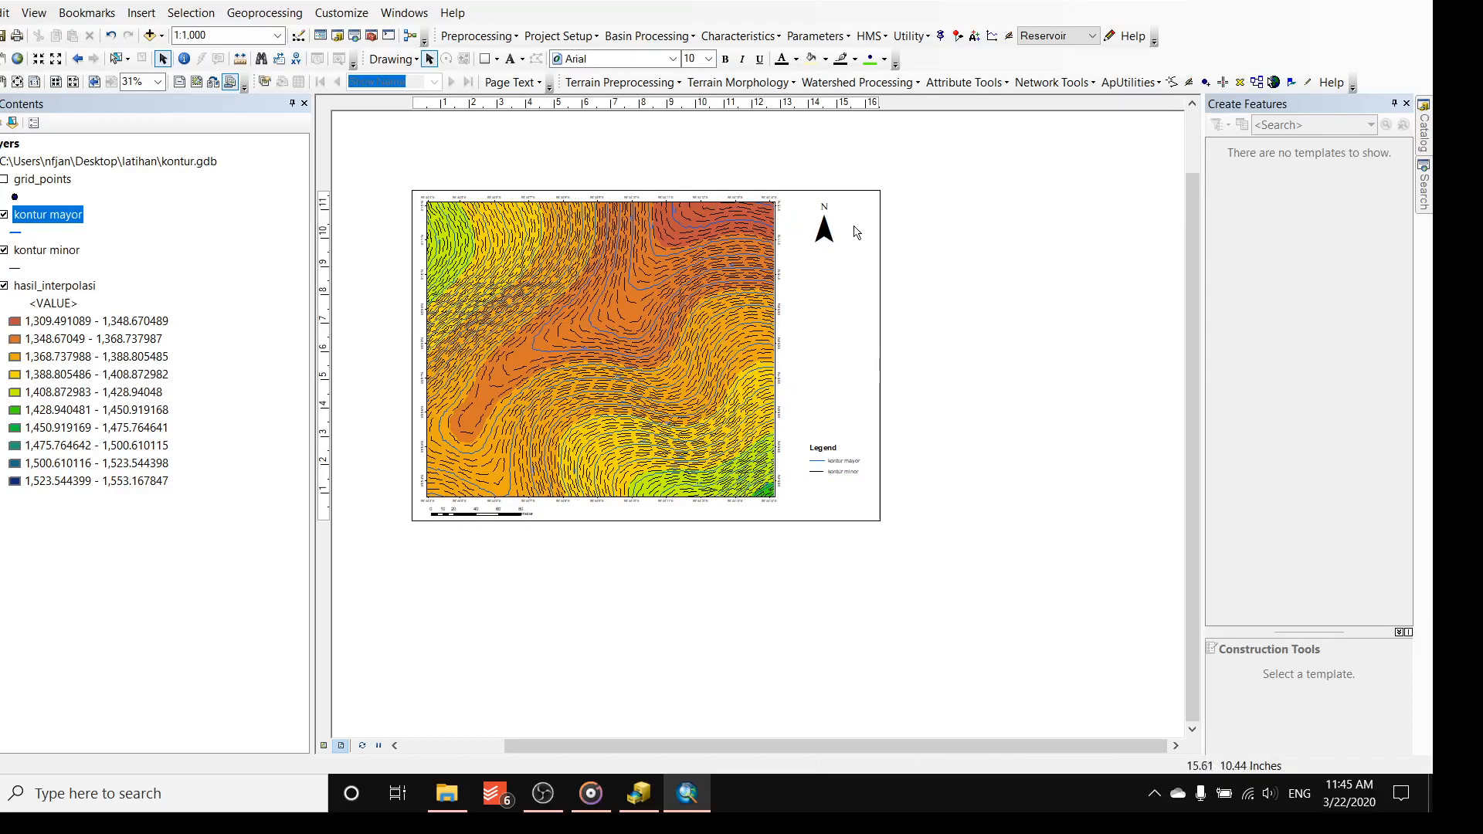
left_click(823, 236)
left_click_drag(824, 236, 831, 363)
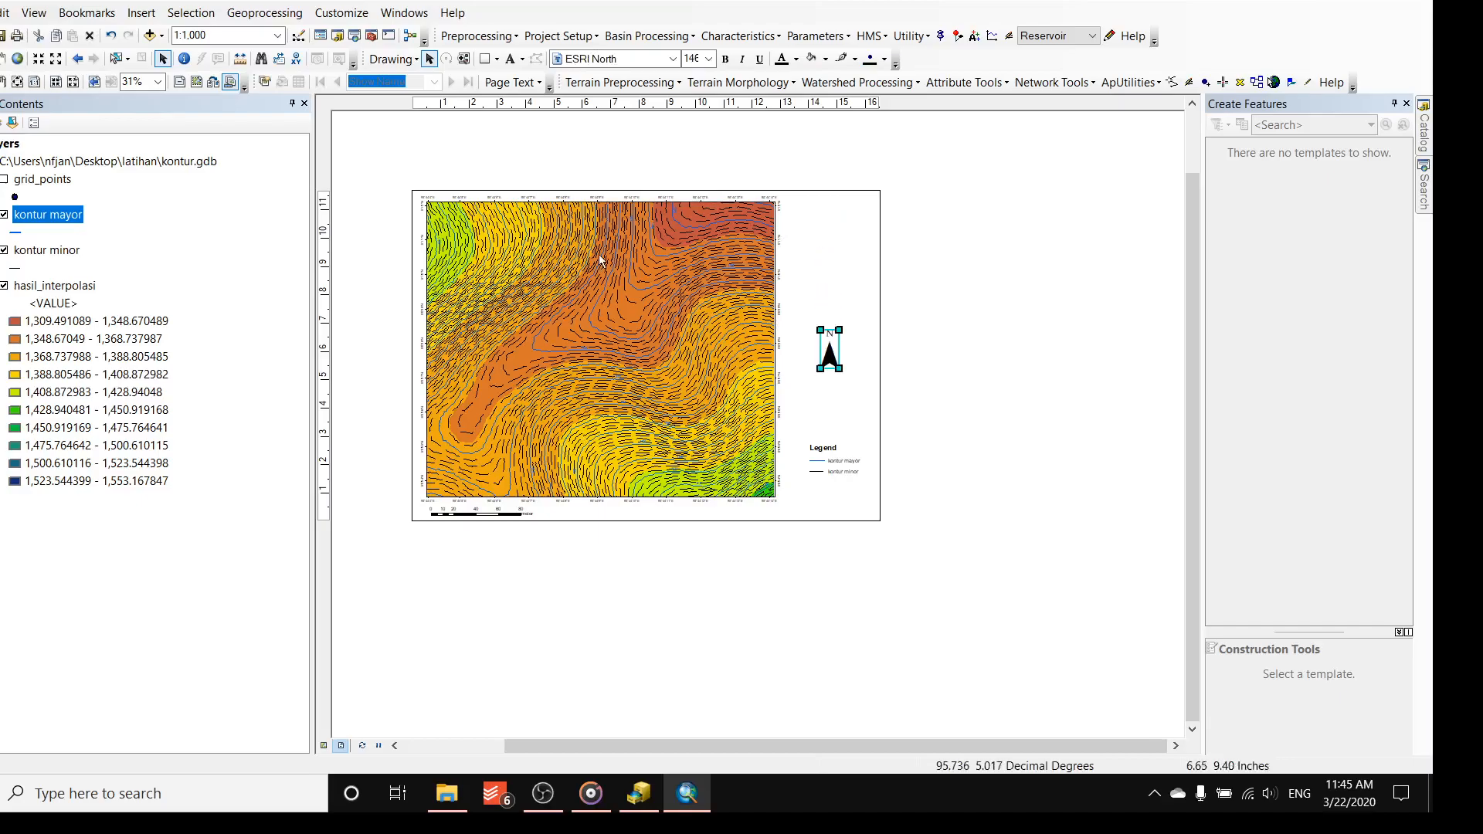
- Insert the text "Peta Kontur Hasil Pengukuran" and place it between the north arrow and the legend
left_click(151, 13)
left_click(162, 76)
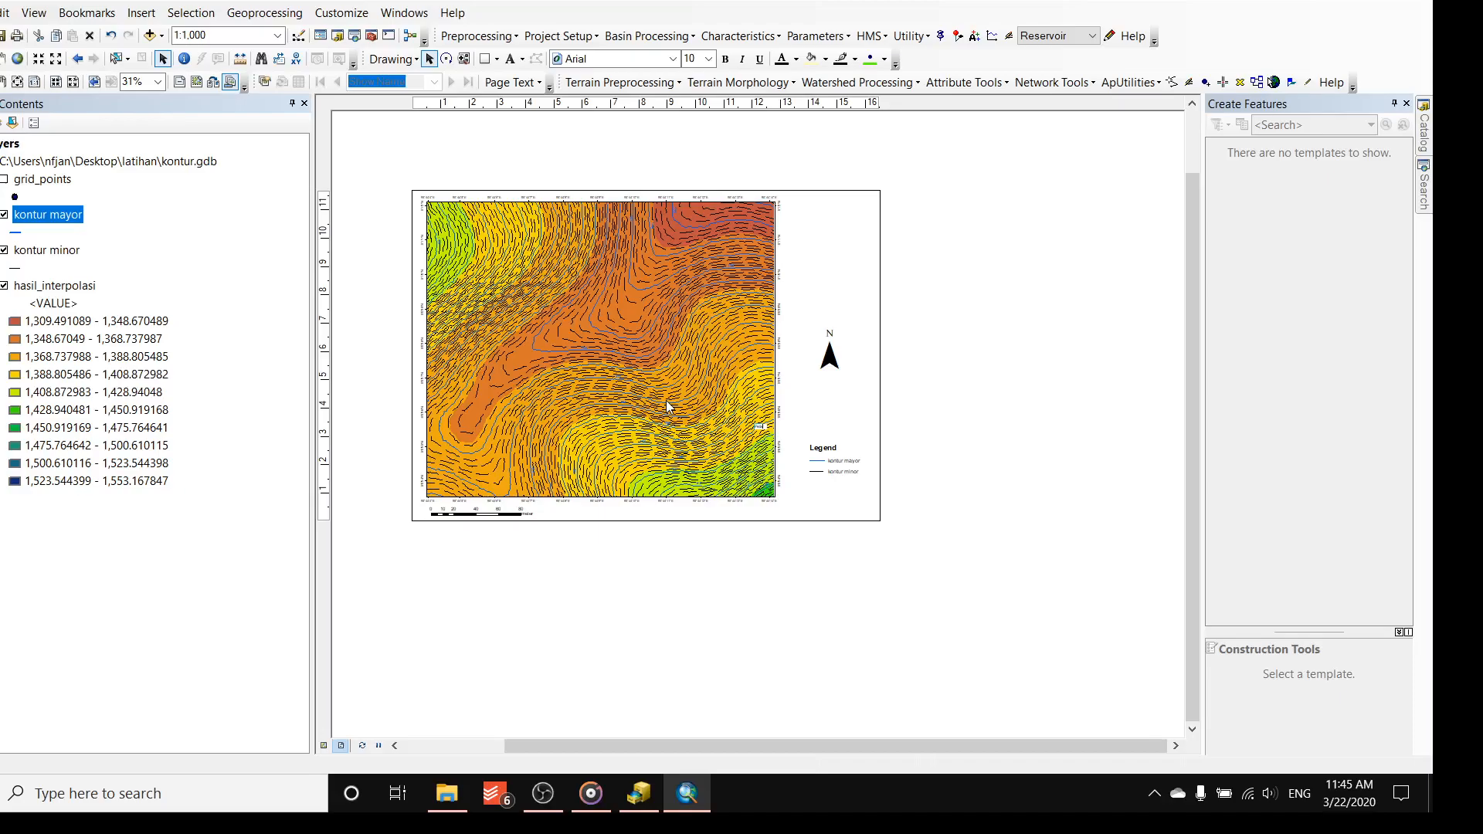
type("Kontur Hasil Pengukuran")
left_click_drag(787, 427, 763, 430)
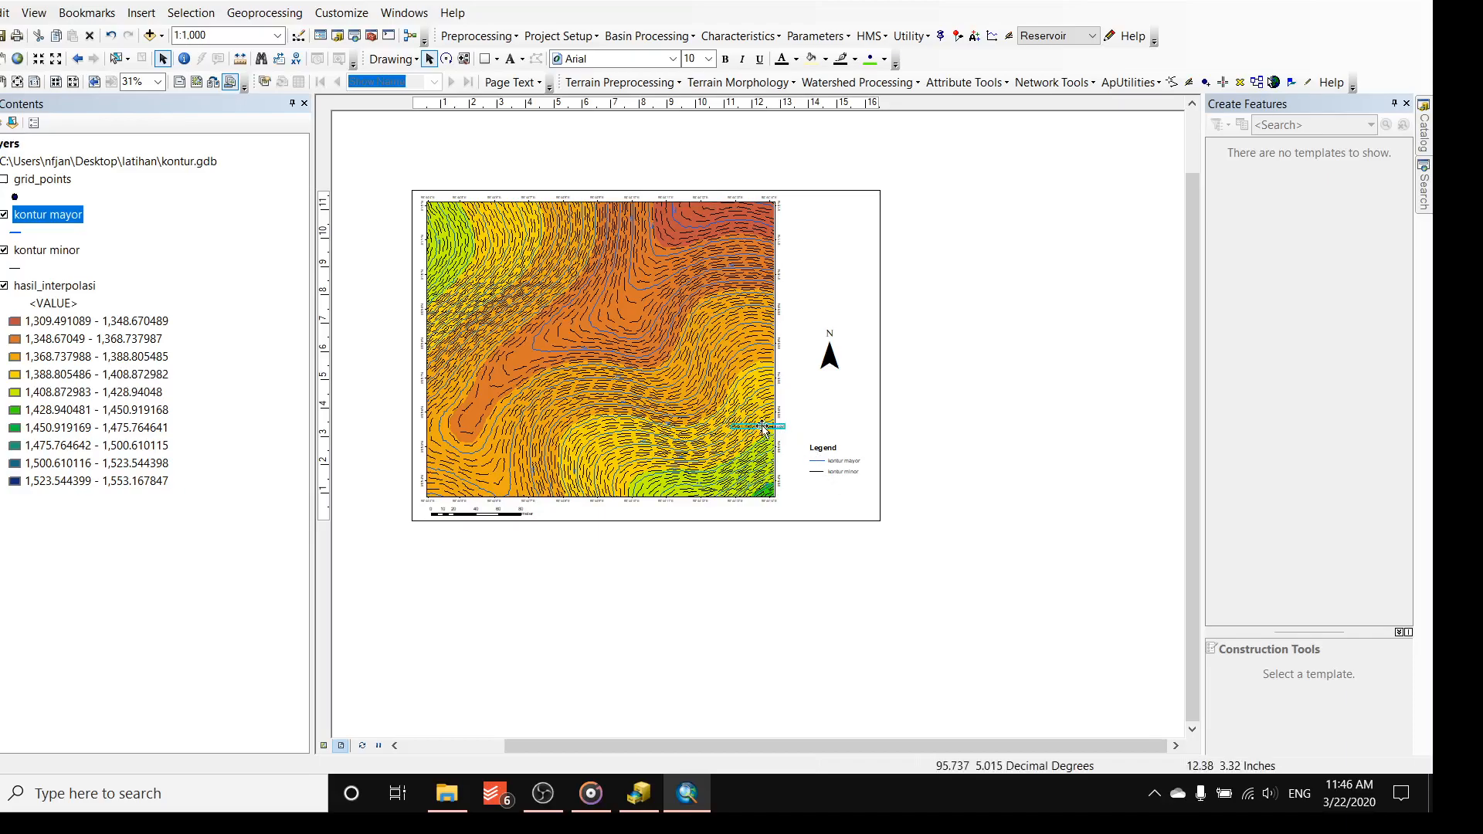
left_click_drag(784, 430, 861, 403)
- Set the font size of the "Peta Kontur Hasil Pengukuran" text to 16
right_click(843, 401)
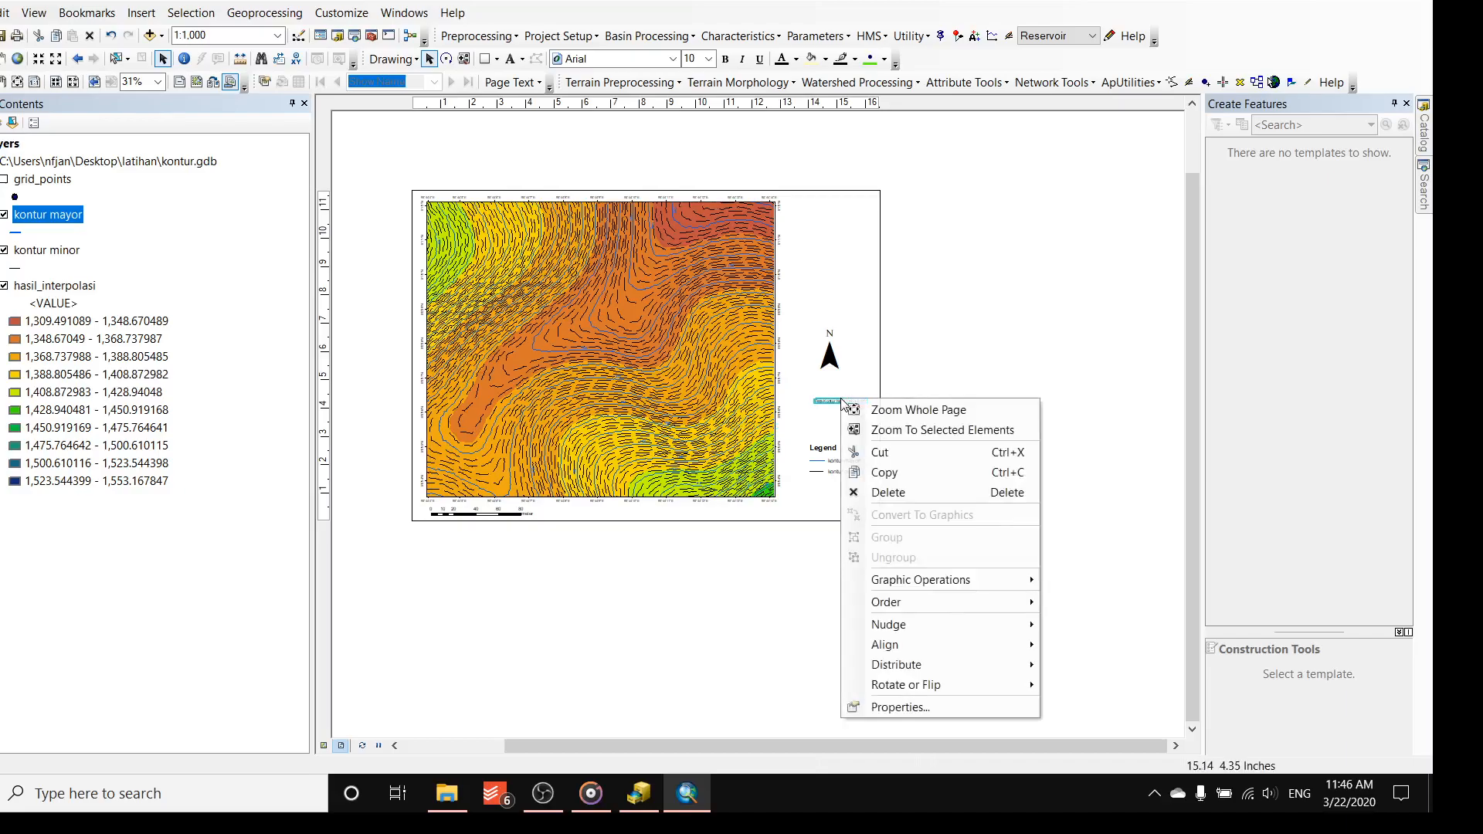
left_click(900, 707)
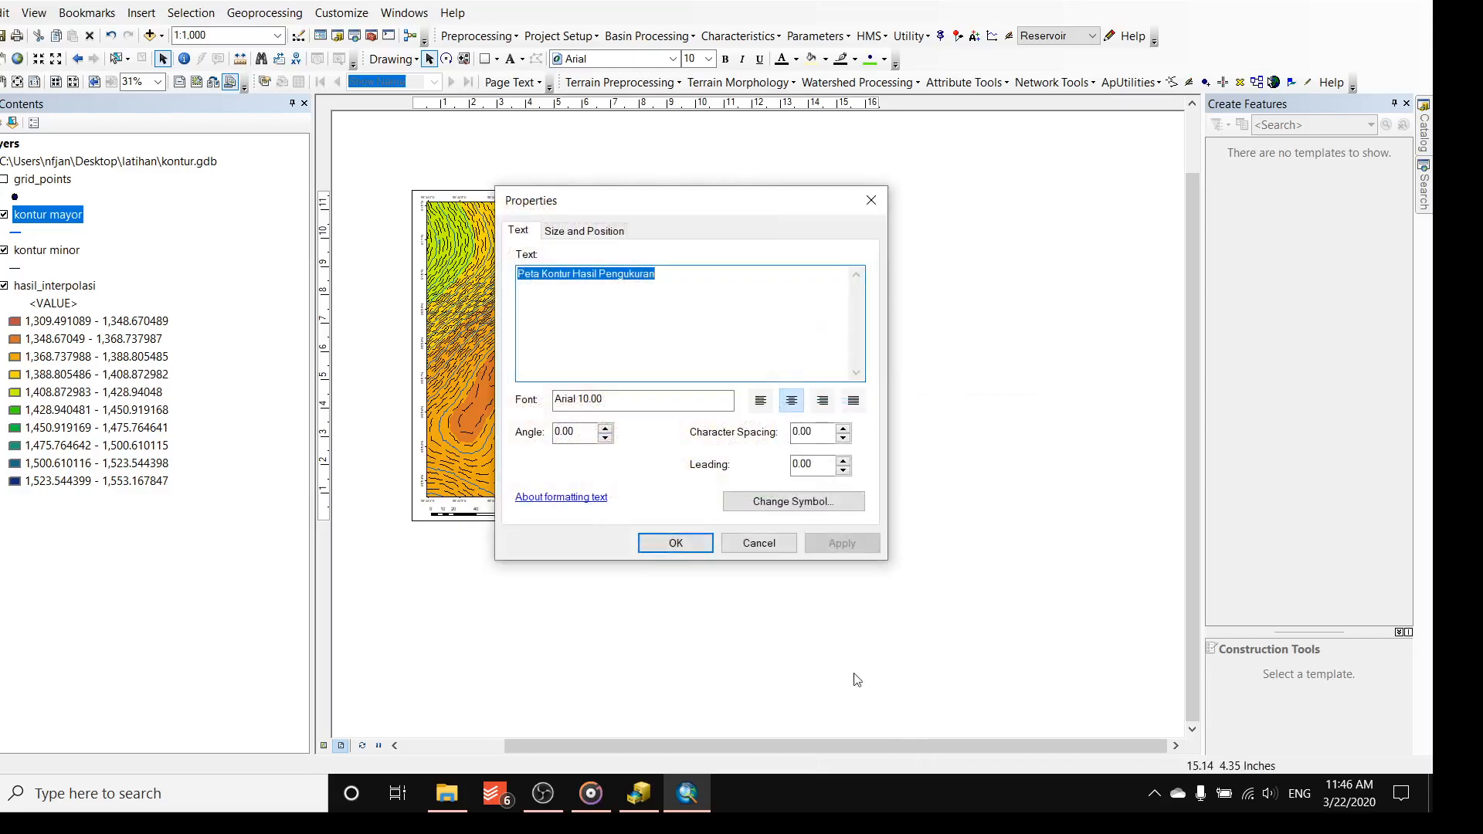
left_click(786, 507)
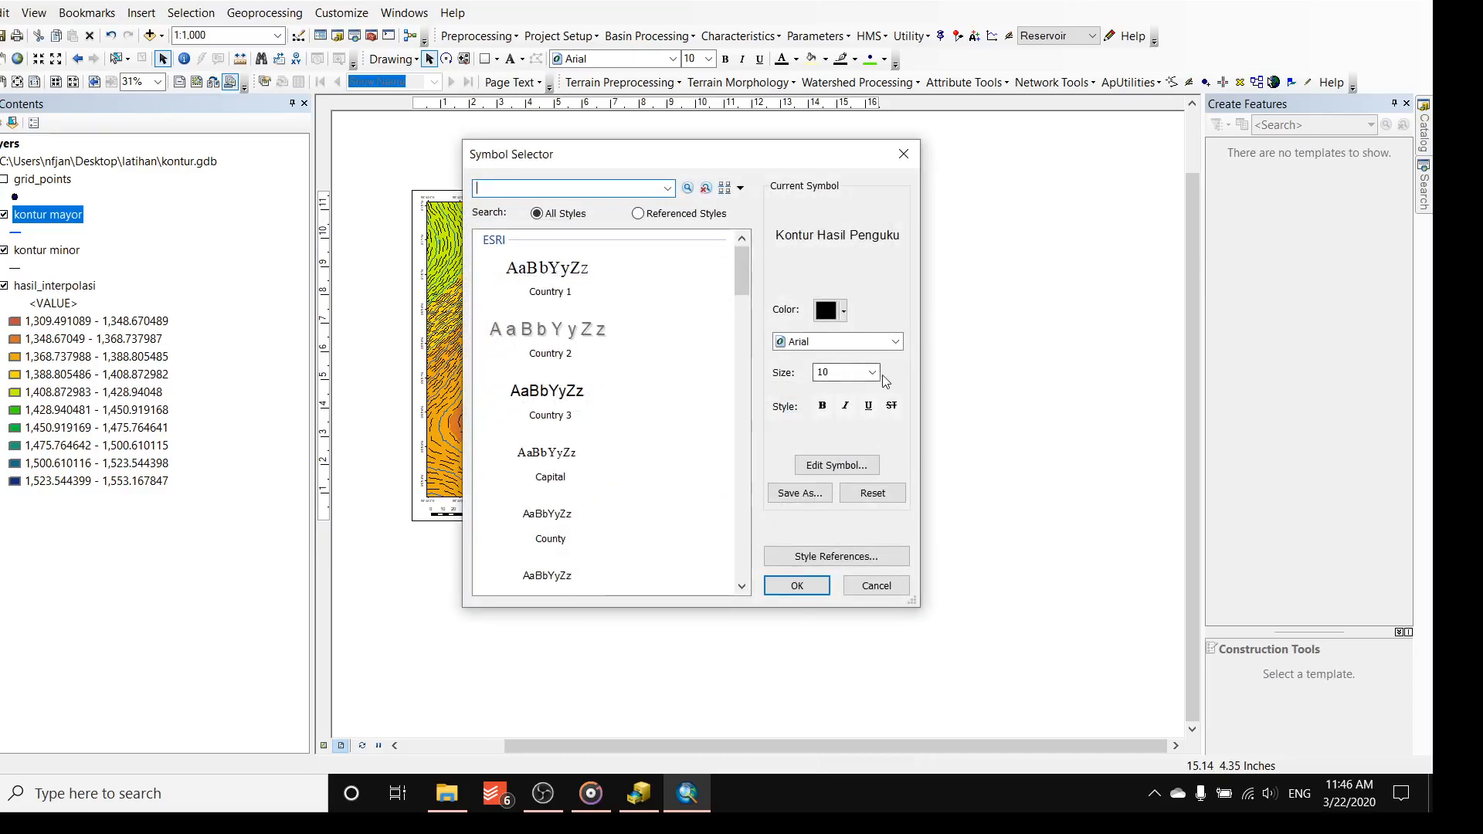
left_click(872, 373)
left_click(833, 439)
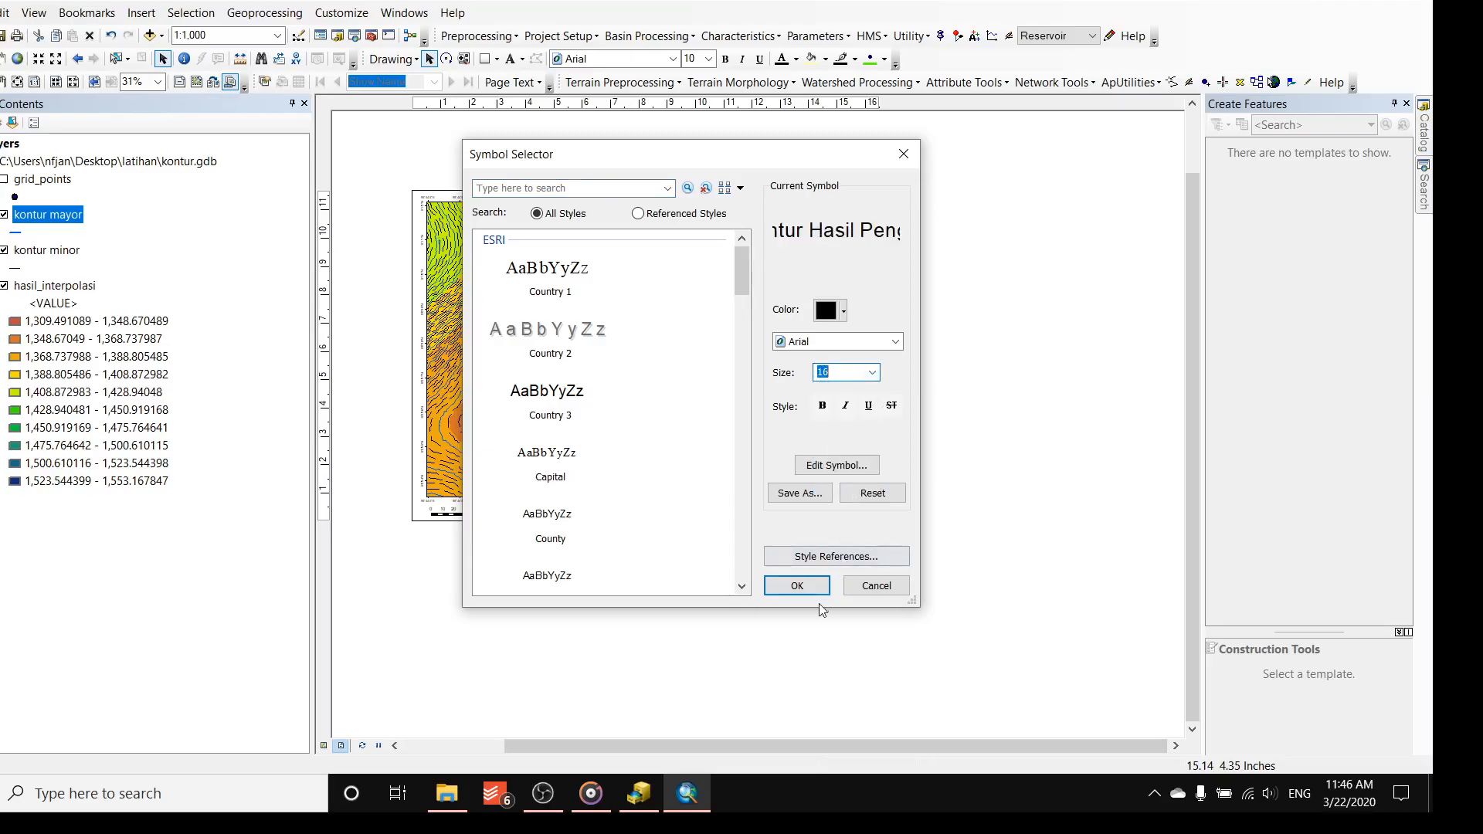
left_click(797, 585)
- Break the title text into two lines, "Peta Kontur" and "Hasil Pengukuran"
left_click(570, 276)
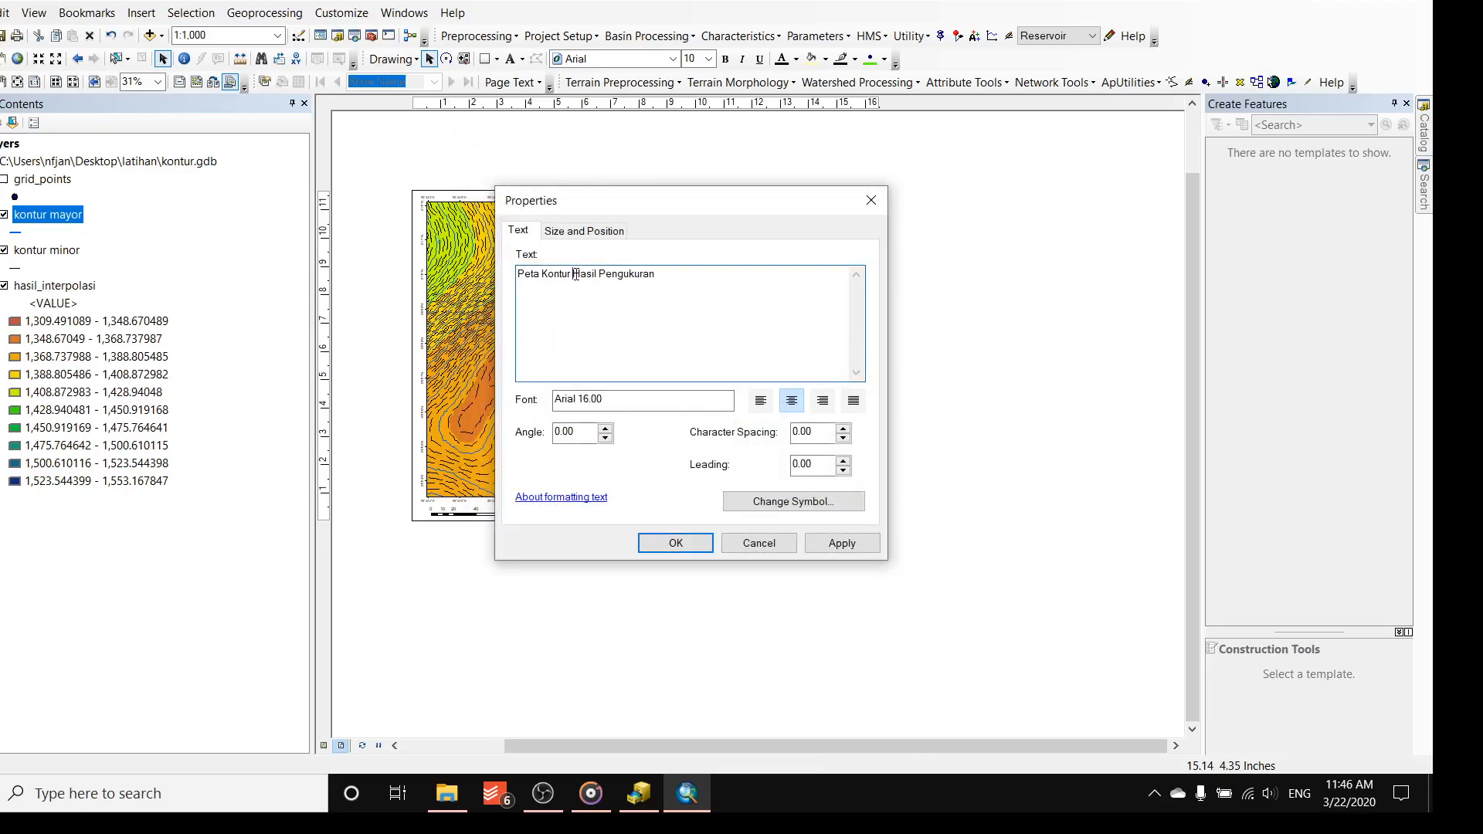
key("Delete")
key("Return")
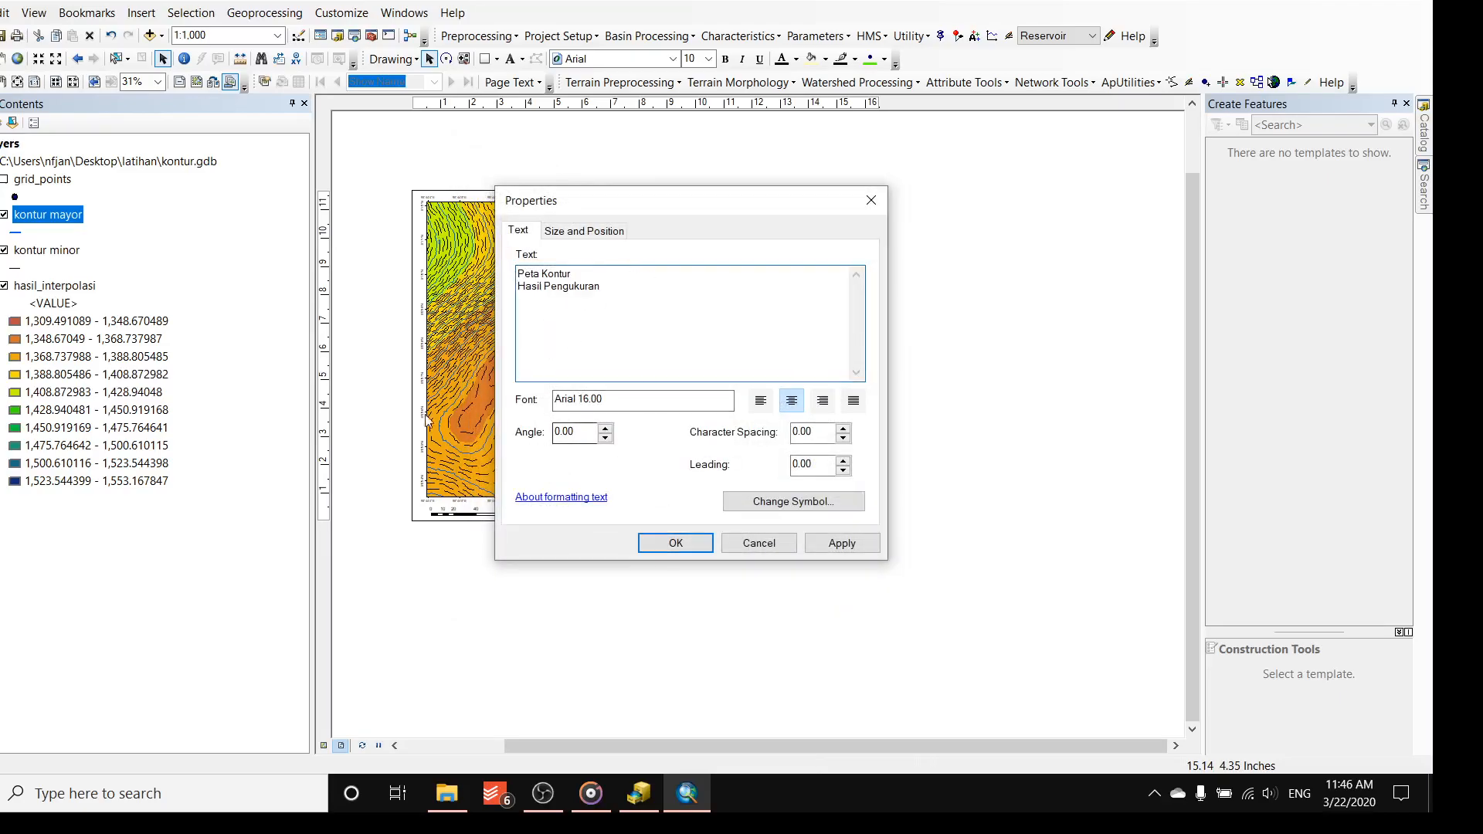
left_click(841, 543)
left_click(661, 543)
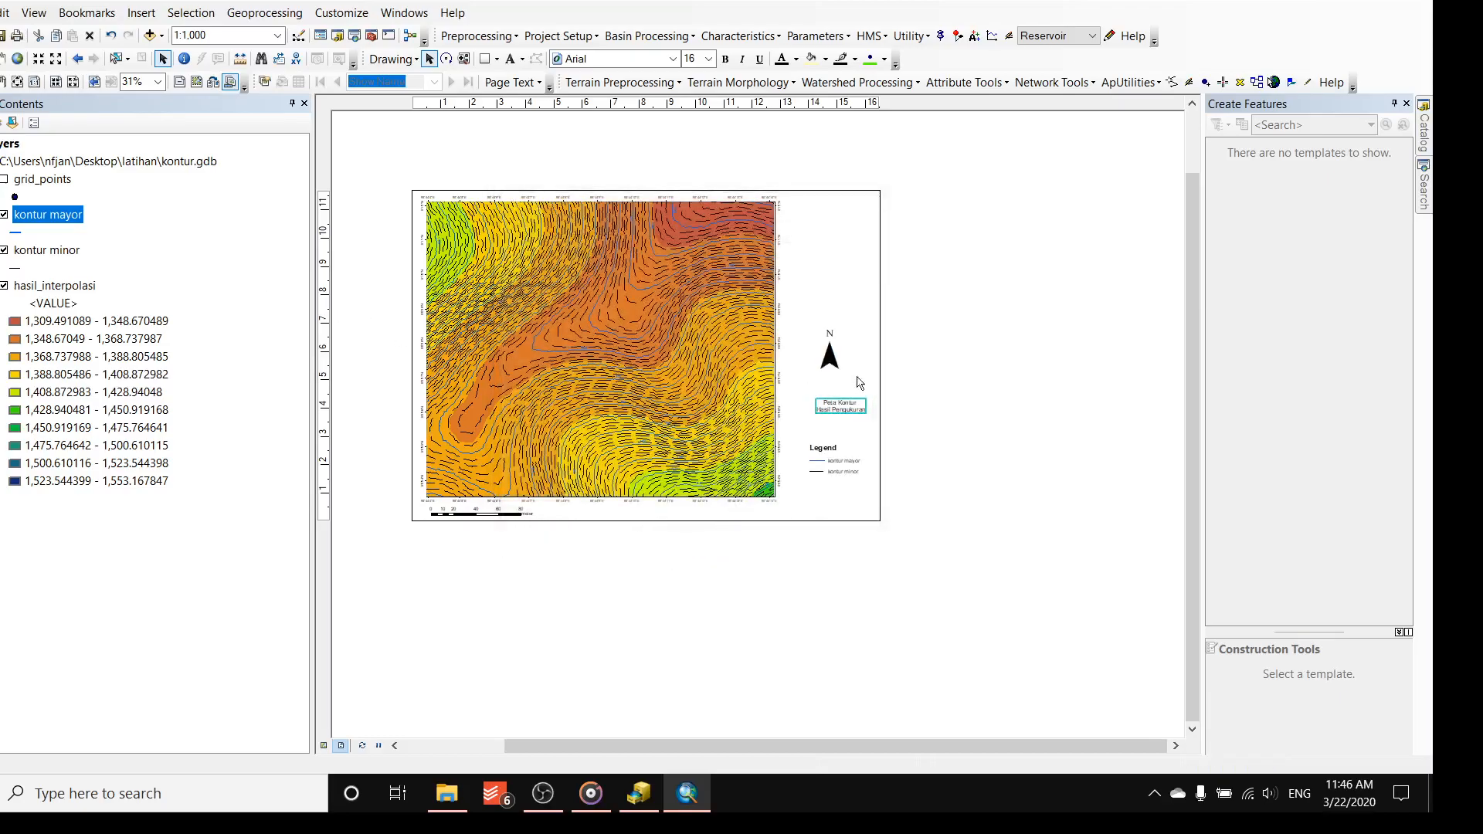
- Move the "Peta Kontur Hasil Pengukuran" title to the top of the page's right margin and set its font size to 26
left_click_drag(862, 411, 847, 223)
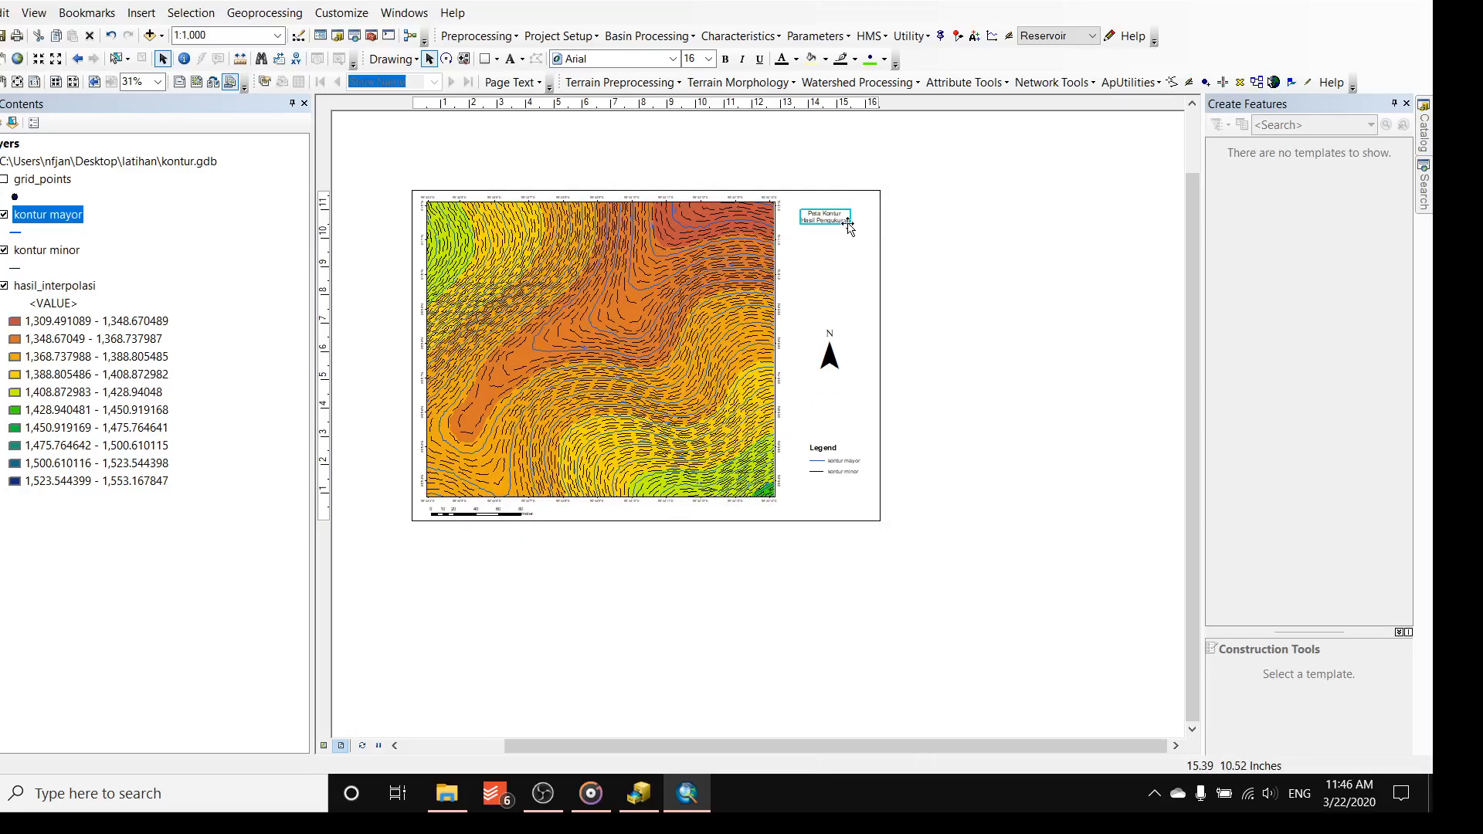
double_click(845, 221)
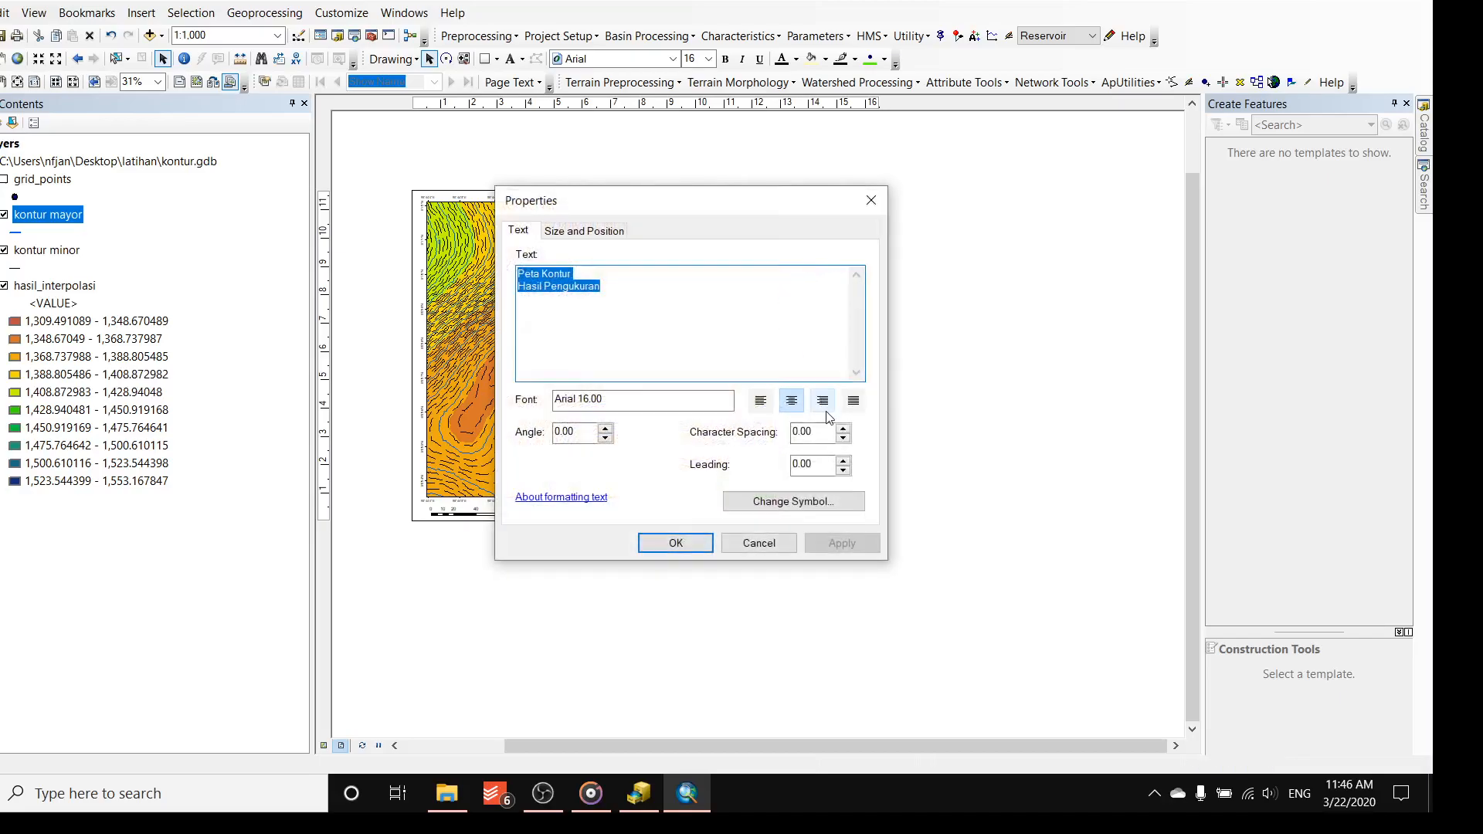
left_click(789, 509)
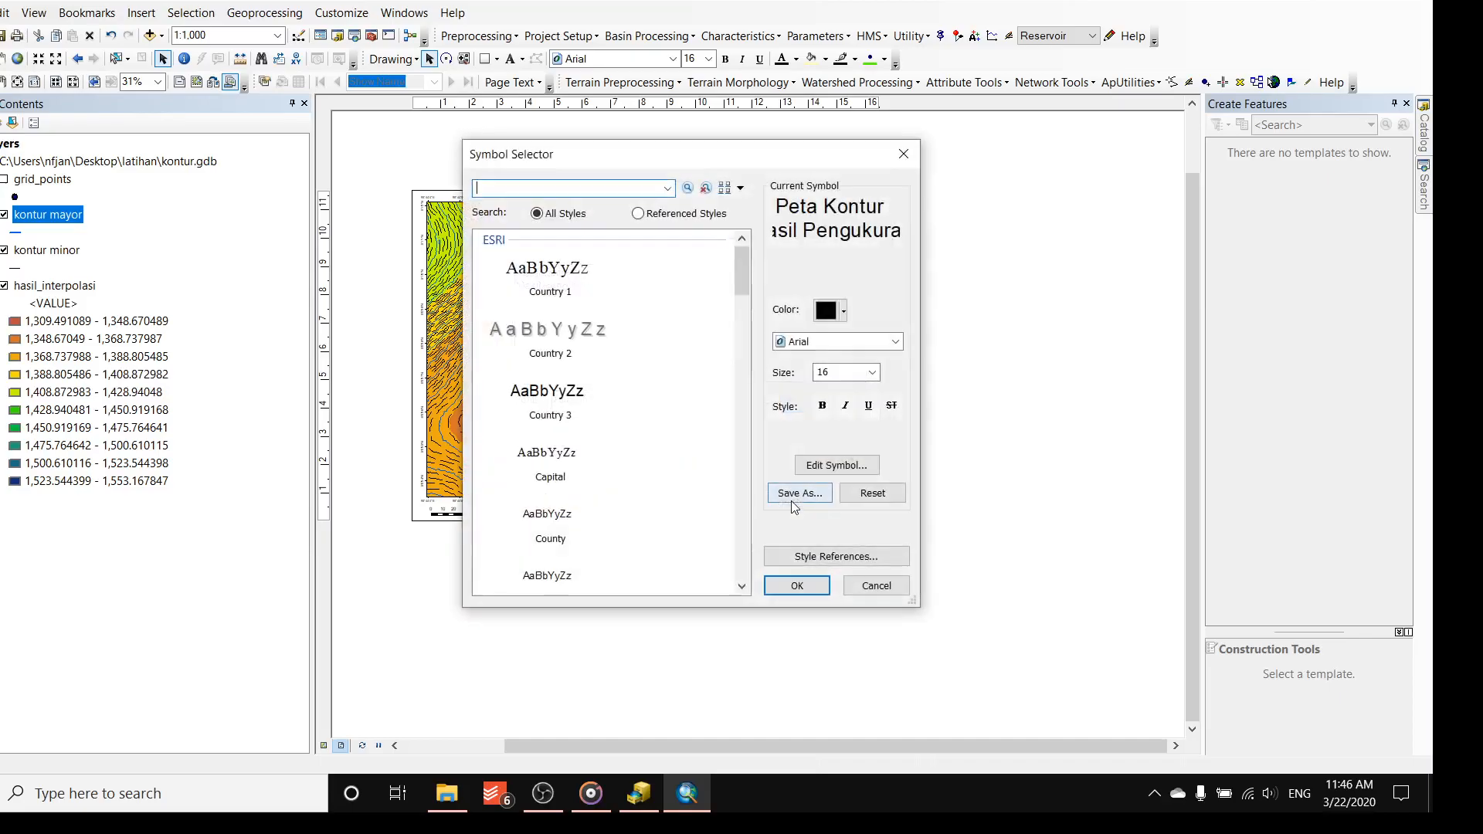
left_click(872, 372)
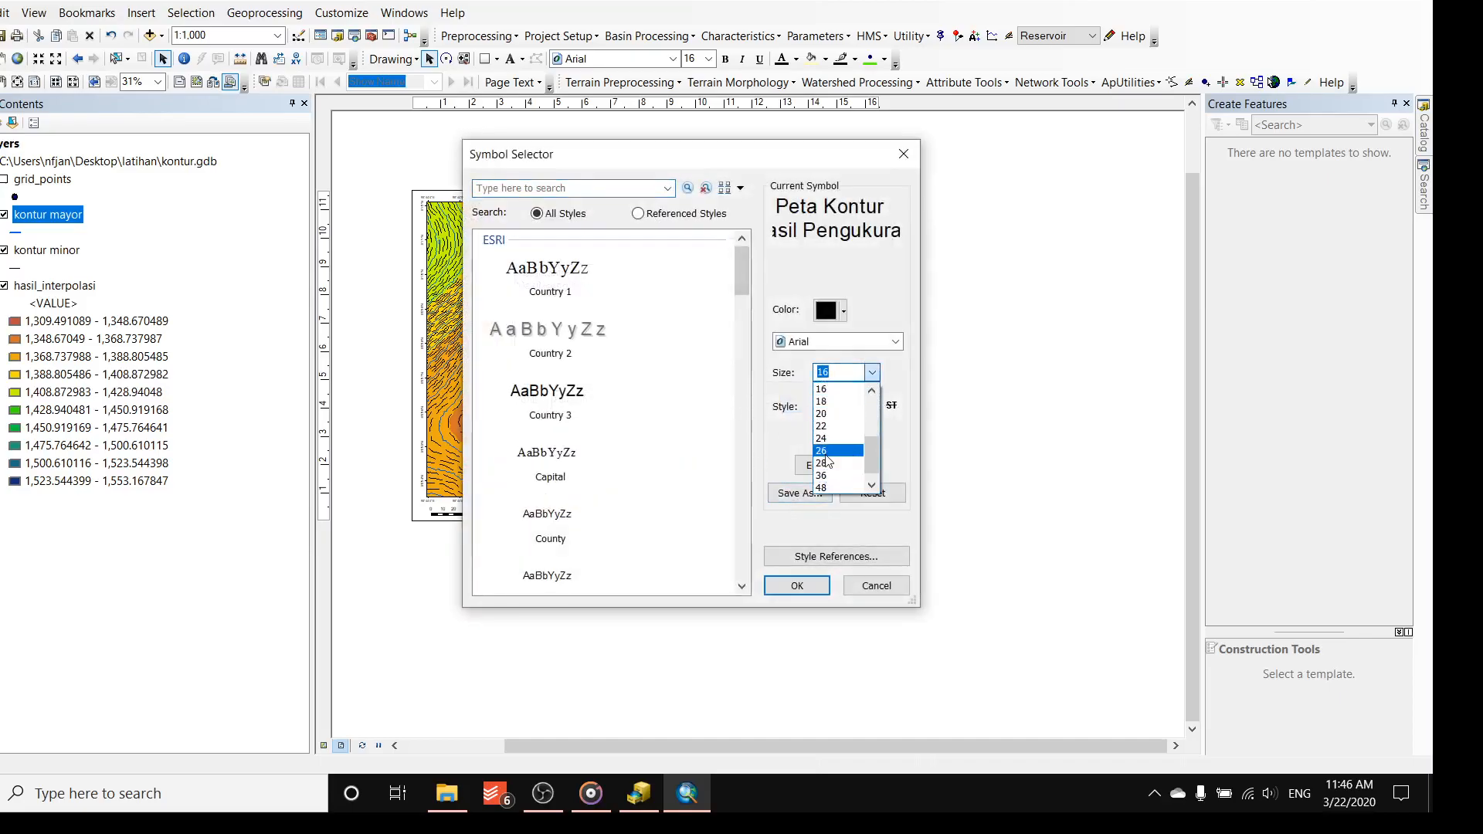
left_click(823, 451)
left_click(794, 586)
left_click(827, 542)
left_click(690, 545)
- Move the north arrow up to just below the title and the legend up to just below the north arrow
left_click(830, 353)
left_click_drag(829, 354, 825, 265)
left_click(857, 470)
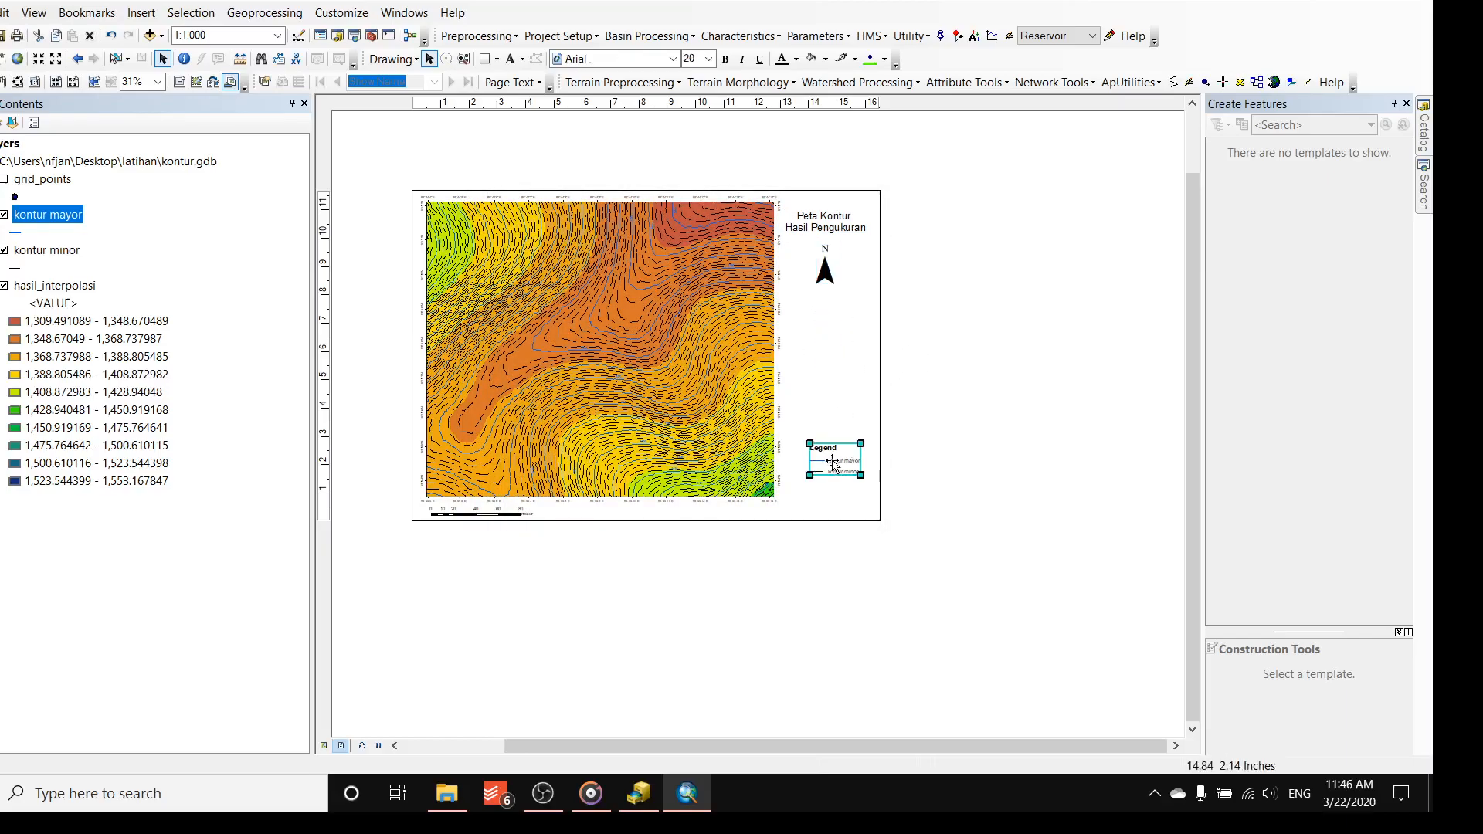
left_click_drag(838, 460, 833, 327)
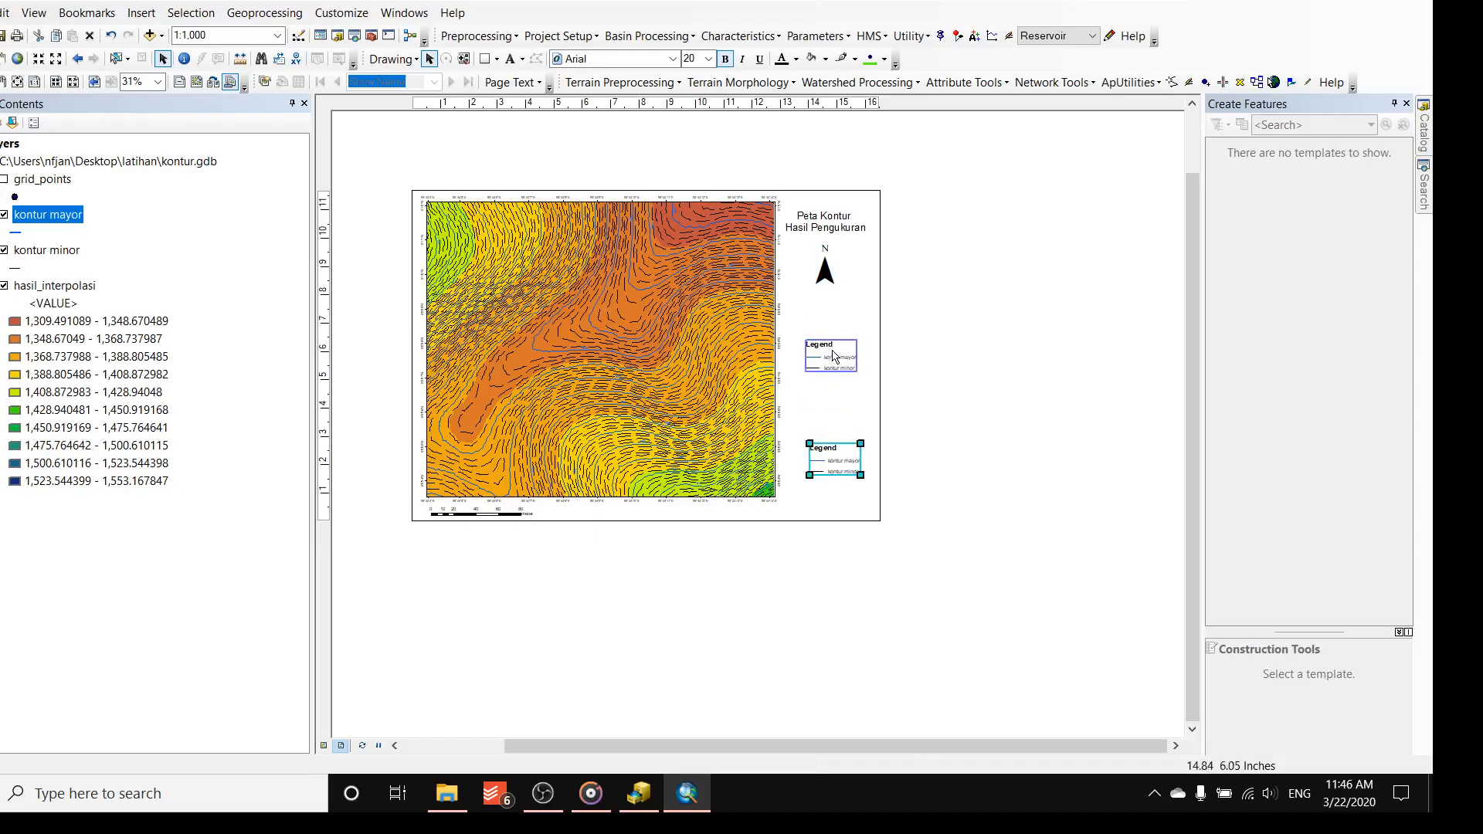
left_click(854, 482)
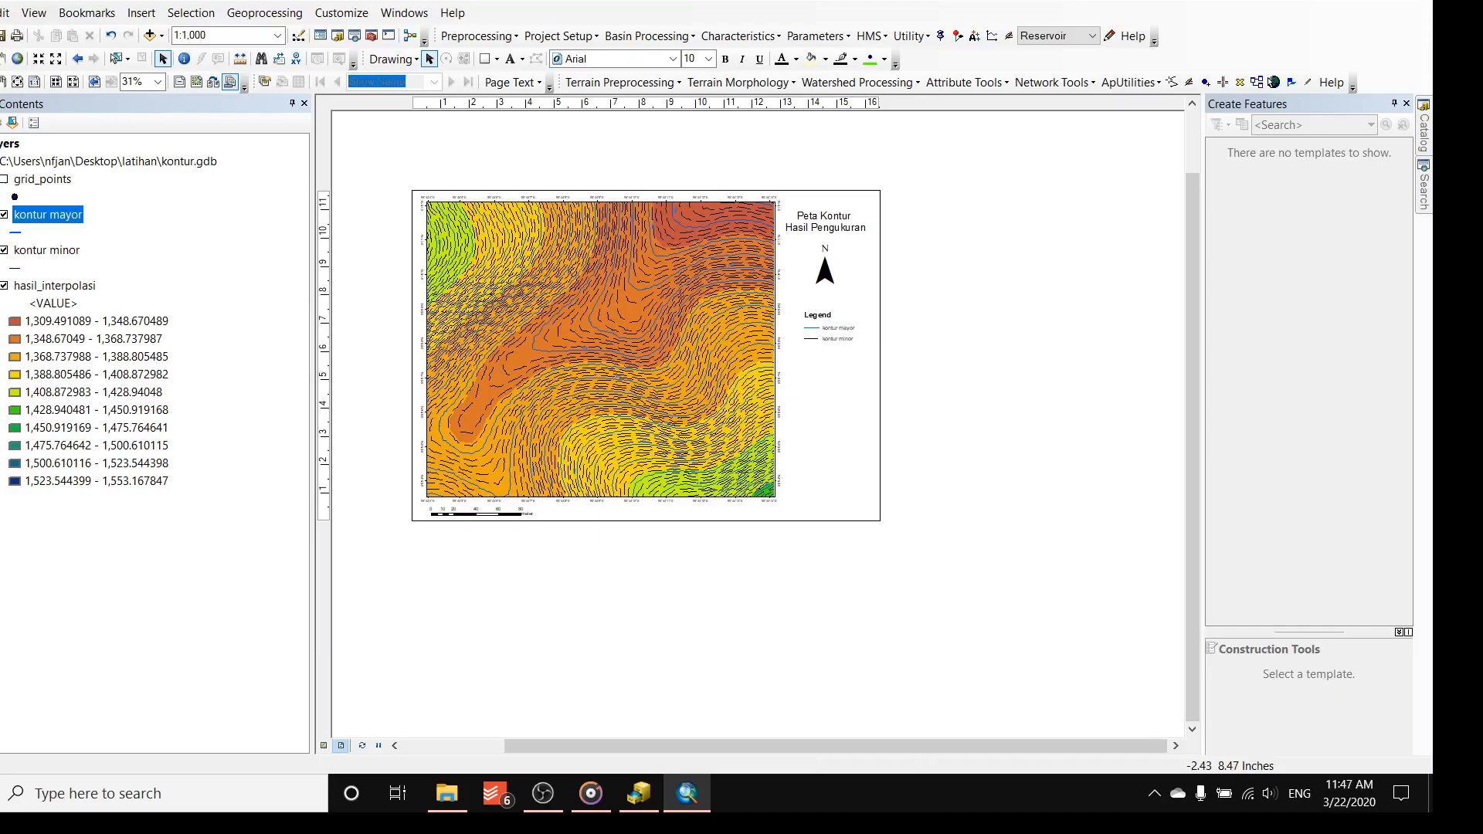
- Export the map layout as the JPEG file kontur.jpg in the latihan folder on the desktop
key("alt+f")
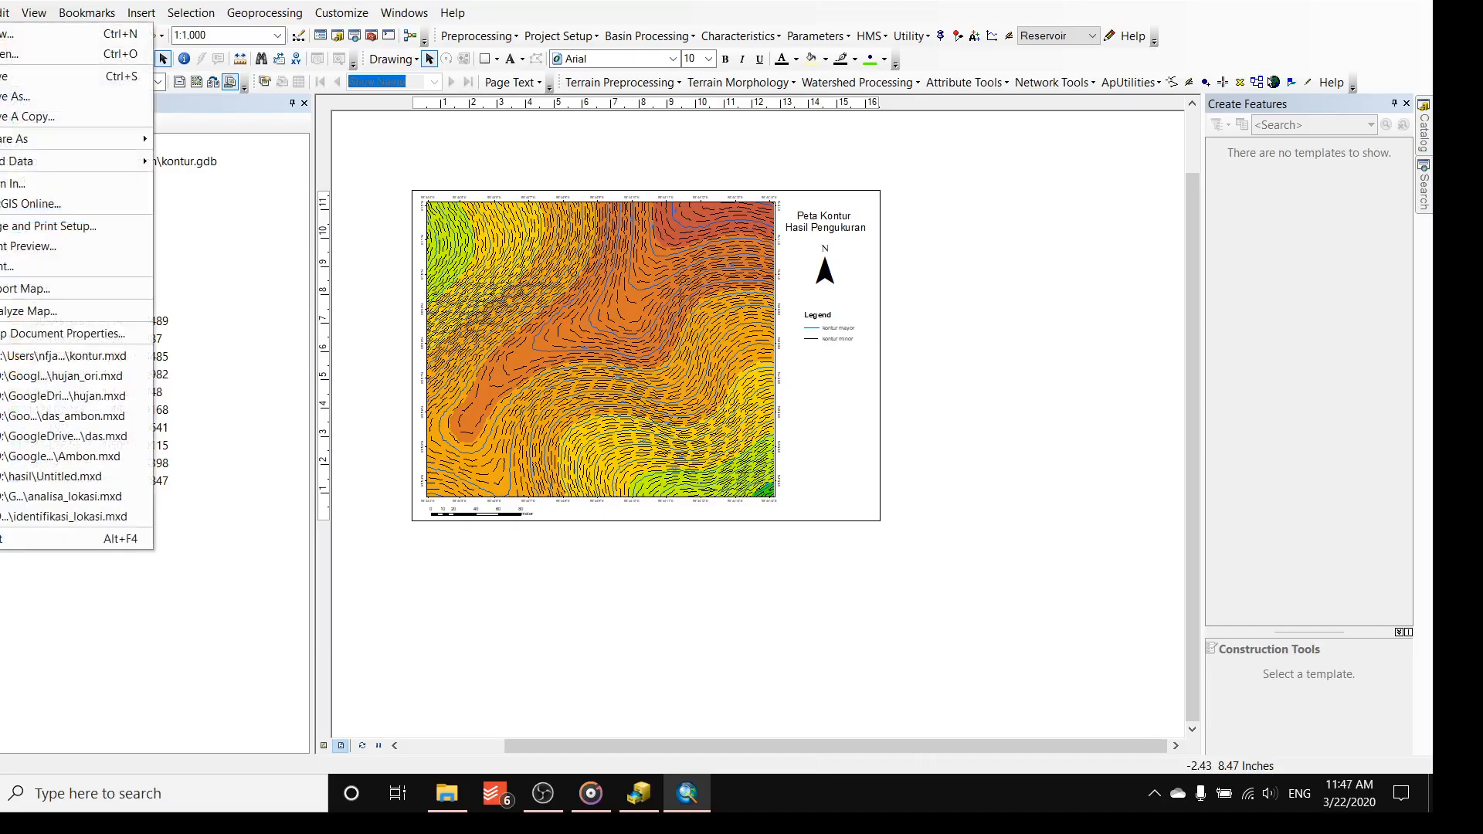
left_click(31, 298)
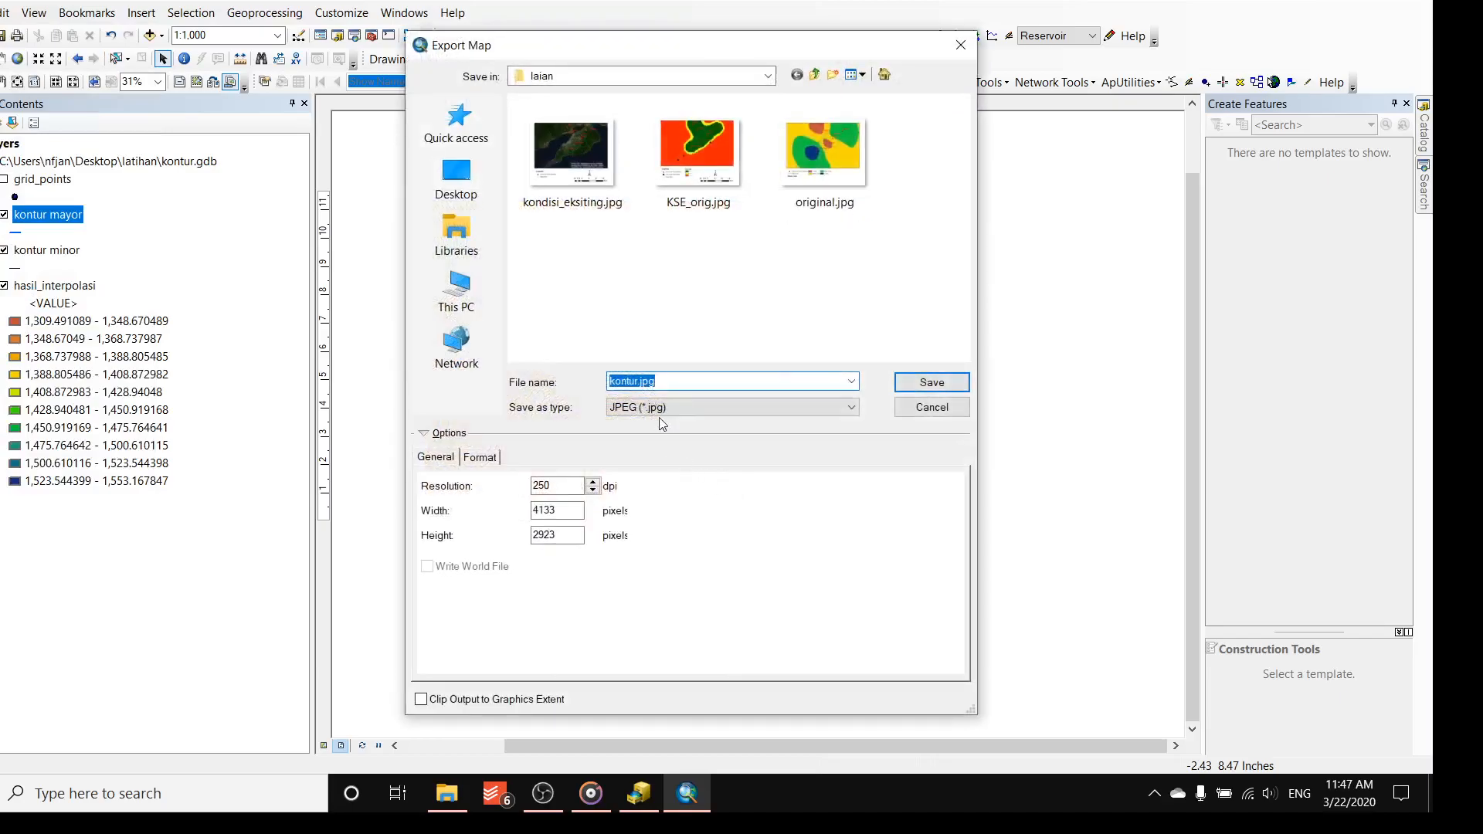
left_click(457, 291)
left_click(460, 128)
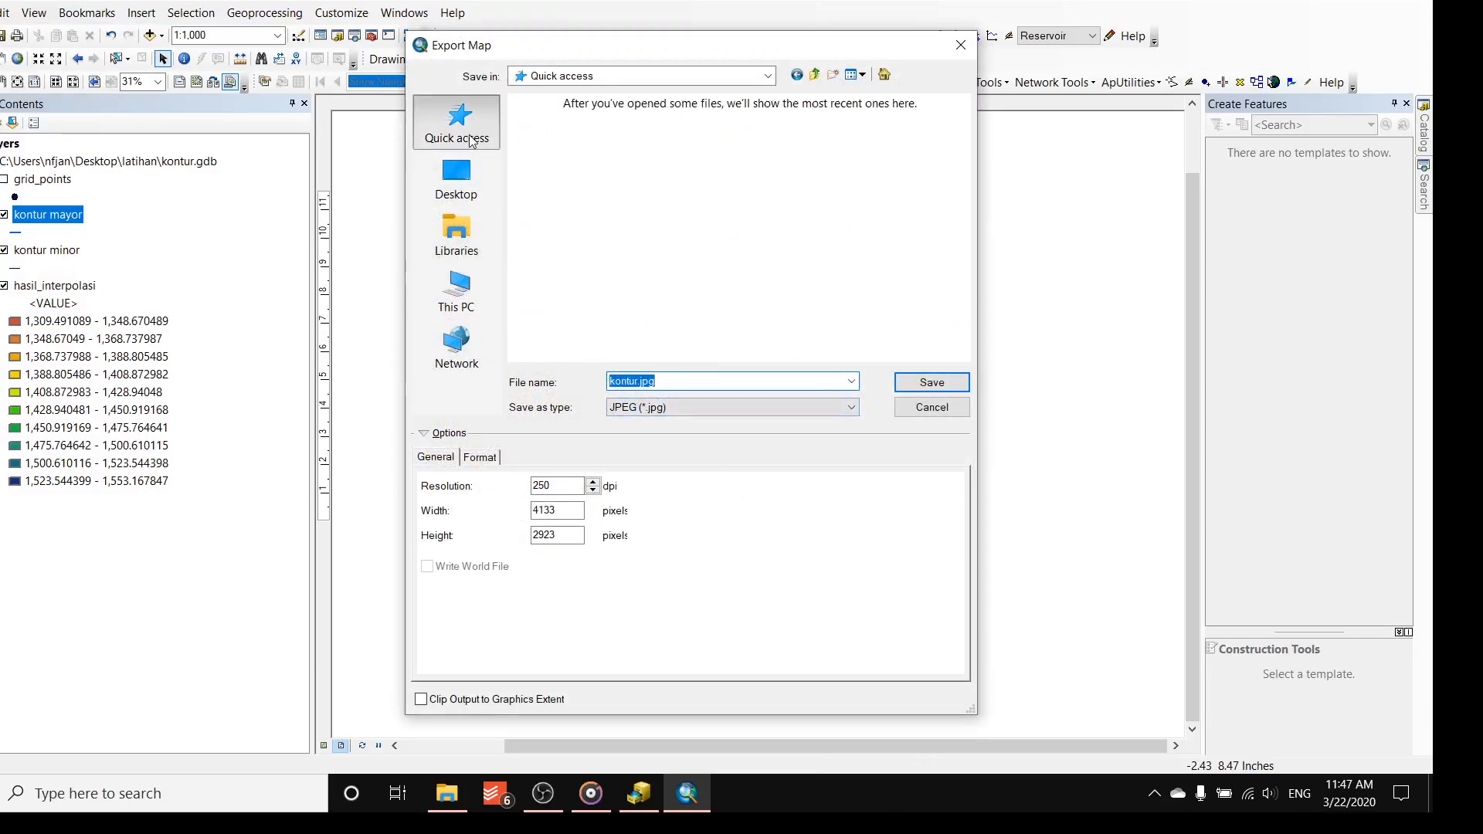
left_click(462, 176)
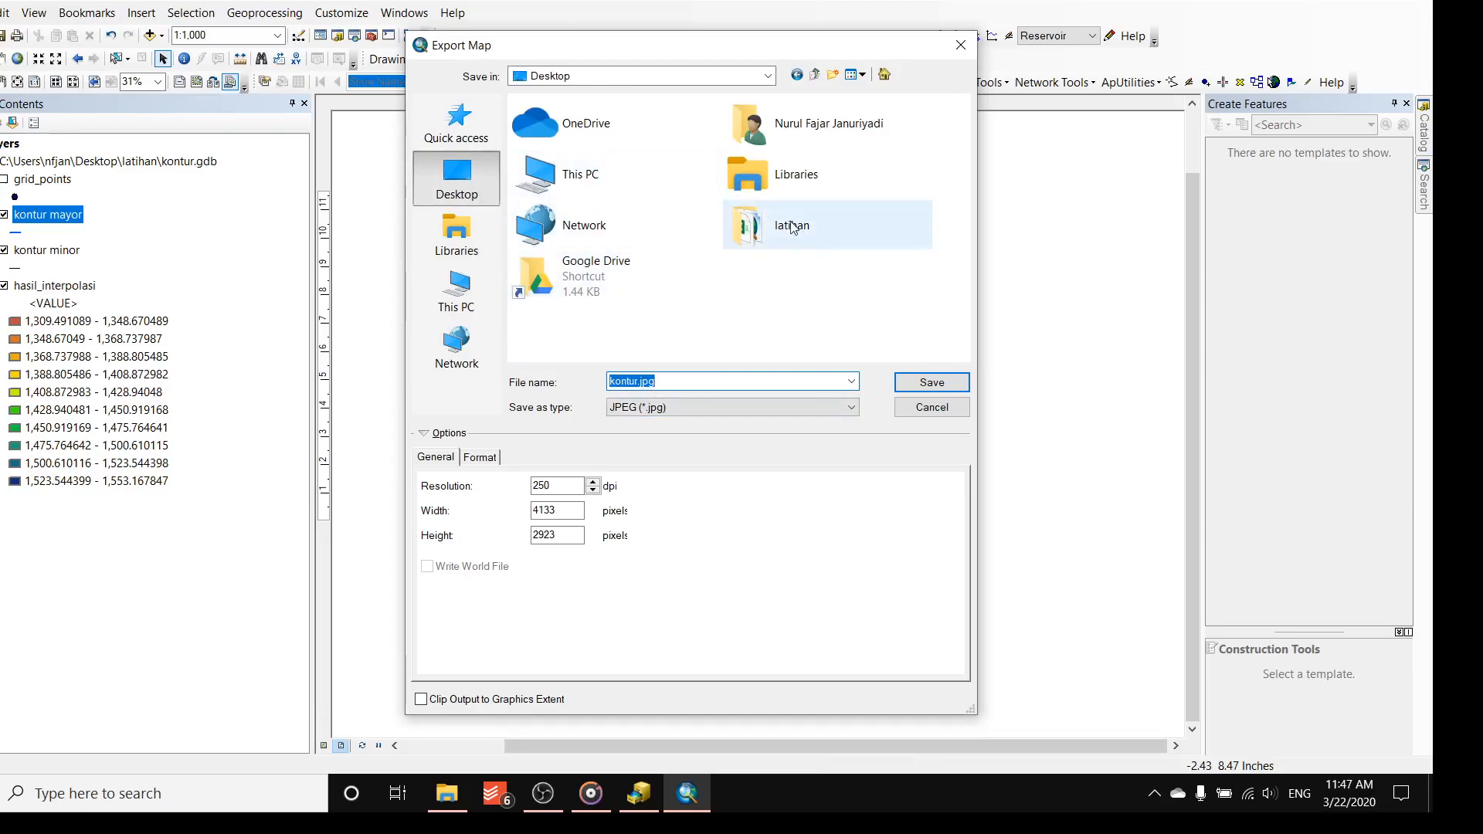
double_click(745, 225)
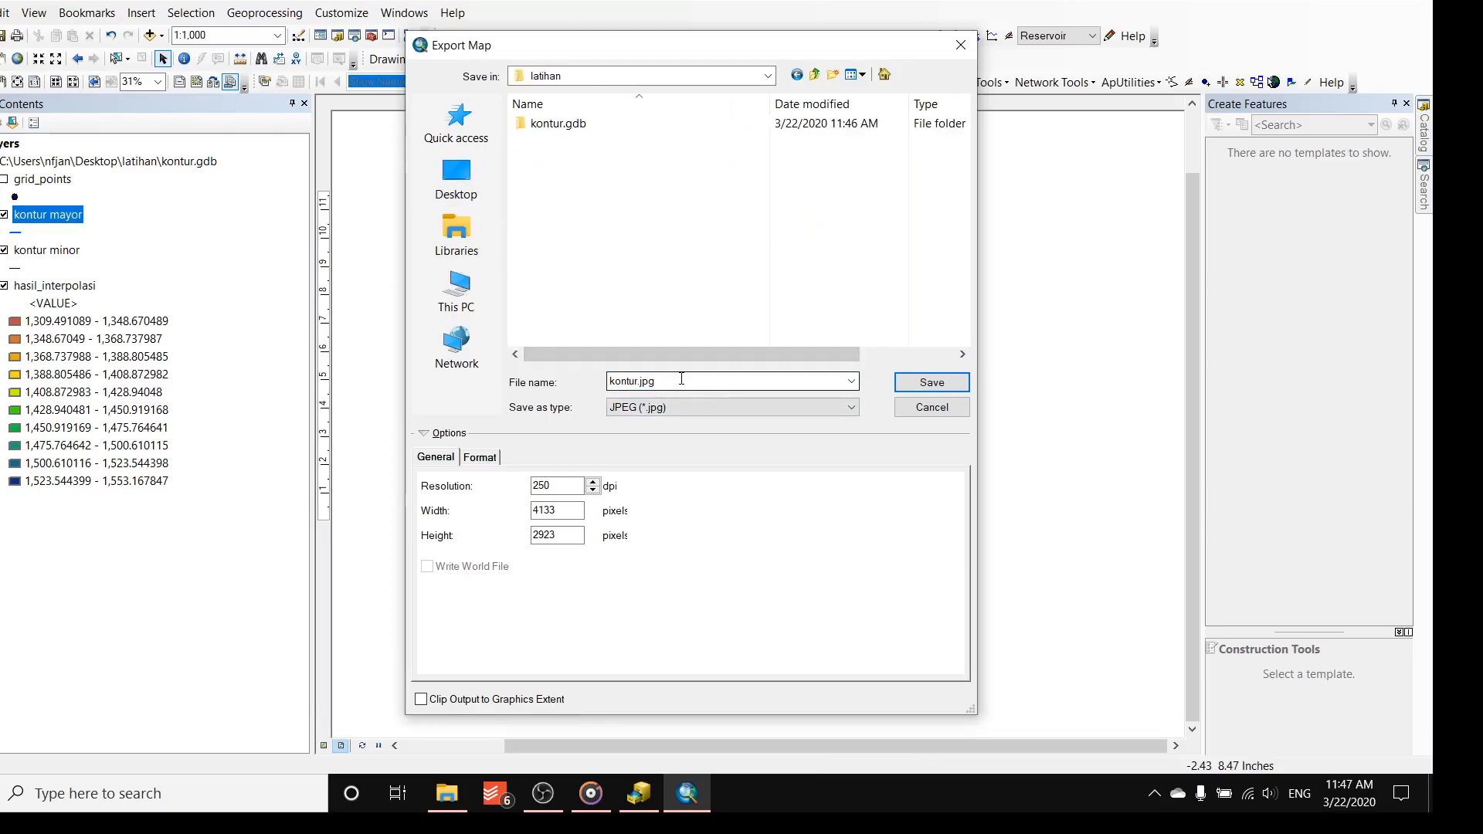
left_click(930, 383)
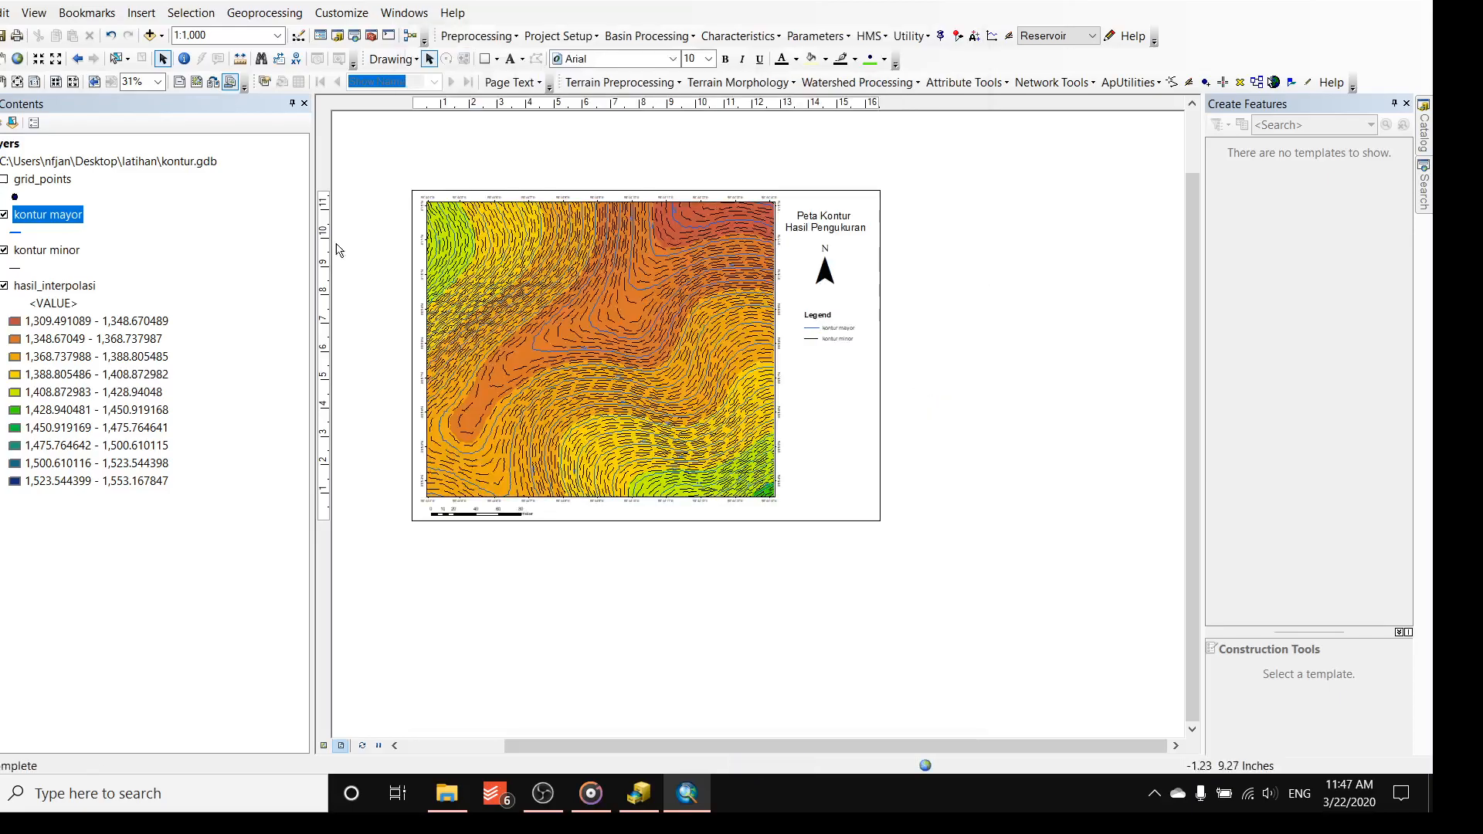
- Export the map layout as the PDF file kontur.pdf in the same latihan folder
left_click(0, 13)
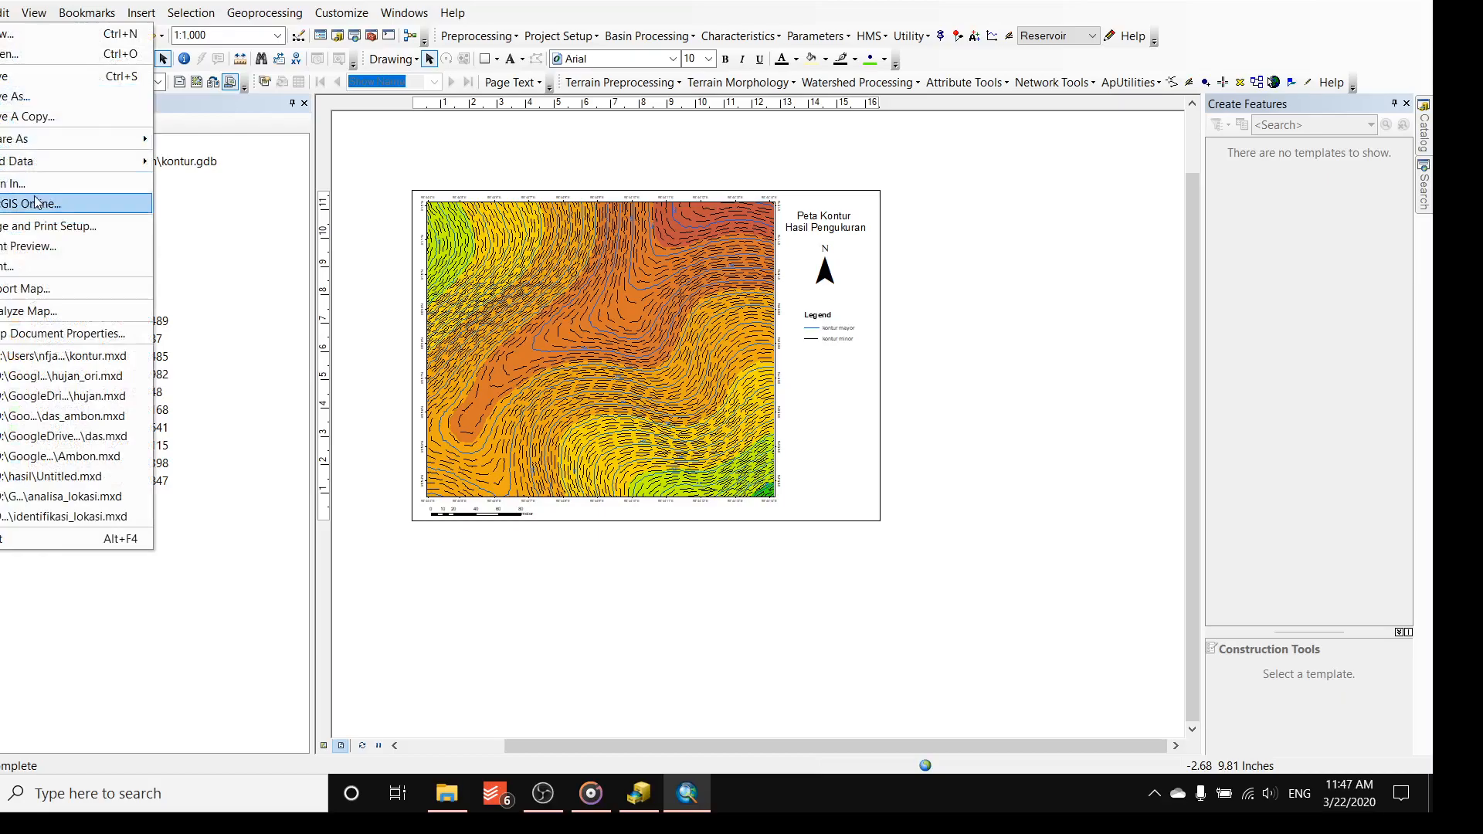
left_click(18, 286)
left_click(708, 407)
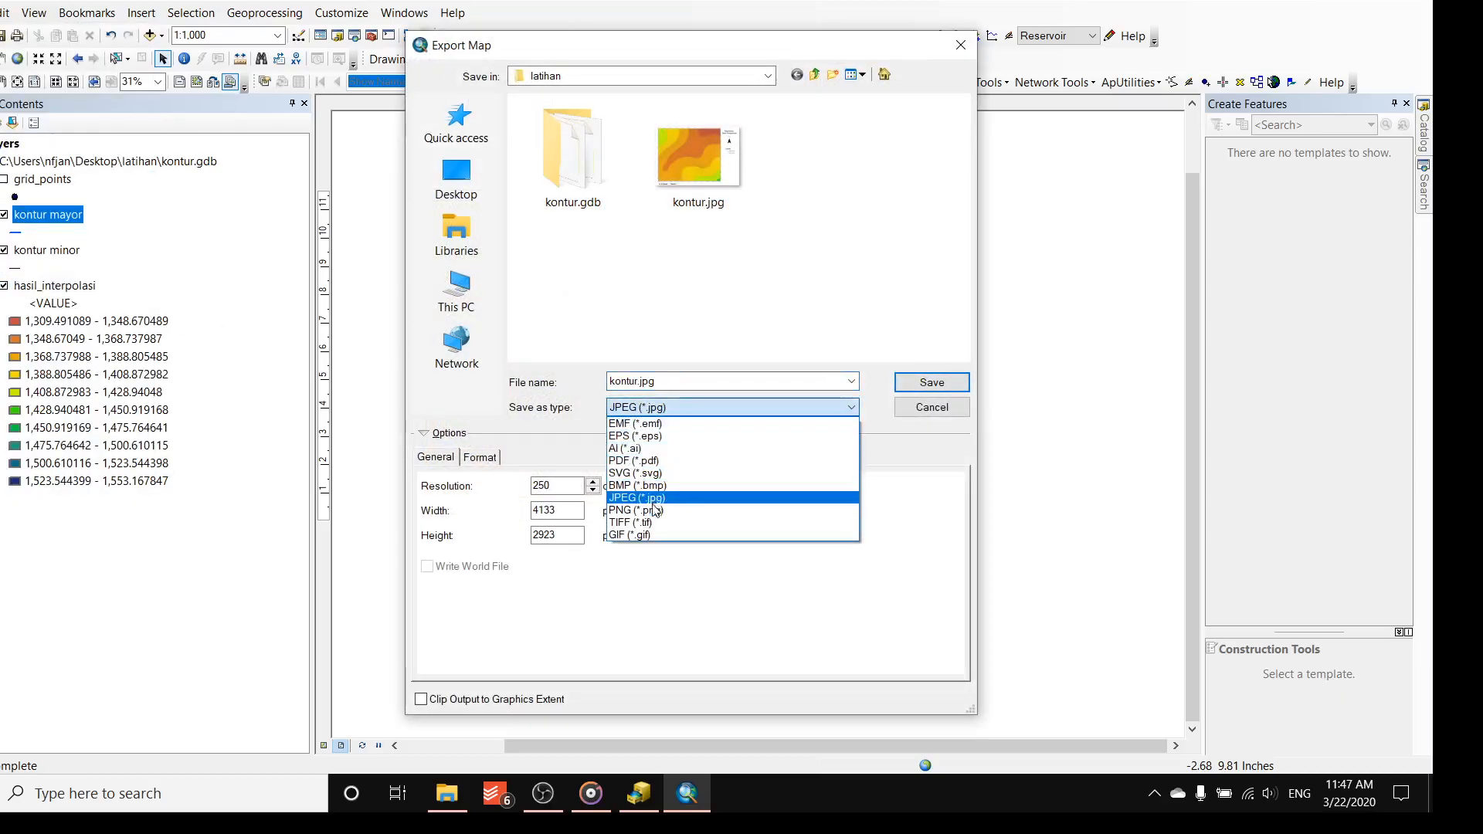
left_click(647, 461)
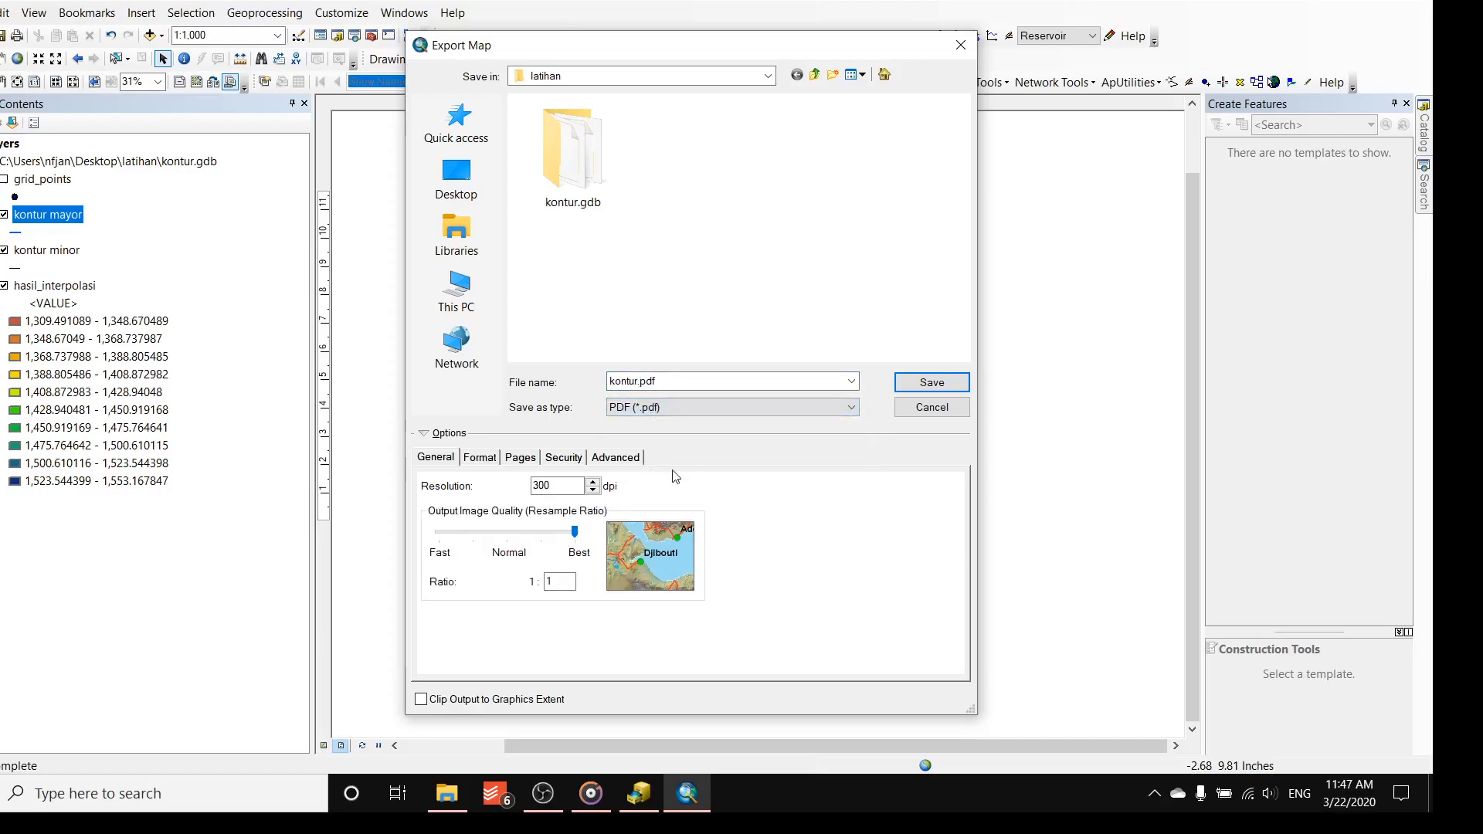
left_click(924, 381)
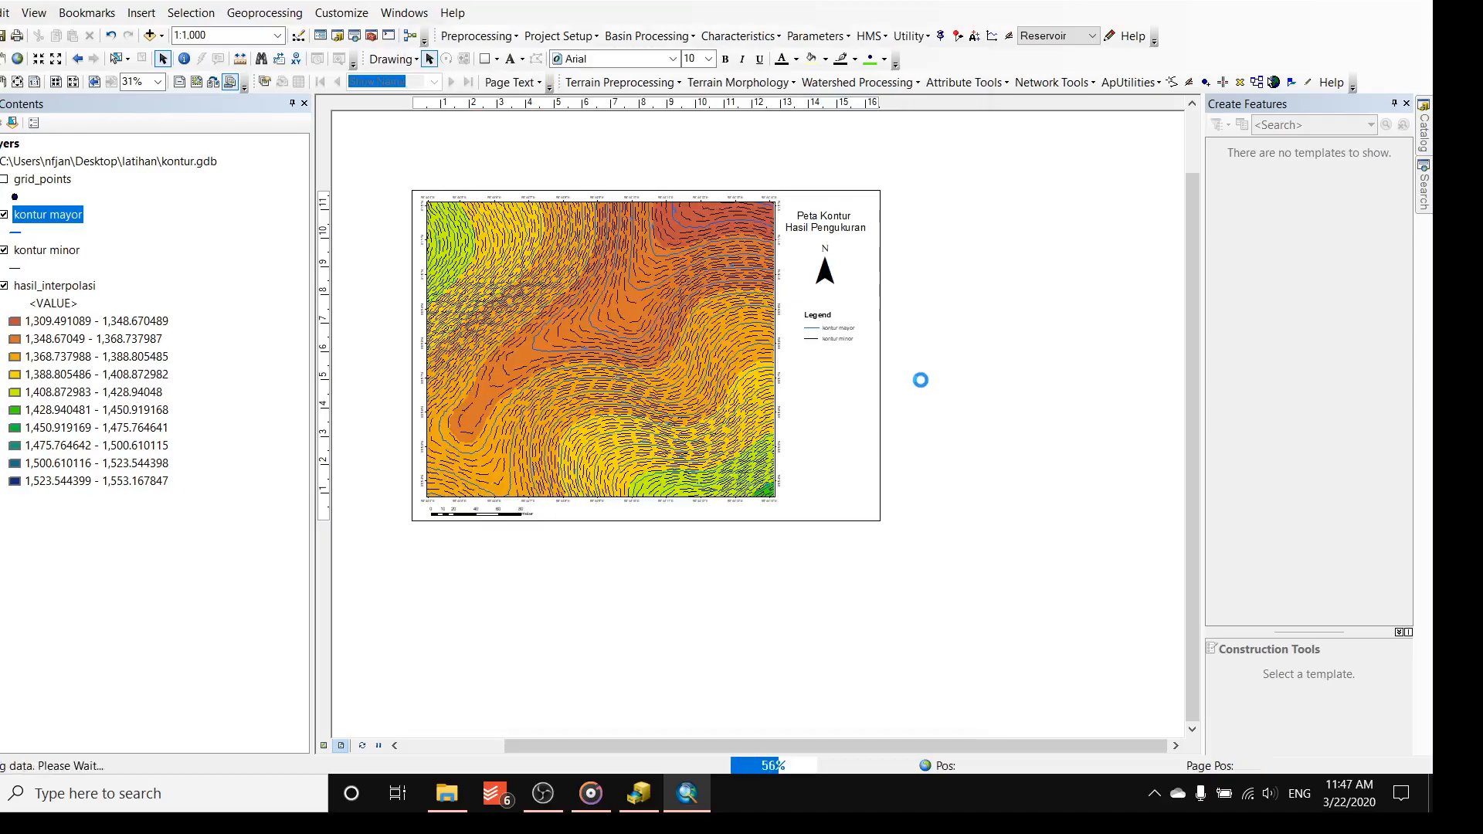
- Switch to the latihan folder in File Explorer, open the exported kontur.jpg to check the layout, and close it
mouse_move(464, 803)
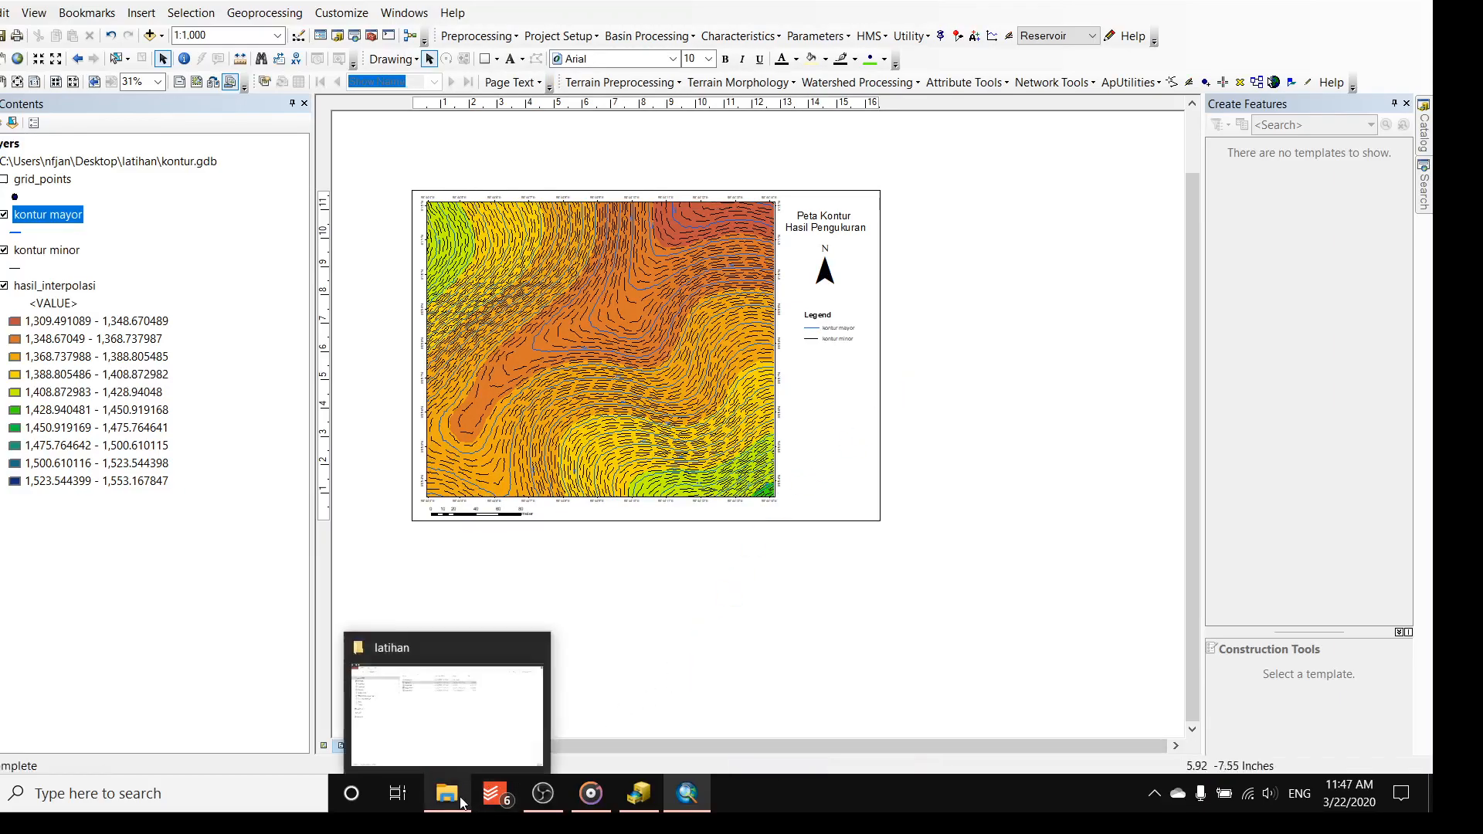
left_click(464, 738)
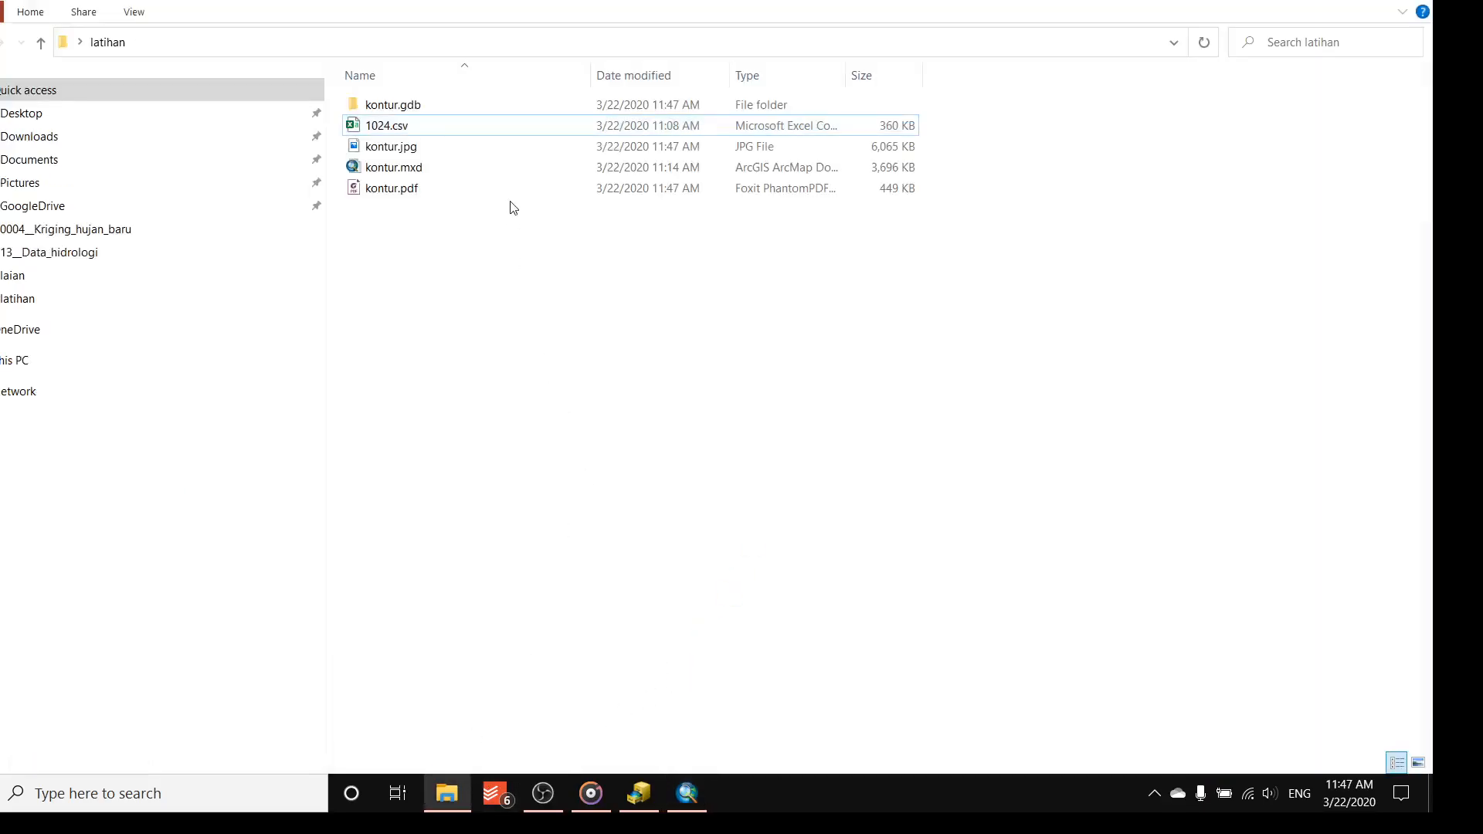
double_click(457, 151)
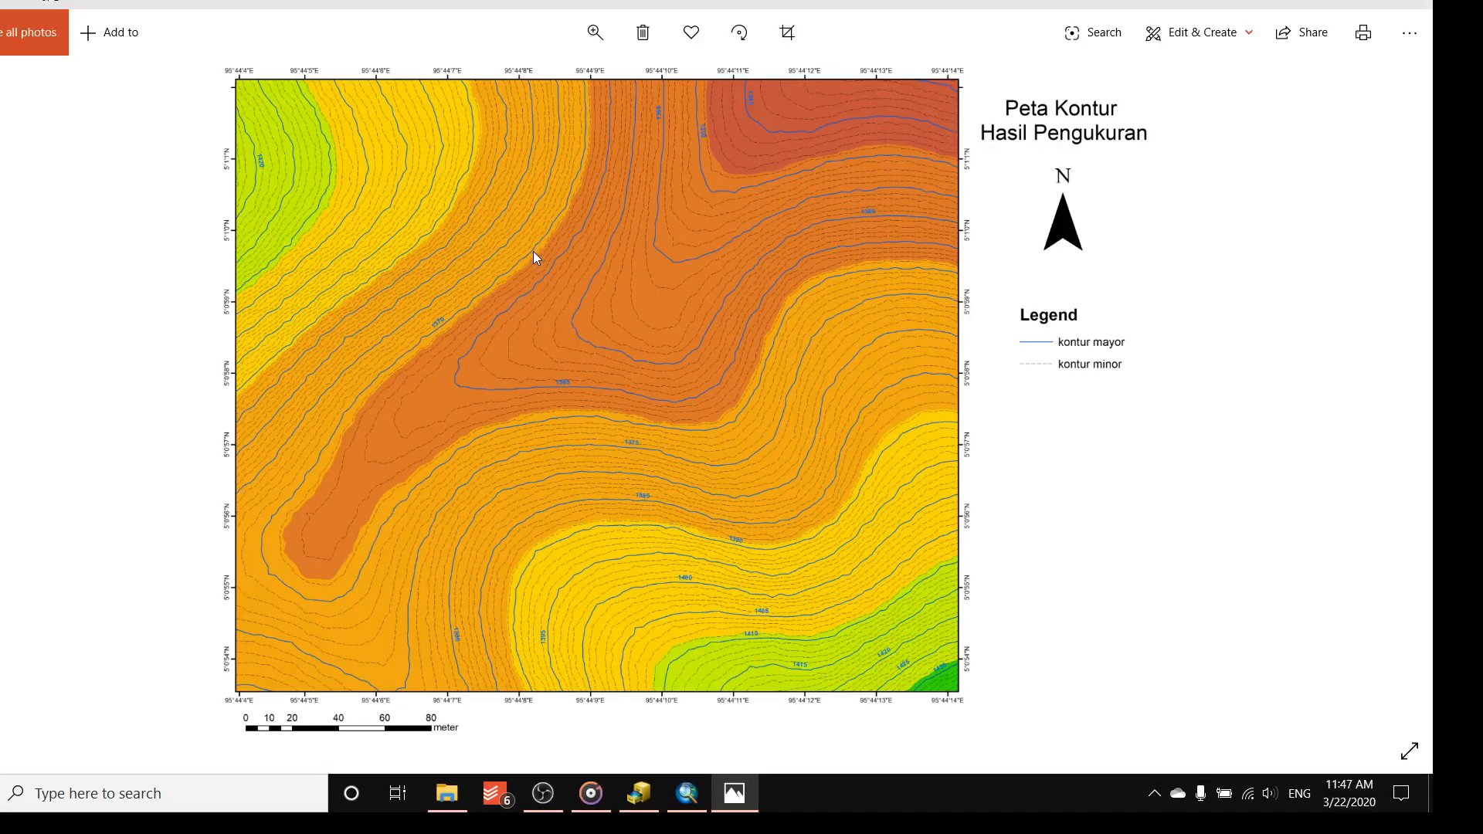
left_click(1415, 6)
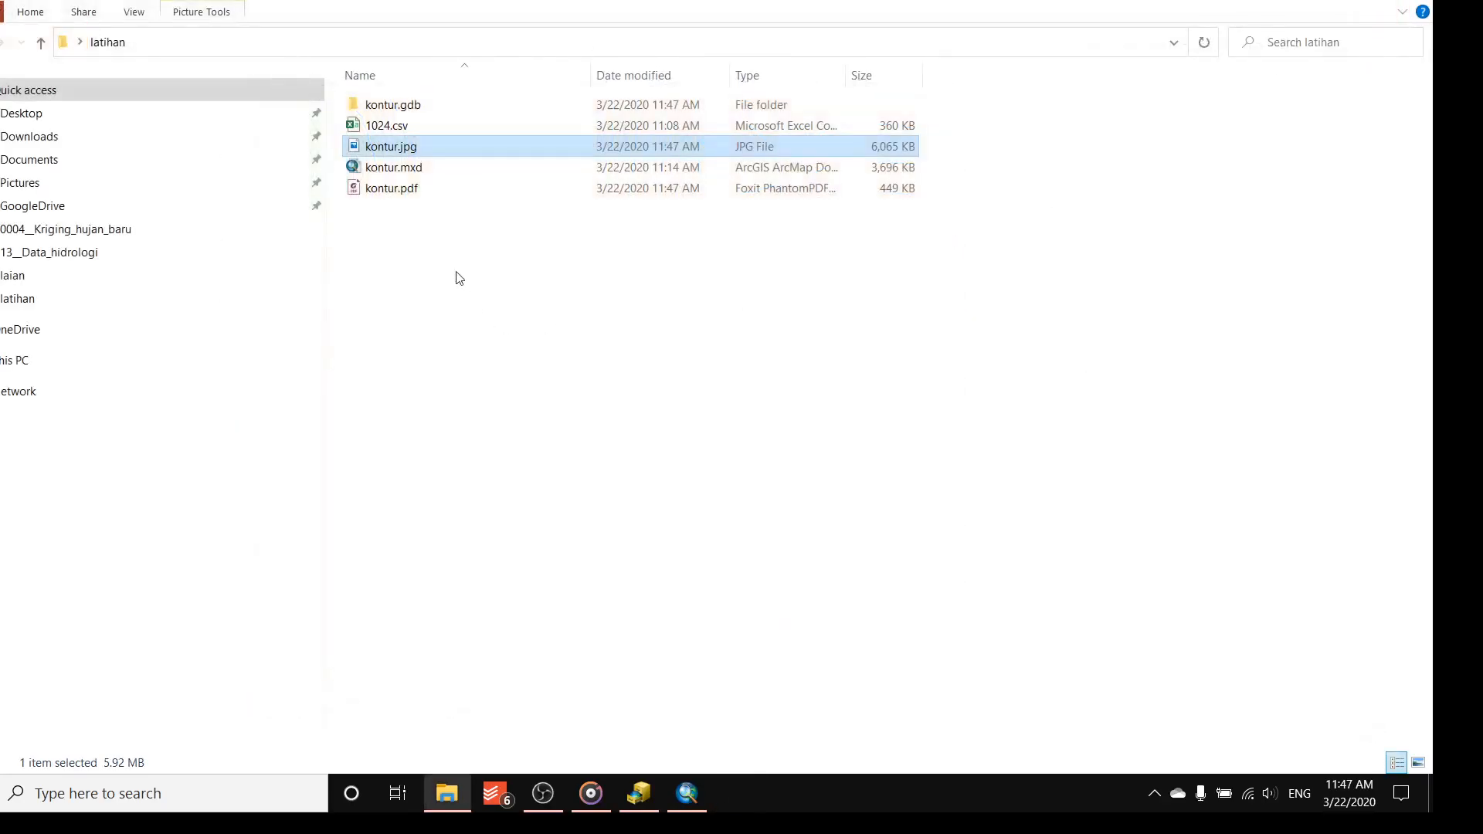
- Open the exported kontur.pdf and examine the contours, coordinate labels, title, legend and scale bar across the whole page
double_click(394, 191)
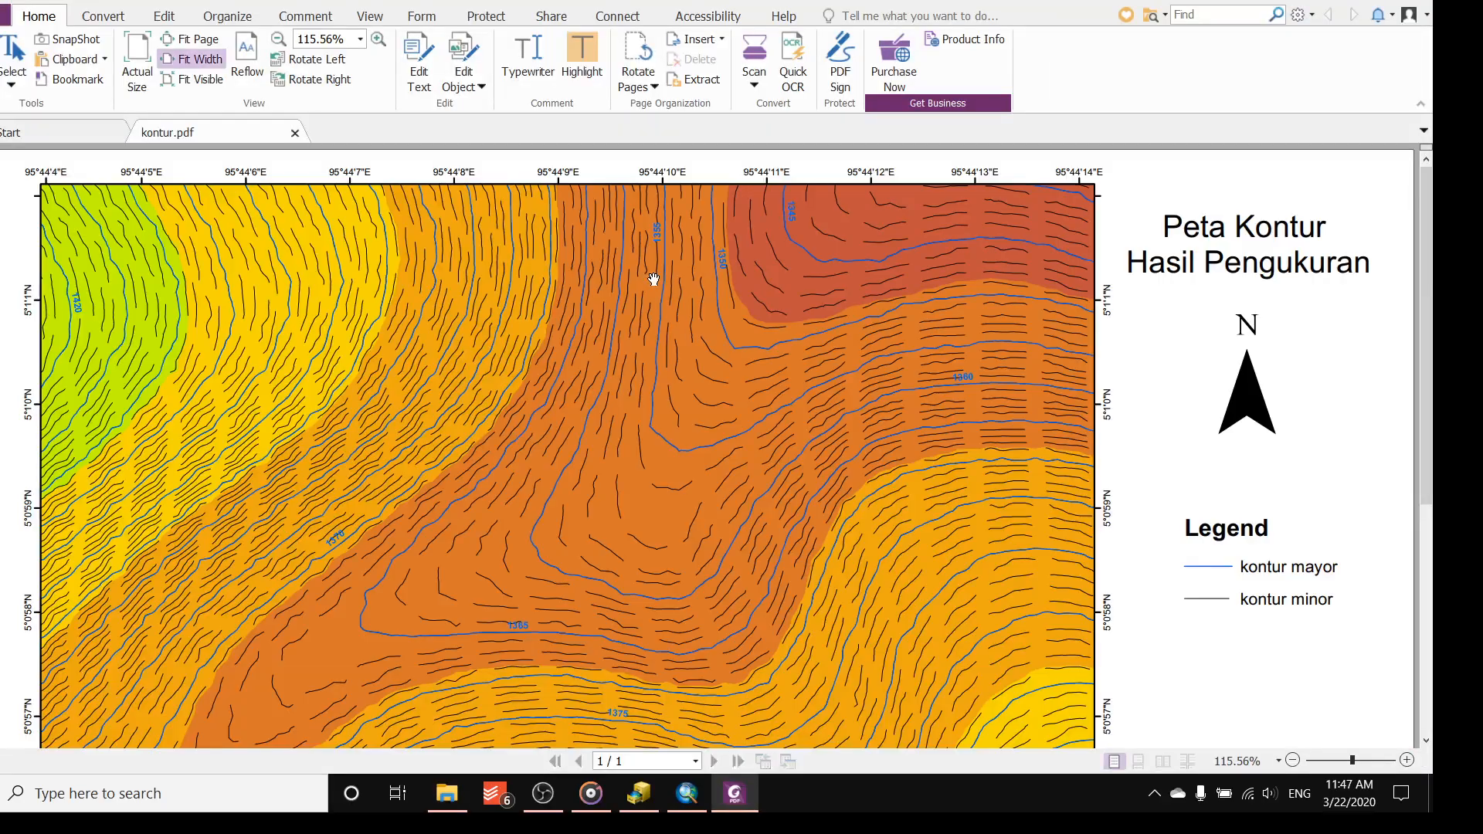
scroll(656, 302, "down", 5)
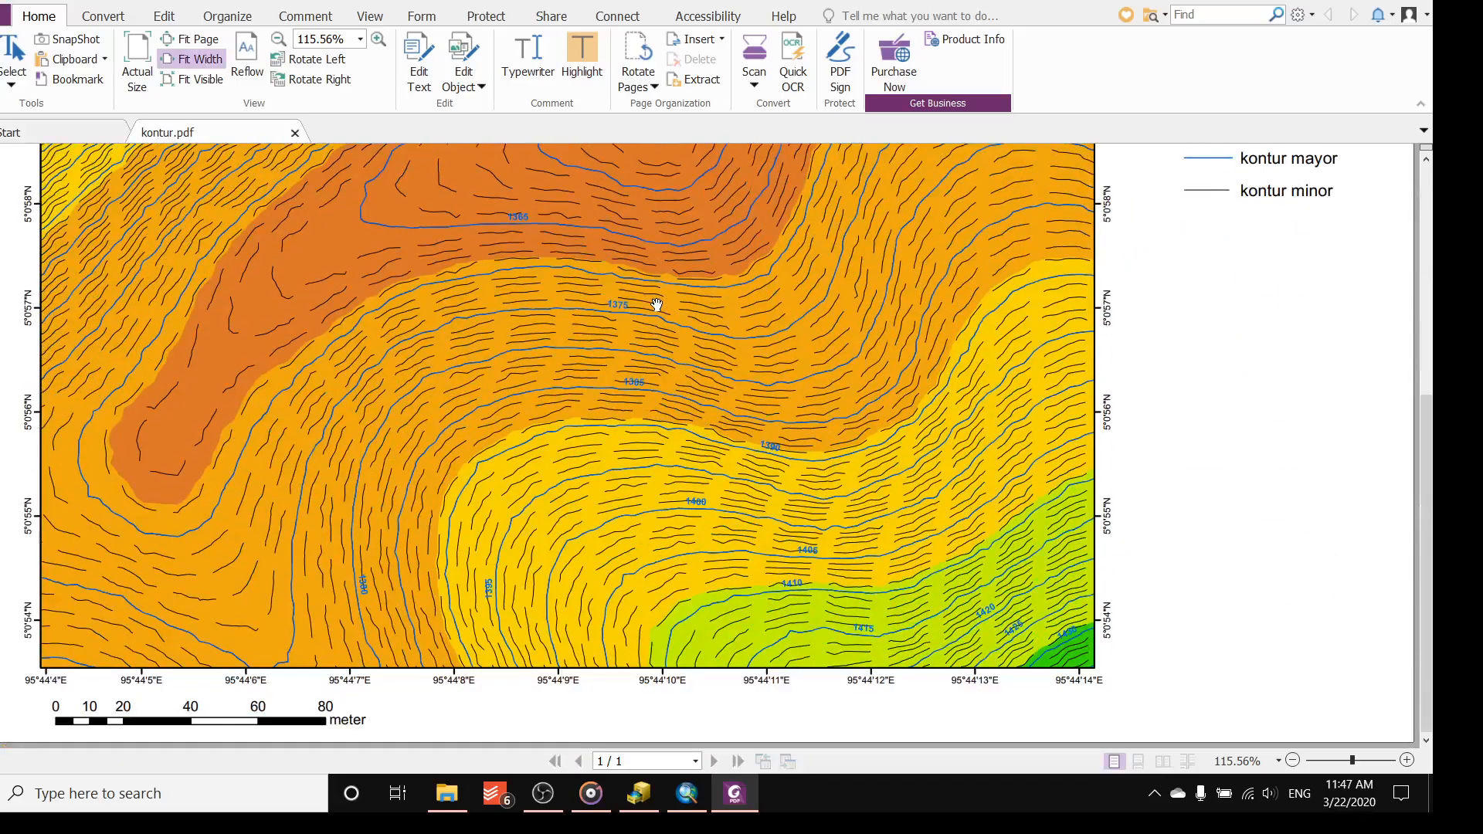
scroll(656, 304, "up", 5)
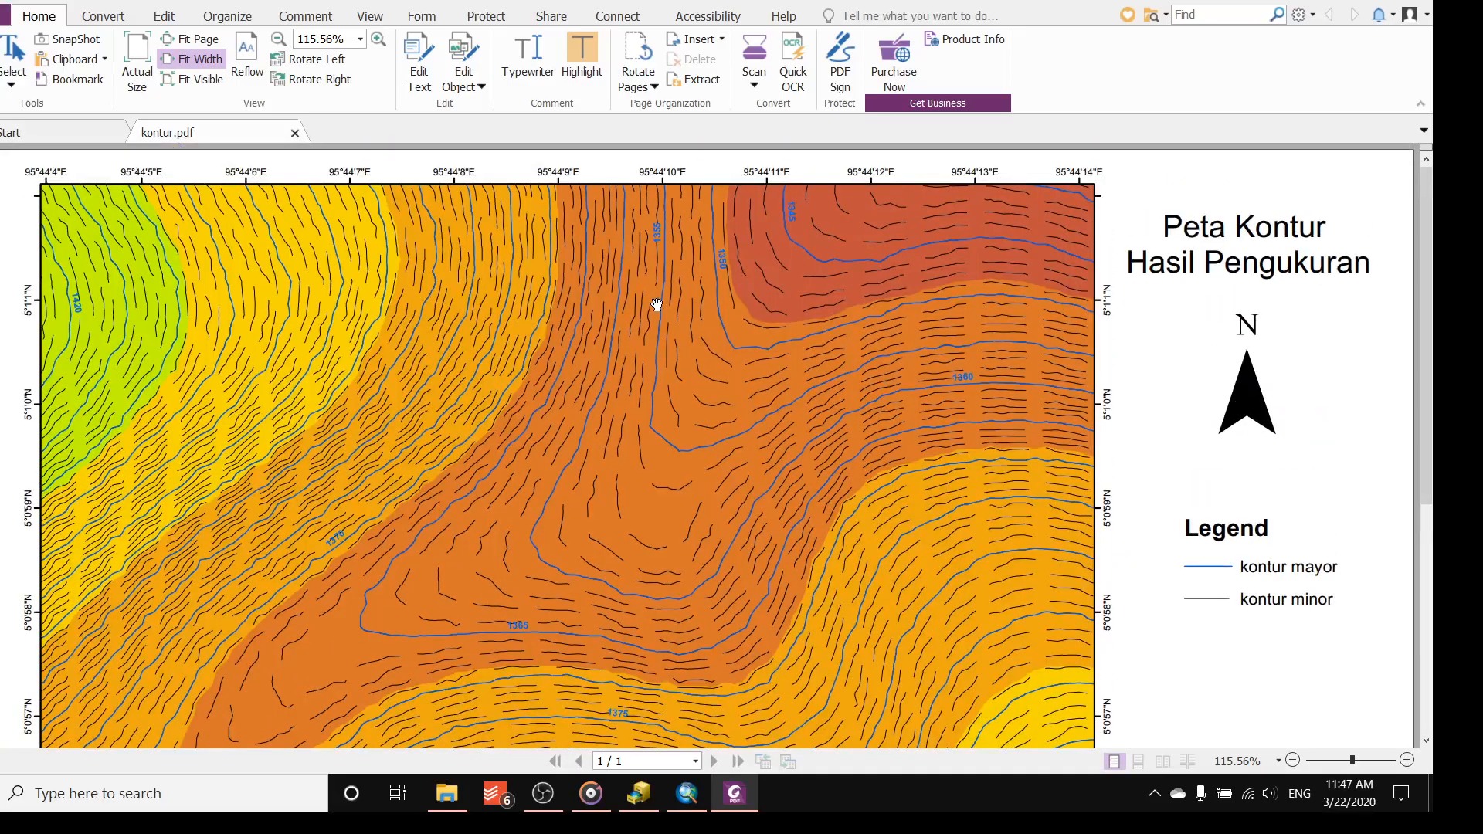
scroll(656, 306, "down", 3, "ctrl")
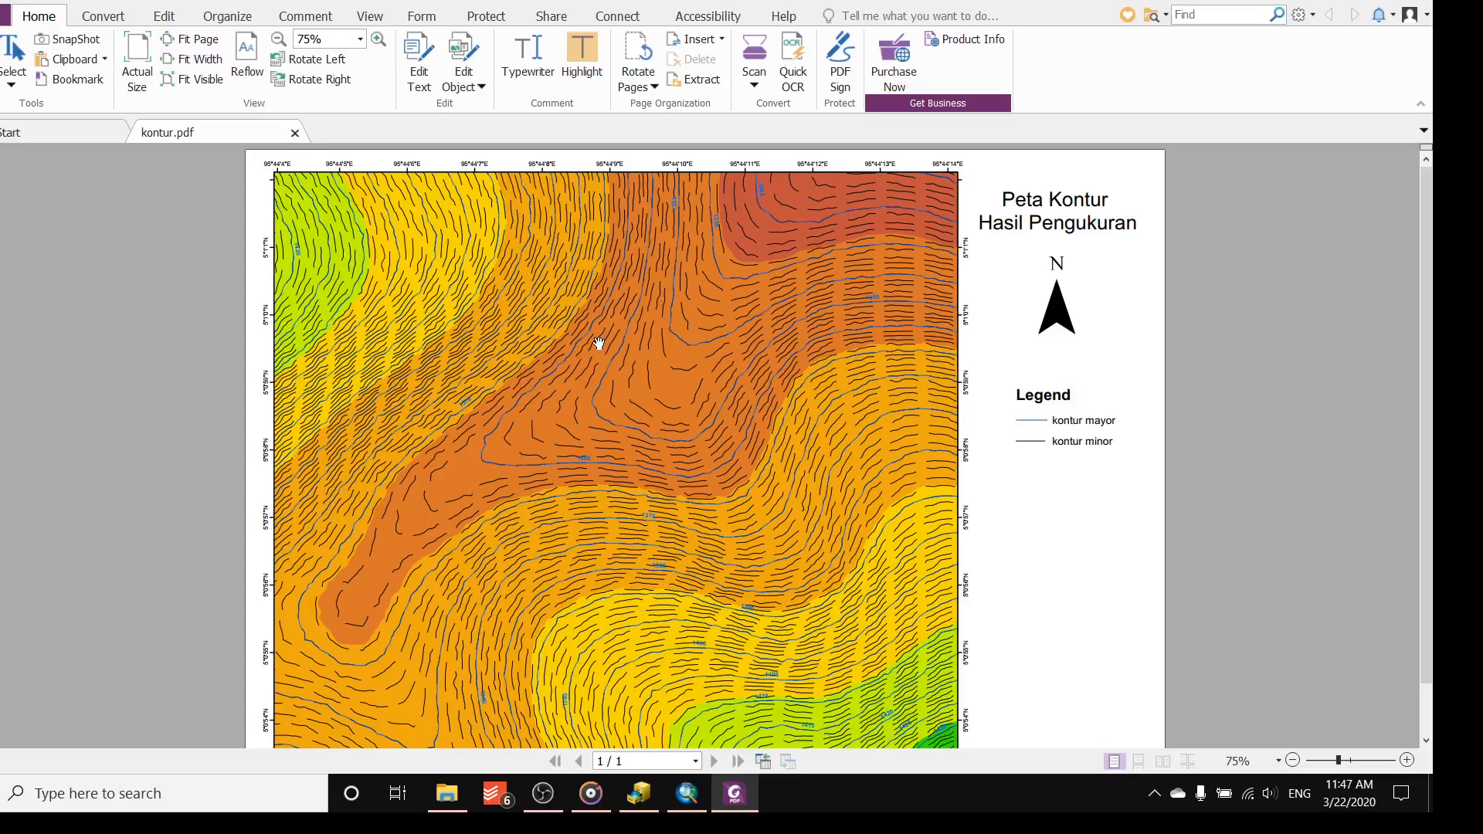
scroll(600, 338, "down", 1)
scroll(461, 332, "up", 1)
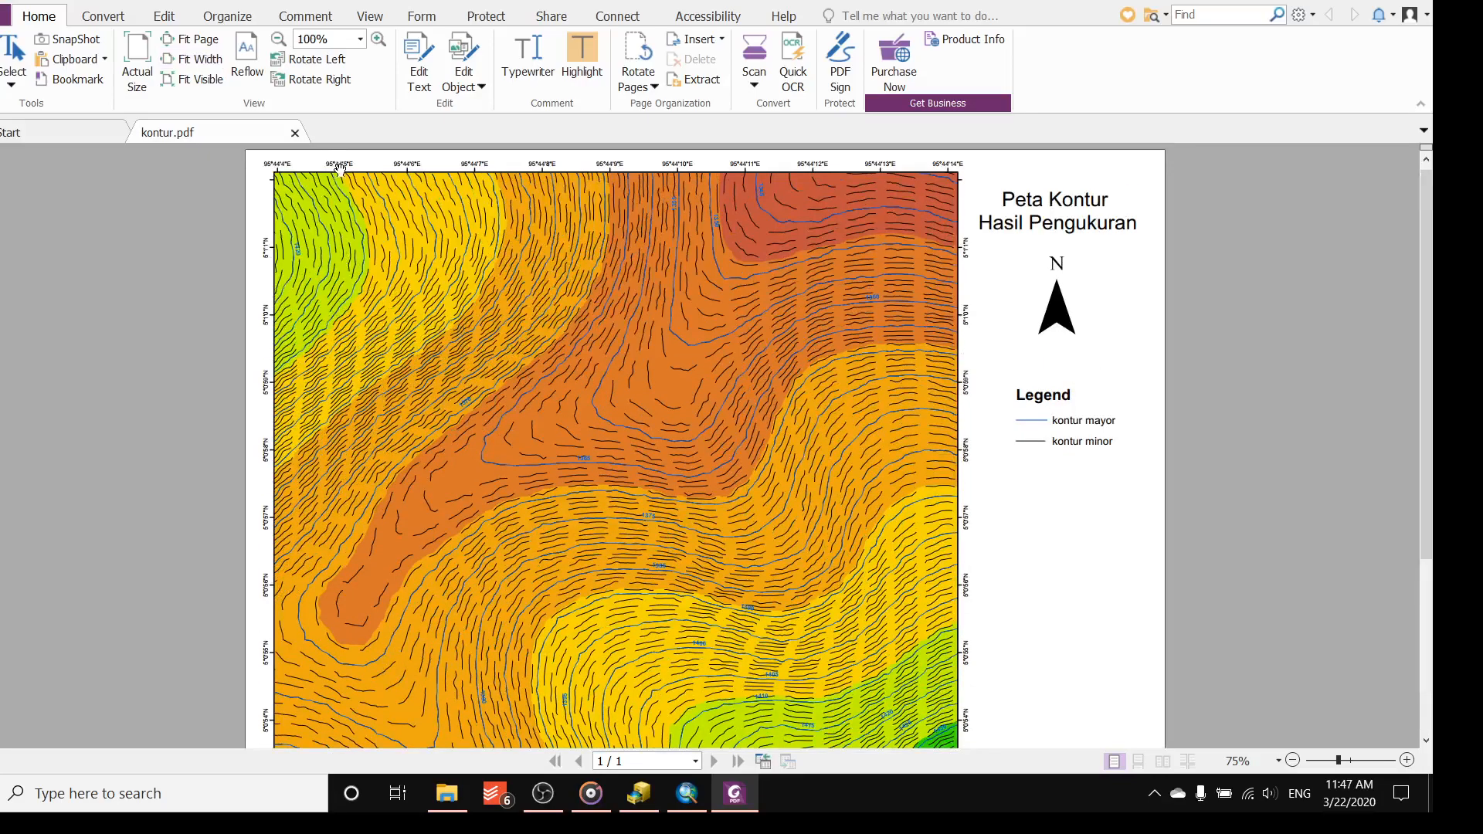
scroll(341, 169, "up", 3, "ctrl")
scroll(292, 242, "down", 3, "ctrl")
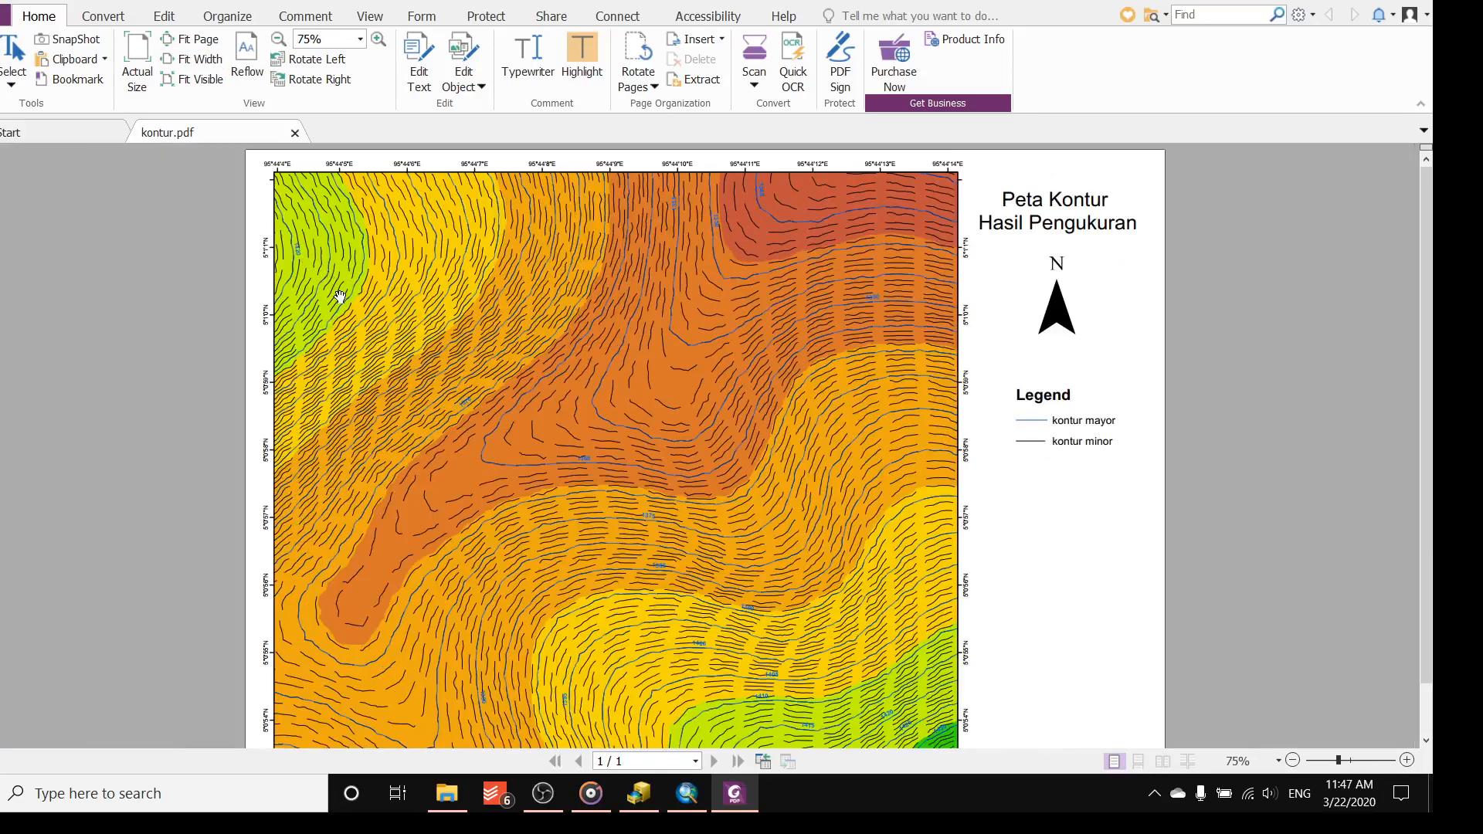
scroll(651, 333, "down", 1)
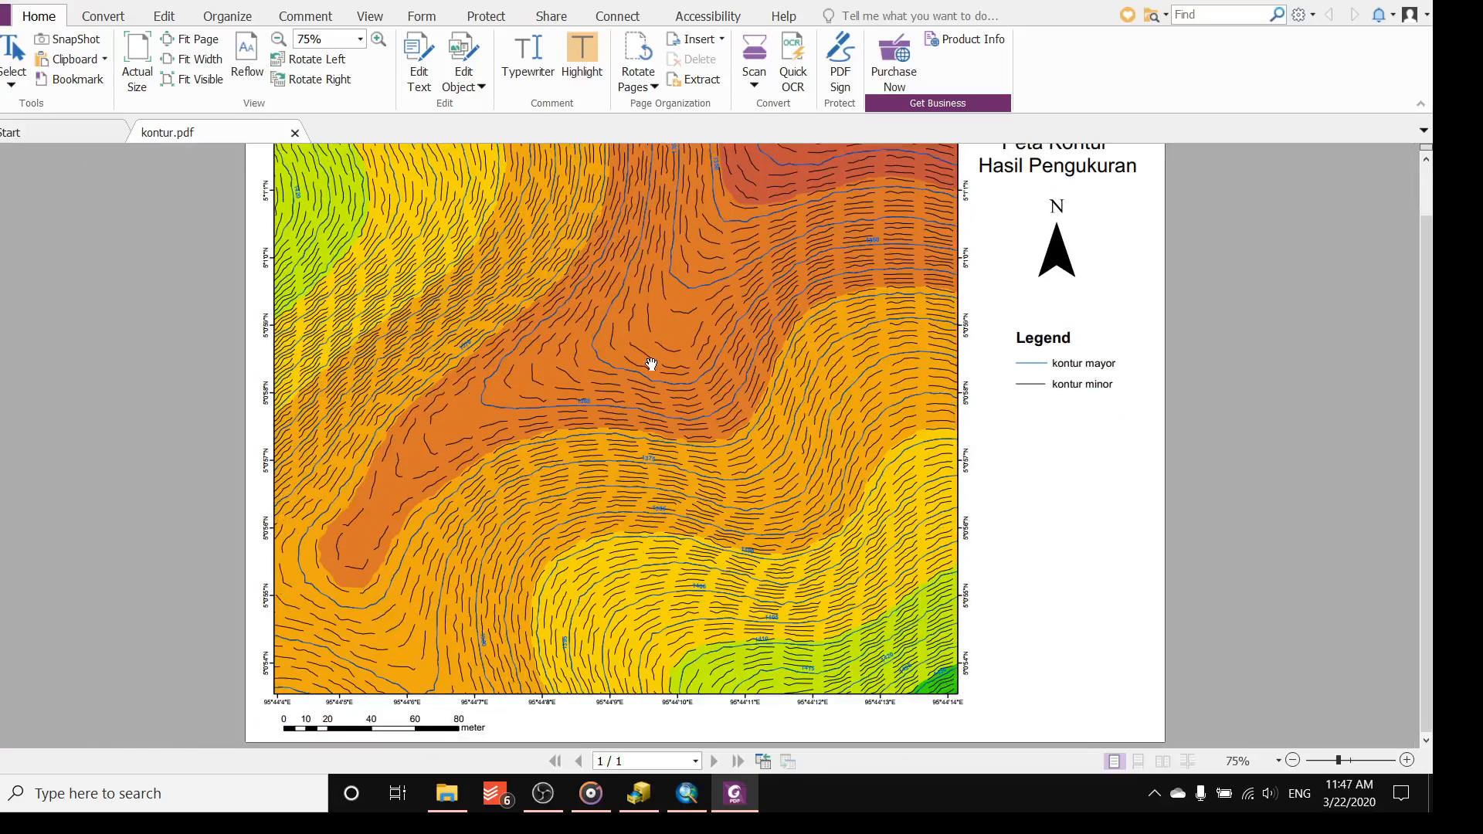